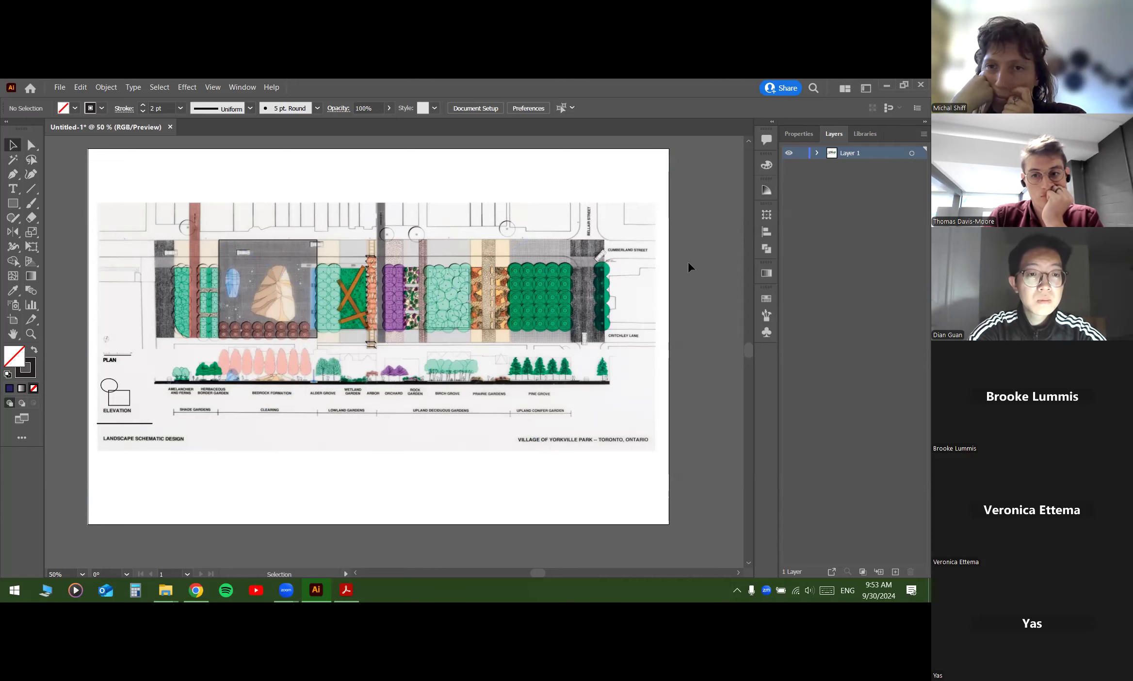
{"action": "scroll", "coordinate": [577, 281], "scroll_direction": "up", "scroll_amount": 3}
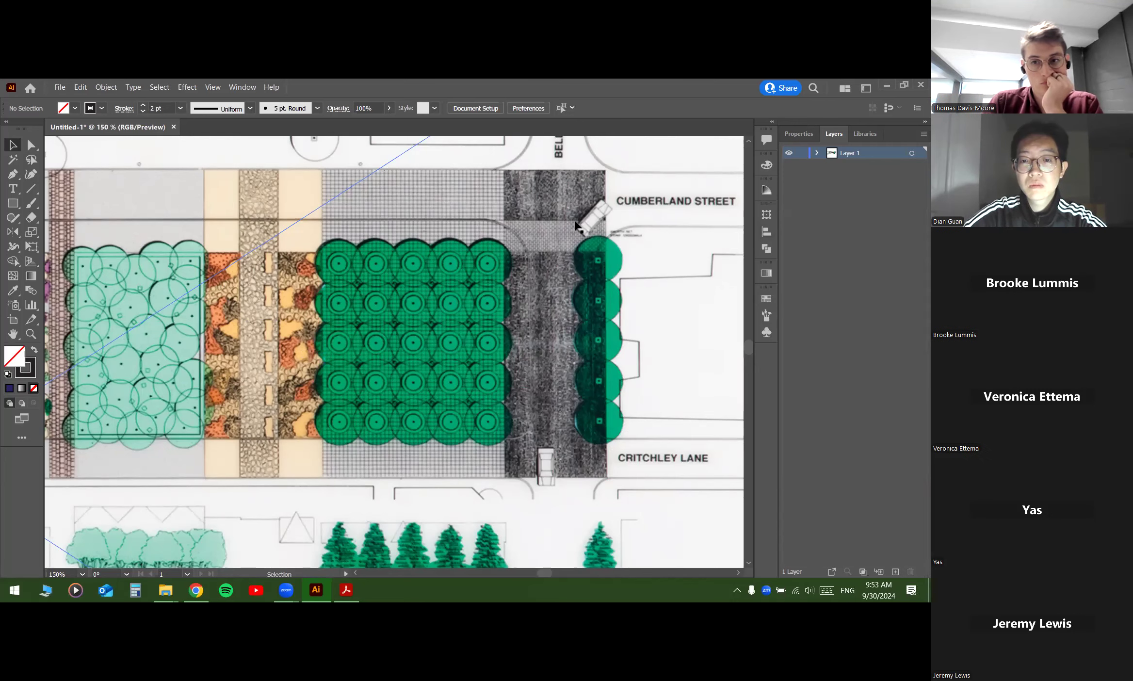
{"action": "scroll", "coordinate": [576, 224], "scroll_direction": "down", "scroll_amount": 3}
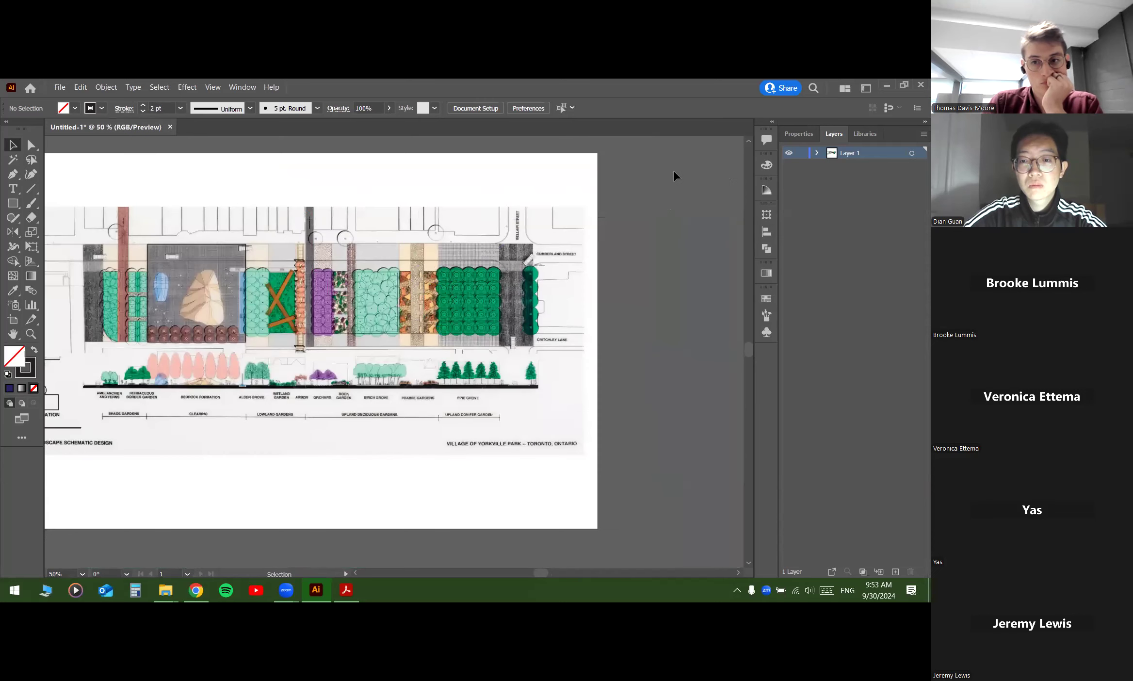
{"action": "scroll", "coordinate": [592, 225], "scroll_direction": "down", "scroll_amount": 1}
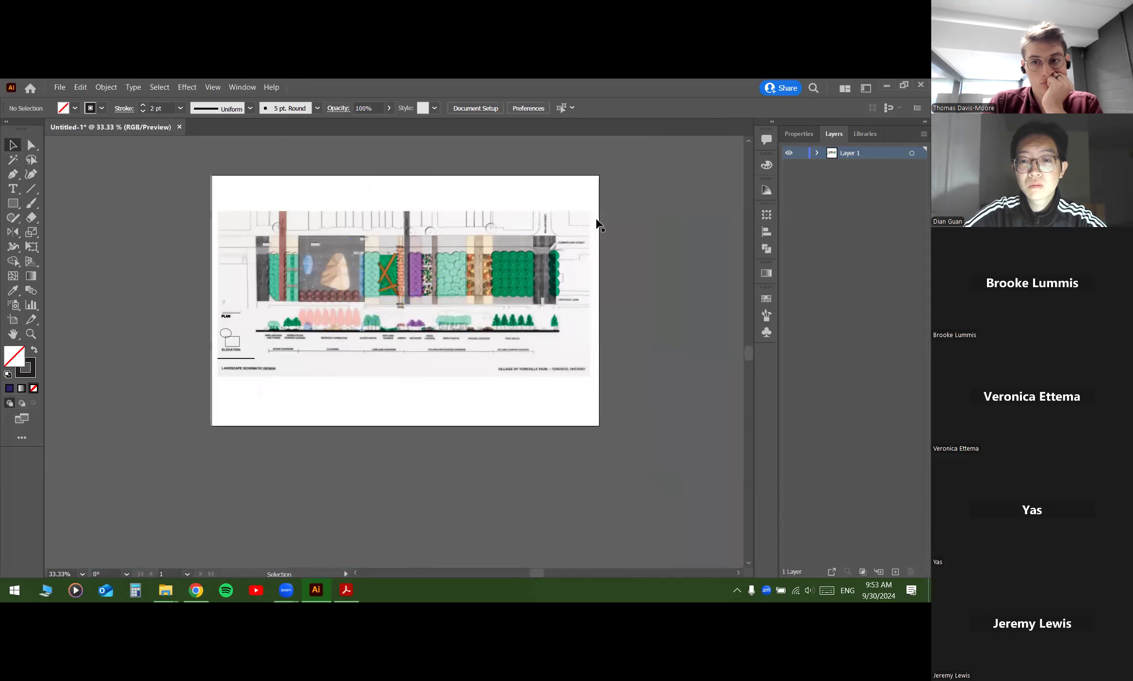
Step: Rename Layer 1, which holds the linked plan image, as "Yorkville Base Plan" and keep its light blue layer colour
{"action": "left_click", "coordinate": [558, 237]}
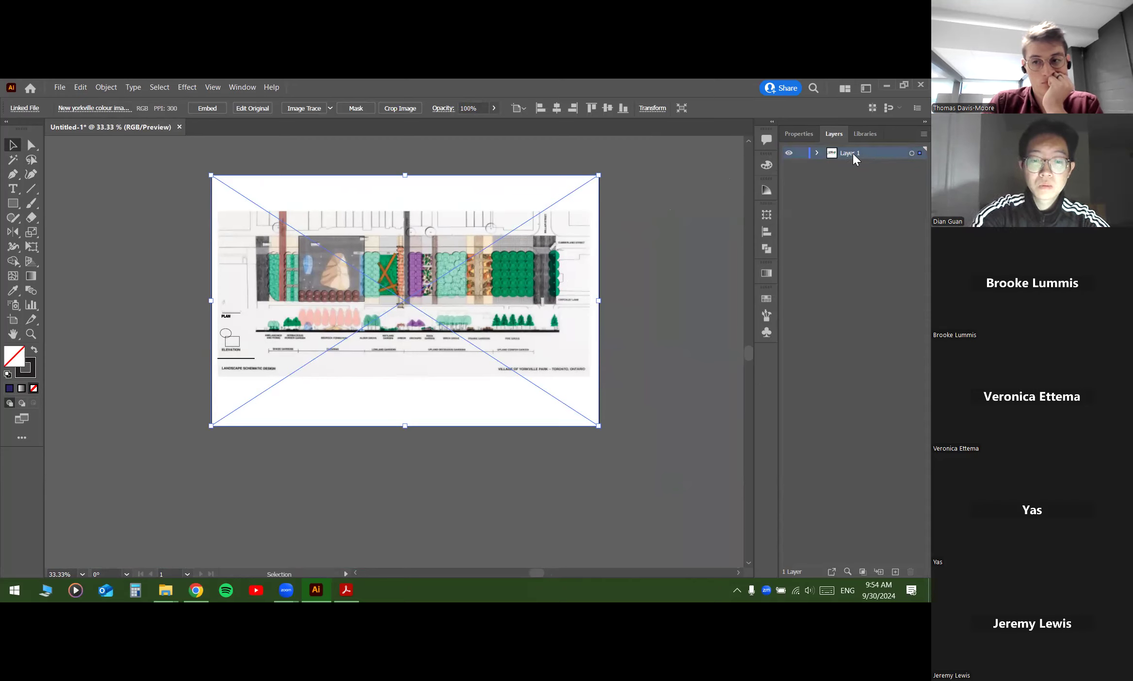
{"action": "double_click", "coordinate": [868, 152]}
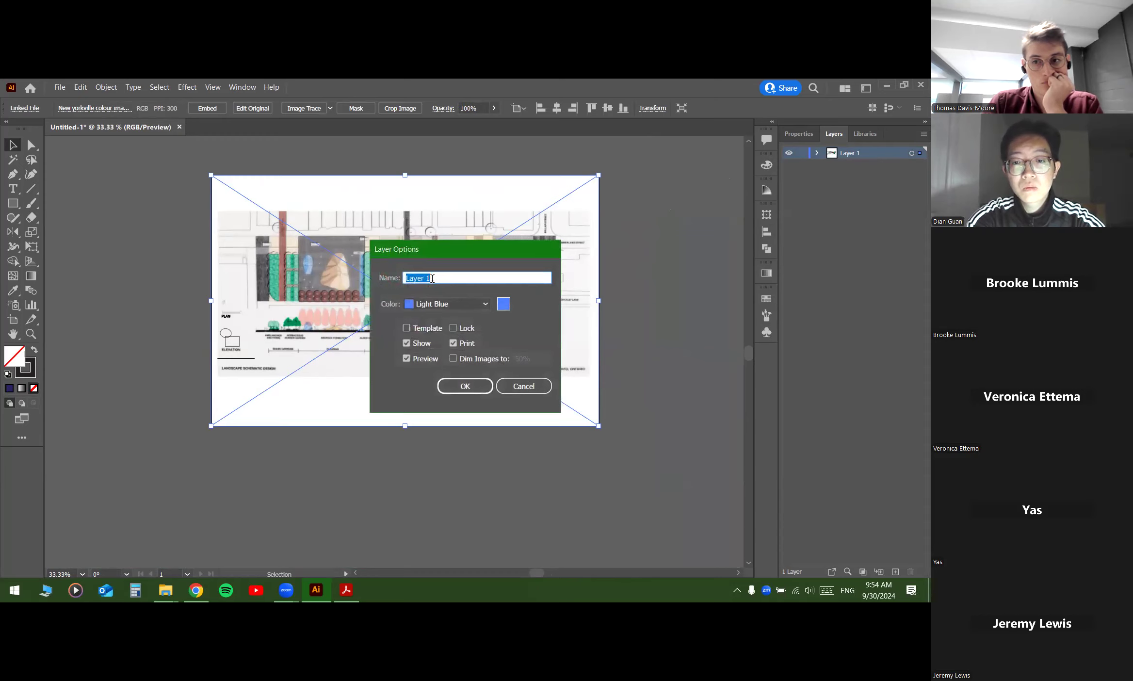
{"action": "type", "text": "Y"}
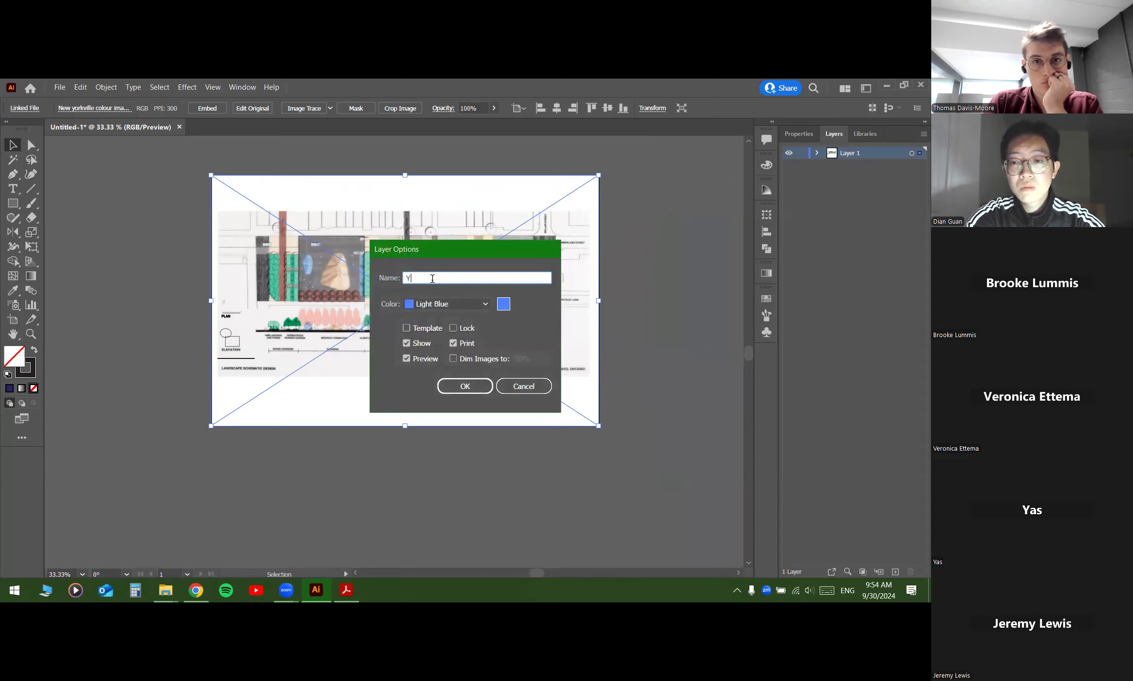
{"action": "type", "text": "orville"}
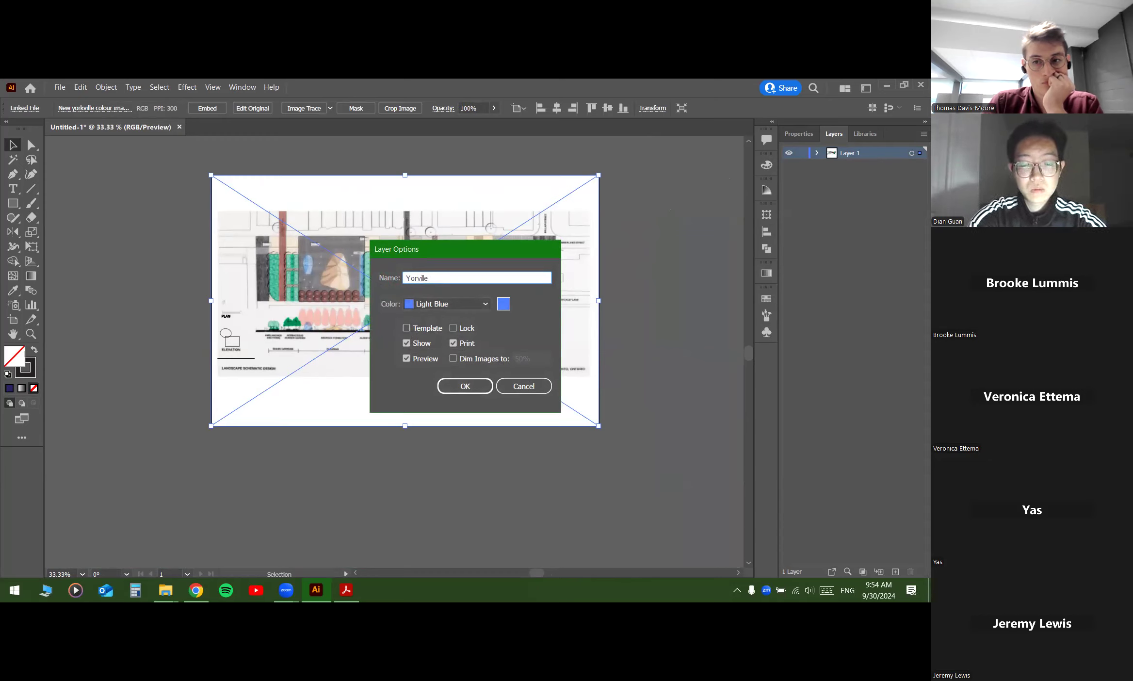
{"action": "left_click", "coordinate": [419, 278]}
{"action": "type", "text": "k"}
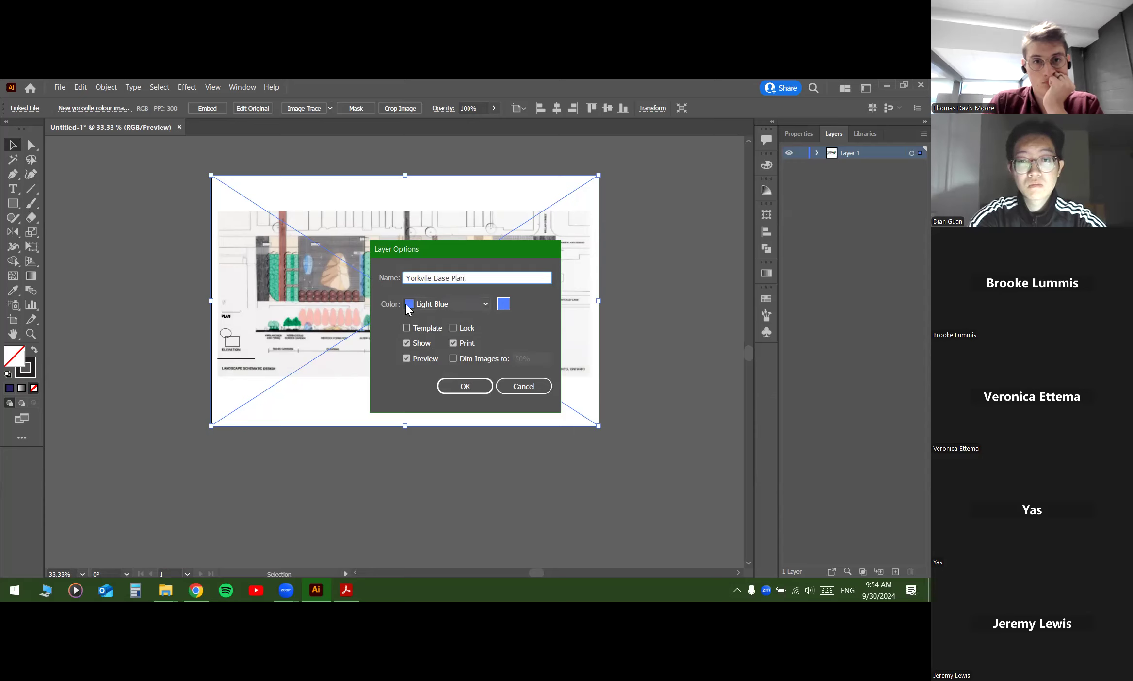
{"action": "left_click", "coordinate": [458, 304]}
{"action": "left_click", "coordinate": [458, 304]}
{"action": "left_click", "coordinate": [477, 391]}
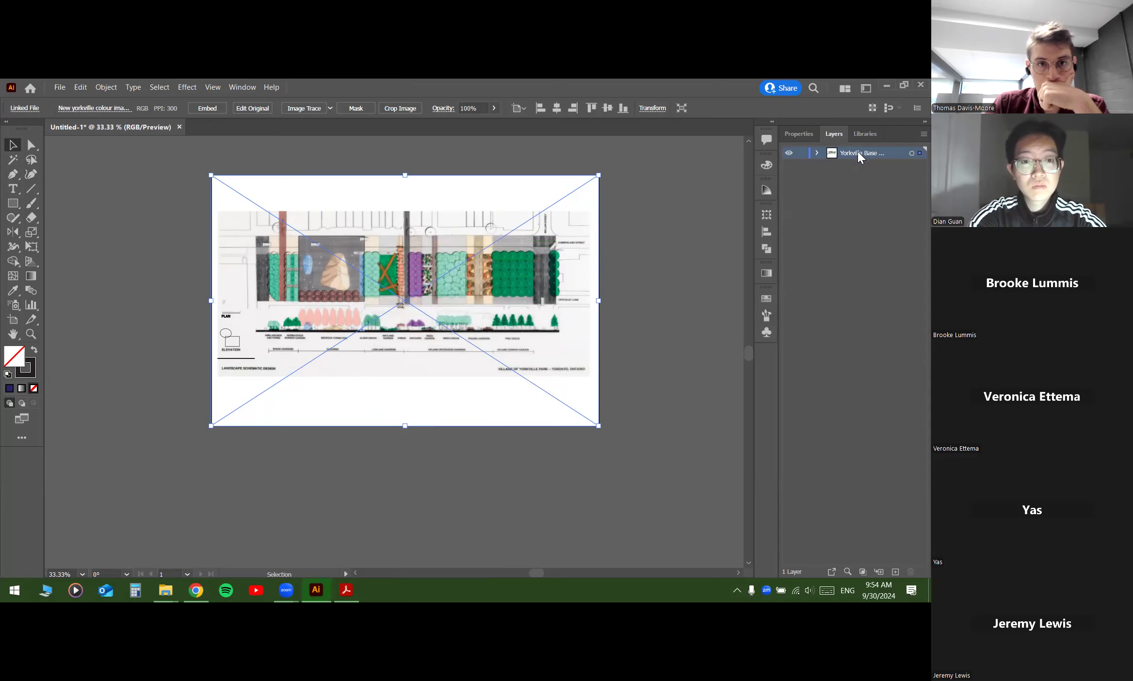
{"action": "left_click", "coordinate": [698, 329]}
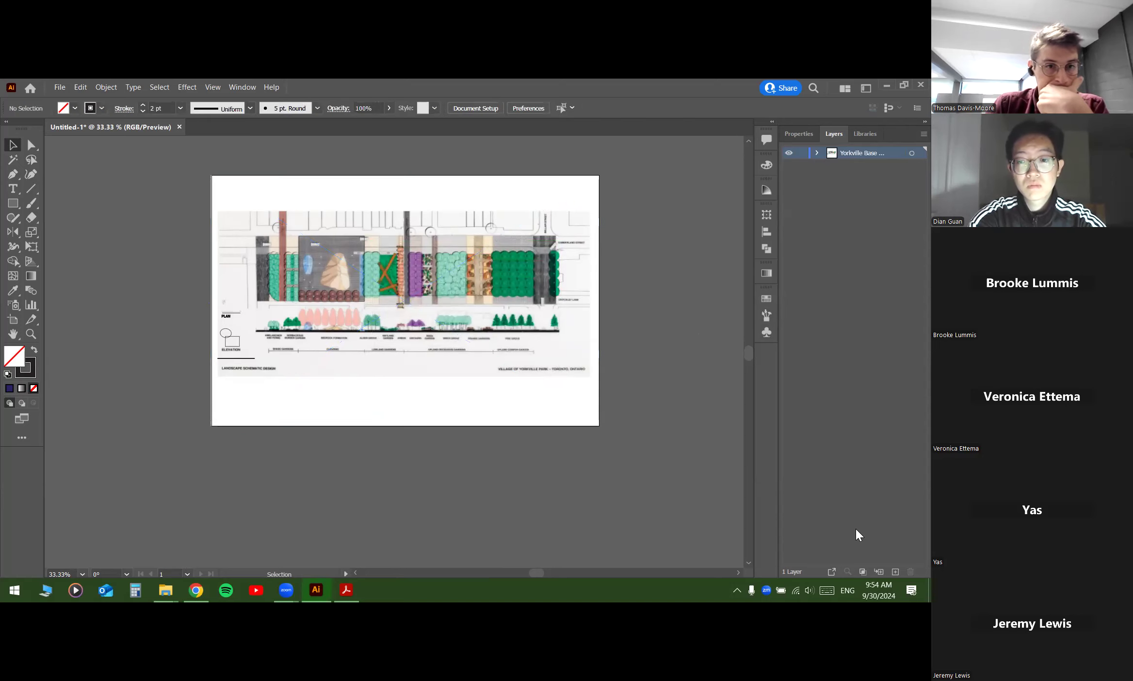
Step: Add five new empty layers above the Yorkville Base Plan layer
{"action": "left_click", "coordinate": [895, 572]}
{"action": "left_click", "coordinate": [895, 572]}
{"action": "left_click", "coordinate": [895, 571]}
{"action": "left_click", "coordinate": [895, 572]}
{"action": "left_click", "coordinate": [895, 572]}
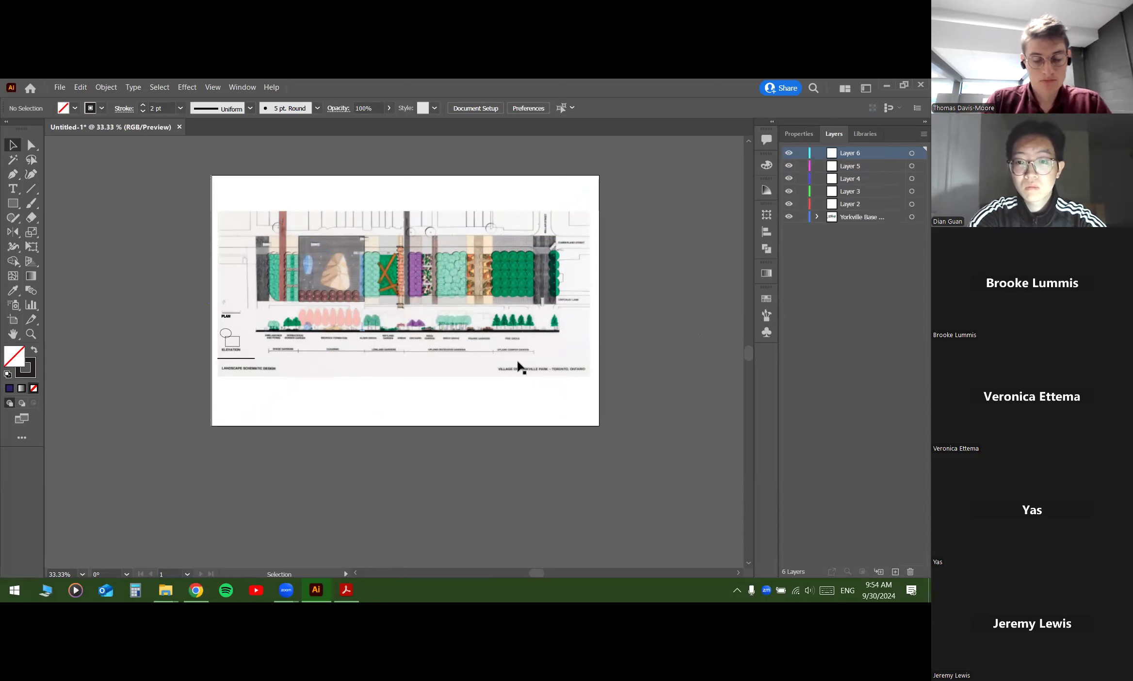
Step: Move the topmost line object from the Yorkville Base Plan layer into Layer 2 and expand Layer 2
{"action": "left_click", "coordinate": [855, 218]}
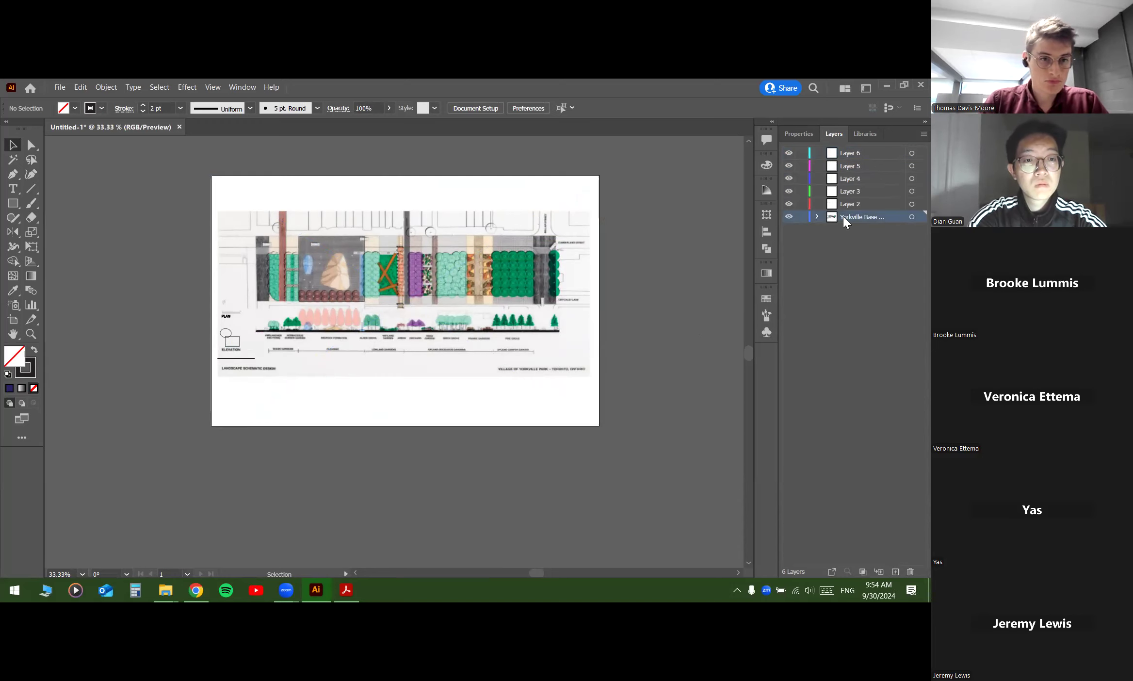
{"action": "left_click", "coordinate": [817, 216]}
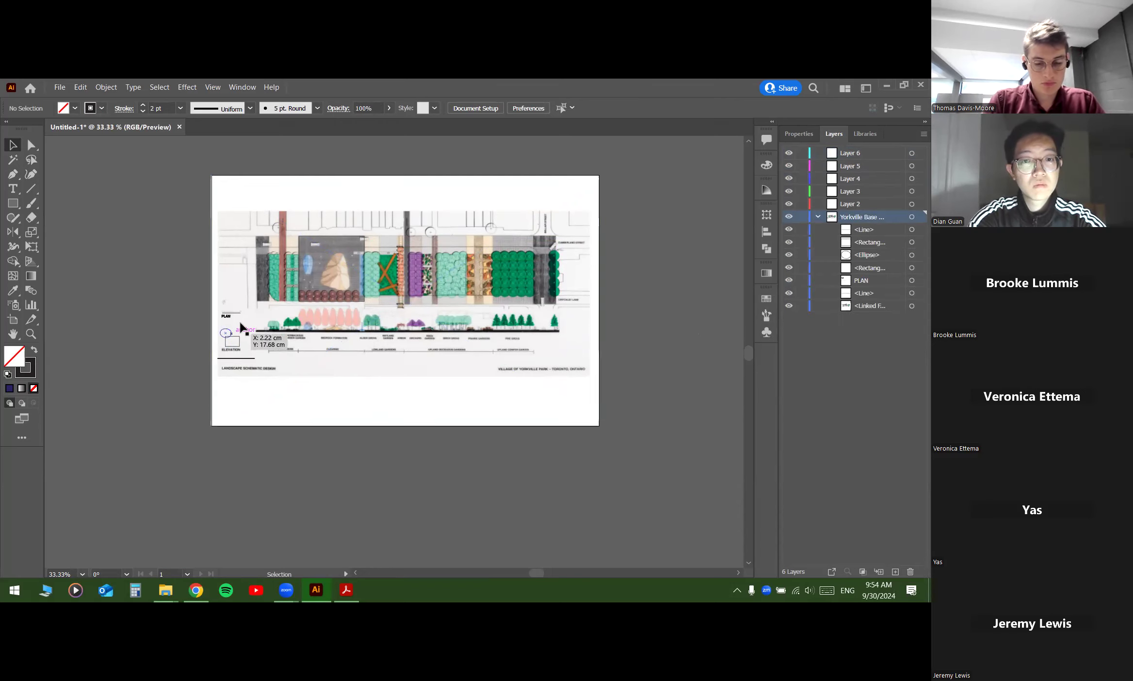
{"action": "scroll", "coordinate": [241, 328], "scroll_direction": "up", "scroll_amount": 3}
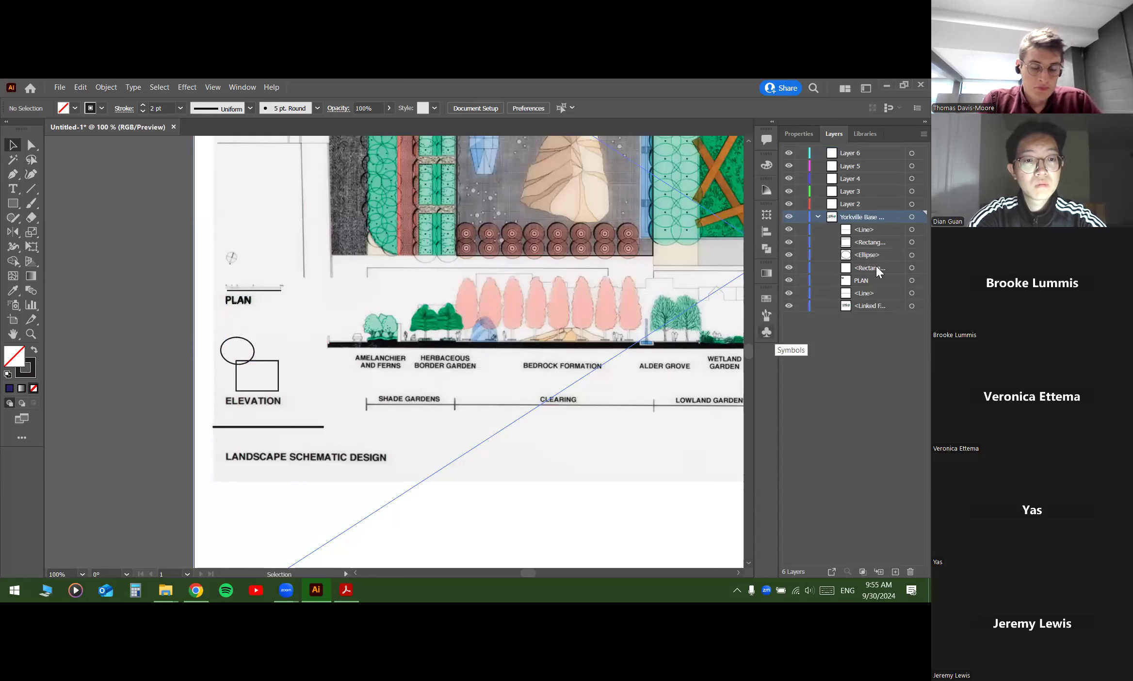
{"action": "left_click", "coordinate": [876, 230]}
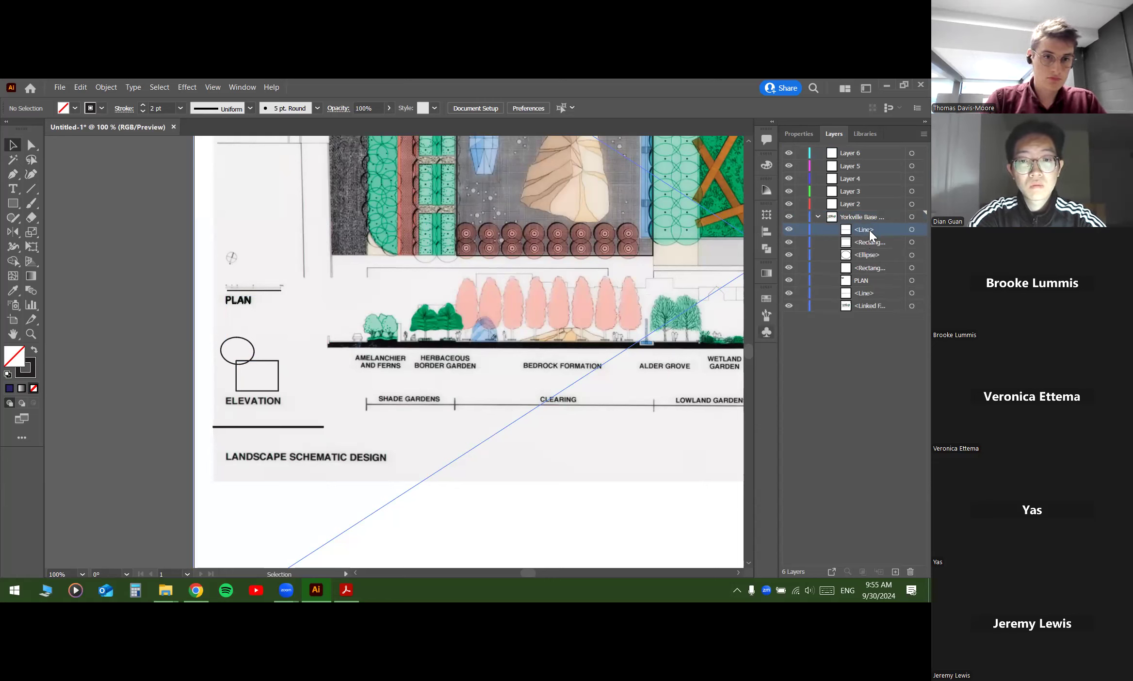
{"action": "left_click_drag", "start_coordinate": [867, 230], "coordinate": [861, 204]}
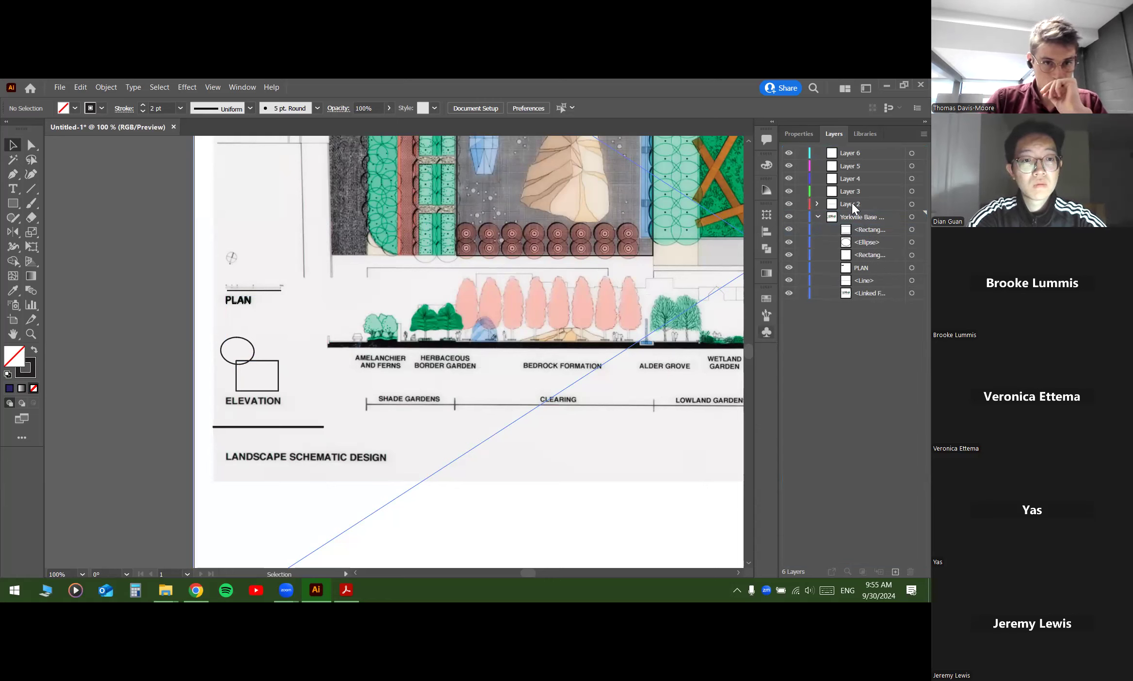
{"action": "left_click", "coordinate": [817, 203]}
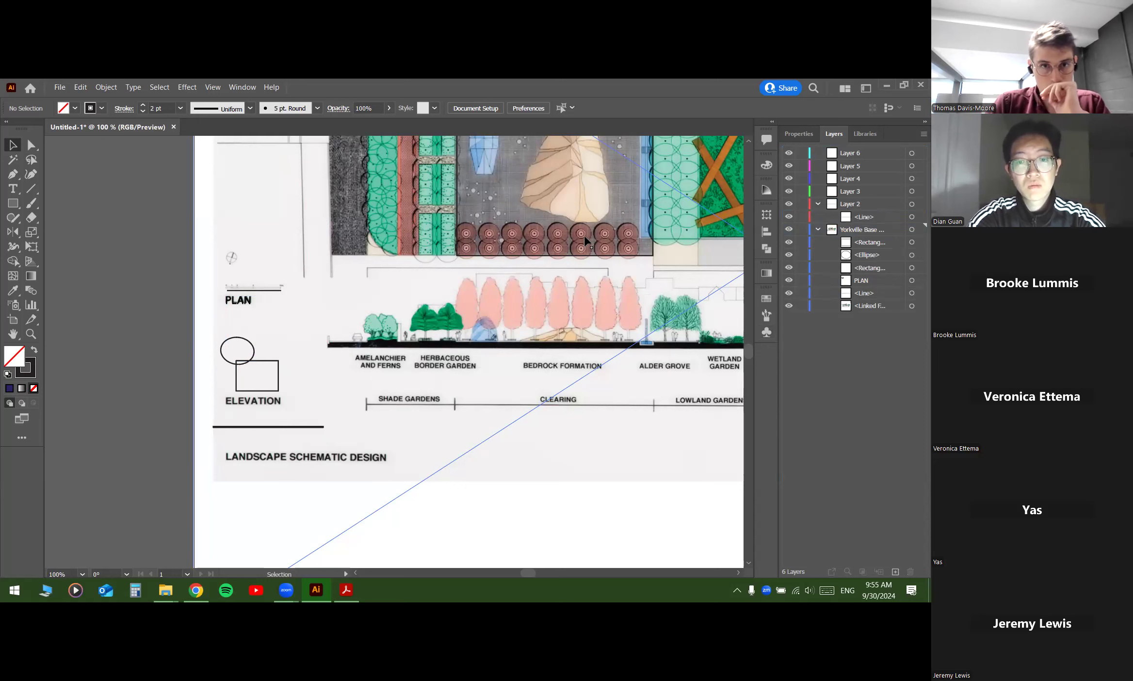
{"action": "left_click", "coordinate": [863, 217]}
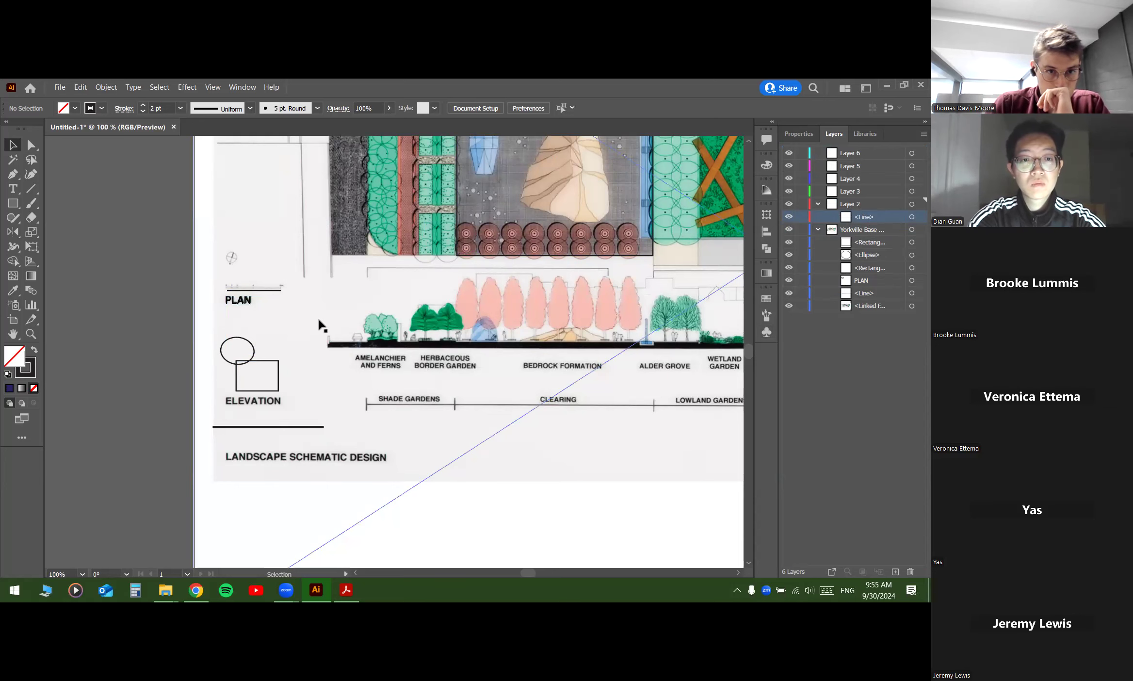
Step: Select the line above the PLAN label on the artboard to check which layer it belongs to
{"action": "scroll", "coordinate": [388, 286], "scroll_direction": "down", "scroll_amount": 3}
{"action": "left_click", "coordinate": [560, 268]}
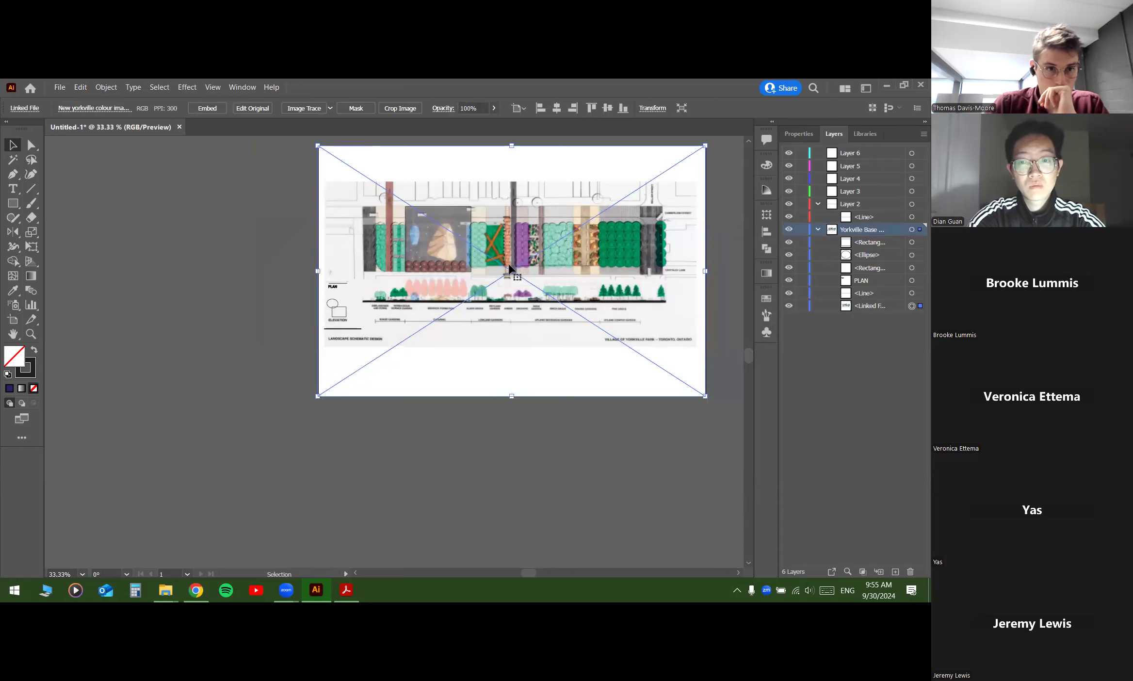
{"action": "scroll", "coordinate": [348, 292], "scroll_direction": "up", "scroll_amount": 2}
{"action": "scroll", "coordinate": [348, 292], "scroll_direction": "up", "scroll_amount": 5}
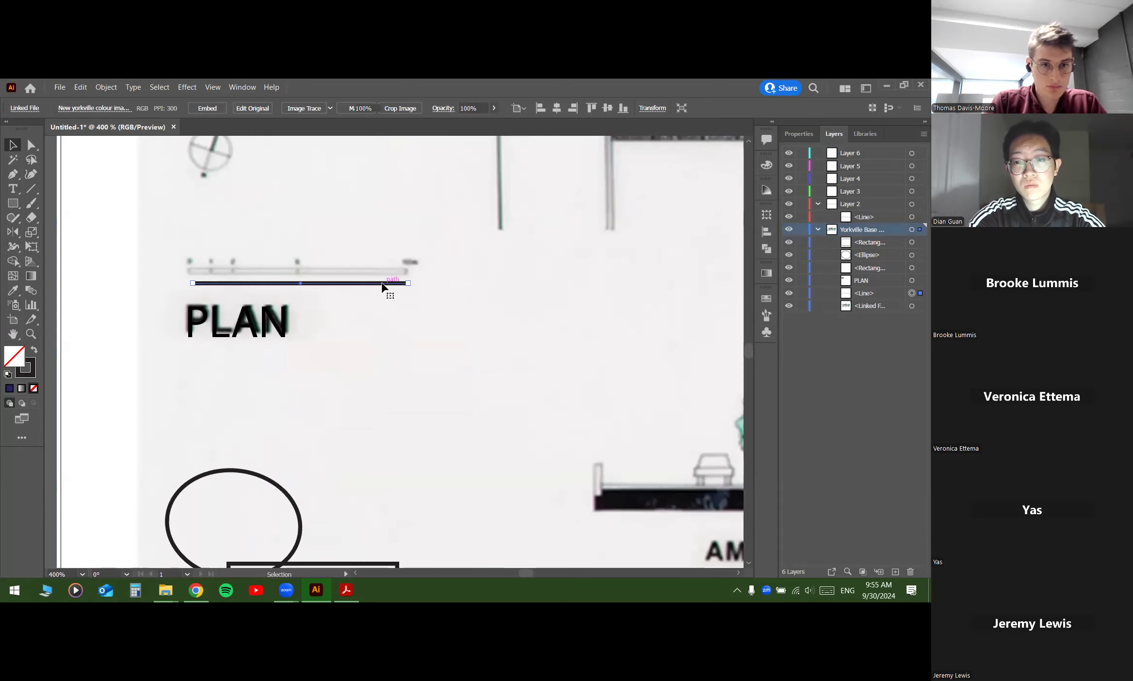
{"action": "left_click", "coordinate": [383, 285]}
Step: Select Layer 2's line through its layer entry and examine where it lies on the artboard
{"action": "left_click", "coordinate": [873, 217]}
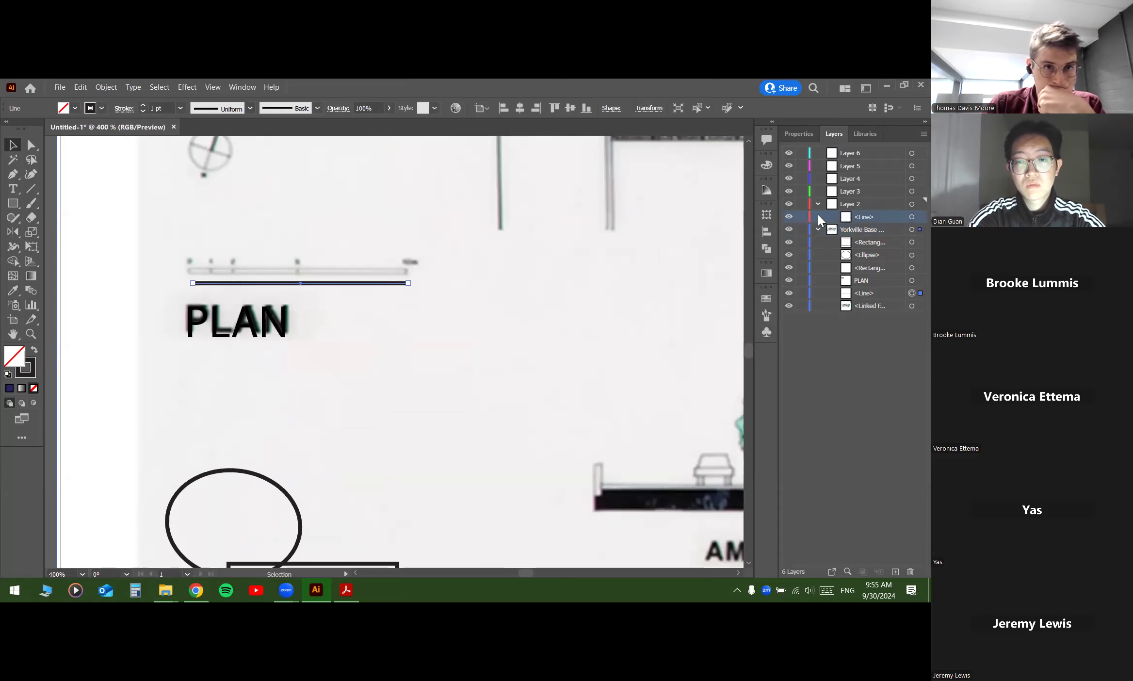
{"action": "key", "text": "ctrl+minus"}
{"action": "key", "text": "ctrl+minus"}
{"action": "key", "text": "ctrl+minus"}
{"action": "left_click", "coordinate": [911, 217]}
{"action": "scroll", "coordinate": [449, 233], "scroll_direction": "down", "scroll_amount": 1}
{"action": "scroll", "coordinate": [426, 407], "scroll_direction": "up", "scroll_amount": 2}
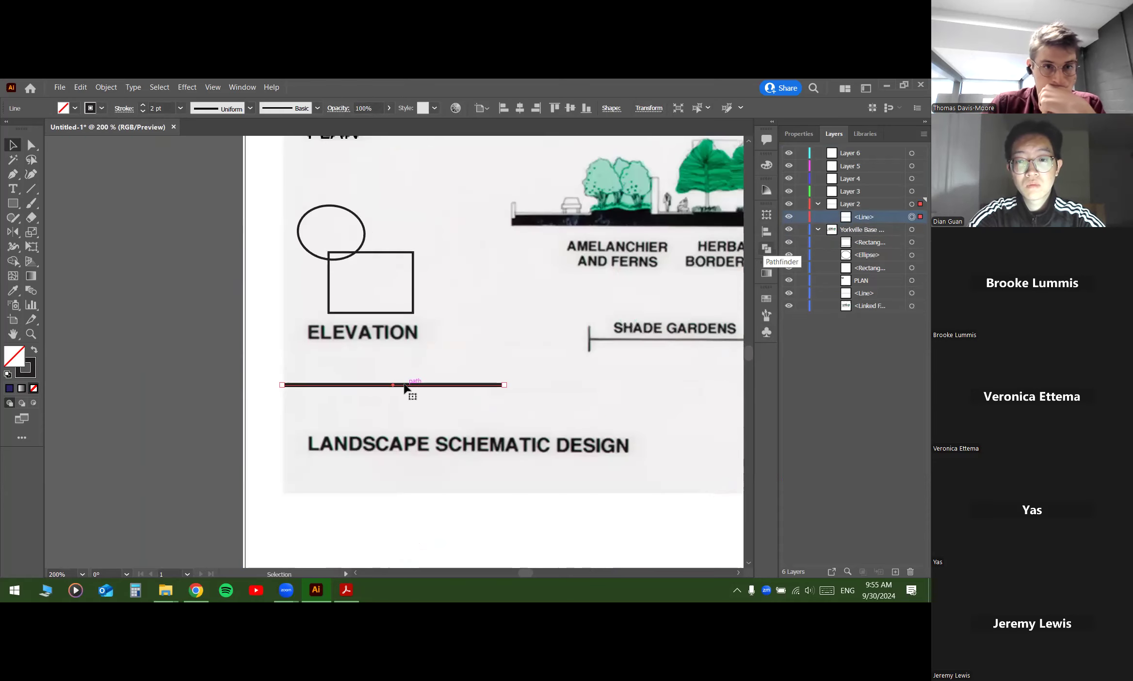
{"action": "scroll", "coordinate": [405, 387], "scroll_direction": "up", "scroll_amount": 3}
{"action": "scroll", "coordinate": [402, 388], "scroll_direction": "down", "scroll_amount": 1}
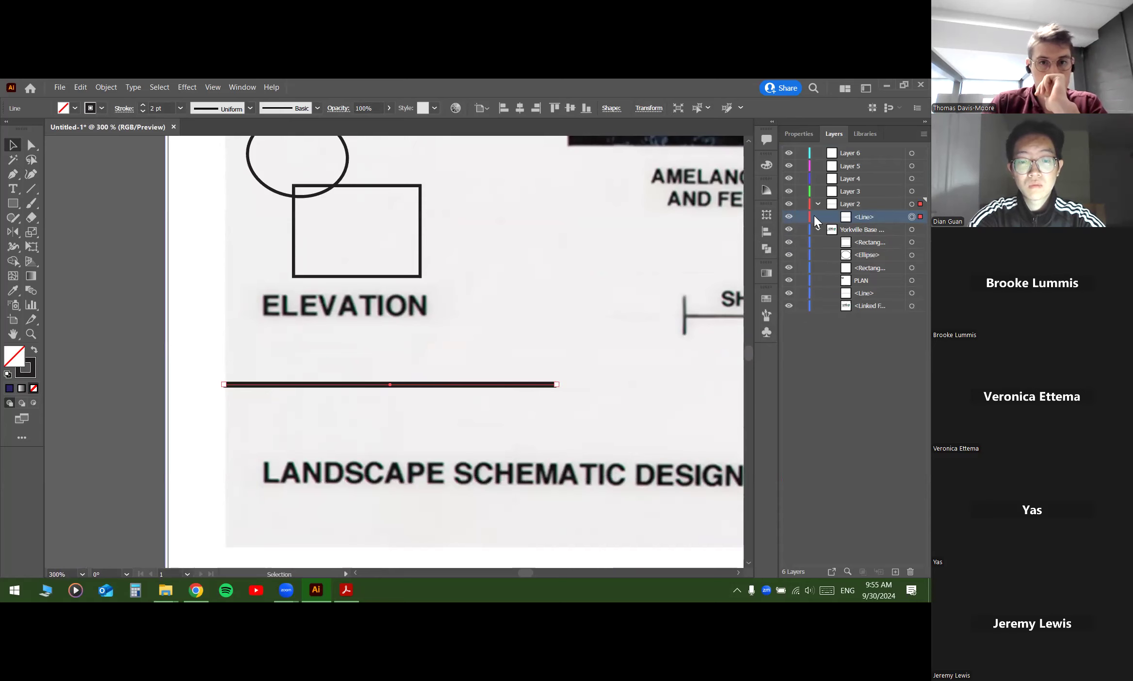
{"action": "scroll", "coordinate": [385, 319], "scroll_direction": "down", "scroll_amount": 1}
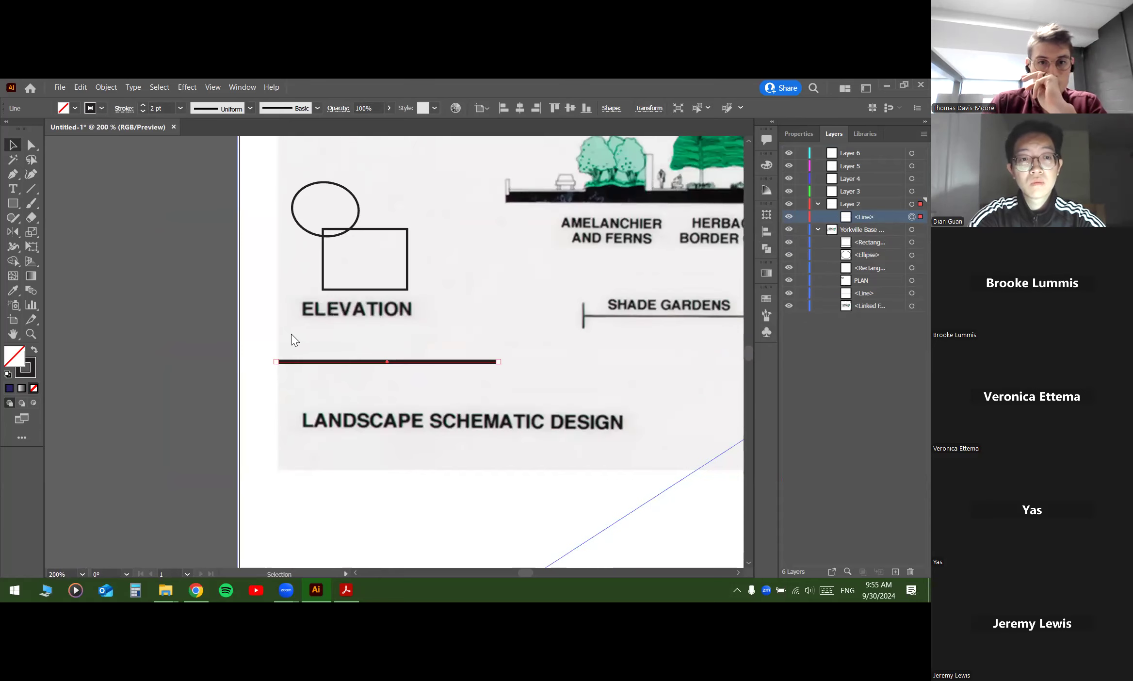
{"action": "scroll", "coordinate": [291, 340], "scroll_direction": "down", "scroll_amount": 2}
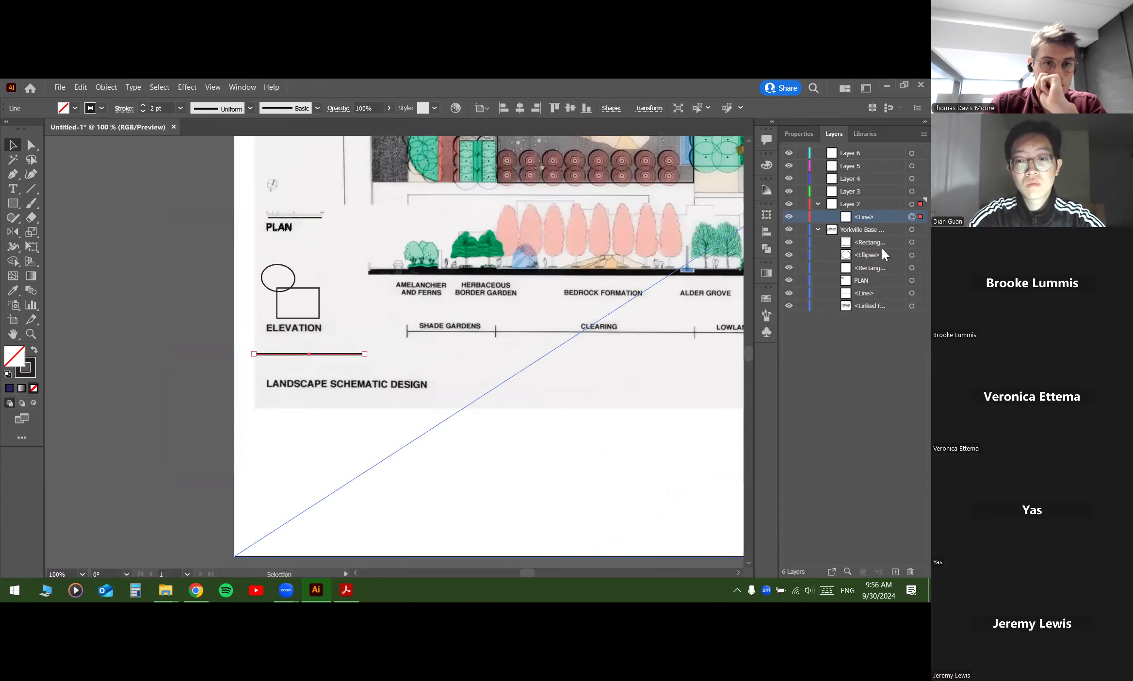
Step: Collapse Layer 2 and rename it as "Lines"
{"action": "left_click", "coordinate": [818, 203]}
{"action": "double_click", "coordinate": [866, 204]}
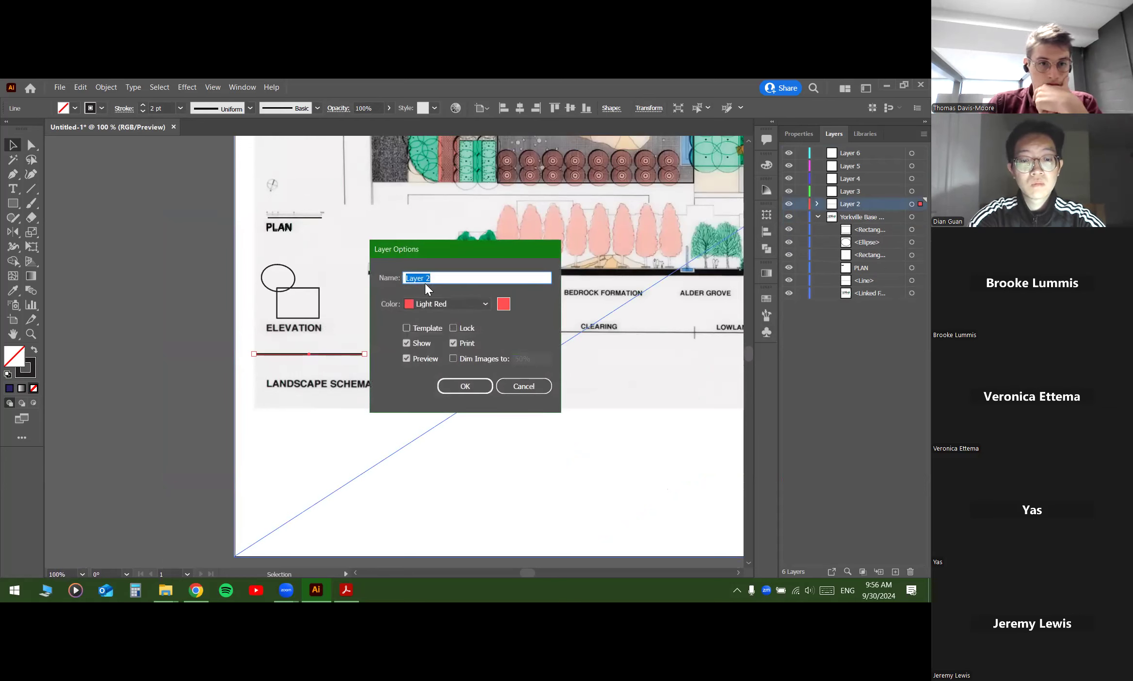
{"action": "type", "text": "Lines"}
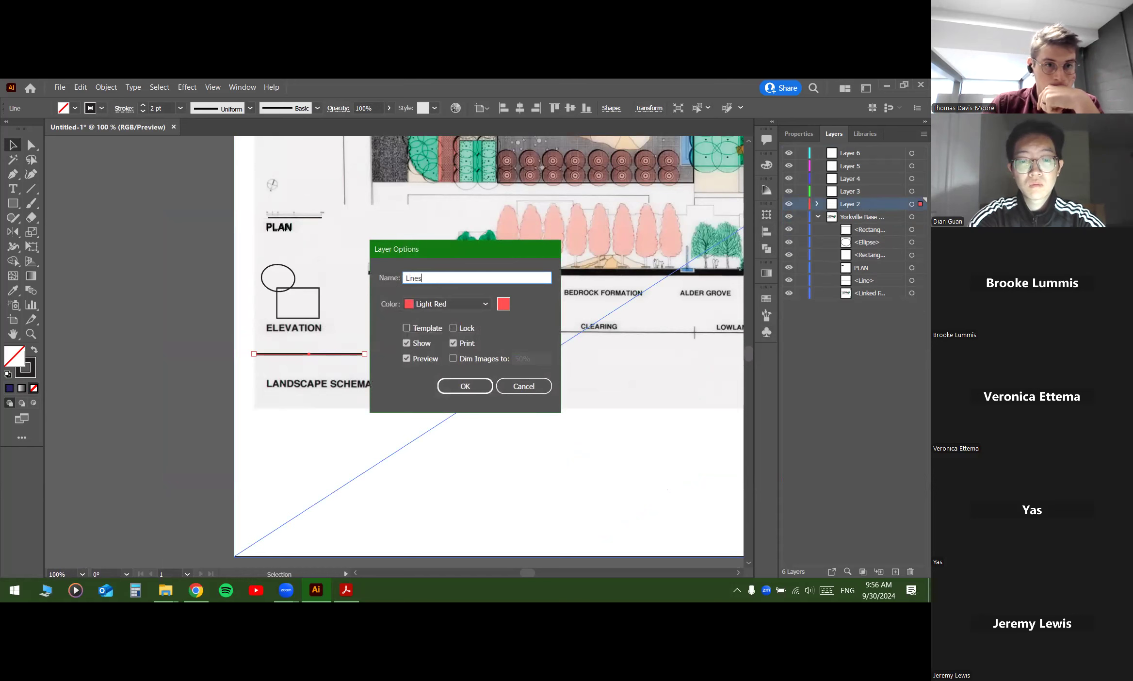
{"action": "key", "text": "Return"}
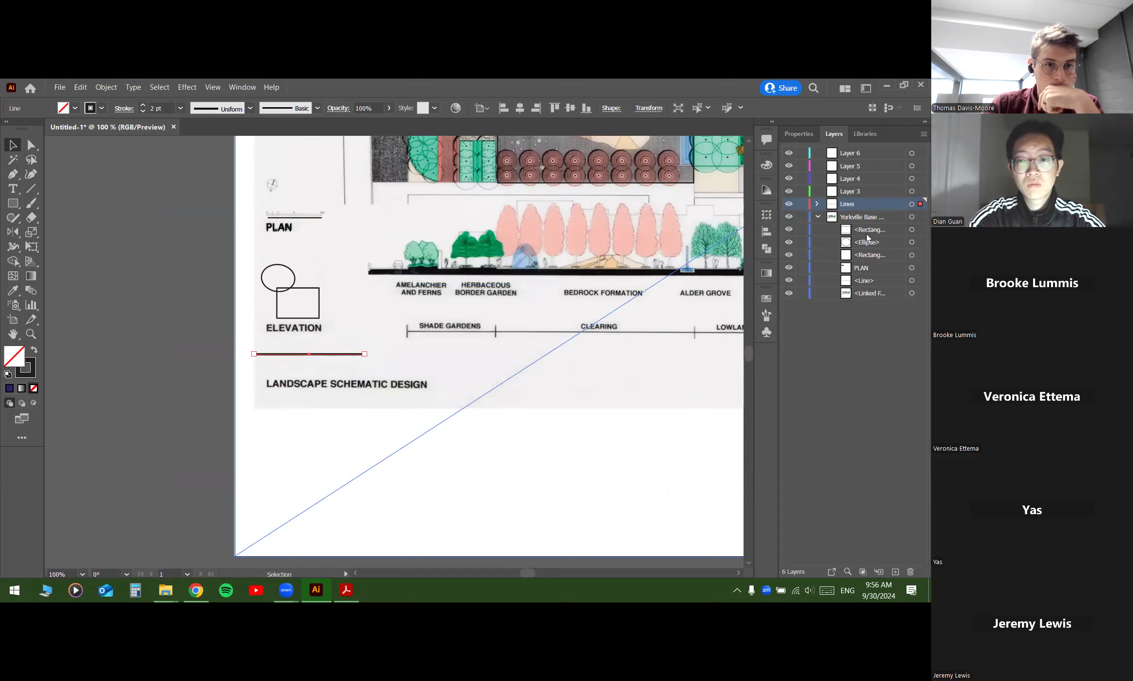
Step: Rename Layer 3 as "Scale bar"
{"action": "left_click", "coordinate": [870, 268]}
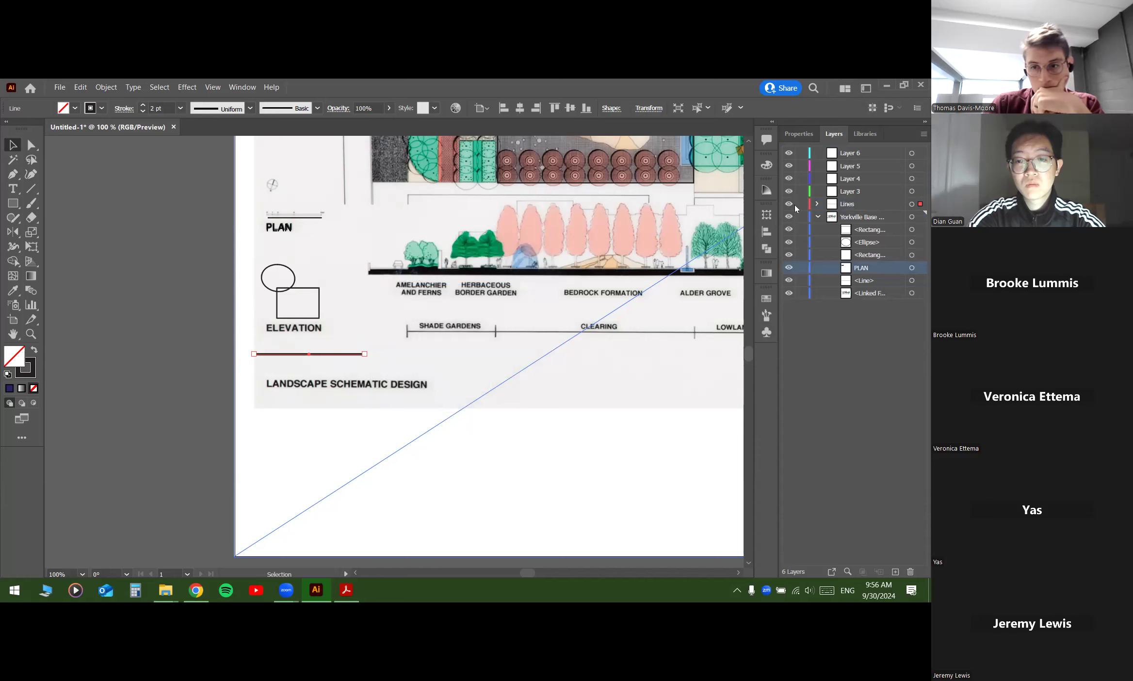
{"action": "double_click", "coordinate": [854, 192]}
{"action": "type", "text": "Scal"}
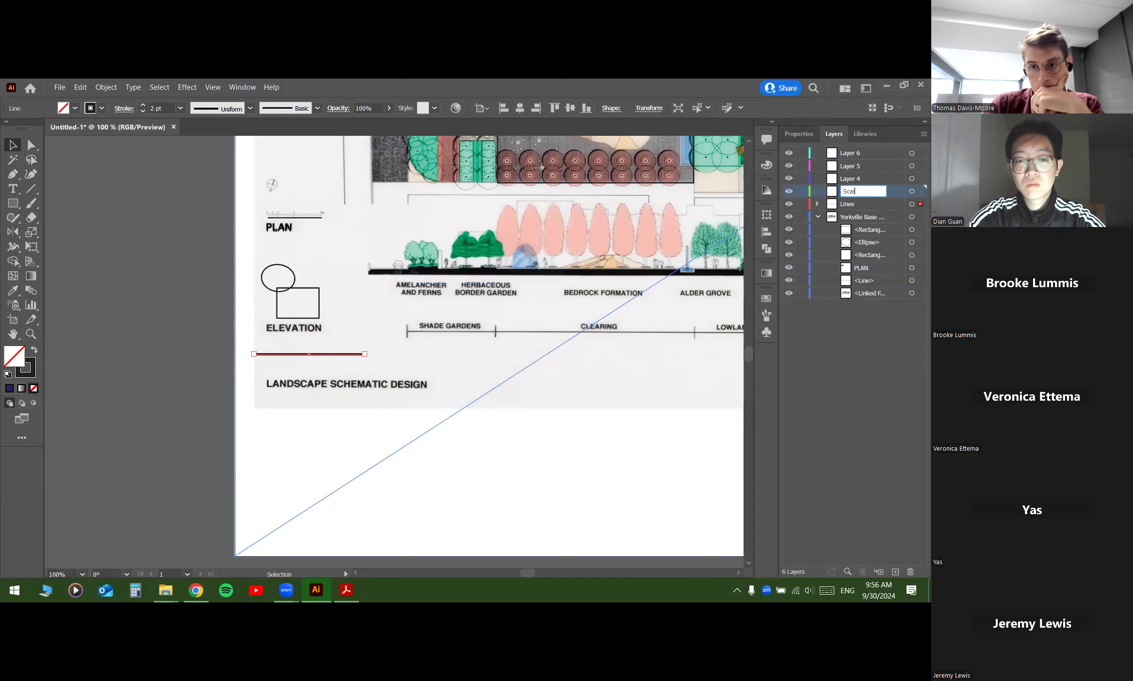
{"action": "type", "text": "e bar"}
{"action": "key", "text": "Return"}
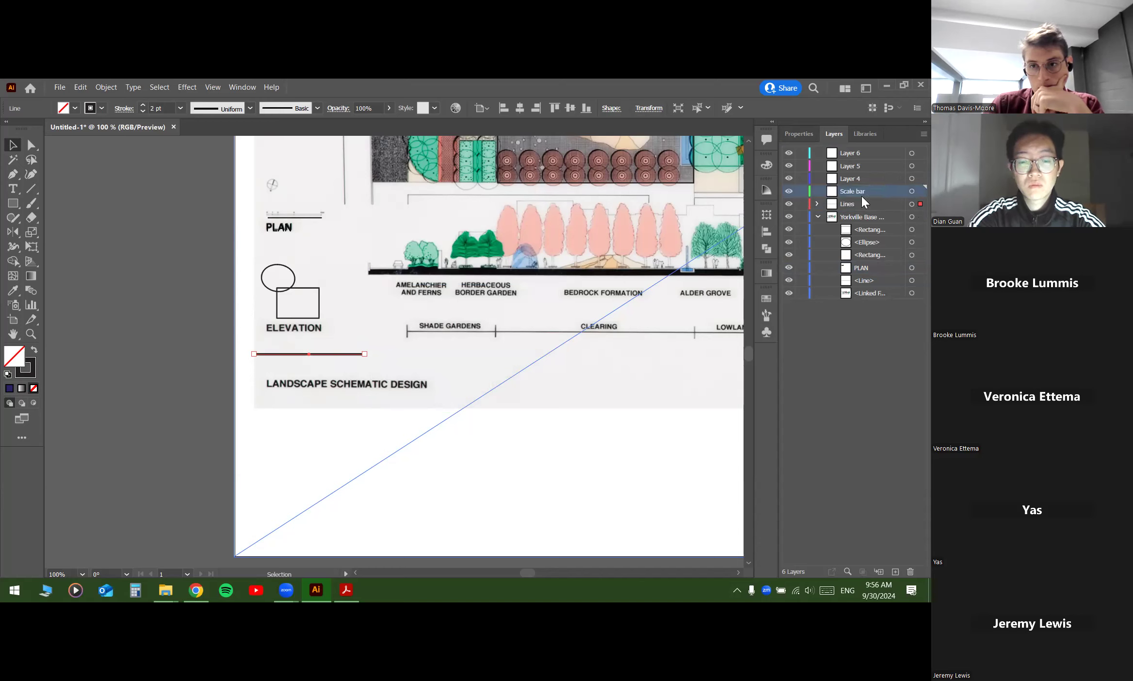
Step: Move the PLAN text object from the Yorkville Base Plan layer into the Scale bar layer and collapse the base plan layer
{"action": "left_click", "coordinate": [864, 269]}
{"action": "left_click_drag", "start_coordinate": [864, 269], "coordinate": [858, 193]}
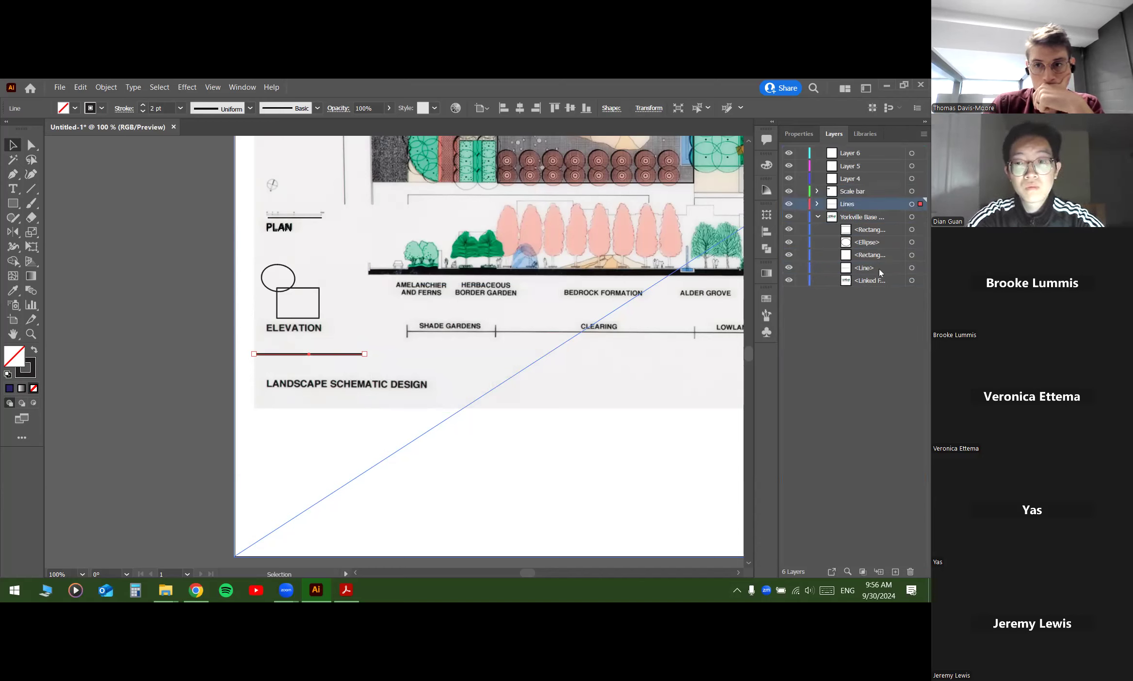
{"action": "left_click", "coordinate": [818, 217]}
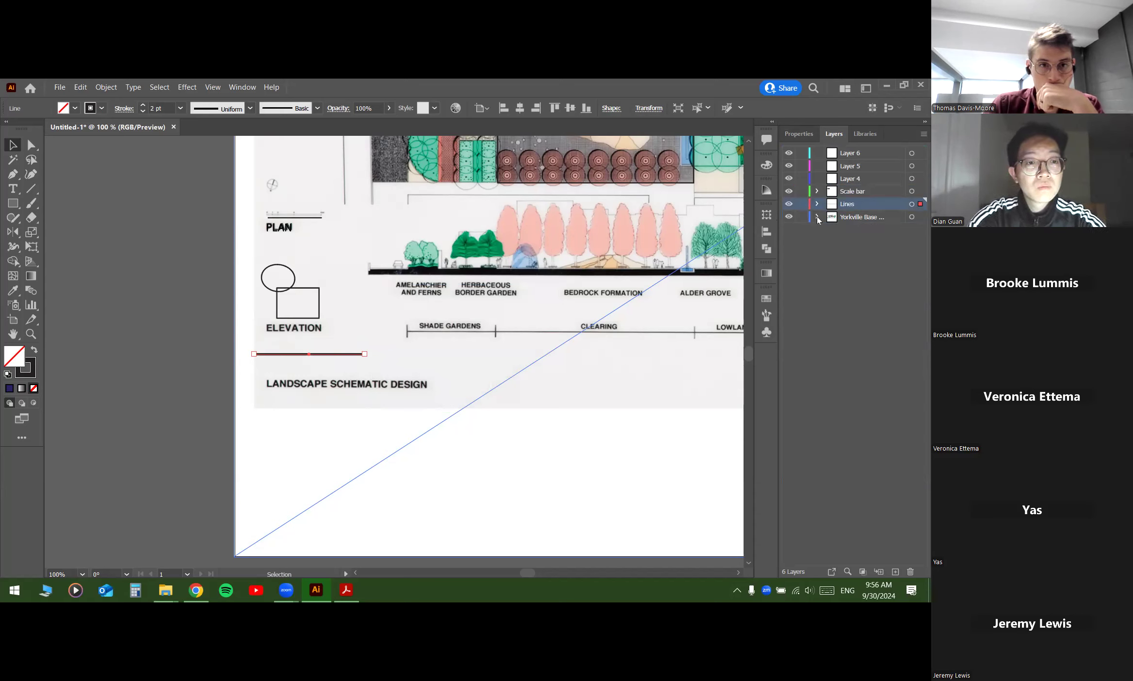
{"action": "left_click", "coordinate": [818, 217]}
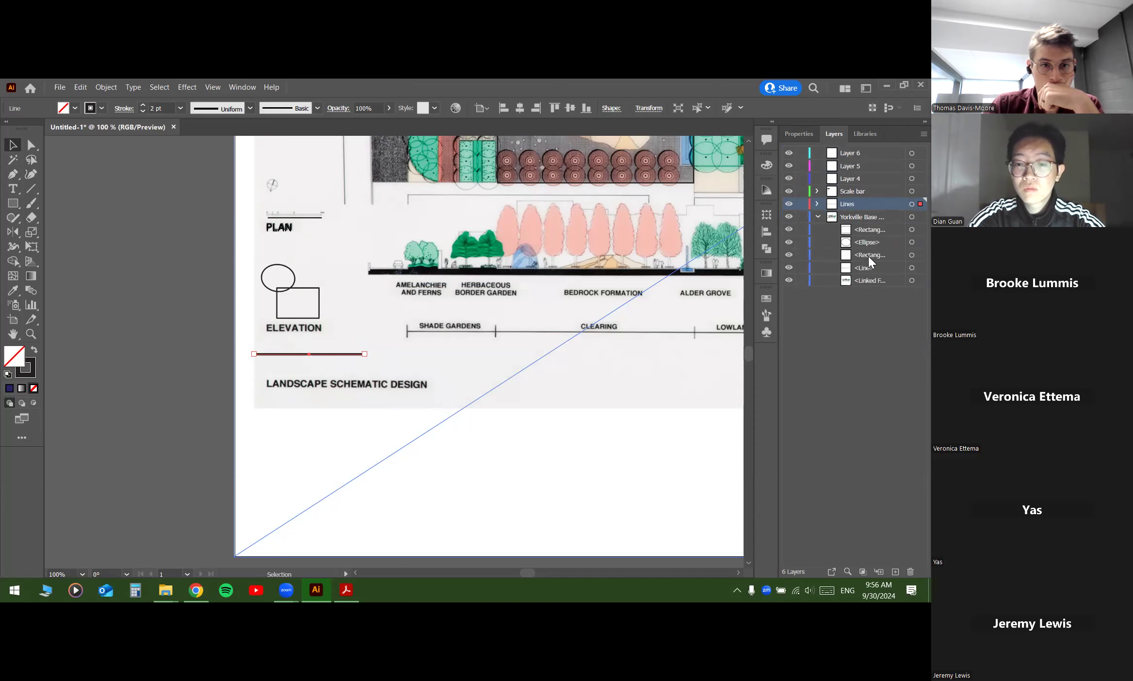
{"action": "left_click", "coordinate": [818, 216]}
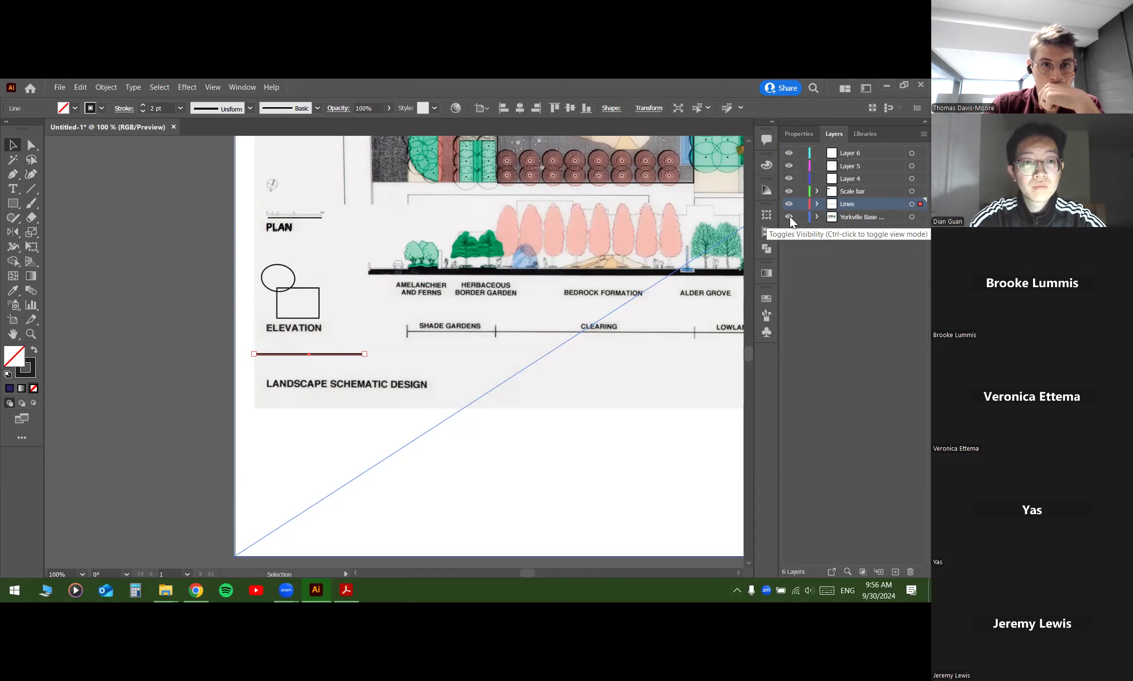
Step: Toggle the visibility of the Yorkville Base Plan and Lines layers off and on to check their contents, then clear the selection
{"action": "left_click", "coordinate": [789, 217]}
{"action": "scroll", "coordinate": [371, 291], "scroll_direction": "down", "scroll_amount": 3}
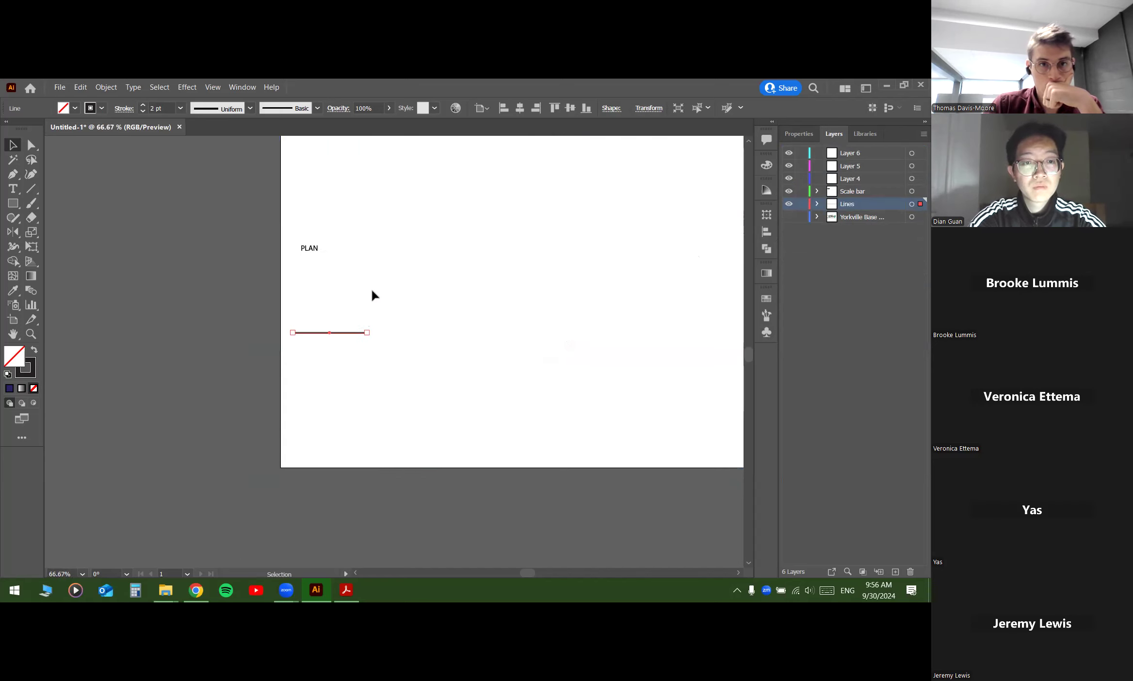
{"action": "left_click", "coordinate": [789, 216]}
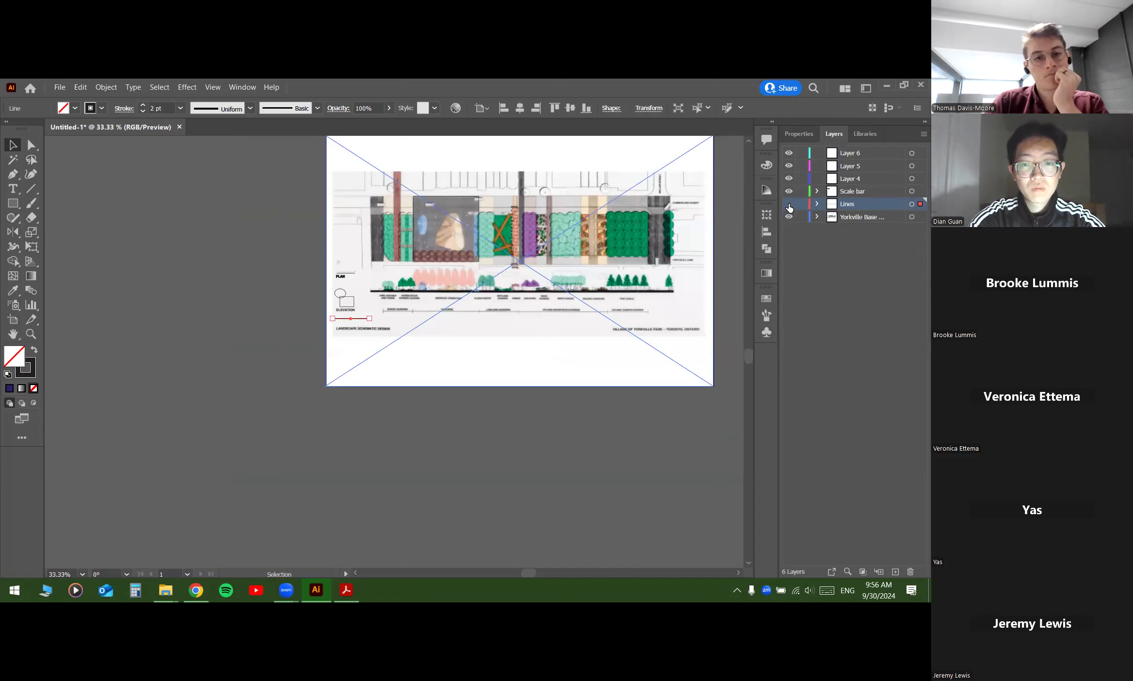
{"action": "left_click", "coordinate": [789, 205]}
{"action": "left_click", "coordinate": [789, 205]}
{"action": "left_click", "coordinate": [800, 246]}
Step: Lock the Yorkville Base Plan layer
{"action": "left_click", "coordinate": [858, 218]}
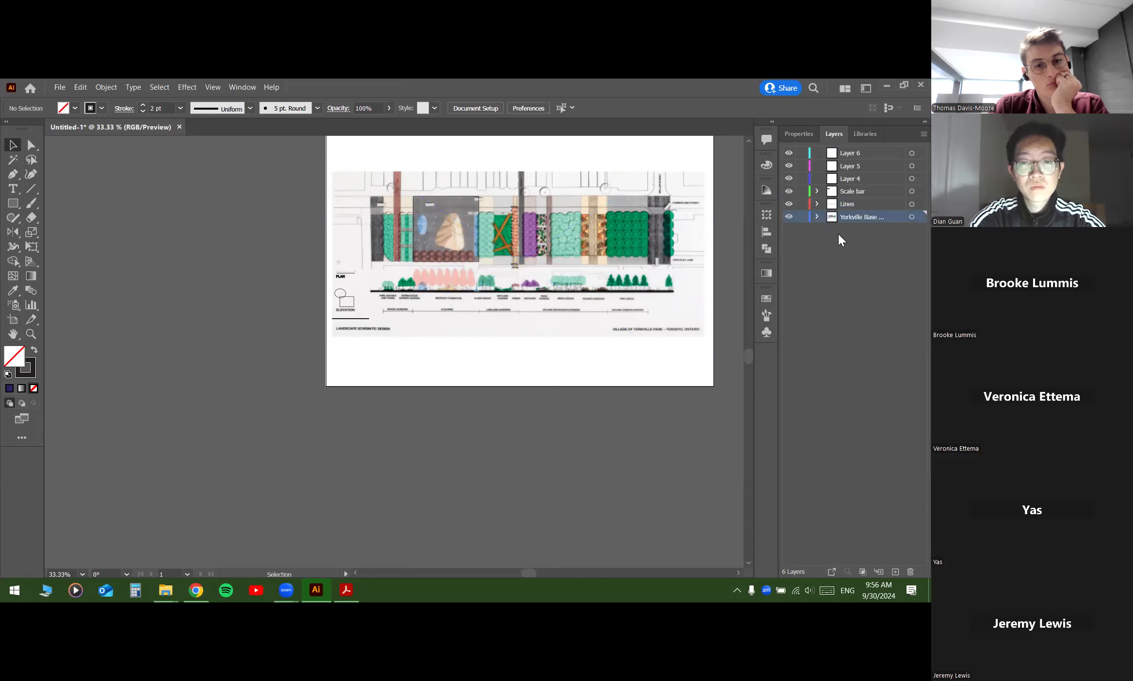
{"action": "left_click", "coordinate": [801, 218]}
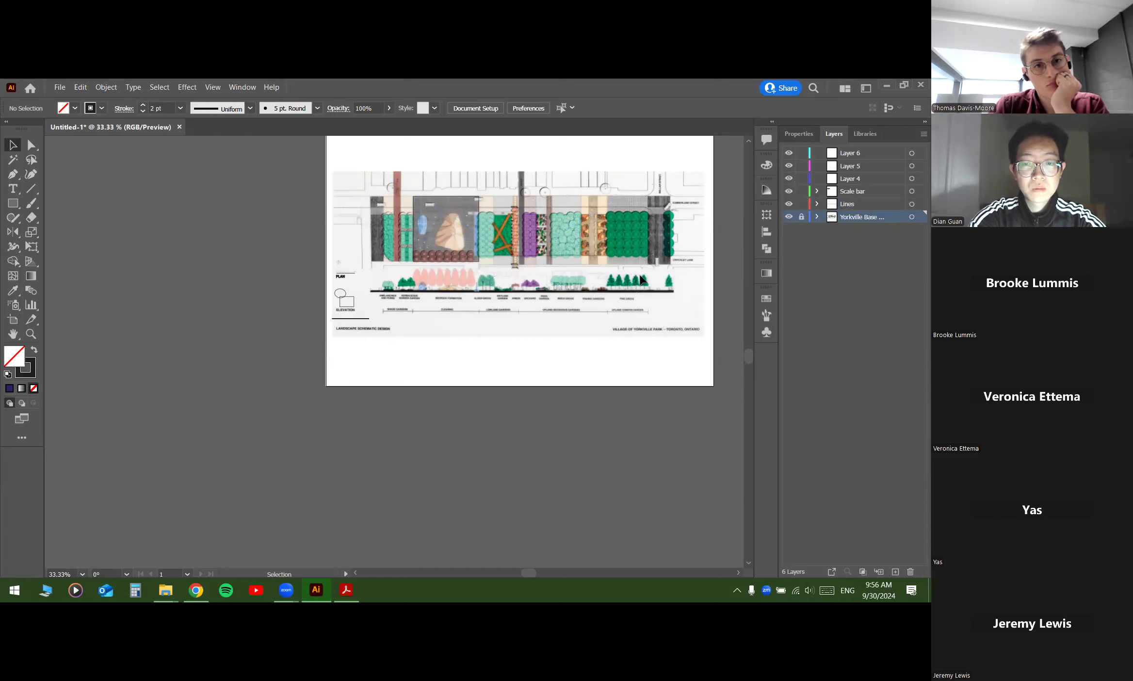
{"action": "scroll", "coordinate": [423, 374], "scroll_direction": "down", "scroll_amount": 1}
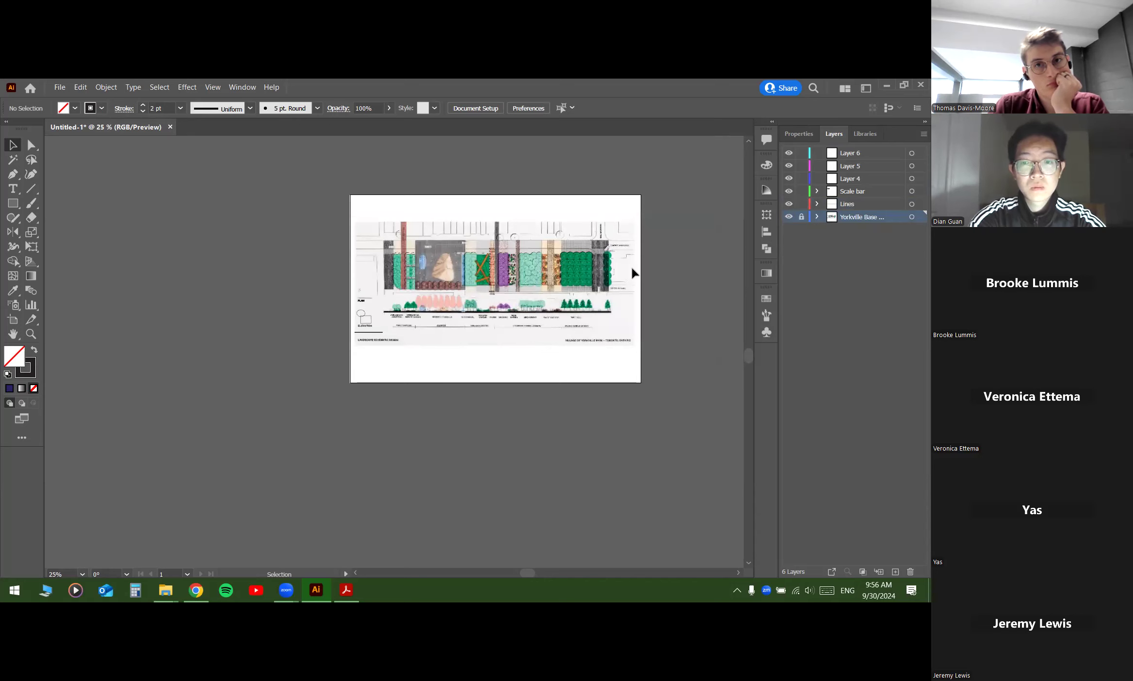
{"action": "scroll", "coordinate": [663, 328], "scroll_direction": "up", "scroll_amount": 1}
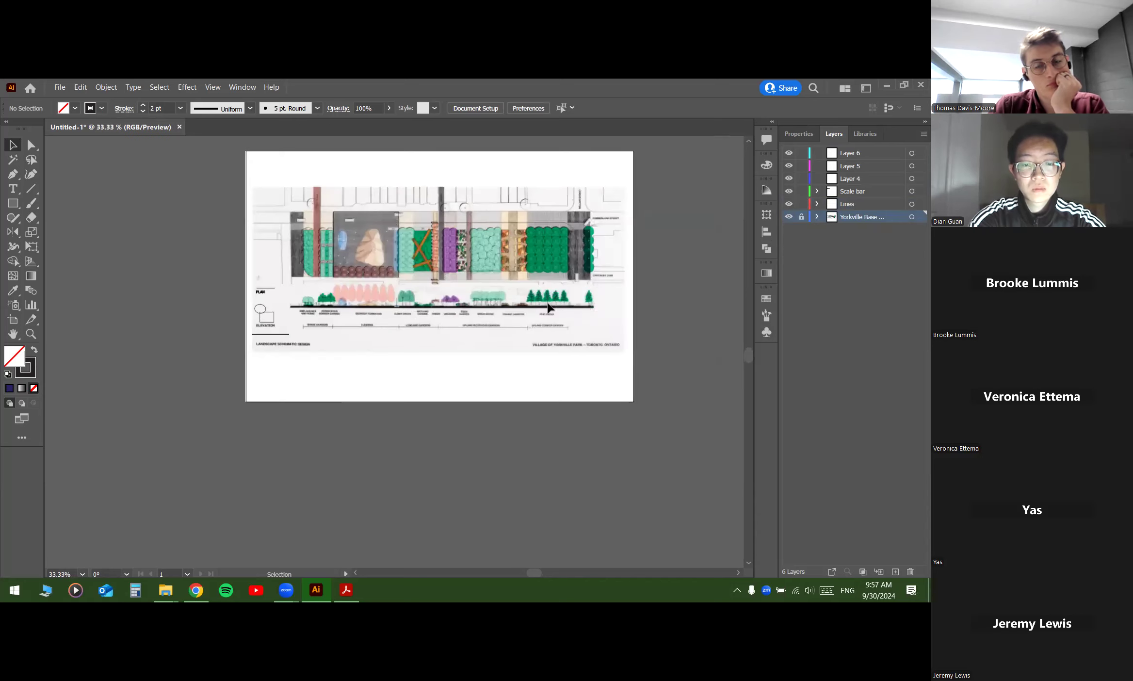
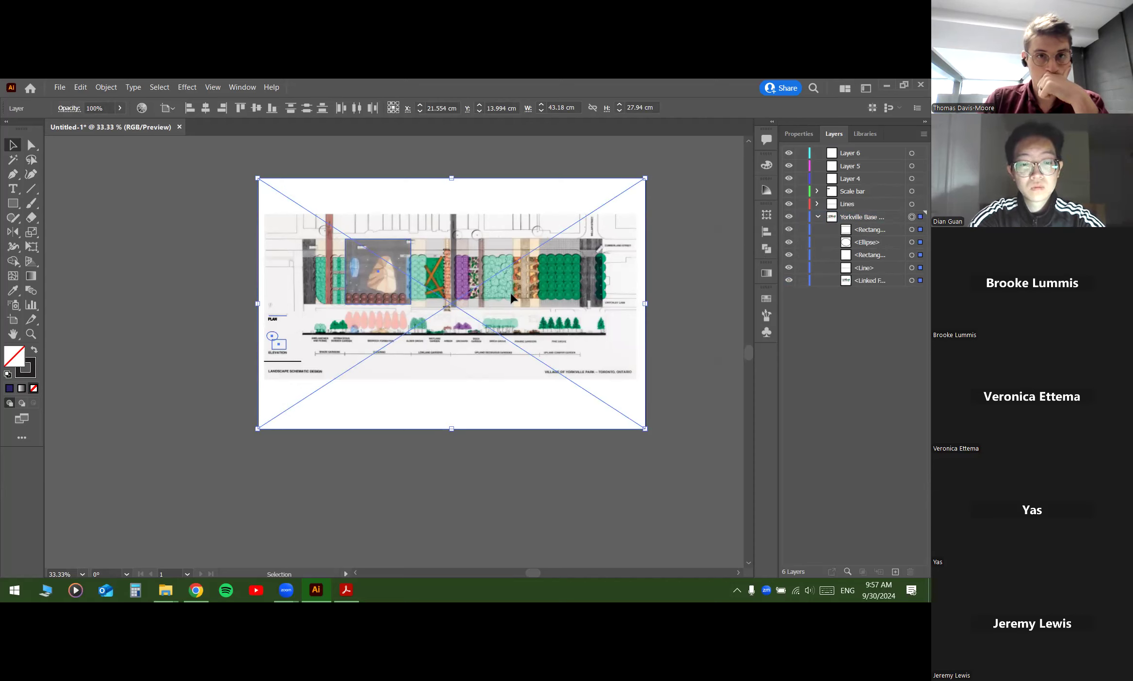
Step: Move the small rectangle near the ELEVATION label from the Yorkville Base Plan layer into Layer 4, expand Layer 4 and deselect everything
{"action": "left_click_drag", "start_coordinate": [483, 294], "coordinate": [529, 291]}
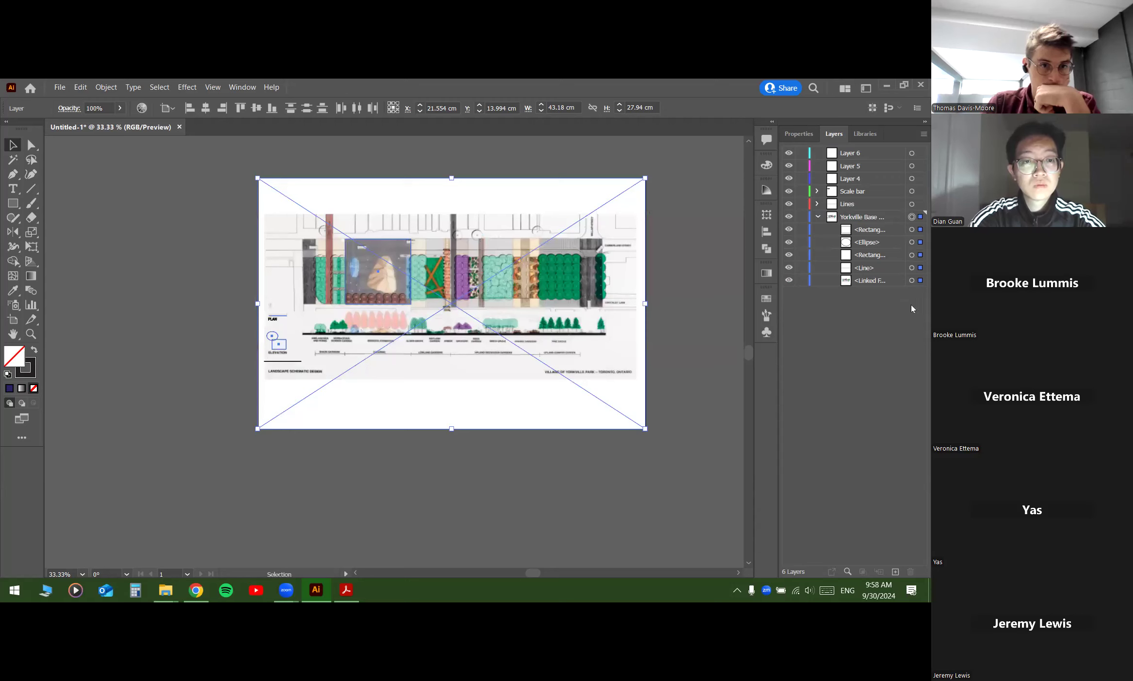
{"action": "left_click", "coordinate": [718, 230]}
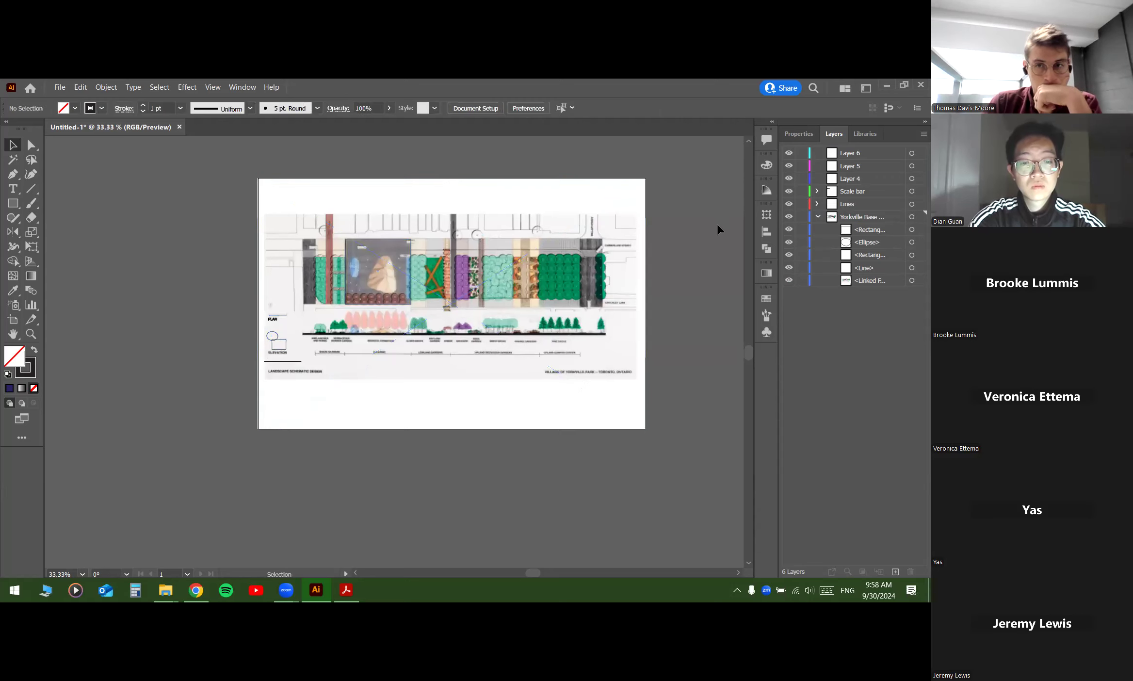
{"action": "left_click", "coordinate": [914, 230]}
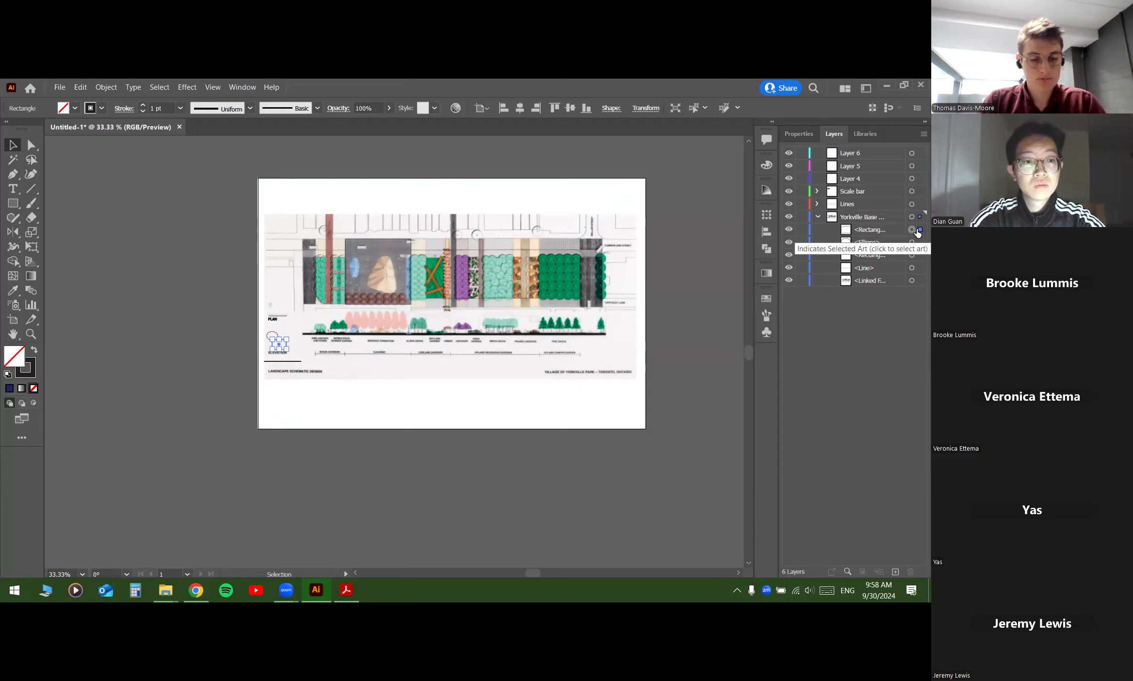
{"action": "left_click_drag", "start_coordinate": [917, 214], "coordinate": [917, 182]}
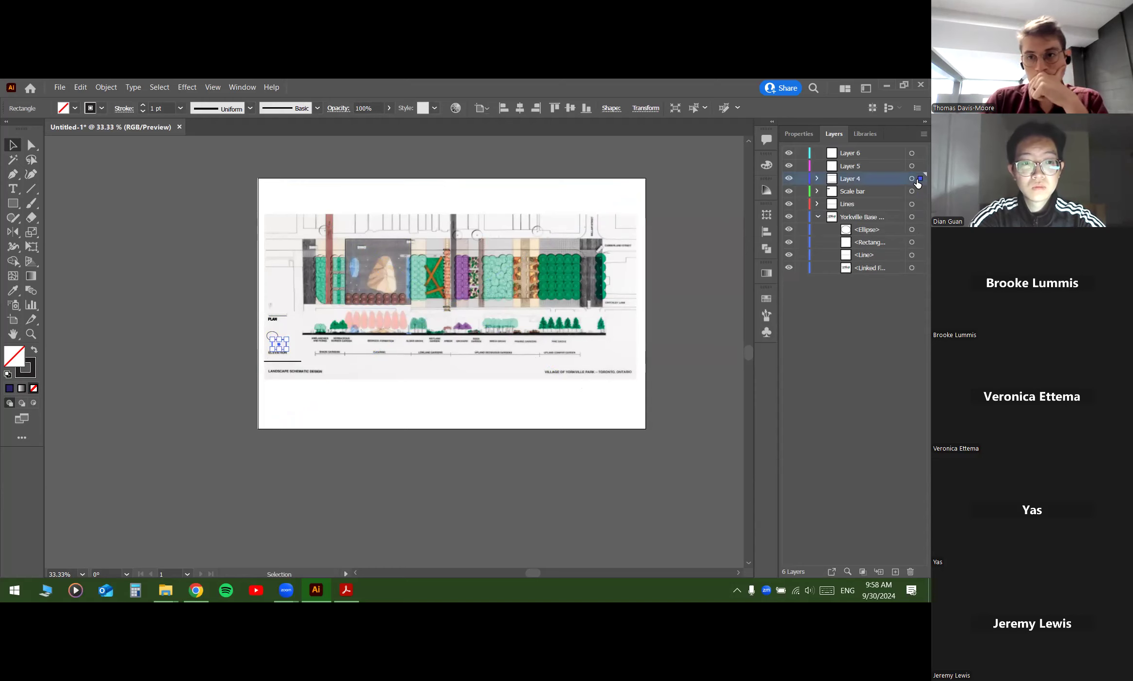
{"action": "left_click", "coordinate": [818, 178]}
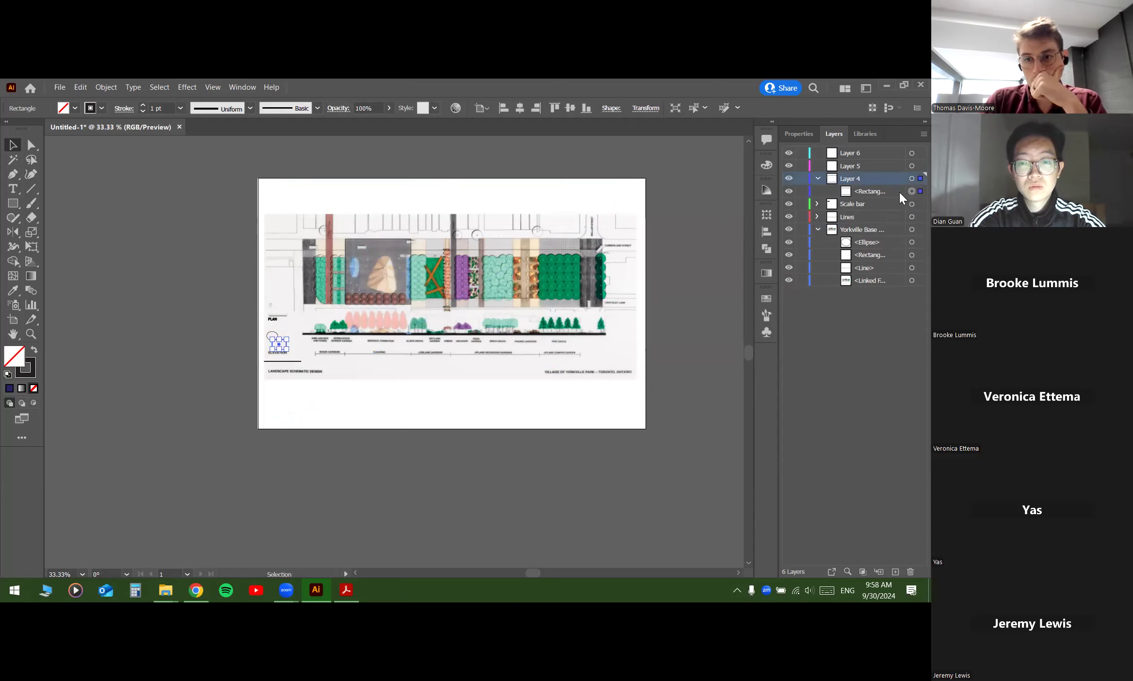
{"action": "left_click", "coordinate": [687, 282]}
Step: Lock the Yorkville Base Plan layer against edits and collapse it
{"action": "left_click", "coordinate": [543, 300]}
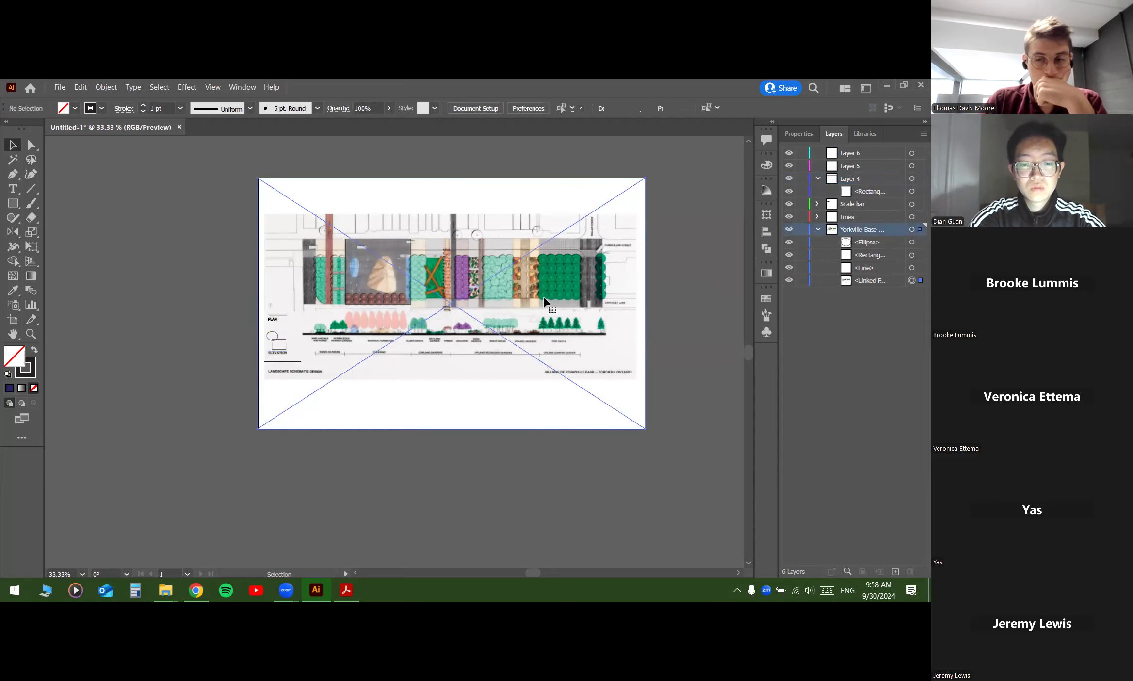
{"action": "left_click", "coordinate": [801, 229]}
{"action": "left_click", "coordinate": [817, 230]}
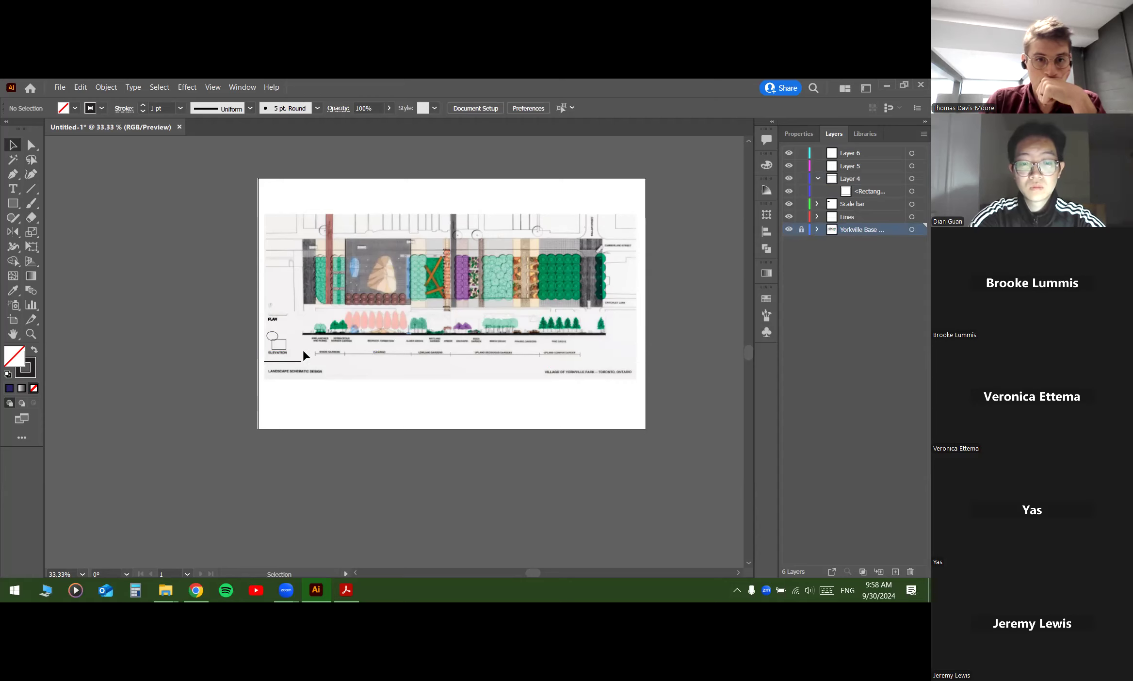
Step: Delete the small rectangle above the ELEVATION label and try to select the ellipse on the locked base plan layer
{"action": "scroll", "coordinate": [266, 347], "scroll_direction": "up", "scroll_amount": 3}
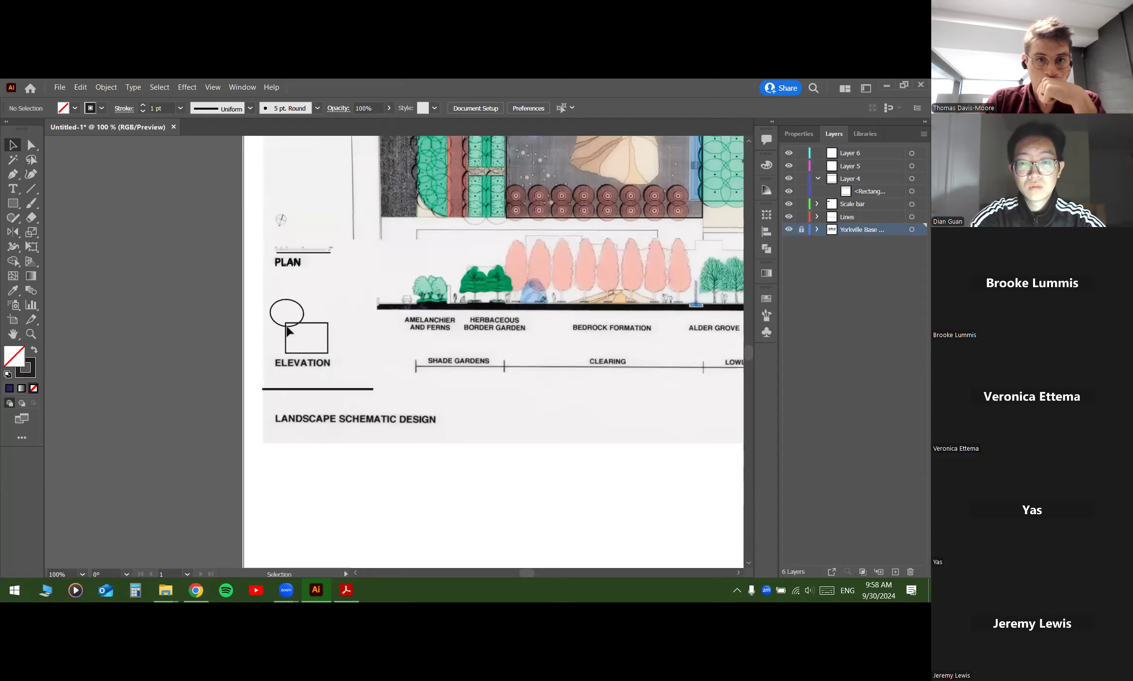
{"action": "left_click", "coordinate": [292, 323]}
{"action": "key", "text": "Delete"}
{"action": "left_click", "coordinate": [300, 324]}
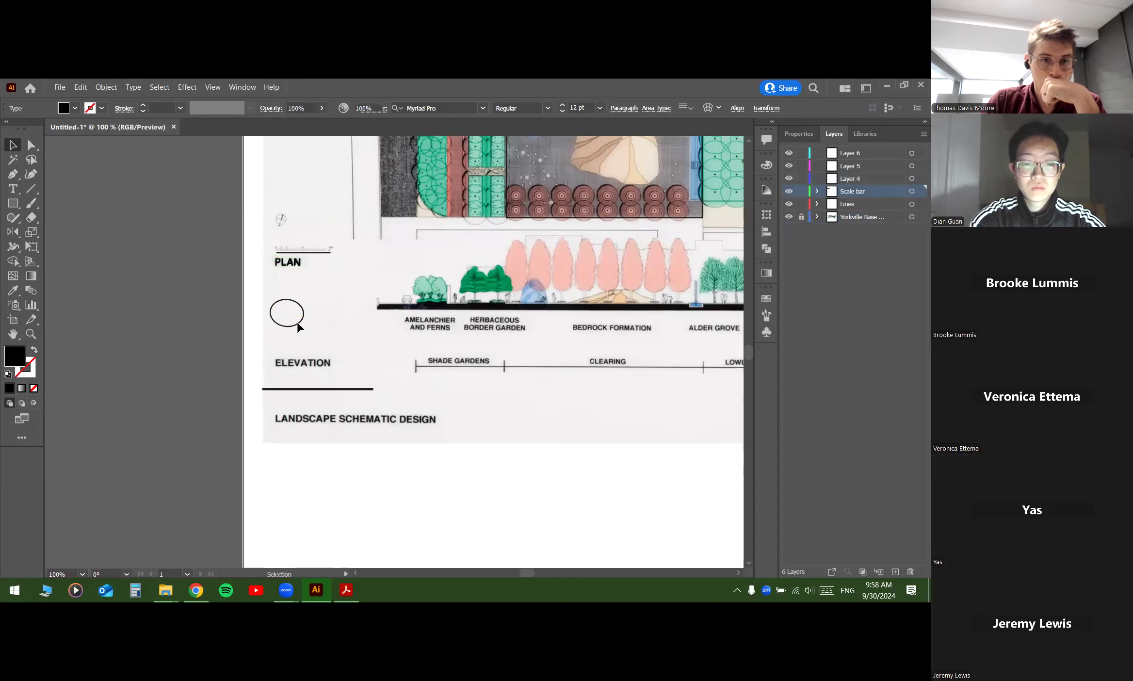
{"action": "left_click", "coordinate": [297, 323]}
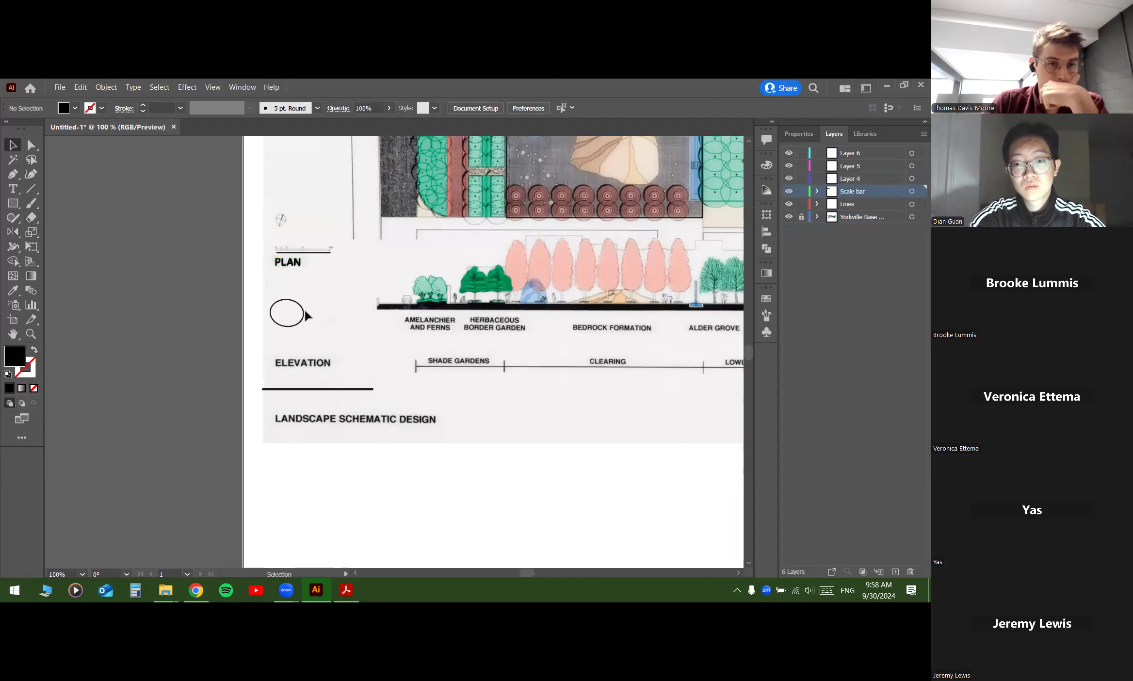
{"action": "scroll", "coordinate": [304, 320], "scroll_direction": "up", "scroll_amount": 2}
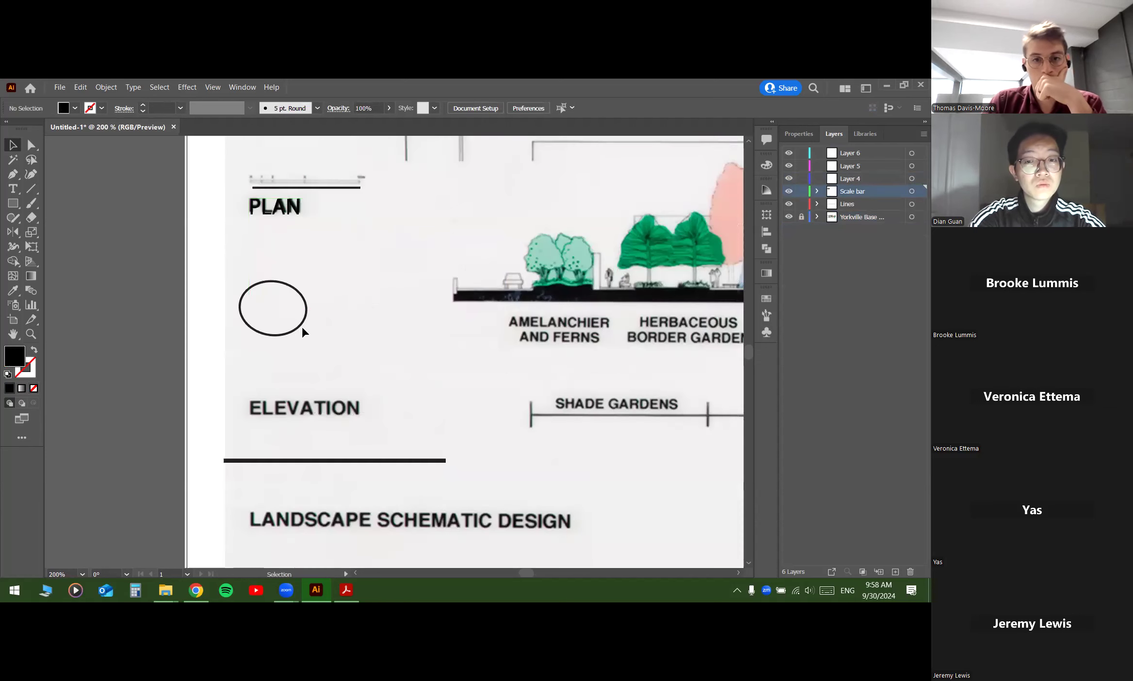
Step: Make the Lines layer active and start a Pen path at the upper-left corner of the coloured park plan
{"action": "scroll", "coordinate": [301, 325], "scroll_direction": "down", "scroll_amount": 3}
{"action": "left_click_drag", "start_coordinate": [434, 209], "coordinate": [388, 263]}
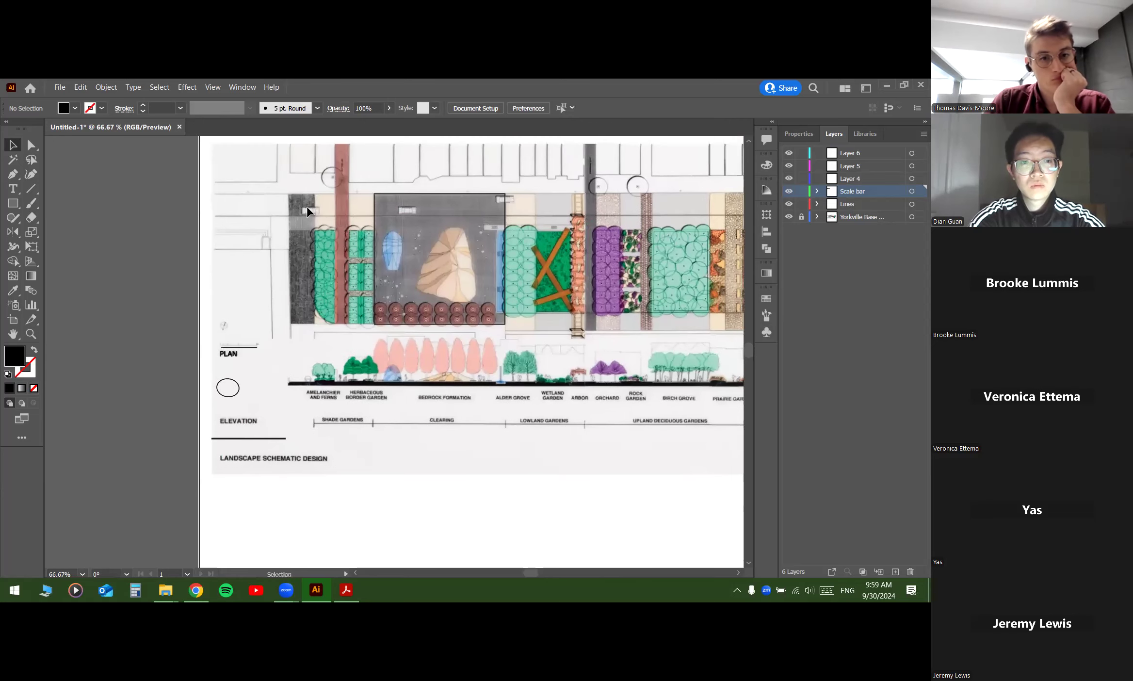
{"action": "scroll", "coordinate": [313, 212], "scroll_direction": "up", "scroll_amount": 3}
{"action": "scroll", "coordinate": [348, 207], "scroll_direction": "down", "scroll_amount": 2}
{"action": "left_click_drag", "start_coordinate": [364, 224], "coordinate": [335, 255]}
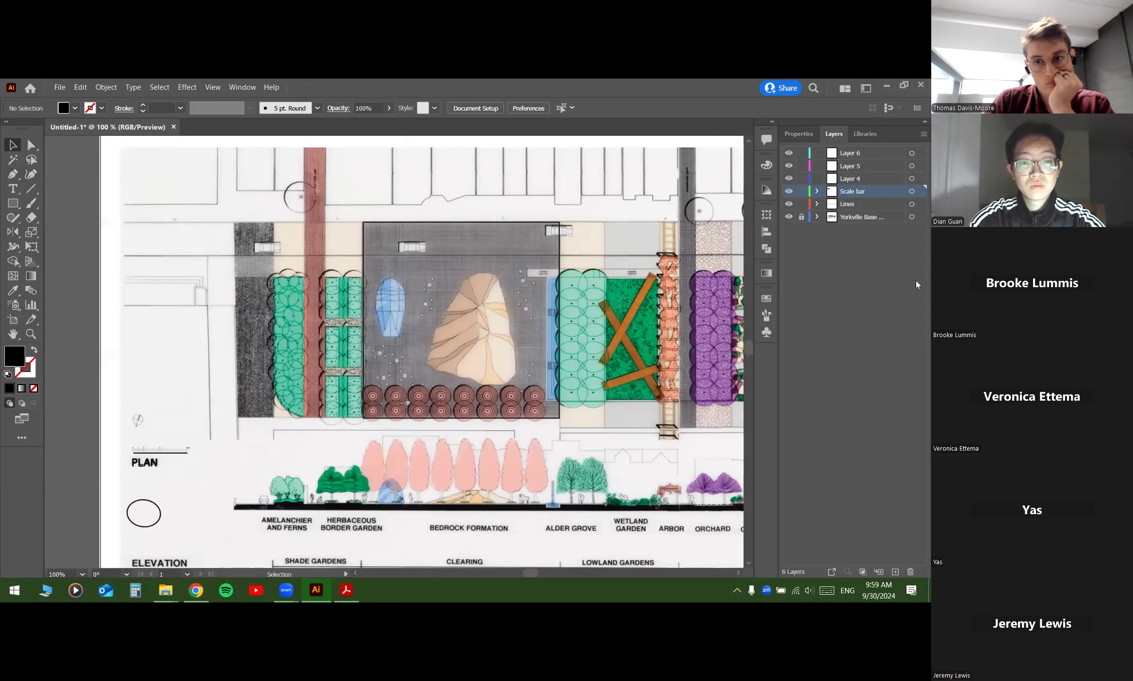
{"action": "left_click", "coordinate": [869, 204]}
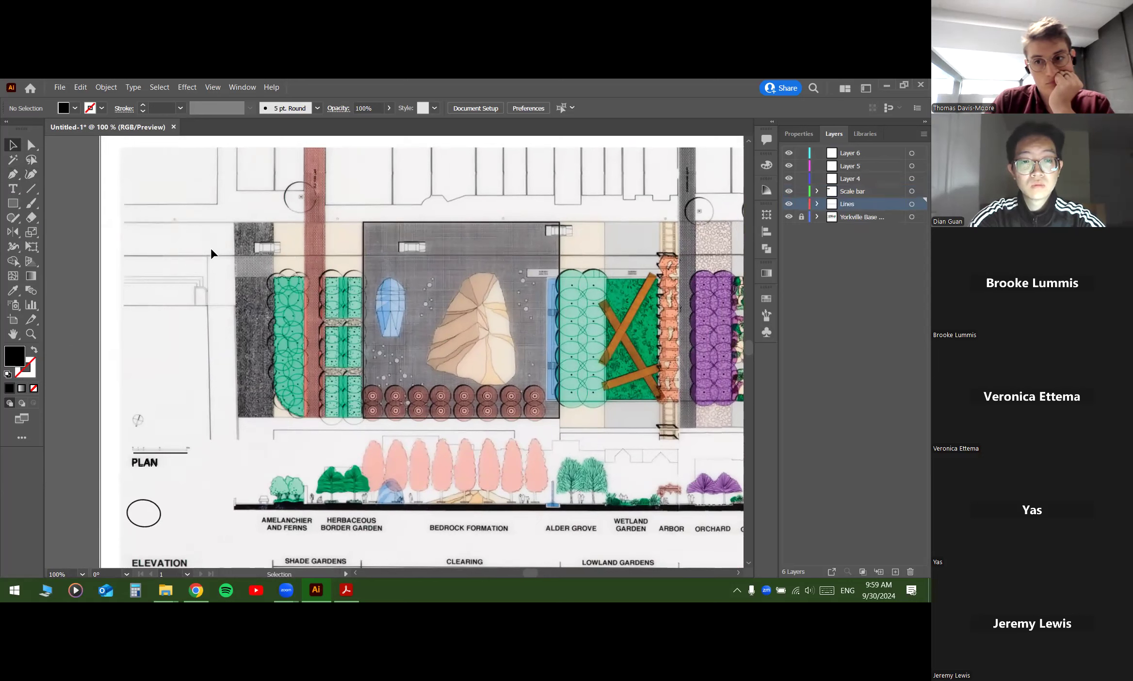
{"action": "left_click", "coordinate": [12, 175]}
{"action": "scroll", "coordinate": [239, 226], "scroll_direction": "up", "scroll_amount": 4}
{"action": "left_click_drag", "start_coordinate": [271, 242], "coordinate": [228, 266]}
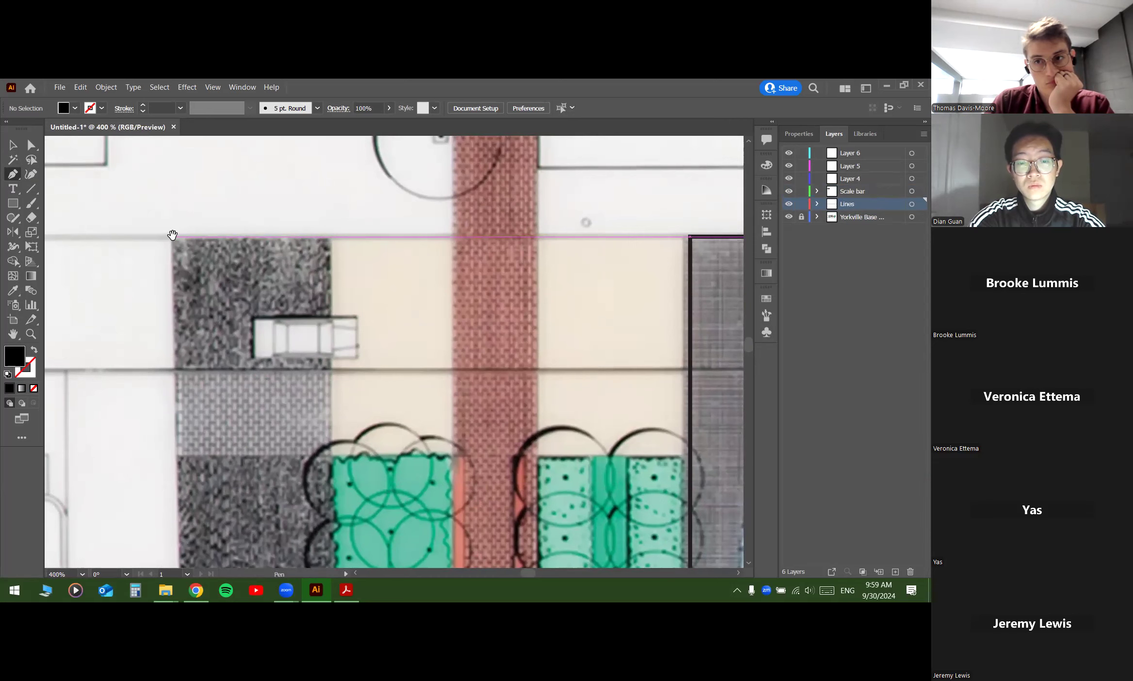
{"action": "left_click", "coordinate": [170, 236]}
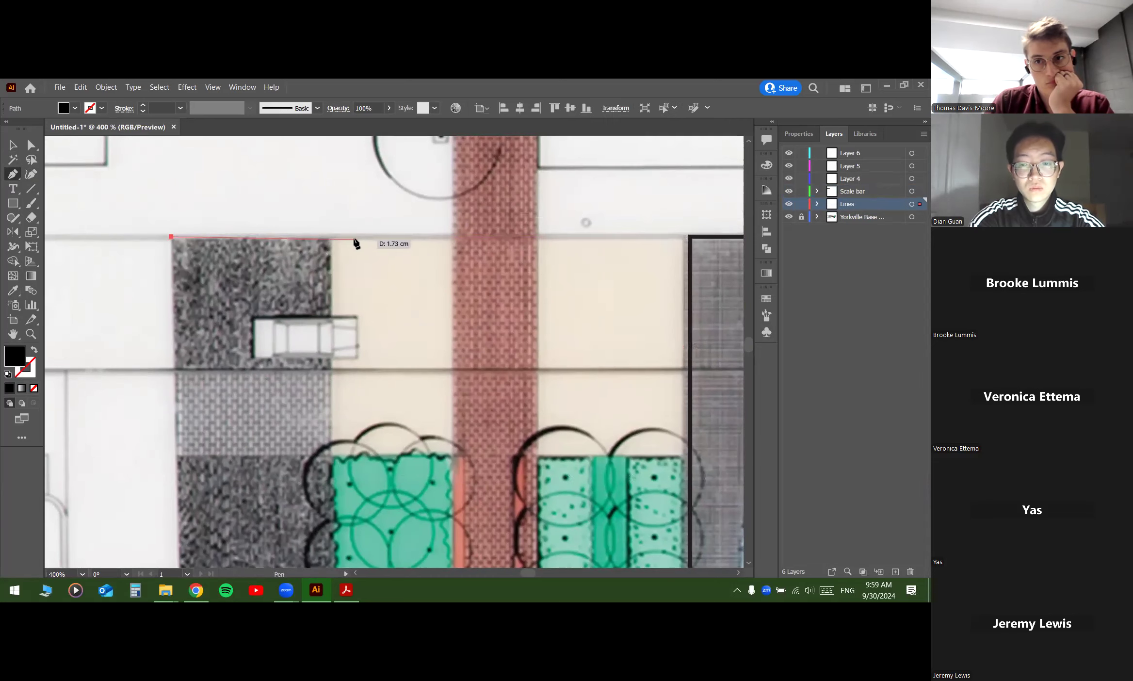
Step: Extend the path about 33.7 cm along the plan's upper edge to its upper-right corner below Bellair Street
{"action": "scroll", "coordinate": [352, 245], "scroll_direction": "down", "scroll_amount": 4}
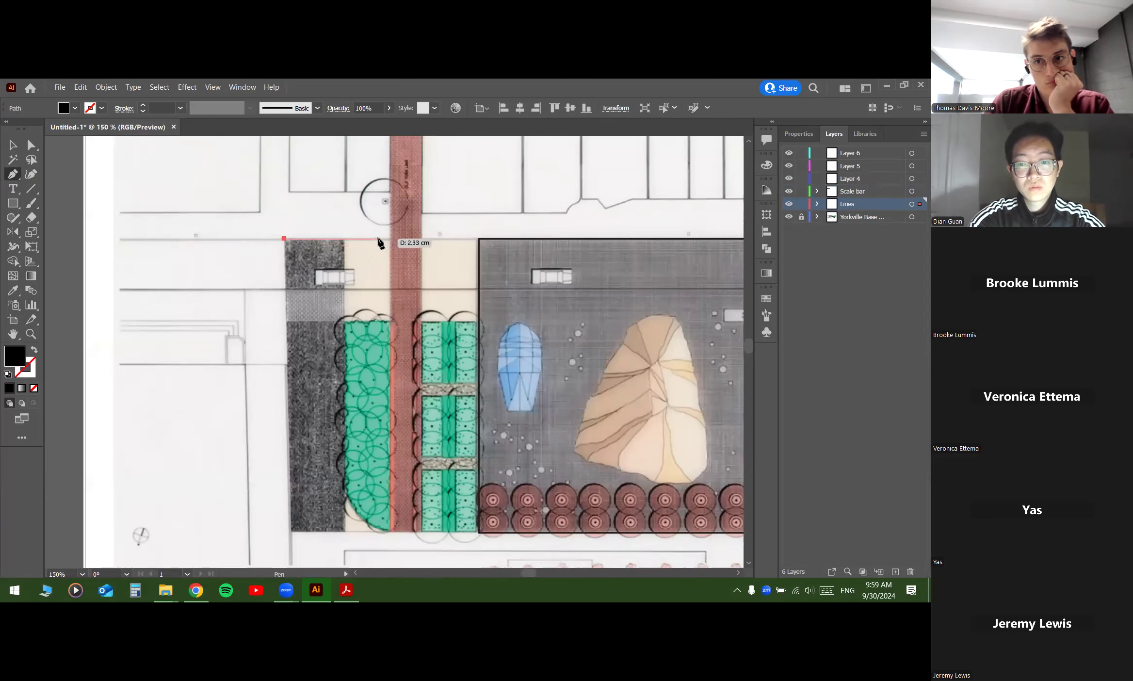
{"action": "scroll", "coordinate": [380, 241], "scroll_direction": "up", "scroll_amount": 2}
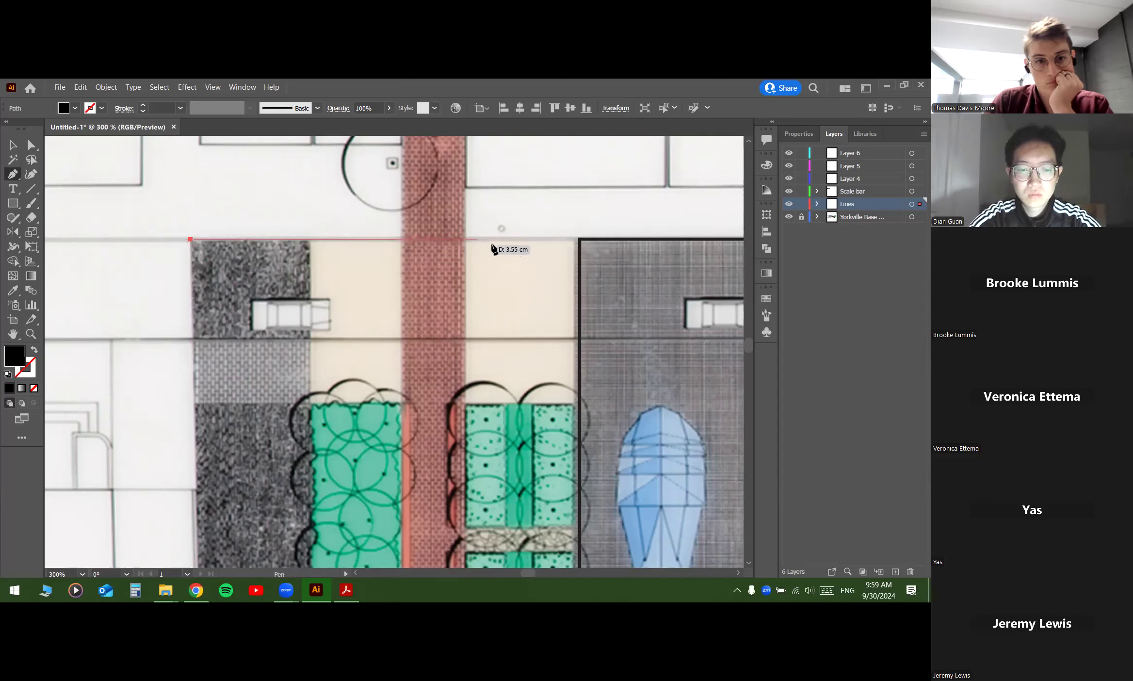
{"action": "scroll", "coordinate": [380, 233], "scroll_direction": "down", "scroll_amount": 3}
{"action": "left_click_drag", "start_coordinate": [685, 262], "coordinate": [396, 258]}
{"action": "scroll", "coordinate": [407, 254], "scroll_direction": "down", "scroll_amount": 2}
{"action": "scroll", "coordinate": [663, 245], "scroll_direction": "up", "scroll_amount": 6}
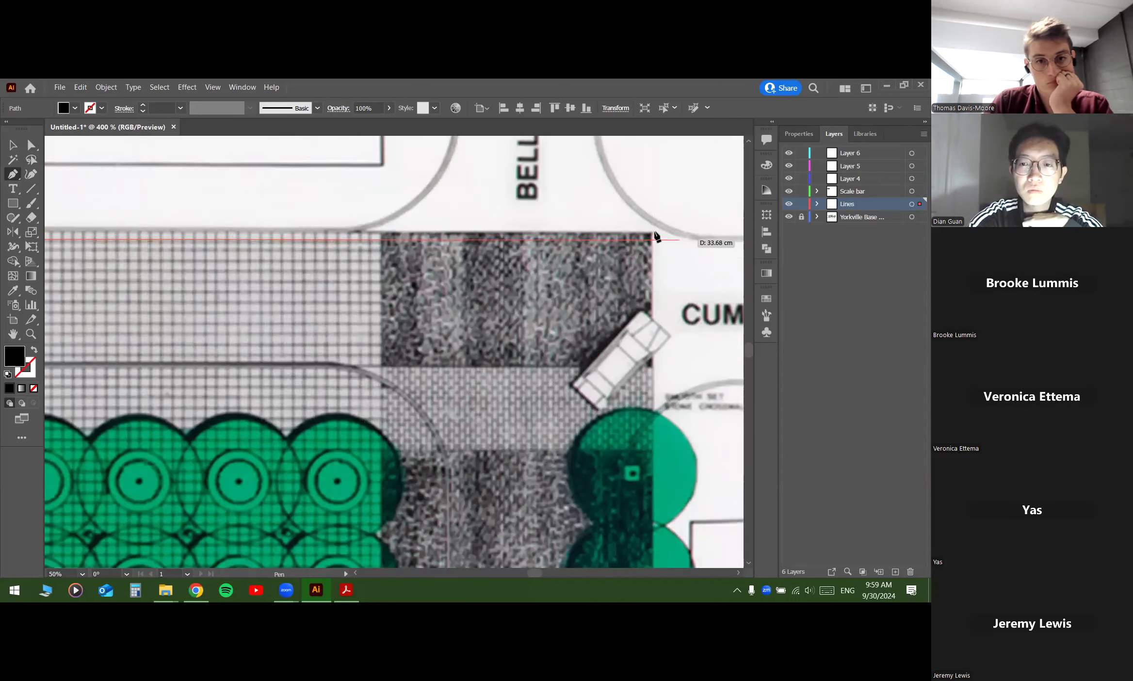
{"action": "left_click", "coordinate": [652, 237]}
Step: Continue the path about 7.6 cm down the plan's right edge to its lower-right corner at Critchley Lane
{"action": "scroll", "coordinate": [652, 257], "scroll_direction": "down", "scroll_amount": 2}
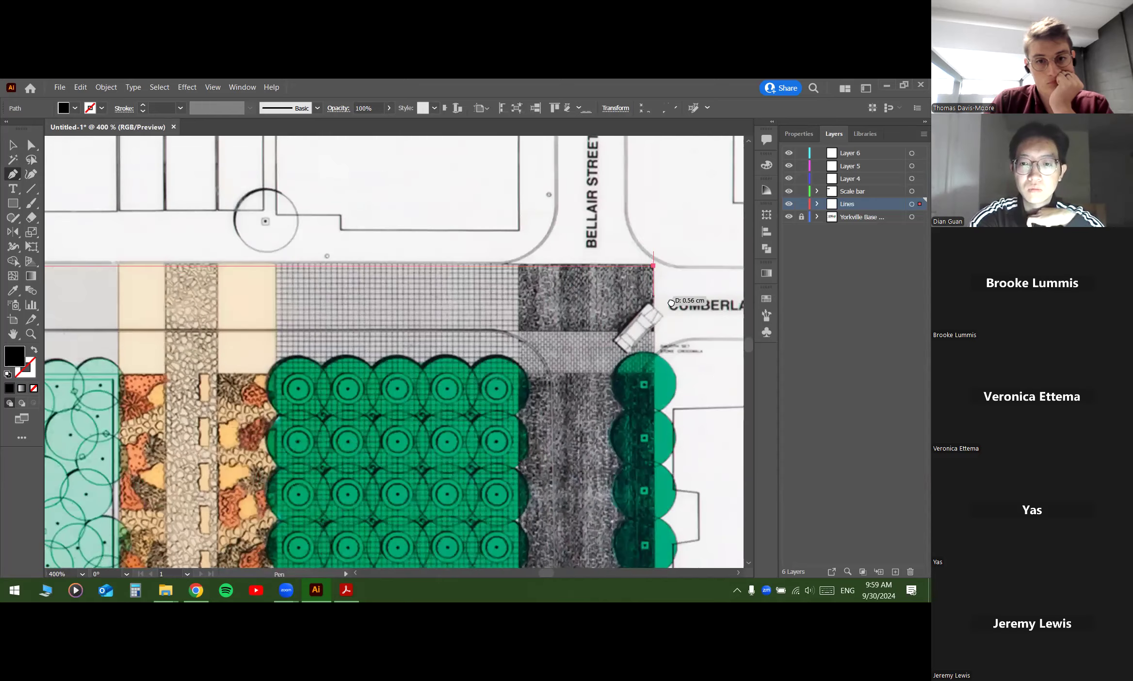
{"action": "left_click_drag", "start_coordinate": [625, 443], "coordinate": [594, 373]}
{"action": "scroll", "coordinate": [584, 279], "scroll_direction": "down", "scroll_amount": 2}
{"action": "scroll", "coordinate": [590, 386], "scroll_direction": "up", "scroll_amount": 2}
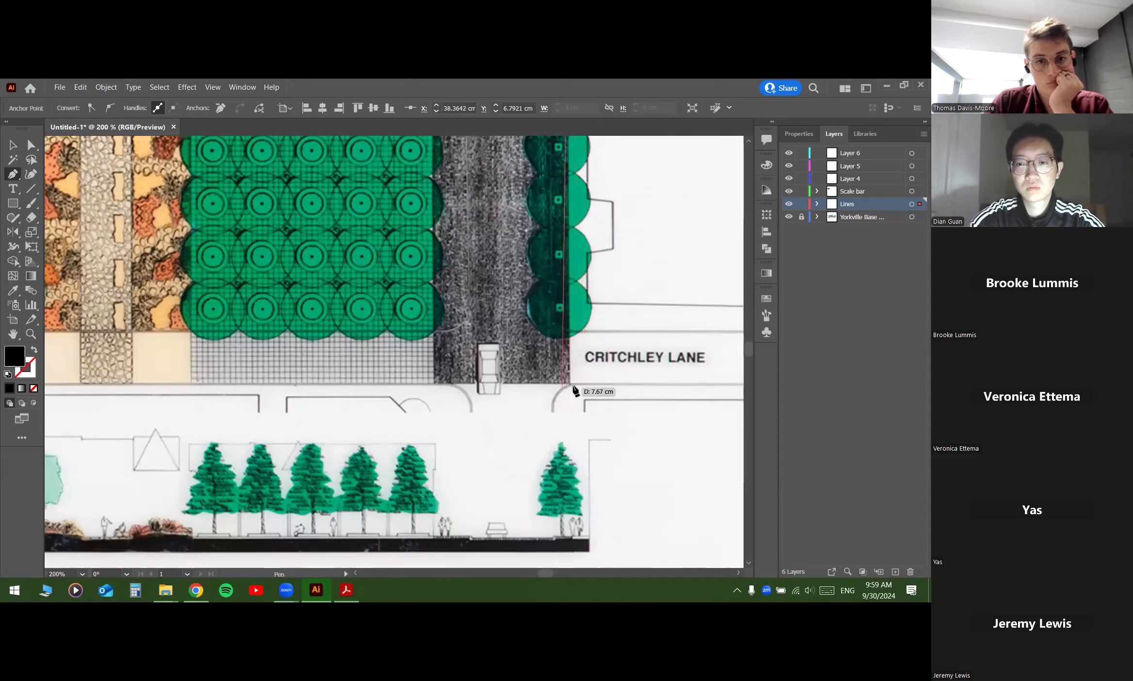
{"action": "scroll", "coordinate": [570, 382], "scroll_direction": "up", "scroll_amount": 2}
{"action": "left_click", "coordinate": [572, 382]}
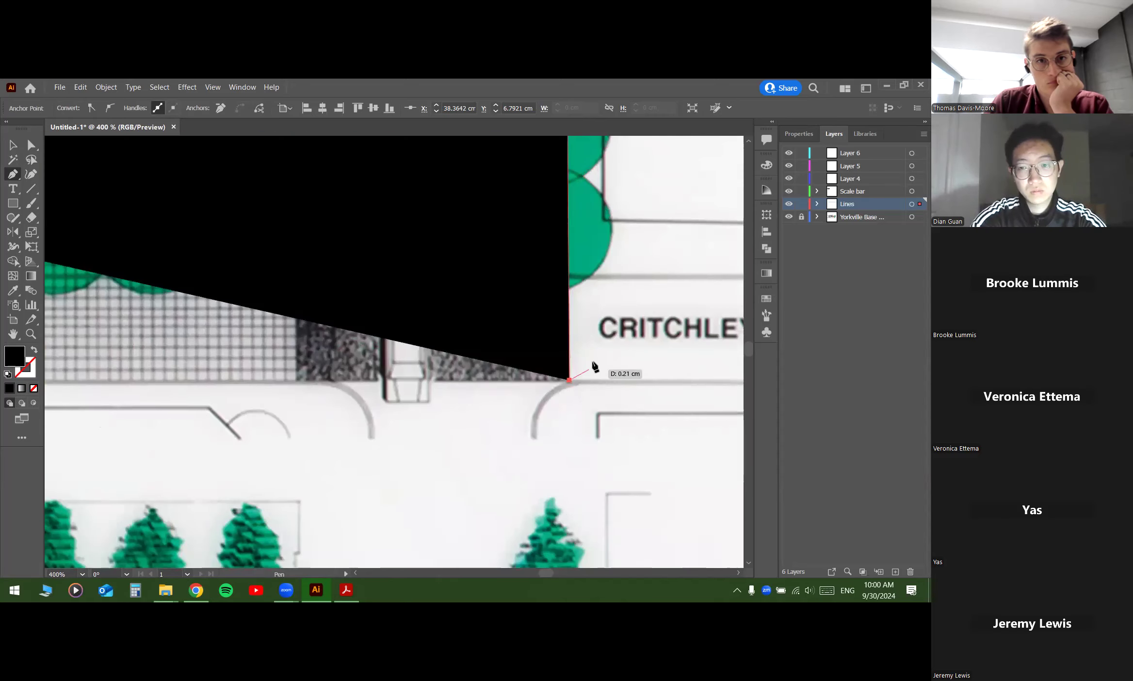
Step: Continue the path about 21.4 cm left along the plan's lower edge to the point below the bedrock formation square's right side
{"action": "scroll", "coordinate": [573, 383], "scroll_direction": "down", "scroll_amount": 3}
{"action": "scroll", "coordinate": [601, 367], "scroll_direction": "down", "scroll_amount": 2}
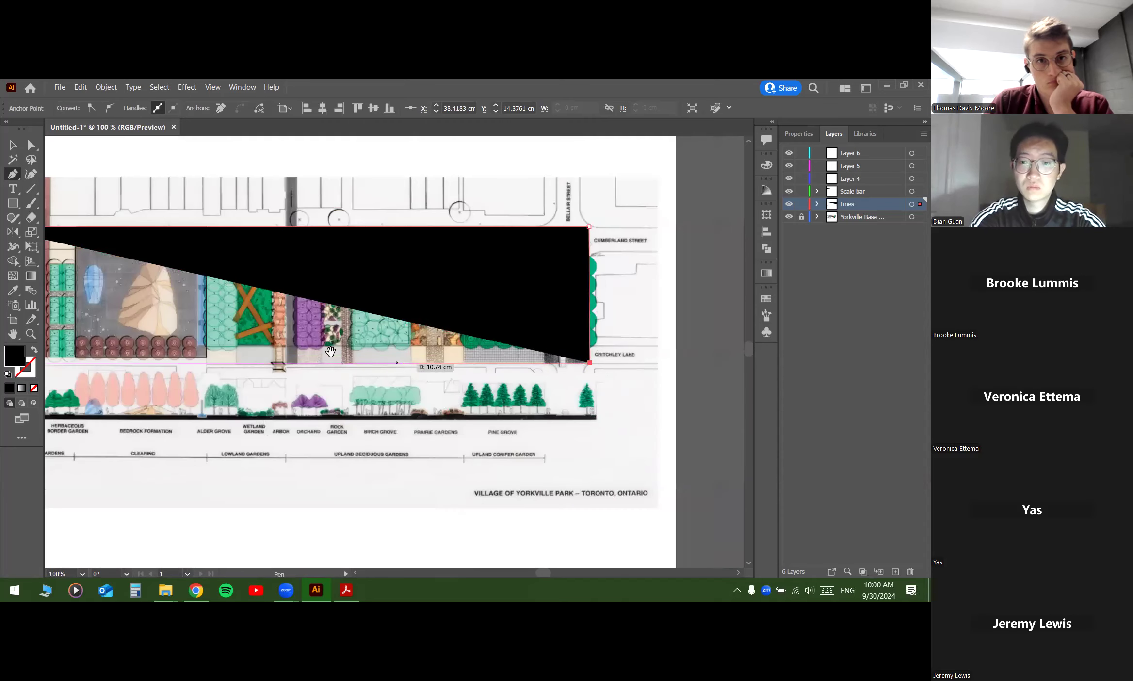
{"action": "scroll", "coordinate": [285, 360], "scroll_direction": "down", "scroll_amount": 2}
{"action": "scroll", "coordinate": [285, 360], "scroll_direction": "up", "scroll_amount": 3}
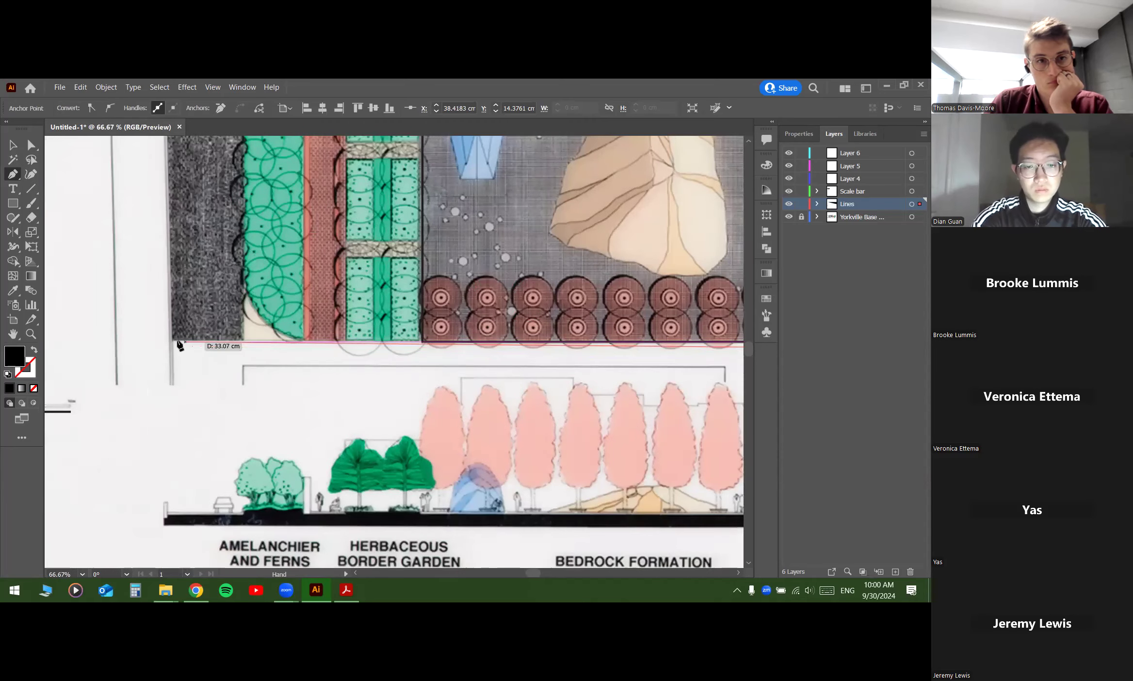
{"action": "scroll", "coordinate": [194, 346], "scroll_direction": "down", "scroll_amount": 3}
{"action": "scroll", "coordinate": [311, 345], "scroll_direction": "up", "scroll_amount": 5}
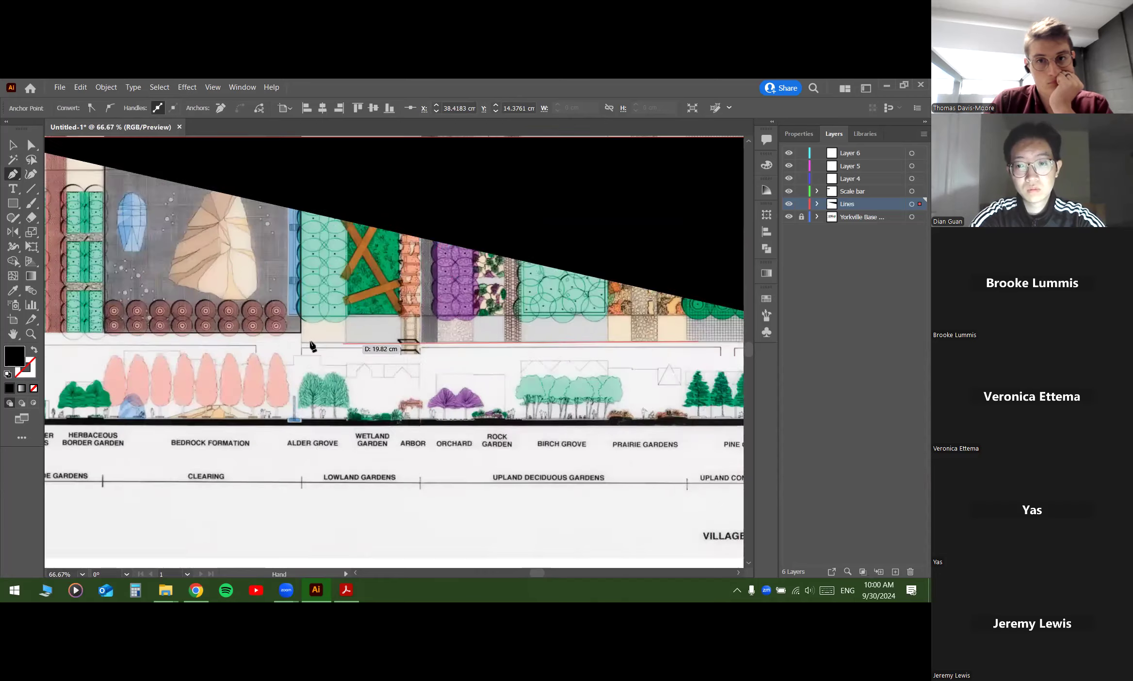
{"action": "scroll", "coordinate": [285, 347], "scroll_direction": "up", "scroll_amount": 4}
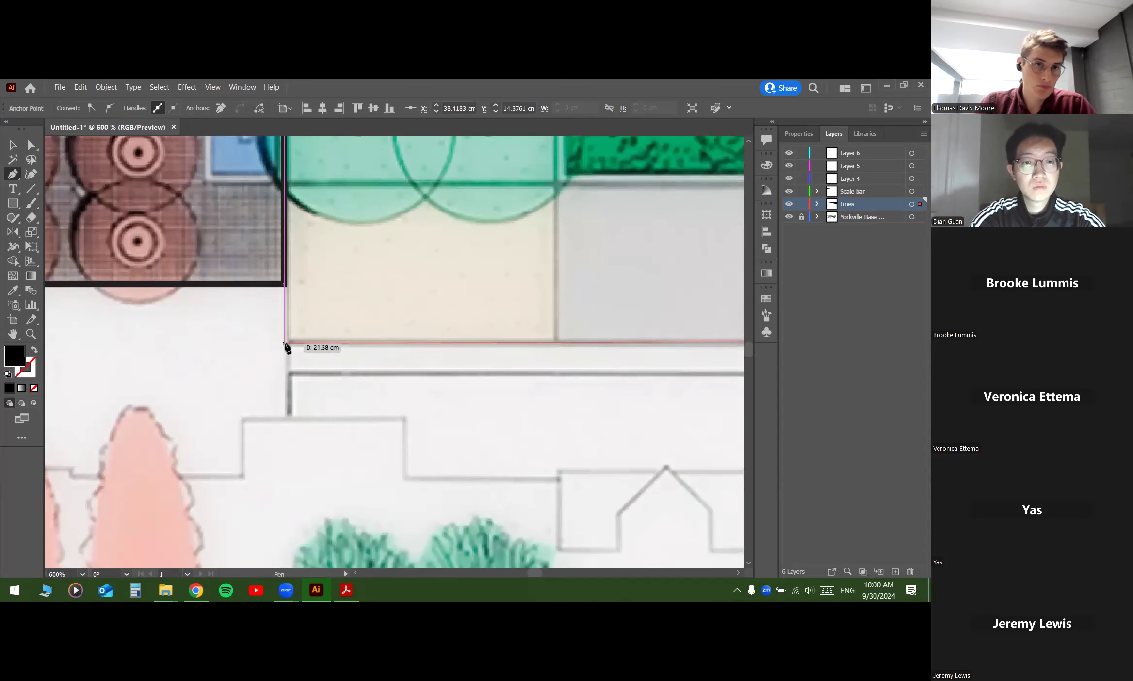
{"action": "left_click", "coordinate": [285, 344]}
{"action": "scroll", "coordinate": [285, 344], "scroll_direction": "down", "scroll_amount": 3}
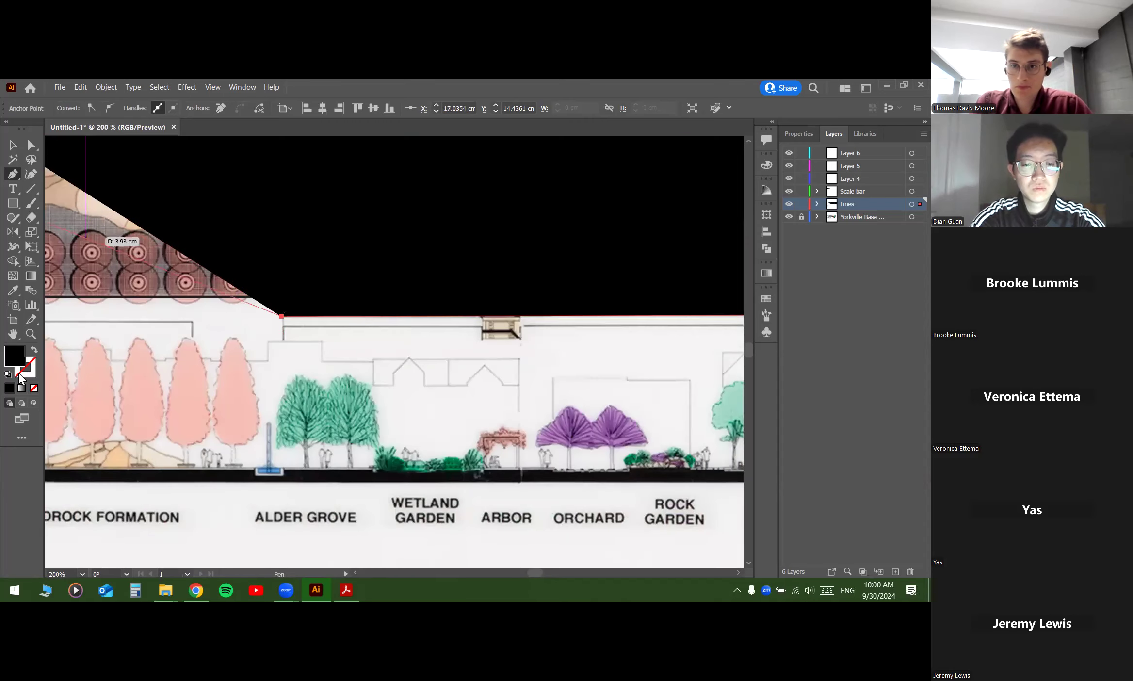
{"action": "scroll", "coordinate": [266, 238], "scroll_direction": "down", "scroll_amount": 5}
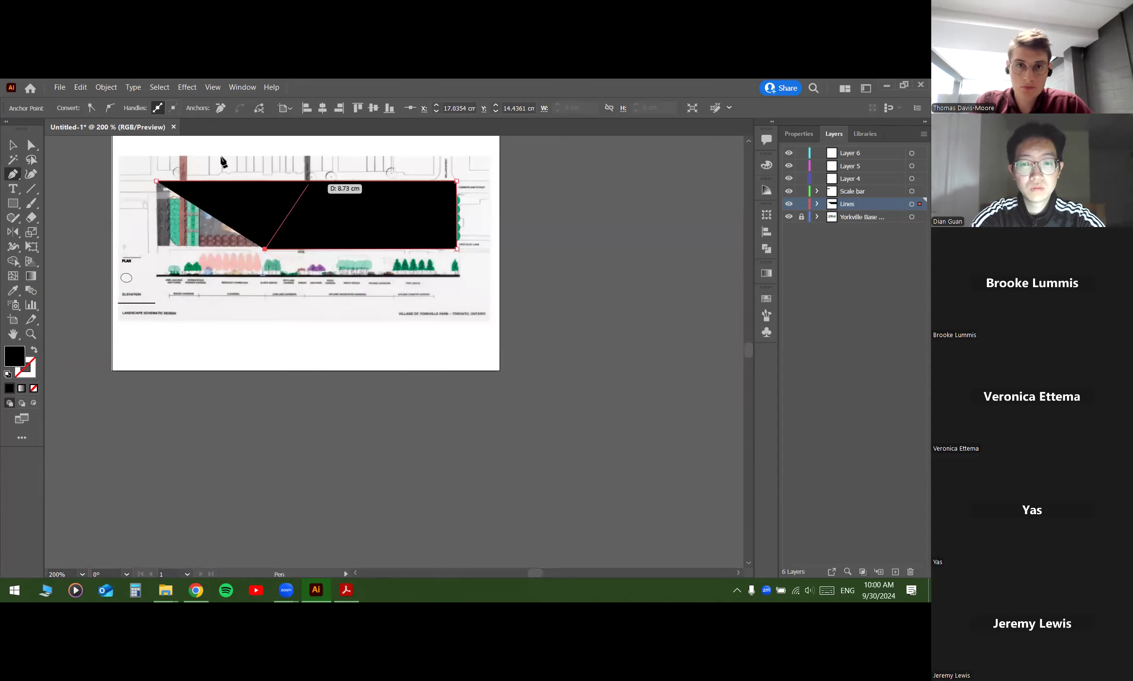
Step: Set the fill of the unfinished plan outline to none
{"action": "scroll", "coordinate": [221, 239], "scroll_direction": "up", "scroll_amount": 2}
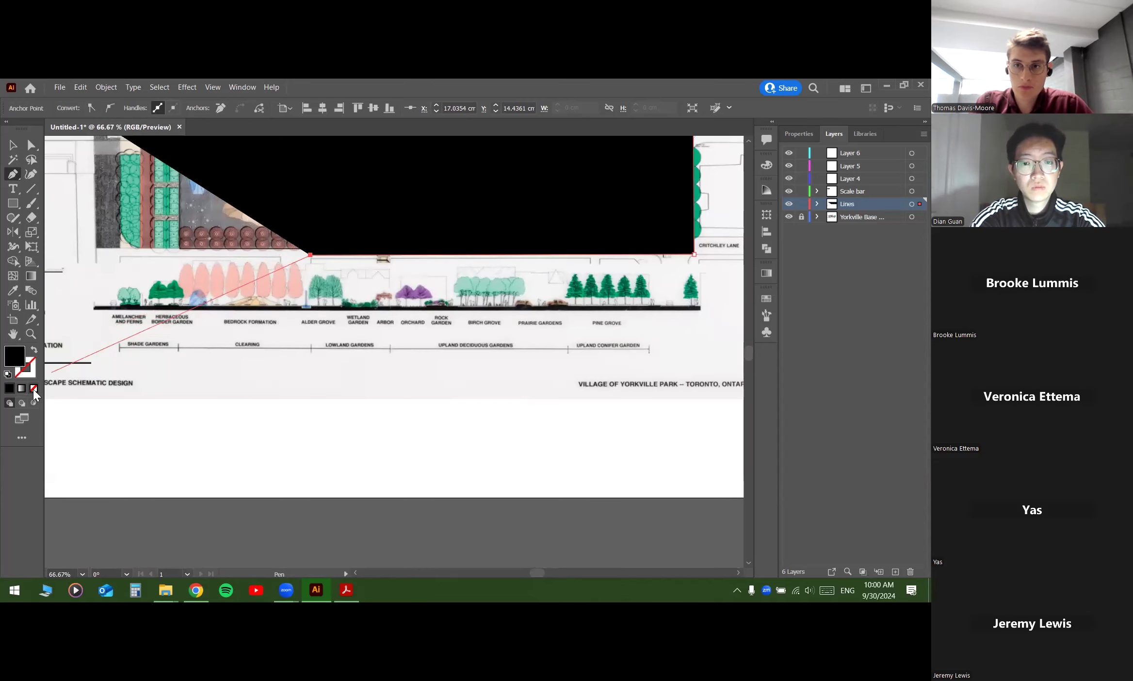
{"action": "left_click", "coordinate": [33, 389]}
{"action": "scroll", "coordinate": [395, 327], "scroll_direction": "down", "scroll_amount": 2}
{"action": "scroll", "coordinate": [434, 271], "scroll_direction": "up", "scroll_amount": 1}
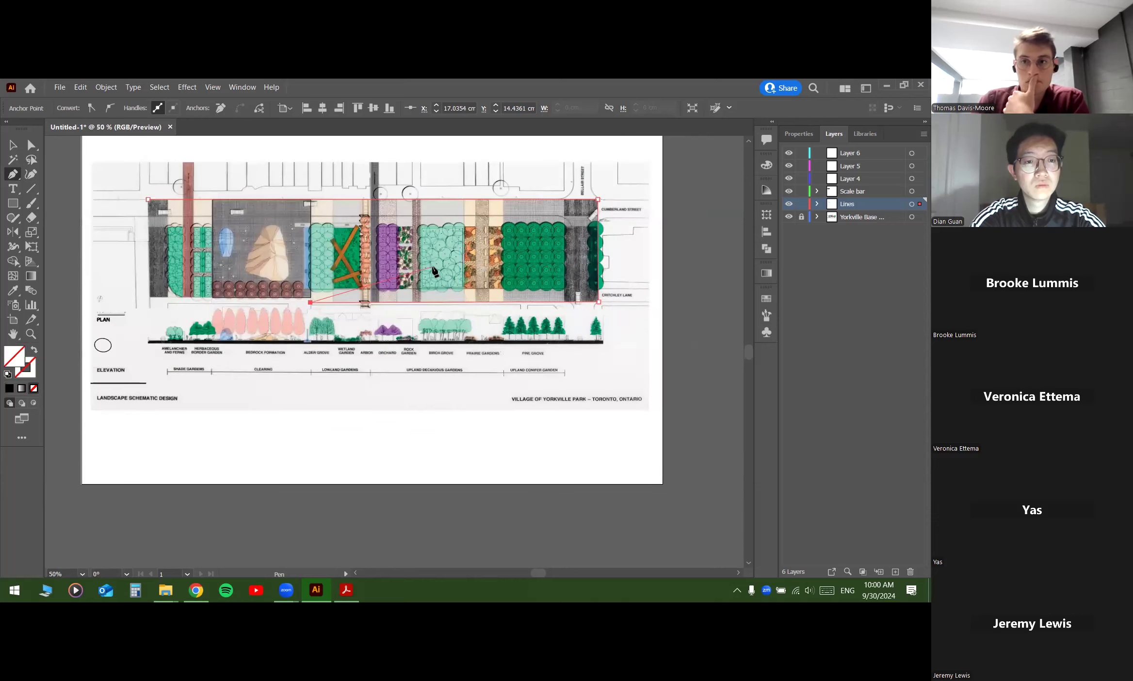
Step: Continue the path up to the bedrock formation square's lower edge, then about 11.9 cm left to the plan's lower-left corner
{"action": "scroll", "coordinate": [305, 306], "scroll_direction": "up", "scroll_amount": 5}
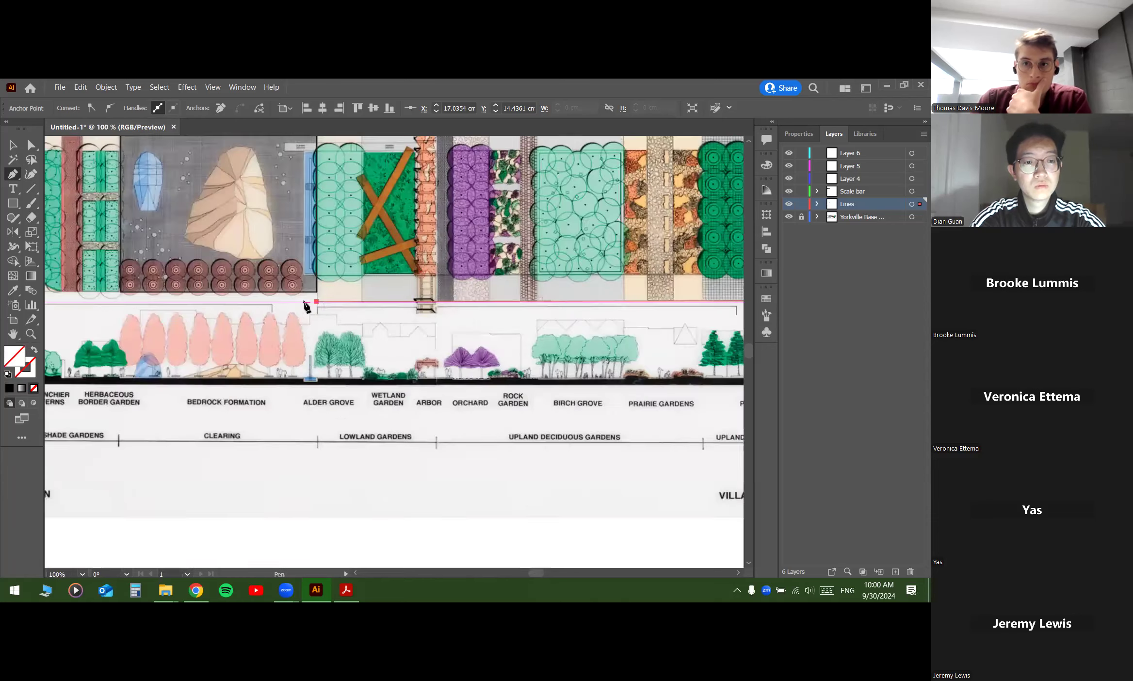
{"action": "left_click", "coordinate": [325, 281]}
{"action": "left_click", "coordinate": [326, 282]}
{"action": "scroll", "coordinate": [240, 282], "scroll_direction": "down", "scroll_amount": 1}
{"action": "left_click_drag", "start_coordinate": [206, 289], "coordinate": [490, 285]}
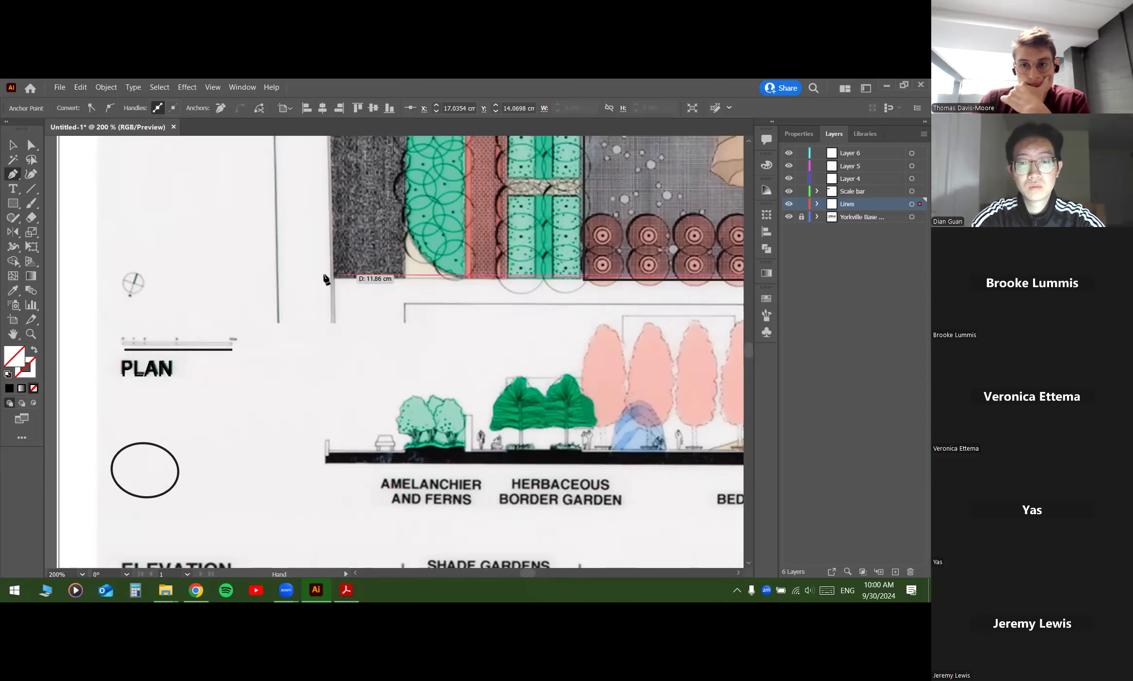
{"action": "scroll", "coordinate": [333, 282], "scroll_direction": "down", "scroll_amount": 3}
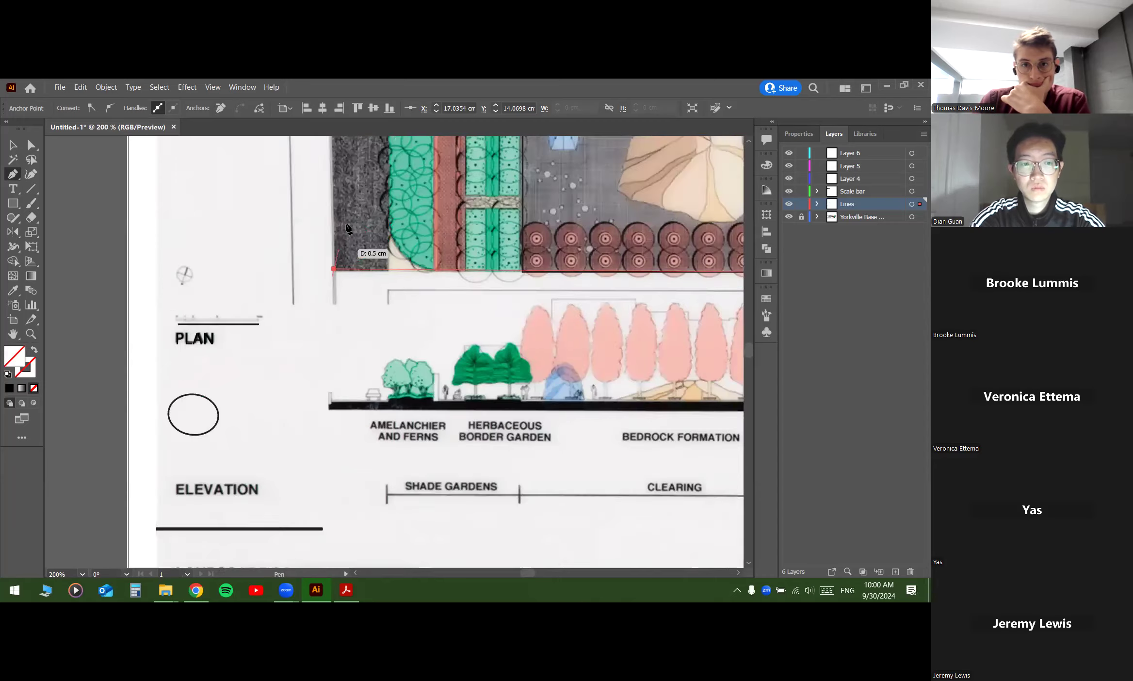
Step: Close the outline about 7.2 cm up the plan's left edge at its upper-left corner and select the path
{"action": "scroll", "coordinate": [320, 257], "scroll_direction": "up", "scroll_amount": 3}
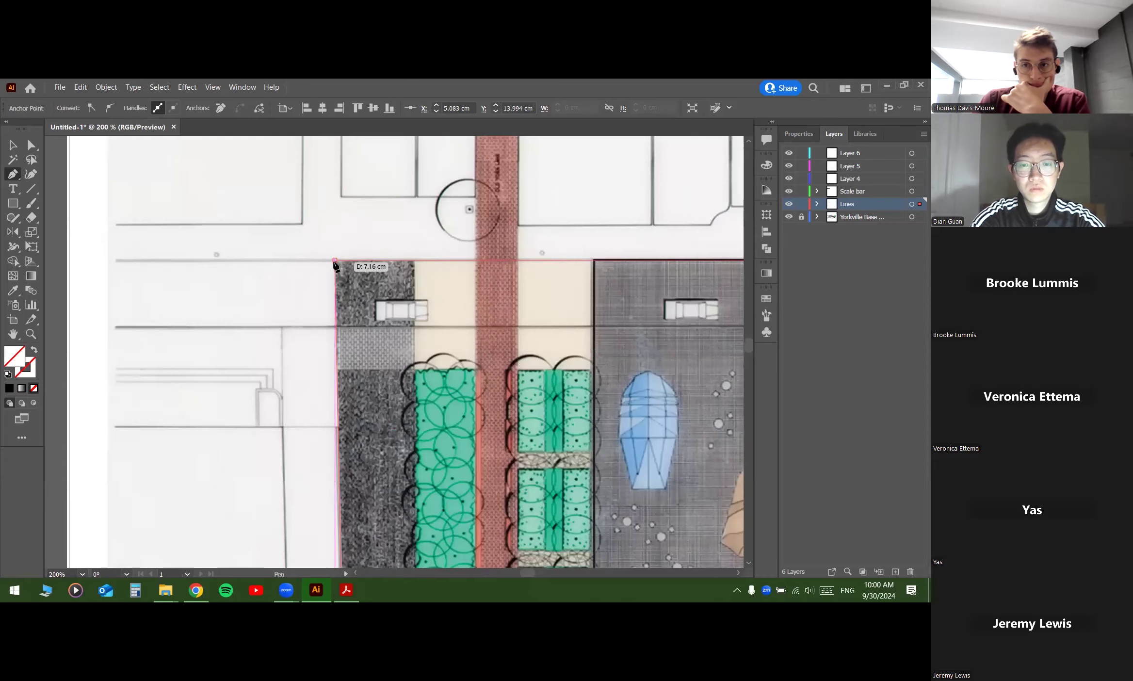
{"action": "left_click", "coordinate": [336, 261]}
{"action": "key", "text": "v"}
{"action": "scroll", "coordinate": [352, 269], "scroll_direction": "up", "scroll_amount": 2}
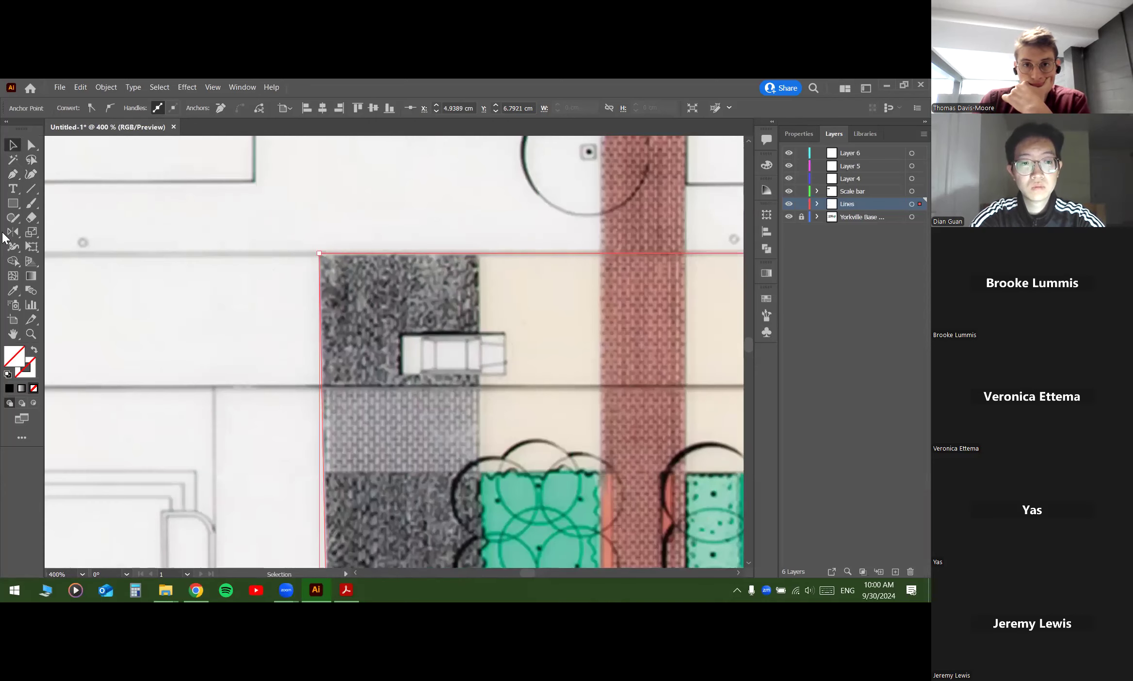
{"action": "left_click", "coordinate": [339, 256]}
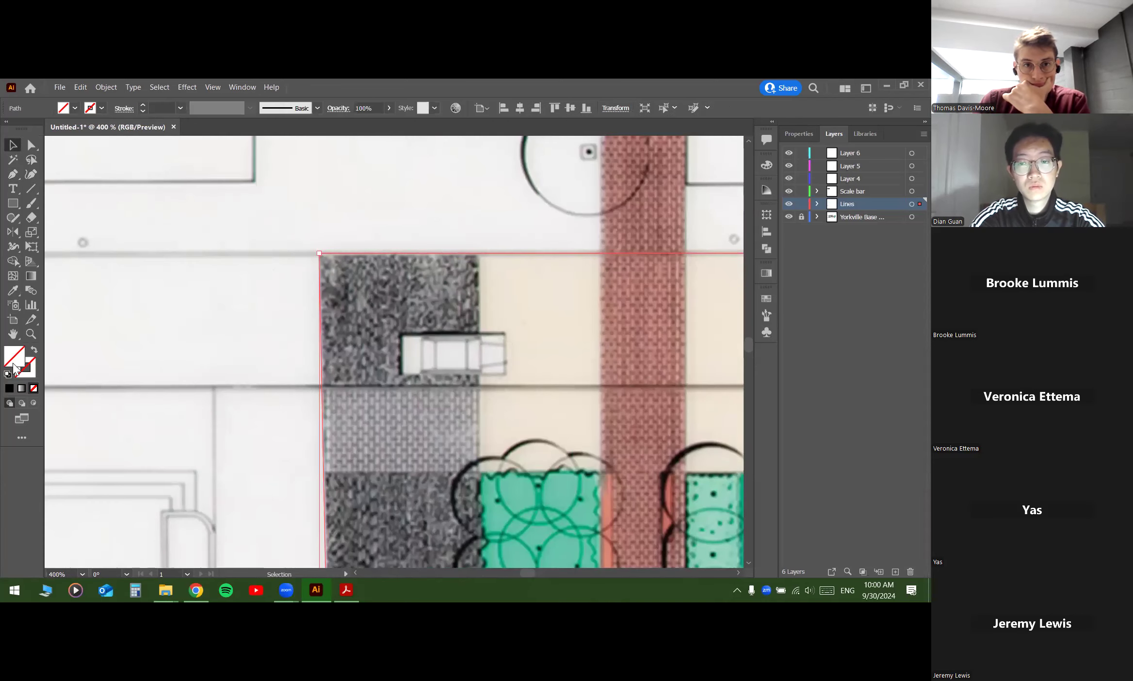
{"action": "left_click", "coordinate": [75, 108]}
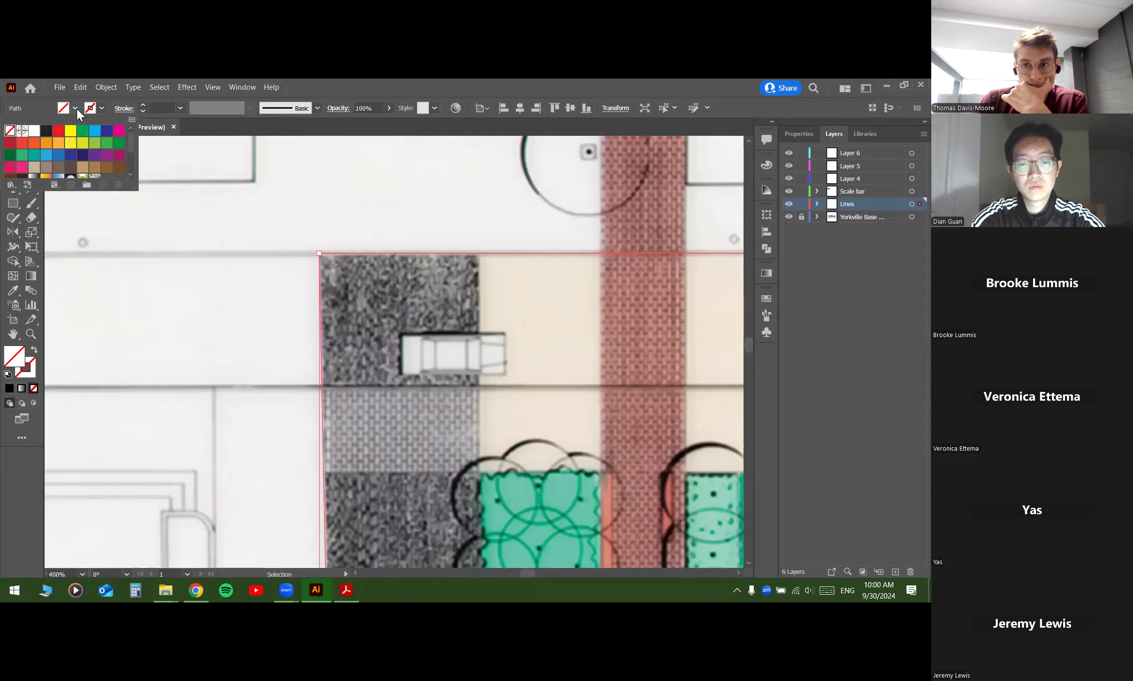
{"action": "left_click", "coordinate": [45, 131]}
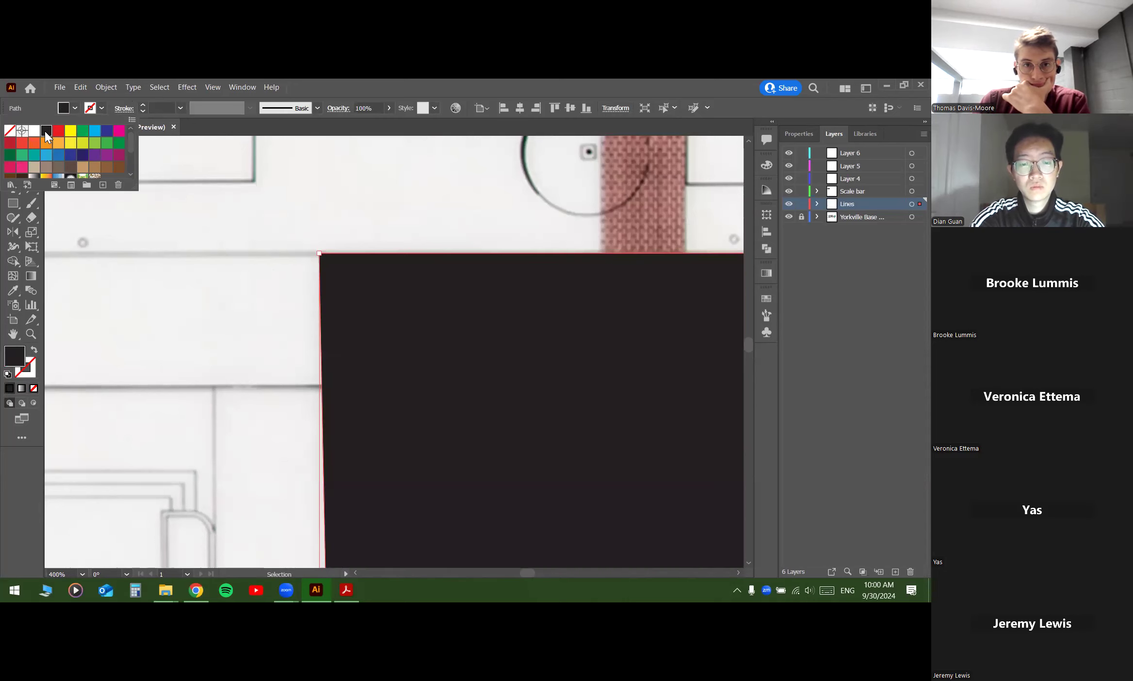
{"action": "left_click", "coordinate": [10, 130]}
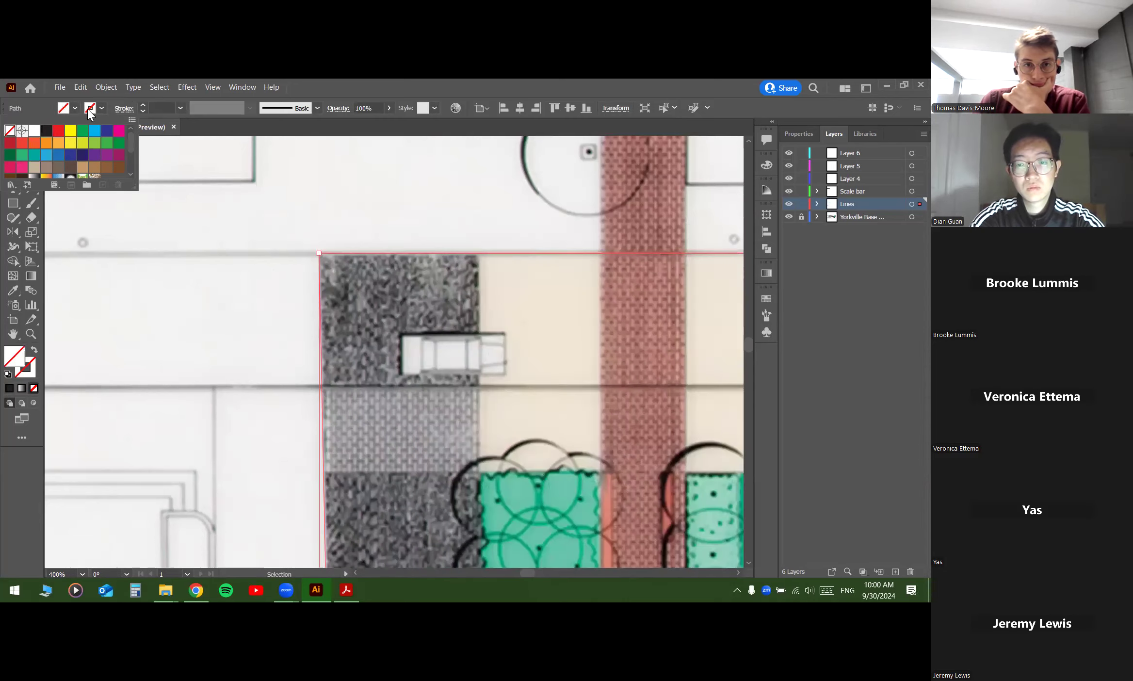
Step: Give the plan outline a black stroke and deselect it
{"action": "left_click", "coordinate": [104, 108]}
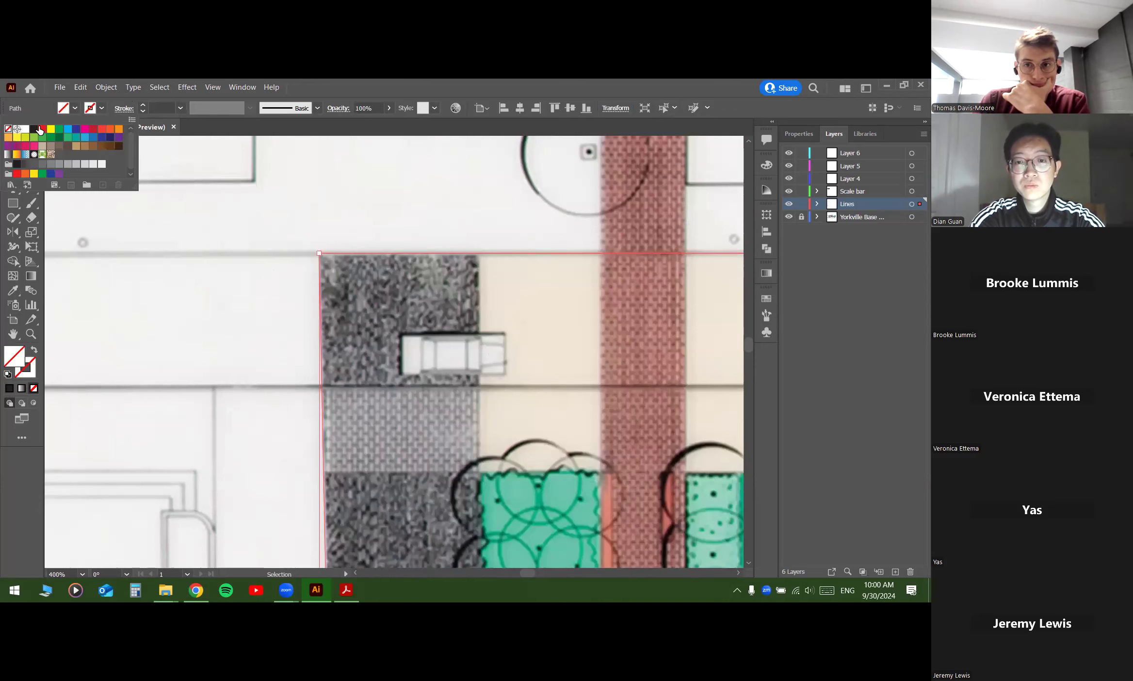
{"action": "left_click", "coordinate": [34, 130]}
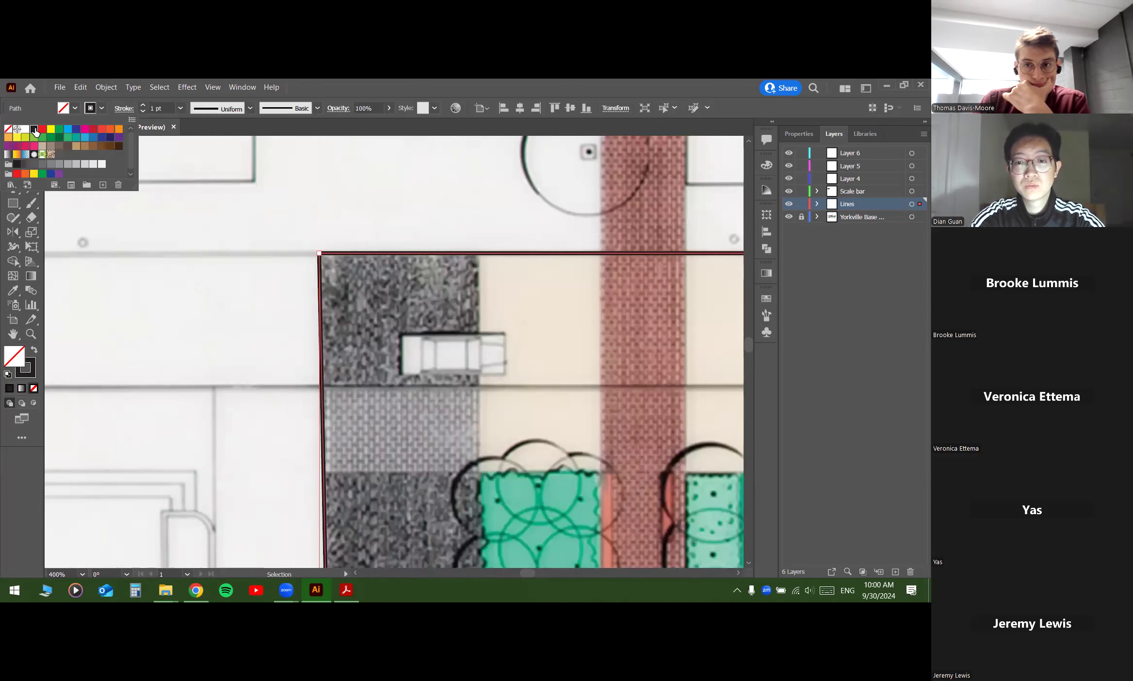
{"action": "left_click", "coordinate": [283, 179]}
{"action": "scroll", "coordinate": [216, 186], "scroll_direction": "down", "scroll_amount": 6}
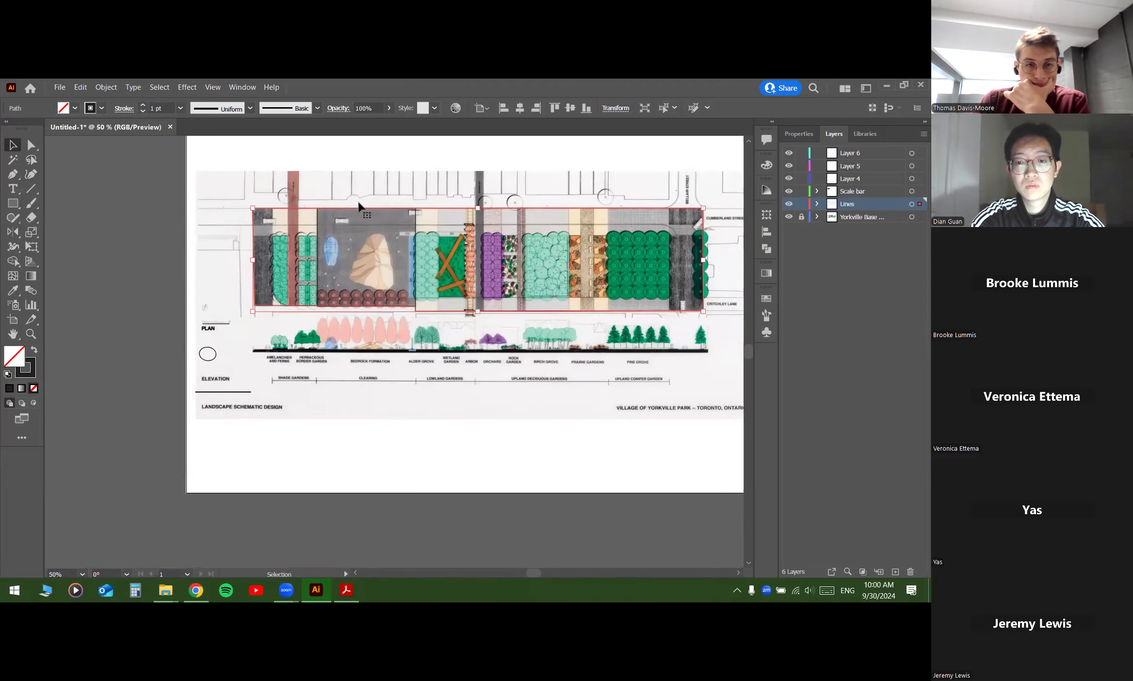
{"action": "left_click_drag", "start_coordinate": [399, 190], "coordinate": [369, 206]}
{"action": "left_click", "coordinate": [555, 168]}
Step: Inspect the traced outline along the plan's left edge, the garden strips inside it and the scale bar above PLAN
{"action": "scroll", "coordinate": [247, 211], "scroll_direction": "up", "scroll_amount": 2}
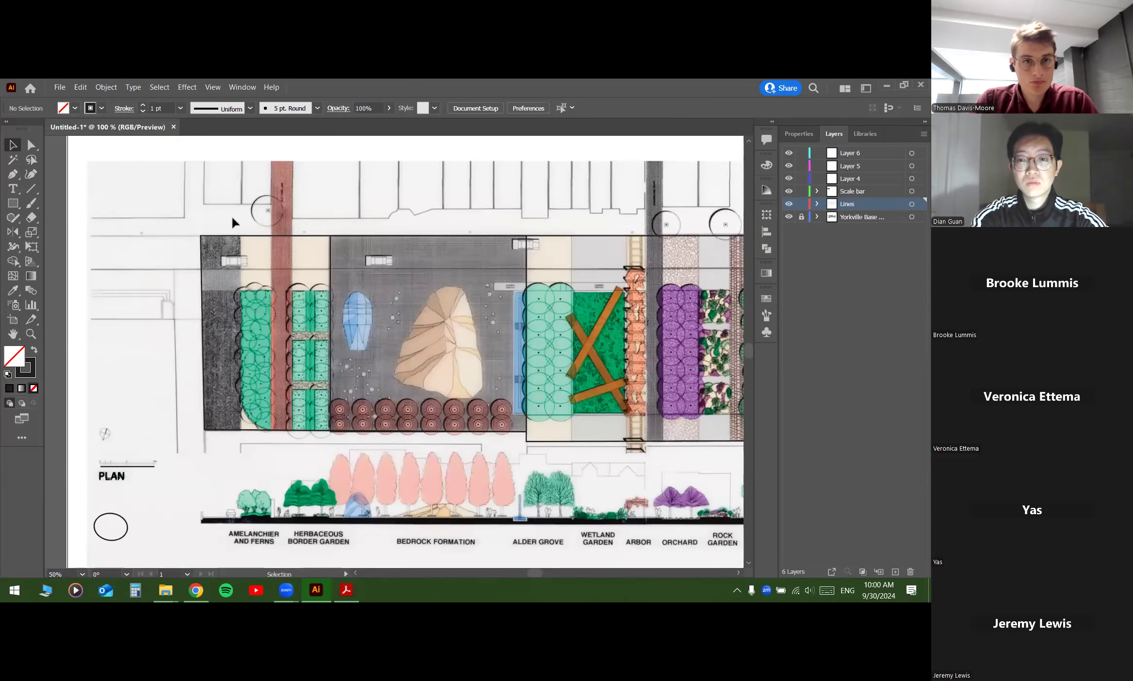
{"action": "left_click_drag", "start_coordinate": [165, 251], "coordinate": [195, 213]}
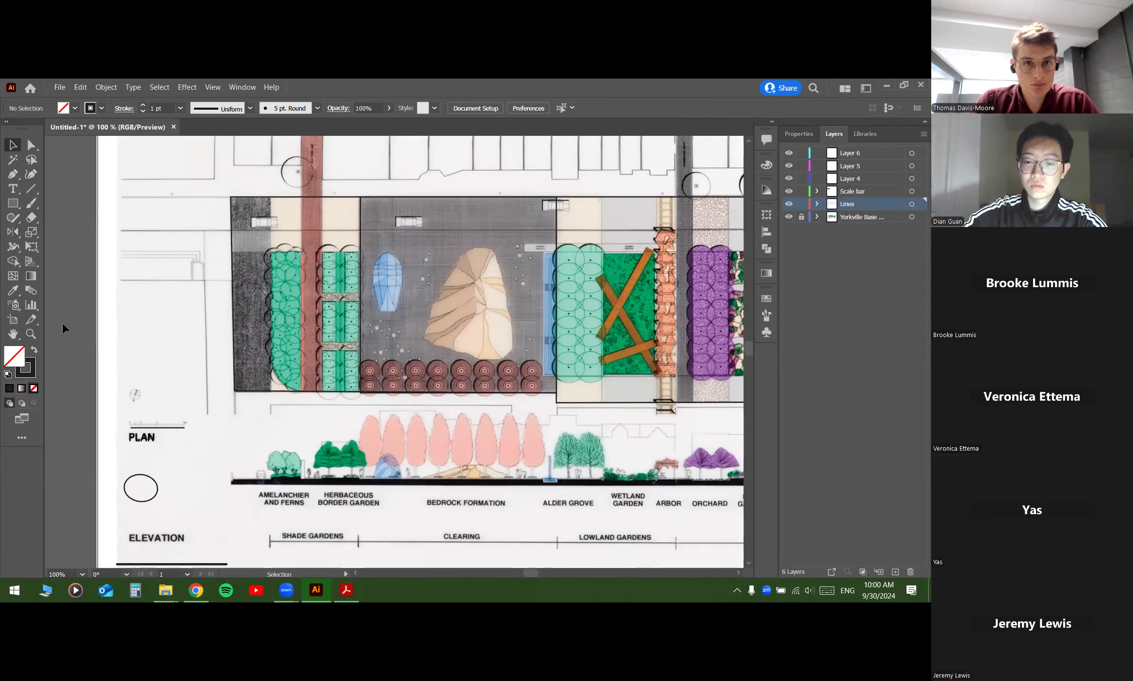
{"action": "left_click", "coordinate": [13, 174]}
{"action": "scroll", "coordinate": [290, 216], "scroll_direction": "up", "scroll_amount": 1}
{"action": "left_click_drag", "start_coordinate": [297, 220], "coordinate": [312, 168]}
{"action": "scroll", "coordinate": [317, 187], "scroll_direction": "down", "scroll_amount": 1}
{"action": "scroll", "coordinate": [311, 159], "scroll_direction": "up", "scroll_amount": 3}
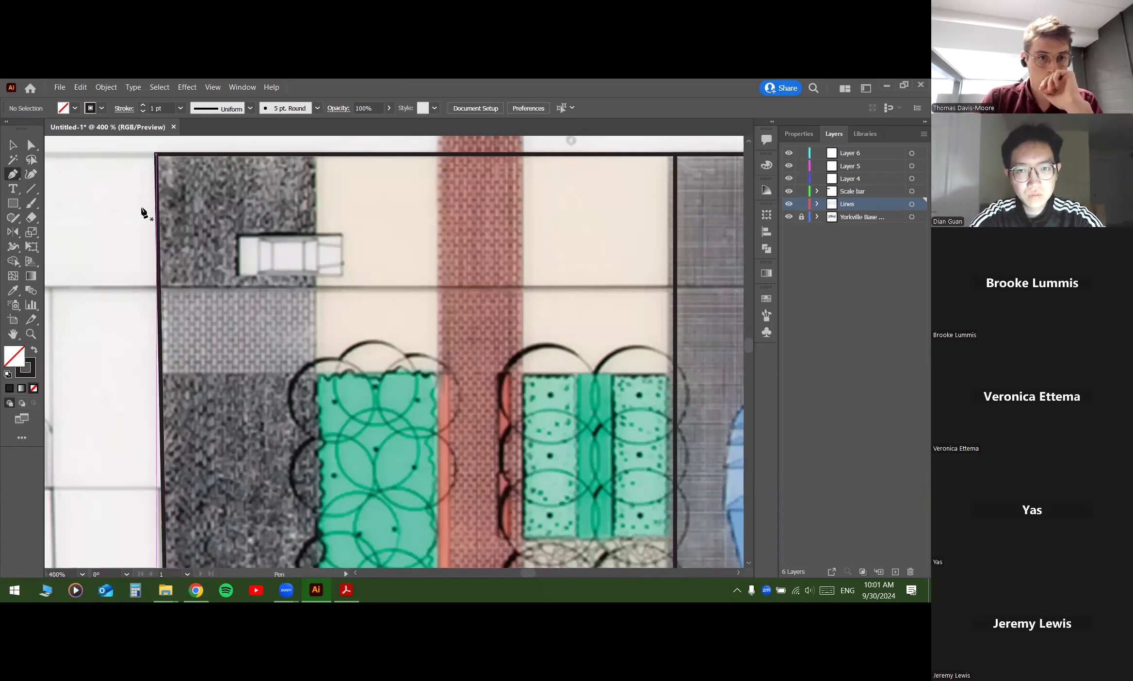
{"action": "key", "text": "v"}
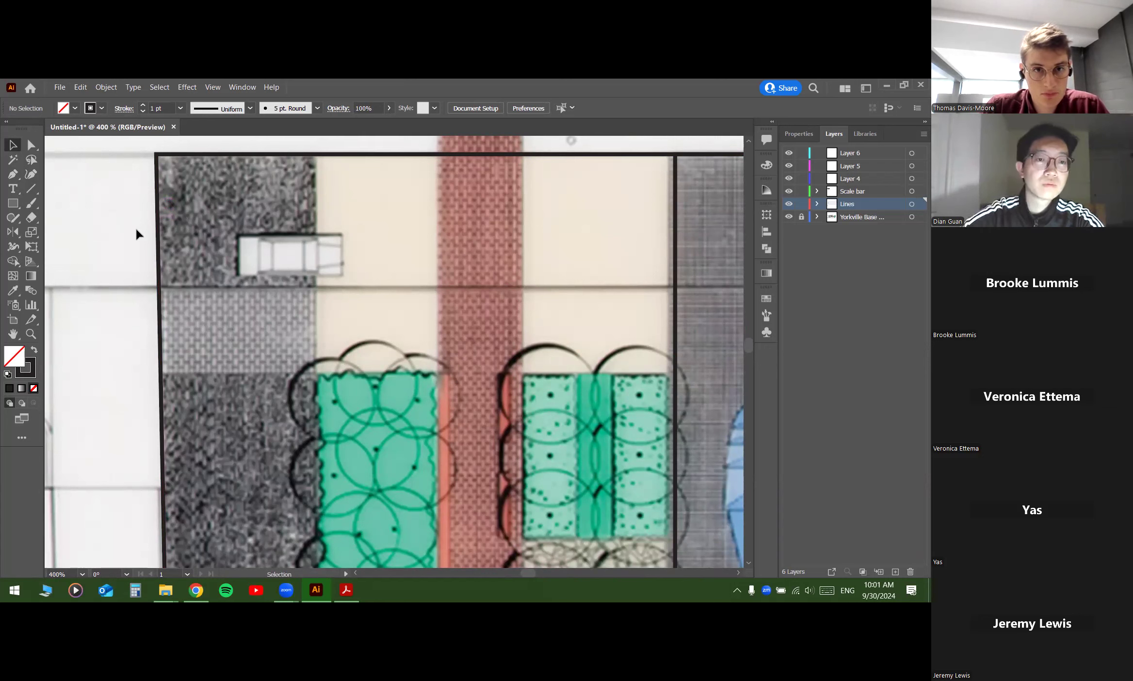
{"action": "key", "text": "a"}
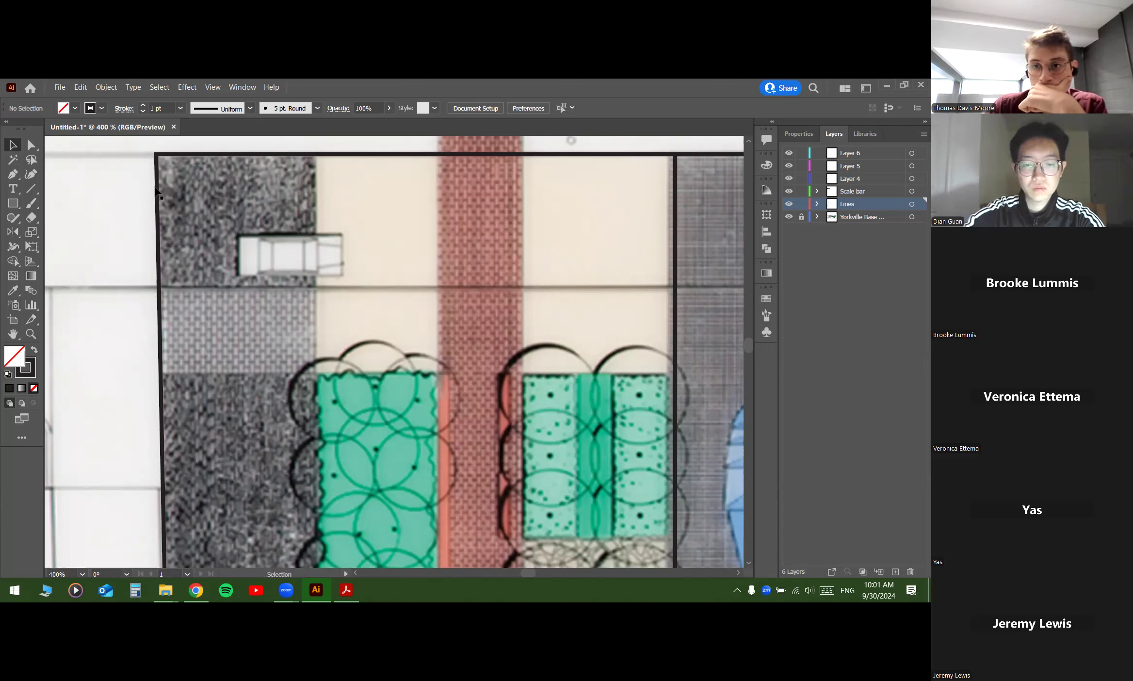
{"action": "key", "text": "ctrl"}
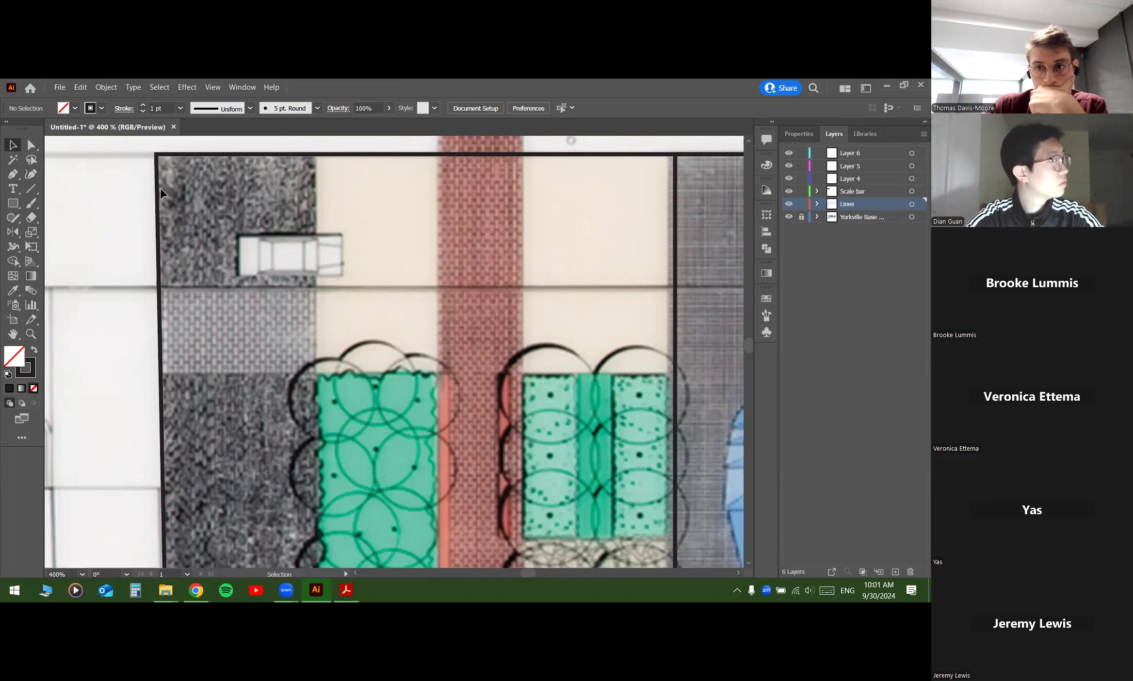
{"action": "scroll", "coordinate": [156, 182], "scroll_direction": "up", "scroll_amount": 1}
{"action": "scroll", "coordinate": [155, 182], "scroll_direction": "up", "scroll_amount": 1}
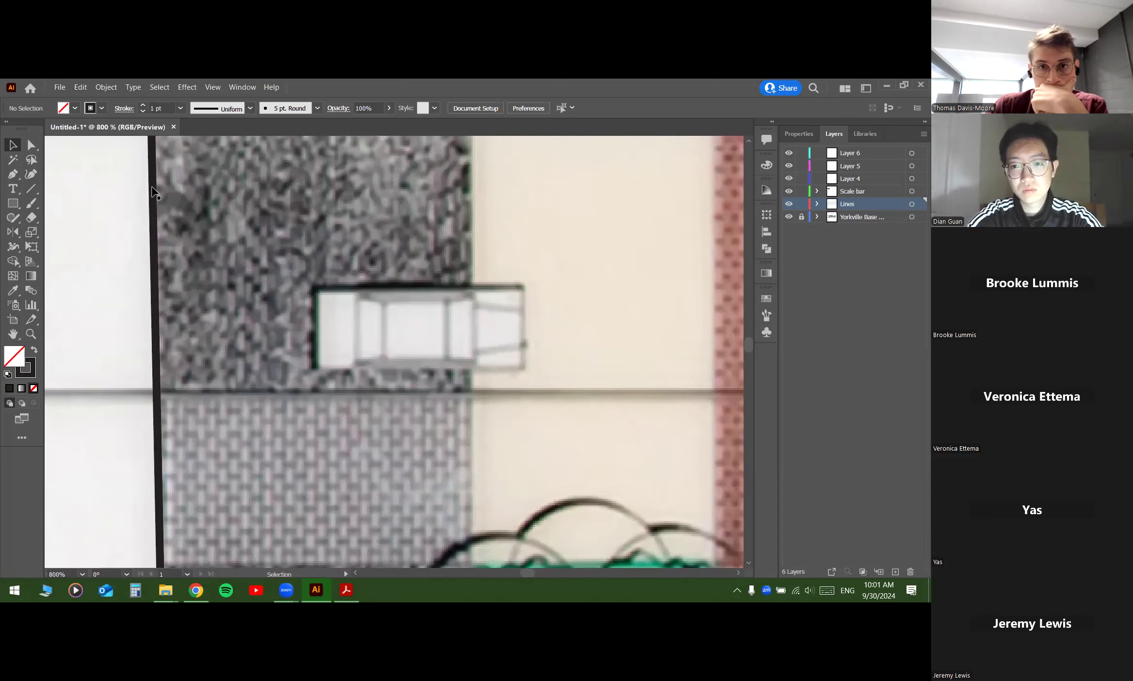
{"action": "scroll", "coordinate": [162, 200], "scroll_direction": "down", "scroll_amount": 1}
{"action": "scroll", "coordinate": [194, 204], "scroll_direction": "down", "scroll_amount": 5}
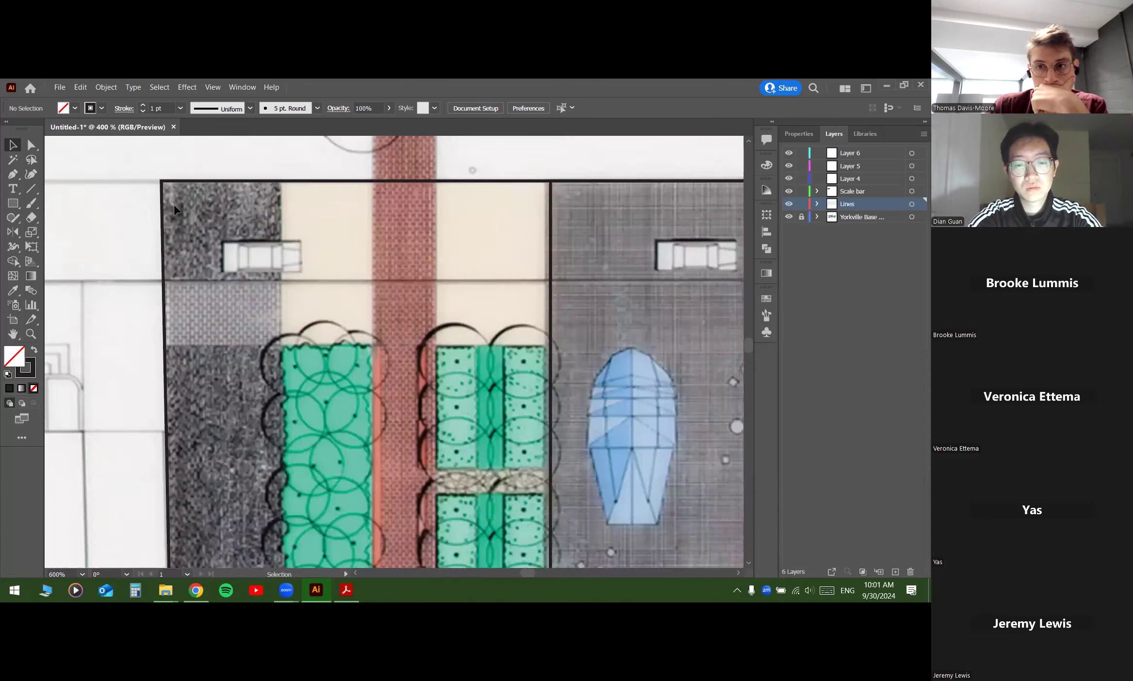
{"action": "scroll", "coordinate": [165, 354], "scroll_direction": "up", "scroll_amount": 2}
{"action": "scroll", "coordinate": [170, 361], "scroll_direction": "up", "scroll_amount": 4}
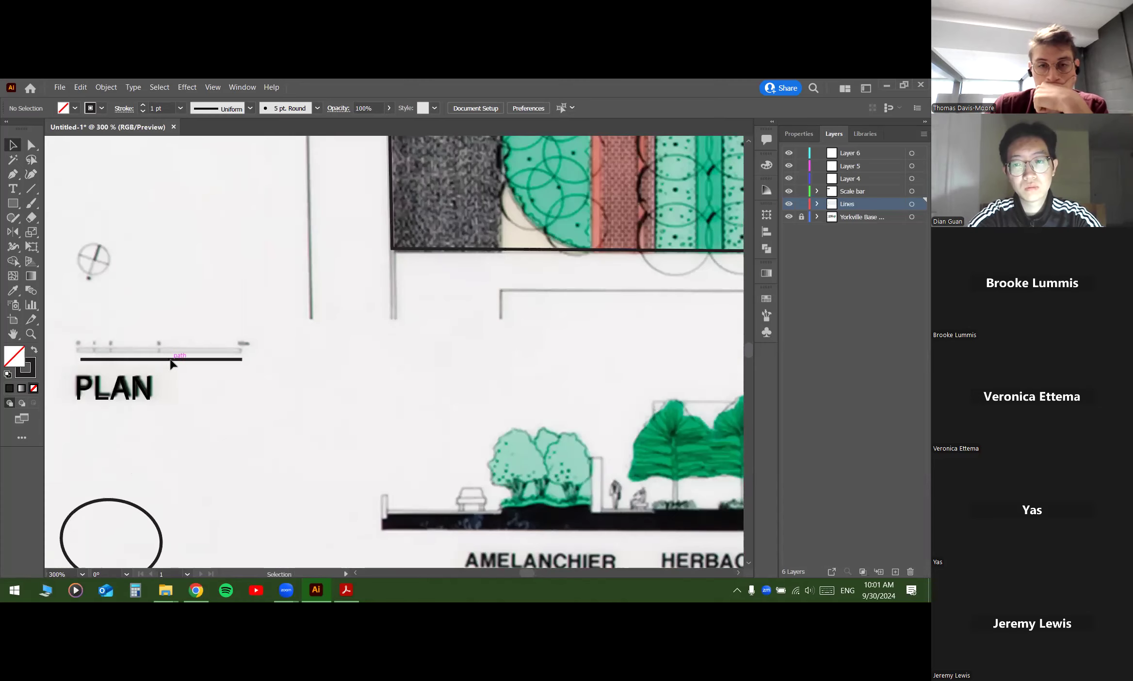
{"action": "scroll", "coordinate": [175, 361], "scroll_direction": "down", "scroll_amount": 2}
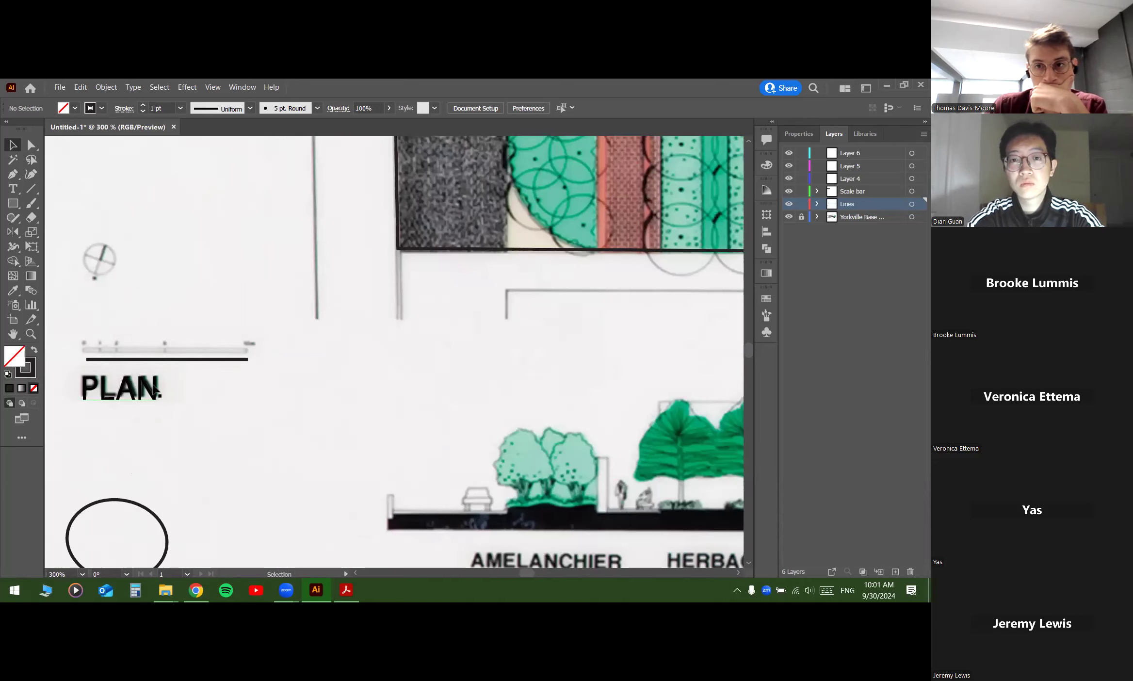
{"action": "scroll", "coordinate": [182, 339], "scroll_direction": "down", "scroll_amount": 2}
{"action": "scroll", "coordinate": [156, 424], "scroll_direction": "up", "scroll_amount": 1}
{"action": "scroll", "coordinate": [155, 417], "scroll_direction": "down", "scroll_amount": 4}
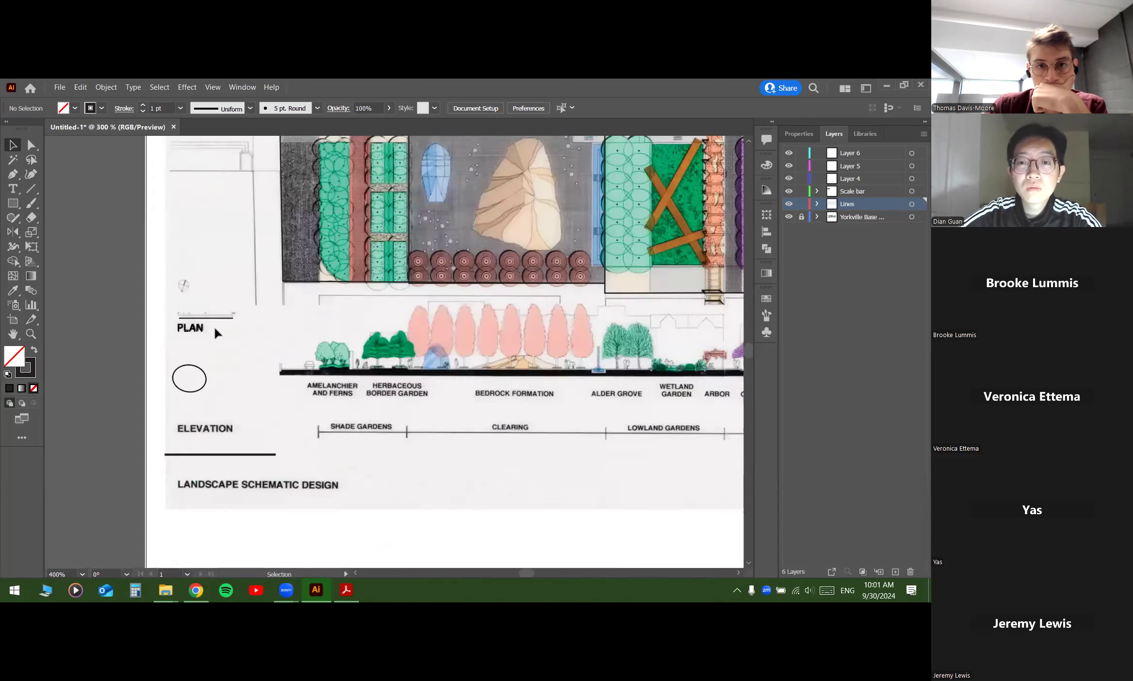
{"action": "scroll", "coordinate": [215, 326], "scroll_direction": "up", "scroll_amount": 1}
{"action": "scroll", "coordinate": [307, 185], "scroll_direction": "up", "scroll_amount": 2}
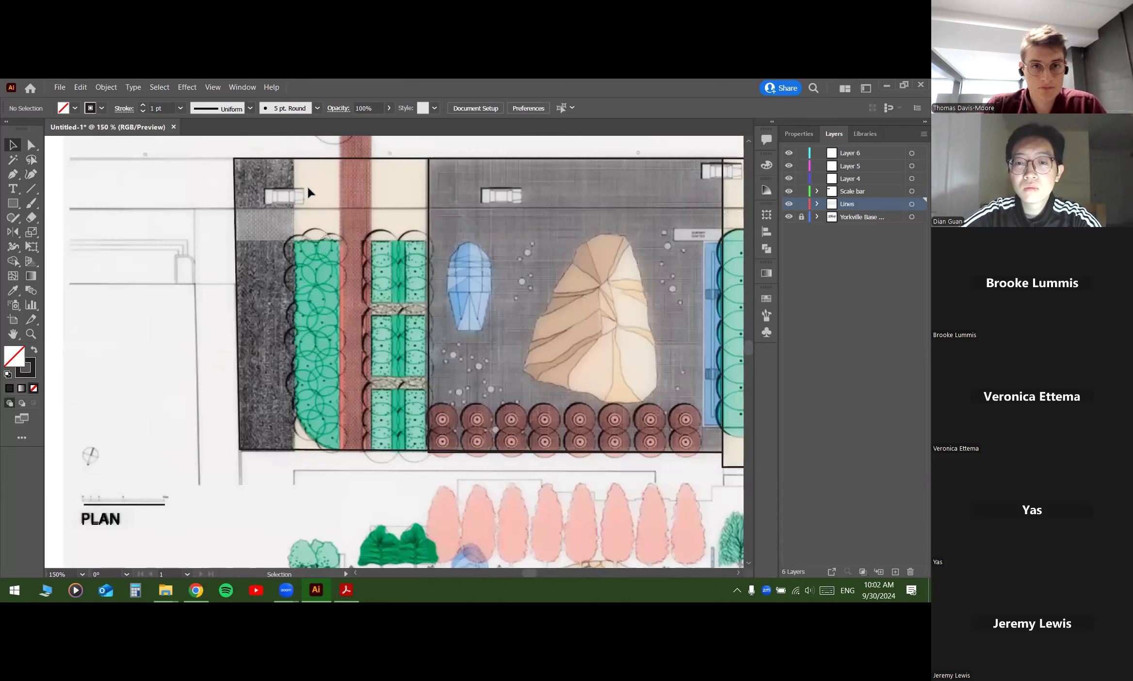
Step: Draw a Pen line down the dark paved strip's right edge, from the outline's upper edge to about X 6.43 cm, Y 12.94 cm at the green bed's curve
{"action": "scroll", "coordinate": [343, 185], "scroll_direction": "down", "scroll_amount": 1}
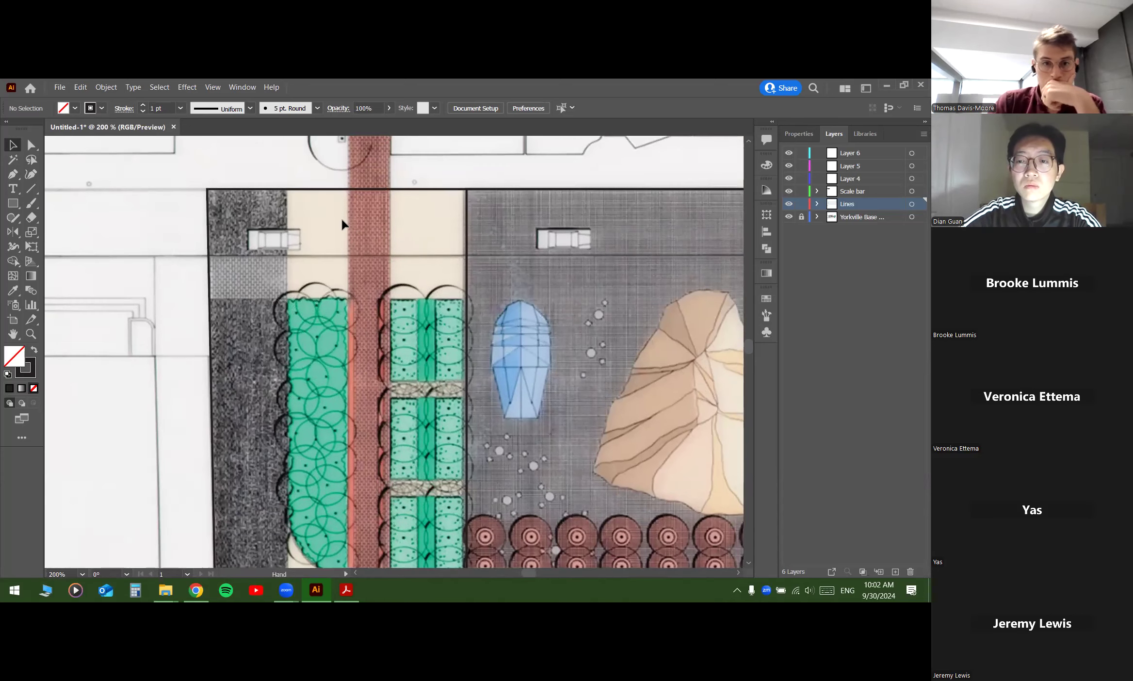
{"action": "left_click", "coordinate": [15, 175]}
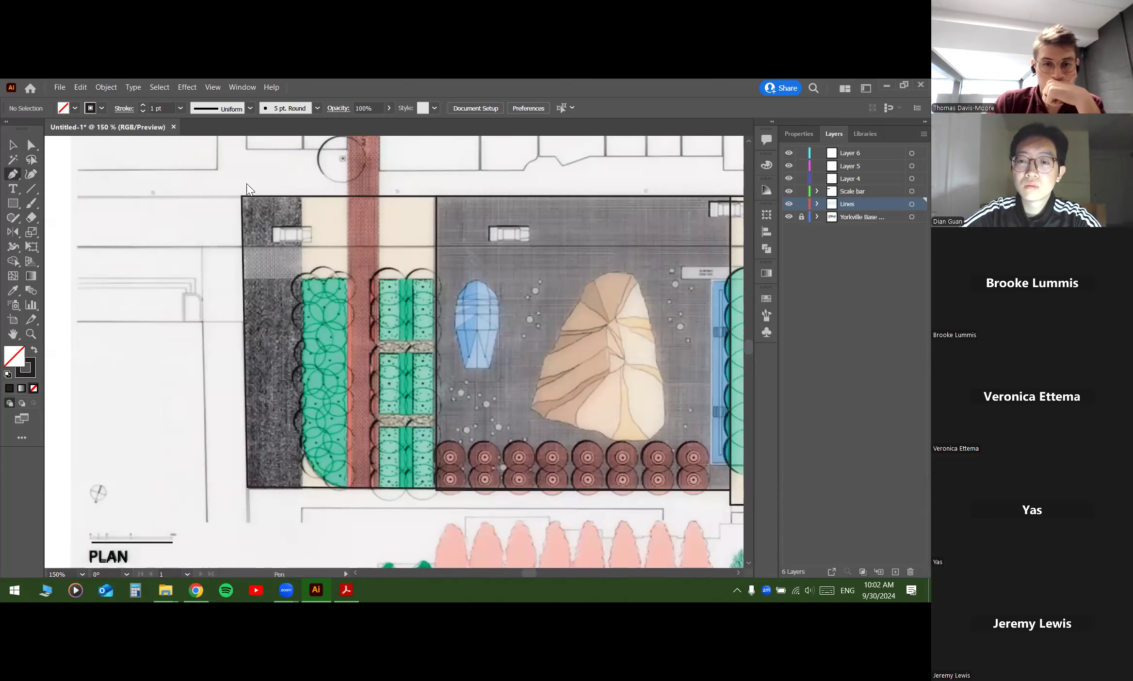
{"action": "scroll", "coordinate": [291, 210], "scroll_direction": "up", "scroll_amount": 2}
{"action": "scroll", "coordinate": [252, 199], "scroll_direction": "up", "scroll_amount": 2}
{"action": "left_click", "coordinate": [253, 194]}
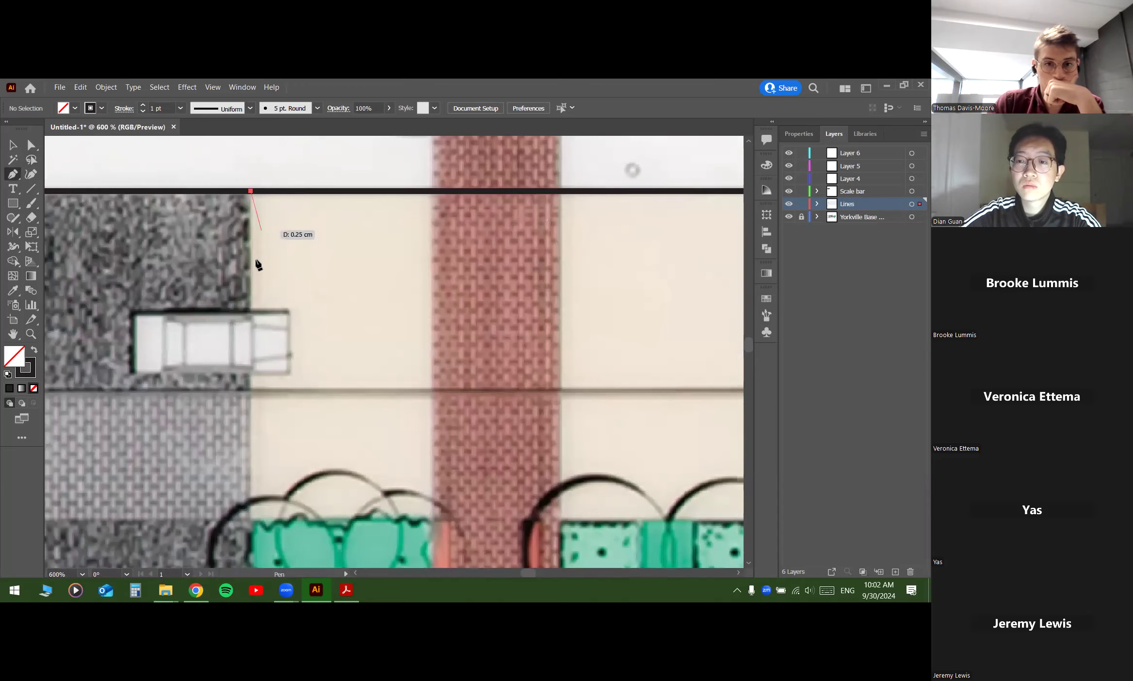
{"action": "scroll", "coordinate": [256, 258], "scroll_direction": "down", "scroll_amount": 4}
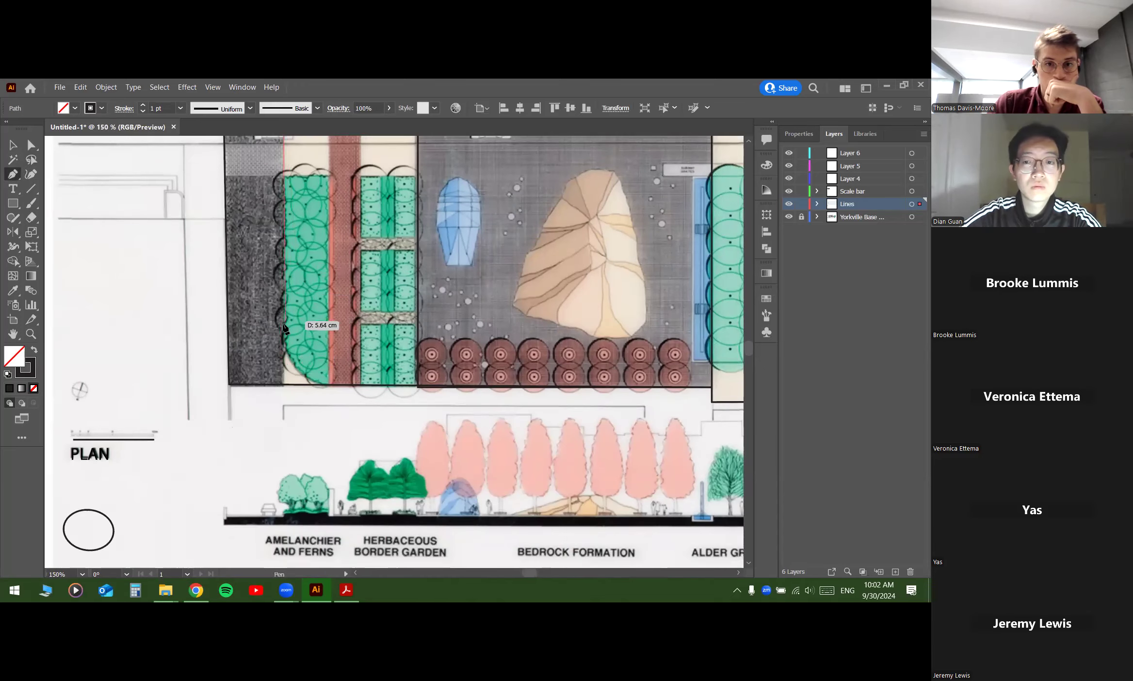
{"action": "scroll", "coordinate": [283, 360], "scroll_direction": "up", "scroll_amount": 3}
{"action": "left_click", "coordinate": [282, 358]}
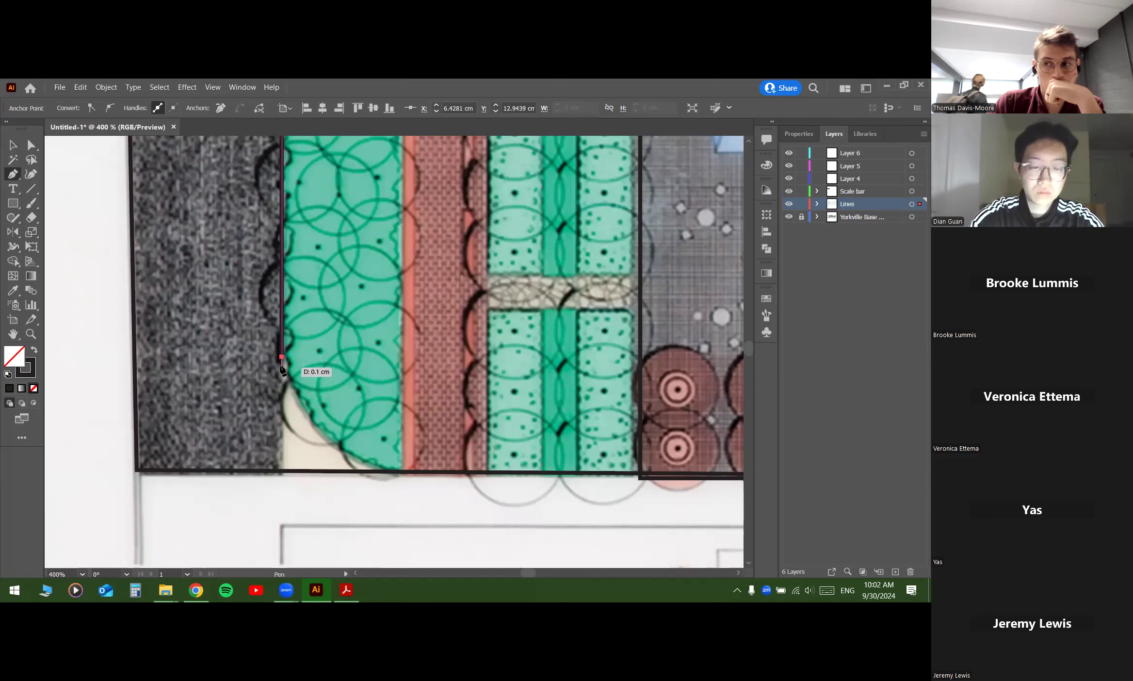
{"action": "scroll", "coordinate": [305, 378], "scroll_direction": "up", "scroll_amount": 3}
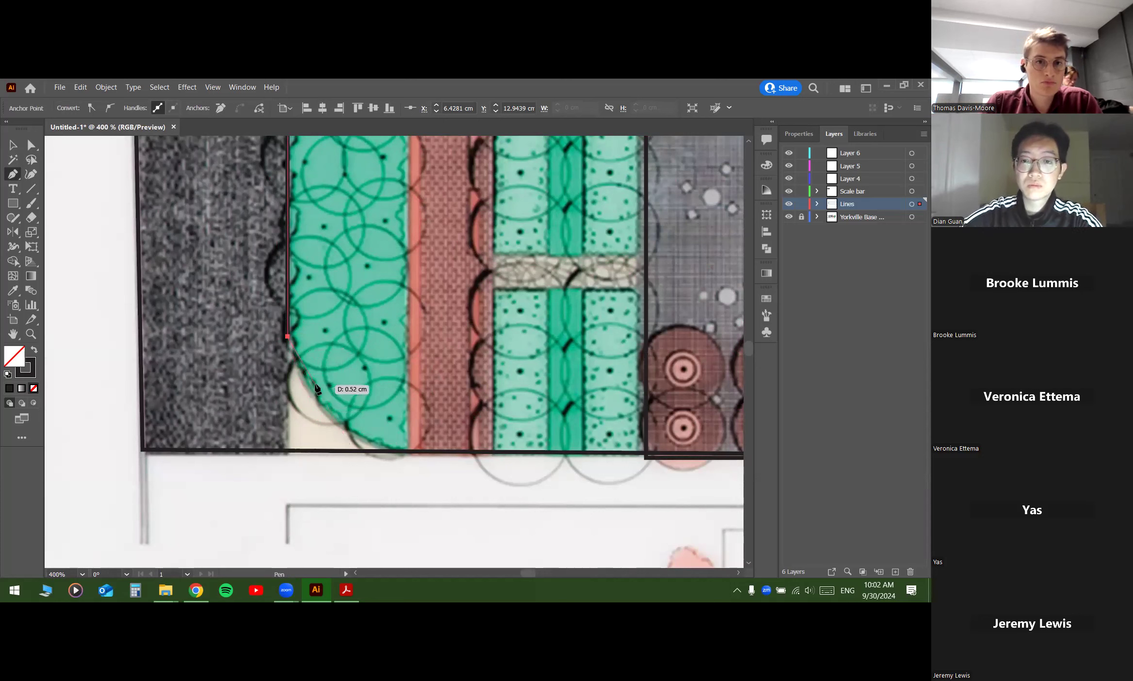
{"action": "key", "text": "Escape"}
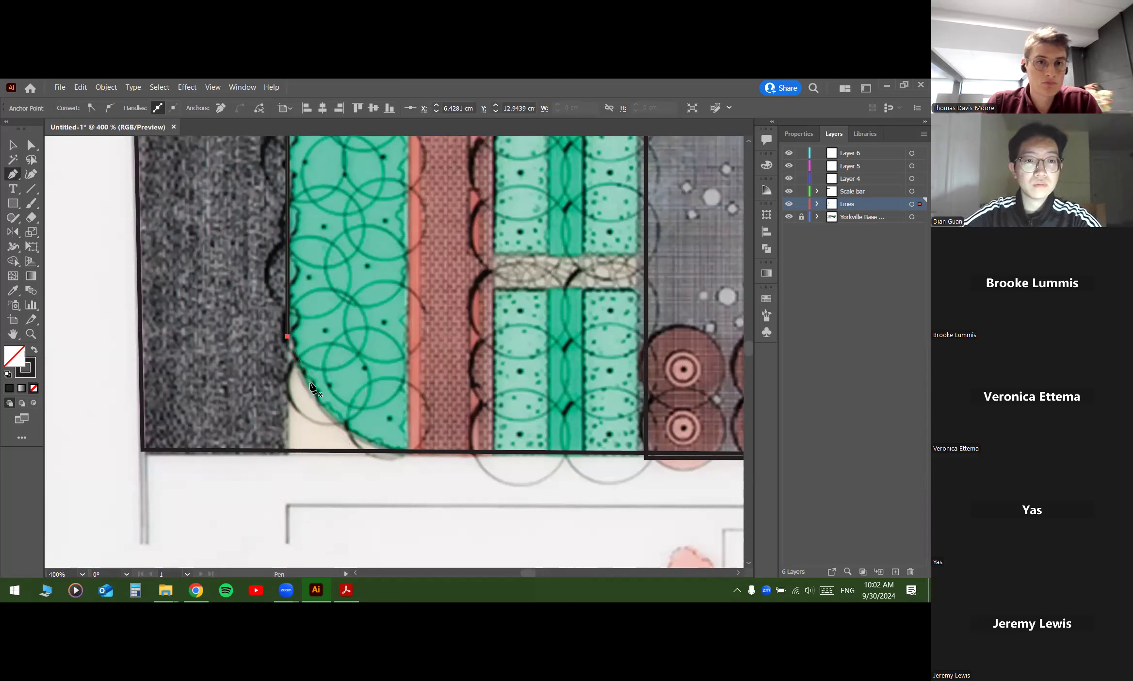
Step: Draw an arc along the green bed's curved edge, from the lower end of the dark strip's line to the outline's lower edge
{"action": "left_click", "coordinate": [30, 189]}
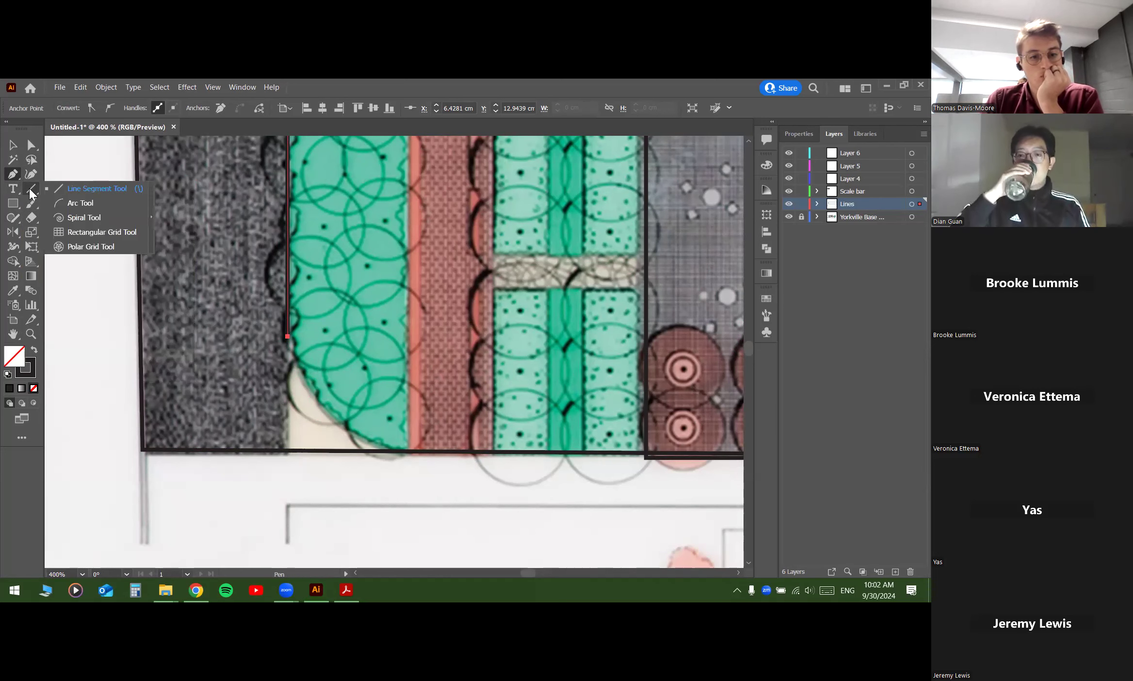
{"action": "left_click", "coordinate": [73, 204]}
{"action": "scroll", "coordinate": [290, 347], "scroll_direction": "up", "scroll_amount": 1}
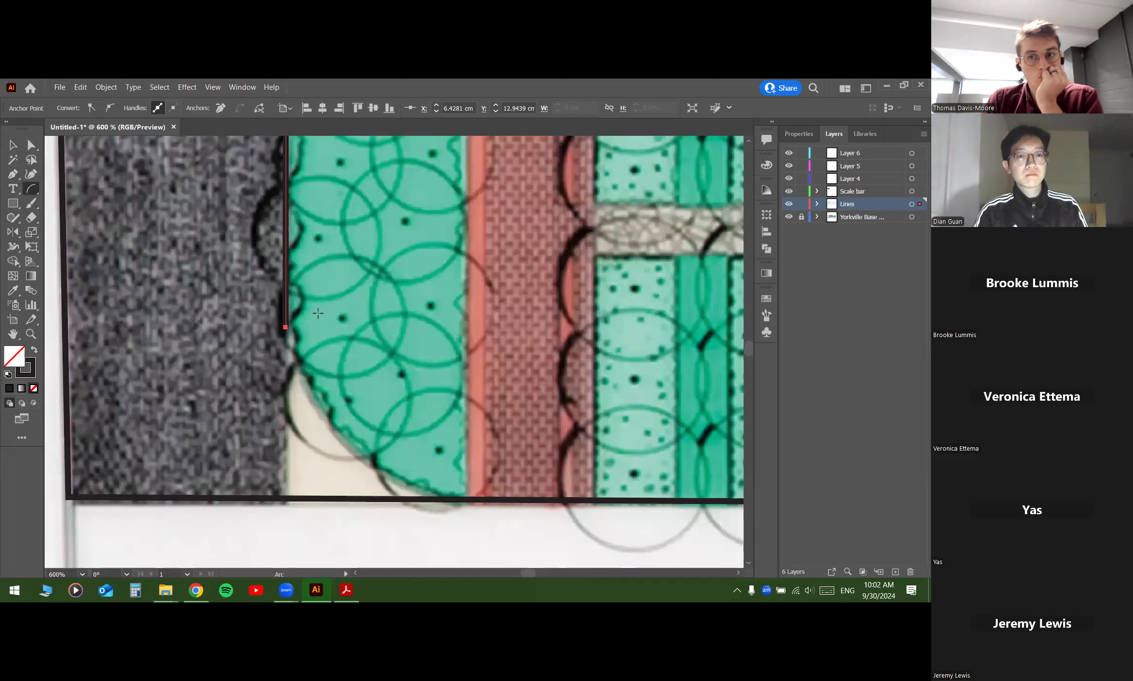
{"action": "scroll", "coordinate": [317, 313], "scroll_direction": "down", "scroll_amount": 1}
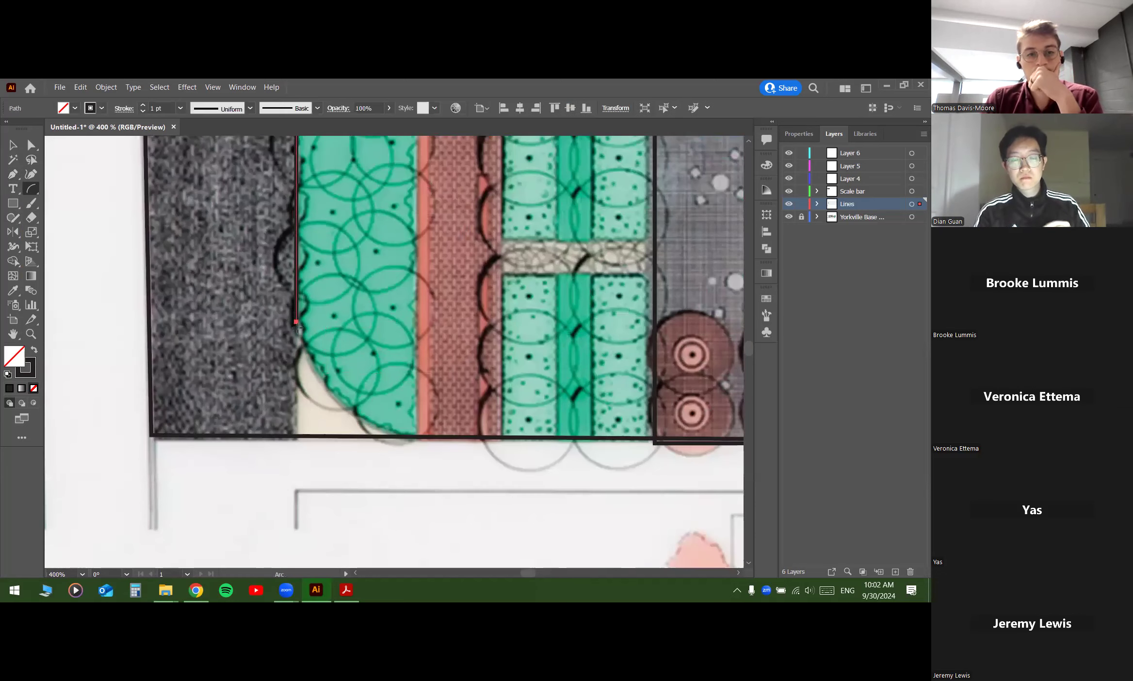
{"action": "scroll", "coordinate": [297, 328], "scroll_direction": "up", "scroll_amount": 2}
{"action": "left_click_drag", "start_coordinate": [297, 316], "coordinate": [438, 422]}
{"action": "scroll", "coordinate": [407, 405], "scroll_direction": "down", "scroll_amount": 1}
{"action": "scroll", "coordinate": [335, 268], "scroll_direction": "down", "scroll_amount": 1}
{"action": "scroll", "coordinate": [436, 420], "scroll_direction": "up", "scroll_amount": 1}
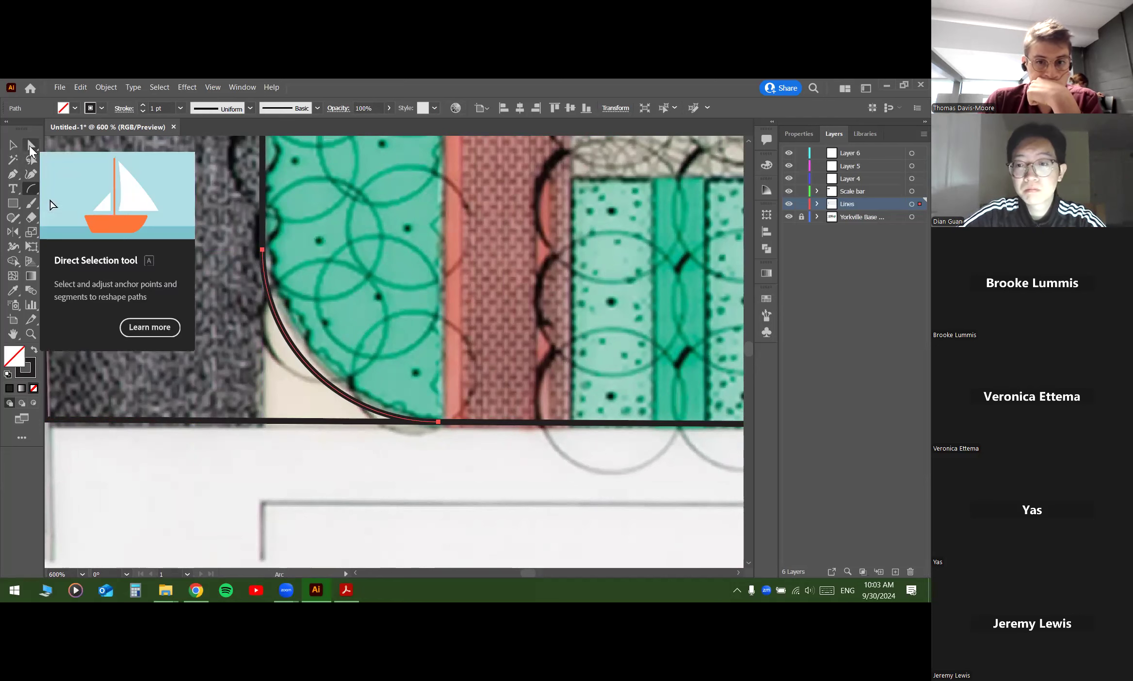
Step: Flatten the arc by reshaping both of its direction handles to follow the green bed's curved edge, and deselect it
{"action": "left_click", "coordinate": [30, 146]}
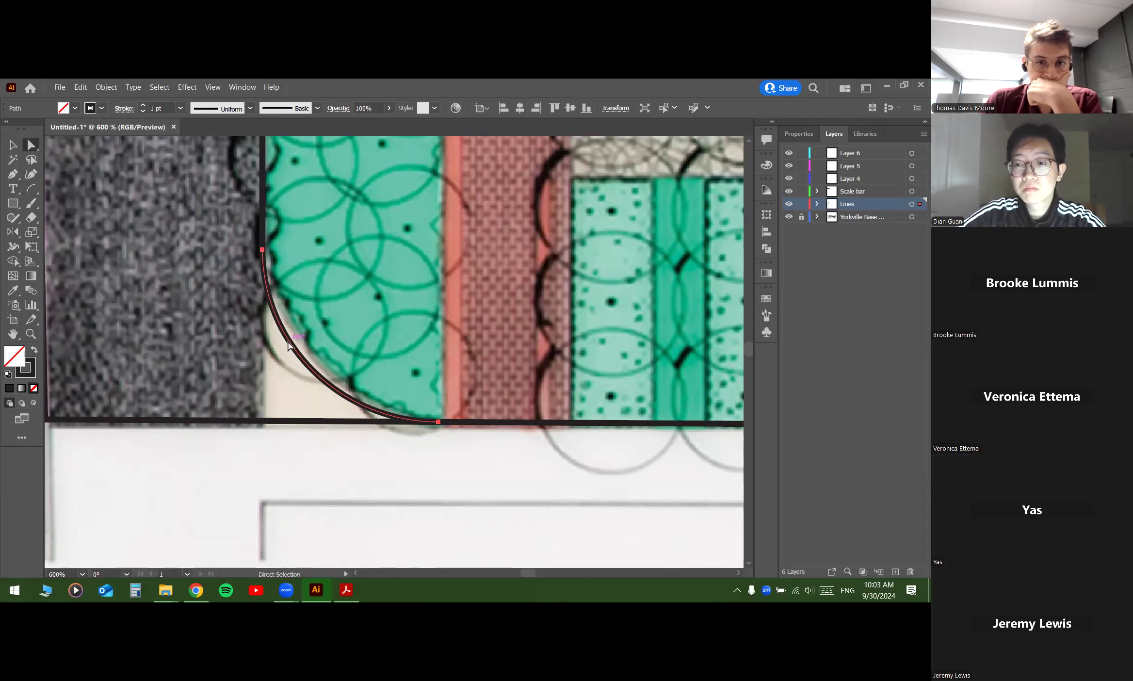
{"action": "left_click", "coordinate": [292, 347]}
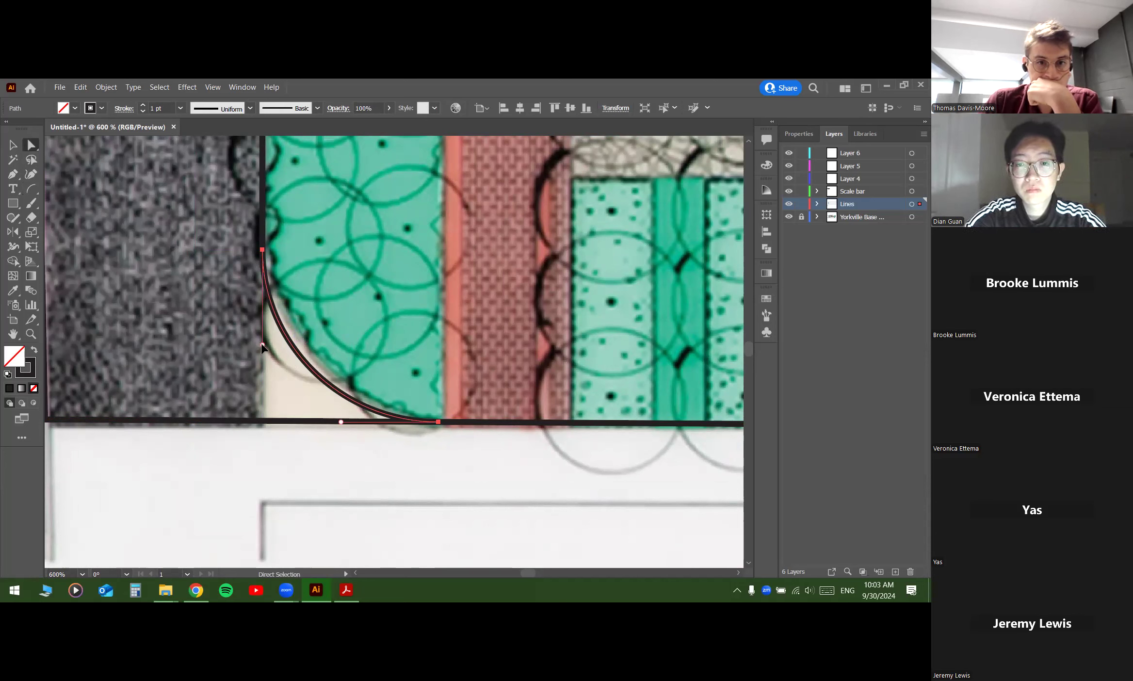
{"action": "left_click_drag", "start_coordinate": [262, 345], "coordinate": [283, 347]}
{"action": "left_click_drag", "start_coordinate": [341, 422], "coordinate": [341, 399]}
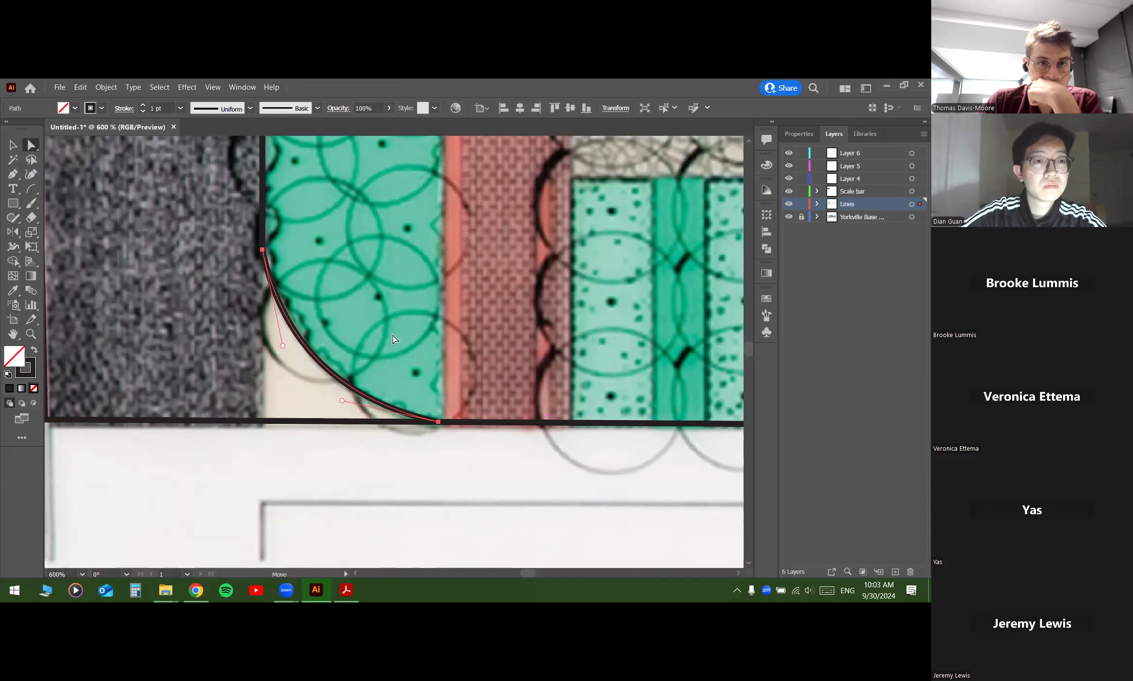
{"action": "left_click", "coordinate": [210, 369]}
{"action": "scroll", "coordinate": [210, 368], "scroll_direction": "down", "scroll_amount": 3}
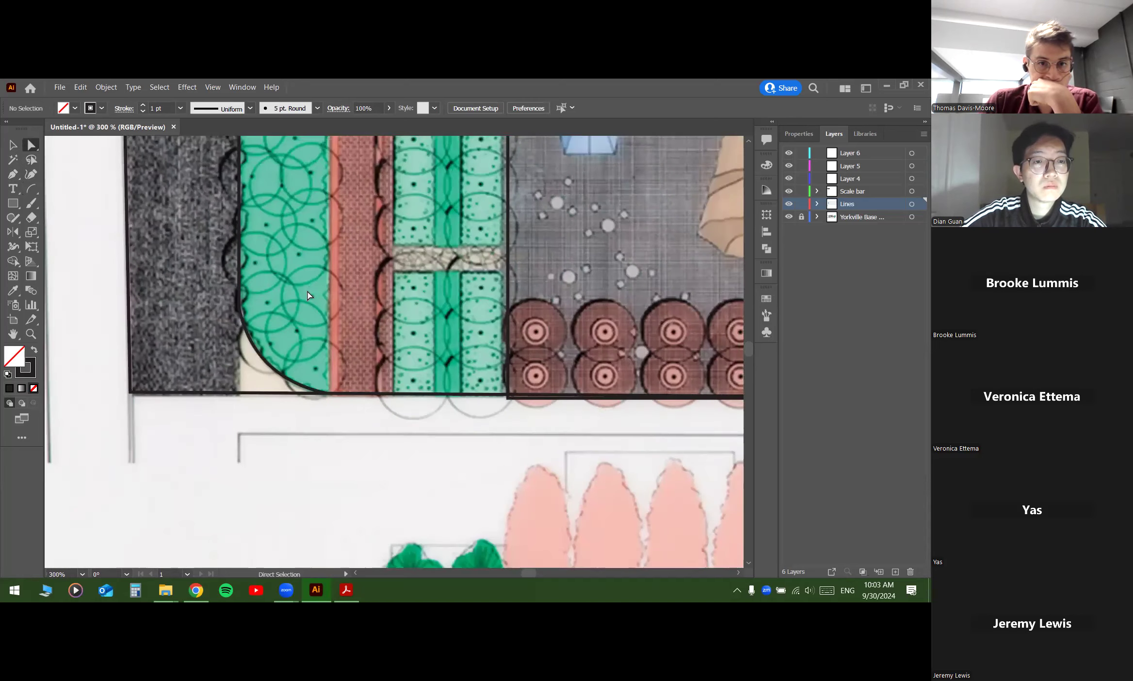
Step: Draw a circle from its centre at about X 8.6 cm, Y 9.03 cm over the upper-left tree of the paired planting beds
{"action": "scroll", "coordinate": [315, 282], "scroll_direction": "up", "scroll_amount": 1}
{"action": "left_click_drag", "start_coordinate": [332, 255], "coordinate": [342, 368]}
{"action": "scroll", "coordinate": [304, 271], "scroll_direction": "down", "scroll_amount": 1}
{"action": "left_click_drag", "start_coordinate": [307, 227], "coordinate": [301, 258]}
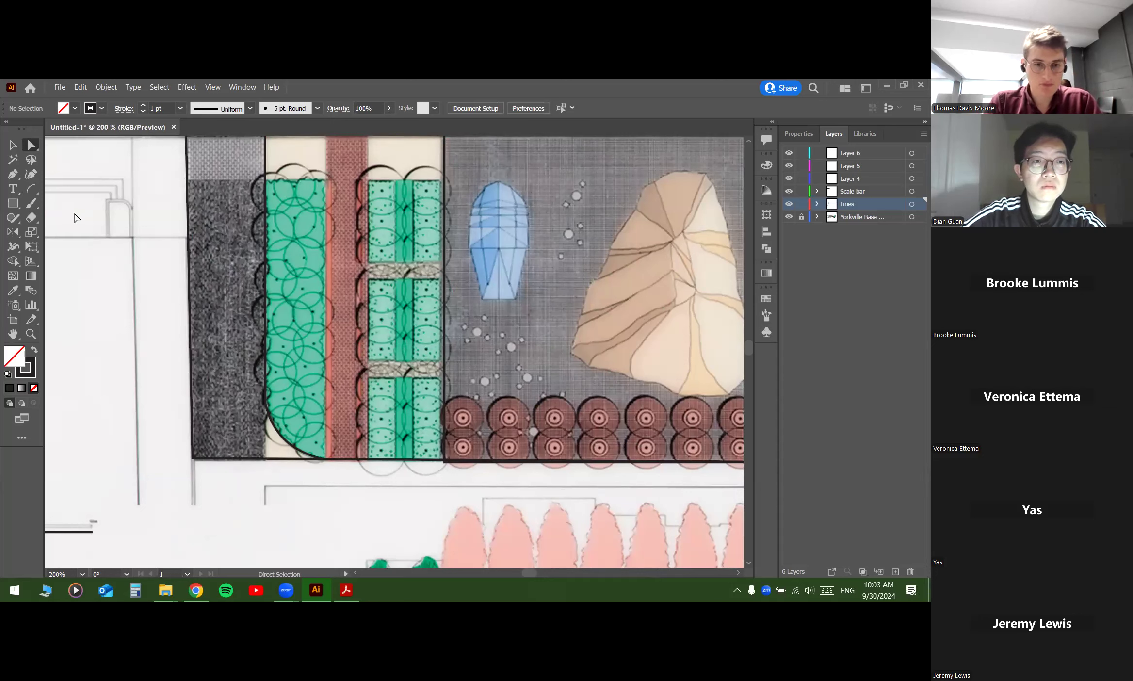
{"action": "left_click", "coordinate": [13, 203]}
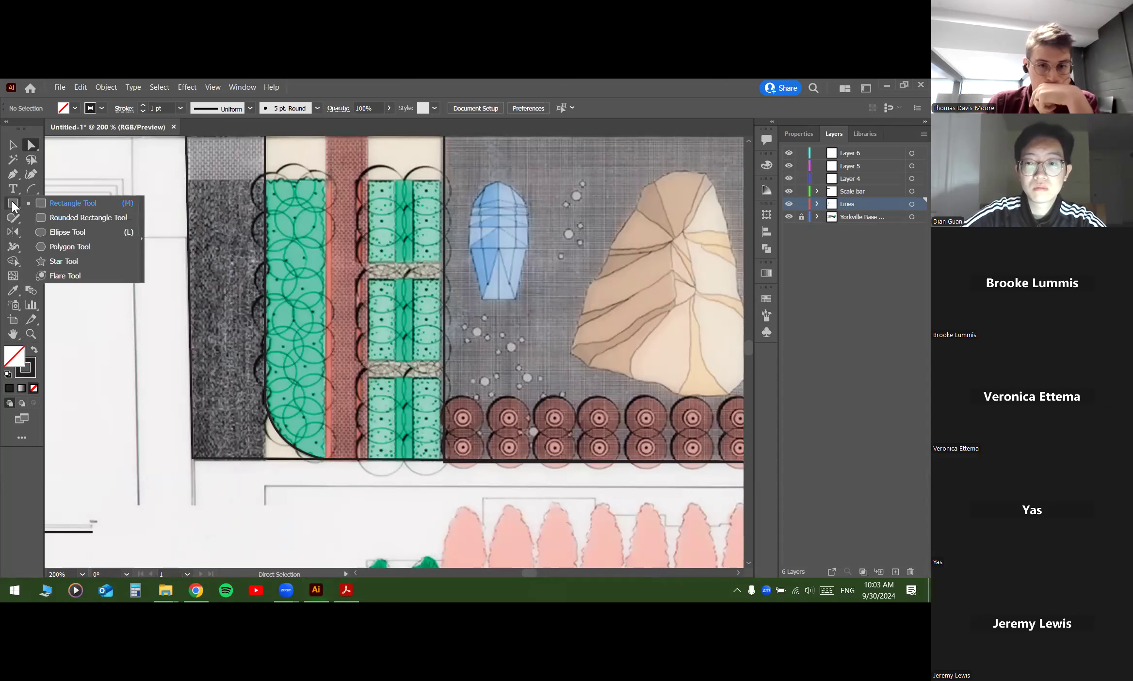
{"action": "left_click", "coordinate": [63, 231]}
{"action": "scroll", "coordinate": [293, 182], "scroll_direction": "up", "scroll_amount": 3}
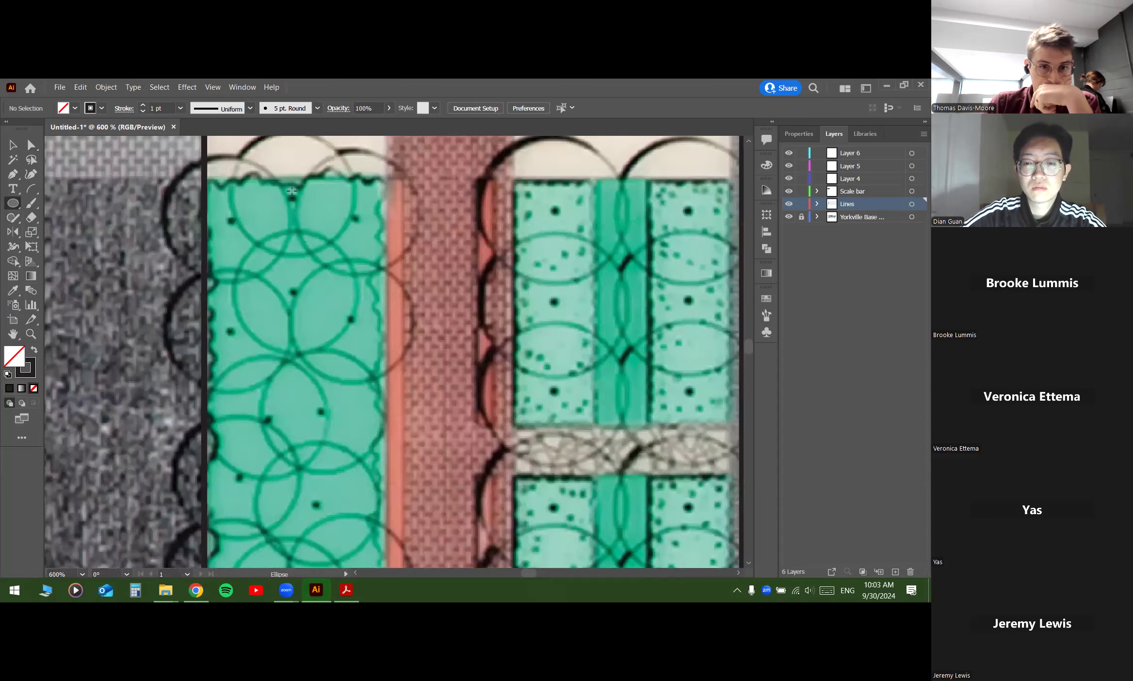
{"action": "left_click_drag", "start_coordinate": [477, 206], "coordinate": [372, 248]}
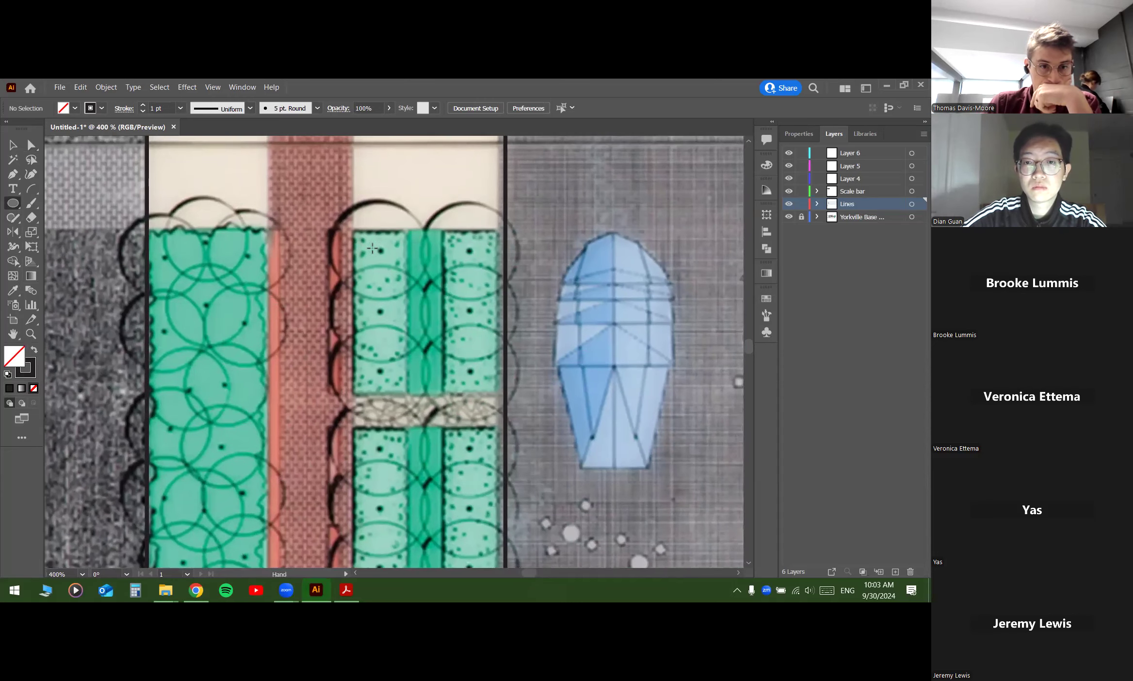
{"action": "scroll", "coordinate": [405, 261], "scroll_direction": "up", "scroll_amount": 1}
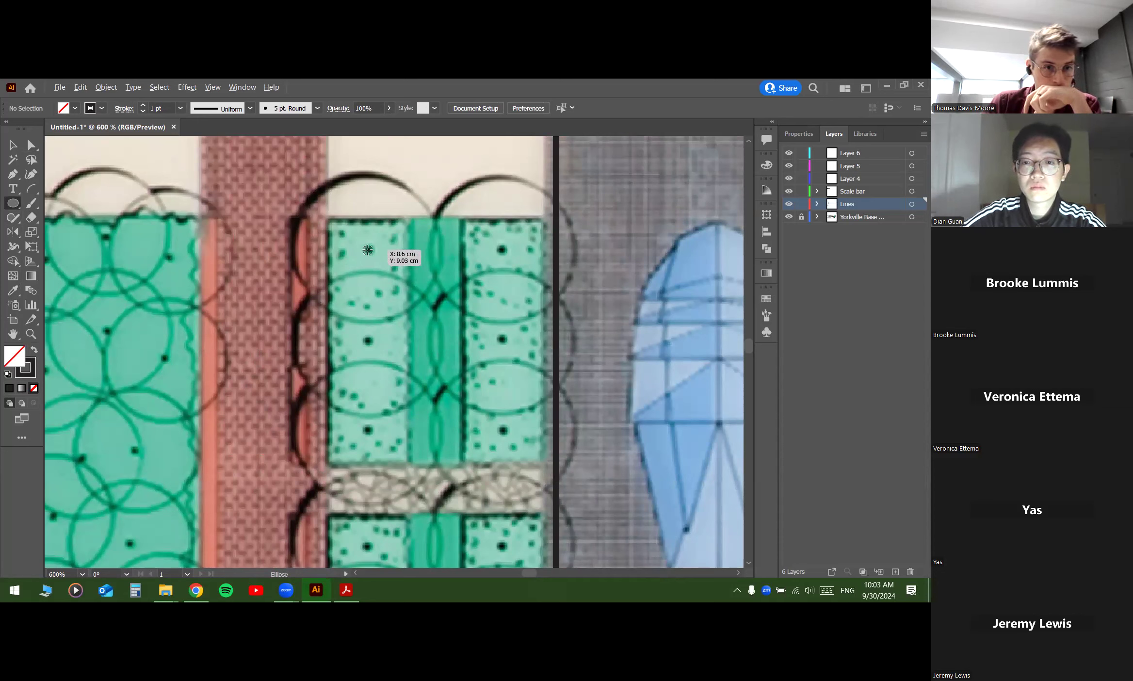
{"action": "left_click_drag", "start_coordinate": [369, 249], "coordinate": [444, 259]}
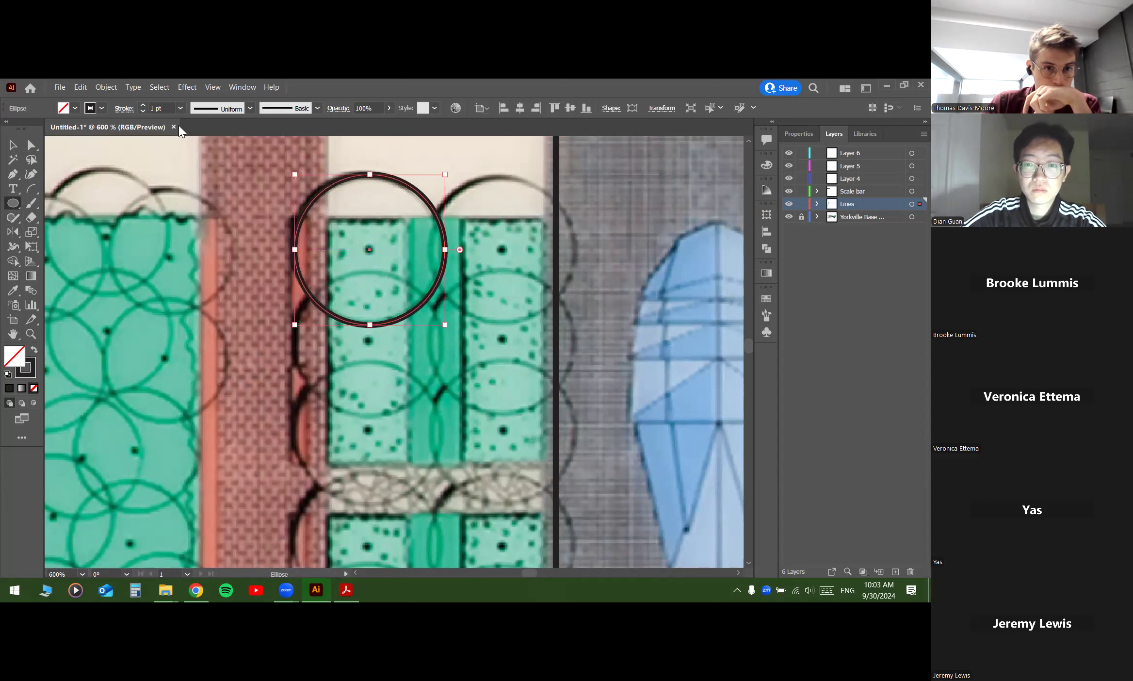
Step: Set the tree circle's stroke to 0.5 pt in the green swatch C=85 M=10 Y=100 K=10 and deselect it
{"action": "left_click", "coordinate": [142, 112]}
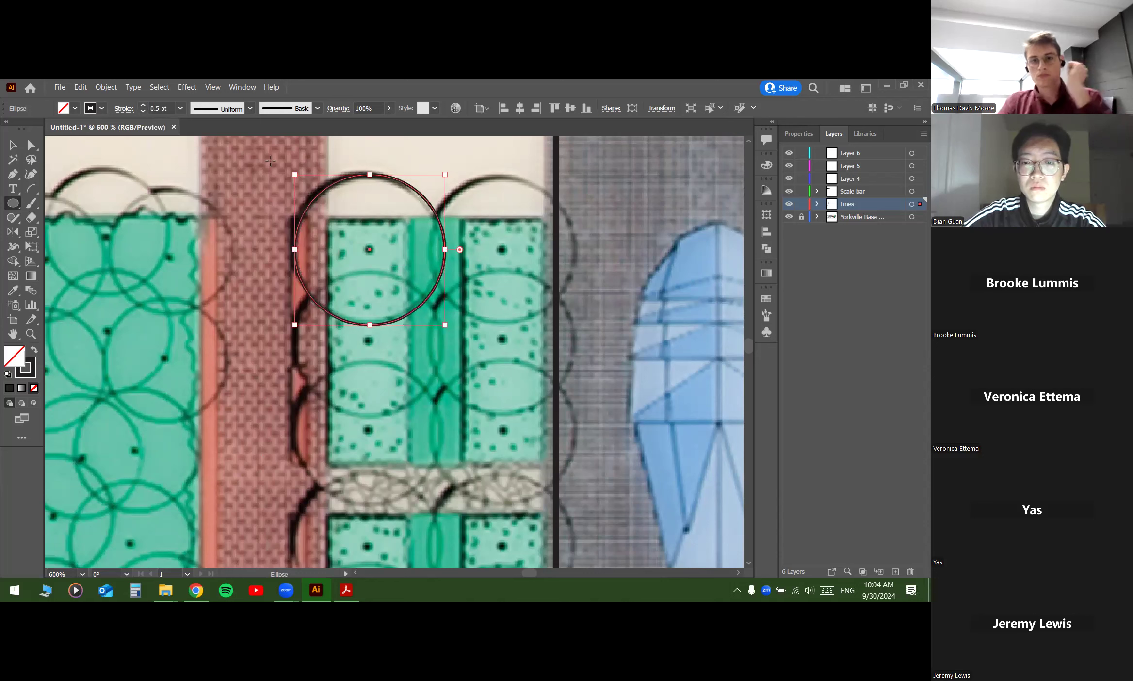
{"action": "key", "text": "v"}
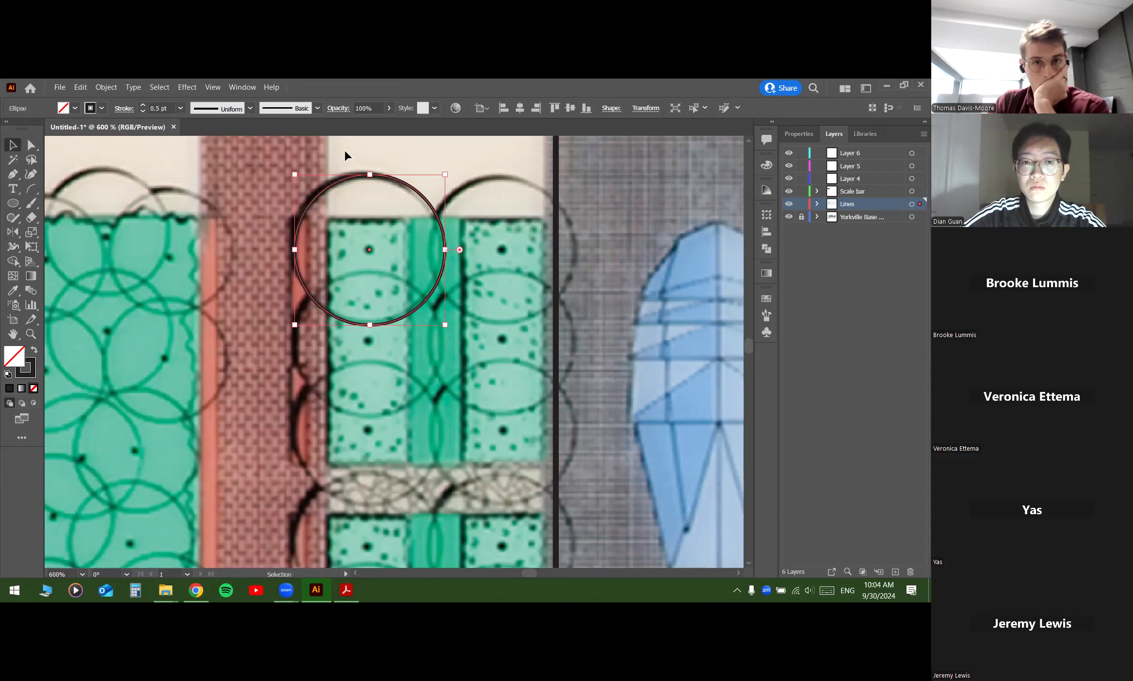
{"action": "left_click", "coordinate": [348, 149]}
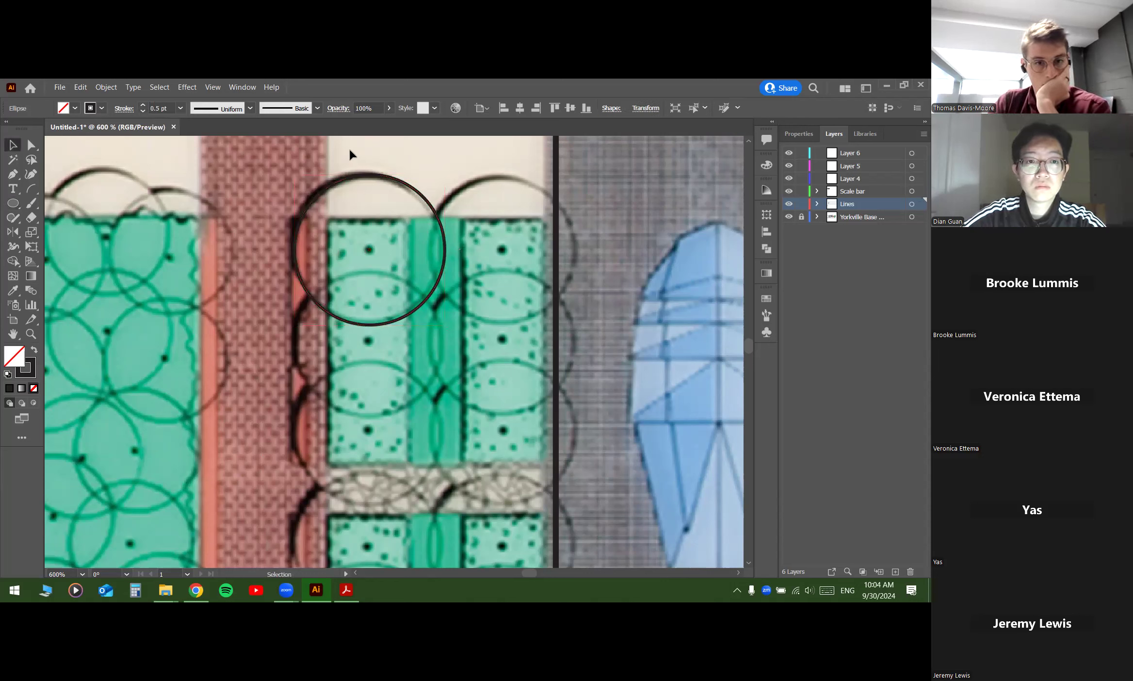
{"action": "left_click", "coordinate": [361, 176]}
{"action": "left_click", "coordinate": [100, 108]}
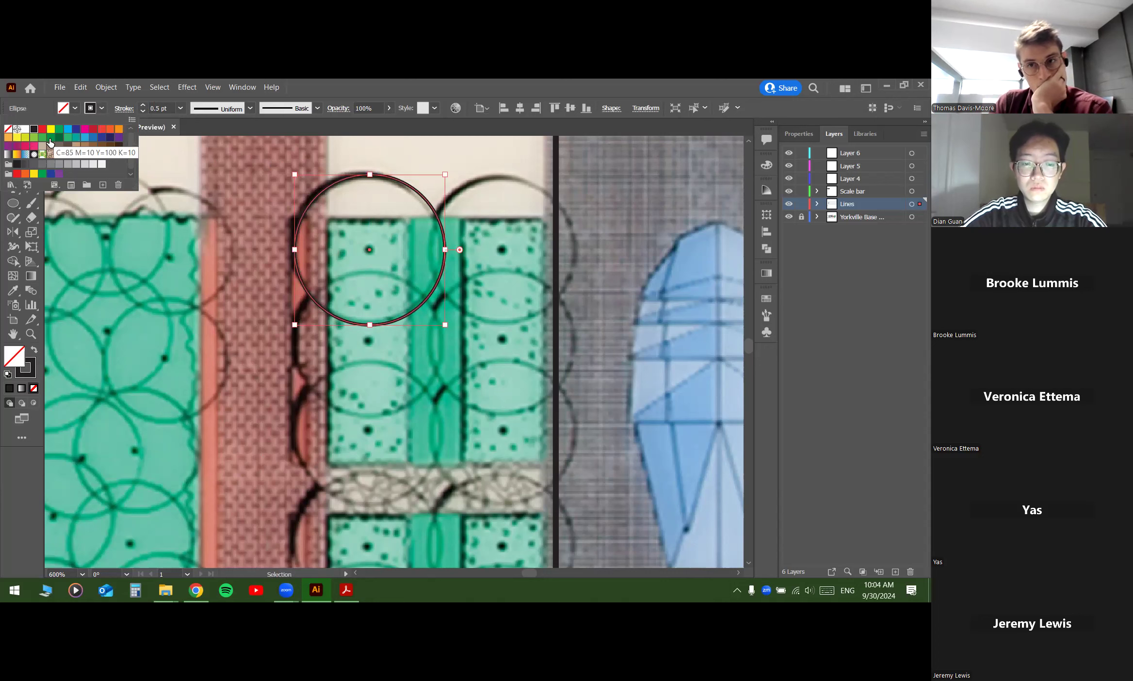
{"action": "left_click", "coordinate": [50, 142]}
{"action": "left_click", "coordinate": [226, 166]}
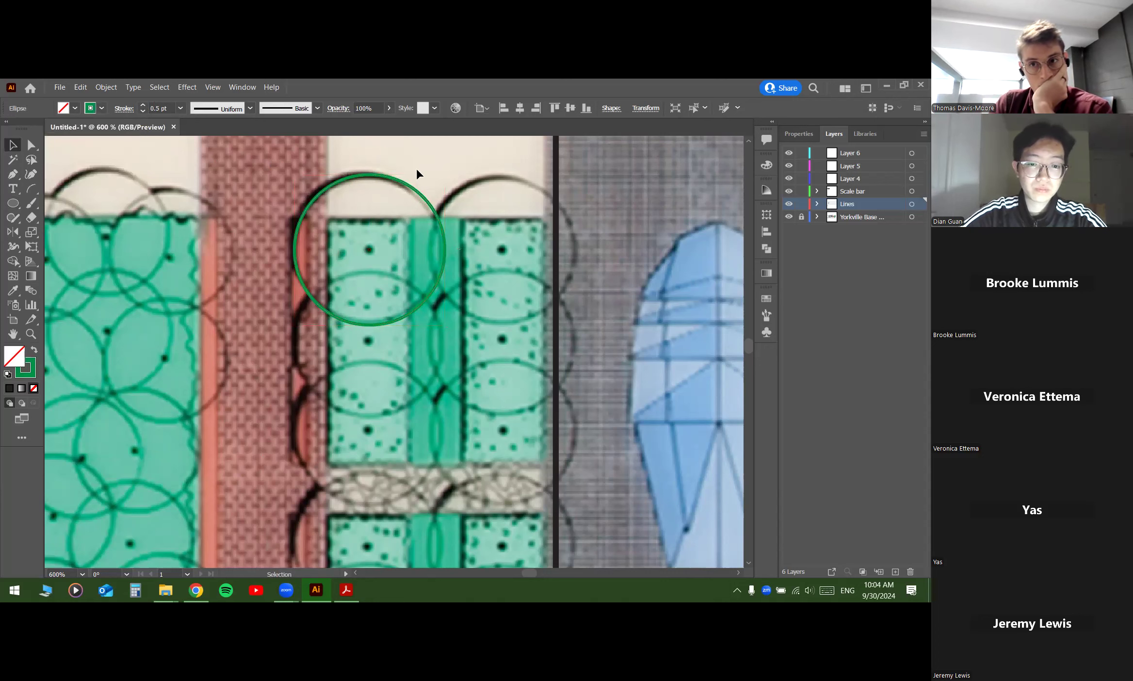
Step: Add a new layer above Lines, name it Trees and set its layer color to Dark Green
{"action": "scroll", "coordinate": [492, 228], "scroll_direction": "right", "scroll_amount": 2}
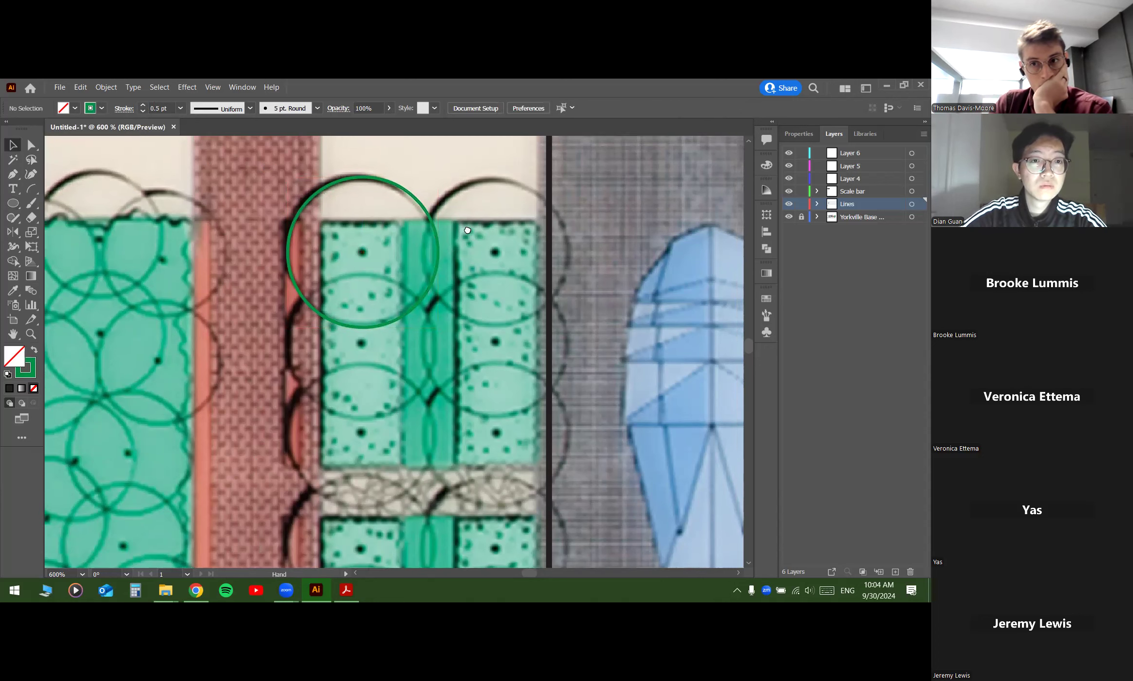
{"action": "left_click", "coordinate": [895, 572]}
{"action": "double_click", "coordinate": [848, 203]}
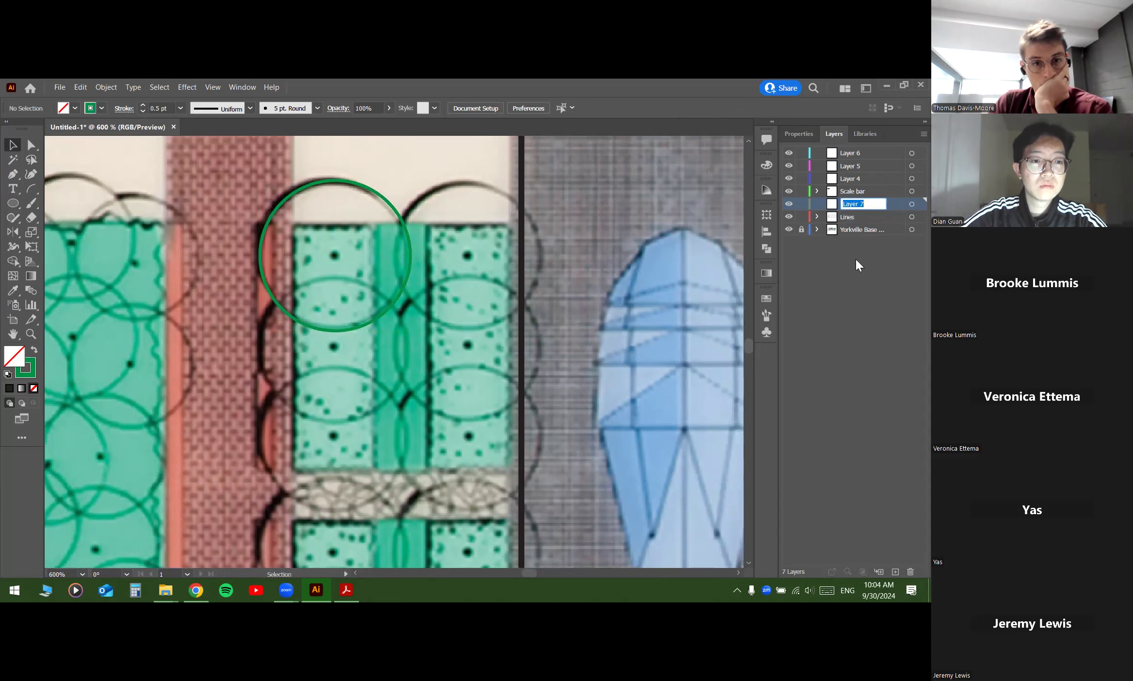
{"action": "type", "text": "Tr"}
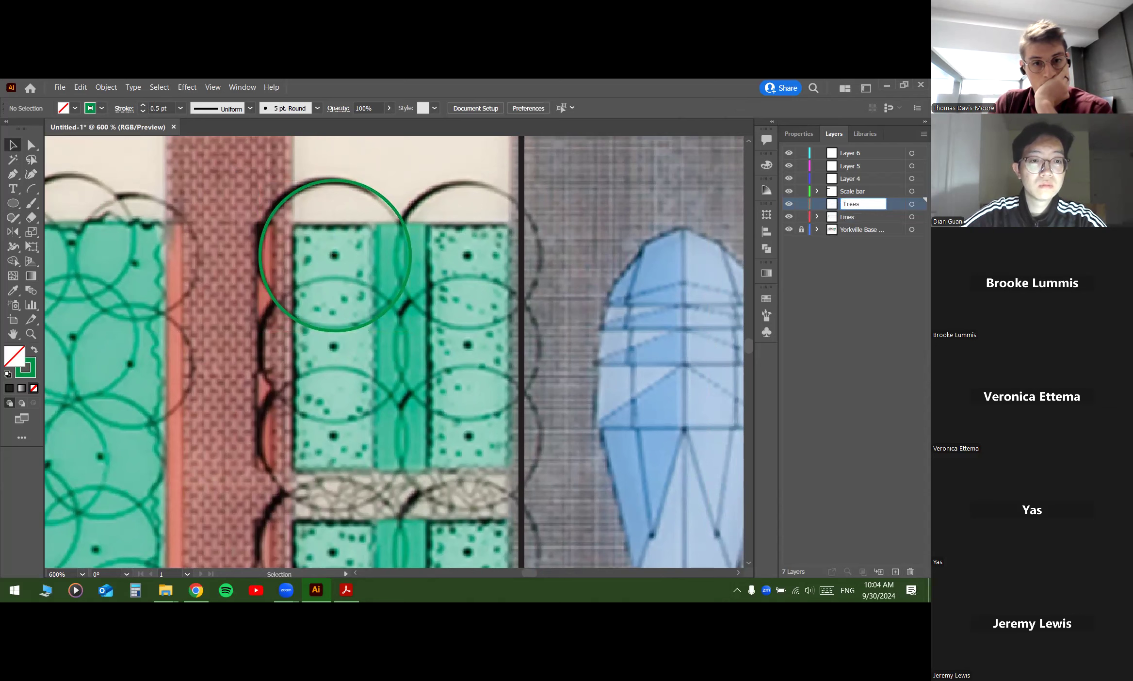
{"action": "type", "text": "ees"}
{"action": "key", "text": "Return"}
{"action": "double_click", "coordinate": [882, 201]}
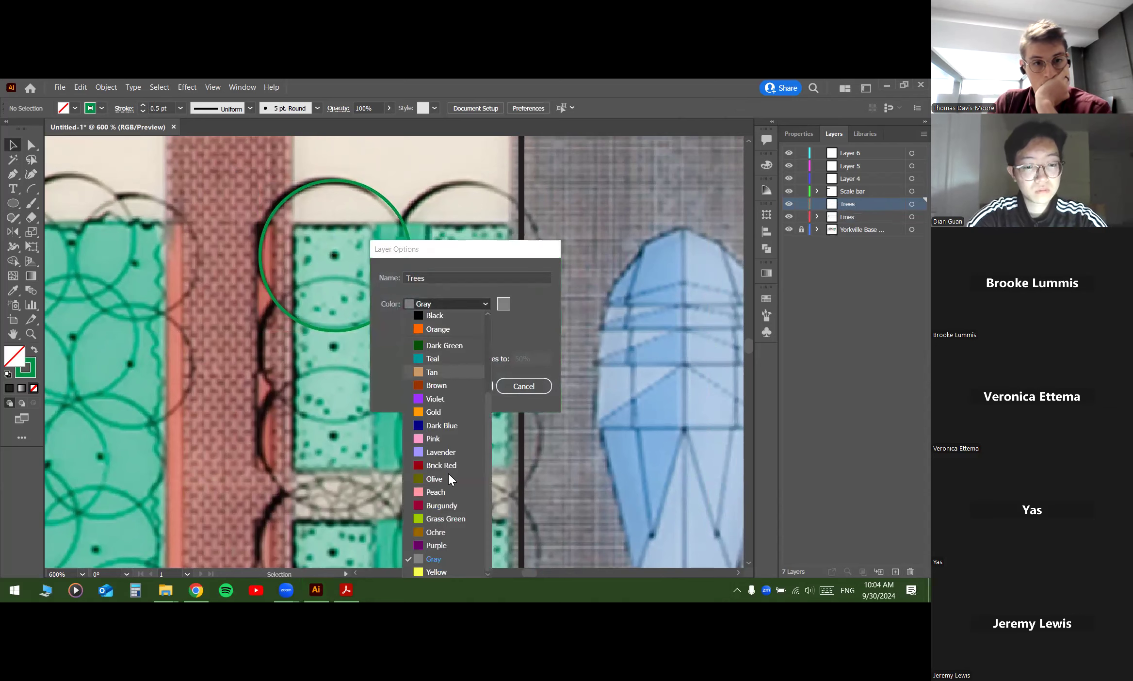
{"action": "left_click", "coordinate": [437, 346]}
{"action": "left_click", "coordinate": [463, 386]}
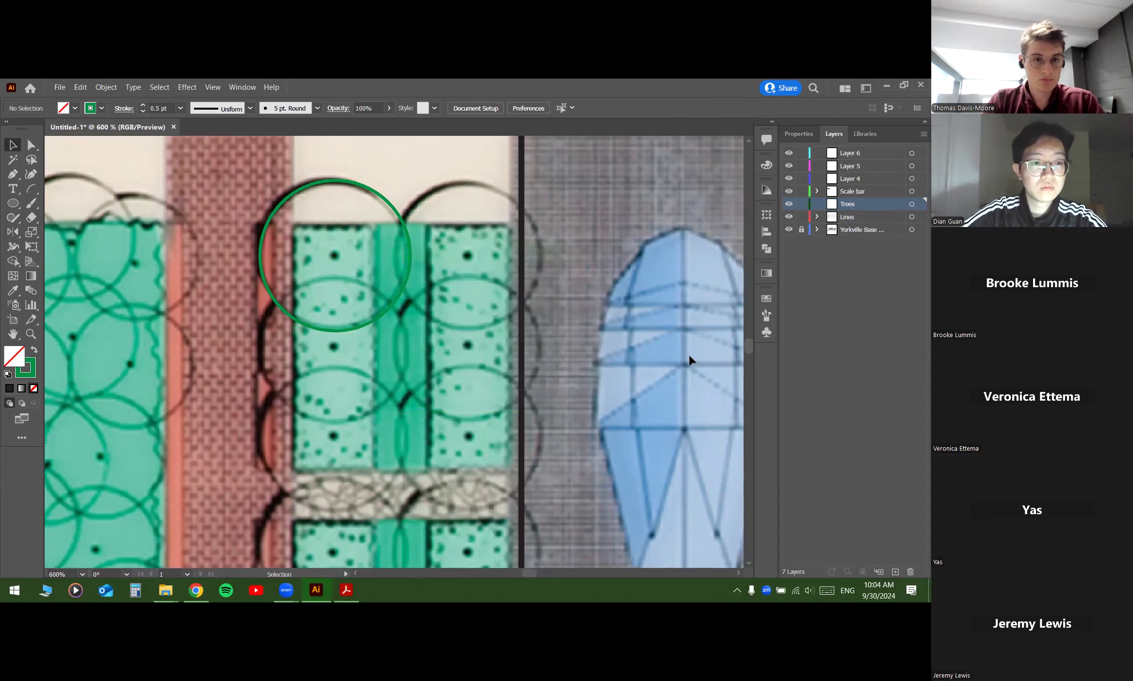
Step: Move the green tree circle from the Lines layer to the Trees layer, collapse Lines and deselect the circle
{"action": "left_click", "coordinate": [817, 217]}
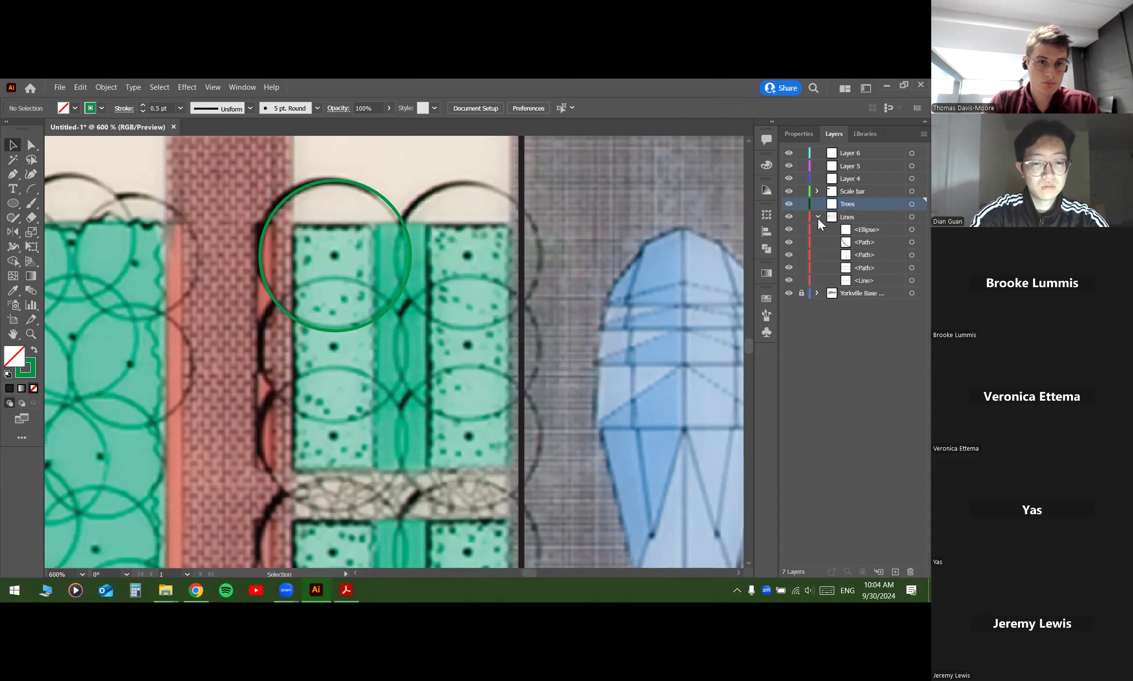
{"action": "left_click", "coordinate": [883, 231]}
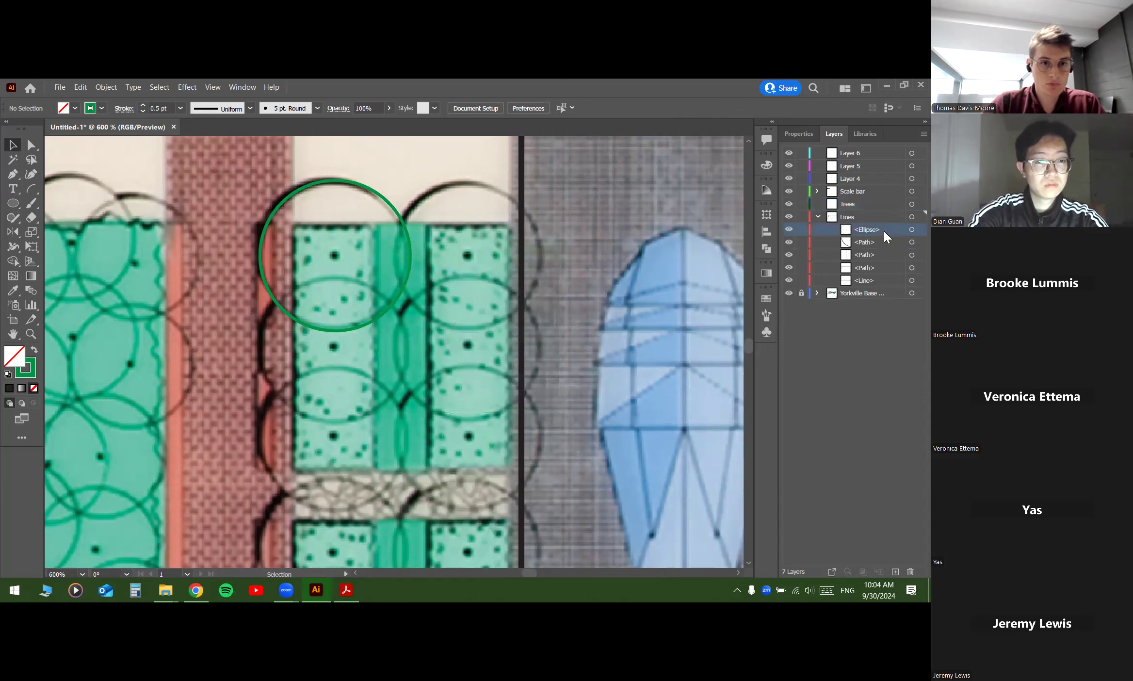
{"action": "left_click", "coordinate": [914, 231]}
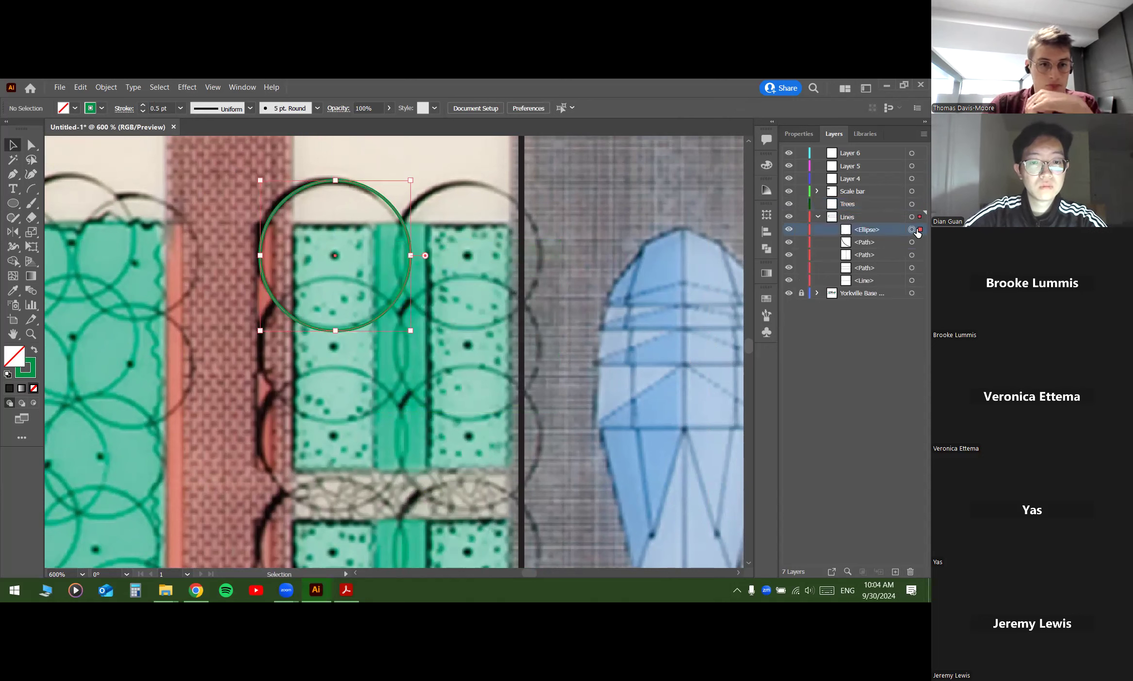
{"action": "left_click_drag", "start_coordinate": [918, 208], "coordinate": [918, 205]}
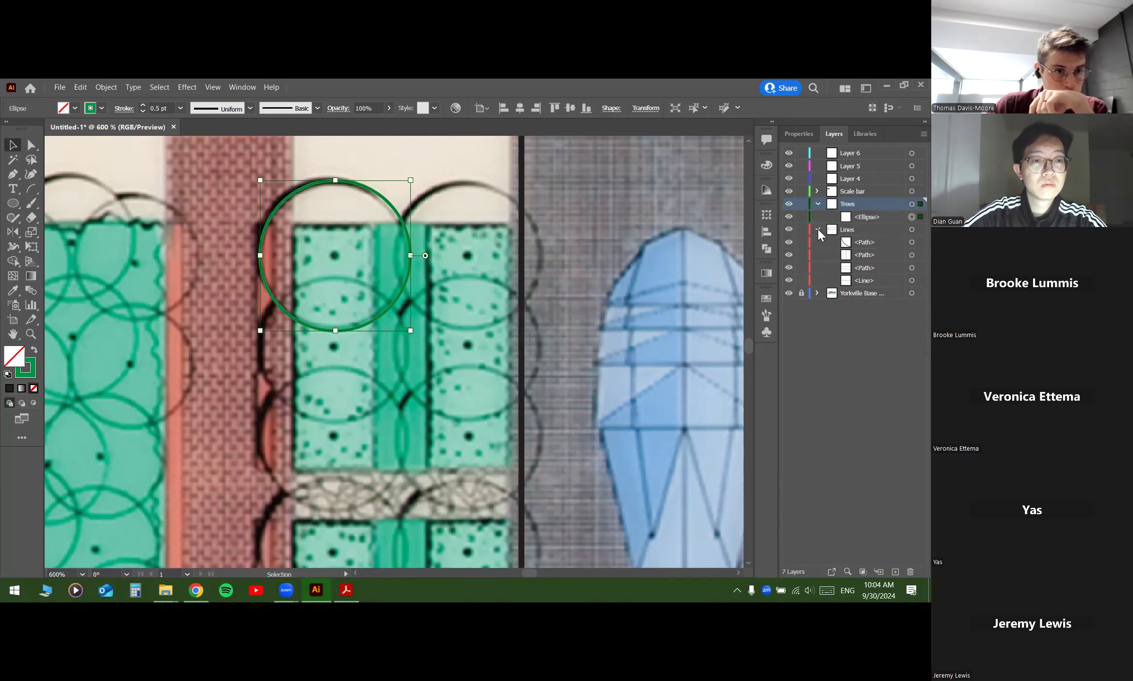
{"action": "left_click", "coordinate": [819, 230]}
{"action": "scroll", "coordinate": [445, 219], "scroll_direction": "down", "scroll_amount": 1}
{"action": "scroll", "coordinate": [445, 218], "scroll_direction": "down", "scroll_amount": 1}
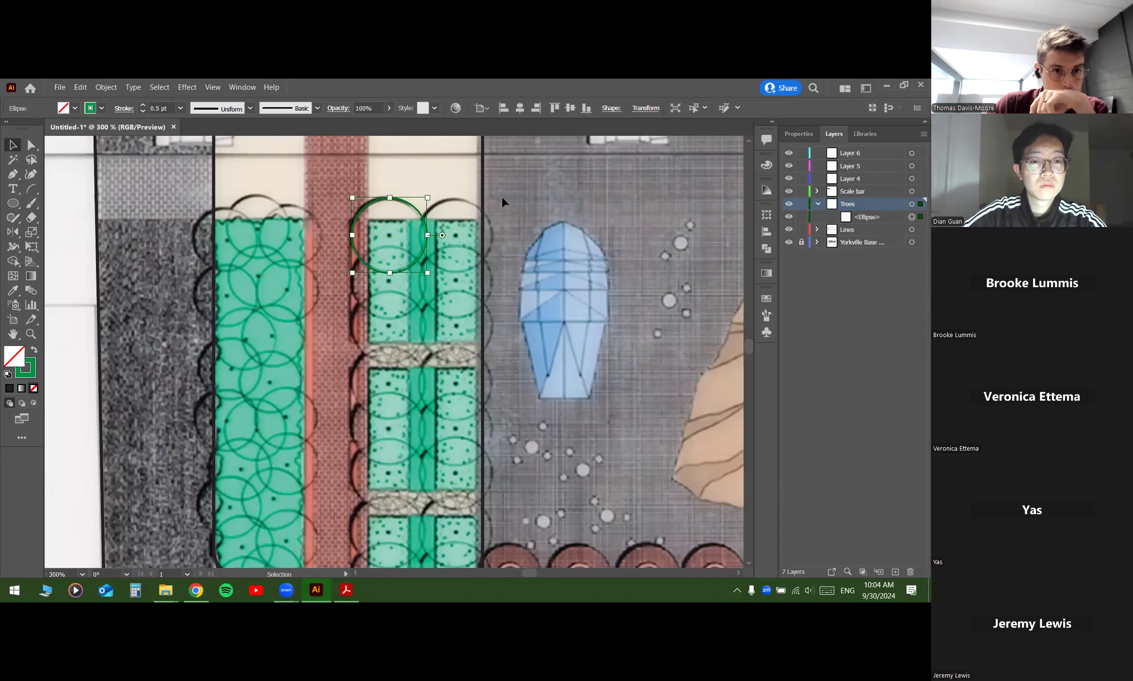
{"action": "left_click", "coordinate": [501, 196]}
Step: Try to duplicate the green tree circle by copying and pasting it on the Trees layer, and undo the paste
{"action": "scroll", "coordinate": [442, 204], "scroll_direction": "up", "scroll_amount": 3}
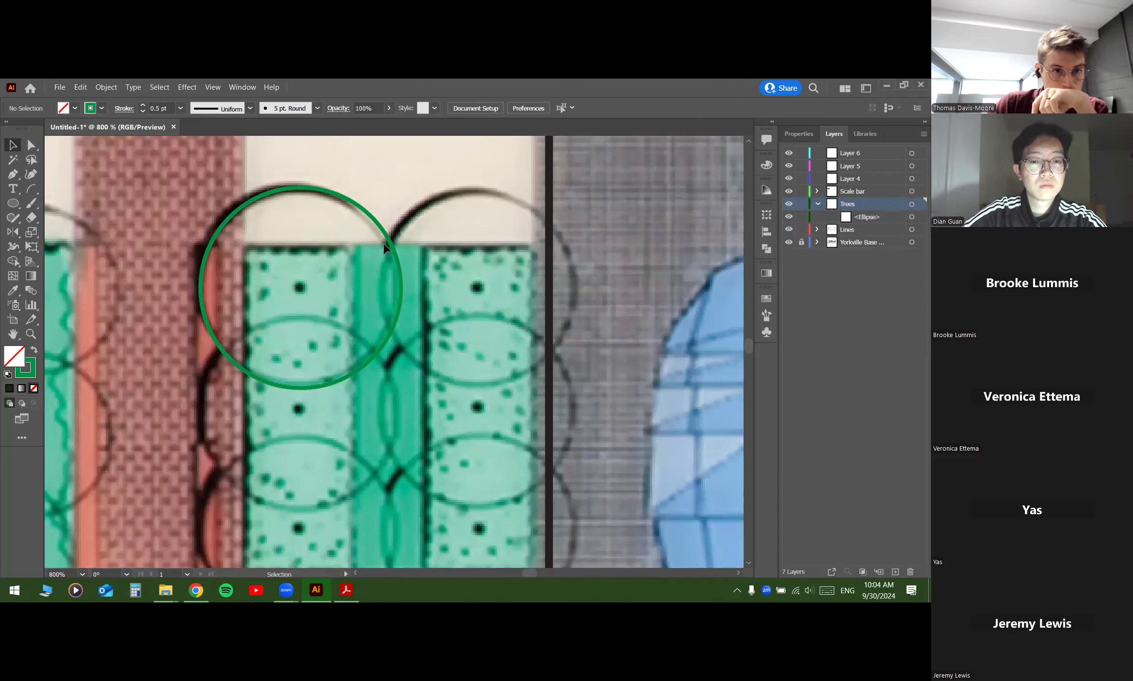
{"action": "left_click", "coordinate": [390, 243]}
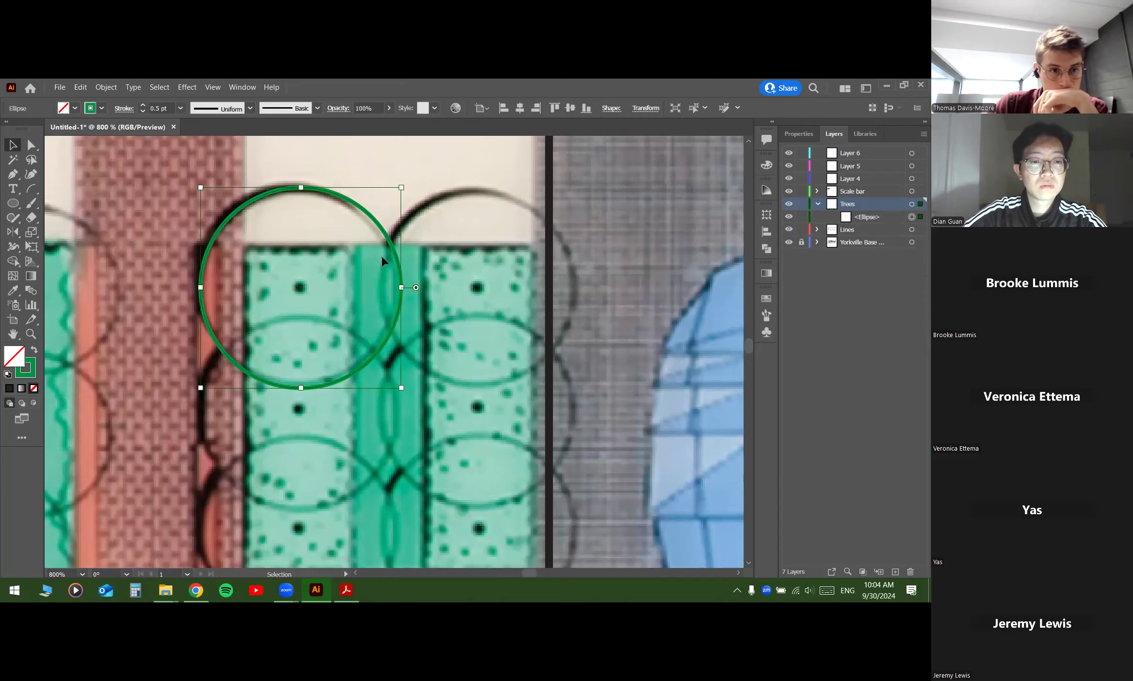
{"action": "scroll", "coordinate": [382, 260], "scroll_direction": "down", "scroll_amount": 2, "text": "alt"}
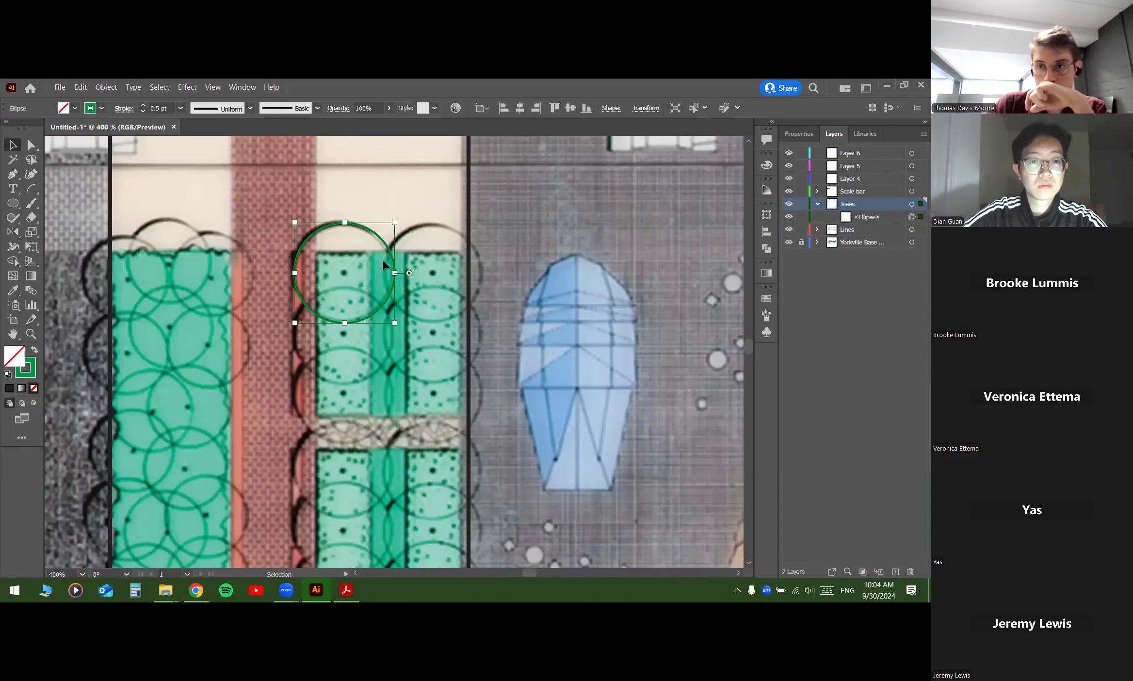
{"action": "key", "text": "a"}
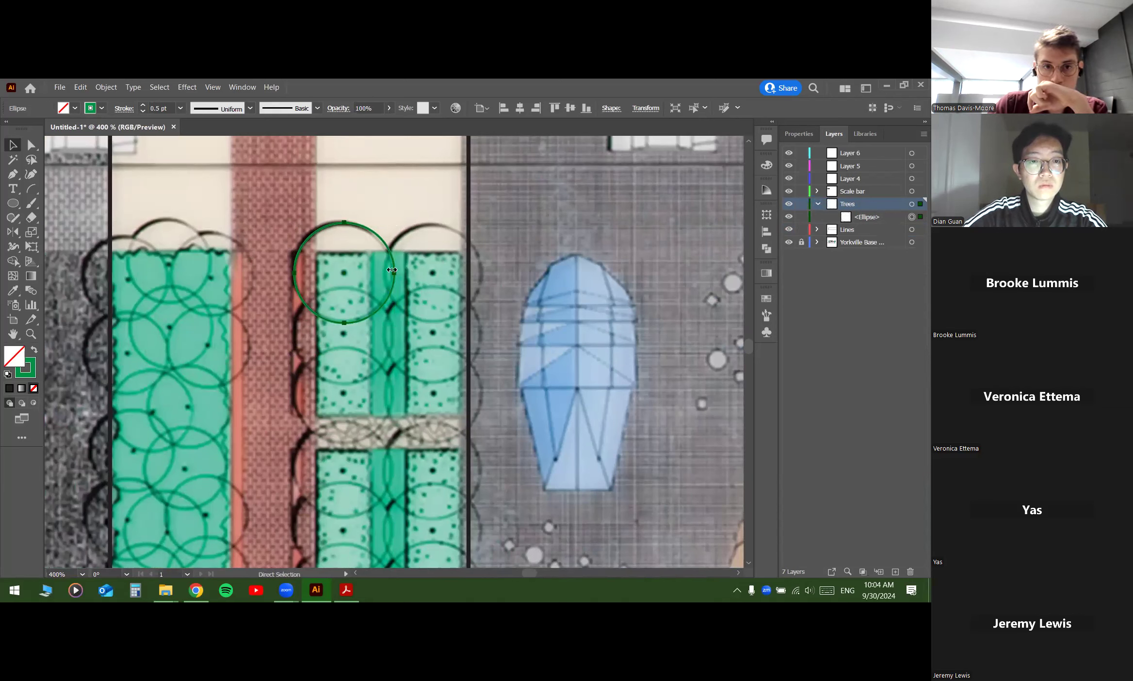
{"action": "key", "text": "ctrl+c"}
{"action": "key", "text": "ctrl+v"}
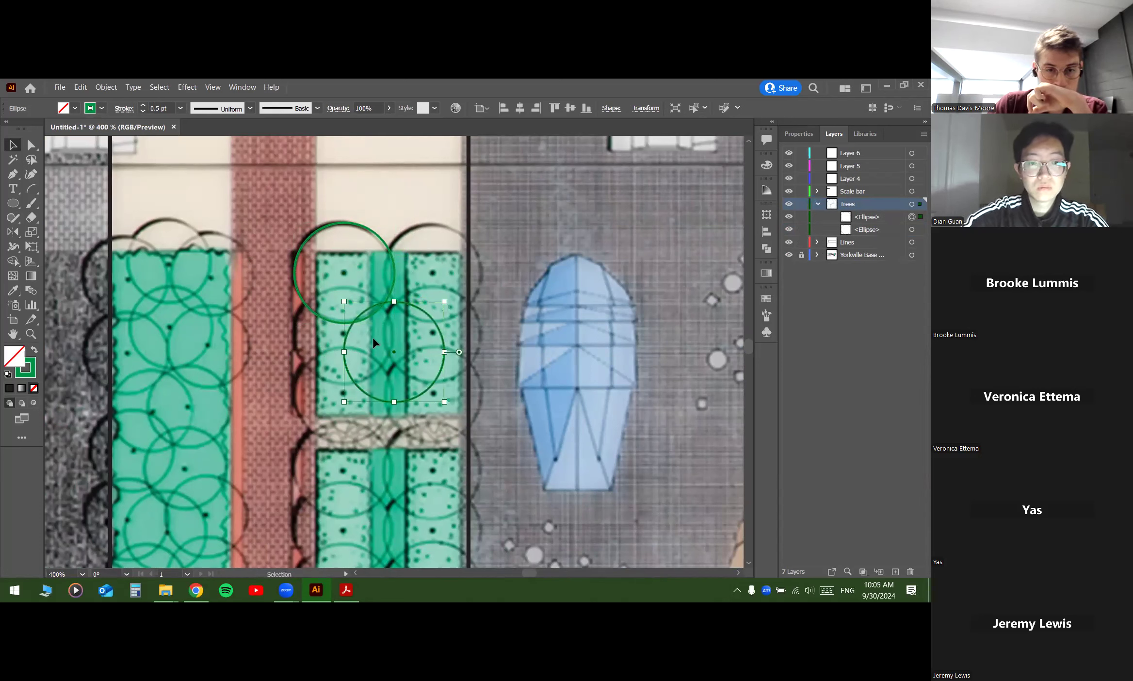
{"action": "key", "text": "ctrl+z"}
{"action": "scroll", "coordinate": [370, 273], "scroll_direction": "up", "scroll_amount": 1}
{"action": "key", "text": "space"}
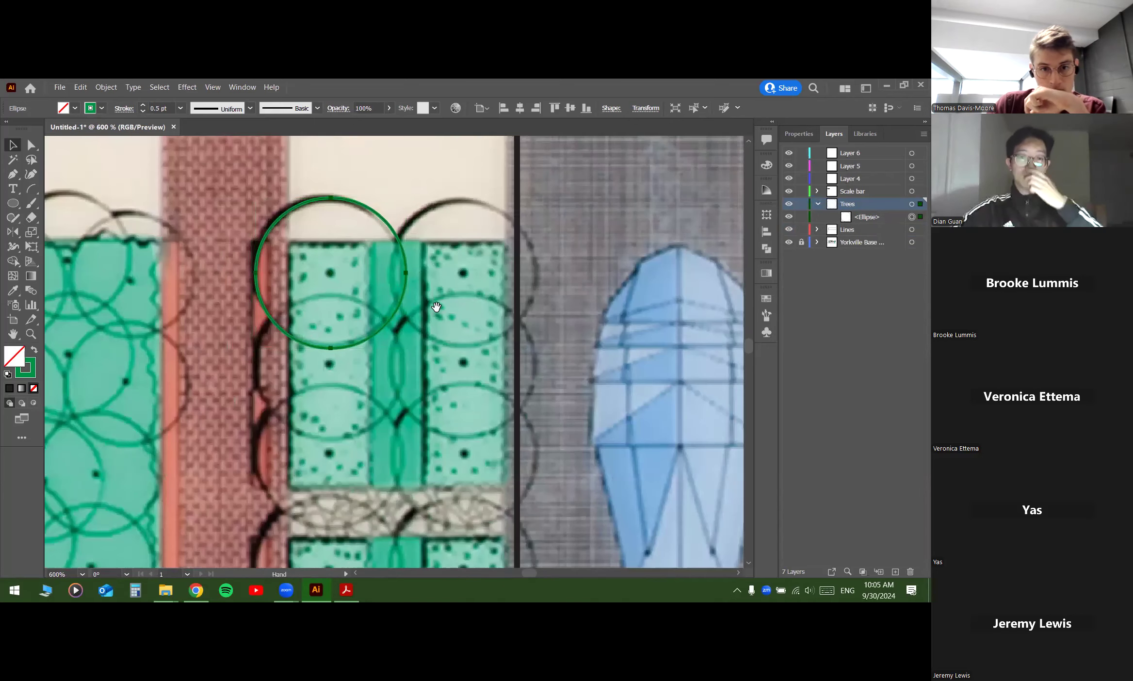
Step: Duplicate the green tree circle horizontally onto the neighbouring tree outline in the second column
{"action": "left_click_drag", "start_coordinate": [436, 307], "coordinate": [465, 309]}
{"action": "left_click", "coordinate": [426, 317]}
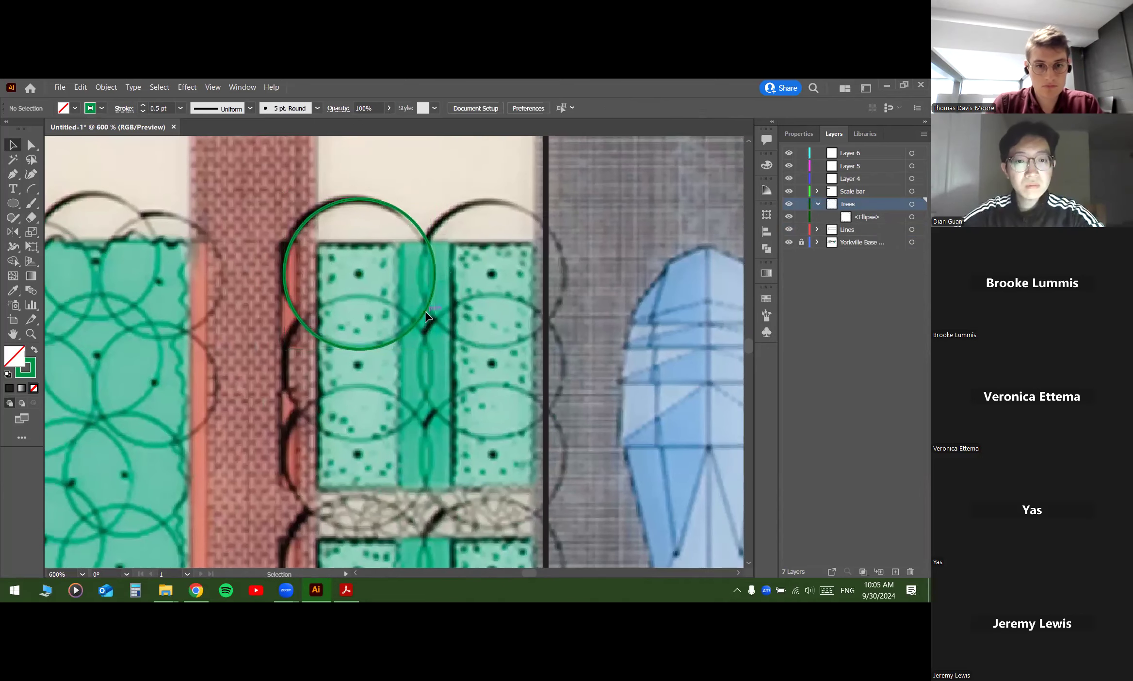
{"action": "left_click", "coordinate": [426, 316]}
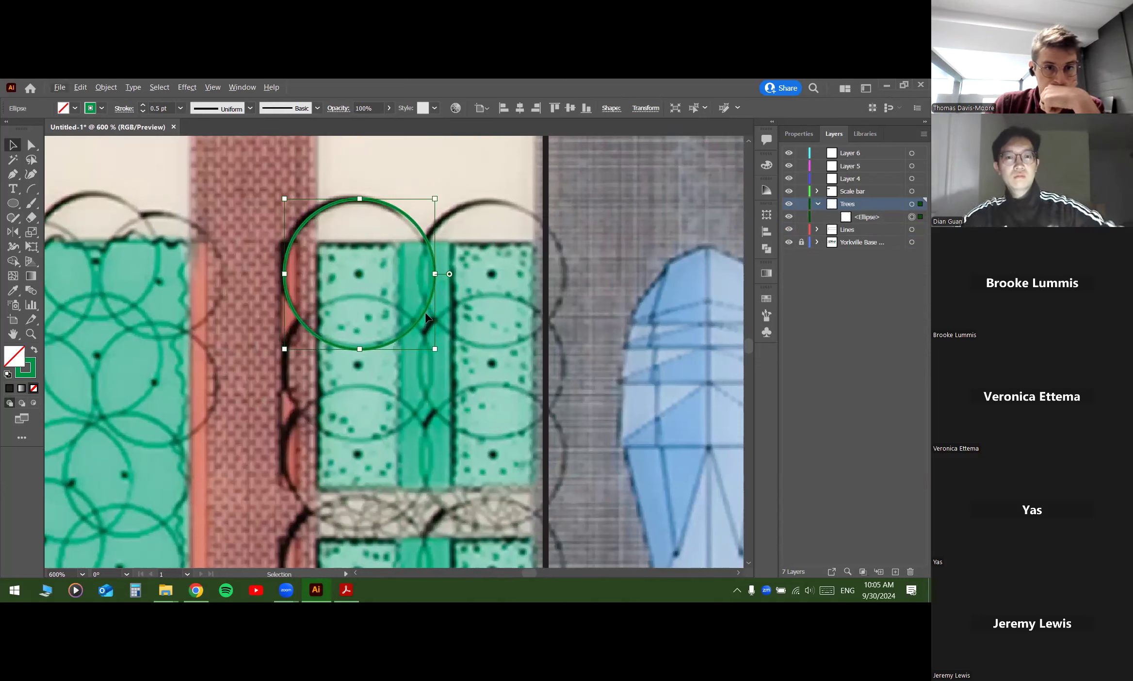
{"action": "left_click_drag", "start_coordinate": [425, 318], "coordinate": [556, 319]}
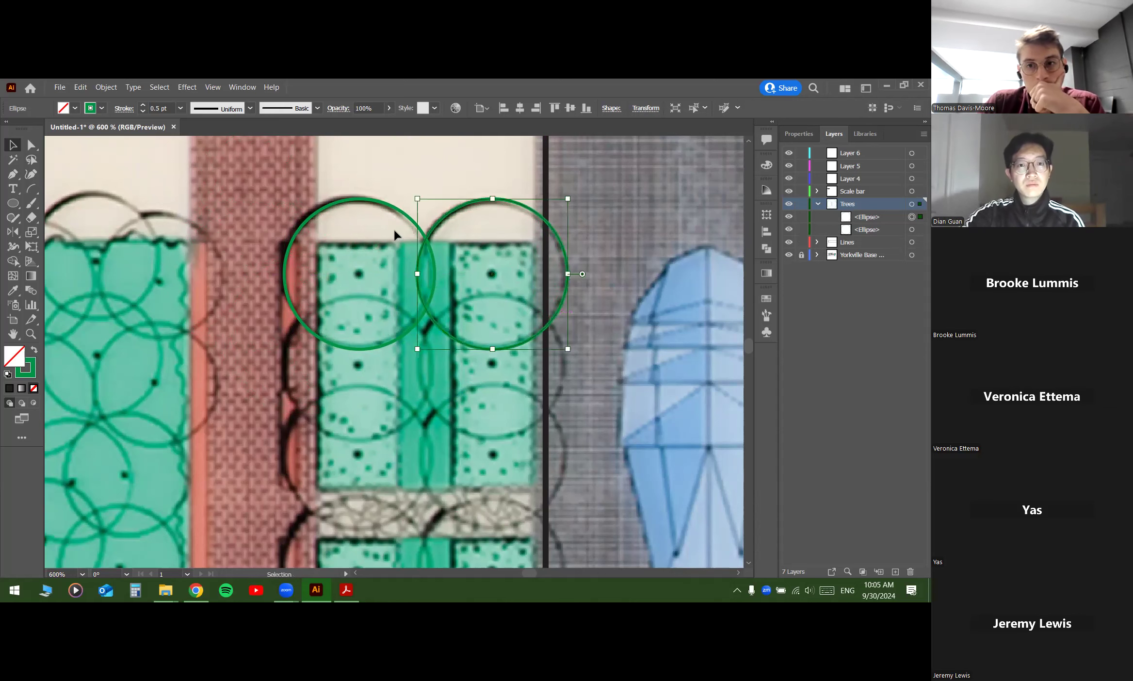
Step: Select both green tree circles and duplicate the pair straight down onto the second row of trees
{"action": "scroll", "coordinate": [408, 189], "scroll_direction": "down", "scroll_amount": 2}
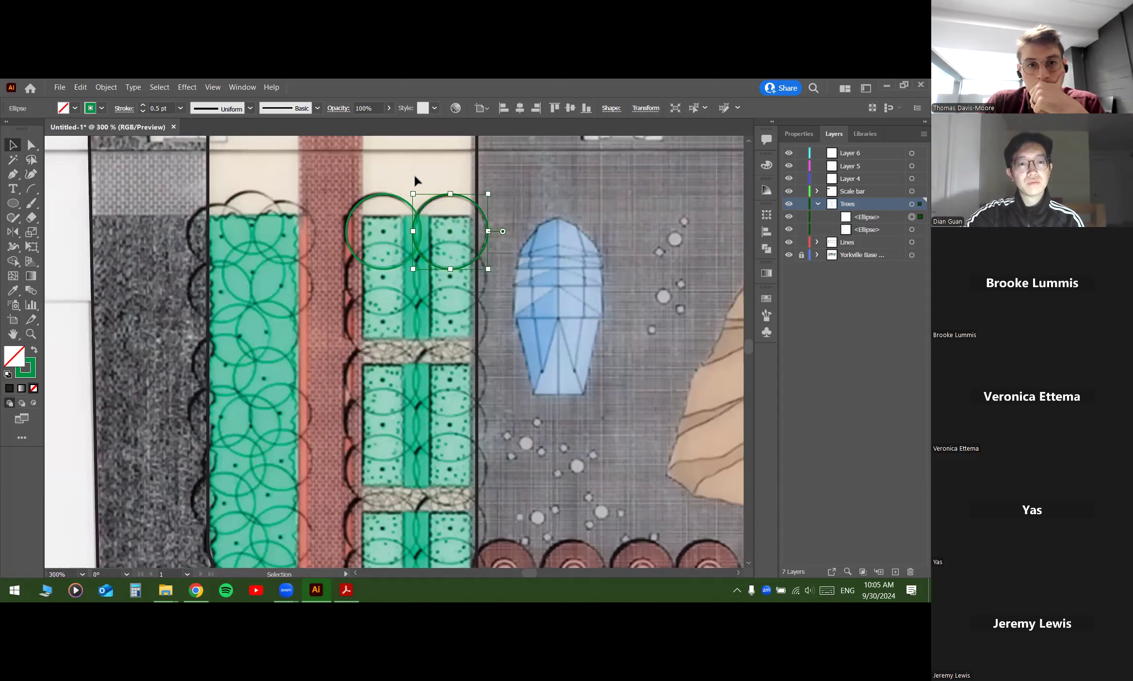
{"action": "scroll", "coordinate": [416, 175], "scroll_direction": "up", "scroll_amount": 1}
{"action": "scroll", "coordinate": [417, 175], "scroll_direction": "up", "scroll_amount": 1}
{"action": "scroll", "coordinate": [417, 176], "scroll_direction": "down", "scroll_amount": 1}
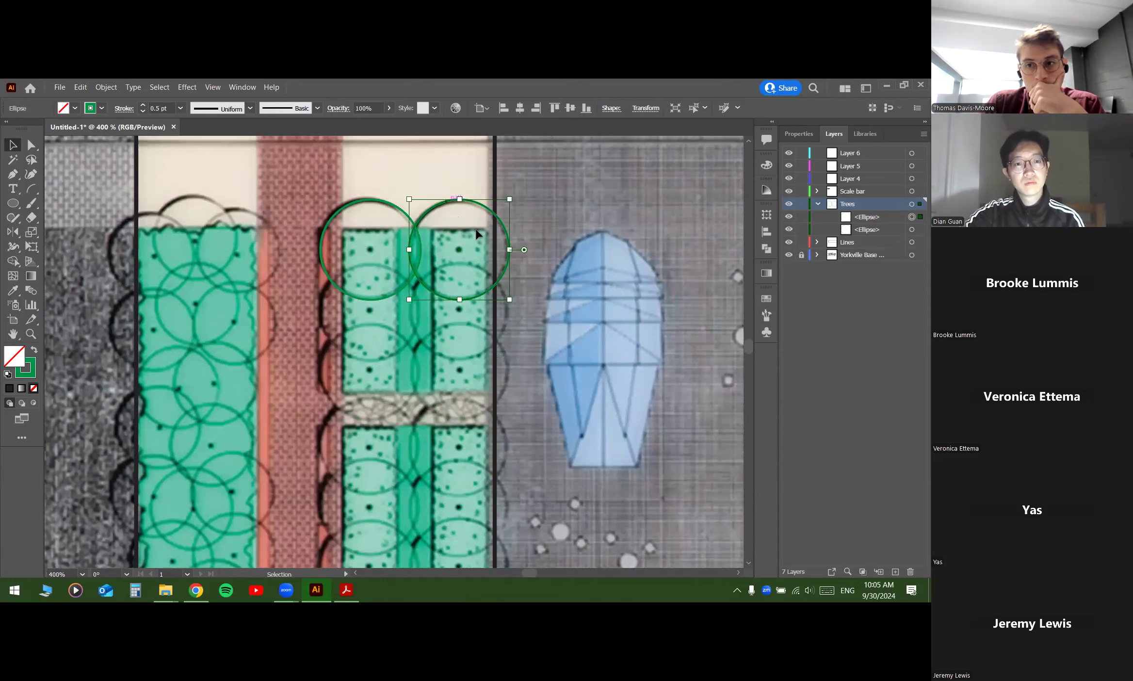
{"action": "left_click_drag", "start_coordinate": [515, 176], "coordinate": [502, 185]}
{"action": "scroll", "coordinate": [510, 187], "scroll_direction": "down", "scroll_amount": 1}
{"action": "left_click_drag", "start_coordinate": [533, 221], "coordinate": [534, 192]}
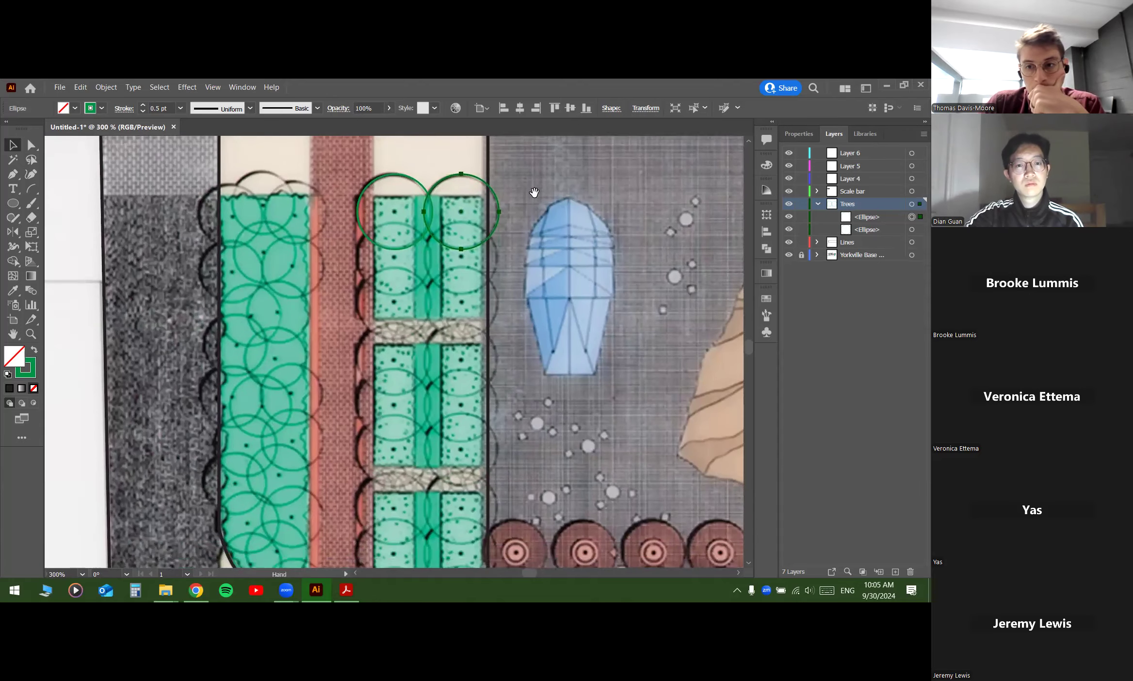
{"action": "scroll", "coordinate": [528, 195], "scroll_direction": "down", "scroll_amount": 1}
{"action": "scroll", "coordinate": [536, 209], "scroll_direction": "up", "scroll_amount": 1}
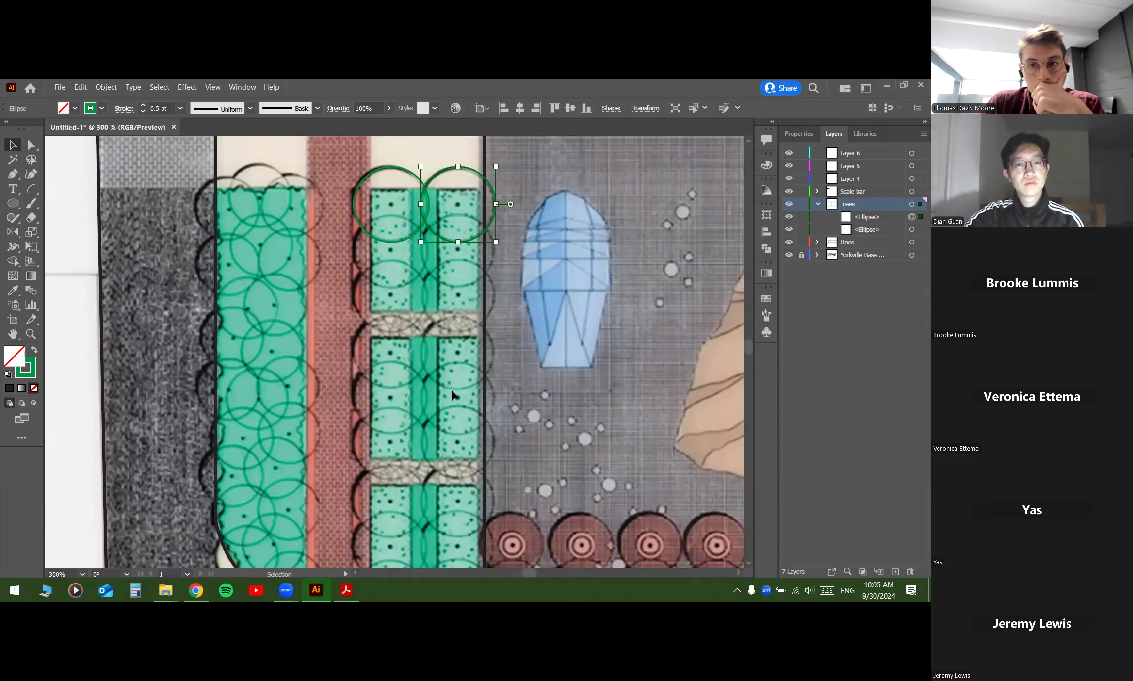
{"action": "scroll", "coordinate": [442, 301], "scroll_direction": "down", "scroll_amount": 3}
{"action": "scroll", "coordinate": [438, 261], "scroll_direction": "up", "scroll_amount": 4}
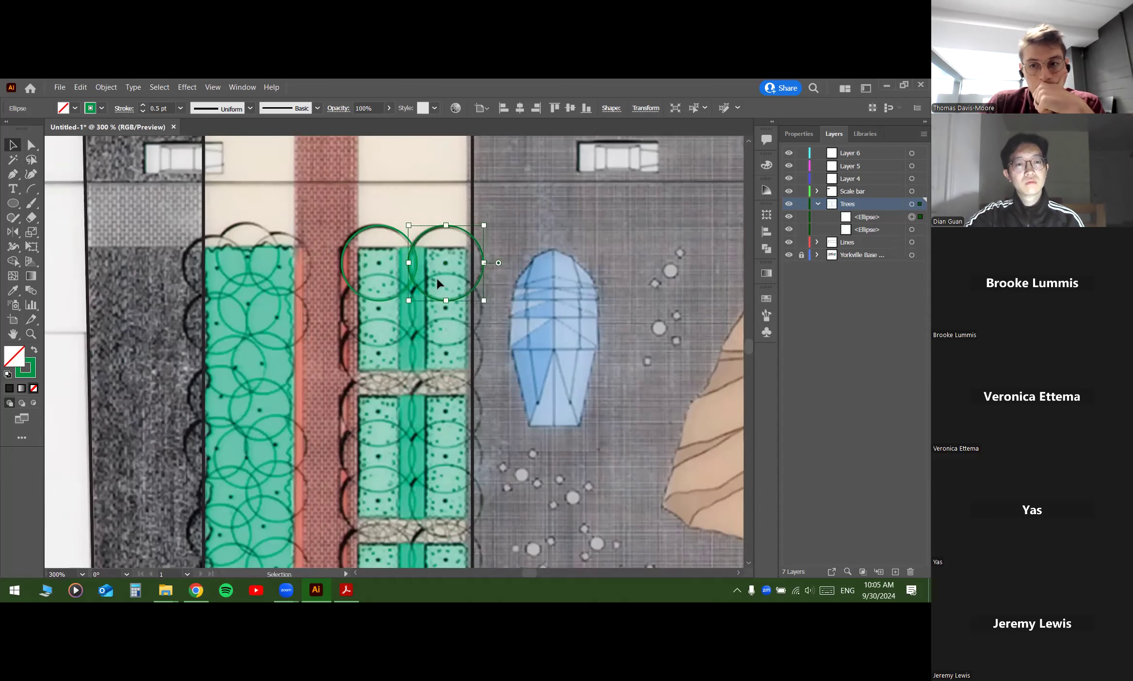
{"action": "scroll", "coordinate": [437, 277], "scroll_direction": "up", "scroll_amount": 3}
{"action": "scroll", "coordinate": [377, 252], "scroll_direction": "down", "scroll_amount": 1}
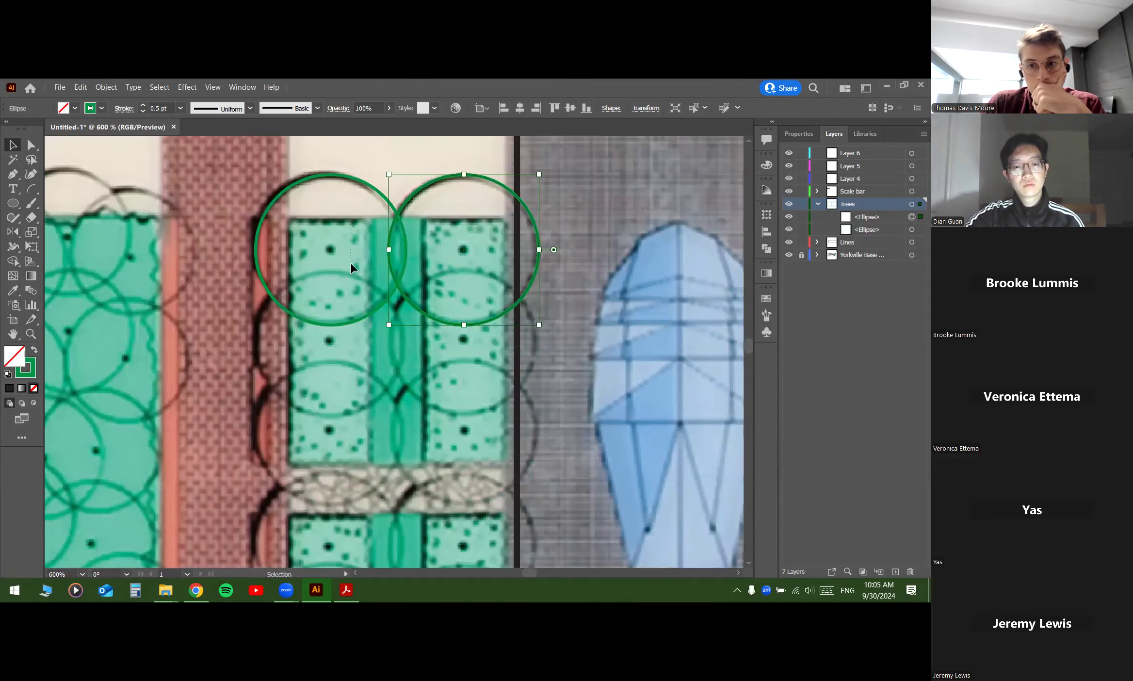
{"action": "left_click", "coordinate": [325, 315], "text": "shift"}
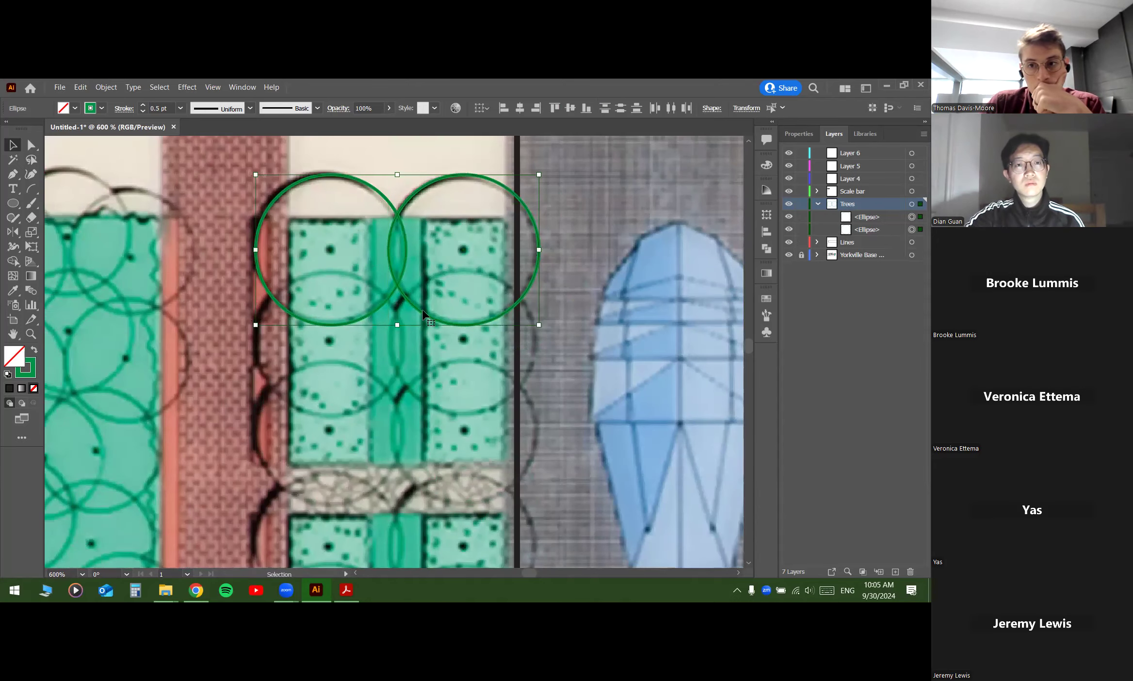
{"action": "scroll", "coordinate": [437, 287], "scroll_direction": "down", "scroll_amount": 1}
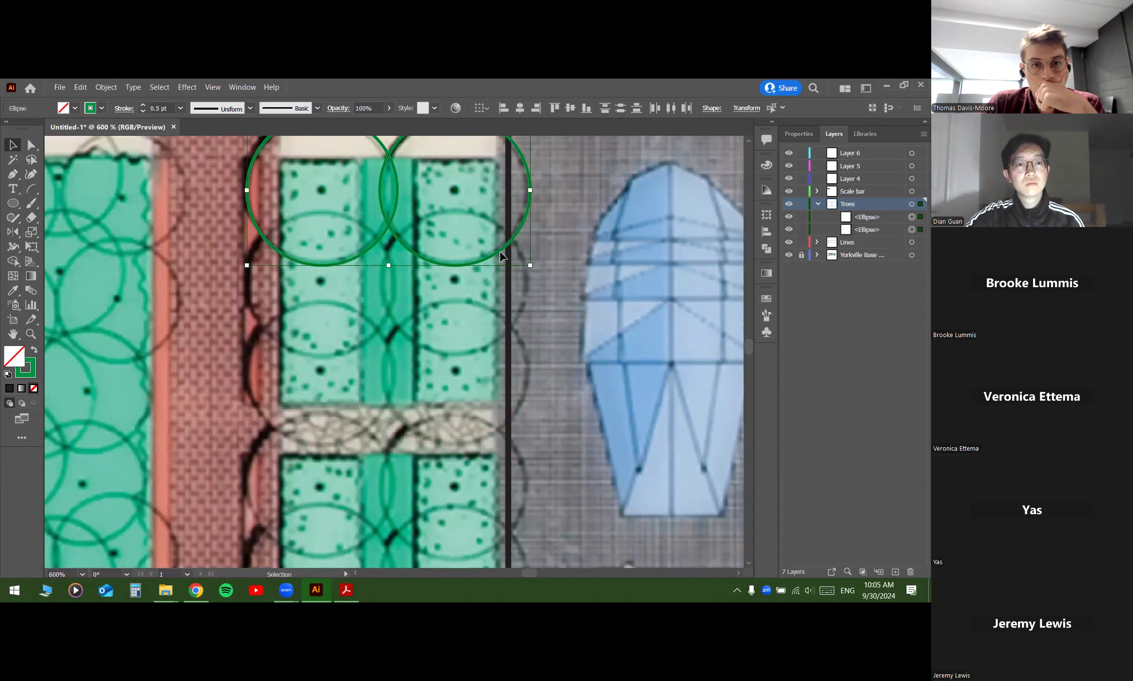
{"action": "left_click_drag", "start_coordinate": [501, 253], "coordinate": [495, 346]}
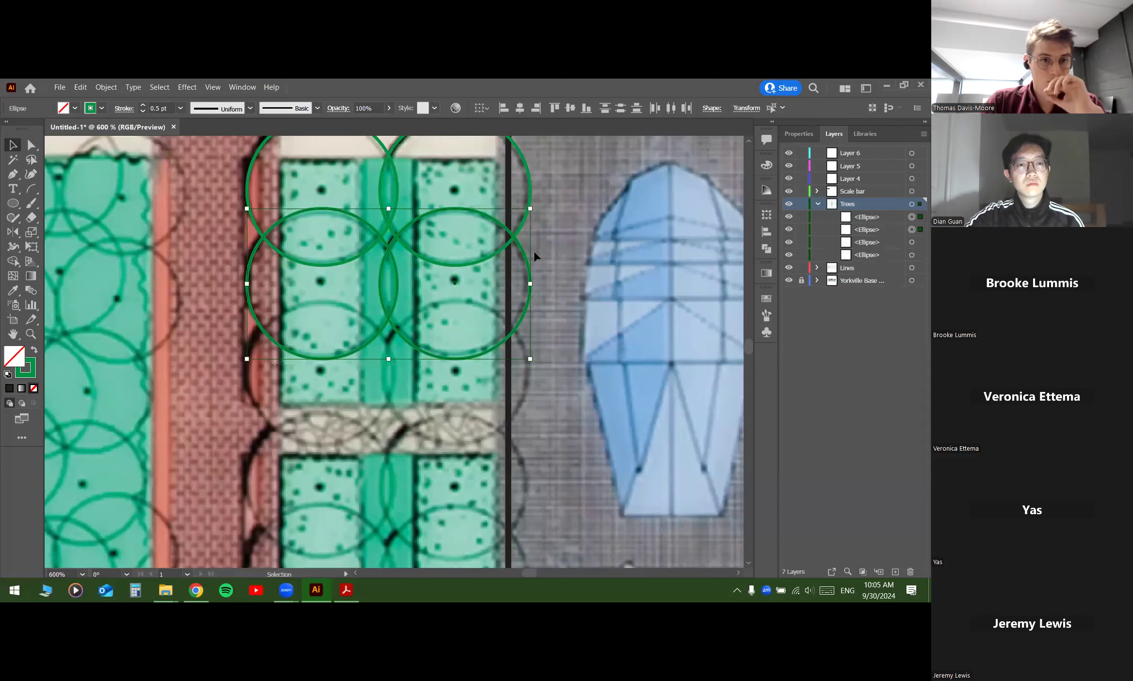
Step: Repeat the downward duplication of the circle pair six times to continue the double tree row along the beds
{"action": "scroll", "coordinate": [553, 197], "scroll_direction": "down", "scroll_amount": 1}
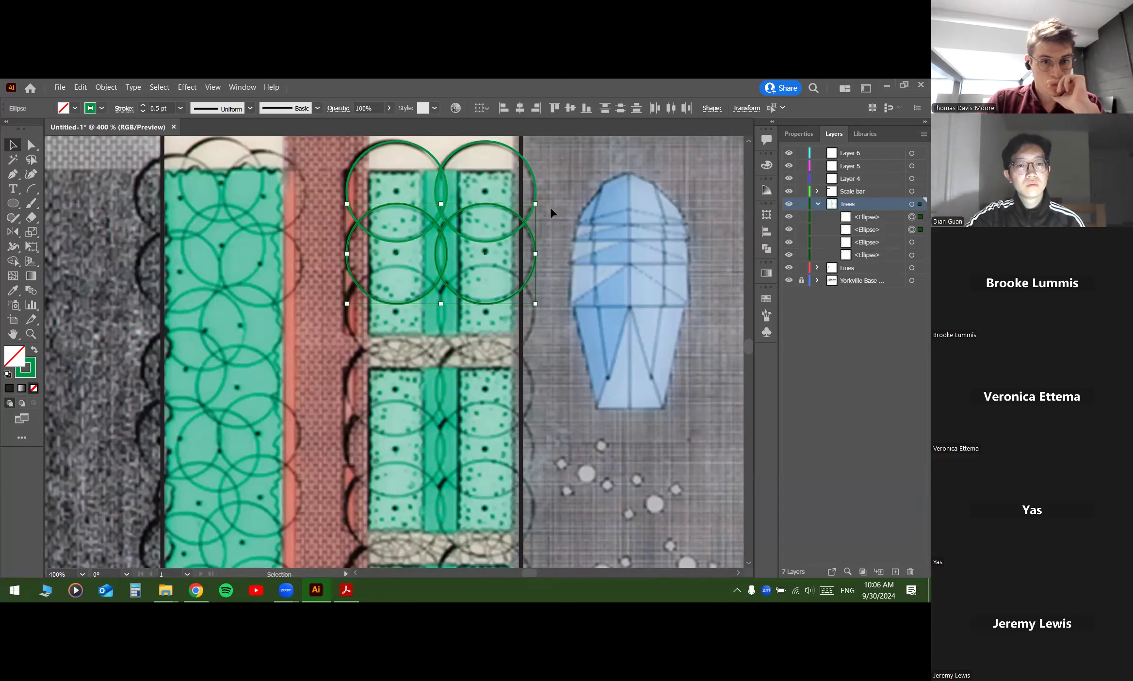
{"action": "key", "text": "ctrl+d"}
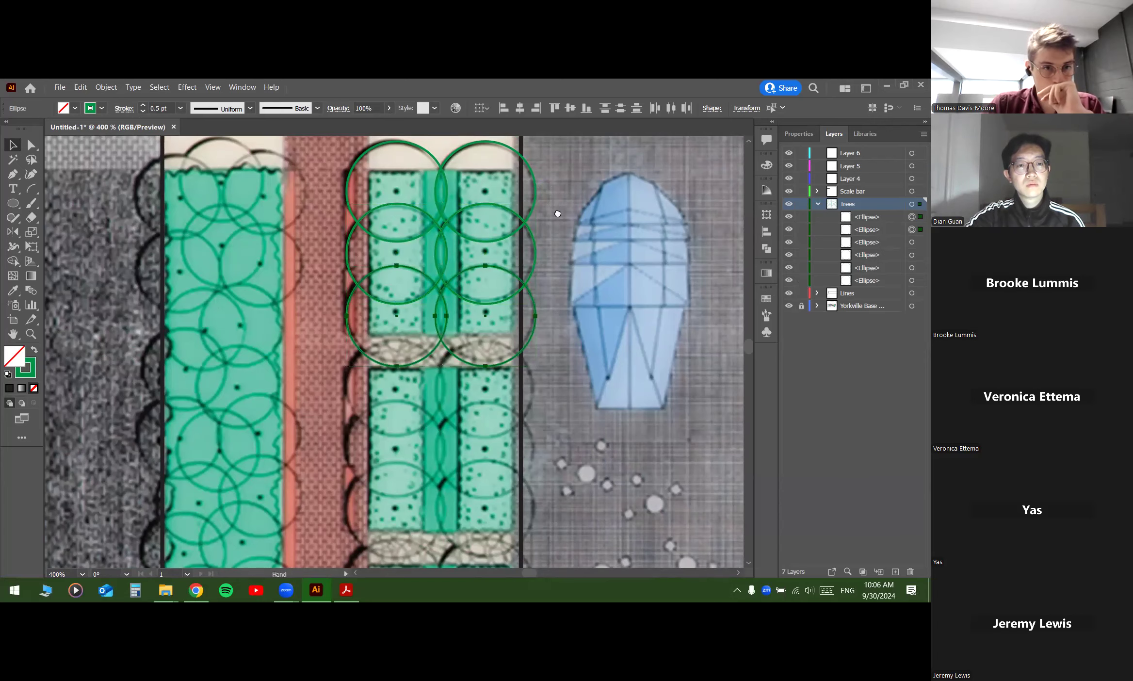
{"action": "scroll", "coordinate": [557, 218], "scroll_direction": "down", "scroll_amount": 2}
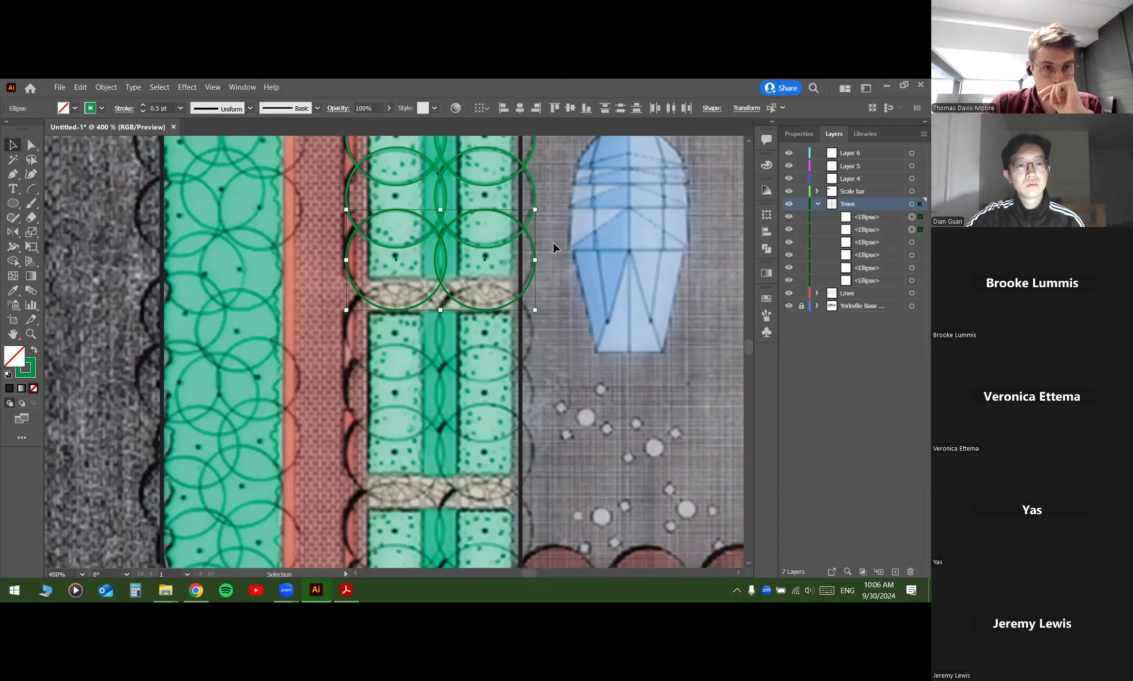
{"action": "key", "text": "ctrl+d"}
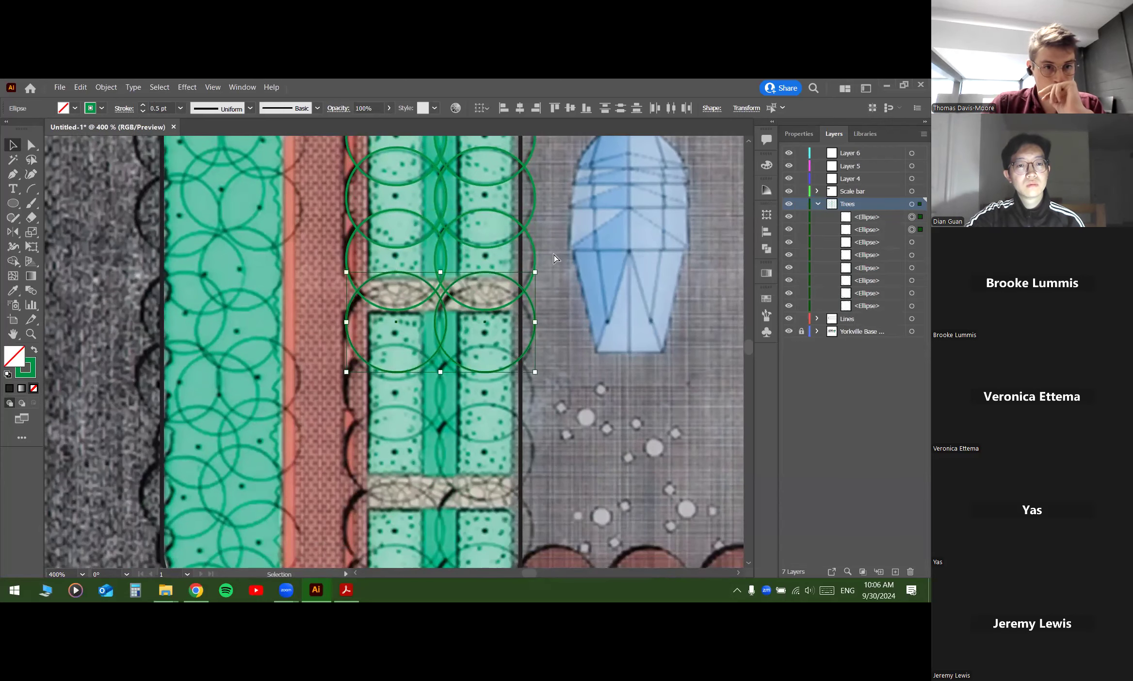
{"action": "scroll", "coordinate": [563, 272], "scroll_direction": "down", "scroll_amount": 2}
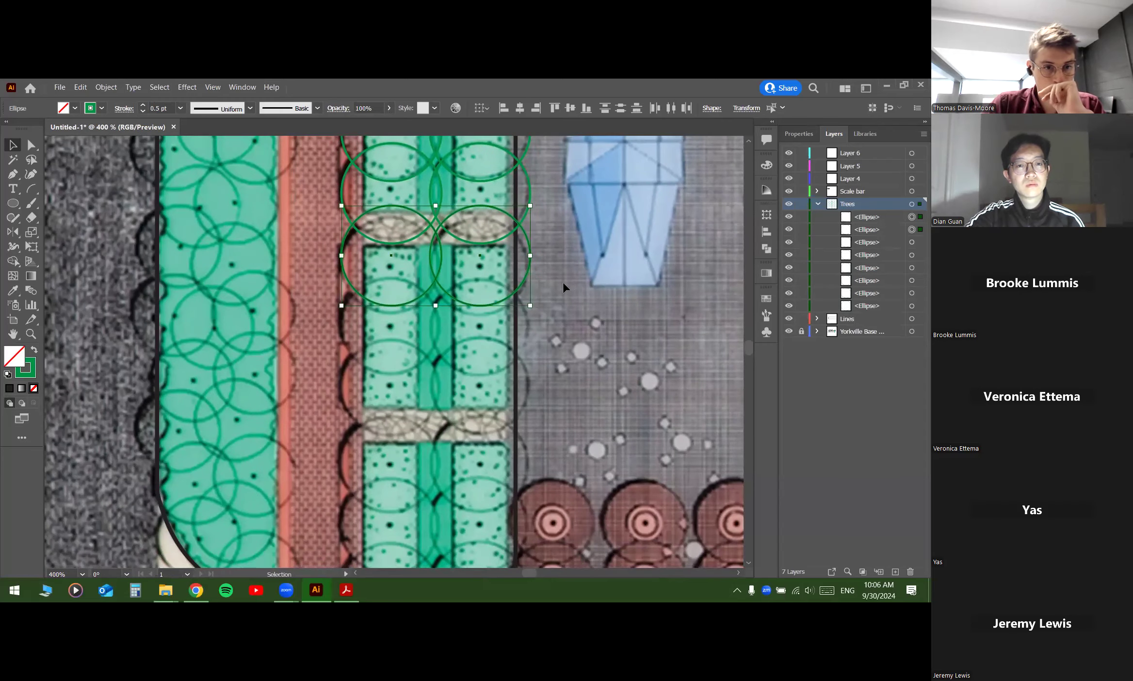
{"action": "key", "text": "ctrl+d"}
{"action": "key", "text": "ctrl+d"}
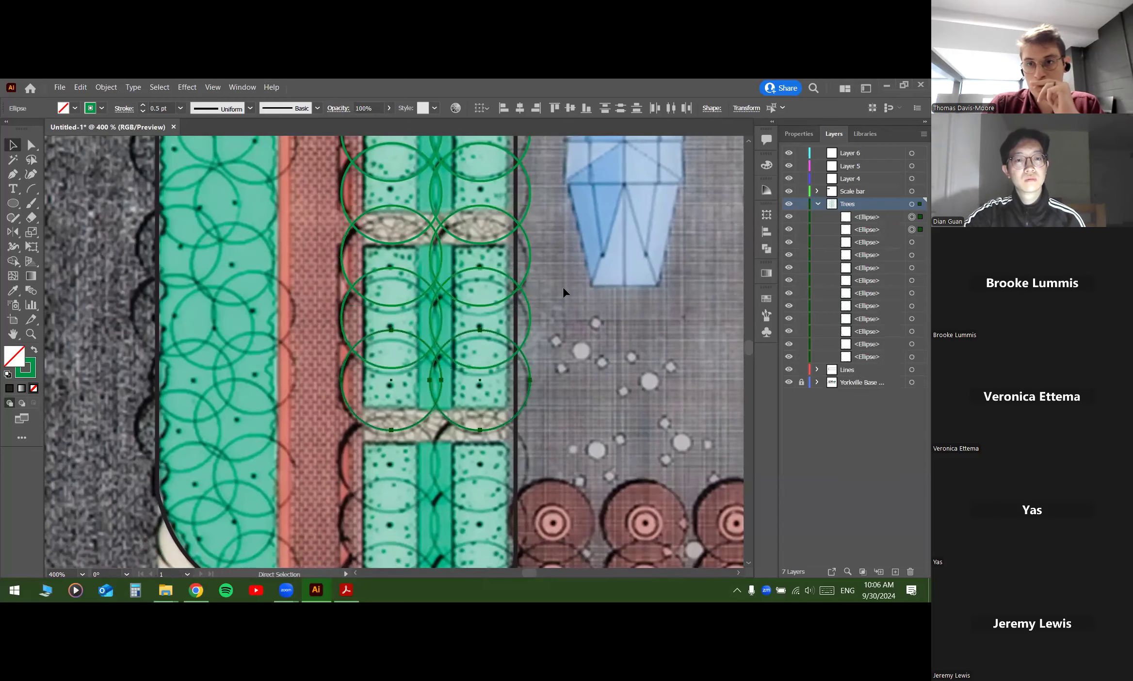
{"action": "scroll", "coordinate": [573, 243], "scroll_direction": "down", "scroll_amount": 4}
{"action": "key", "text": "ctrl+d"}
{"action": "key", "text": "ctrl+d"}
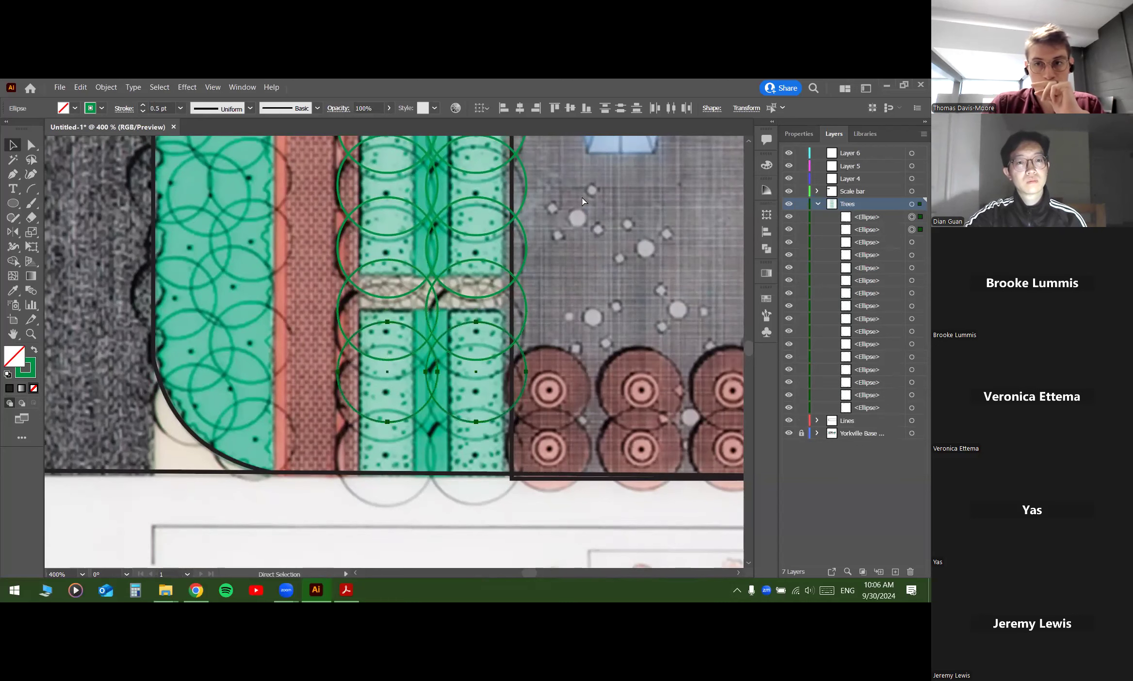
Step: Move the four rows of circles from the second bed down slightly to match the underlying tree outlines
{"action": "key", "text": "v"}
{"action": "scroll", "coordinate": [575, 202], "scroll_direction": "down", "scroll_amount": 1}
{"action": "scroll", "coordinate": [573, 199], "scroll_direction": "down", "scroll_amount": 1}
{"action": "left_click_drag", "start_coordinate": [573, 199], "coordinate": [601, 291]}
{"action": "scroll", "coordinate": [506, 286], "scroll_direction": "up", "scroll_amount": 2}
{"action": "left_click_drag", "start_coordinate": [585, 339], "coordinate": [570, 276]}
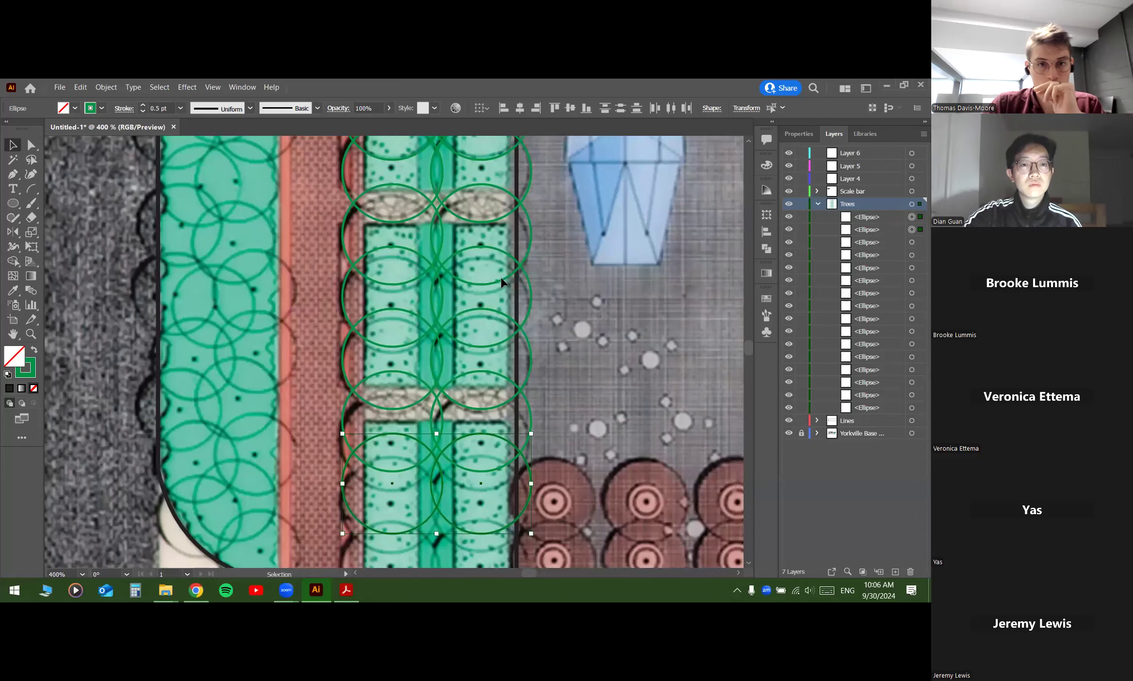
{"action": "left_click_drag", "start_coordinate": [353, 369], "coordinate": [555, 283]}
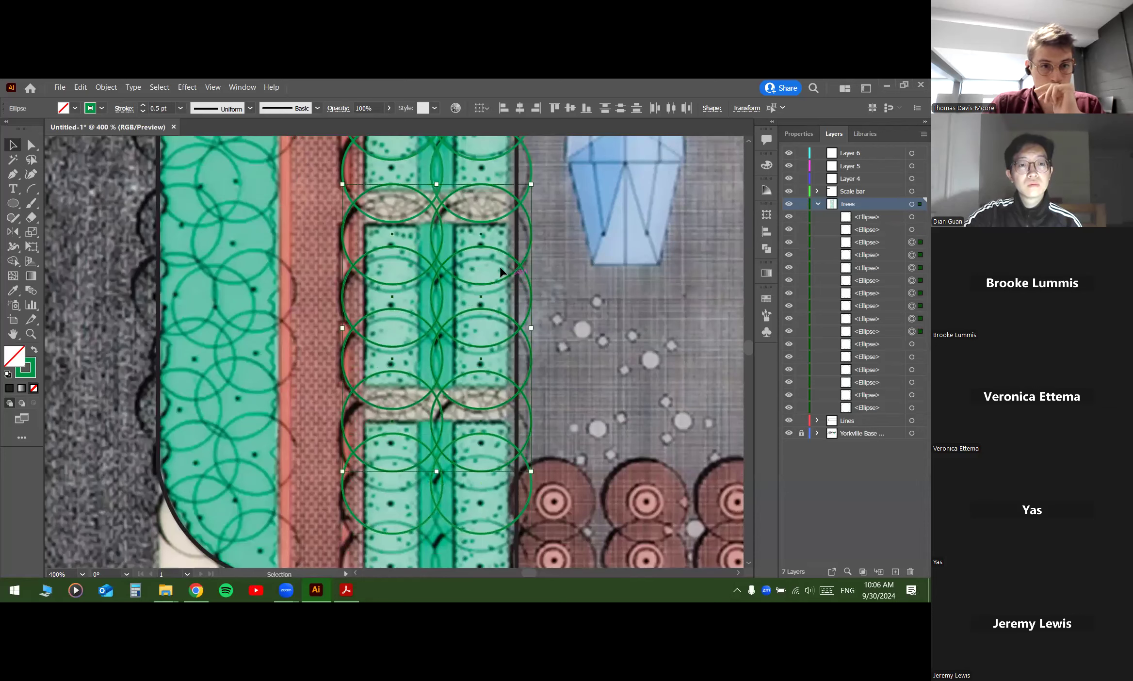
{"action": "left_click_drag", "start_coordinate": [492, 258], "coordinate": [491, 271]}
{"action": "left_click", "coordinate": [567, 262]}
Step: Nudge the circle rows over the lowest bed down to line up with the traced trees, and deselect them
{"action": "scroll", "coordinate": [572, 264], "scroll_direction": "down", "scroll_amount": 4}
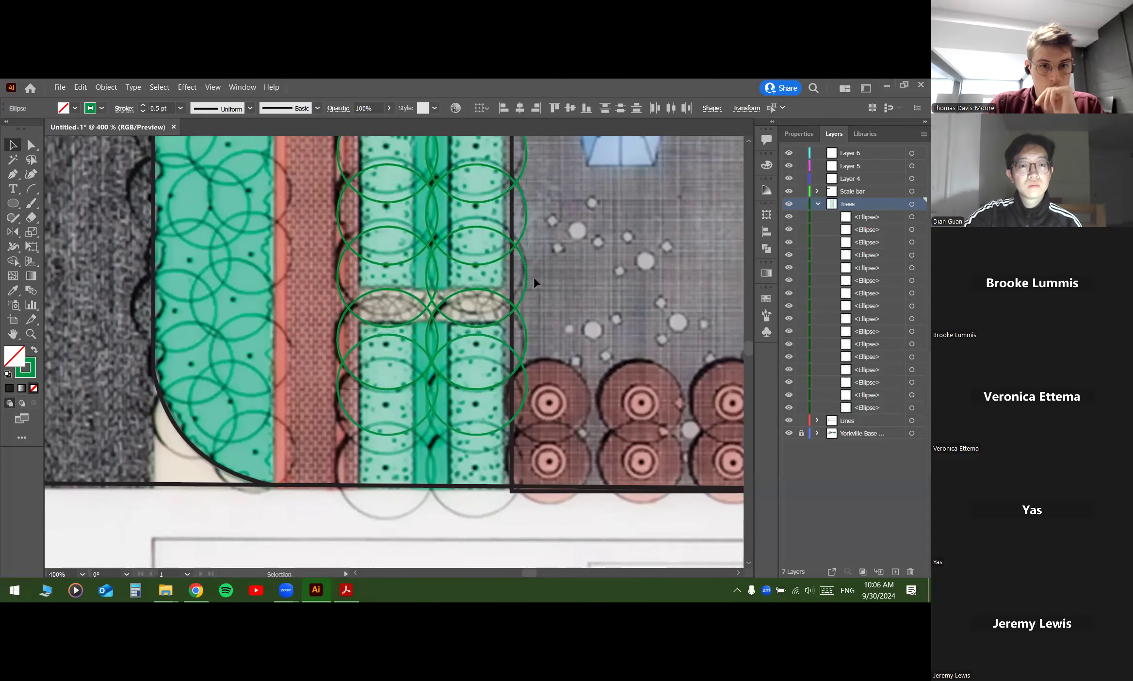
{"action": "left_click_drag", "start_coordinate": [518, 247], "coordinate": [518, 246]}
{"action": "left_click", "coordinate": [544, 246]}
{"action": "scroll", "coordinate": [533, 270], "scroll_direction": "down", "scroll_amount": 3}
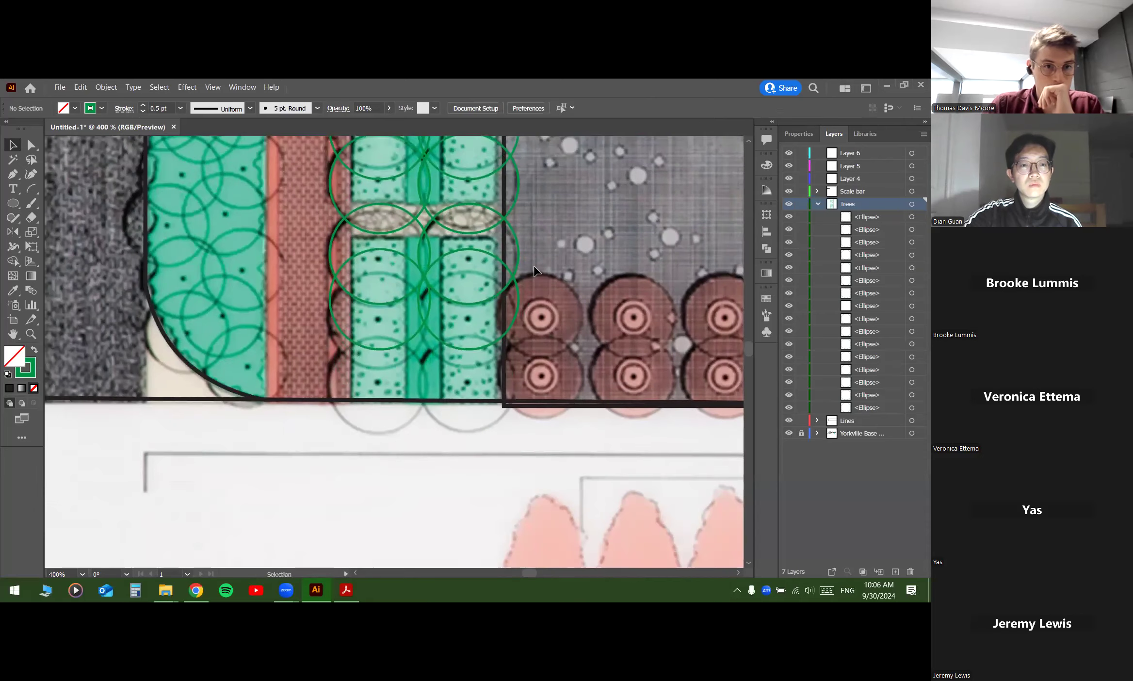
{"action": "left_click_drag", "start_coordinate": [500, 260], "coordinate": [500, 264]}
{"action": "left_click", "coordinate": [549, 311]}
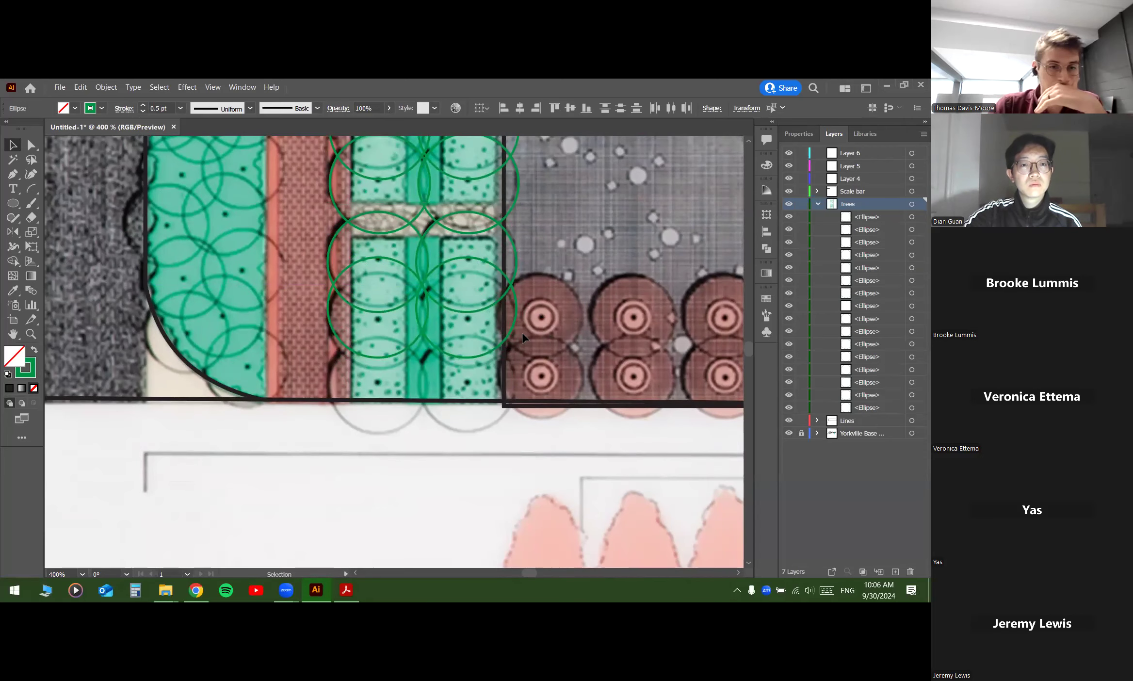
Step: Move both circles of the lowest row down about 0.12 cm onto their tree centres and deselect them
{"action": "left_click_drag", "start_coordinate": [510, 331], "coordinate": [509, 343]}
{"action": "left_click_drag", "start_coordinate": [392, 359], "coordinate": [392, 370]}
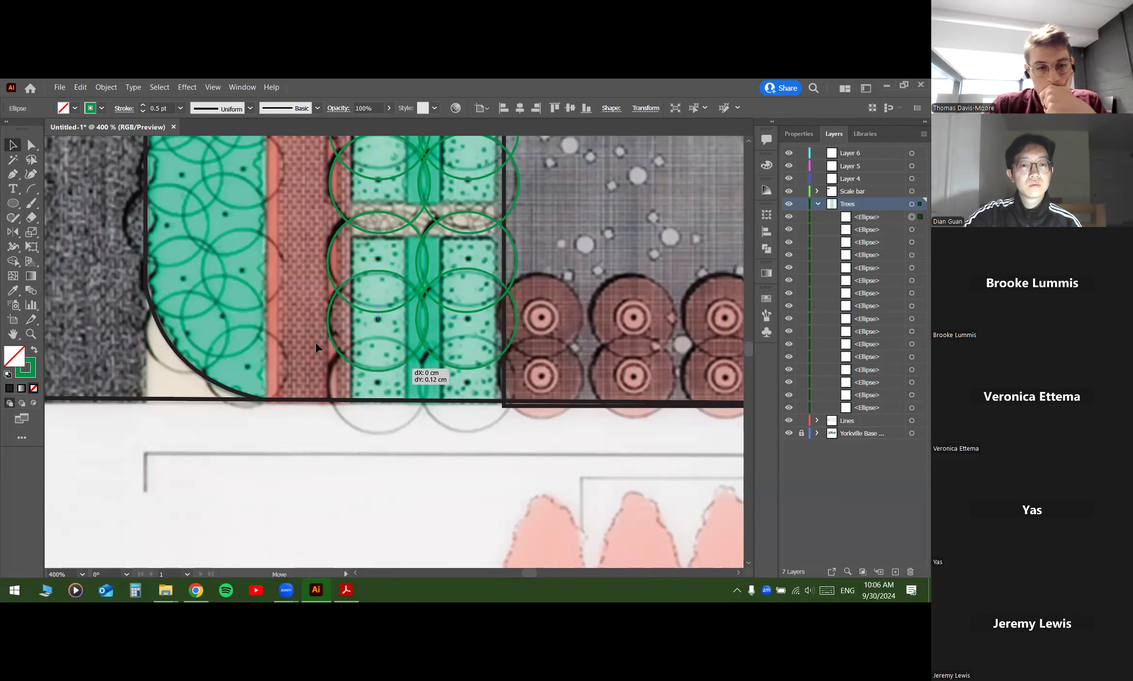
{"action": "left_click_drag", "start_coordinate": [317, 347], "coordinate": [315, 346]}
{"action": "left_click", "coordinate": [296, 332]}
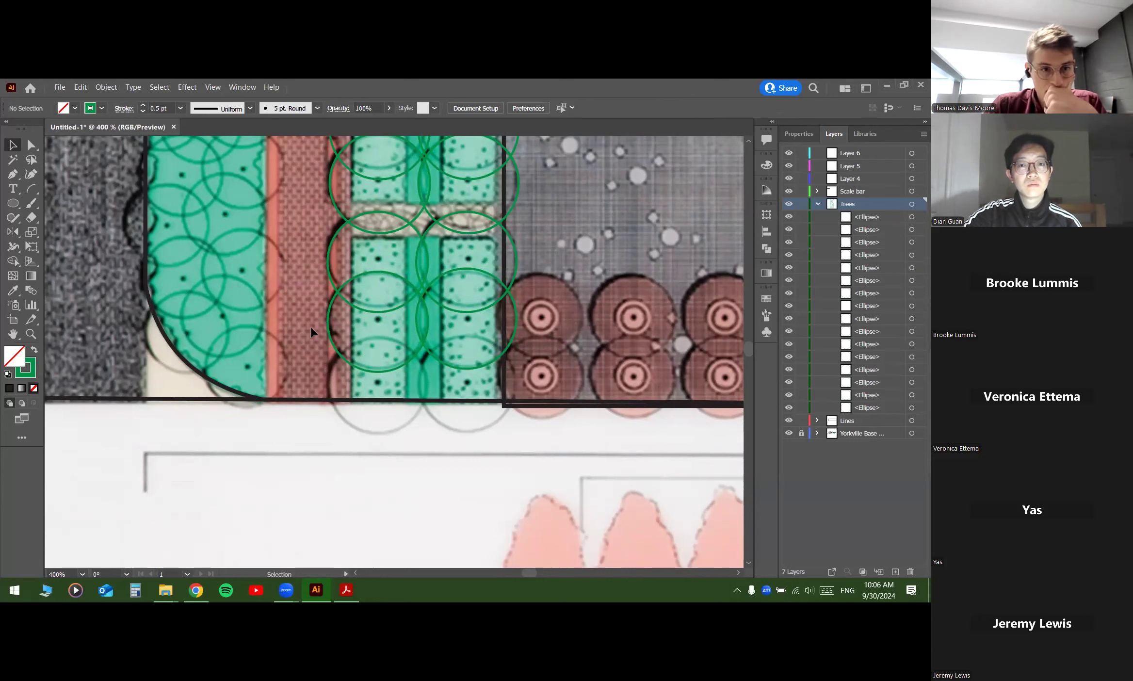
Step: Duplicate the lowest circle pair down onto the last trees overlapping the plan's lower edge, deselect and check the double row
{"action": "left_click", "coordinate": [392, 360]}
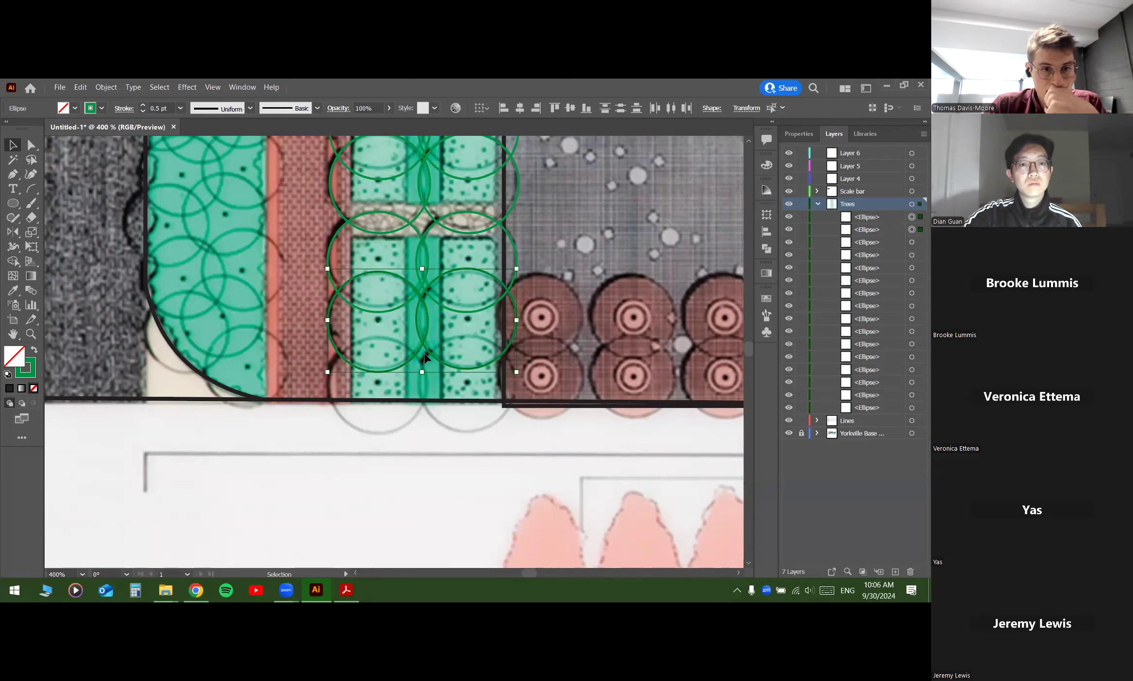
{"action": "left_click_drag", "start_coordinate": [429, 322], "coordinate": [429, 387]}
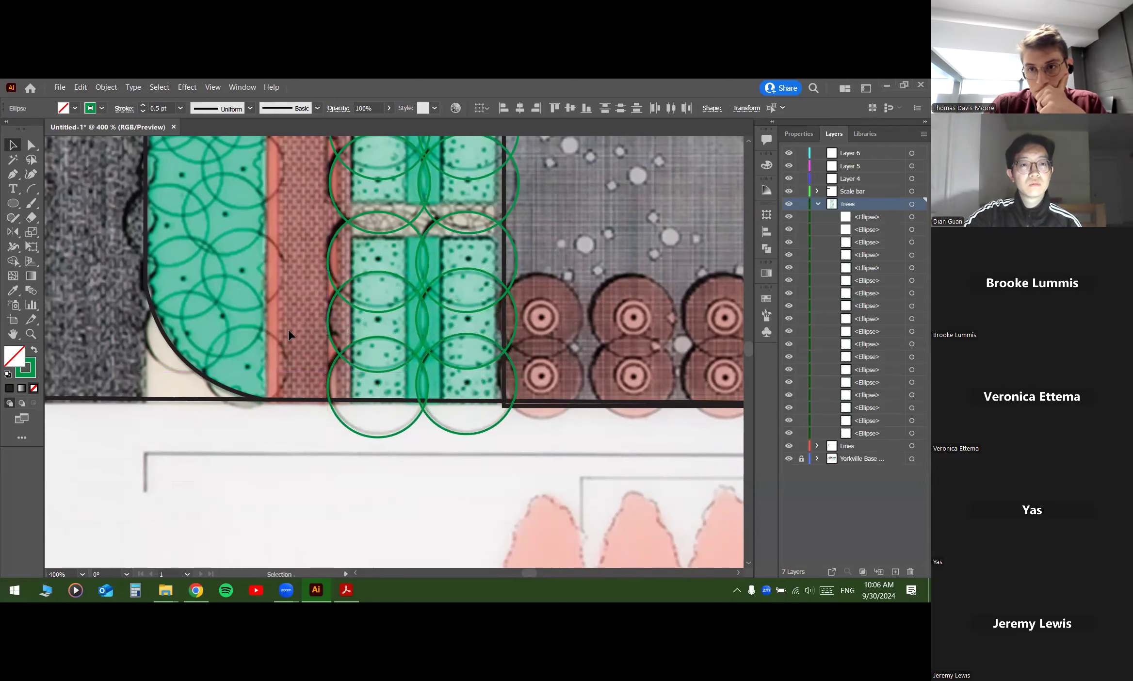
{"action": "left_click", "coordinate": [298, 339]}
{"action": "scroll", "coordinate": [298, 339], "scroll_direction": "down", "scroll_amount": 2}
{"action": "scroll", "coordinate": [340, 223], "scroll_direction": "up", "scroll_amount": 4}
{"action": "scroll", "coordinate": [340, 221], "scroll_direction": "up", "scroll_amount": 4}
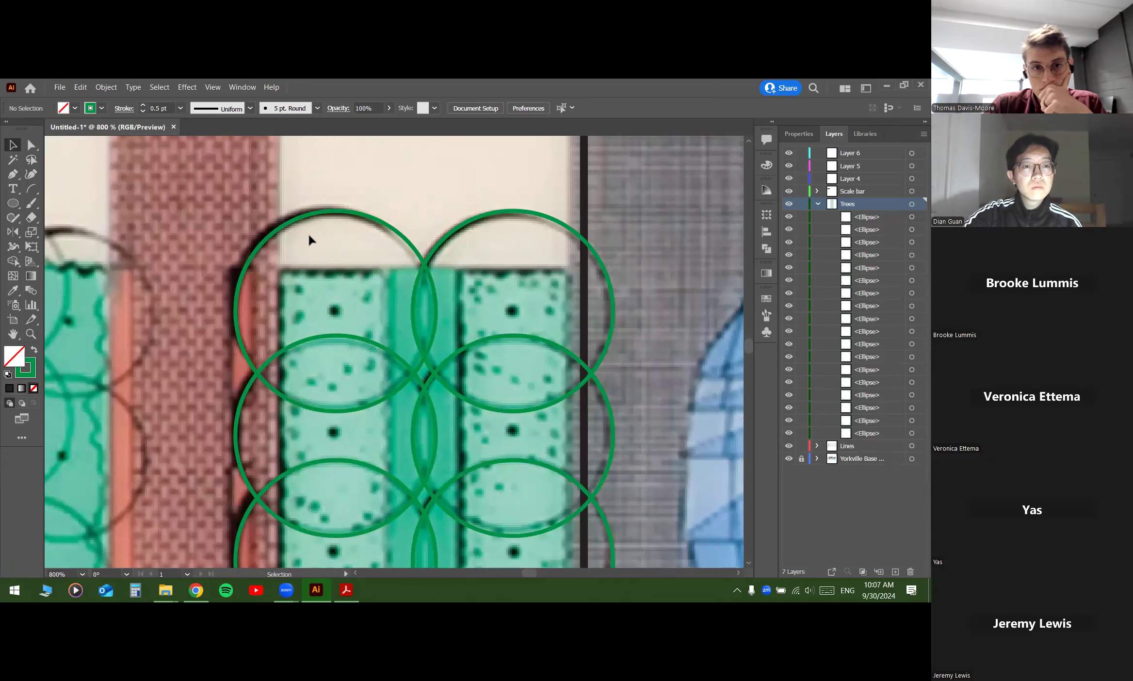
{"action": "scroll", "coordinate": [305, 237], "scroll_direction": "down", "scroll_amount": 2}
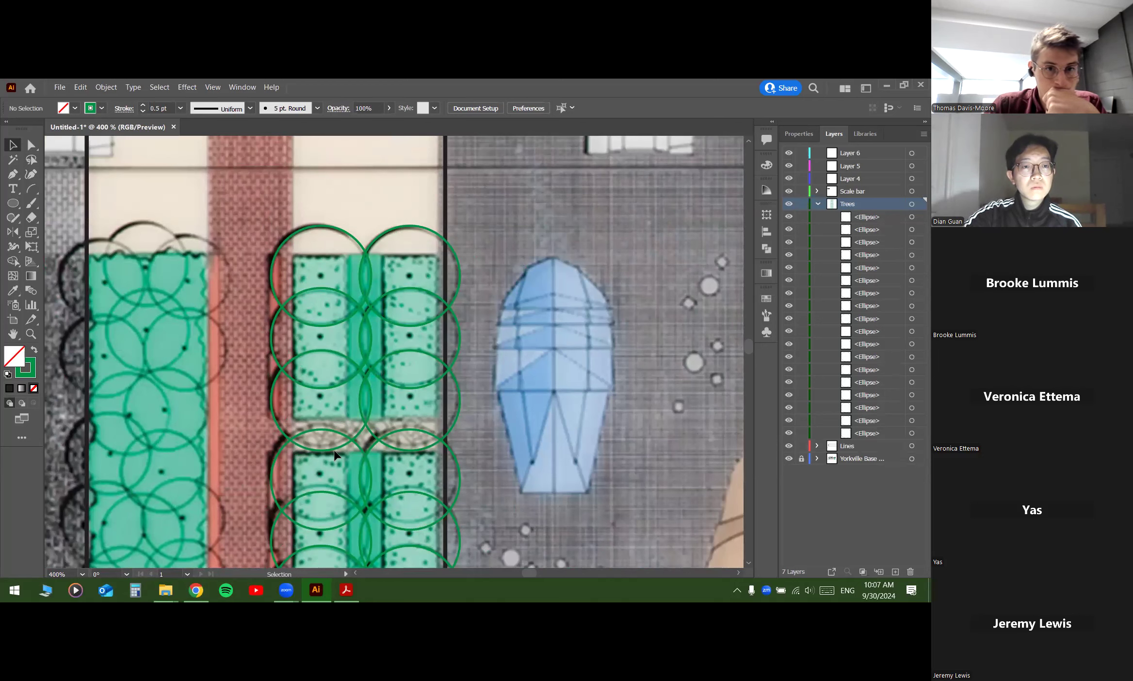
Step: Switch to Chrome, open thenounproject.com and activate its icon search field
{"action": "left_click", "coordinate": [198, 590]}
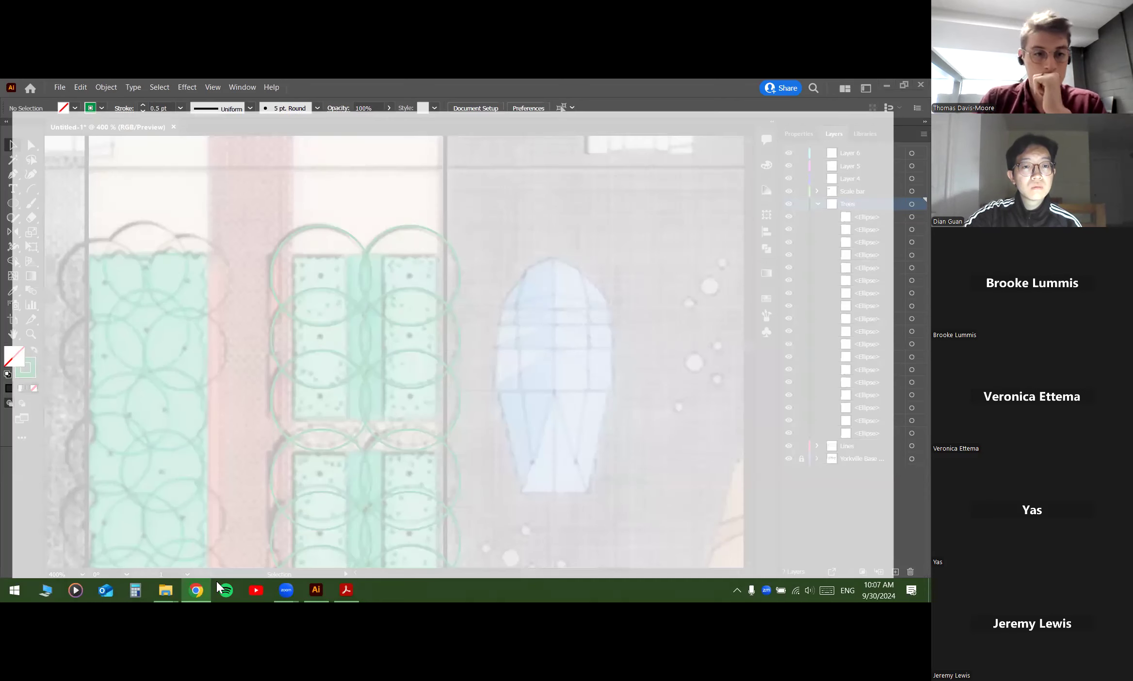
{"action": "left_click", "coordinate": [242, 123]}
{"action": "type", "text": "th"}
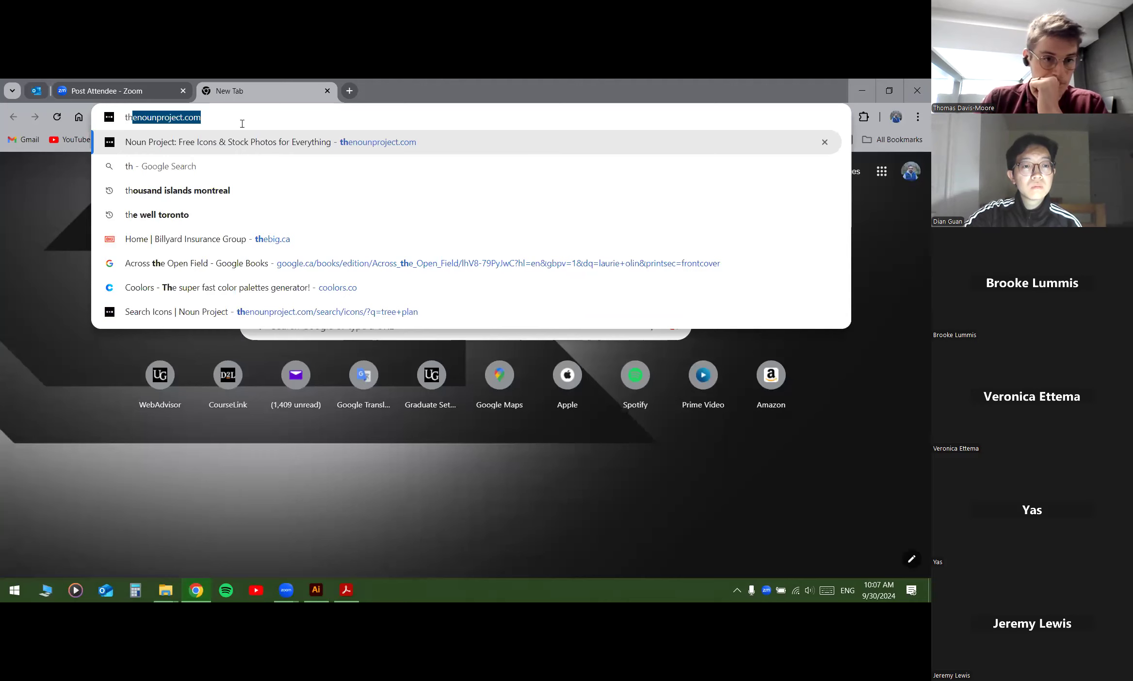
{"action": "type", "text": "e"}
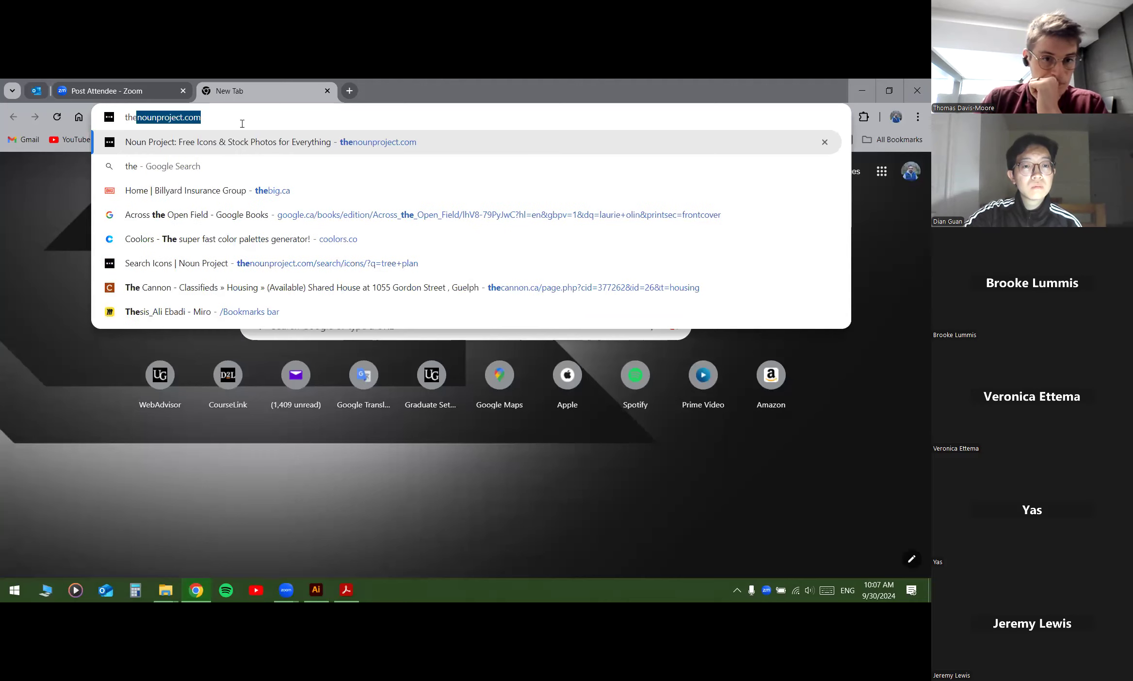
{"action": "type", "text": "nounproject.com"}
{"action": "key", "text": "Return"}
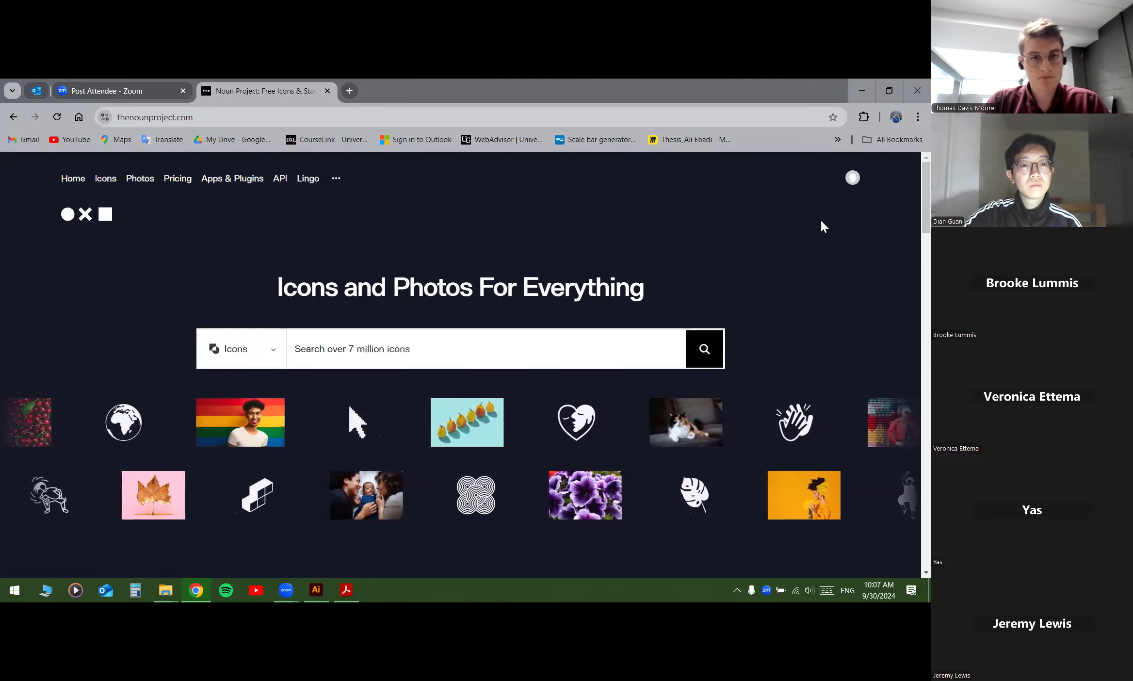
{"action": "left_click", "coordinate": [387, 349]}
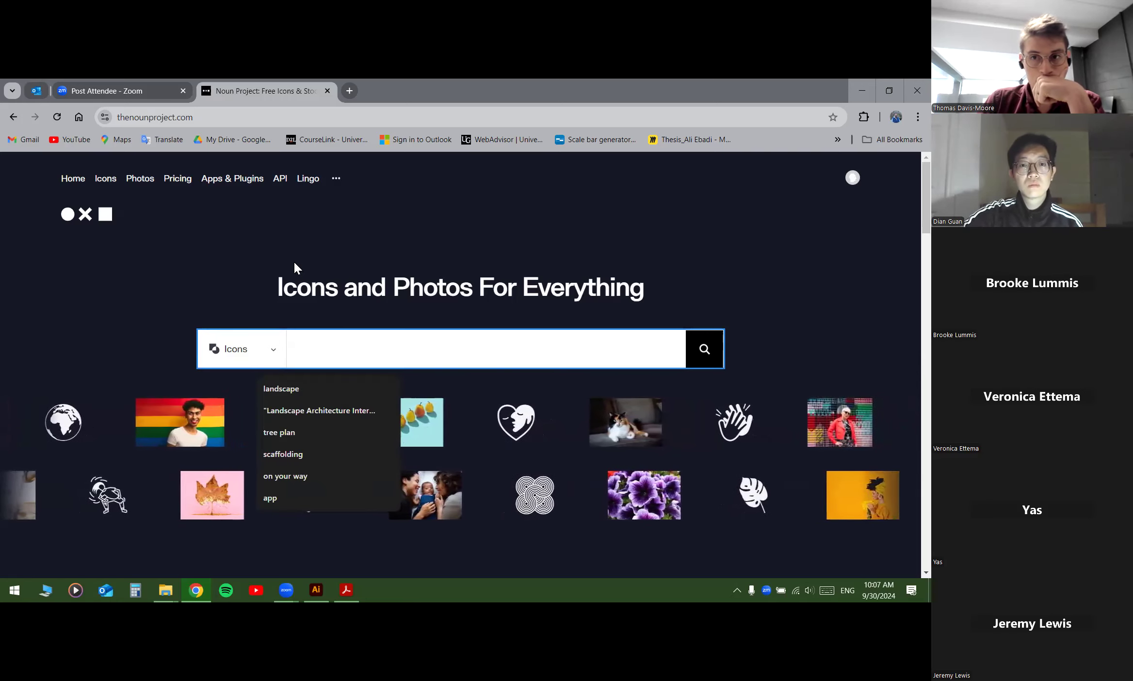
Step: Search the icons for "tree" and look through the results for plan-view trees
{"action": "type", "text": "tree"}
{"action": "key", "text": "Return"}
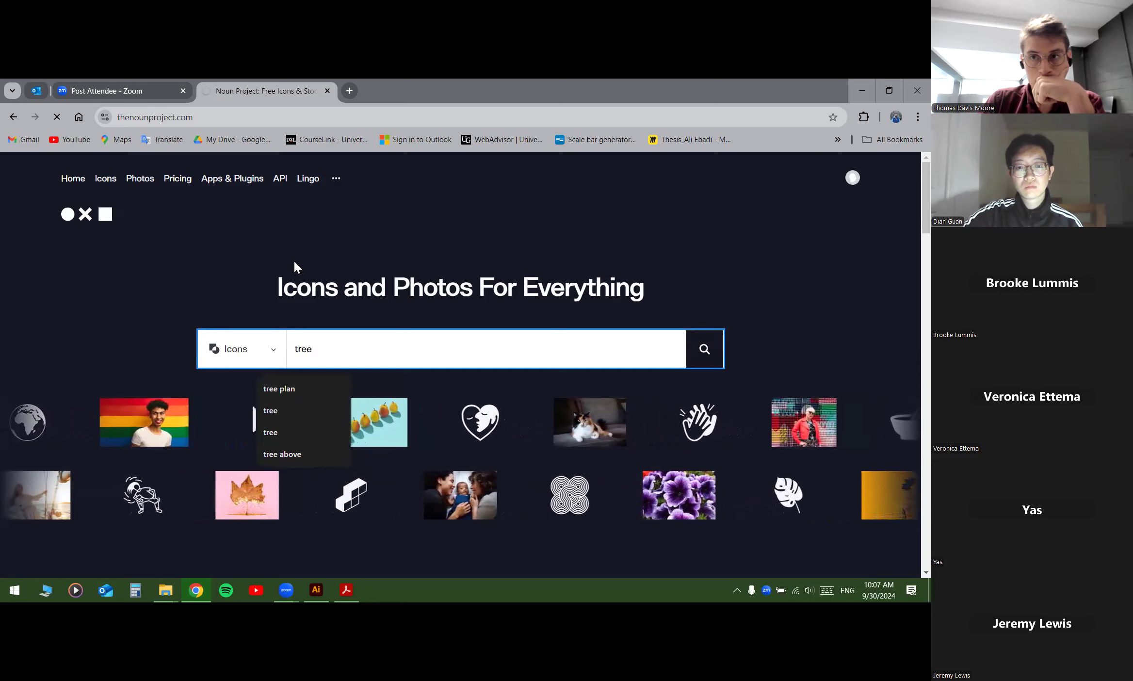
{"action": "scroll", "coordinate": [419, 269], "scroll_direction": "down", "scroll_amount": 2}
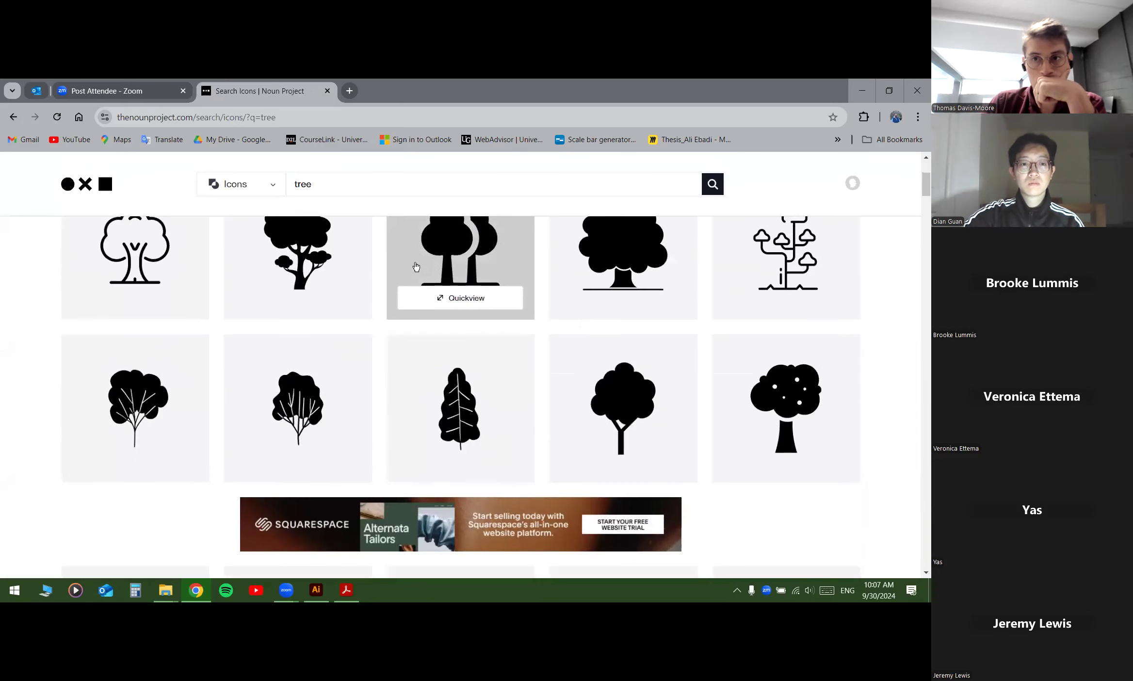
{"action": "scroll", "coordinate": [421, 296], "scroll_direction": "up", "scroll_amount": 2}
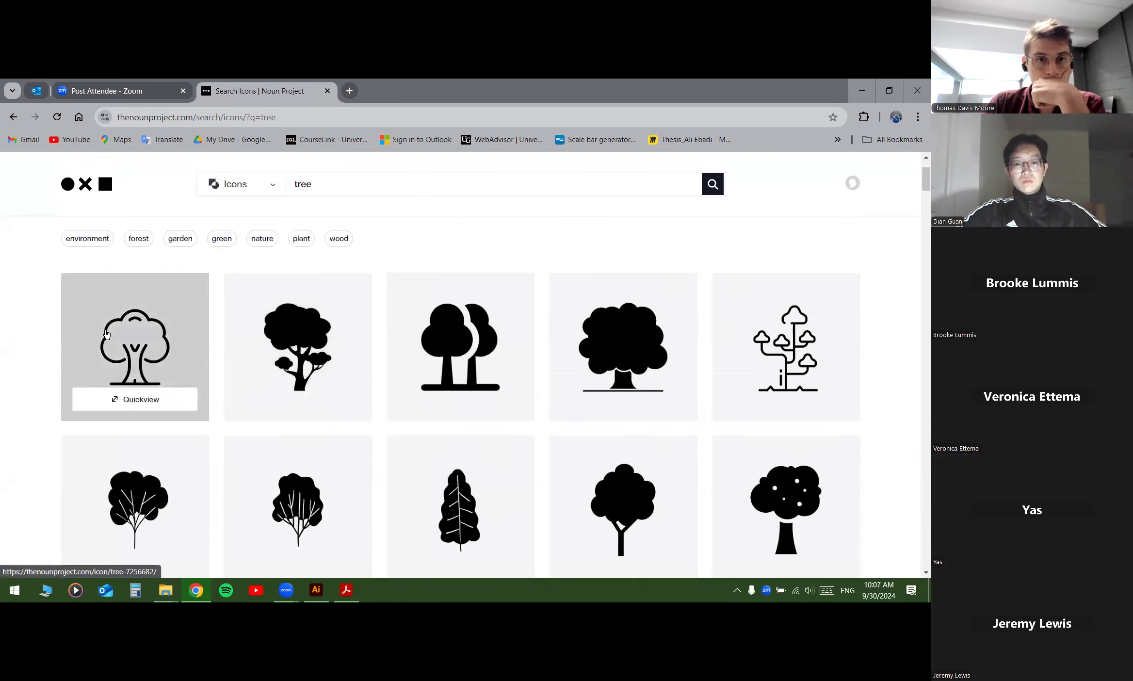
{"action": "scroll", "coordinate": [108, 334], "scroll_direction": "down", "scroll_amount": 3}
{"action": "scroll", "coordinate": [122, 337], "scroll_direction": "down", "scroll_amount": 5}
{"action": "scroll", "coordinate": [124, 338], "scroll_direction": "up", "scroll_amount": 10}
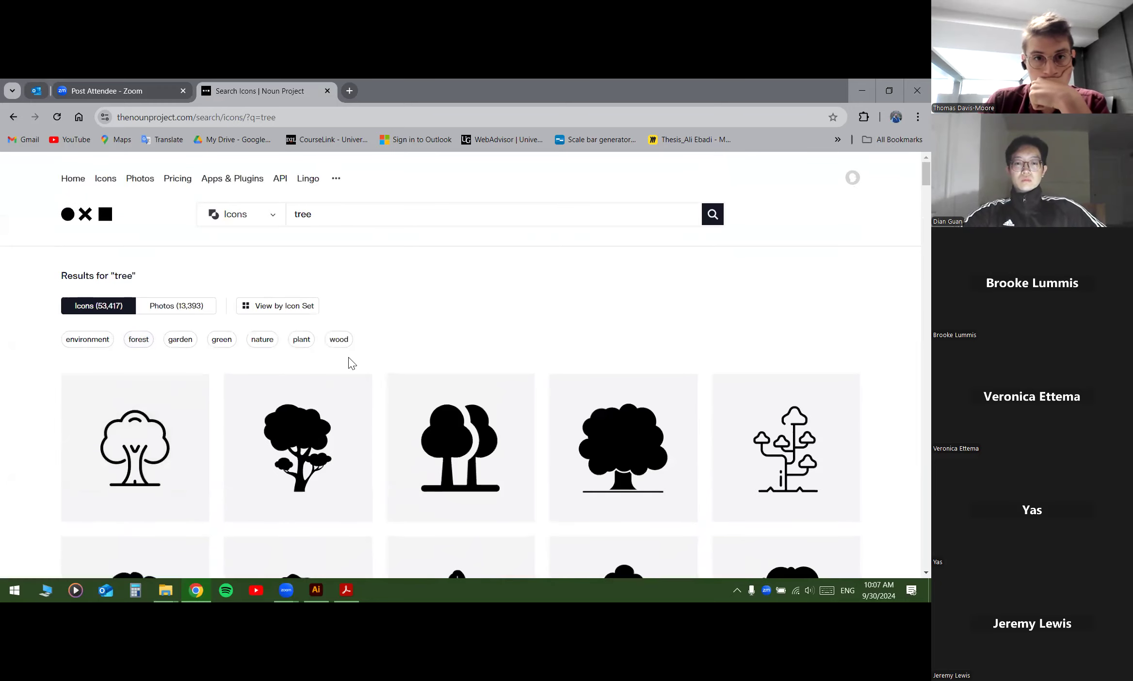
{"action": "scroll", "coordinate": [440, 316], "scroll_direction": "down", "scroll_amount": 5}
{"action": "scroll", "coordinate": [437, 316], "scroll_direction": "up", "scroll_amount": 5}
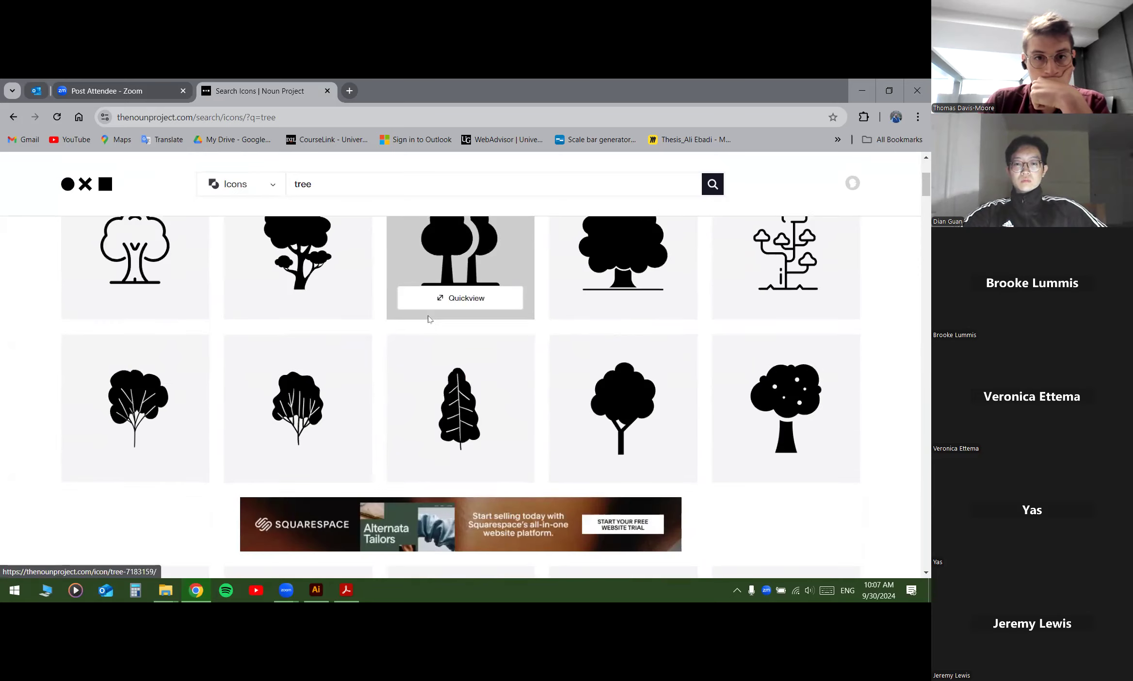
Step: Search the icons for "tree above", and open the SVJ files folder of Illustrator_Tutor in File Explorer before returning to Chrome
{"action": "left_click", "coordinate": [344, 220]}
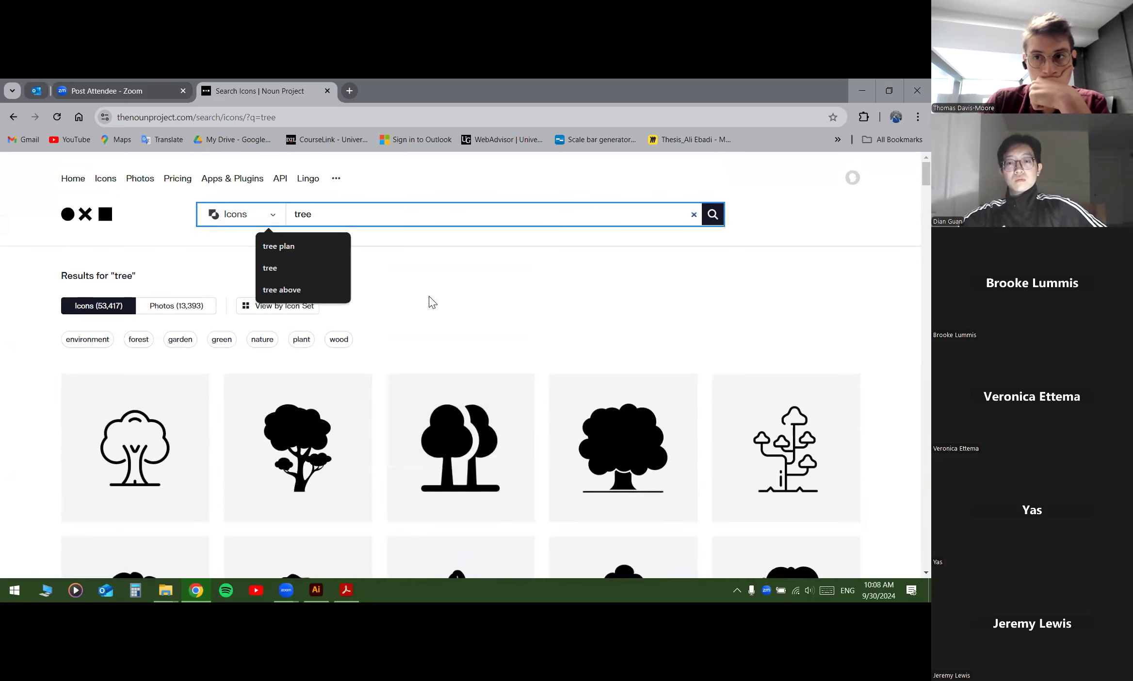
{"action": "type", "text": "above"}
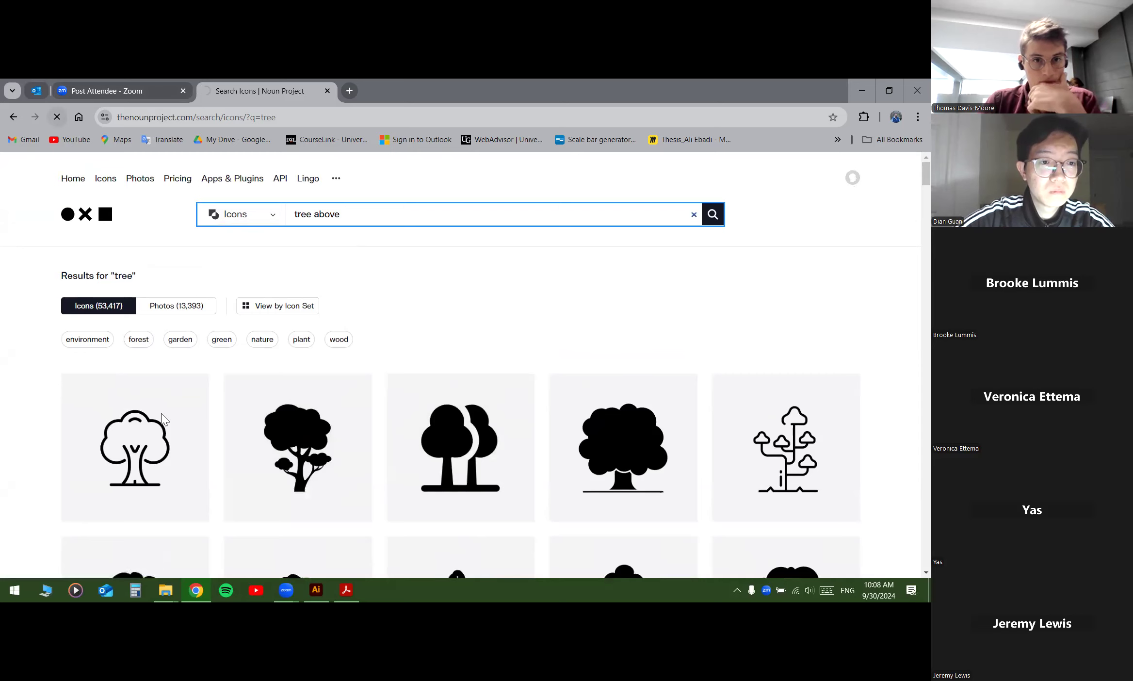
{"action": "left_click", "coordinate": [165, 589]}
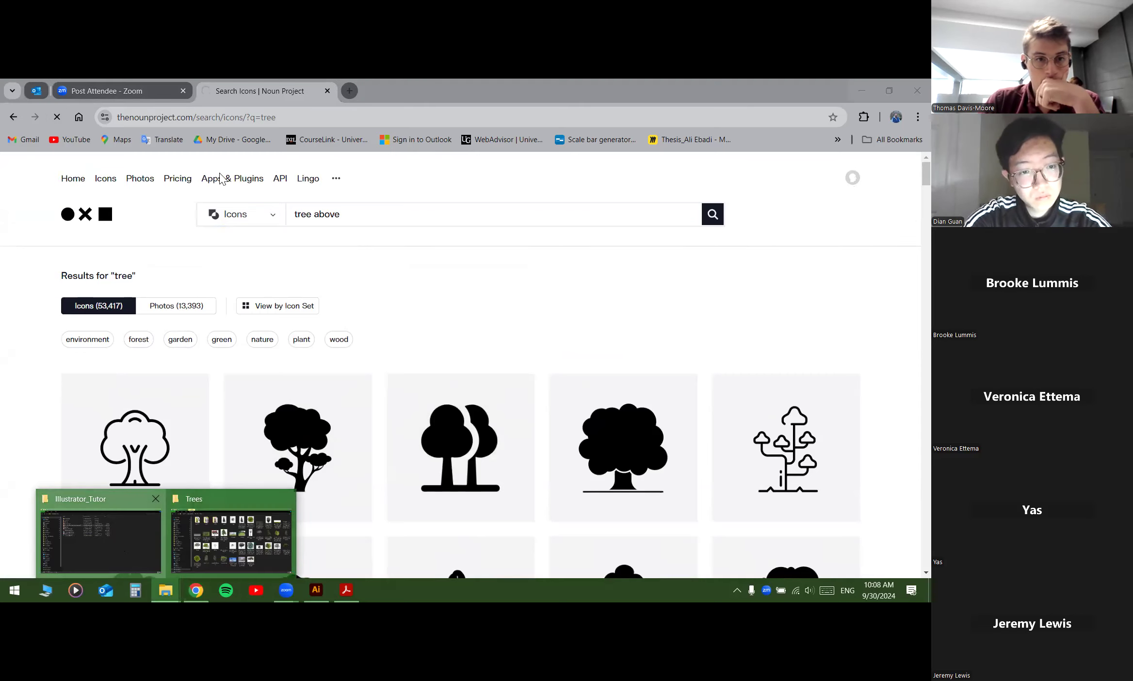
{"action": "left_click", "coordinate": [117, 544]}
{"action": "double_click", "coordinate": [221, 181]}
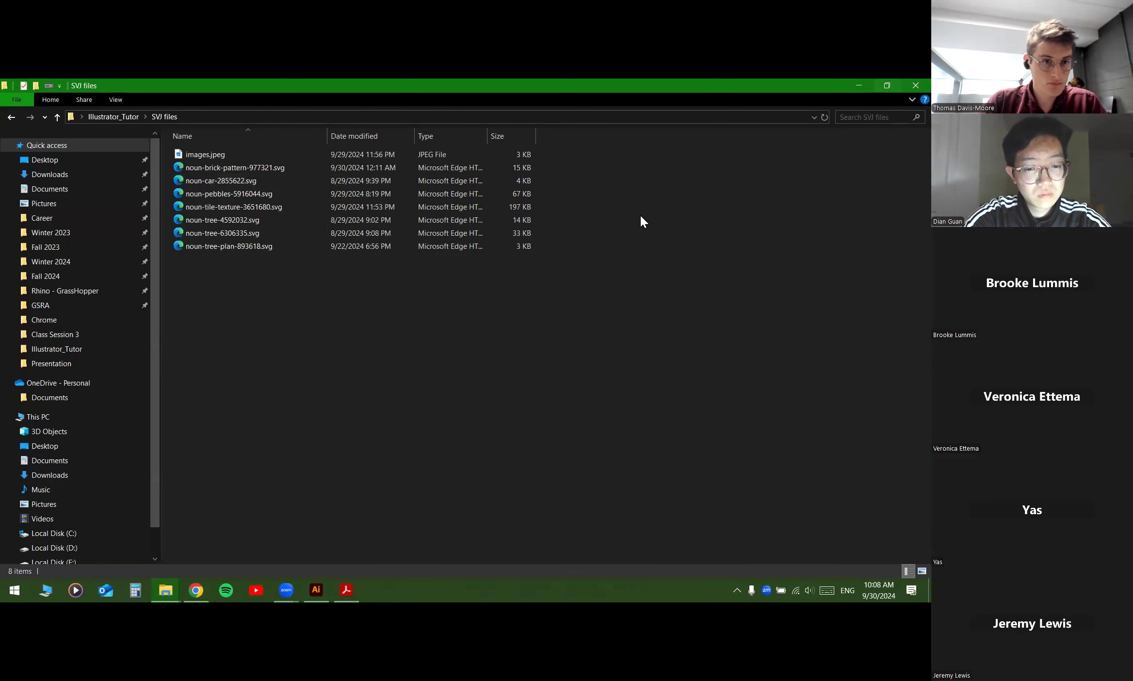
{"action": "key", "text": "alt+Tab"}
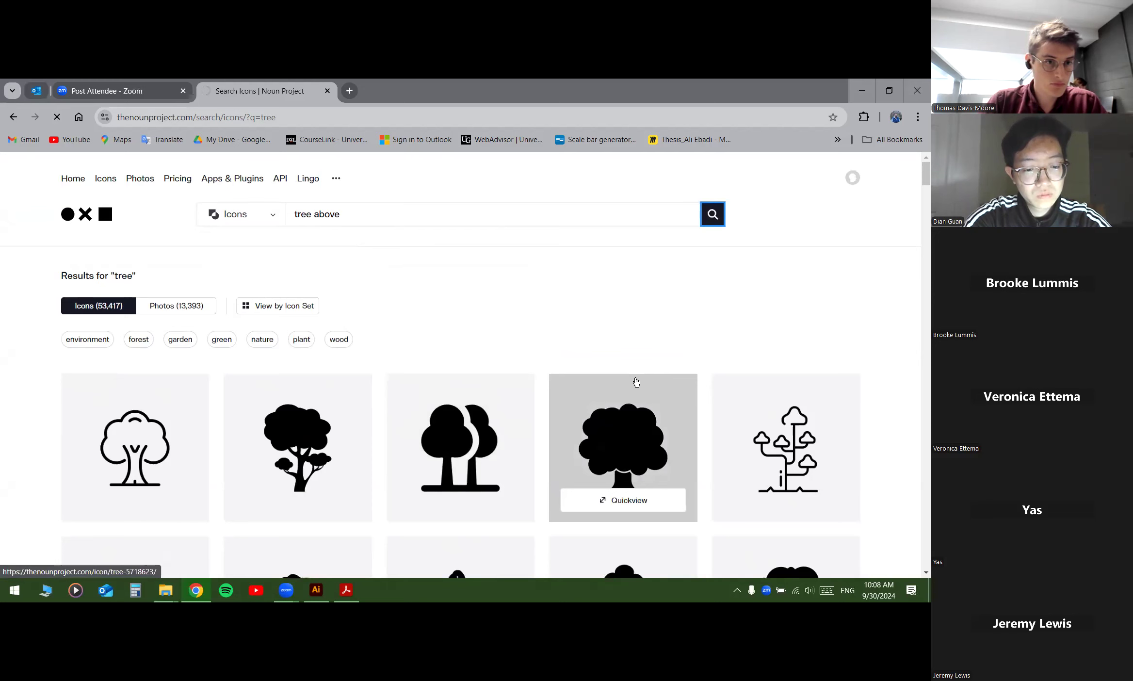
Step: Examine the plan-view tree symbols among the "tree above" results down to the end of the list
{"action": "scroll", "coordinate": [109, 314], "scroll_direction": "down", "scroll_amount": 2}
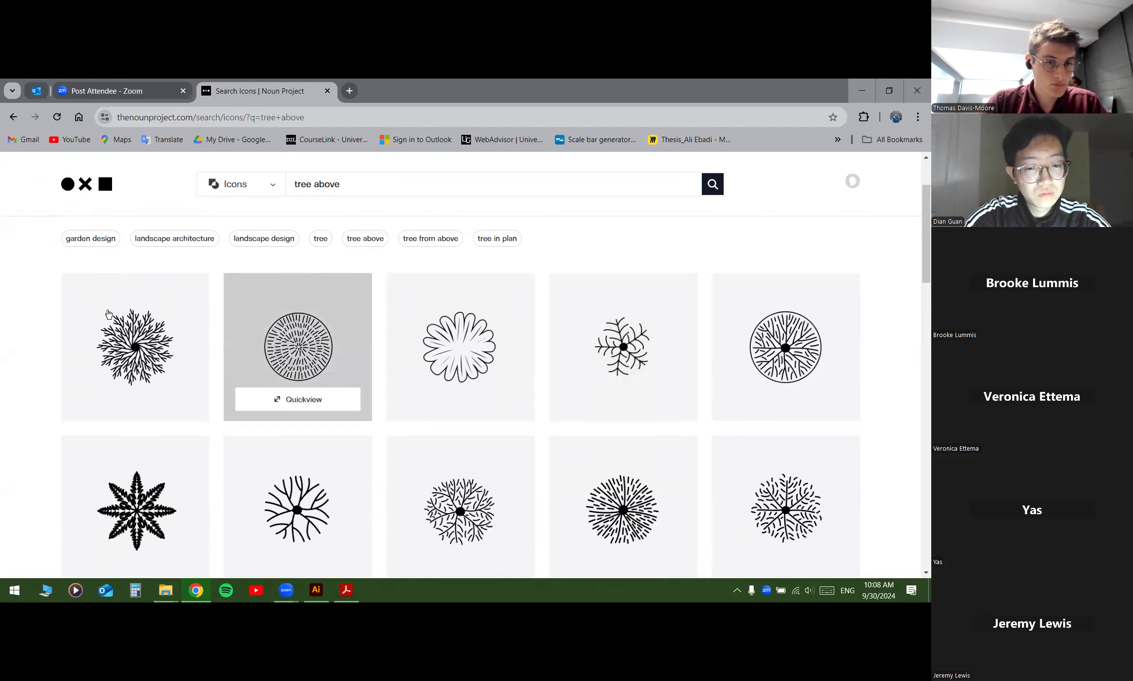
{"action": "scroll", "coordinate": [109, 314], "scroll_direction": "down", "scroll_amount": 2}
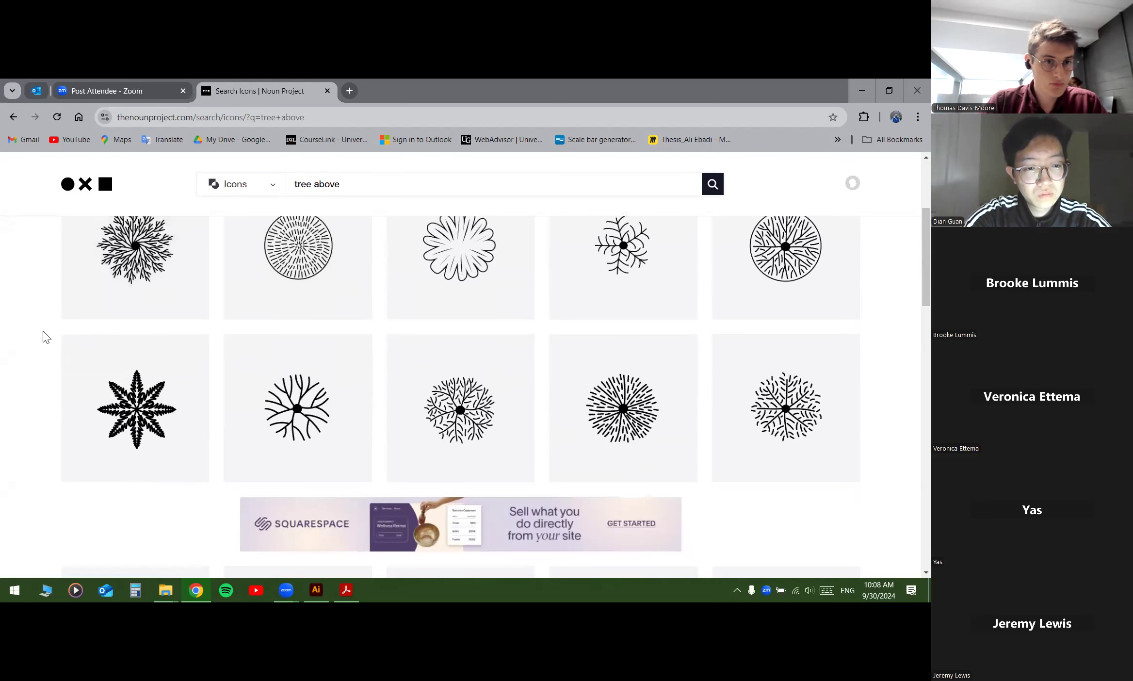
{"action": "scroll", "coordinate": [49, 339], "scroll_direction": "down", "scroll_amount": 7}
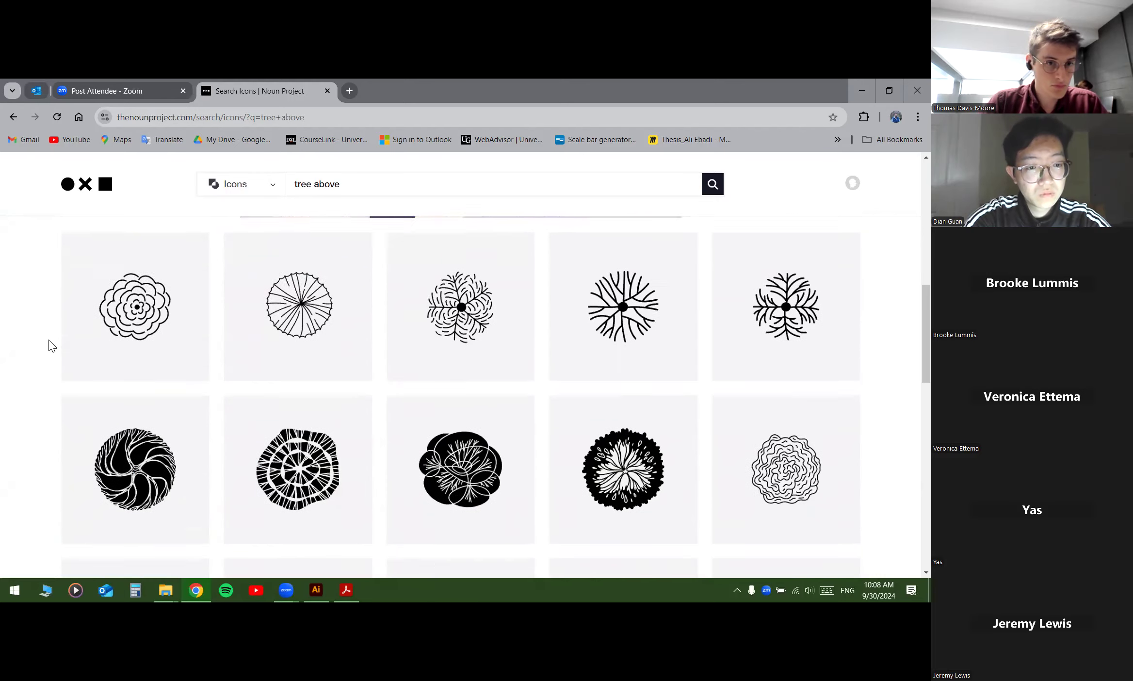
{"action": "scroll", "coordinate": [49, 346], "scroll_direction": "up", "scroll_amount": 10}
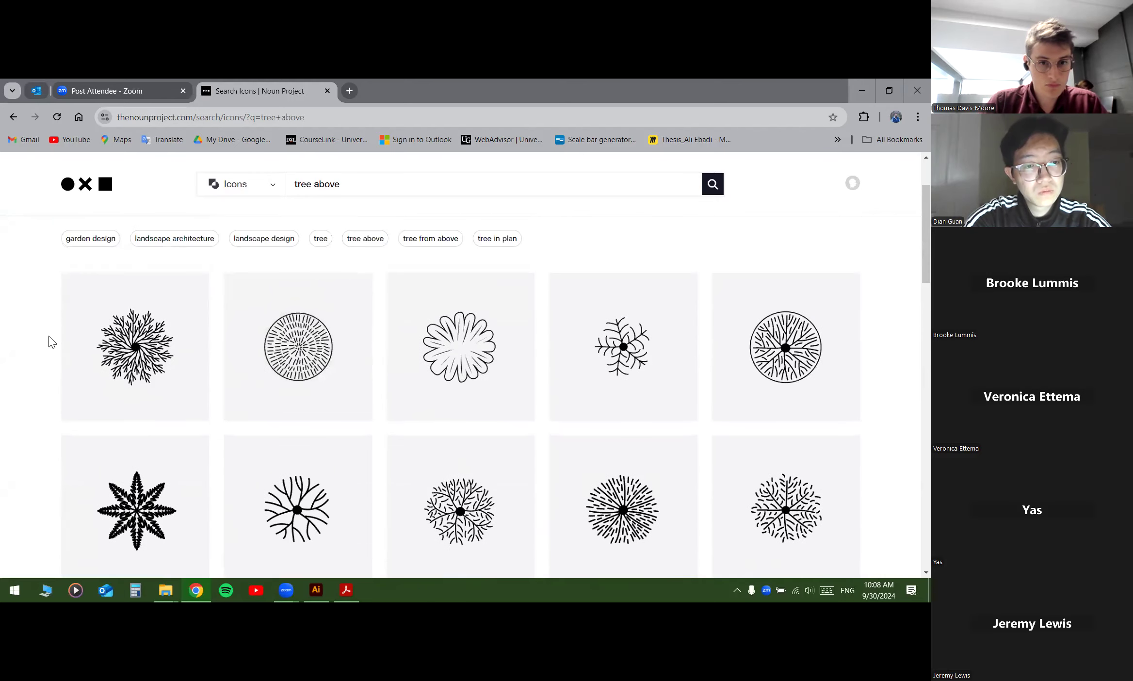
{"action": "scroll", "coordinate": [39, 332], "scroll_direction": "down", "scroll_amount": 10}
{"action": "scroll", "coordinate": [34, 330], "scroll_direction": "up", "scroll_amount": 3}
{"action": "scroll", "coordinate": [32, 330], "scroll_direction": "down", "scroll_amount": 6}
{"action": "scroll", "coordinate": [30, 328], "scroll_direction": "up", "scroll_amount": 4}
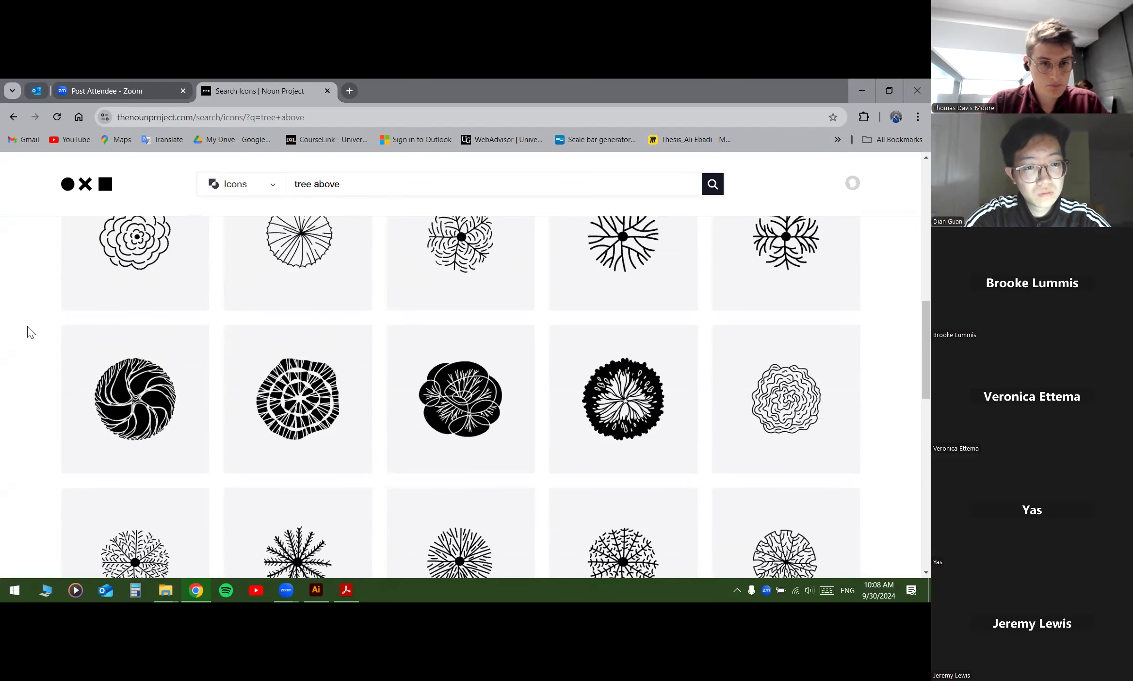
{"action": "scroll", "coordinate": [29, 335], "scroll_direction": "down", "scroll_amount": 10}
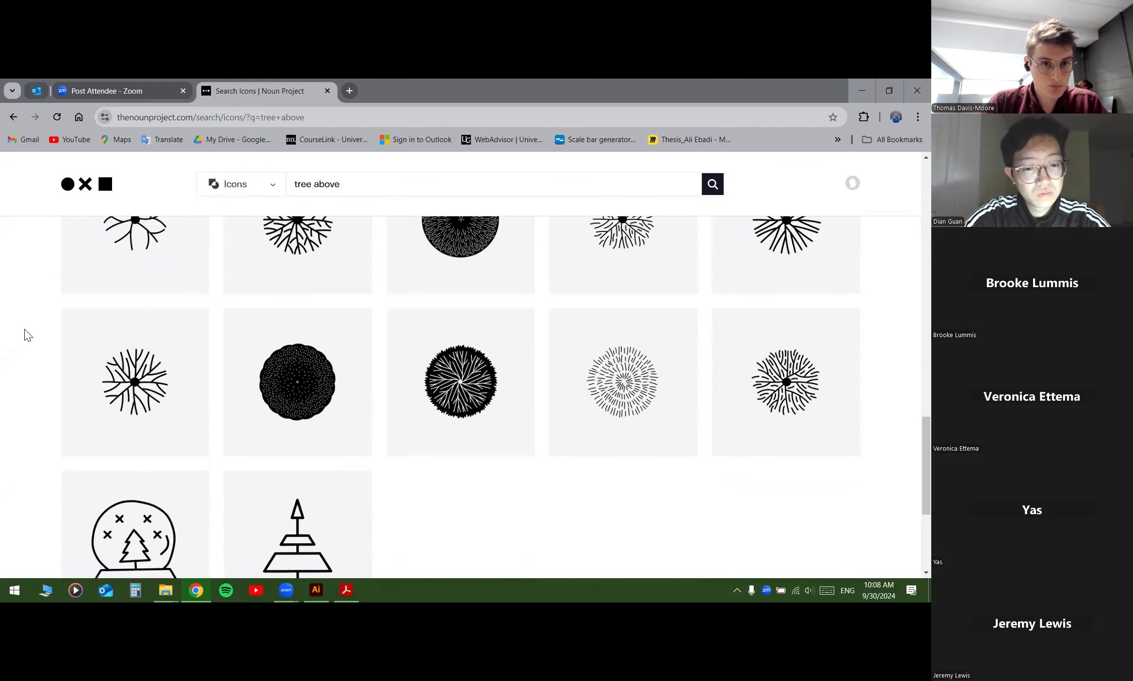
{"action": "scroll", "coordinate": [26, 338], "scroll_direction": "down", "scroll_amount": 2}
{"action": "scroll", "coordinate": [25, 338], "scroll_direction": "up", "scroll_amount": 8}
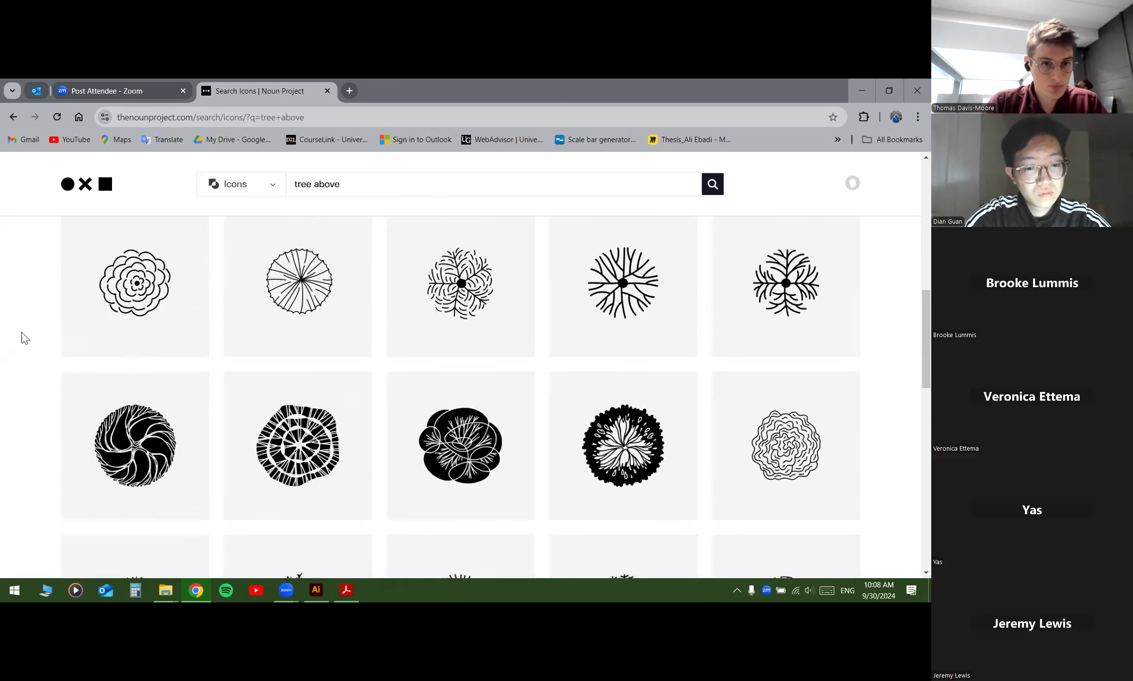
Step: Open the round scalloped tree icon with radiating lines, choose the $0 Attribution required option and start its download
{"action": "left_click", "coordinate": [296, 316]}
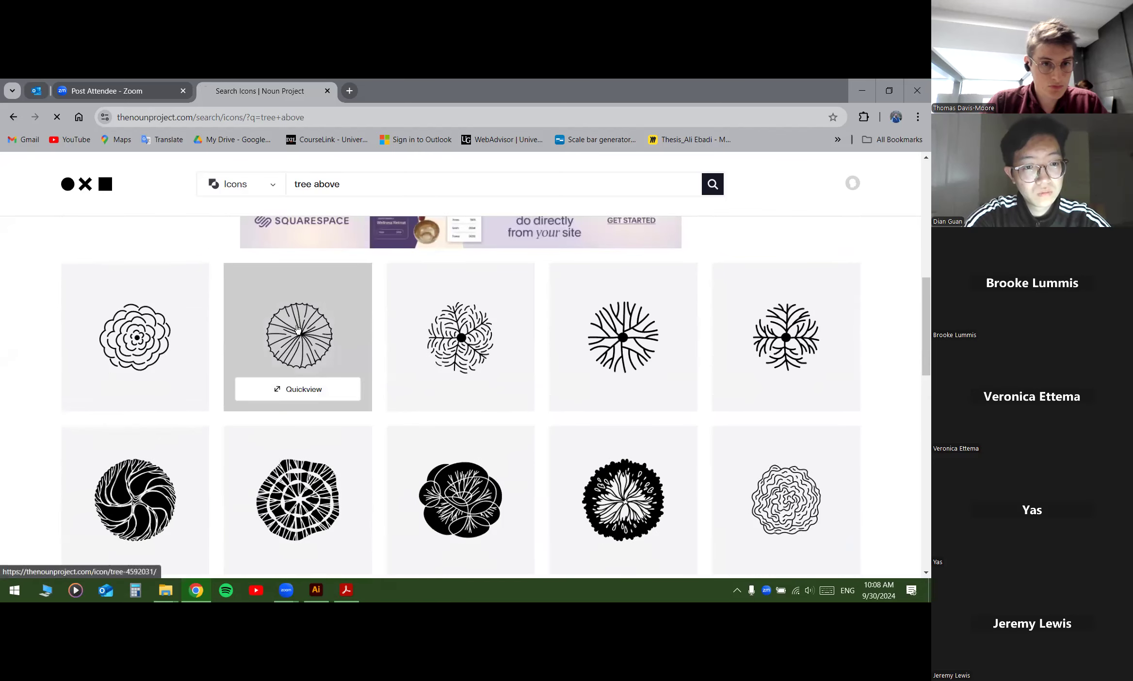
{"action": "scroll", "coordinate": [788, 283], "scroll_direction": "down", "scroll_amount": 2}
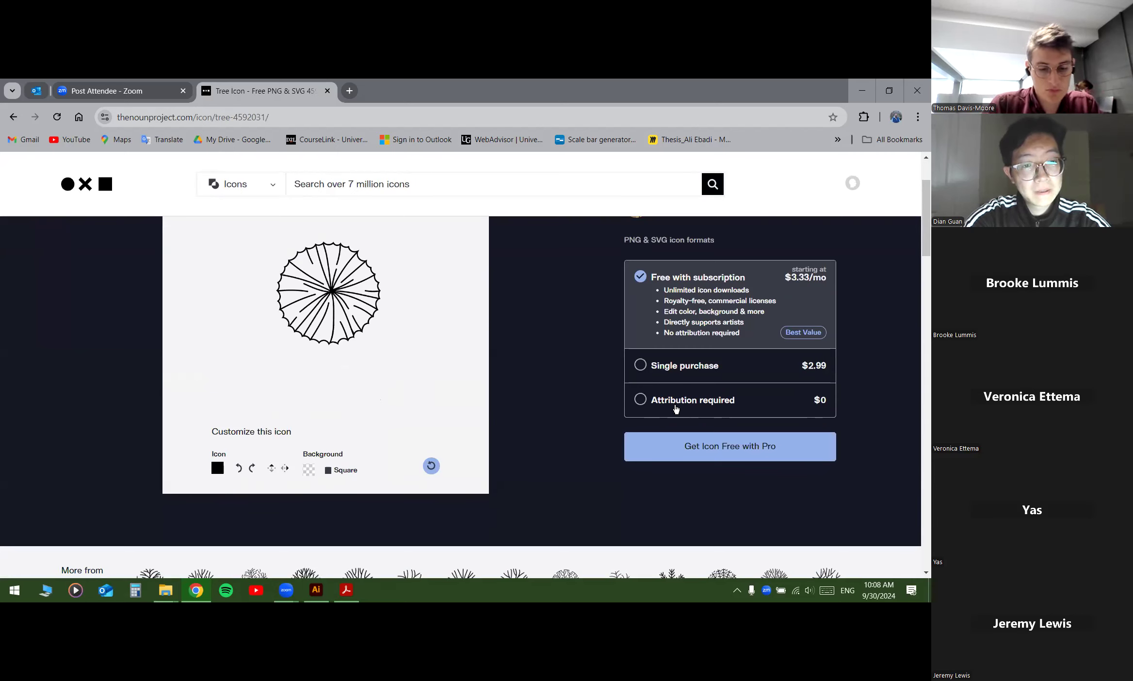
{"action": "left_click", "coordinate": [694, 407]}
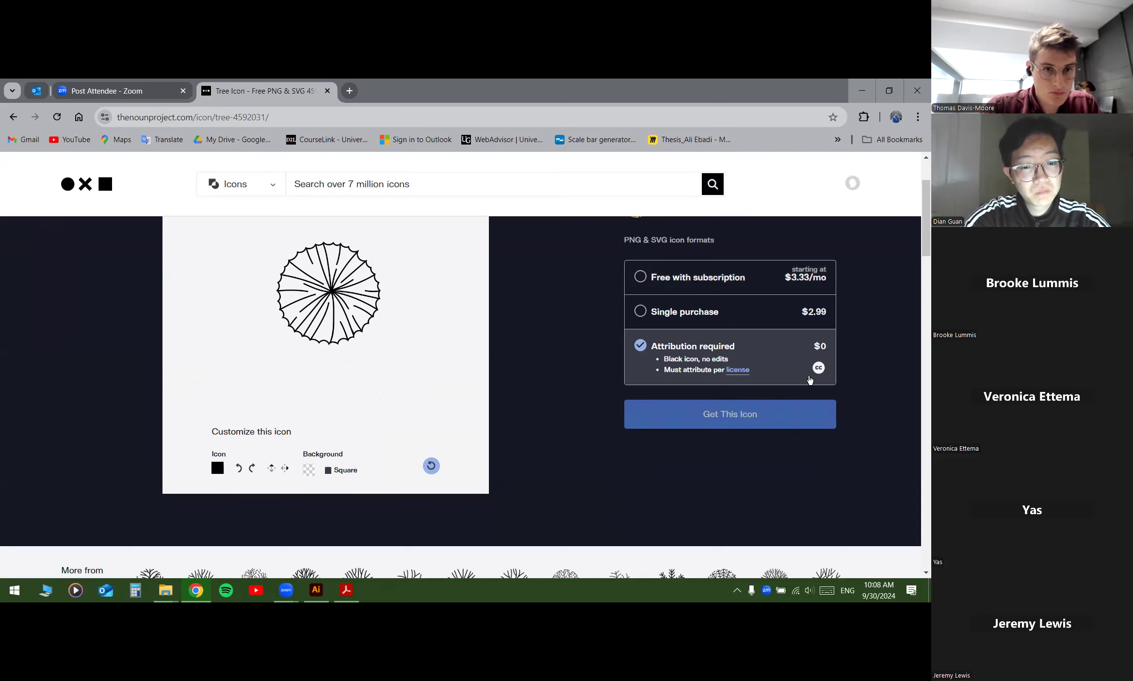
{"action": "left_click", "coordinate": [733, 420]}
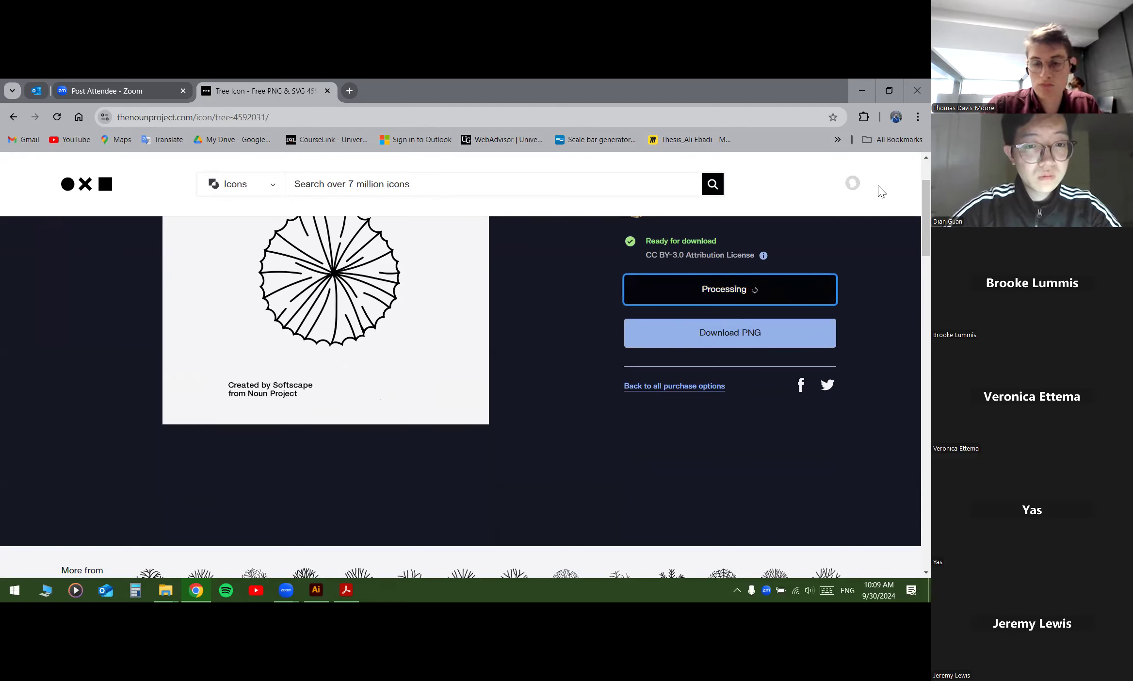
Step: Switch to the SVJ files folder in File Explorer and open noun-tree-4592032.svg with Adobe Illustrator 2022
{"action": "left_click", "coordinate": [860, 95]}
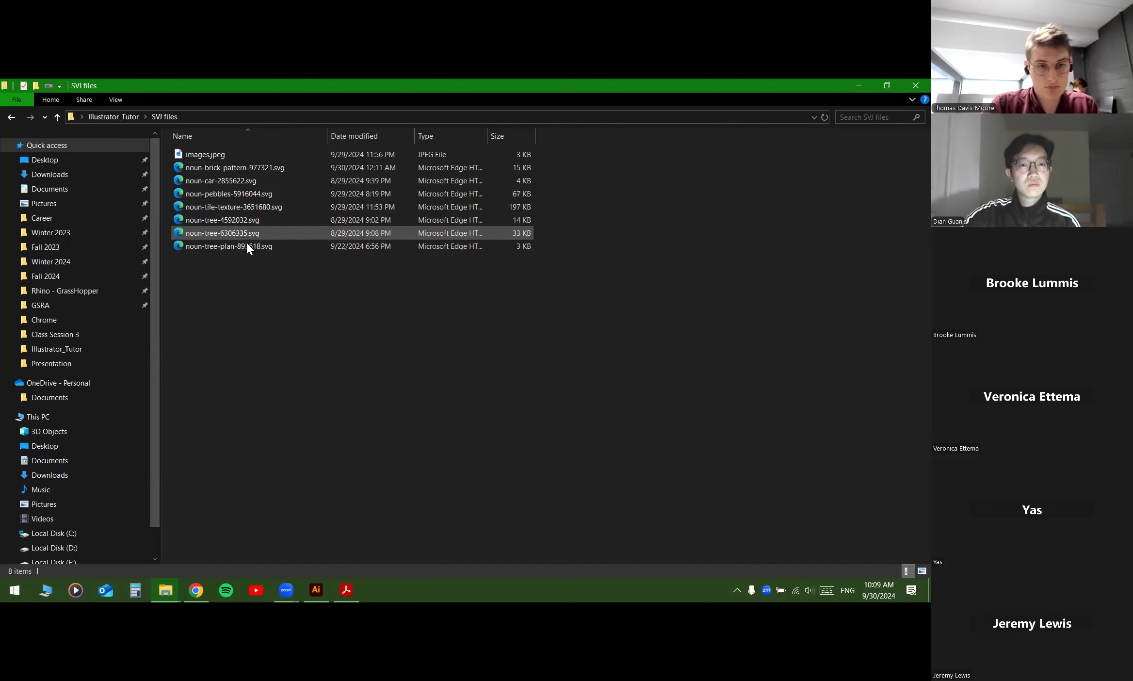
{"action": "left_click", "coordinate": [211, 219]}
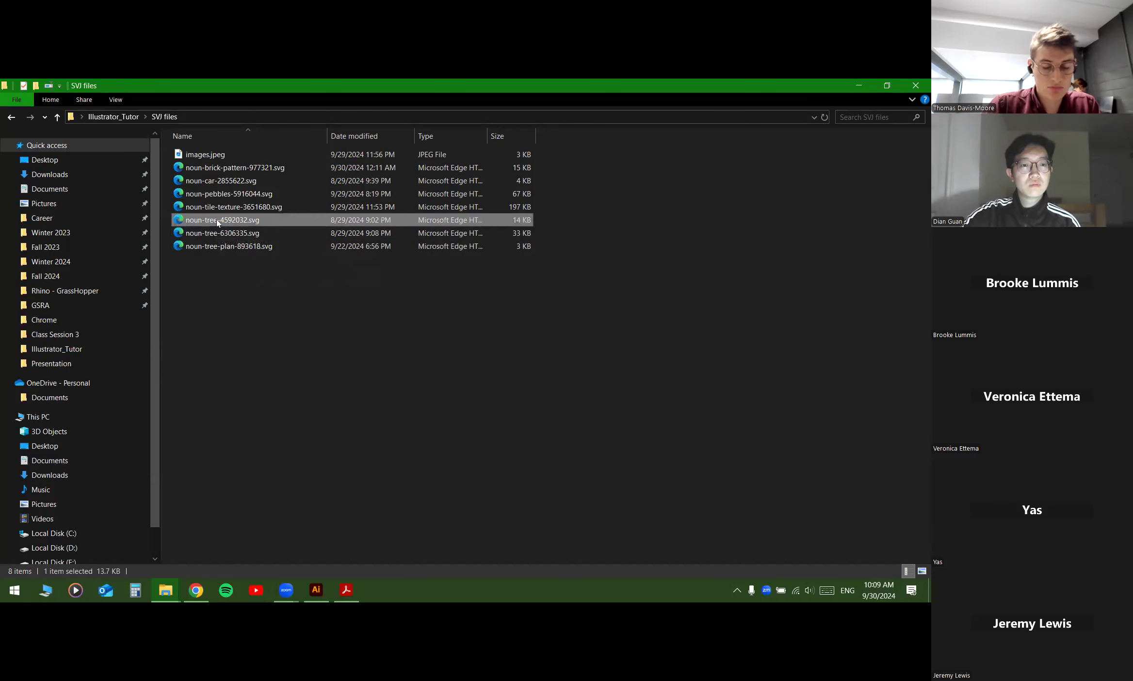
{"action": "right_click", "coordinate": [215, 220]}
{"action": "mouse_move", "coordinate": [247, 308]}
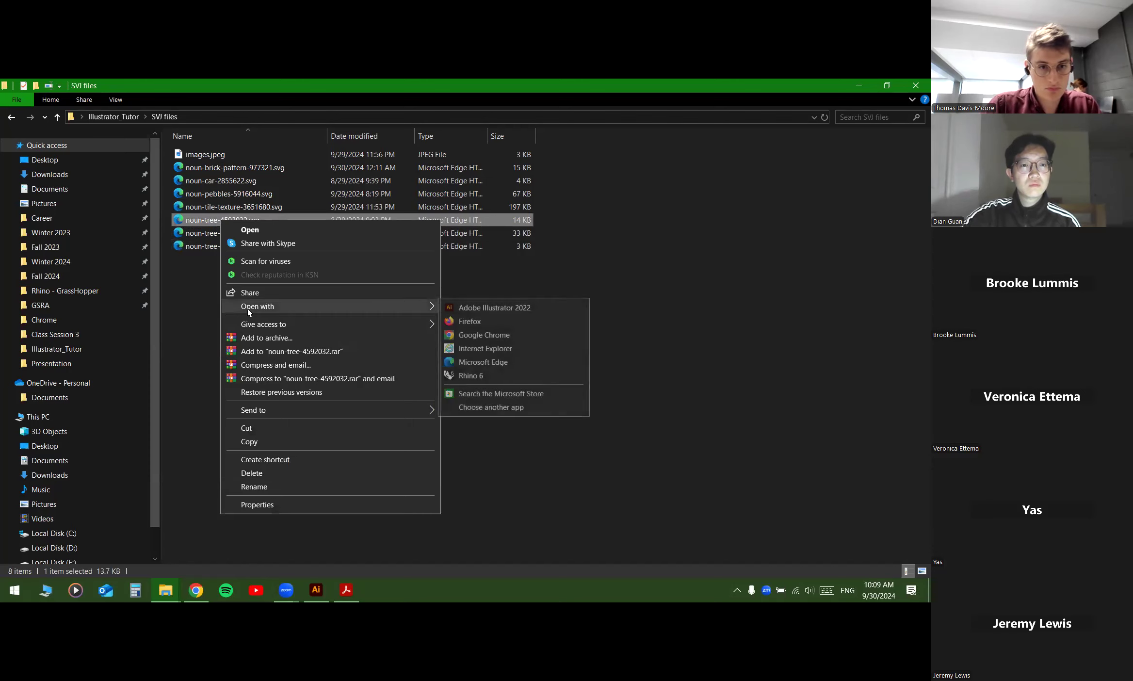
{"action": "left_click", "coordinate": [488, 309]}
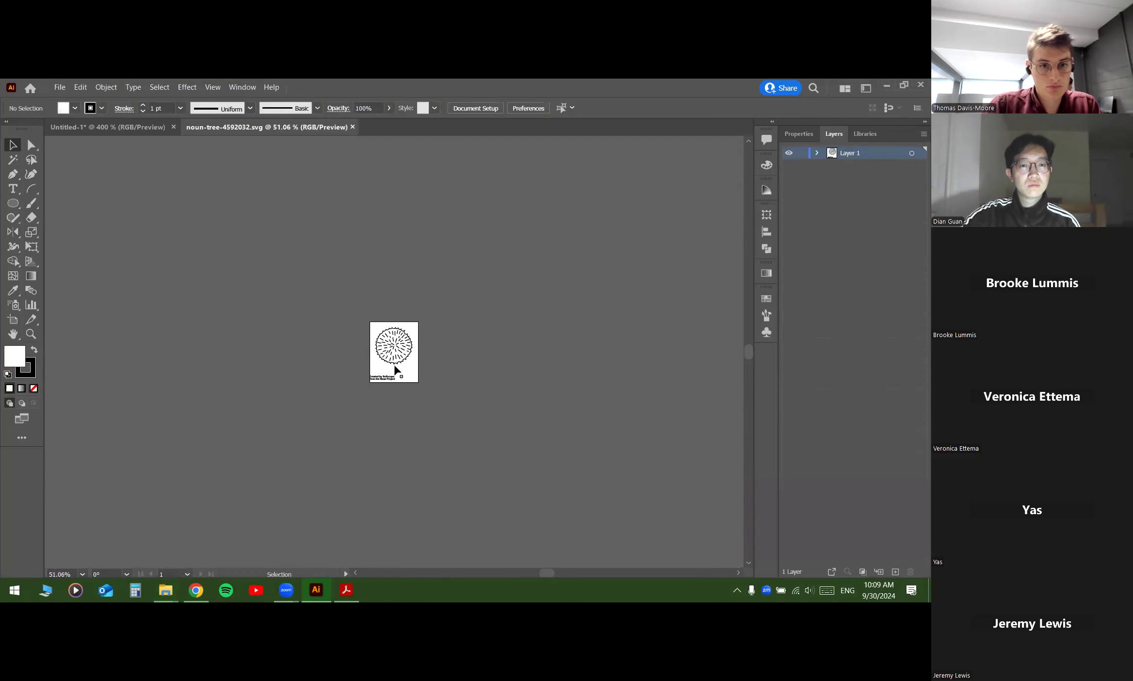
Step: Select all paths of the round tree symbol, leaving out the credit text, and copy them
{"action": "scroll", "coordinate": [392, 370], "scroll_direction": "up", "scroll_amount": 4}
{"action": "scroll", "coordinate": [420, 292], "scroll_direction": "up", "scroll_amount": 5}
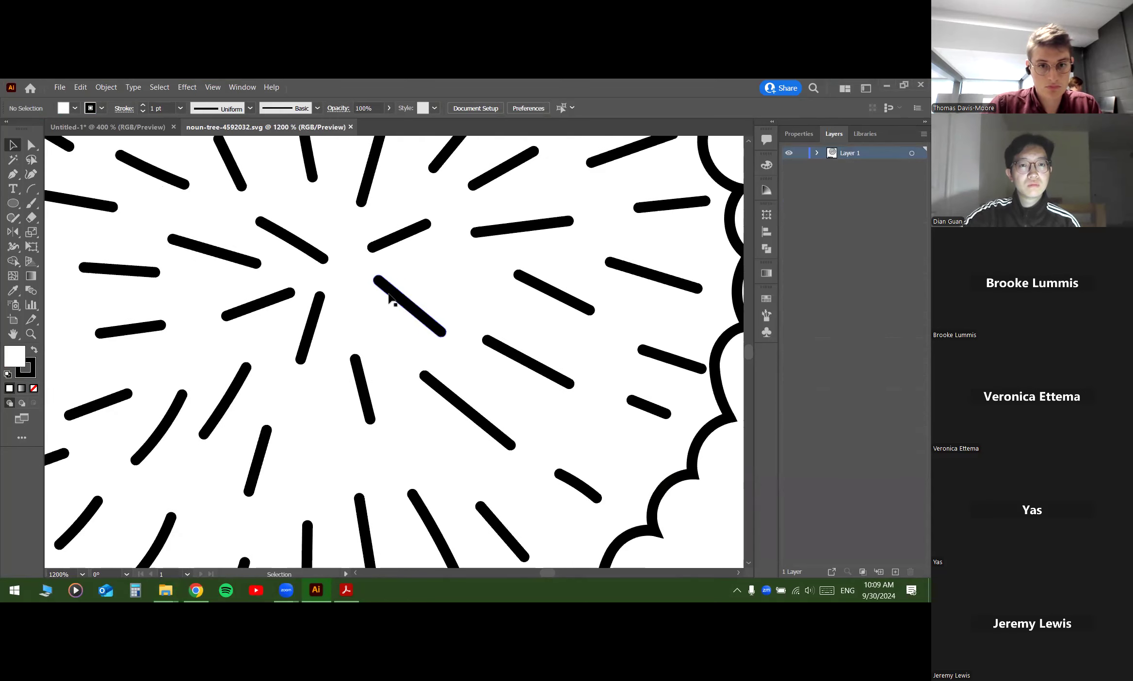
{"action": "scroll", "coordinate": [390, 297], "scroll_direction": "down", "scroll_amount": 5}
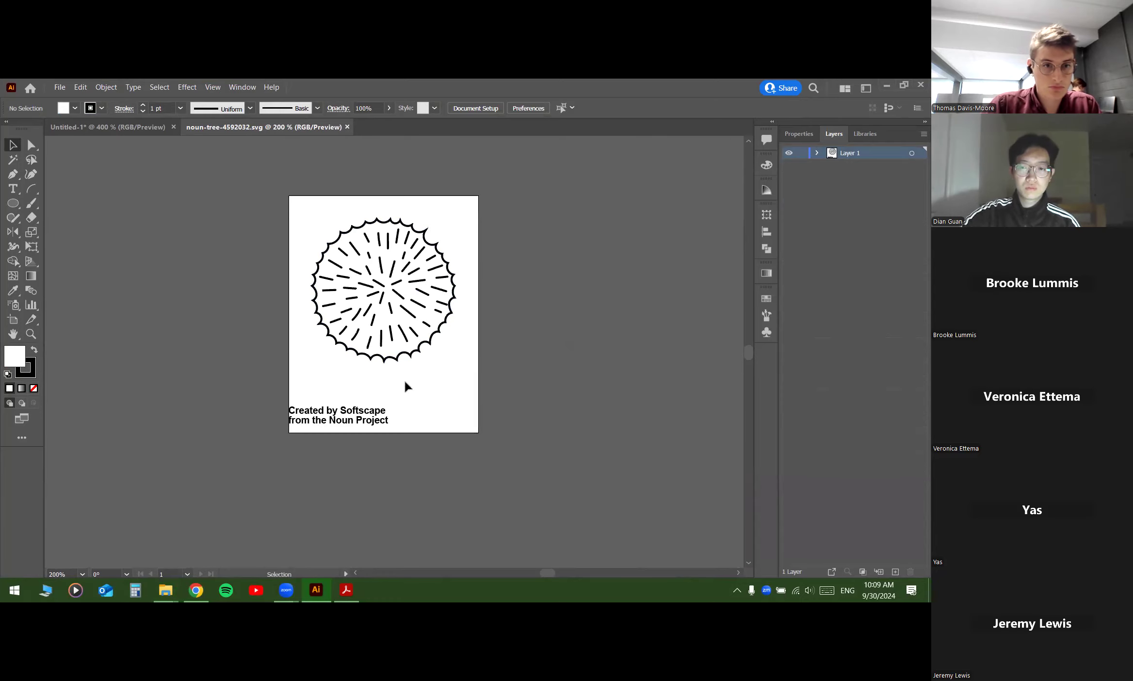
{"action": "left_click_drag", "start_coordinate": [460, 367], "coordinate": [304, 217]}
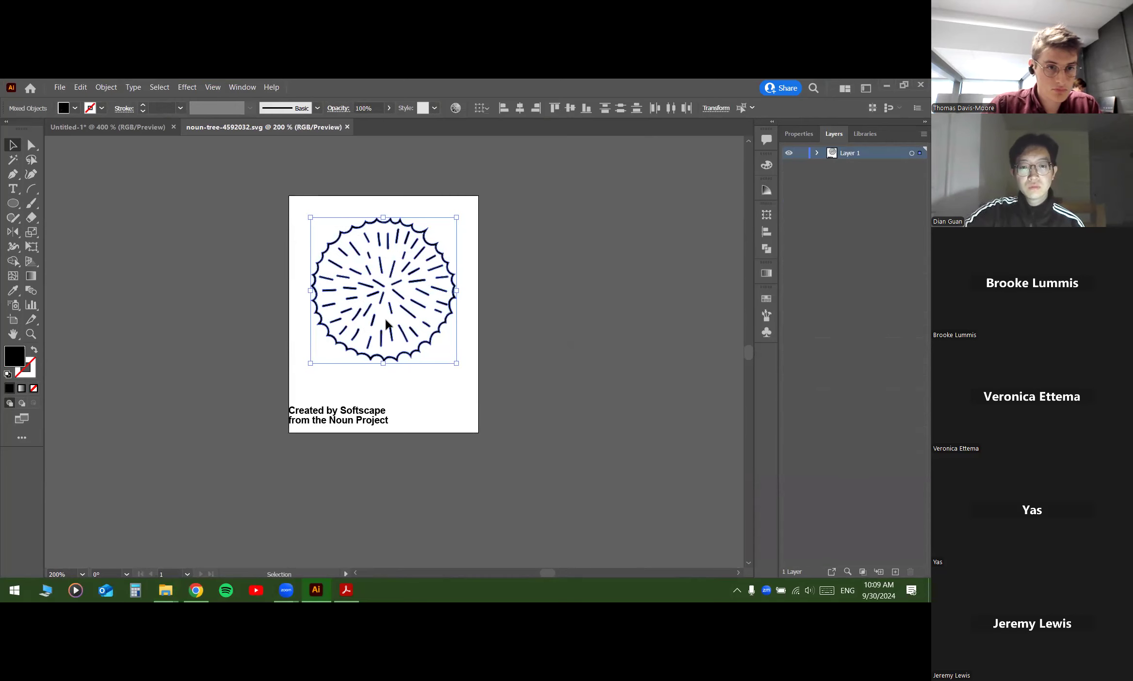
{"action": "key", "text": "a"}
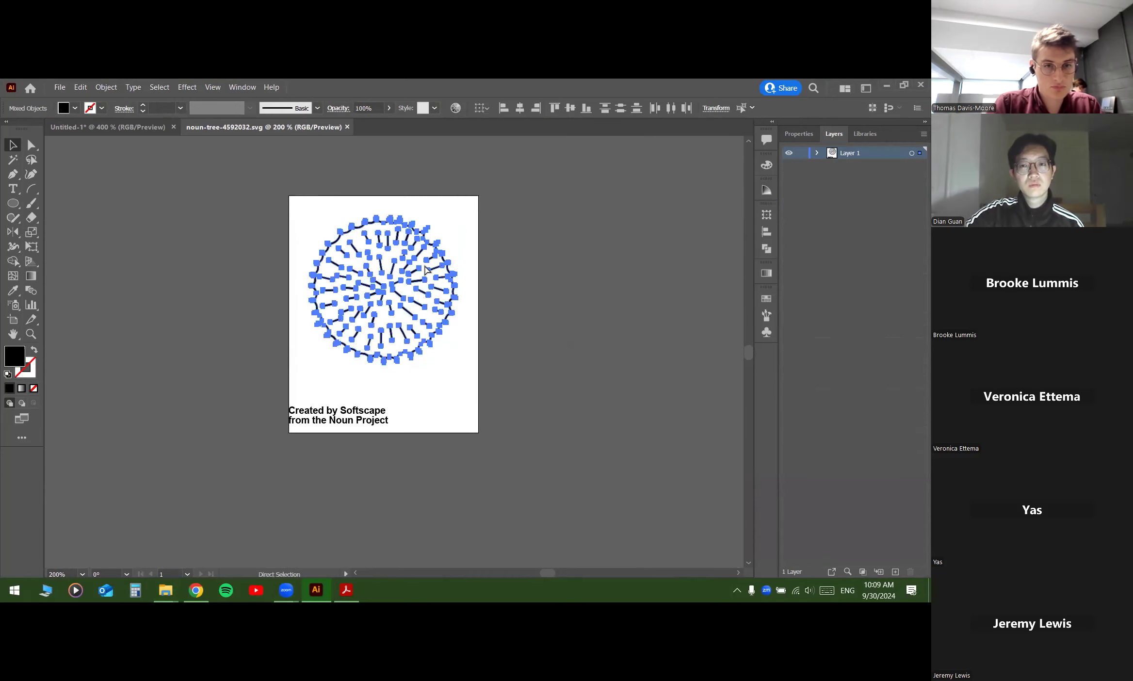
{"action": "key", "text": "v"}
Step: Paste the tree symbol into the Trees layer of Untitled-1, over the light green tree bed beside the subway grates
{"action": "left_click", "coordinate": [119, 127]}
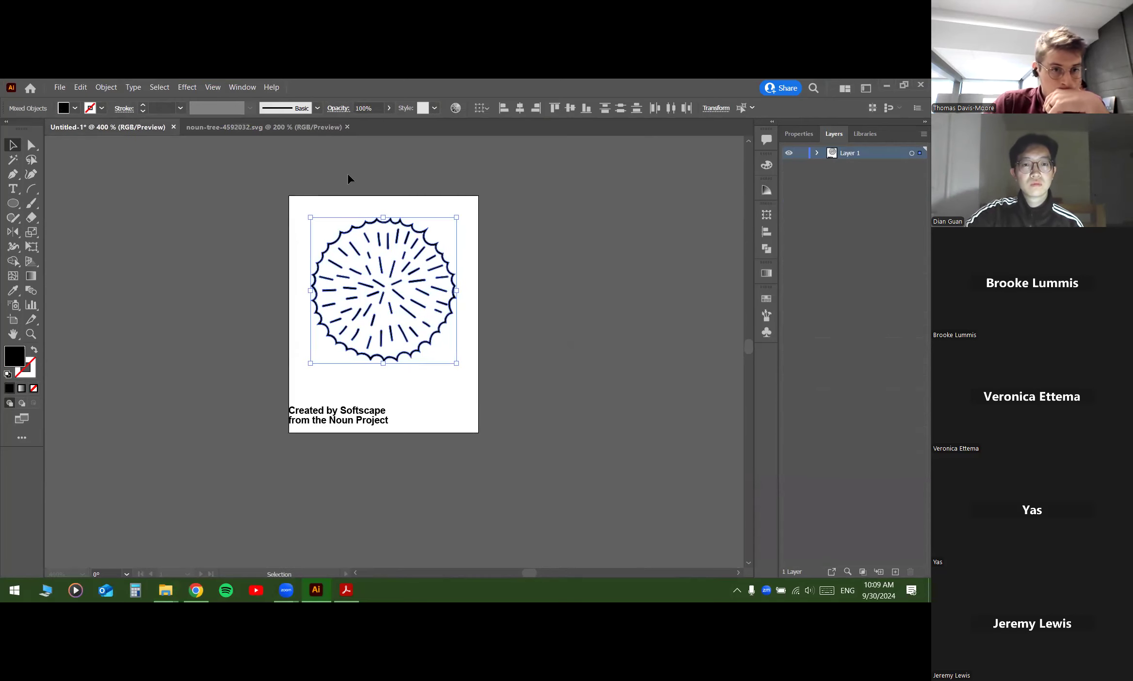
{"action": "scroll", "coordinate": [353, 176], "scroll_direction": "down", "scroll_amount": 2}
{"action": "left_click_drag", "start_coordinate": [423, 230], "coordinate": [481, 229]}
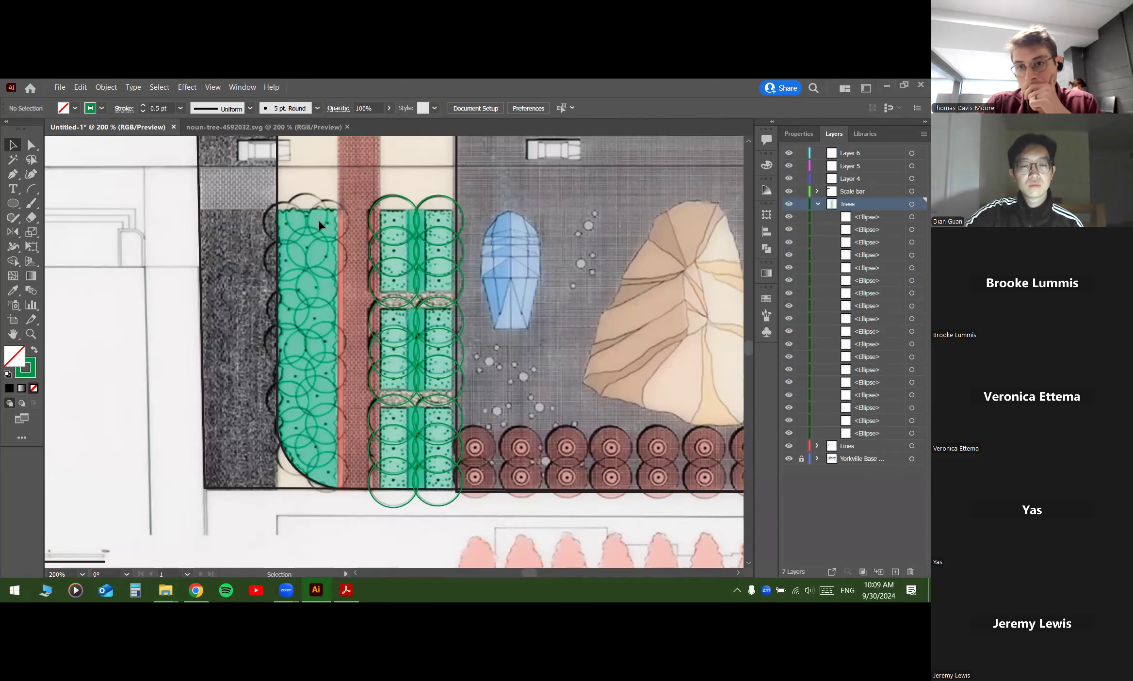
{"action": "left_click_drag", "start_coordinate": [631, 248], "coordinate": [283, 237]}
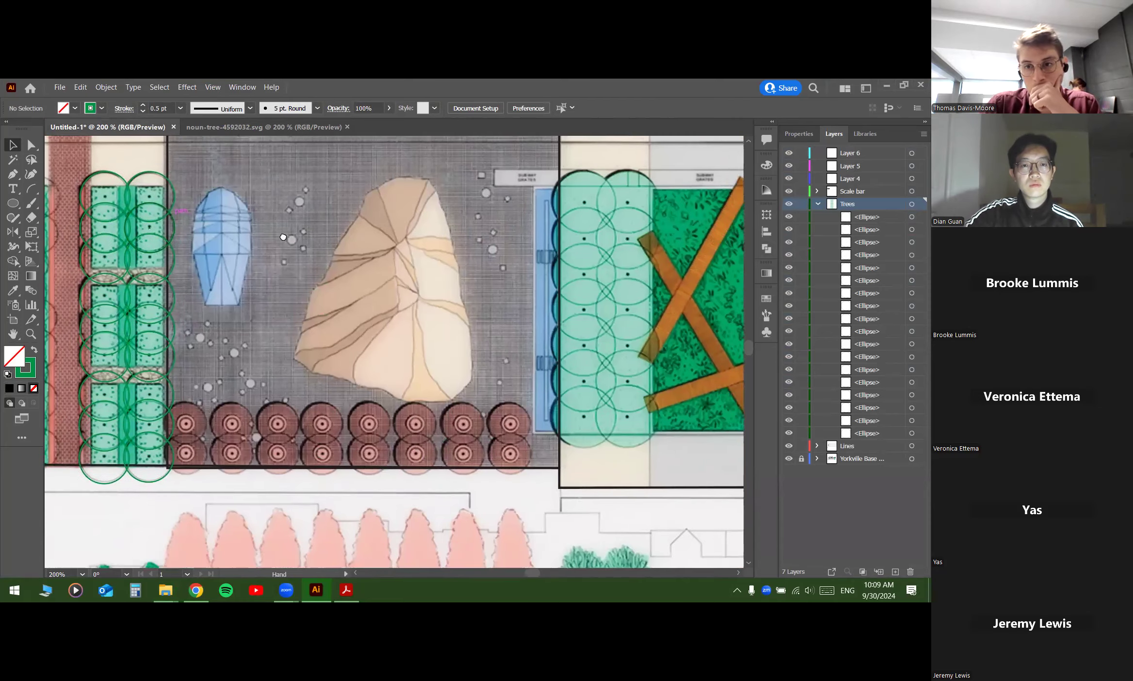
{"action": "left_click_drag", "start_coordinate": [543, 213], "coordinate": [478, 218]}
{"action": "scroll", "coordinate": [466, 294], "scroll_direction": "up", "scroll_amount": 2}
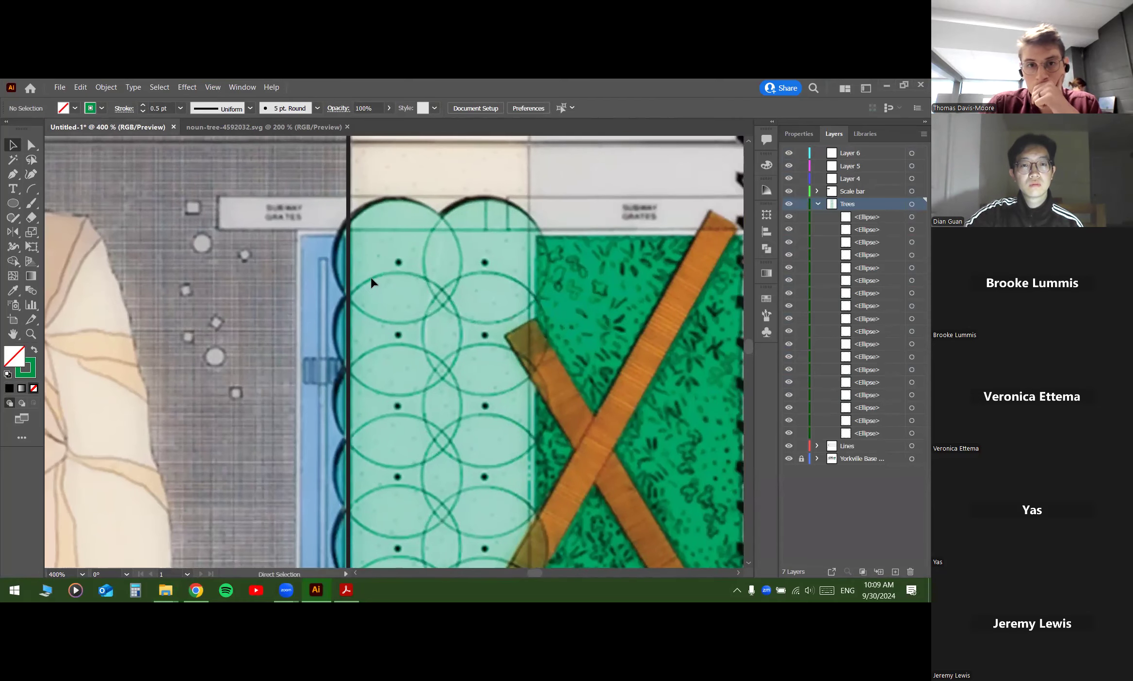
{"action": "key", "text": "ctrl+v"}
{"action": "scroll", "coordinate": [497, 227], "scroll_direction": "down", "scroll_amount": 2}
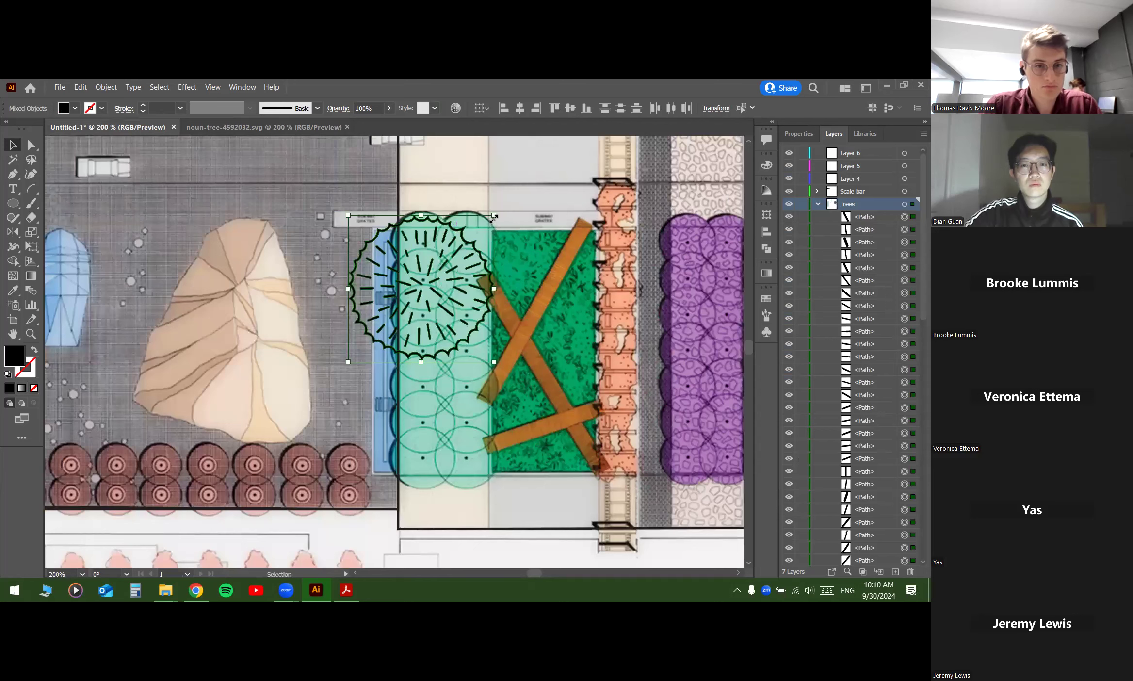
Step: Move and scale down the round tree symbol to fit over the first tree circle beside the subway grates
{"action": "left_click_drag", "start_coordinate": [462, 231], "coordinate": [438, 232]}
{"action": "scroll", "coordinate": [438, 245], "scroll_direction": "up", "scroll_amount": 3}
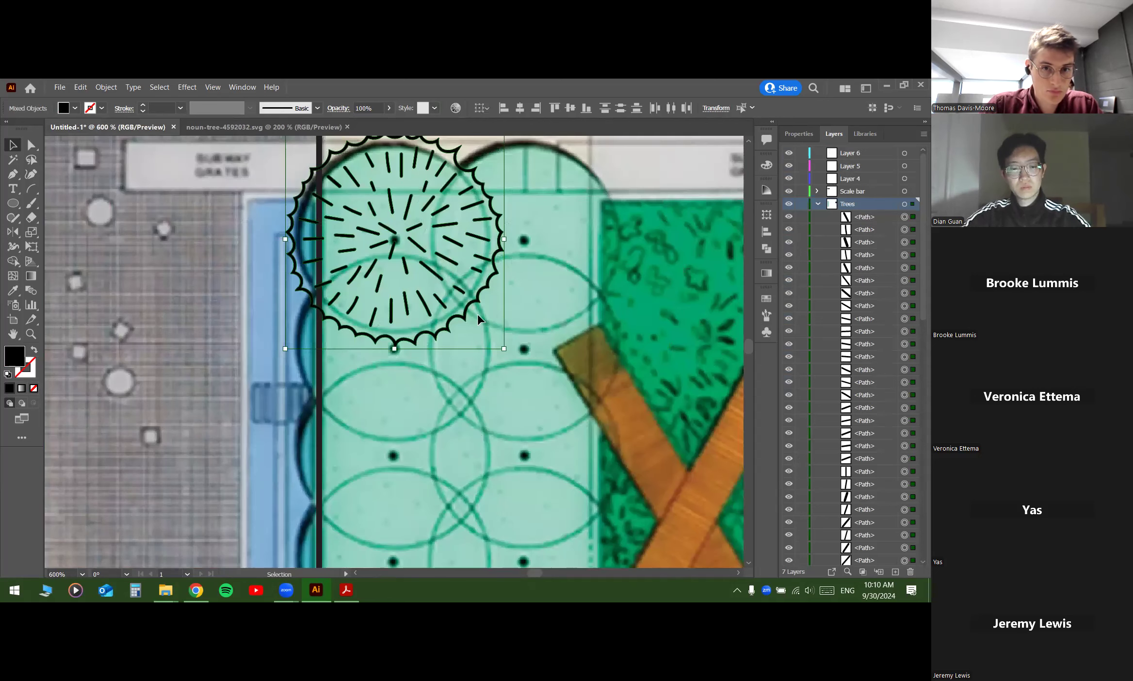
{"action": "mouse_move", "coordinate": [505, 348]}
{"action": "left_mouse_down"}
{"action": "mouse_move", "coordinate": [499, 334]}
{"action": "mouse_move", "coordinate": [518, 342]}
{"action": "mouse_move", "coordinate": [495, 330]}
{"action": "mouse_move", "coordinate": [495, 339]}
{"action": "left_mouse_up"}
{"action": "left_click_drag", "start_coordinate": [412, 240], "coordinate": [411, 247]}
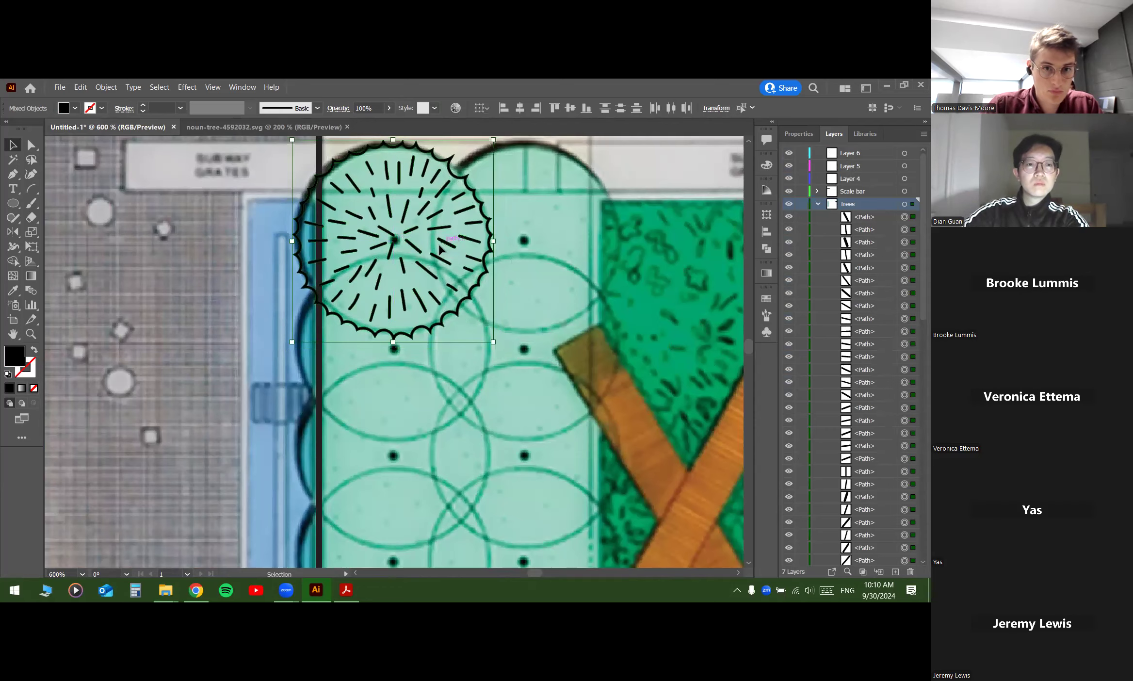
{"action": "scroll", "coordinate": [444, 241], "scroll_direction": "down", "scroll_amount": 1}
{"action": "left_click_drag", "start_coordinate": [492, 244], "coordinate": [474, 257]}
{"action": "left_click", "coordinate": [476, 228]}
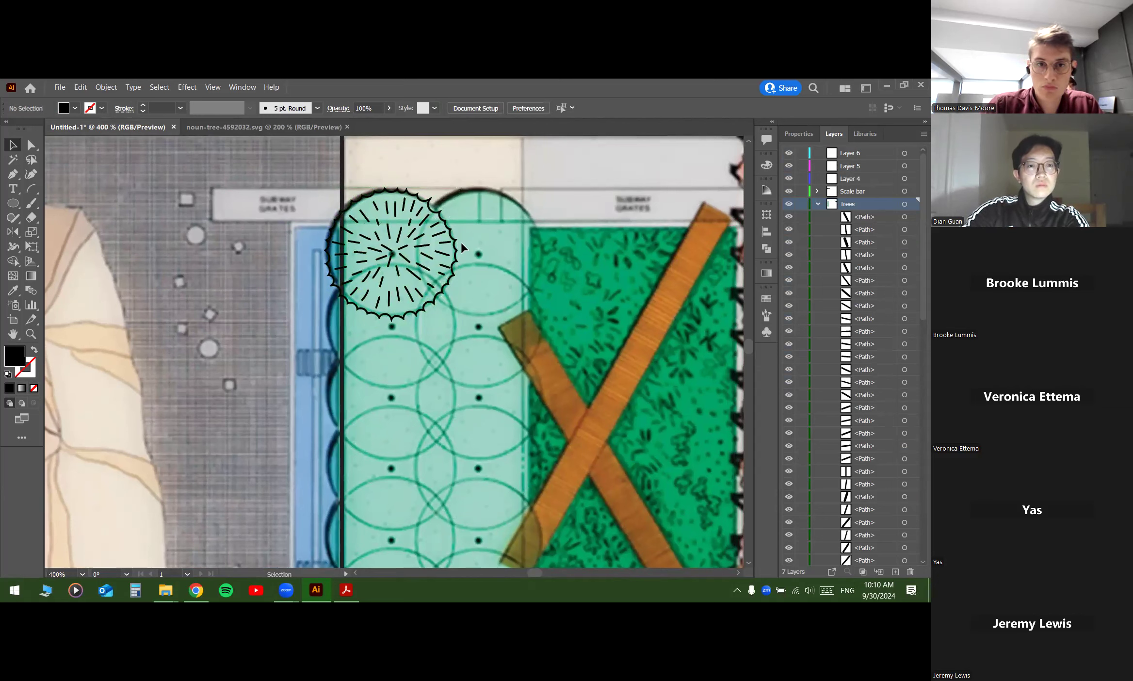
Step: Delete the radiating lines in the middle of the round tree symbol, keeping its scalloped outline
{"action": "scroll", "coordinate": [400, 250], "scroll_direction": "up", "scroll_amount": 1}
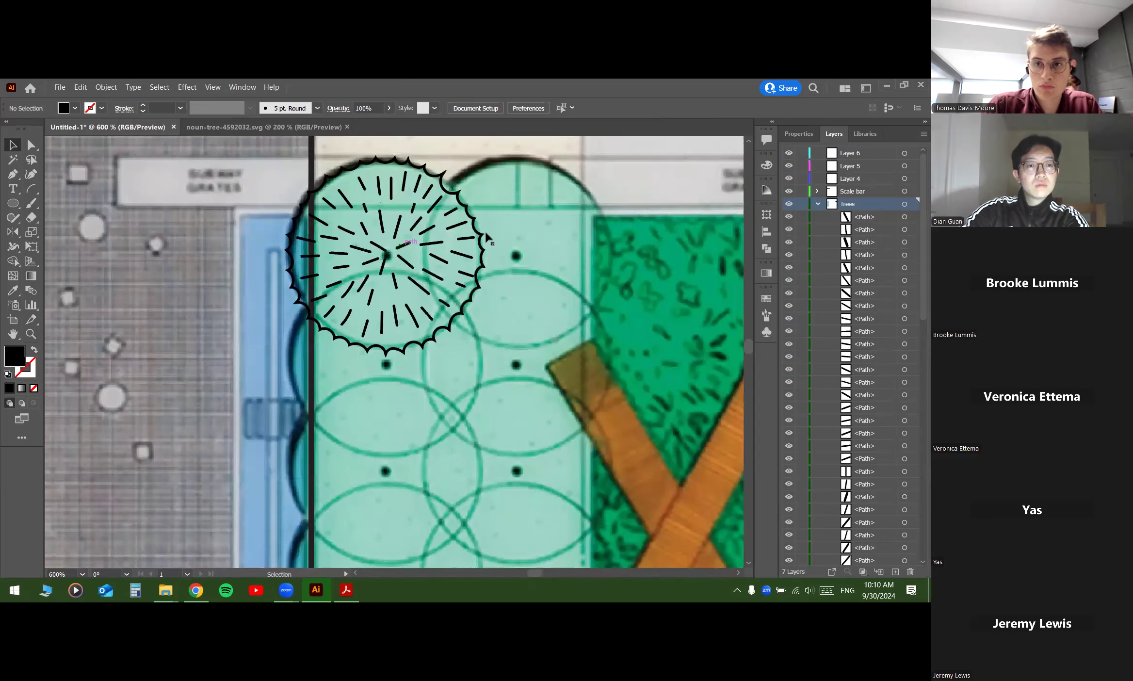
{"action": "left_click", "coordinate": [413, 208]}
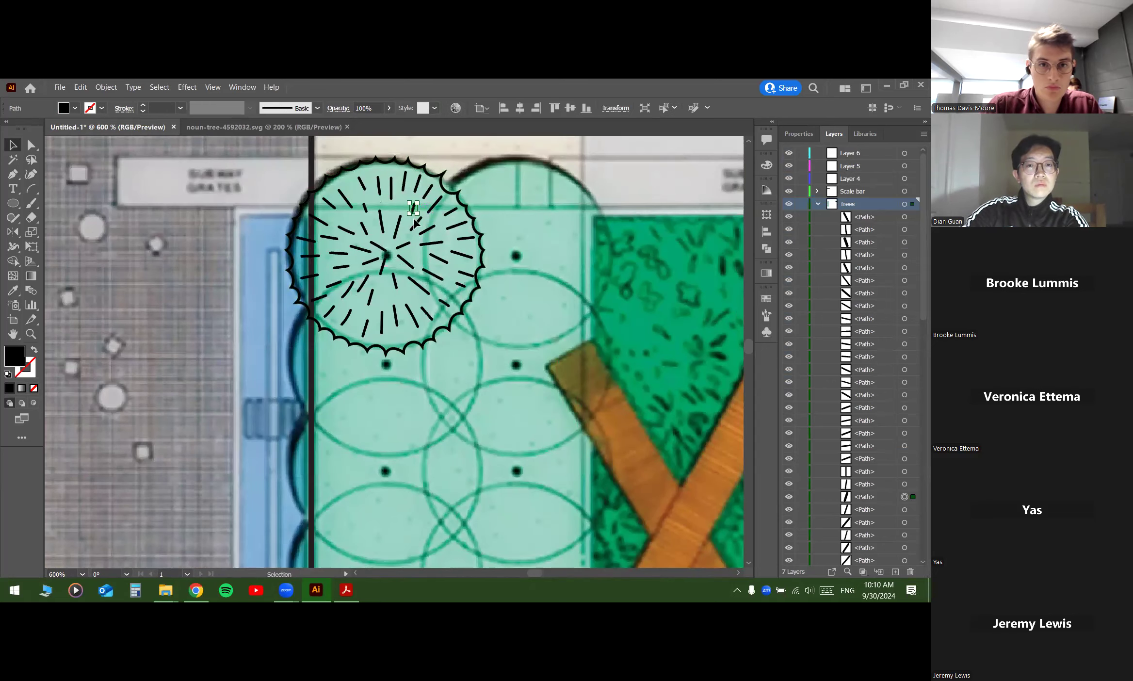
{"action": "left_click_drag", "start_coordinate": [360, 278], "coordinate": [431, 252]}
{"action": "key", "text": "Delete"}
{"action": "key", "text": "Delete"}
{"action": "left_click_drag", "start_coordinate": [329, 195], "coordinate": [340, 232]}
{"action": "key", "text": "Delete"}
{"action": "left_click_drag", "start_coordinate": [346, 317], "coordinate": [323, 257]}
{"action": "key", "text": "Delete"}
{"action": "key", "text": "Delete"}
{"action": "left_click_drag", "start_coordinate": [411, 316], "coordinate": [425, 195]}
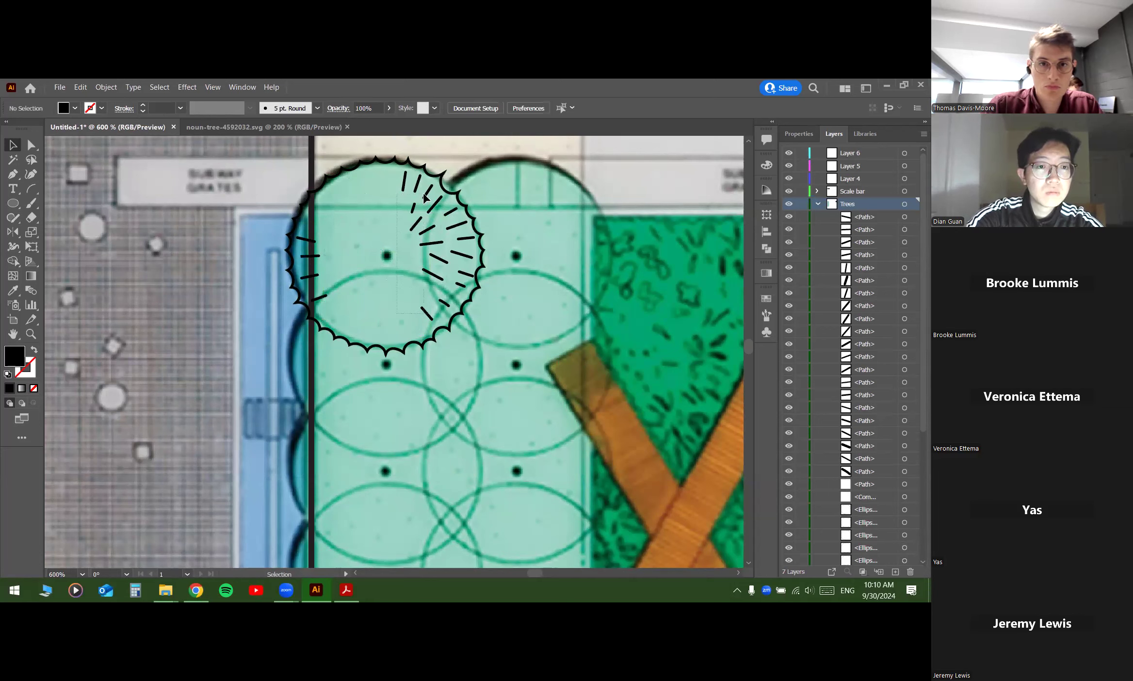
{"action": "key", "text": "Delete"}
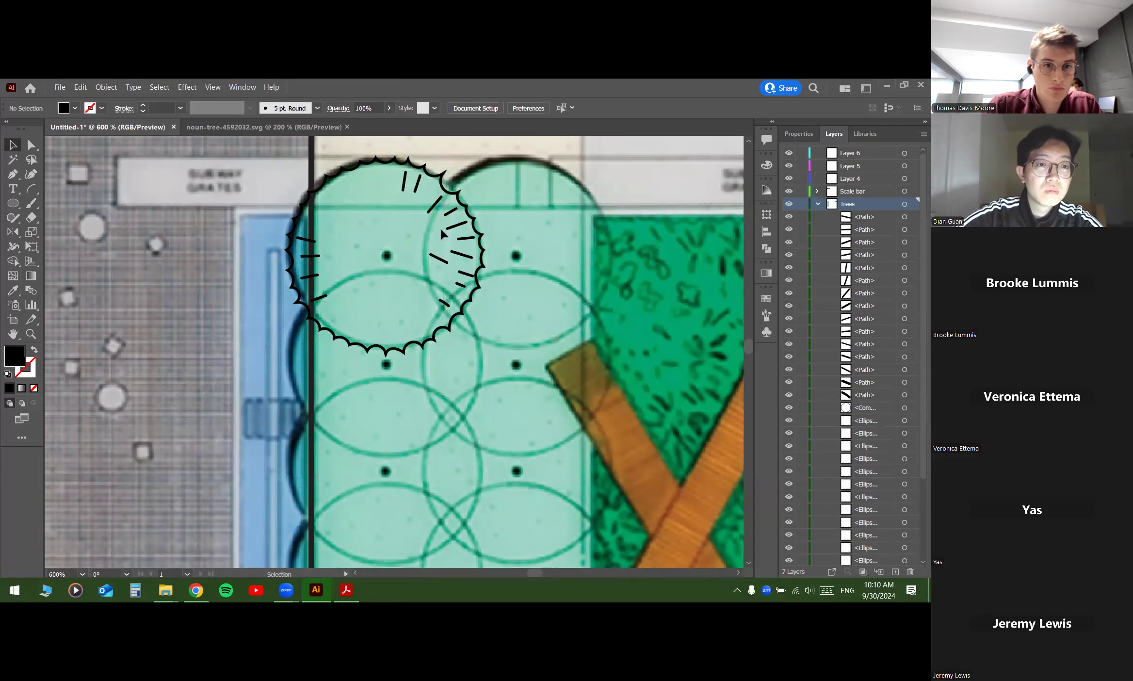
{"action": "left_click_drag", "start_coordinate": [446, 225], "coordinate": [401, 162]}
{"action": "key", "text": "Delete"}
{"action": "key", "text": "Delete"}
{"action": "key", "text": "ctrl+z"}
{"action": "key", "text": "ctrl+z"}
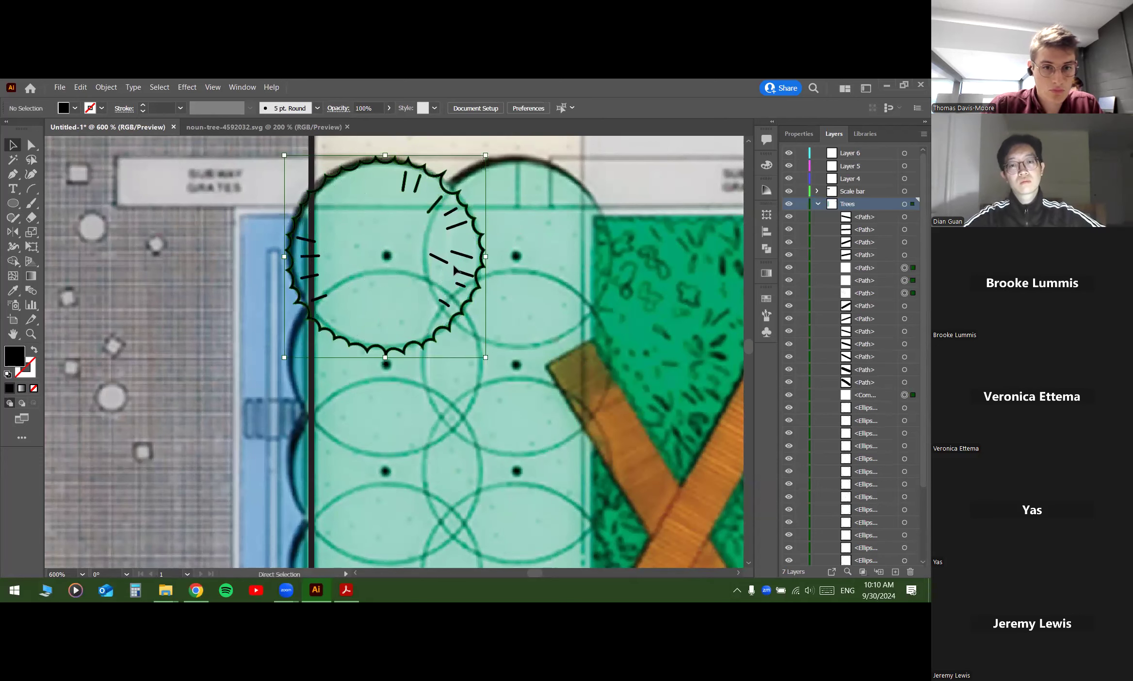
Step: Delete the remaining groups of radiating lines along the upper and east side of the scalloped outline
{"action": "left_click_drag", "start_coordinate": [423, 203], "coordinate": [398, 183]}
{"action": "key", "text": "Delete"}
{"action": "left_click_drag", "start_coordinate": [455, 262], "coordinate": [431, 209]}
{"action": "key", "text": "Delete"}
{"action": "left_click_drag", "start_coordinate": [468, 268], "coordinate": [423, 298]}
{"action": "key", "text": "Delete"}
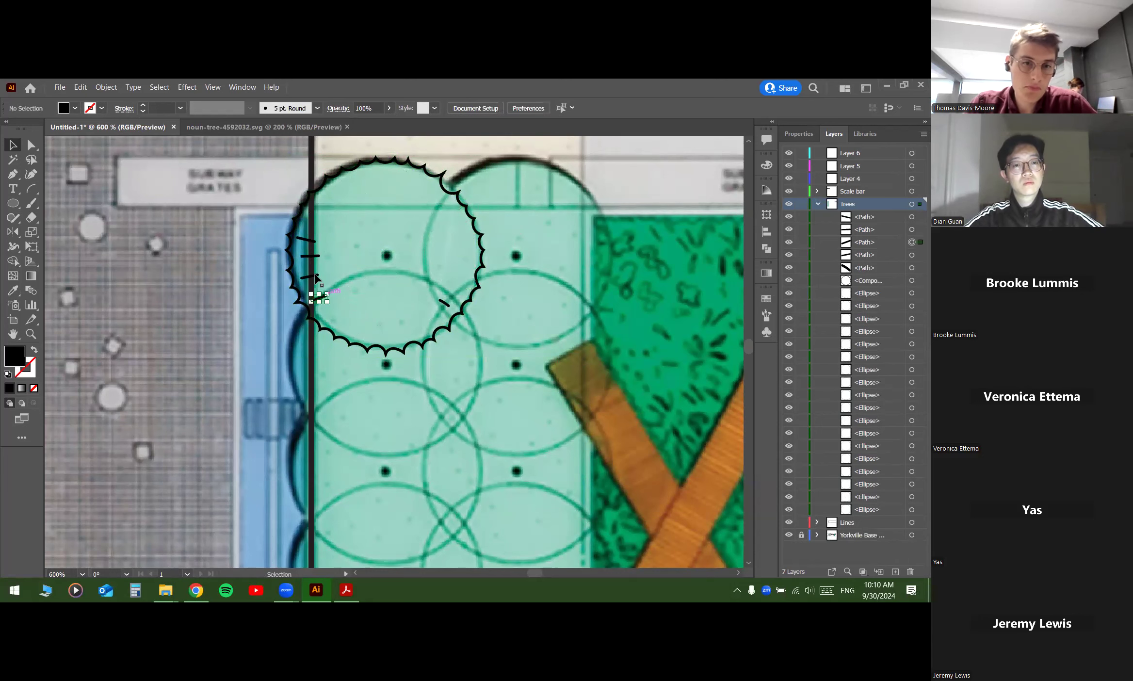
Step: Delete the last stray lines inside the scalloped outline one by one, leaving only the outline
{"action": "left_click", "coordinate": [319, 297]}
{"action": "key", "text": "Delete"}
{"action": "left_click", "coordinate": [314, 277]}
{"action": "key", "text": "Delete"}
{"action": "left_click", "coordinate": [316, 256]}
{"action": "key", "text": "Delete"}
{"action": "left_click", "coordinate": [304, 240]}
{"action": "key", "text": "Delete"}
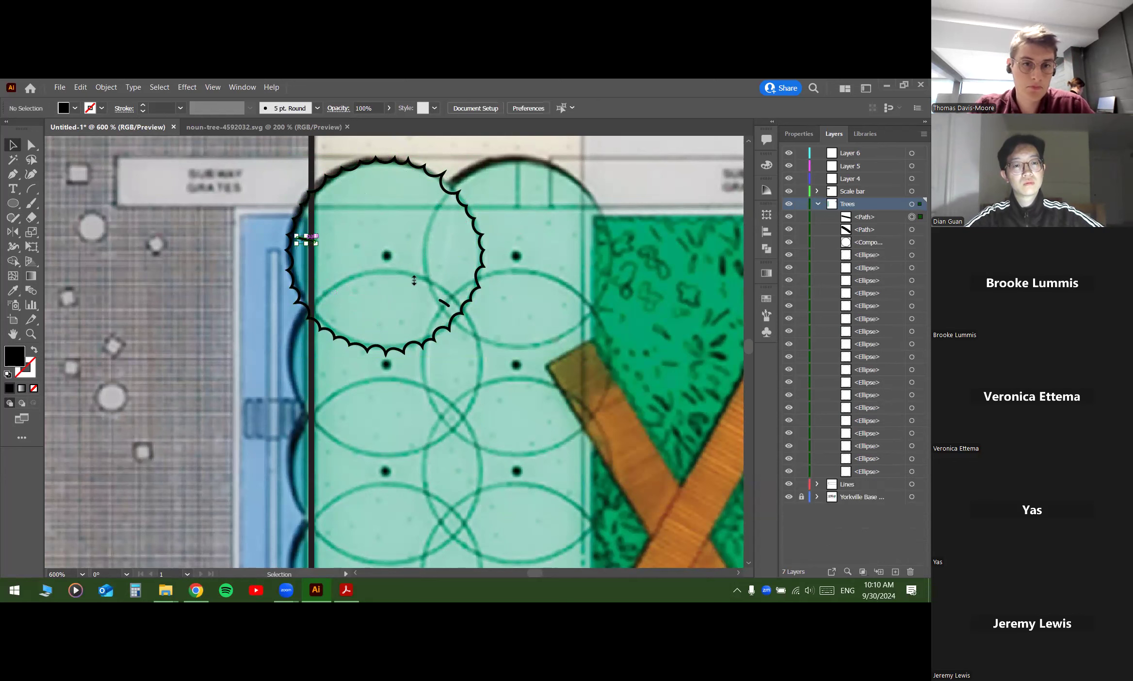
{"action": "left_click", "coordinate": [444, 303]}
{"action": "key", "text": "Delete"}
Step: Change the fill of the scalloped outline from the swatches to light green
{"action": "left_click", "coordinate": [449, 190]}
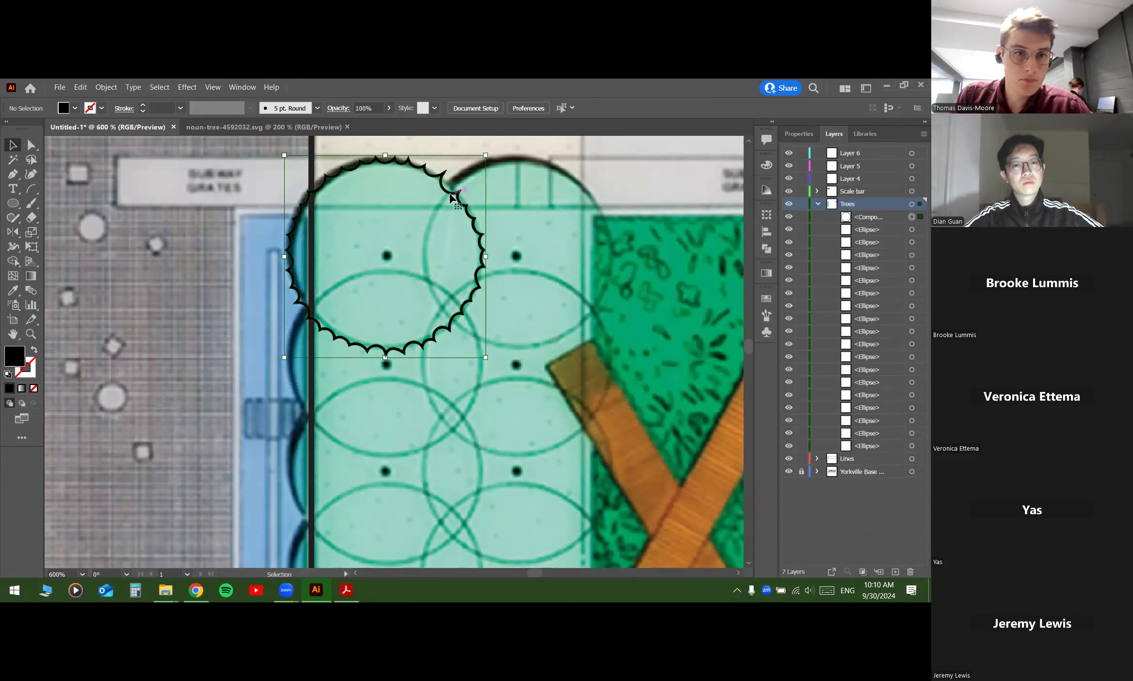
{"action": "left_click", "coordinate": [74, 108]}
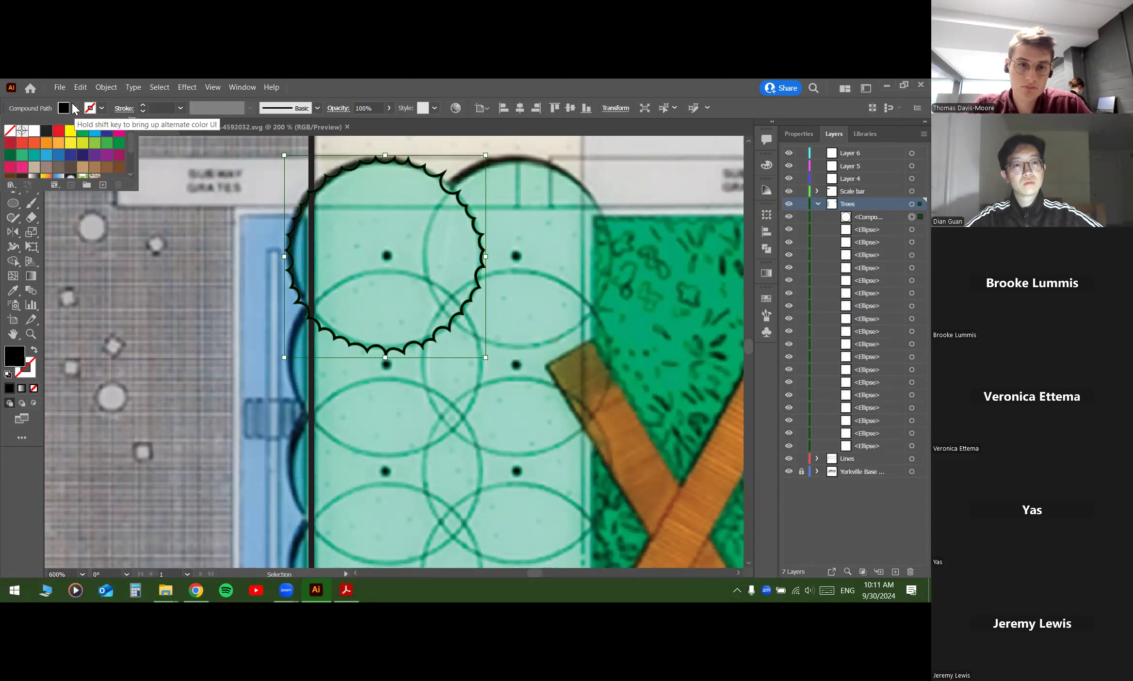
{"action": "left_click", "coordinate": [94, 143]}
{"action": "left_click", "coordinate": [503, 220]}
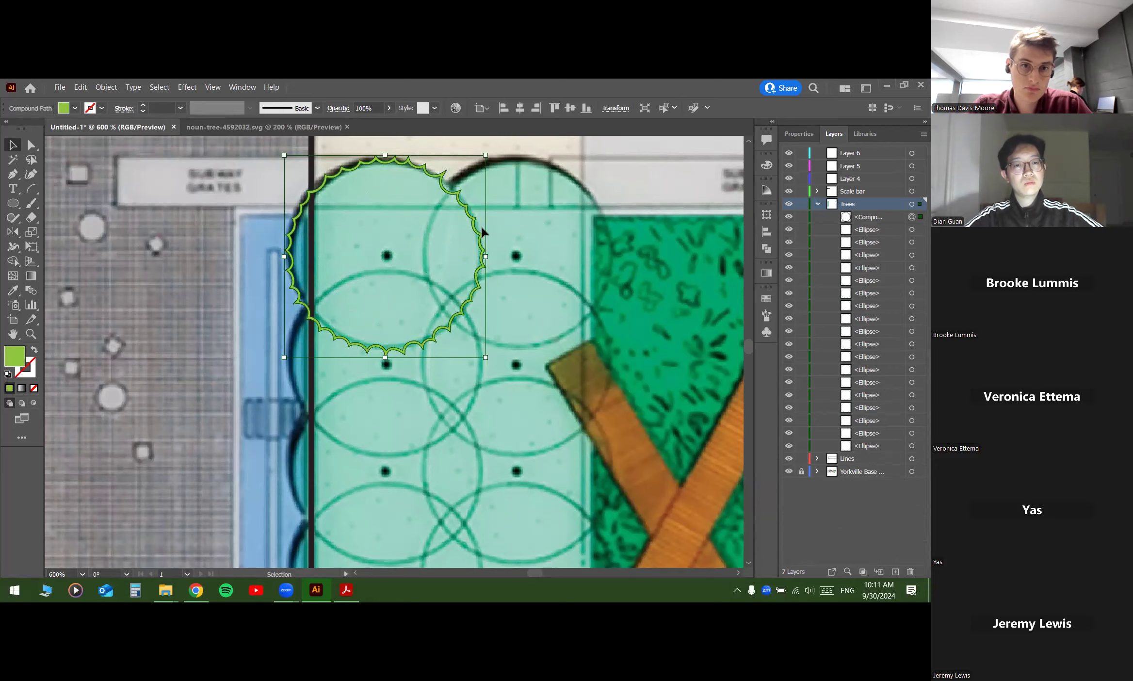
Step: Duplicate the green scalloped outline onto the neighbouring tree circle in the same row
{"action": "scroll", "coordinate": [483, 232], "scroll_direction": "down", "scroll_amount": 2}
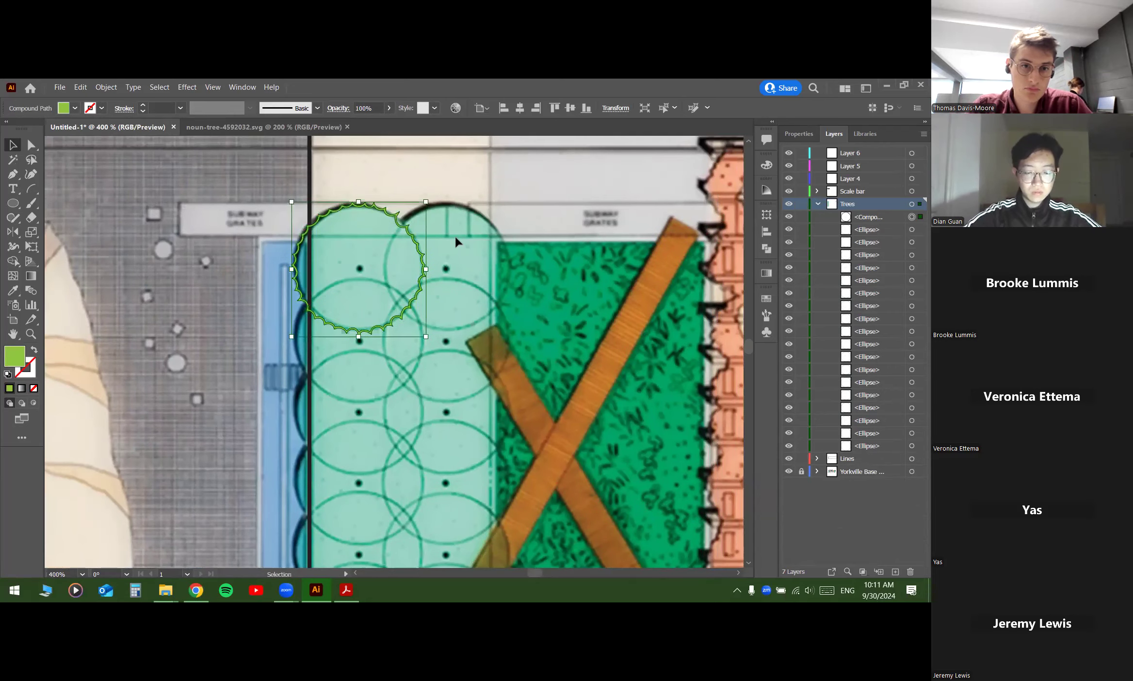
{"action": "scroll", "coordinate": [455, 240], "scroll_direction": "up", "scroll_amount": 1}
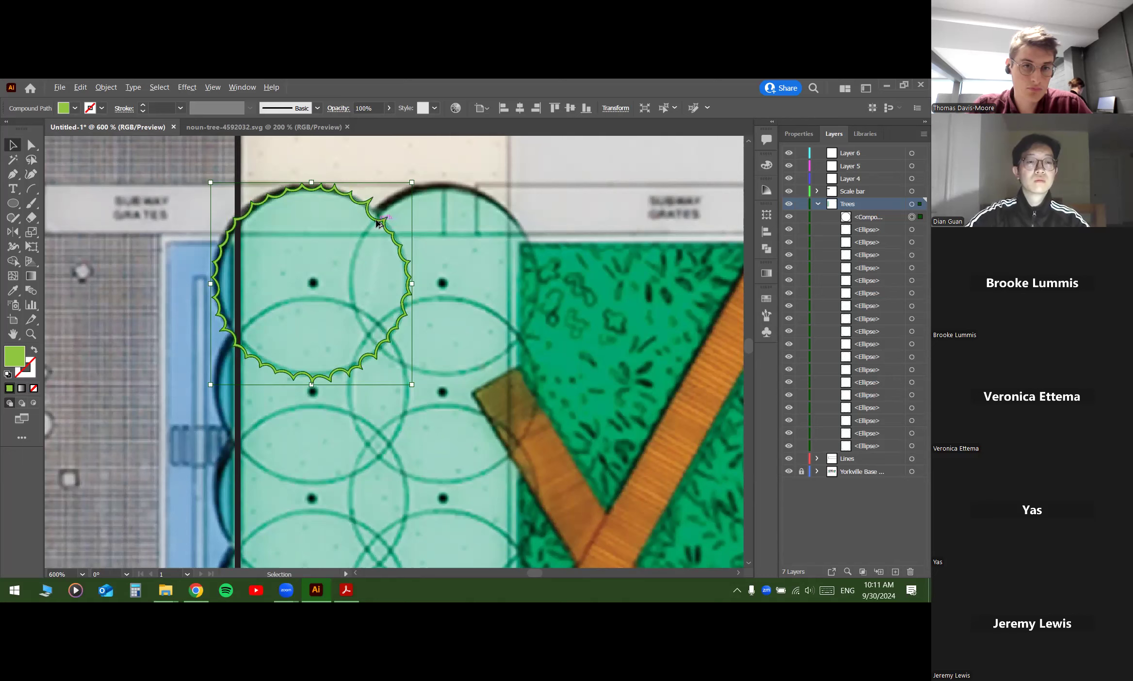
{"action": "left_click_drag", "start_coordinate": [399, 250], "coordinate": [528, 247]}
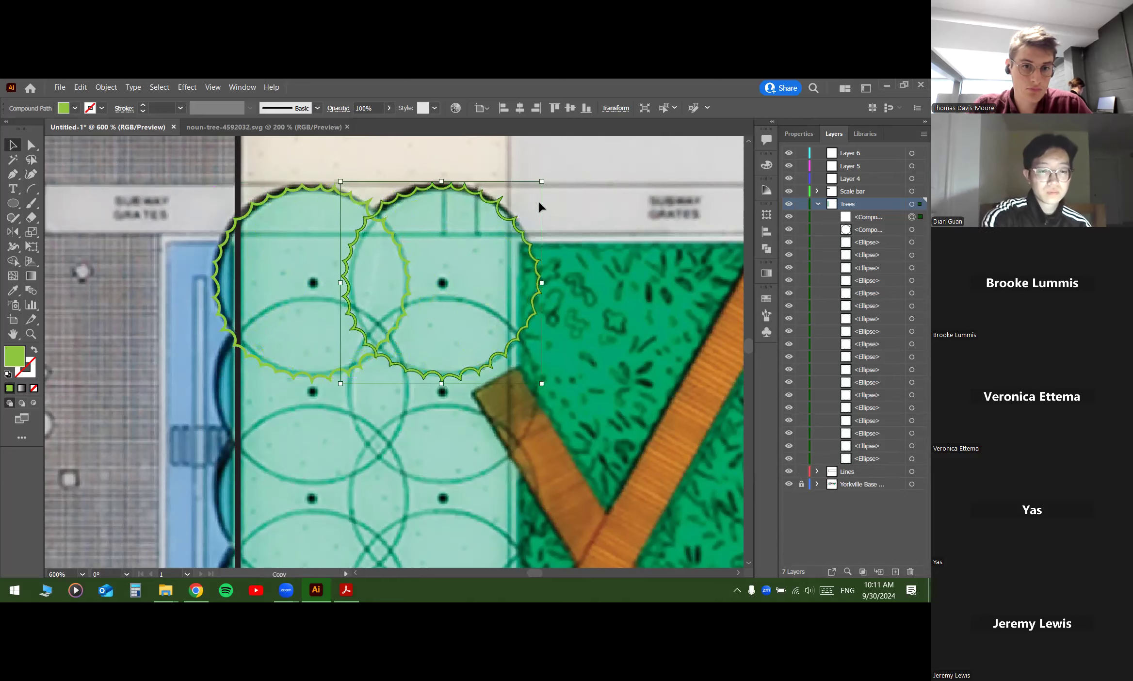
Step: Copy the pair of scalloped outlines one row down and repeat the copy until all seven rows of the tree bed are filled
{"action": "scroll", "coordinate": [538, 200], "scroll_direction": "down", "scroll_amount": 2}
{"action": "left_click_drag", "start_coordinate": [466, 266], "coordinate": [424, 237]}
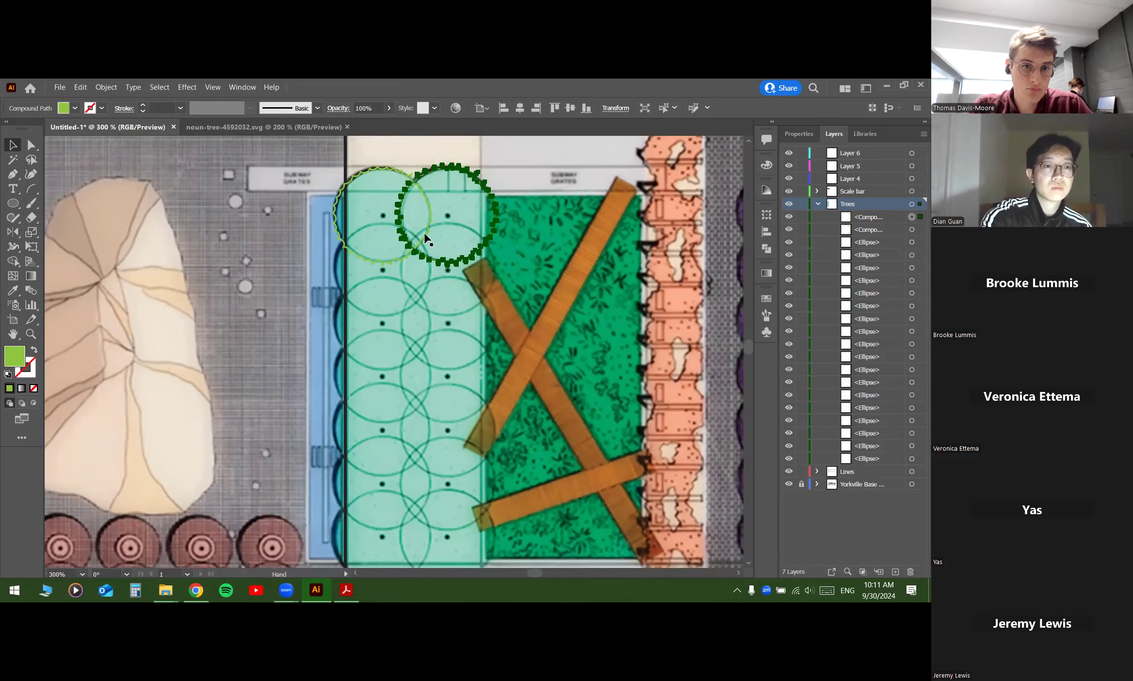
{"action": "left_click", "coordinate": [360, 225], "text": "shift"}
{"action": "left_click_drag", "start_coordinate": [437, 287], "coordinate": [404, 280]}
{"action": "key", "text": "ctrl+d"}
{"action": "key", "text": "ctrl+d"}
{"action": "key", "text": "ctrl+d"}
{"action": "key", "text": "ctrl+d"}
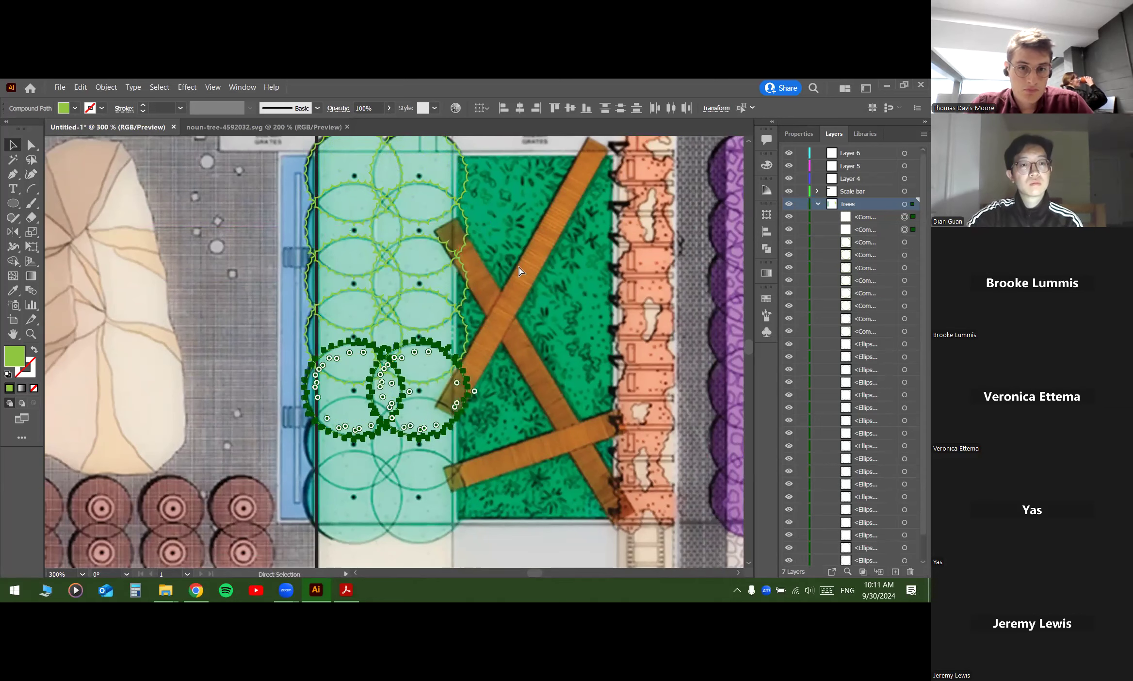
{"action": "scroll", "coordinate": [519, 271], "scroll_direction": "down", "scroll_amount": 3}
{"action": "key", "text": "ctrl+d"}
{"action": "key", "text": "ctrl+d"}
{"action": "key", "text": "v"}
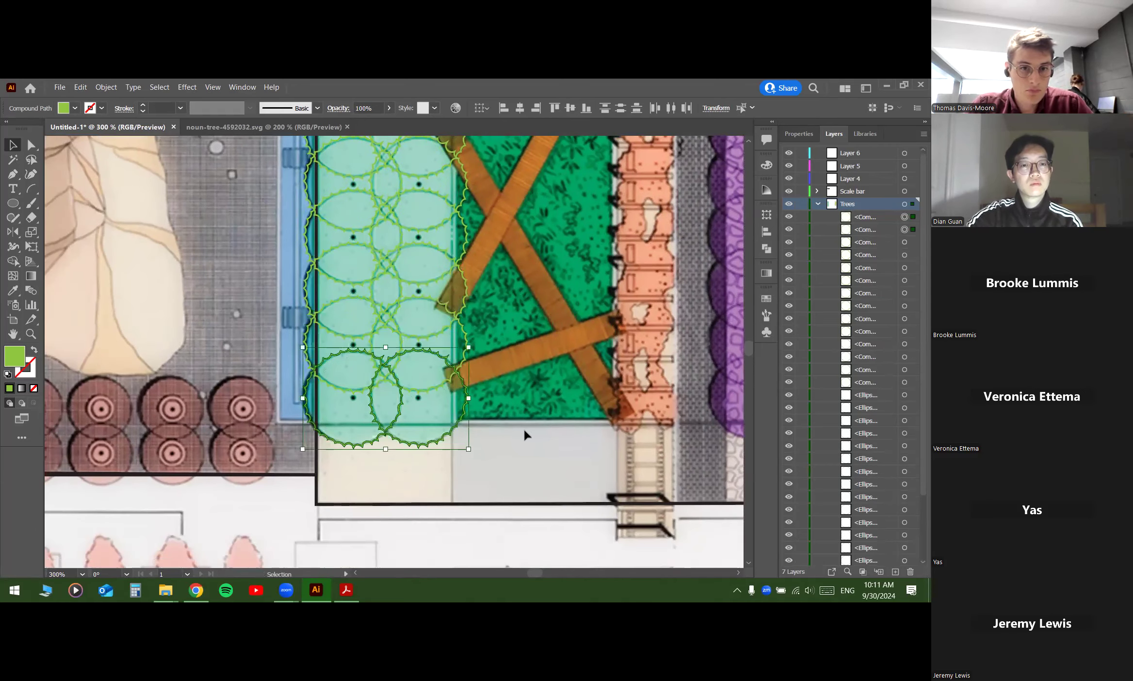
{"action": "left_click", "coordinate": [524, 434]}
{"action": "scroll", "coordinate": [269, 272], "scroll_direction": "down", "scroll_amount": 1}
{"action": "left_click_drag", "start_coordinate": [268, 204], "coordinate": [298, 289]}
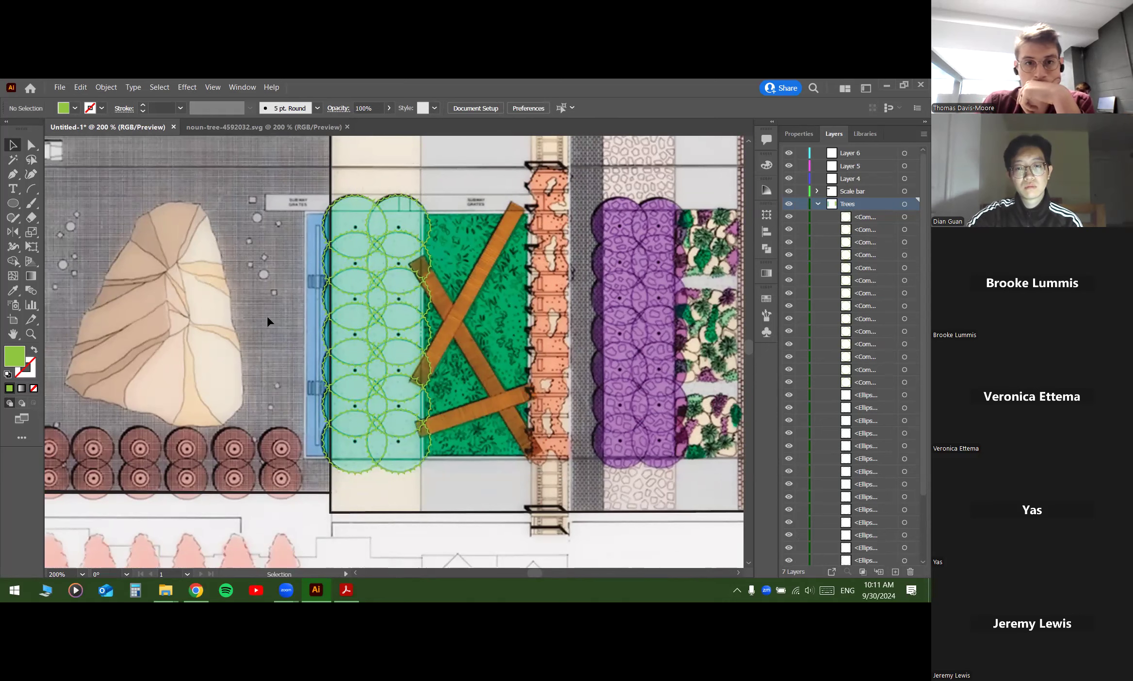
{"action": "left_click_drag", "start_coordinate": [272, 308], "coordinate": [236, 280]}
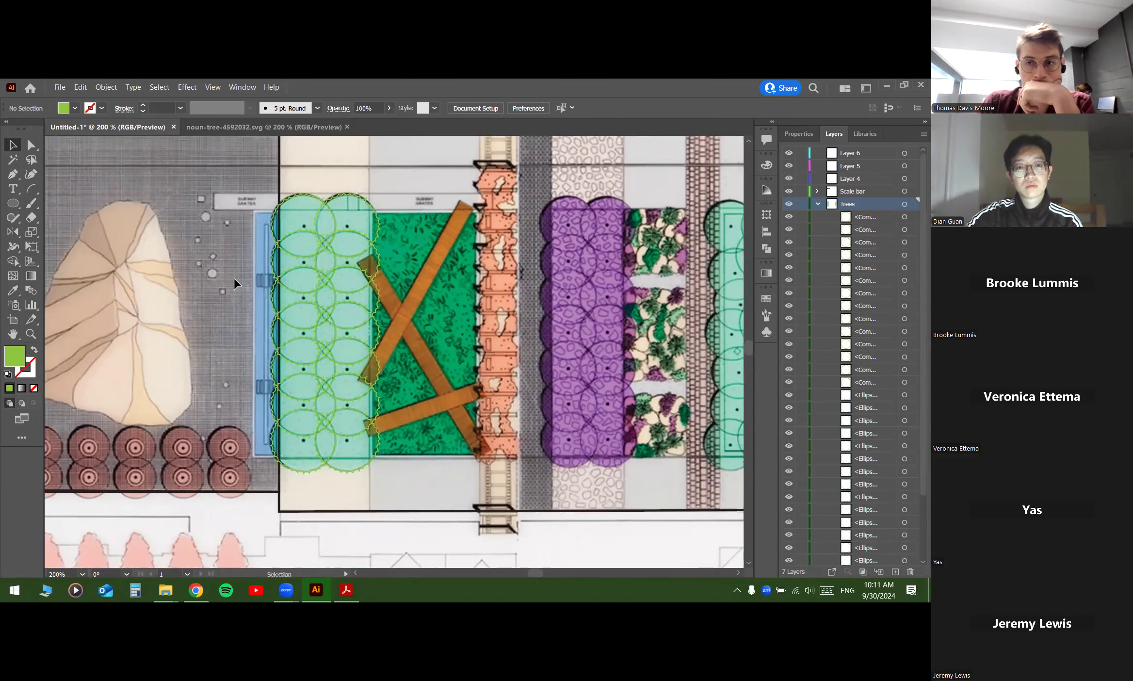
{"action": "left_click_drag", "start_coordinate": [230, 291], "coordinate": [238, 275]}
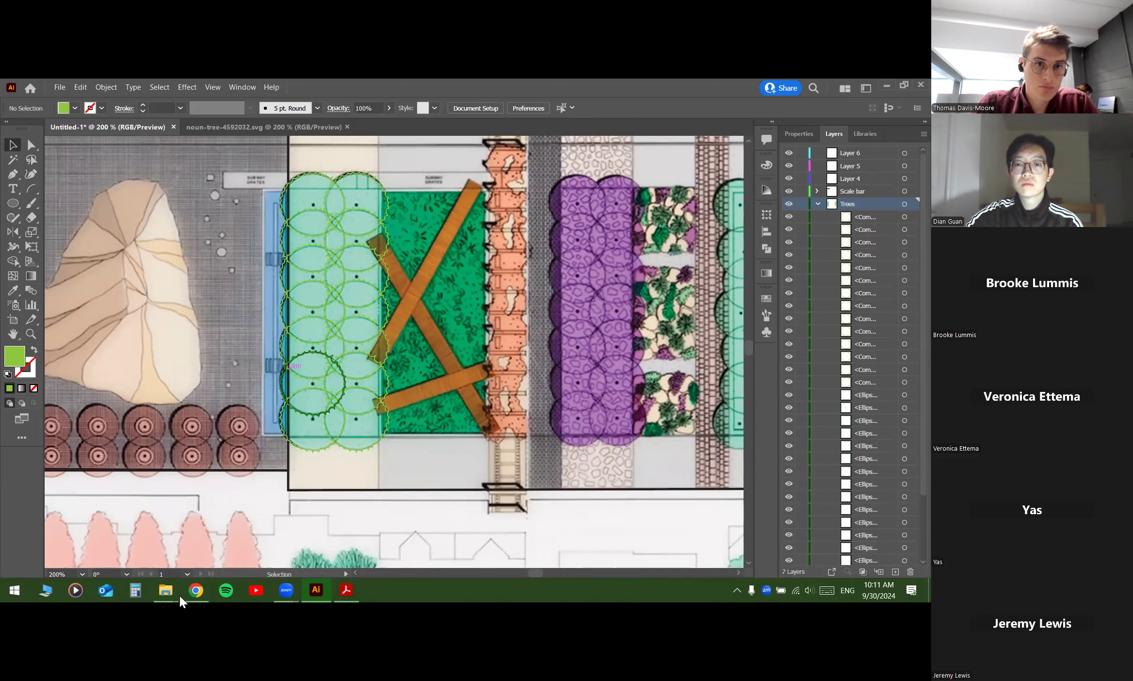
Step: Switch to the Trees folder in File Explorer and place the png-clipart painted green top-view tree image into Untitled-1
{"action": "mouse_move", "coordinate": [170, 595]}
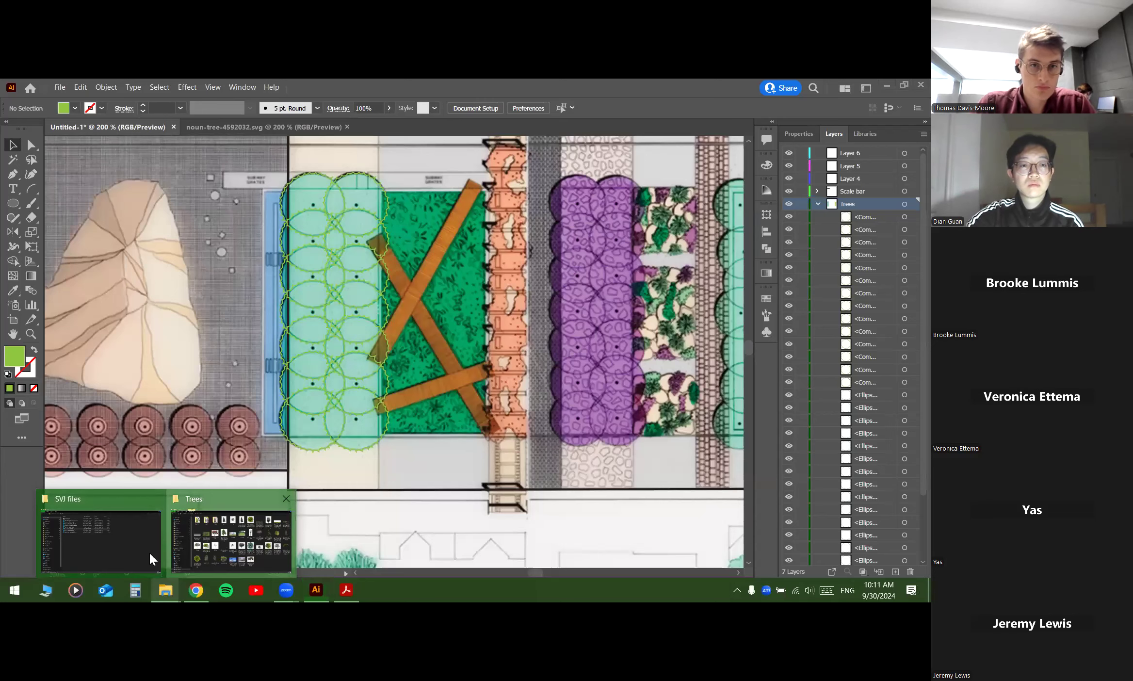
{"action": "left_click", "coordinate": [175, 548]}
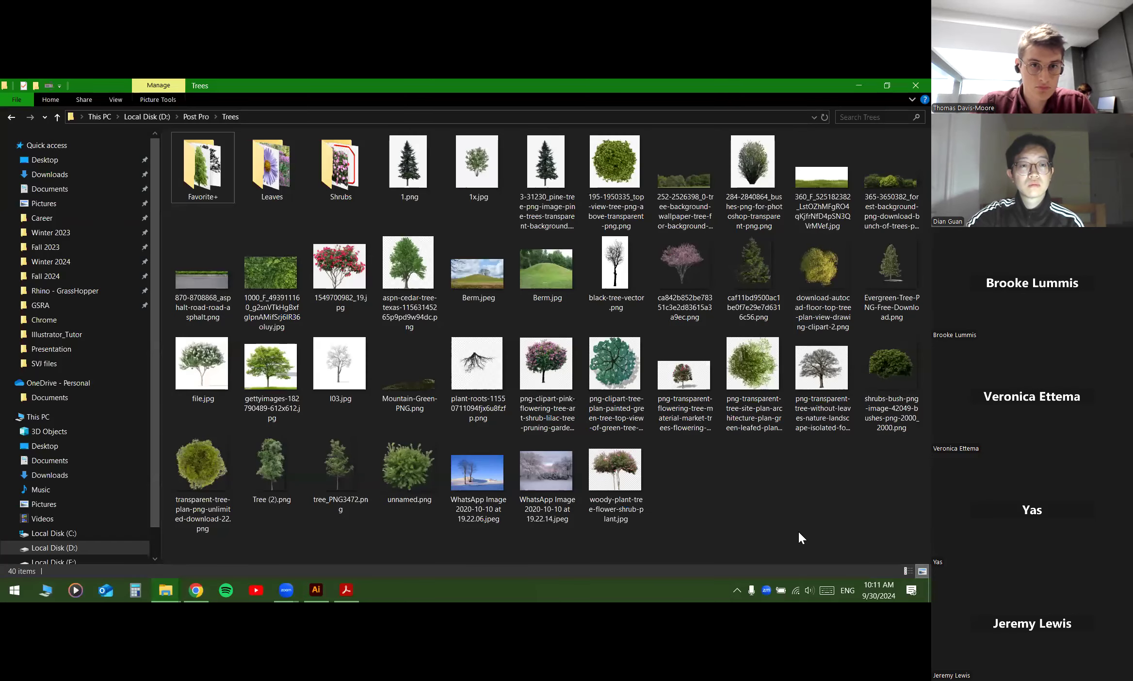
{"action": "left_click", "coordinate": [616, 368]}
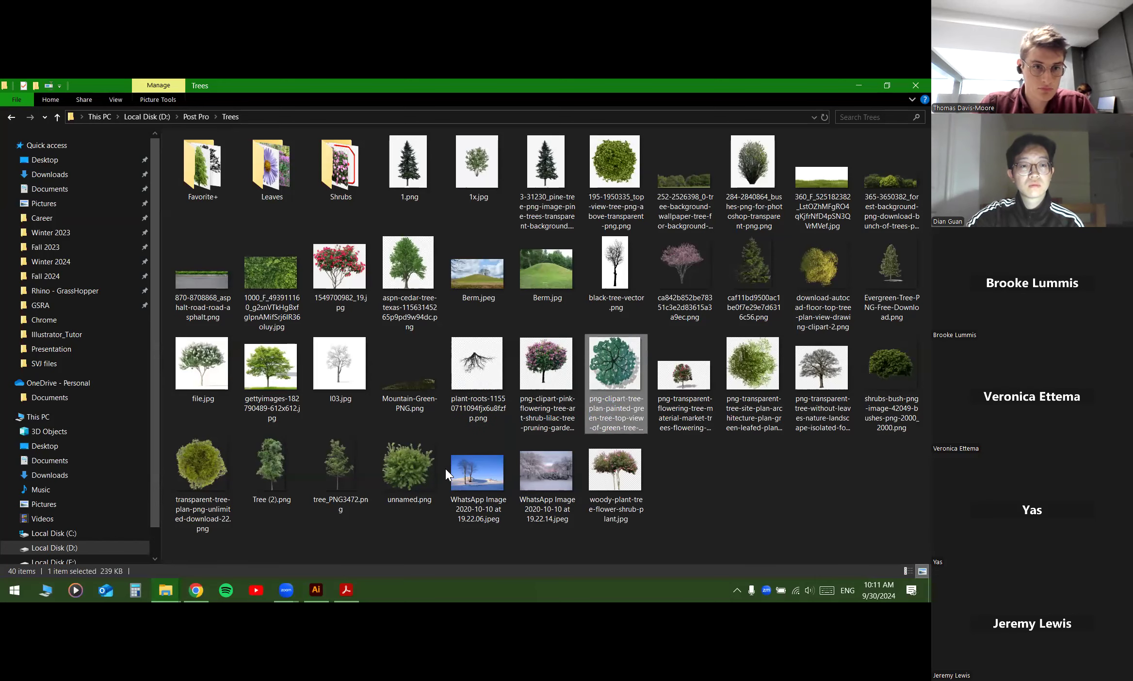
{"action": "left_click_drag", "start_coordinate": [592, 427], "coordinate": [456, 327]}
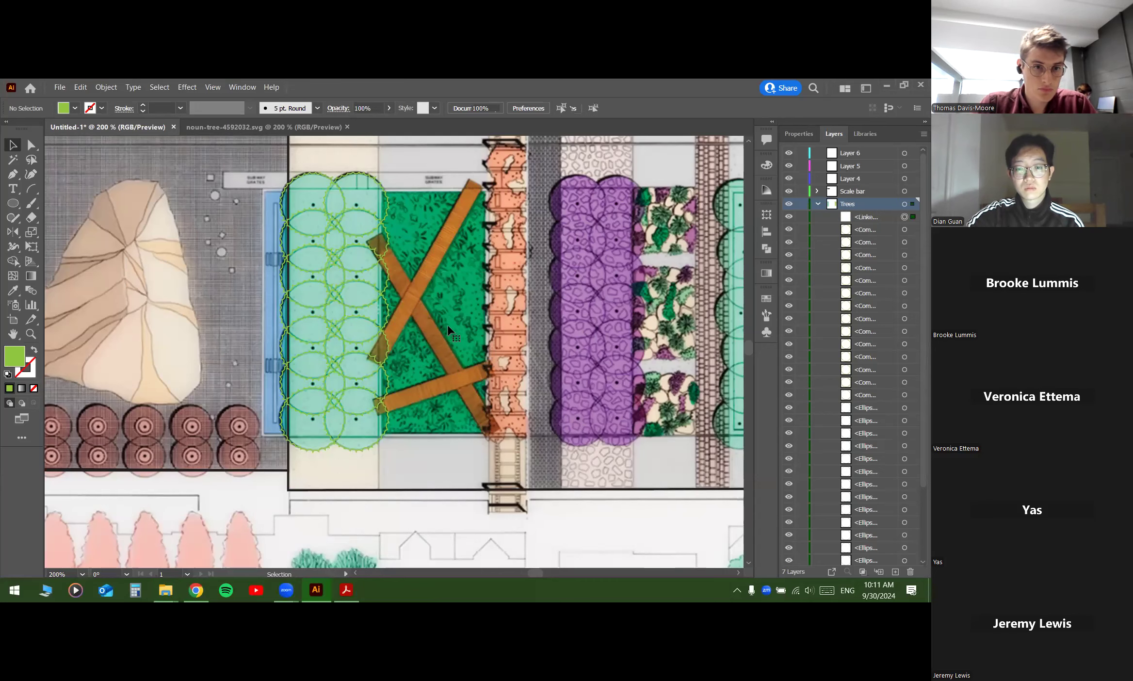
Step: Move the placed green tree image to the blank area below the section drawing and deselect it
{"action": "scroll", "coordinate": [444, 328], "scroll_direction": "down", "scroll_amount": 6}
{"action": "left_click_drag", "start_coordinate": [542, 230], "coordinate": [465, 411]}
{"action": "scroll", "coordinate": [466, 412], "scroll_direction": "up", "scroll_amount": 4}
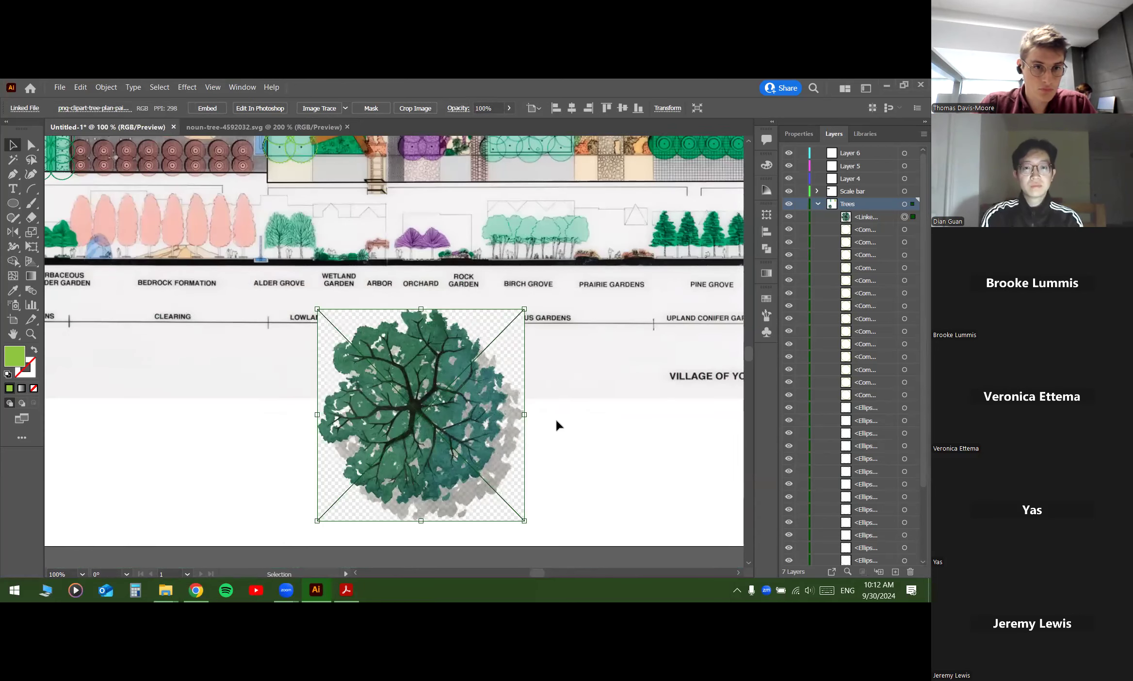
{"action": "key", "text": "ctrl+shift+a"}
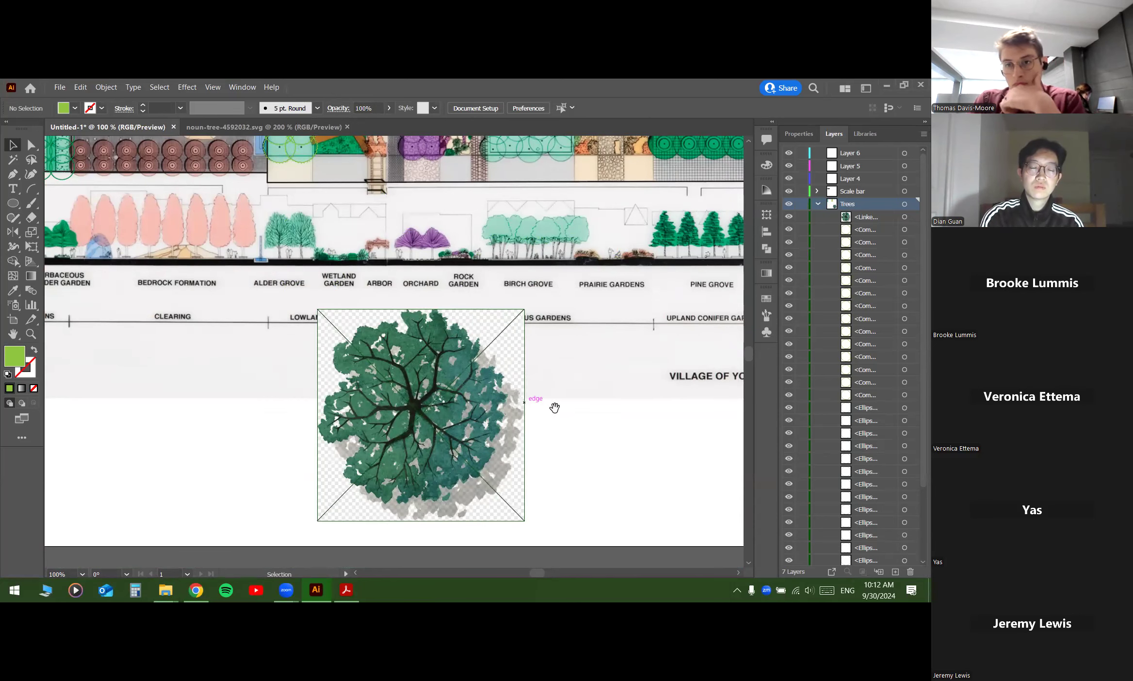
{"action": "scroll", "coordinate": [552, 405], "scroll_direction": "down", "scroll_amount": 2}
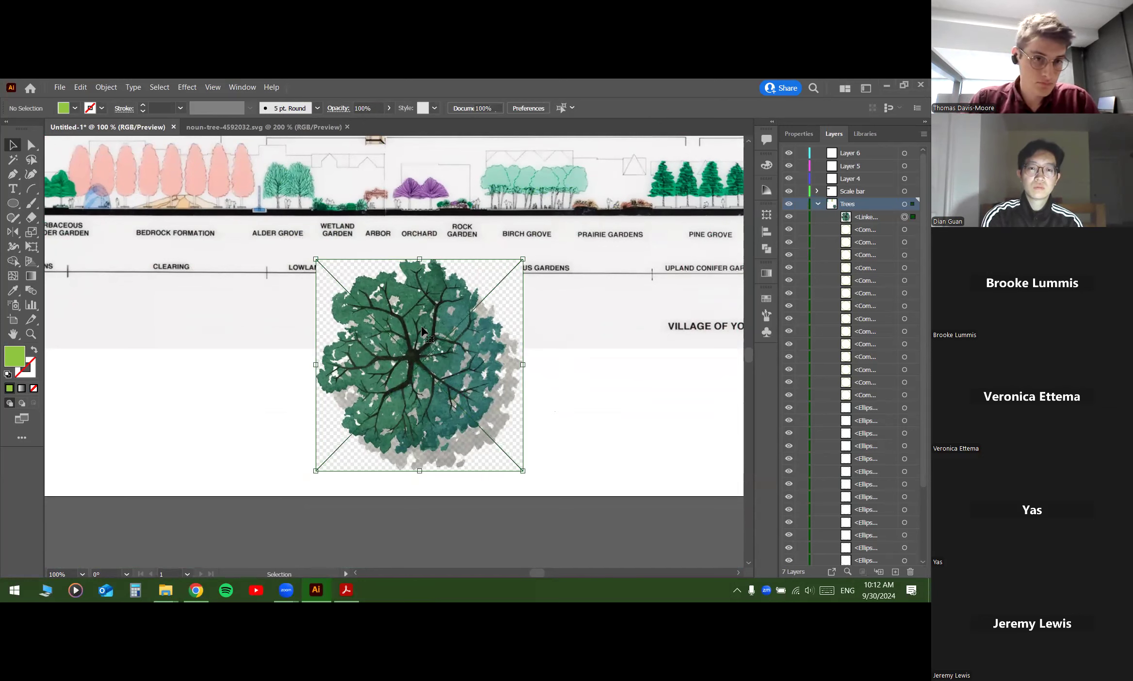
Step: Image Trace the placed green tree image using the 3 Colors preset
{"action": "left_click", "coordinate": [421, 332]}
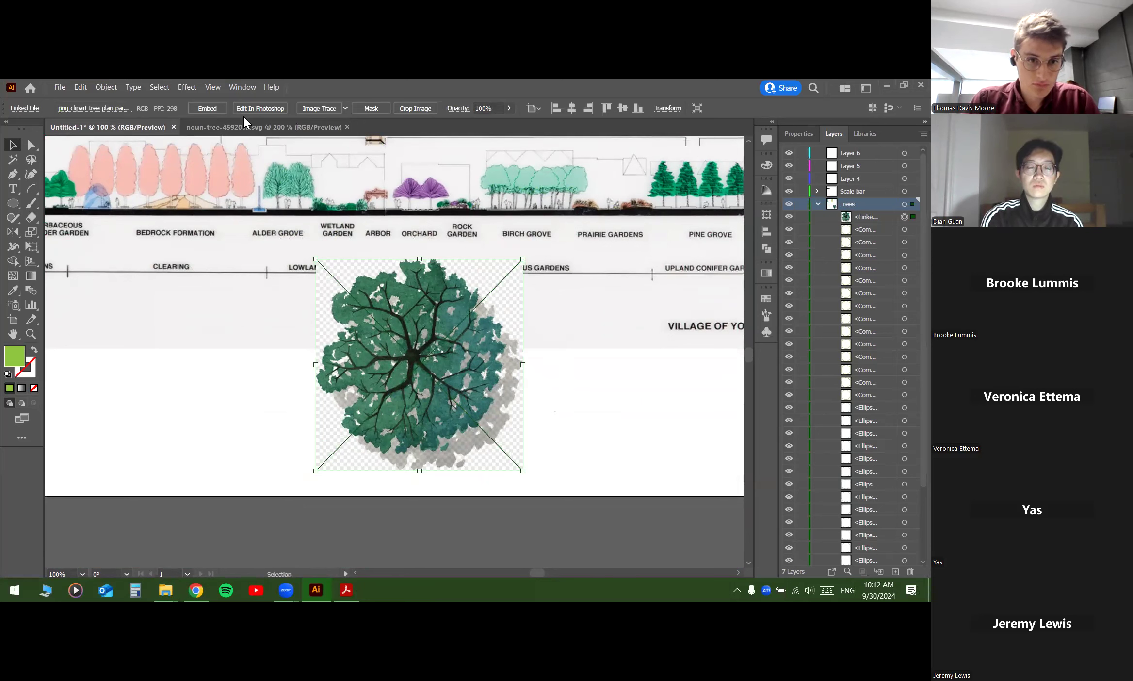
{"action": "left_click", "coordinate": [320, 108]}
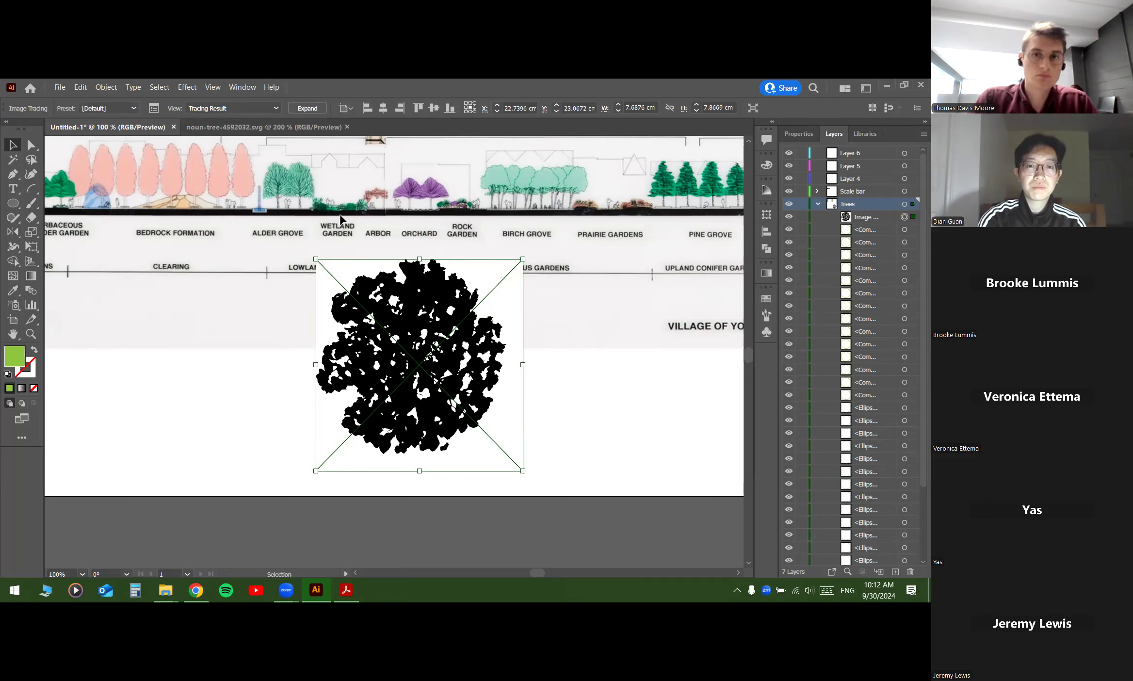
{"action": "left_click", "coordinate": [119, 108]}
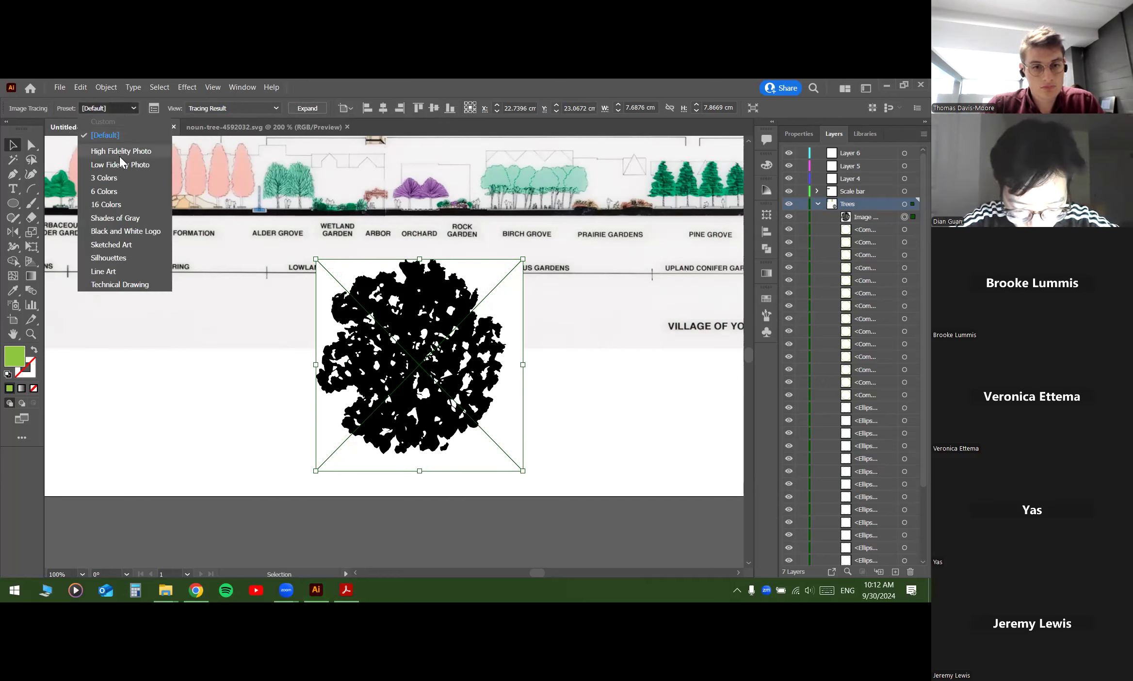
{"action": "left_click", "coordinate": [120, 178]}
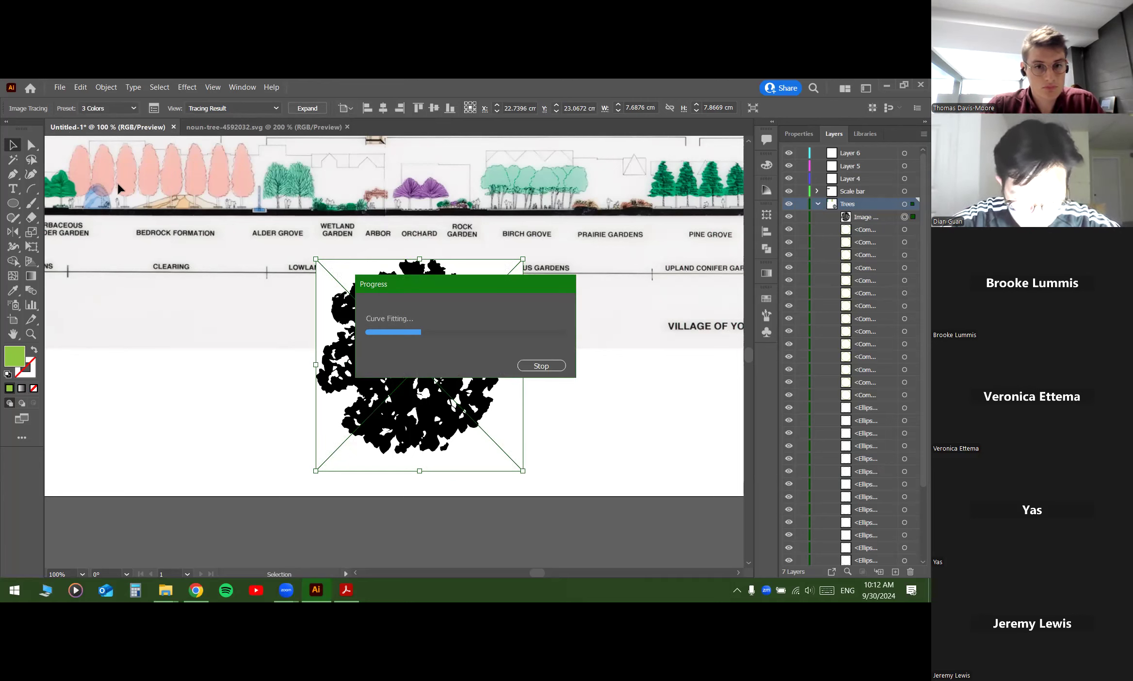
{"action": "scroll", "coordinate": [431, 301], "scroll_direction": "up", "scroll_amount": 1}
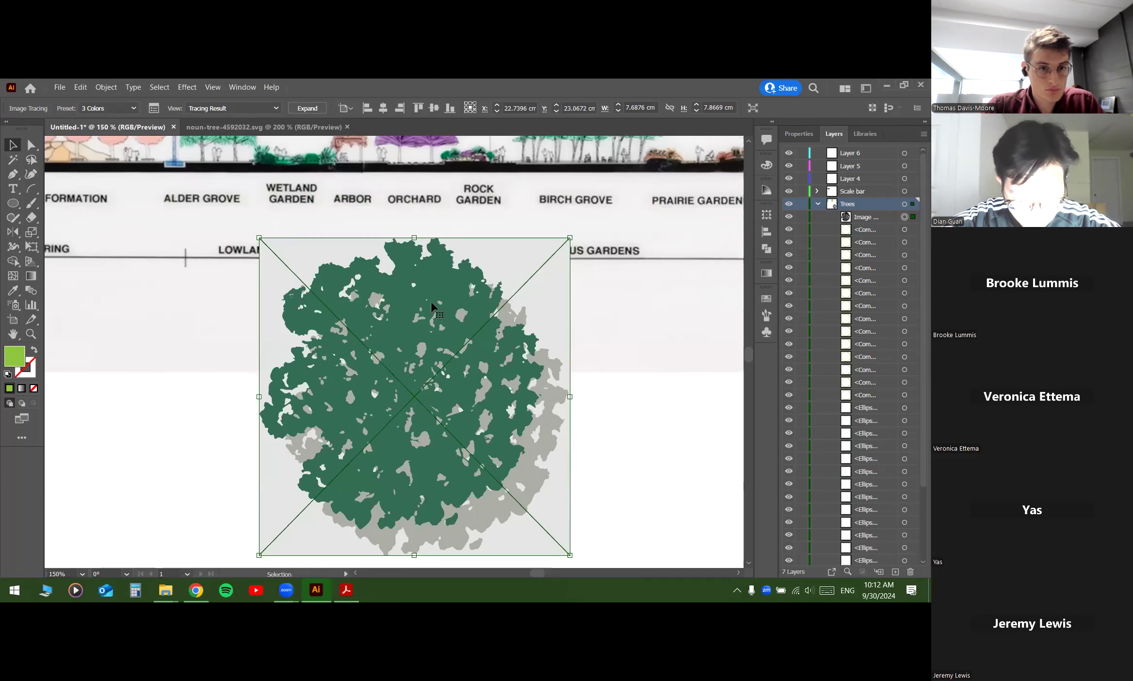
{"action": "scroll", "coordinate": [391, 219], "scroll_direction": "down", "scroll_amount": 1}
{"action": "scroll", "coordinate": [462, 330], "scroll_direction": "up", "scroll_amount": 1}
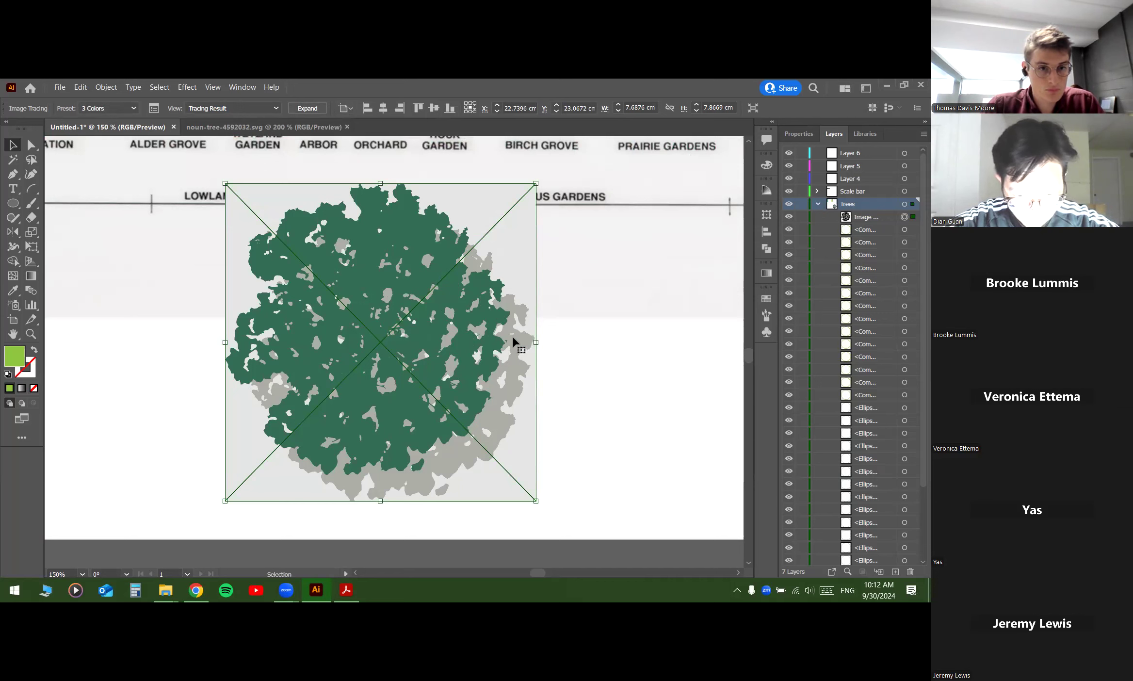
Step: Try the 16 Colors tracing preset on the green tree image and shift the tracing slightly
{"action": "left_click", "coordinate": [123, 108]}
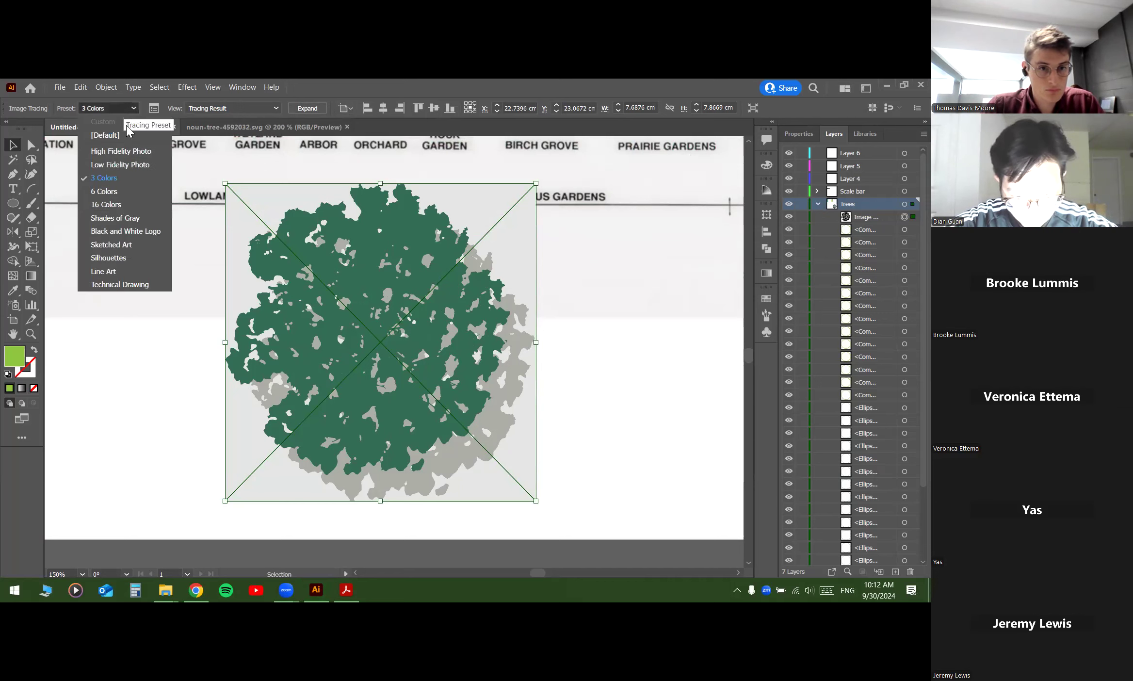
{"action": "left_click", "coordinate": [135, 204]}
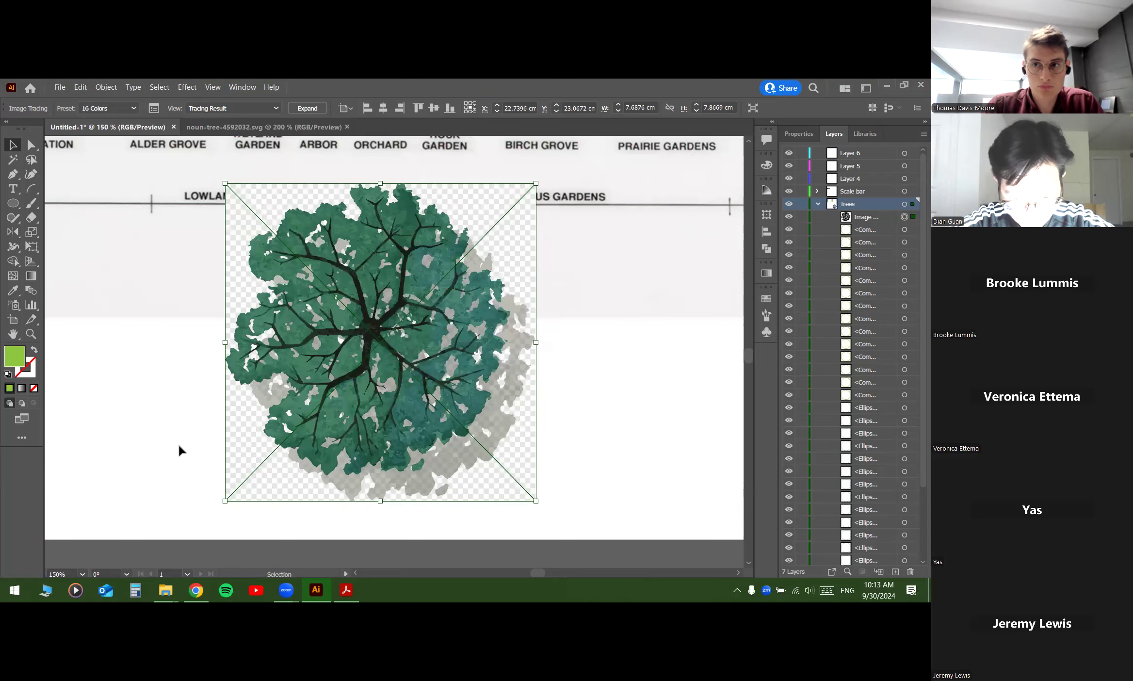
{"action": "left_click_drag", "start_coordinate": [368, 287], "coordinate": [392, 280]}
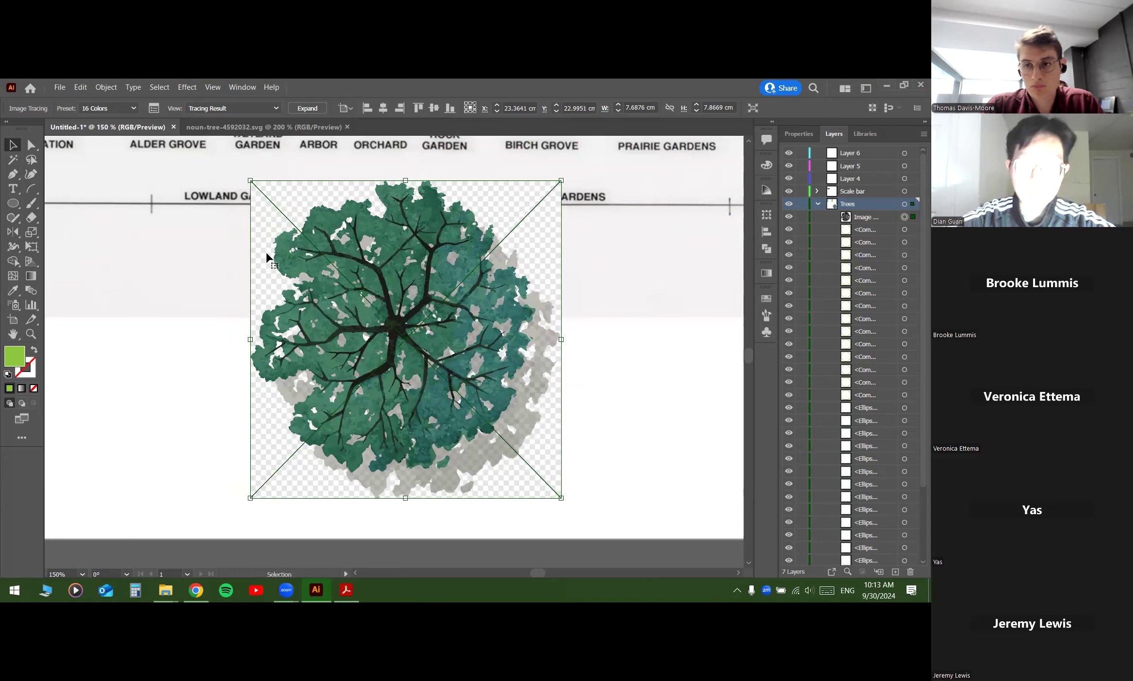
Step: Change the tree's tracing preset to Sketched Art and expand the tracing into editable paths
{"action": "left_click", "coordinate": [133, 108]}
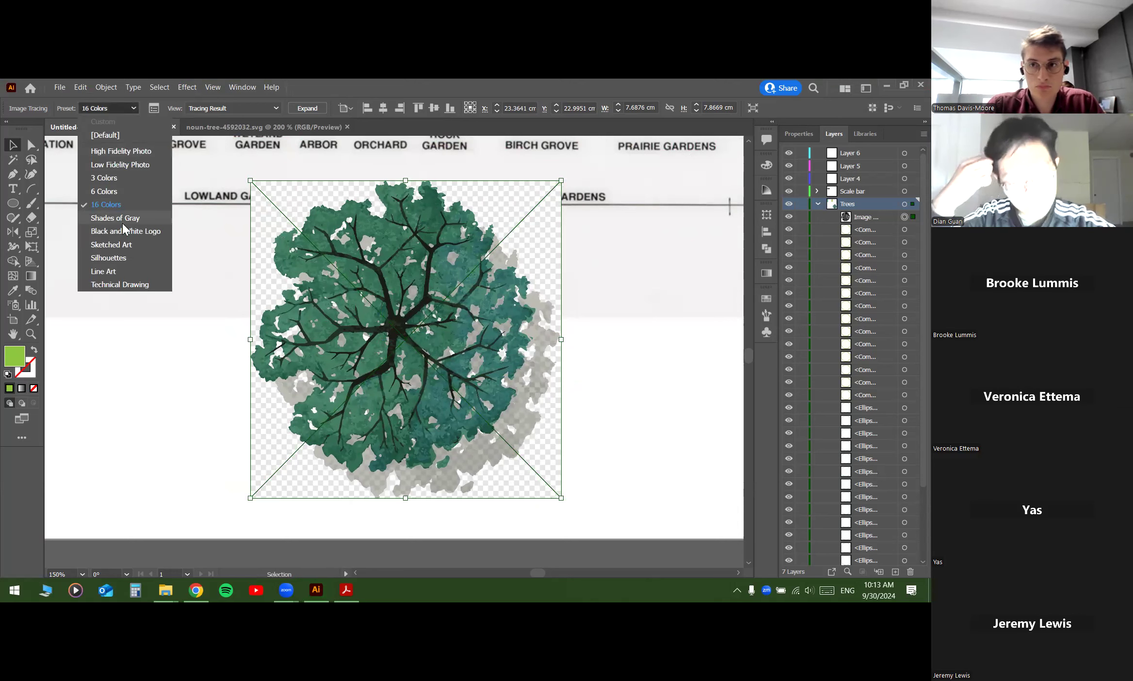
{"action": "left_click", "coordinate": [99, 244]}
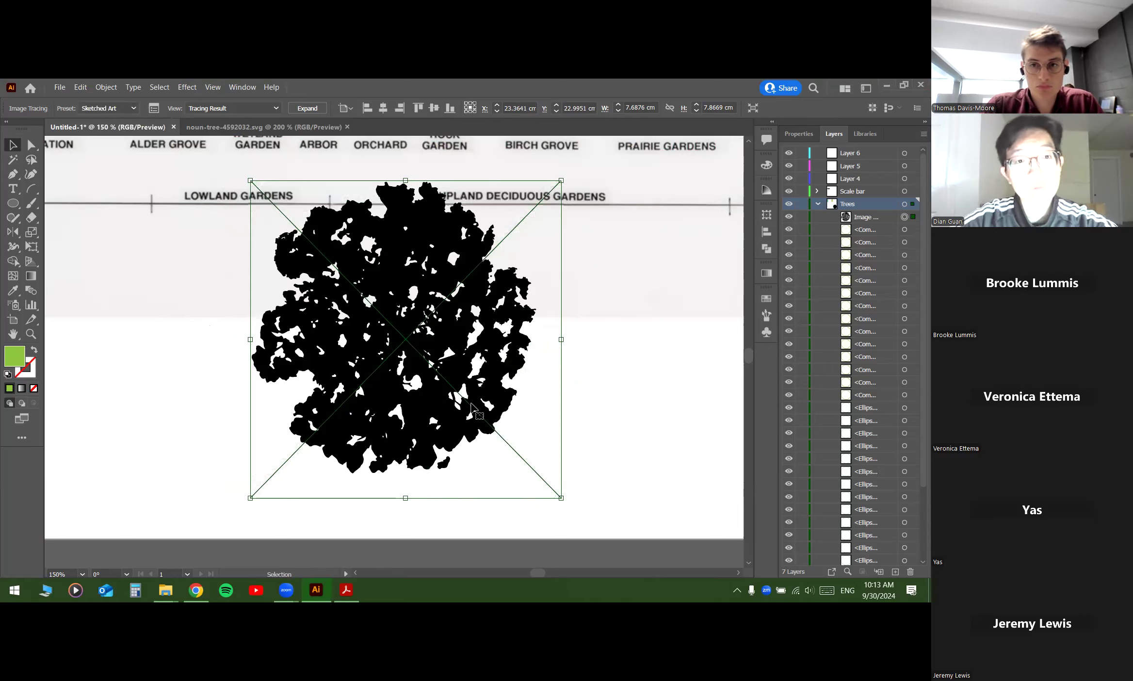
{"action": "scroll", "coordinate": [589, 314], "scroll_direction": "down", "scroll_amount": 2}
{"action": "scroll", "coordinate": [588, 313], "scroll_direction": "up", "scroll_amount": 2}
{"action": "scroll", "coordinate": [589, 313], "scroll_direction": "down", "scroll_amount": 1}
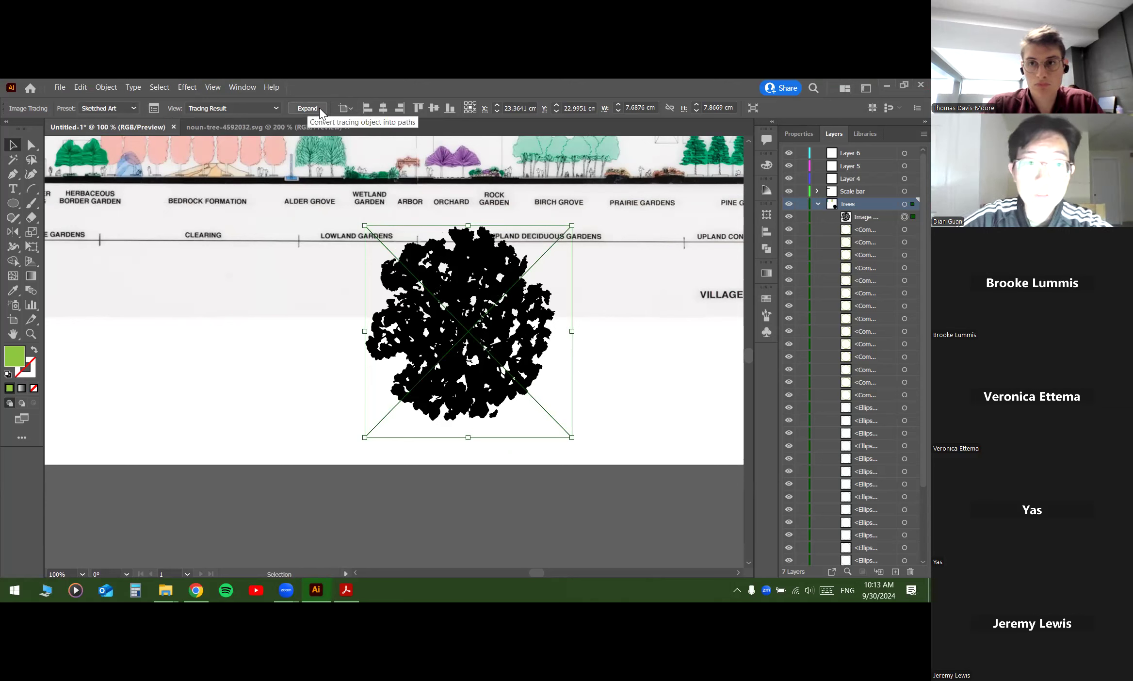
{"action": "left_click", "coordinate": [307, 108]}
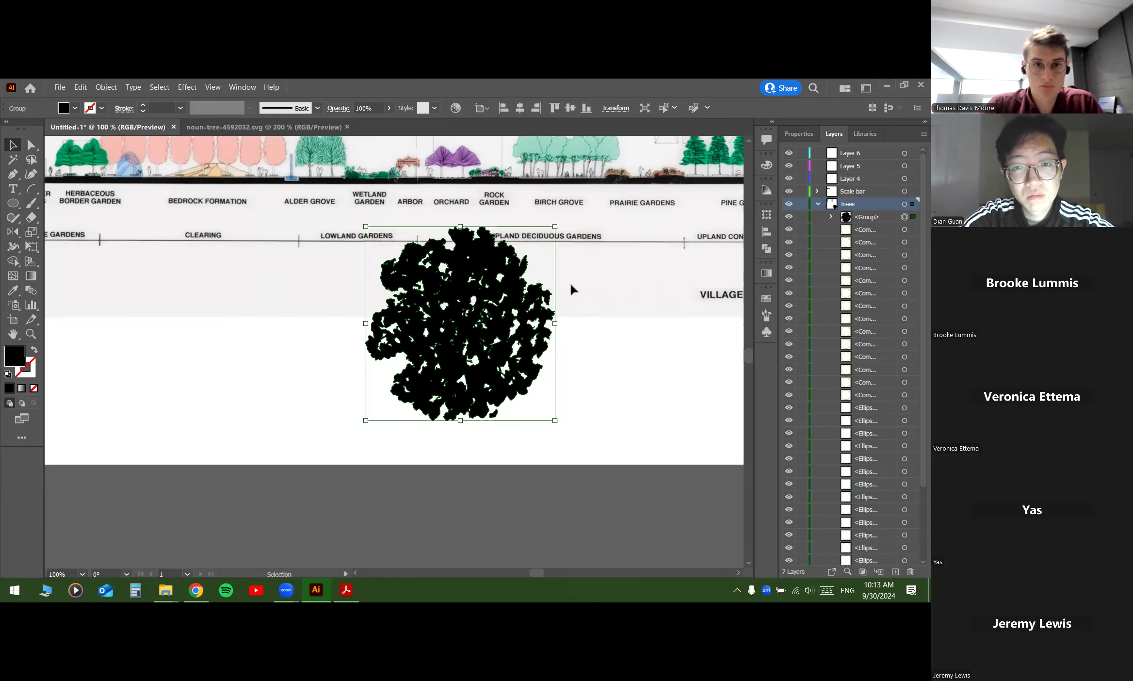
Step: Set the fill of the expanded tree group to None
{"action": "left_click", "coordinate": [75, 109]}
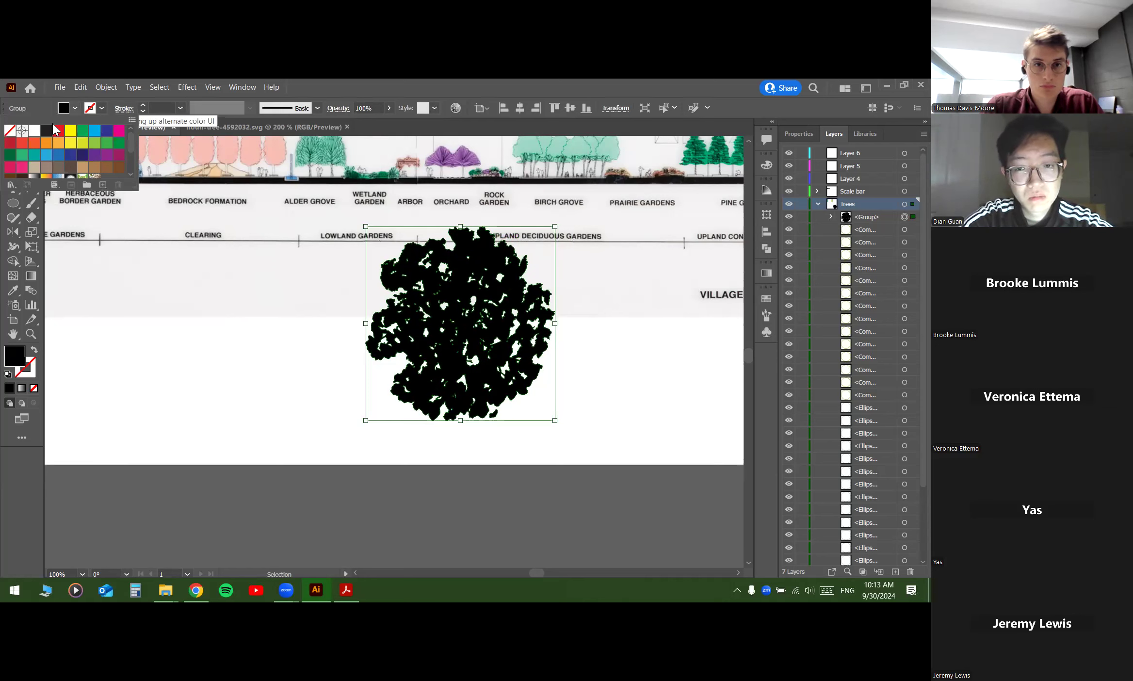
{"action": "left_click", "coordinate": [10, 134]}
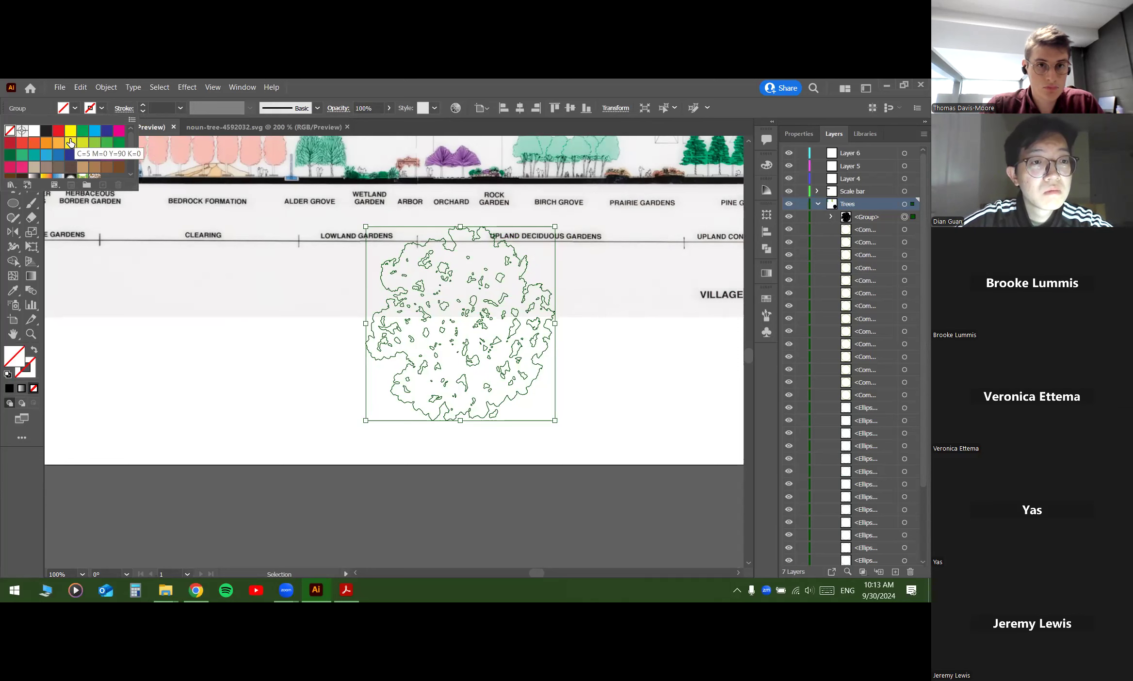
{"action": "left_click", "coordinate": [45, 132]}
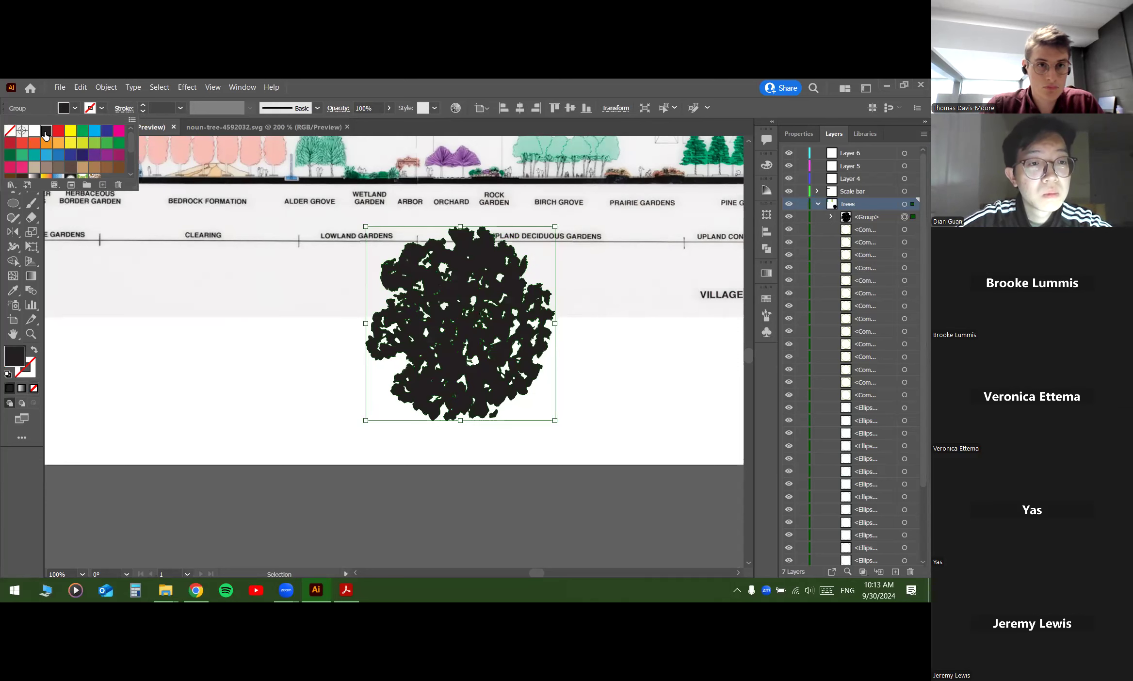
{"action": "left_click", "coordinate": [9, 131]}
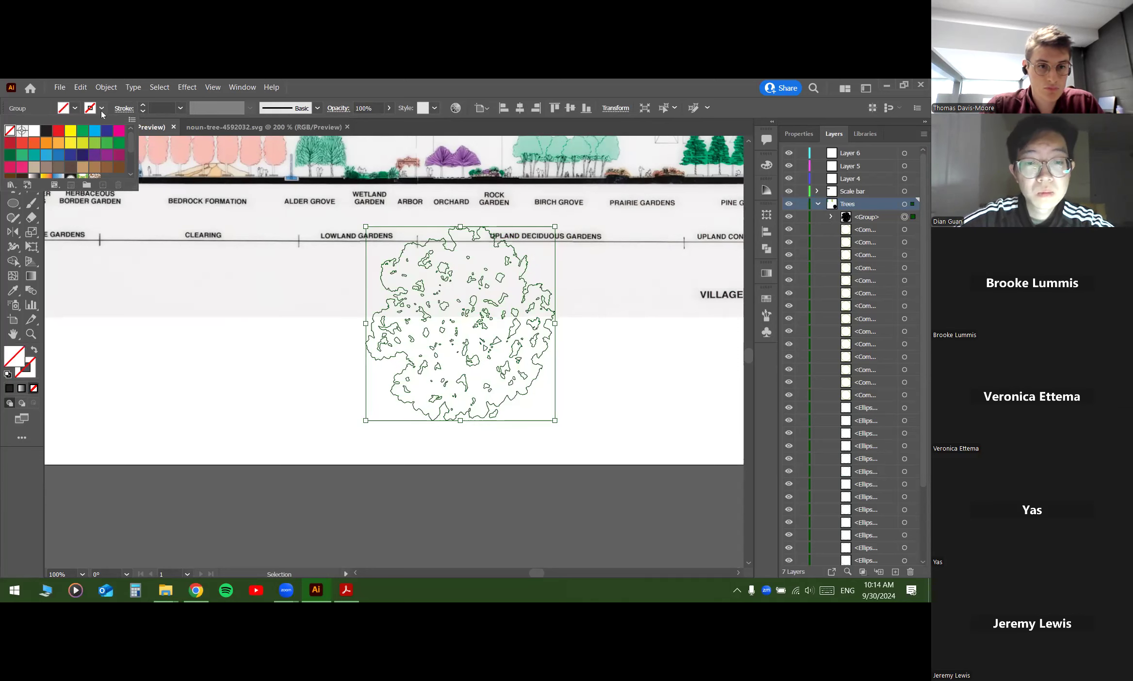
Step: Give the expanded tree group a black stroke and reduce the stroke weight to 0.25 pt
{"action": "left_click", "coordinate": [101, 109]}
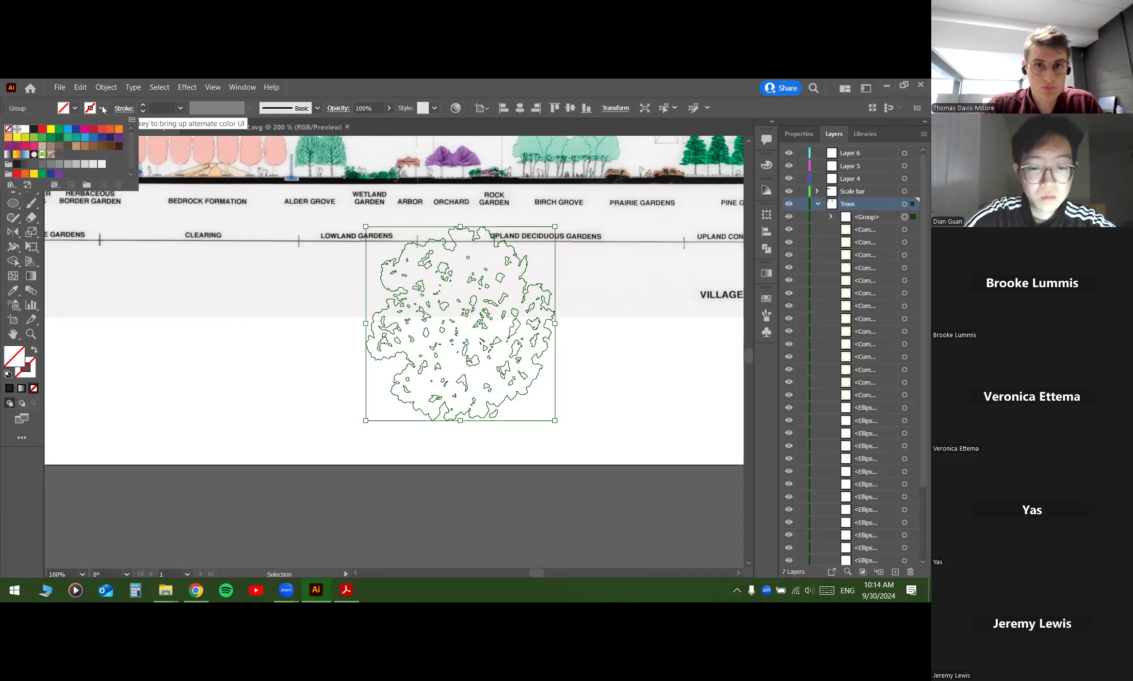
{"action": "left_click", "coordinate": [34, 131]}
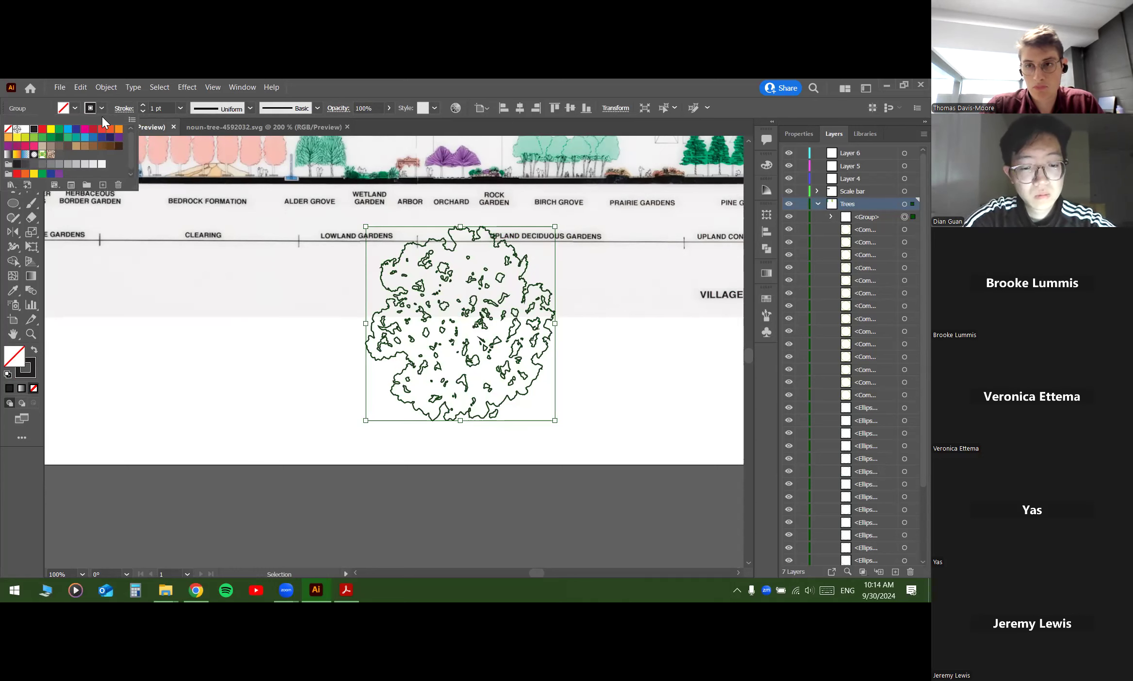
{"action": "left_click", "coordinate": [143, 112]}
{"action": "left_click", "coordinate": [142, 112]}
{"action": "left_click", "coordinate": [143, 112]}
{"action": "left_click", "coordinate": [560, 342]}
{"action": "left_click", "coordinate": [522, 354]}
Step: Move the tree outline from below the section drawing up onto the plan, near the purple orchard bed
{"action": "key", "text": "ctrl+minus"}
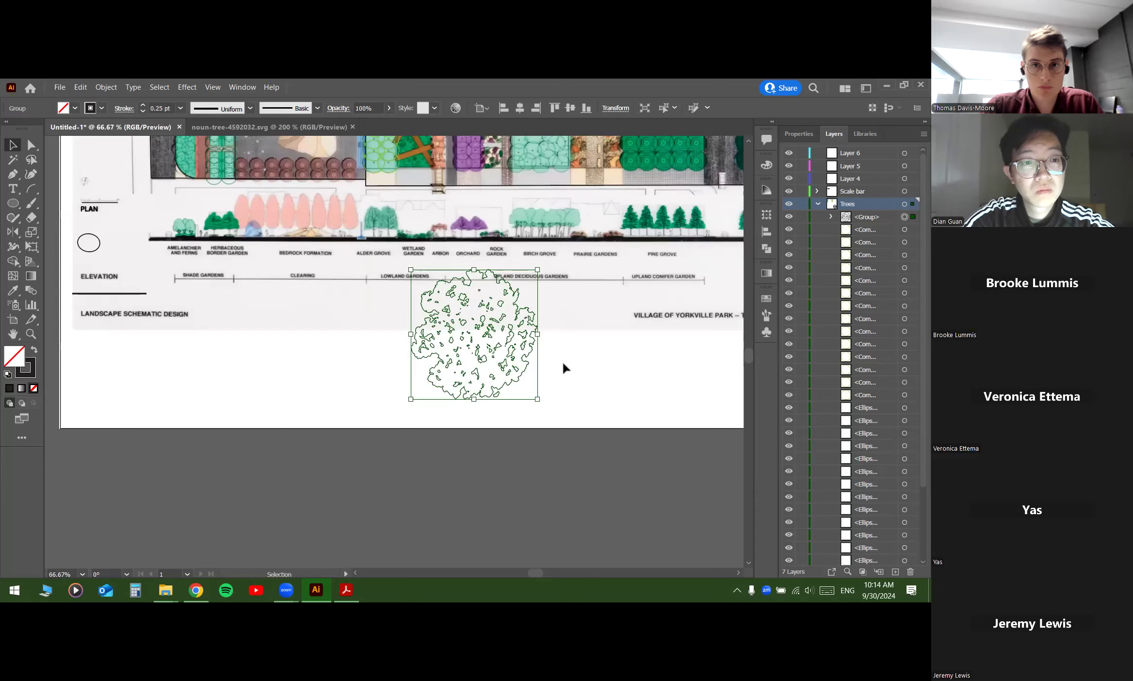
{"action": "scroll", "coordinate": [562, 369], "scroll_direction": "up", "scroll_amount": 3}
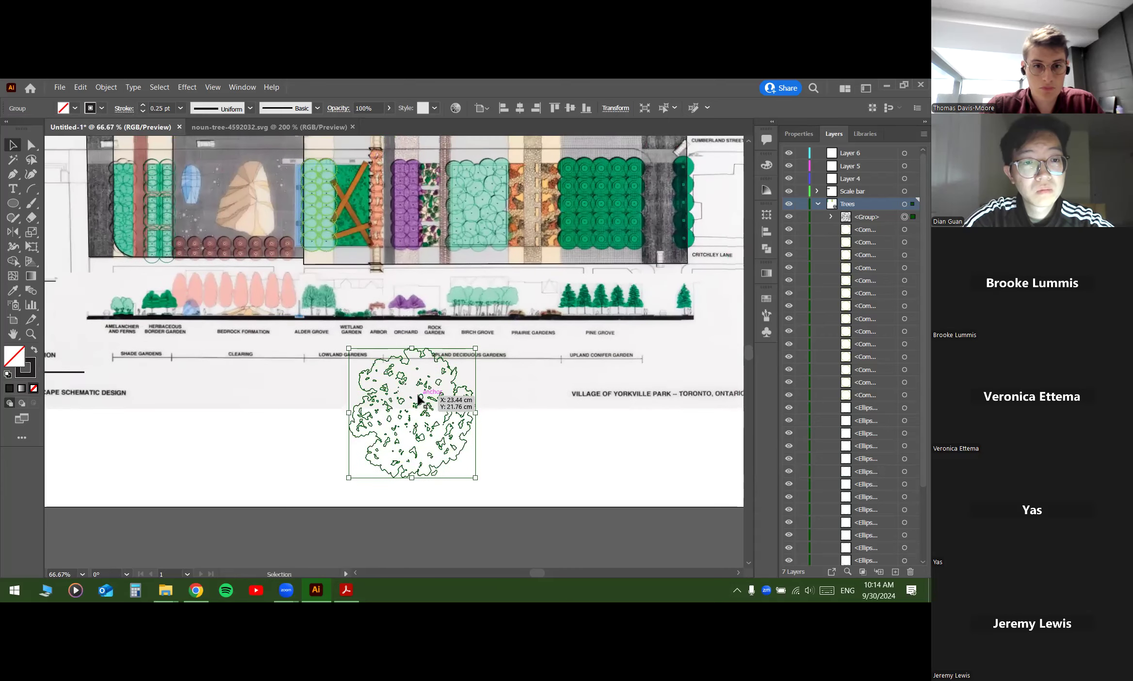
{"action": "left_click_drag", "start_coordinate": [421, 397], "coordinate": [423, 155]}
{"action": "key", "text": "space"}
{"action": "key", "text": "space"}
{"action": "left_click_drag", "start_coordinate": [506, 267], "coordinate": [404, 245]}
{"action": "scroll", "coordinate": [420, 245], "scroll_direction": "up", "scroll_amount": 4}
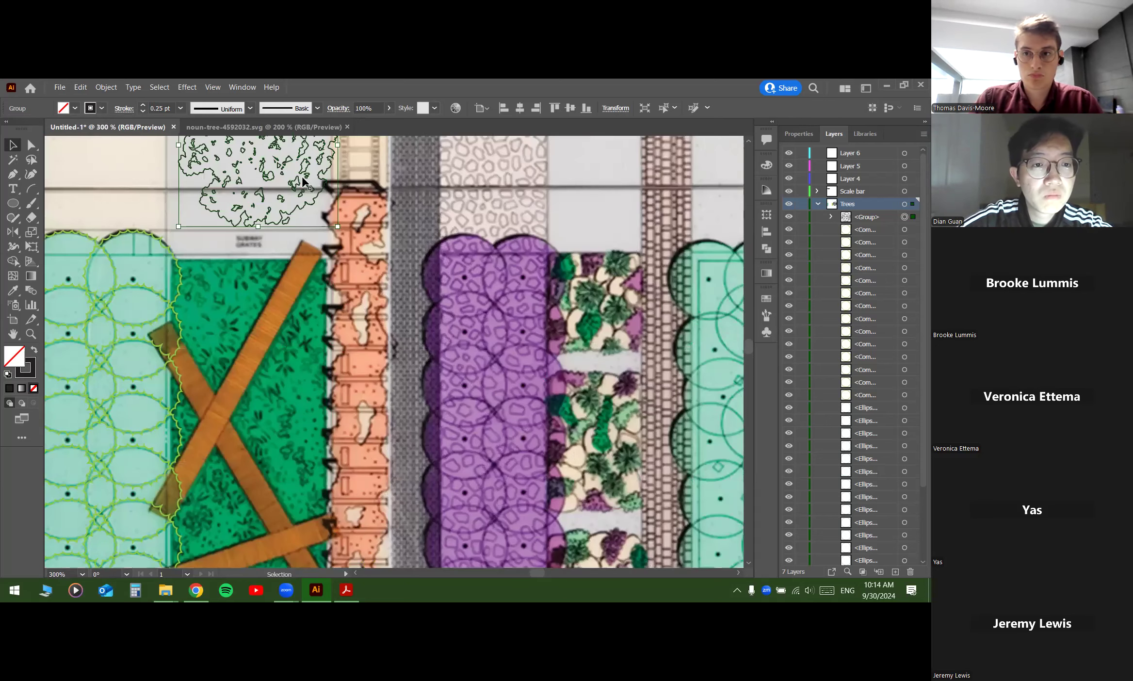
Step: Scale the tree outline down and fit it over the first tree in the top row of the purple orchard bed
{"action": "left_click_drag", "start_coordinate": [286, 179], "coordinate": [499, 312]}
{"action": "left_click_drag", "start_coordinate": [538, 358], "coordinate": [481, 299]}
{"action": "left_click_drag", "start_coordinate": [442, 247], "coordinate": [475, 279]}
{"action": "left_click_drag", "start_coordinate": [517, 331], "coordinate": [468, 286]}
{"action": "left_click", "coordinate": [515, 253]}
{"action": "scroll", "coordinate": [514, 252], "scroll_direction": "up", "scroll_amount": 2}
{"action": "left_click", "coordinate": [483, 291]}
{"action": "scroll", "coordinate": [509, 296], "scroll_direction": "right", "scroll_amount": 2}
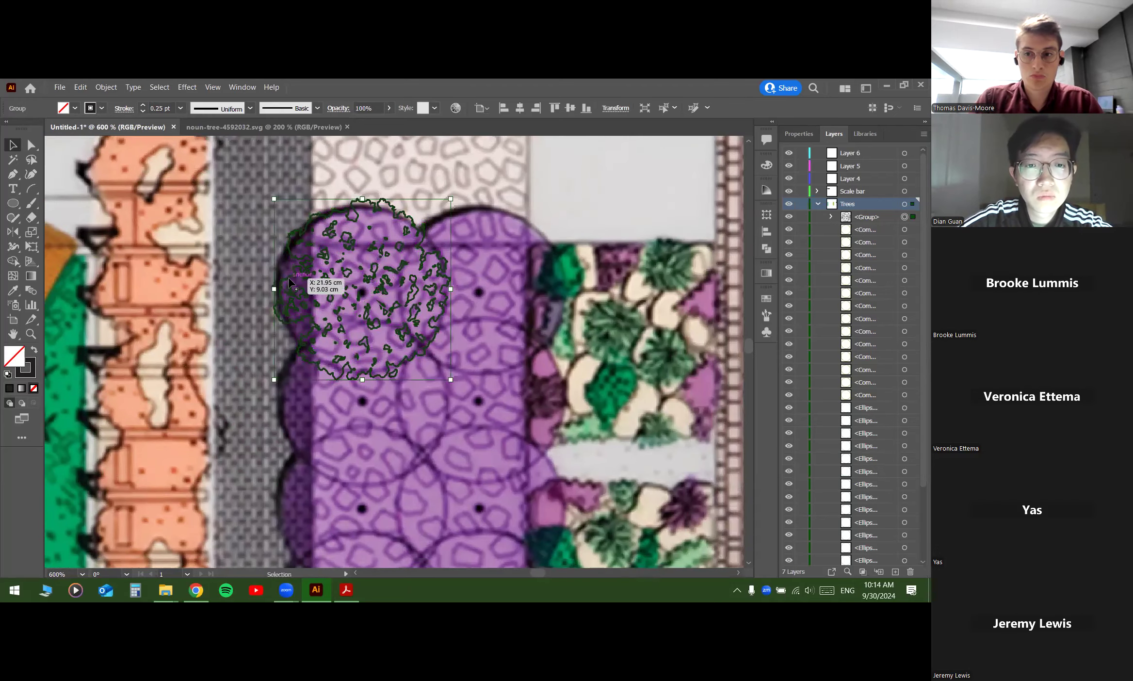
Step: Copy the fitted tree outline sideways onto the second tree in the top row of the purple bed
{"action": "left_click_drag", "start_coordinate": [318, 266], "coordinate": [426, 266]}
{"action": "scroll", "coordinate": [439, 193], "scroll_direction": "down", "scroll_amount": 1}
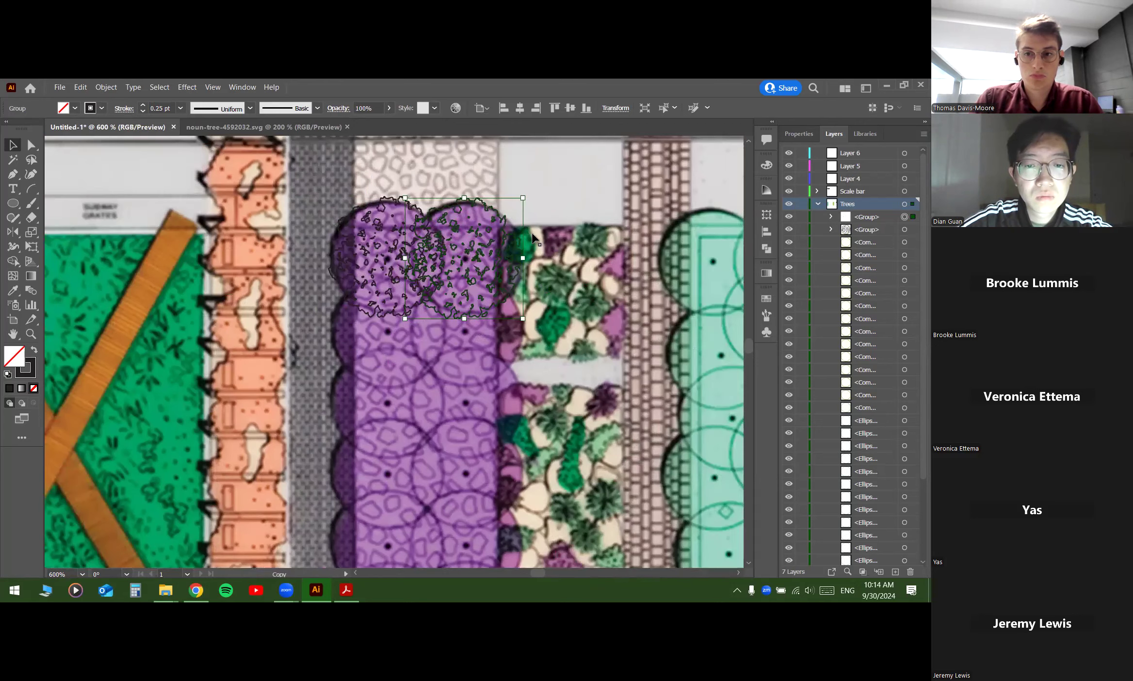
{"action": "left_click_drag", "start_coordinate": [593, 274], "coordinate": [594, 243]}
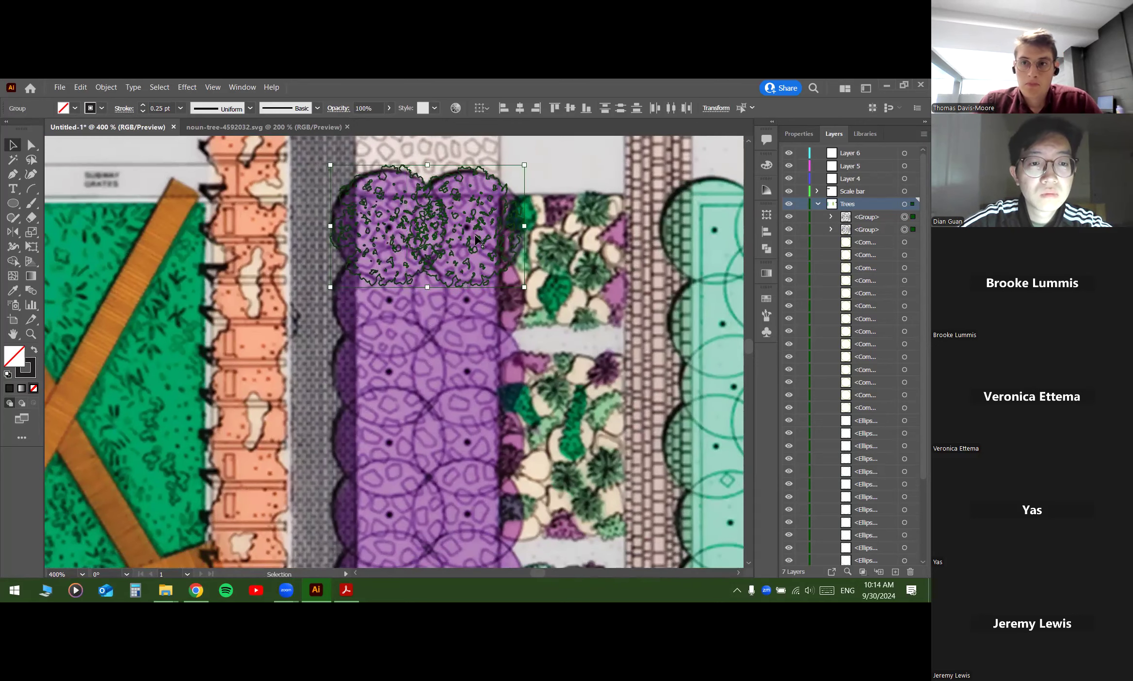
Step: Copy the pair of tree outlines one row down, repeat the copy until all seven rows of the purple bed are filled, and deselect
{"action": "left_click_drag", "start_coordinate": [478, 238], "coordinate": [482, 313]}
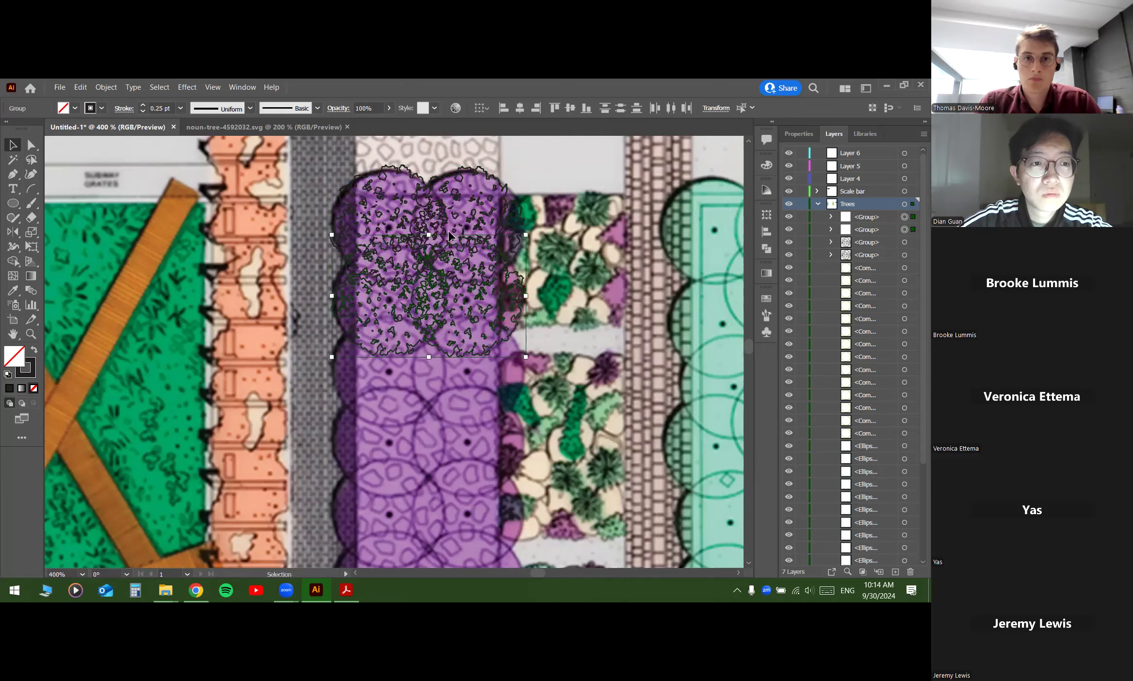
{"action": "scroll", "coordinate": [451, 238], "scroll_direction": "down", "scroll_amount": 1}
{"action": "key", "text": "ctrl+d"}
{"action": "key", "text": "ctrl+d"}
{"action": "key", "text": "ctrl+d"}
{"action": "key", "text": "ctrl+d"}
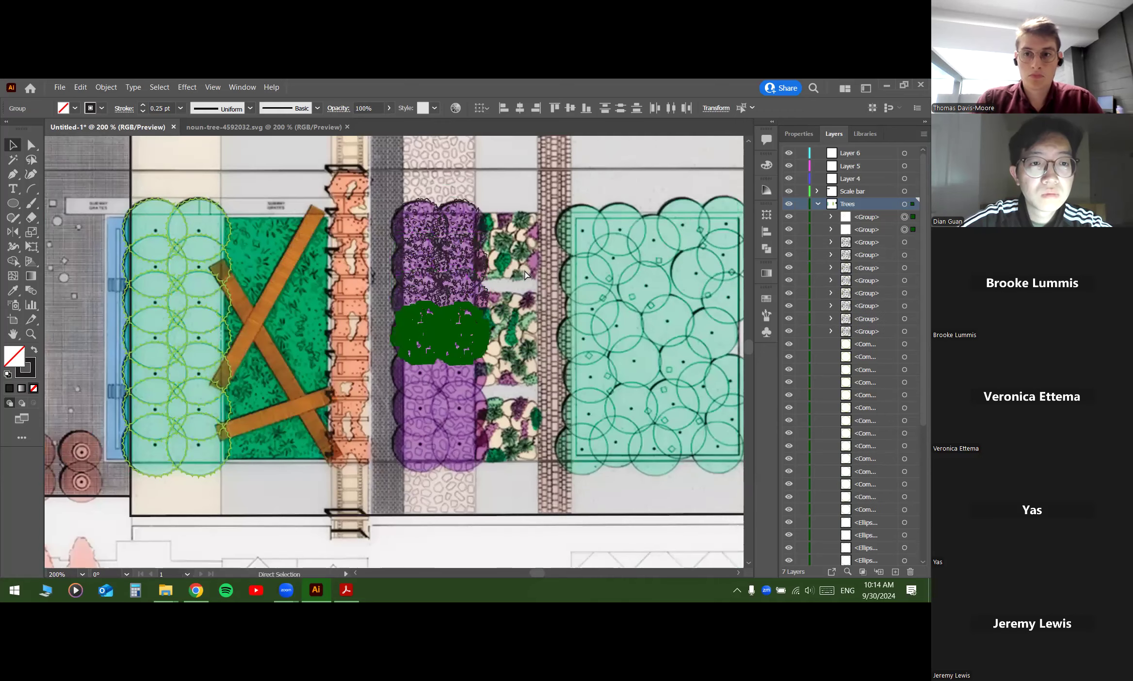
{"action": "key", "text": "ctrl+d"}
{"action": "left_click", "coordinate": [508, 175]}
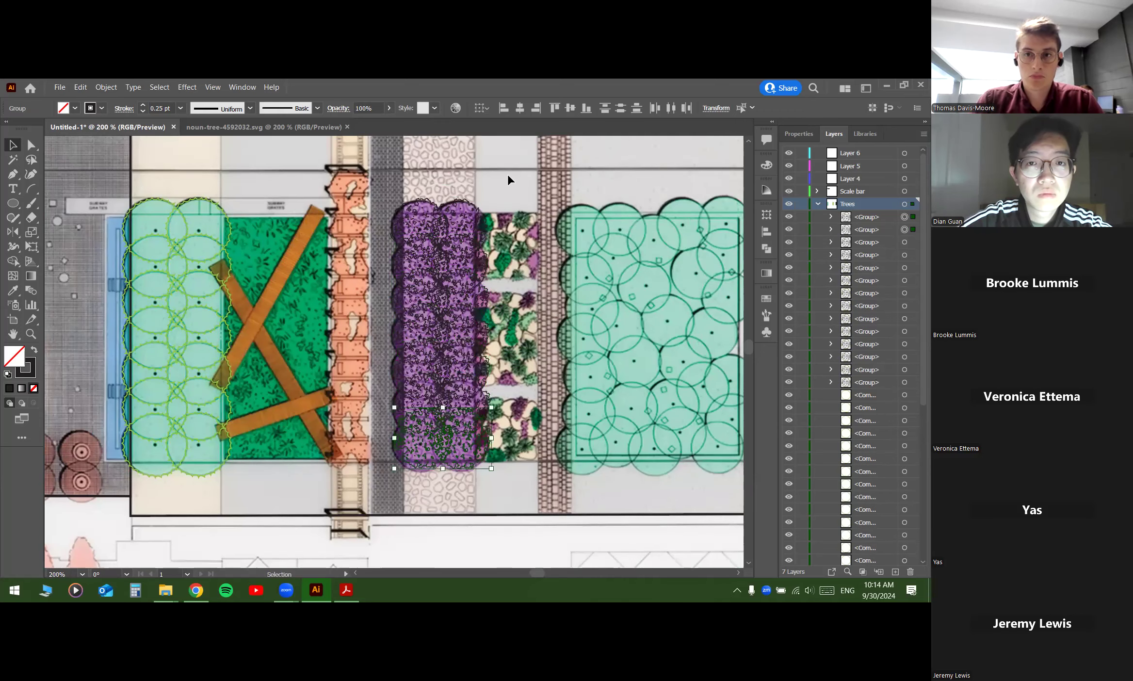
Step: Collapse the Trees layer and hide the Yorkville base plan layer
{"action": "scroll", "coordinate": [462, 195], "scroll_direction": "up", "scroll_amount": 1}
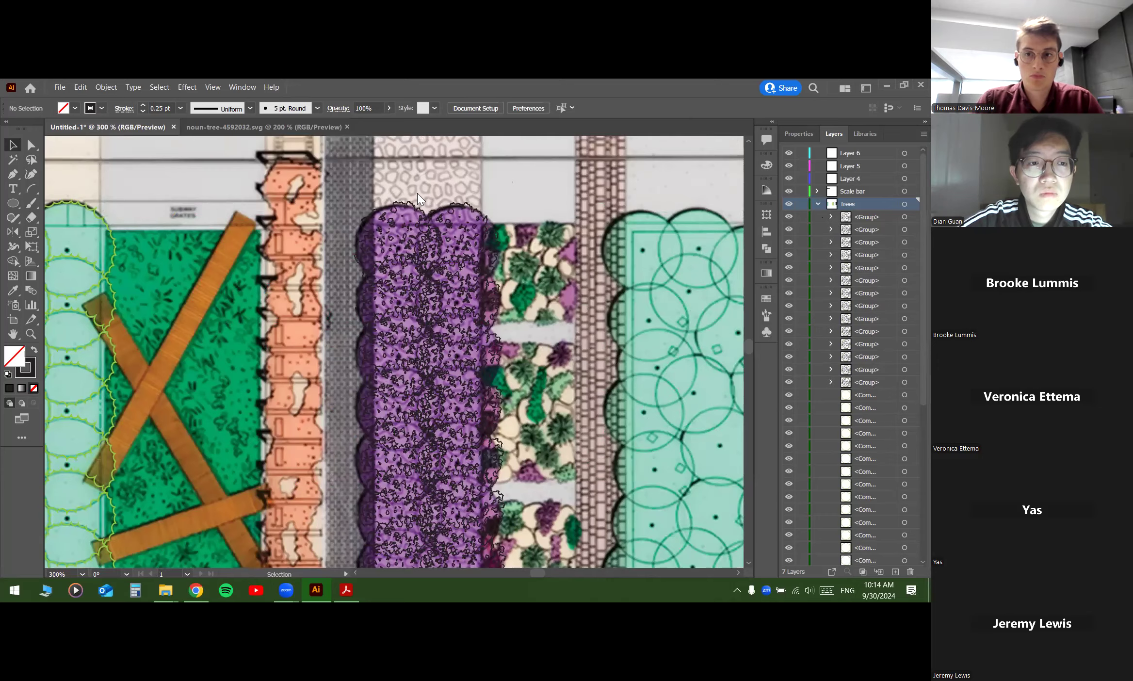
{"action": "scroll", "coordinate": [418, 195], "scroll_direction": "down", "scroll_amount": 4}
{"action": "scroll", "coordinate": [363, 189], "scroll_direction": "up", "scroll_amount": 3}
{"action": "scroll", "coordinate": [363, 191], "scroll_direction": "up", "scroll_amount": 2}
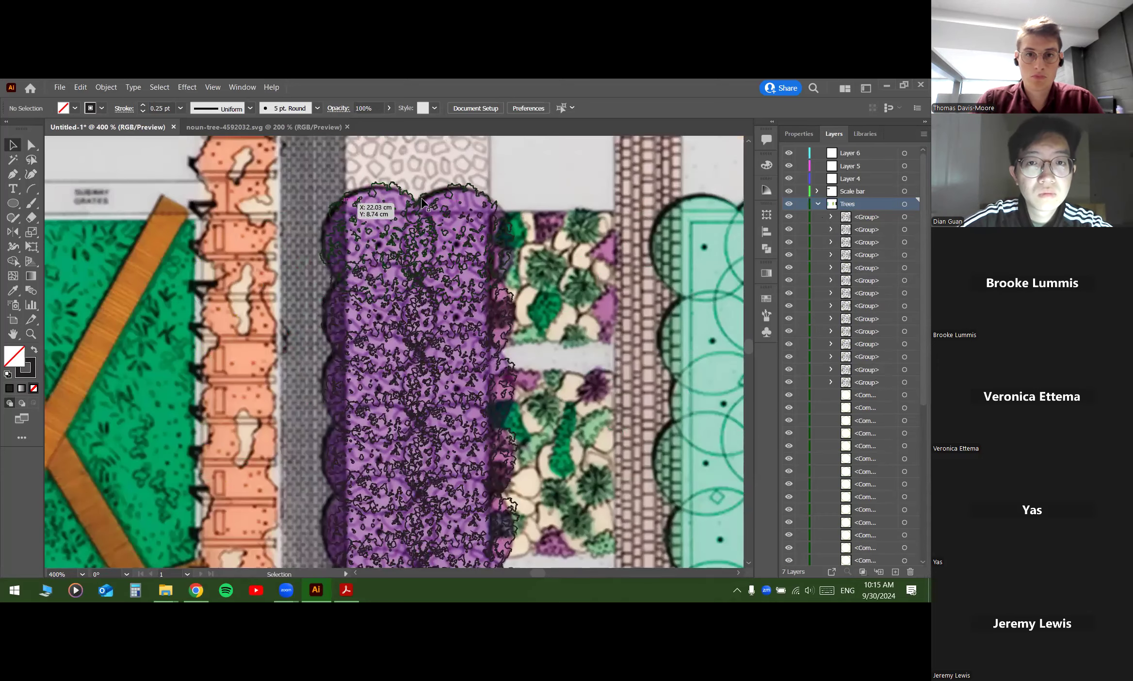
{"action": "left_click", "coordinate": [817, 204]}
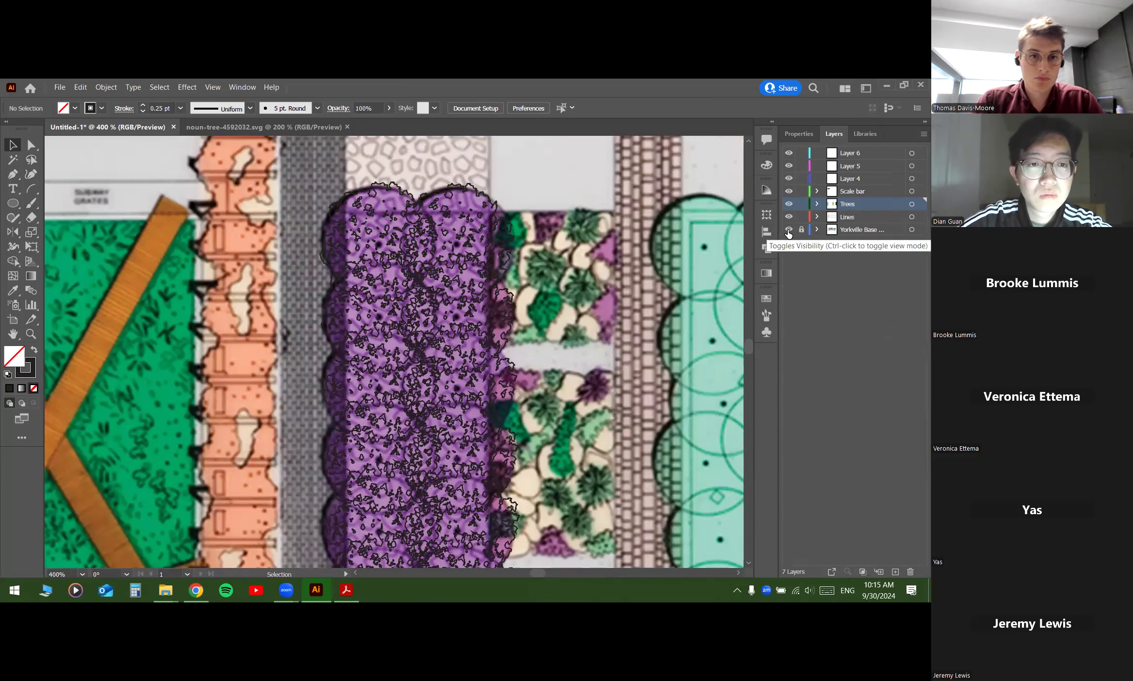
{"action": "left_click", "coordinate": [788, 230]}
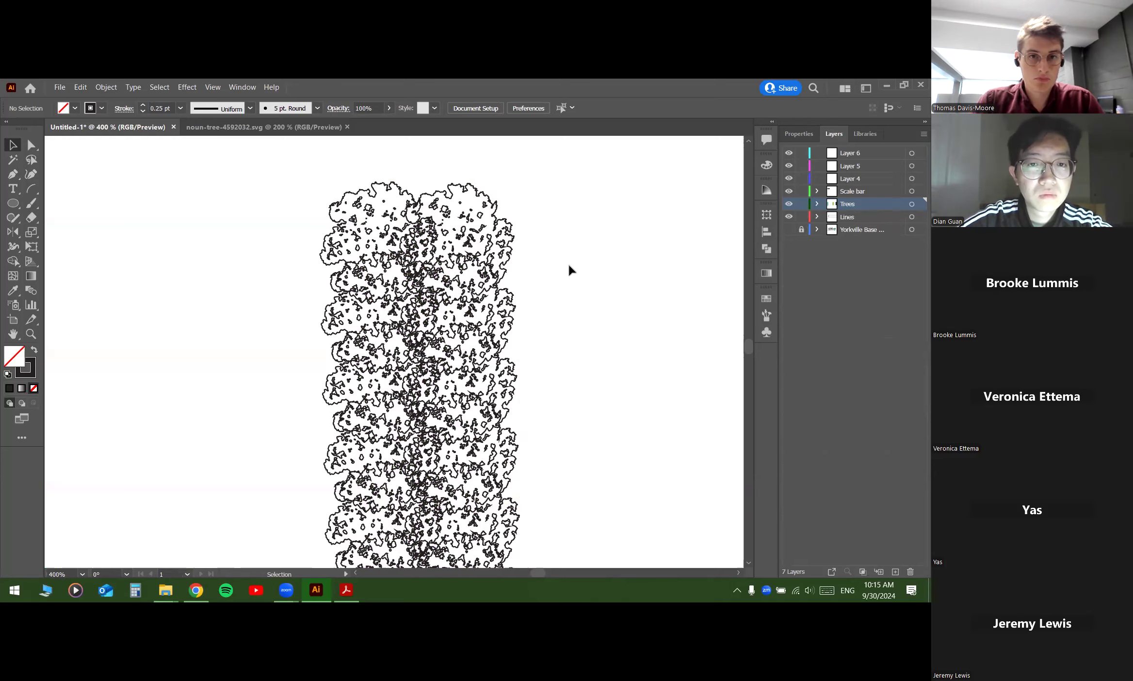
Step: Examine the overlapping linework of the traced tree rows without the base plan
{"action": "scroll", "coordinate": [569, 266], "scroll_direction": "down", "scroll_amount": 5}
{"action": "left_click_drag", "start_coordinate": [613, 291], "coordinate": [511, 298]}
{"action": "scroll", "coordinate": [446, 281], "scroll_direction": "up", "scroll_amount": 3}
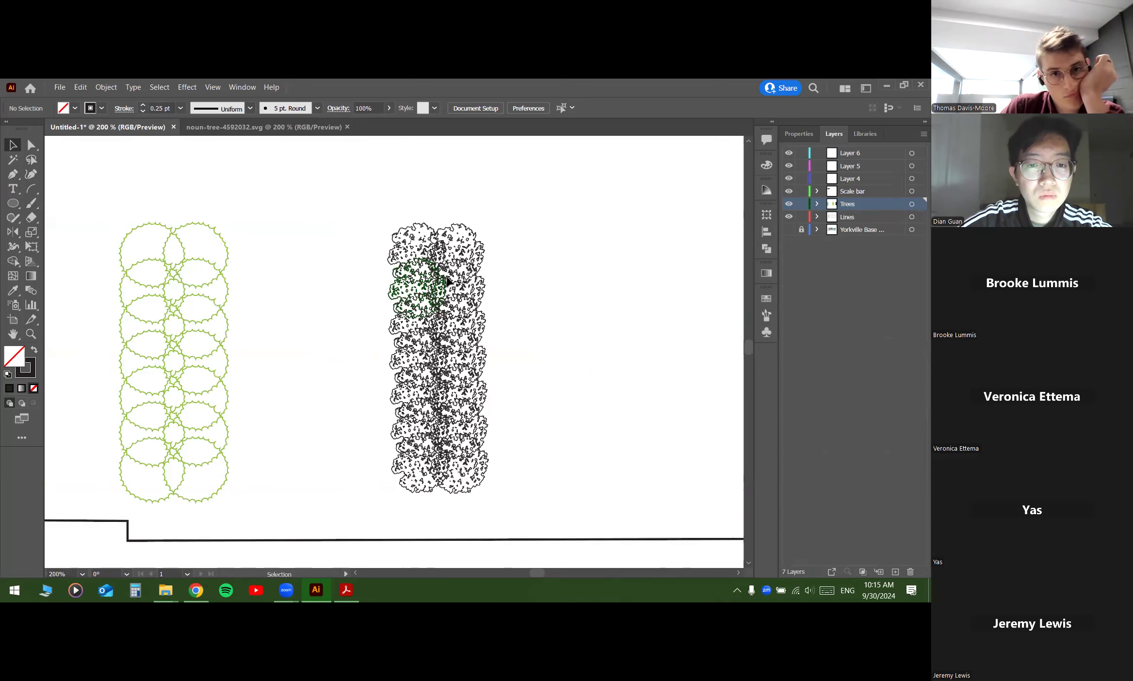
{"action": "scroll", "coordinate": [447, 281], "scroll_direction": "up", "scroll_amount": 1}
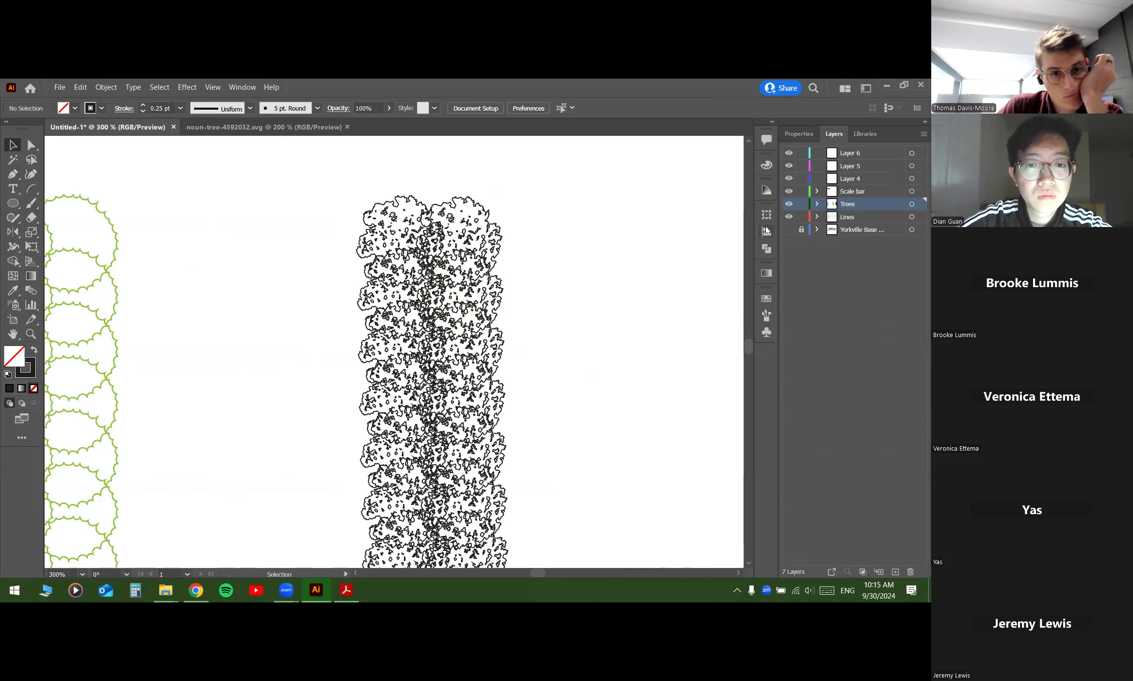
{"action": "left_click_drag", "start_coordinate": [592, 225], "coordinate": [581, 196]}
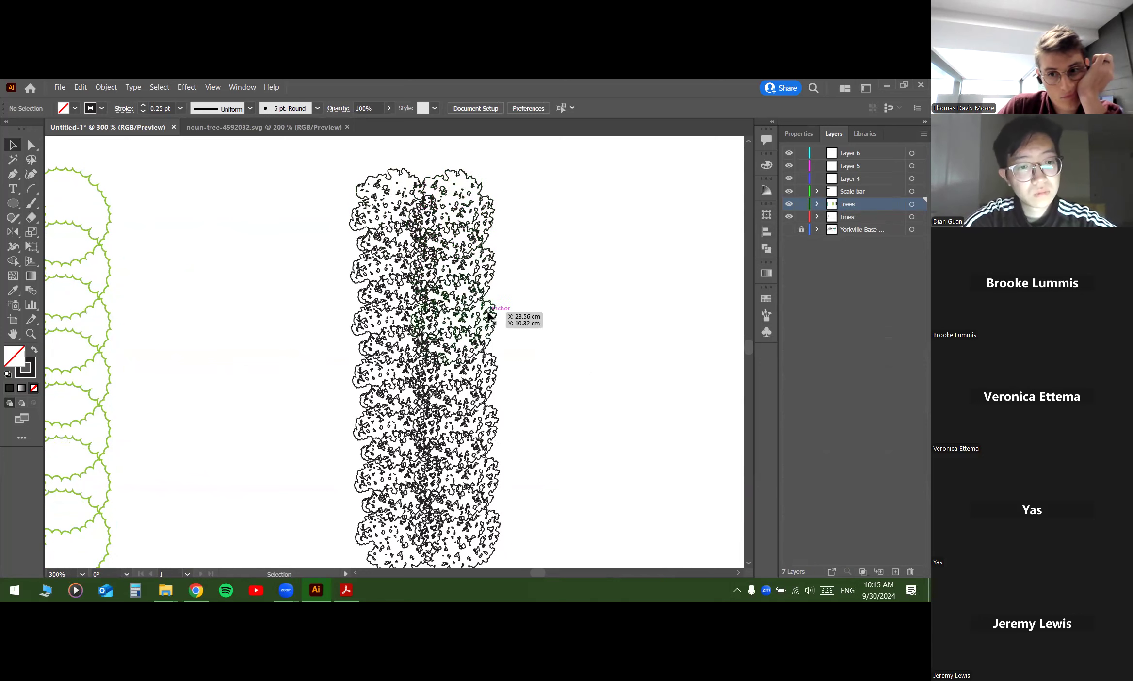
{"action": "key", "text": "space"}
{"action": "left_click_drag", "start_coordinate": [524, 384], "coordinate": [521, 309]}
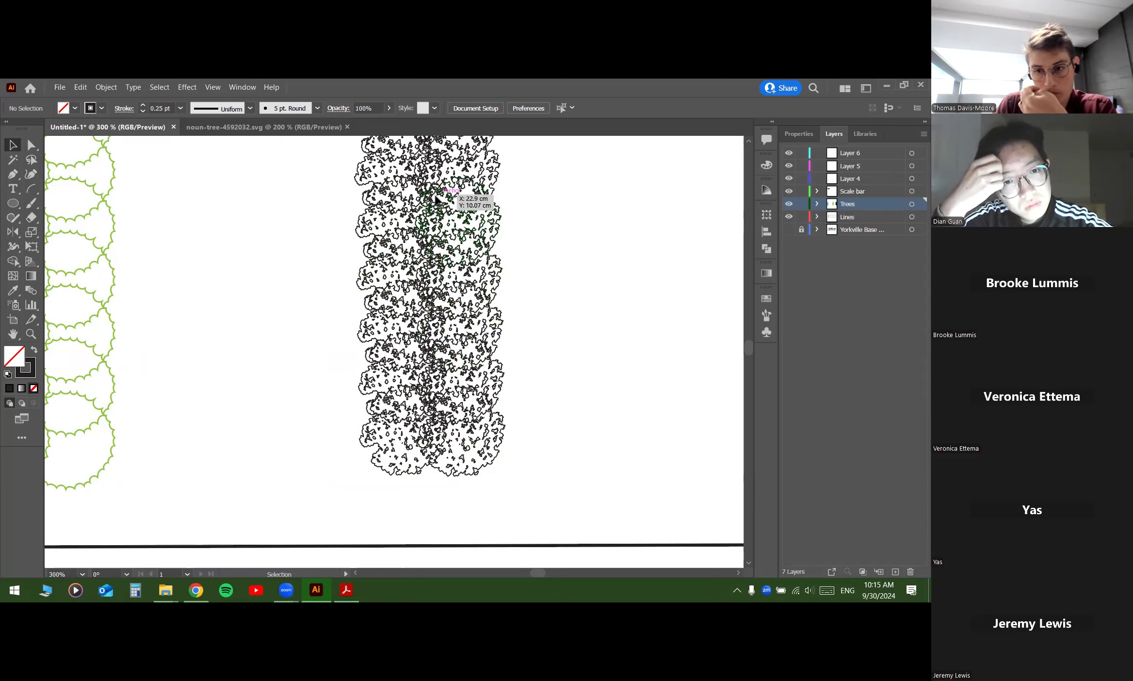
{"action": "left_click_drag", "start_coordinate": [552, 226], "coordinate": [541, 330]}
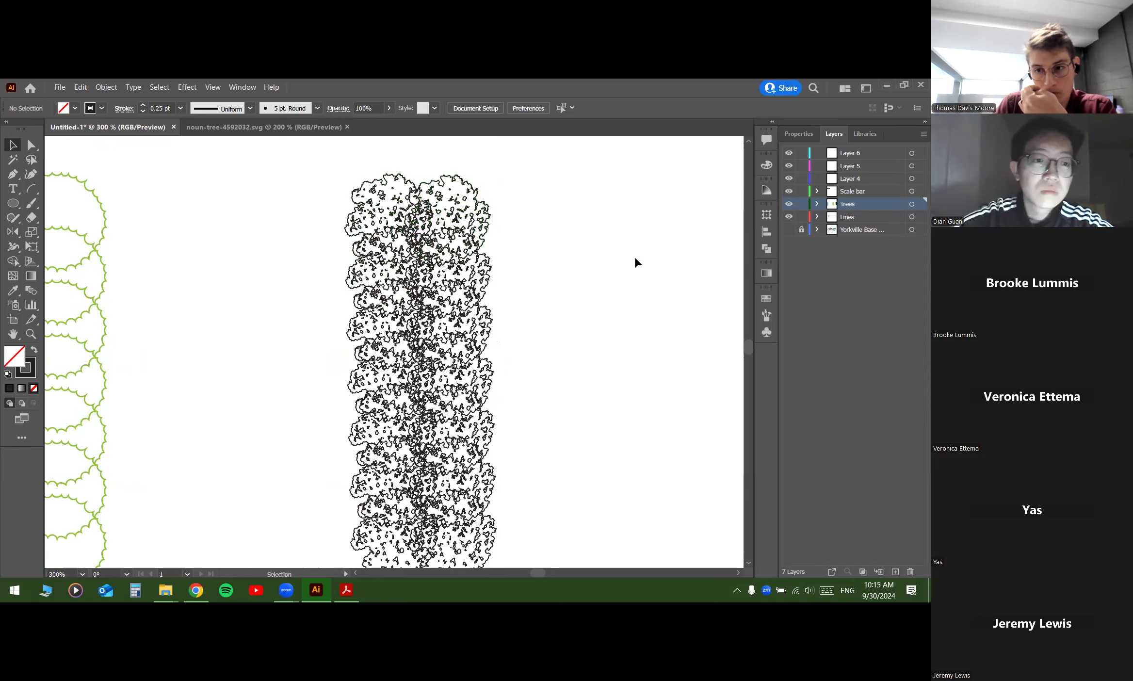
{"action": "scroll", "coordinate": [496, 189], "scroll_direction": "down", "scroll_amount": 1}
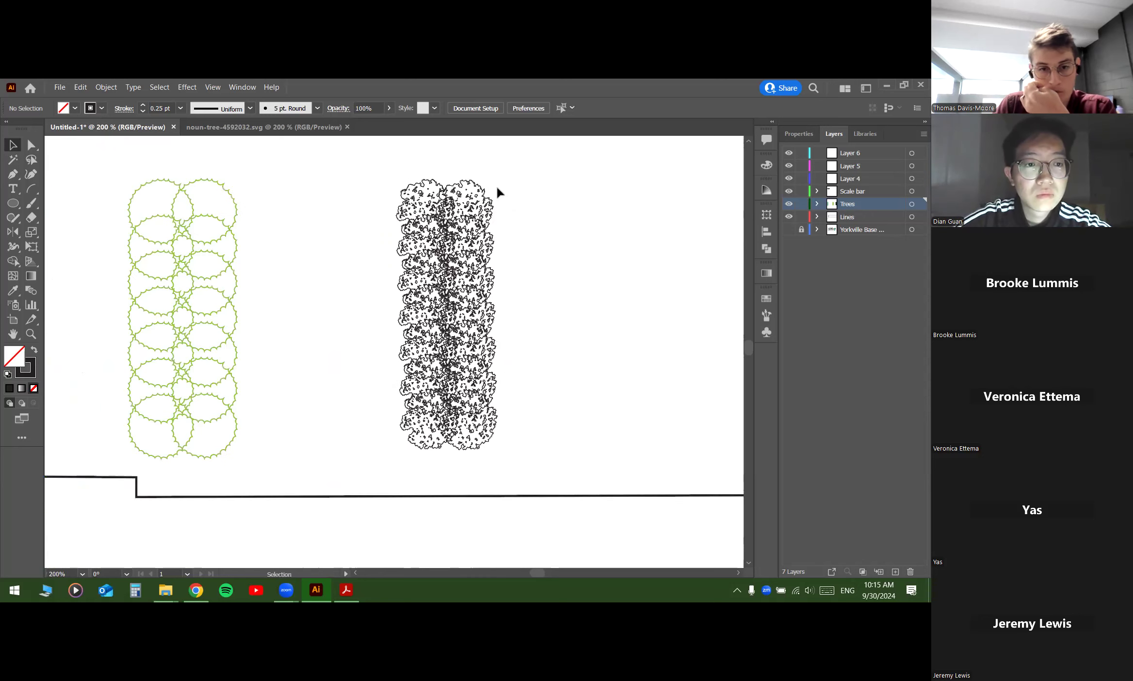
Step: Select both columns of traced trees from the purple bed and open Pathfinder, docked separately from Transform and Align
{"action": "left_click_drag", "start_coordinate": [513, 152], "coordinate": [343, 463]}
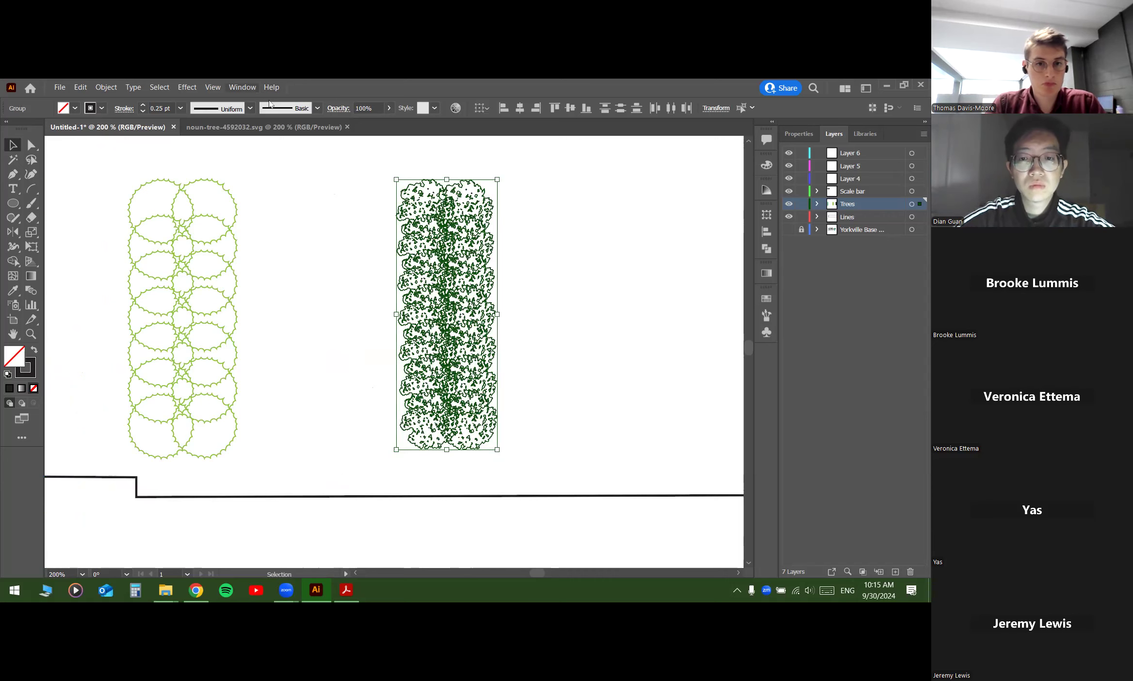
{"action": "left_click", "coordinate": [243, 87]}
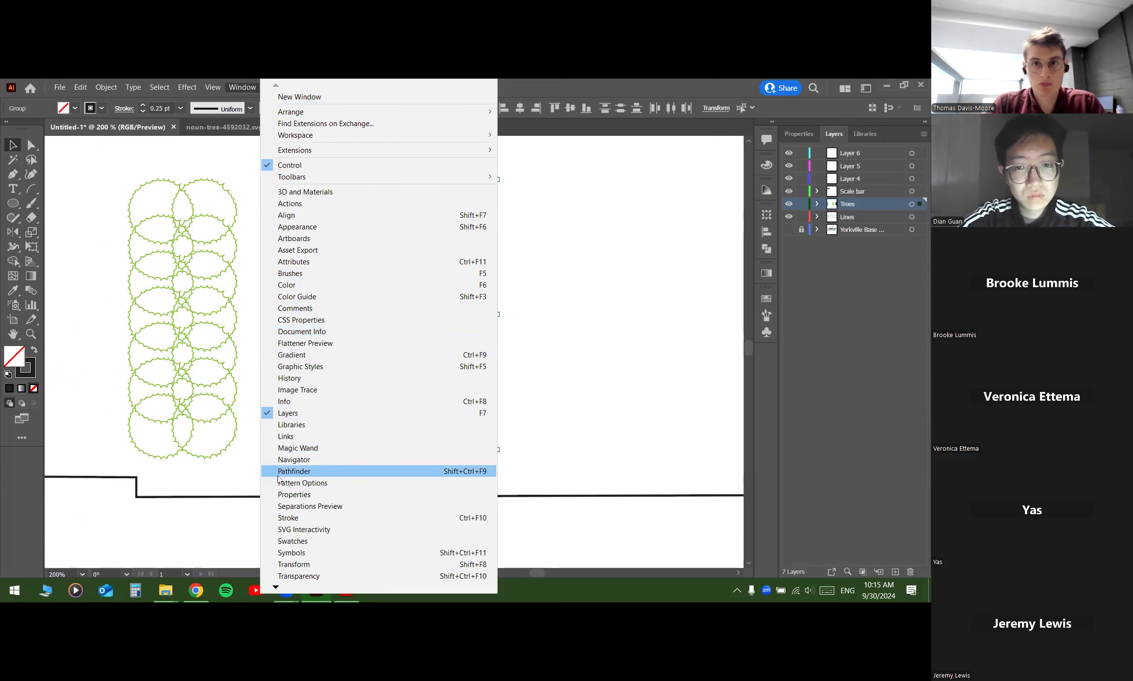
{"action": "left_click", "coordinate": [294, 471]}
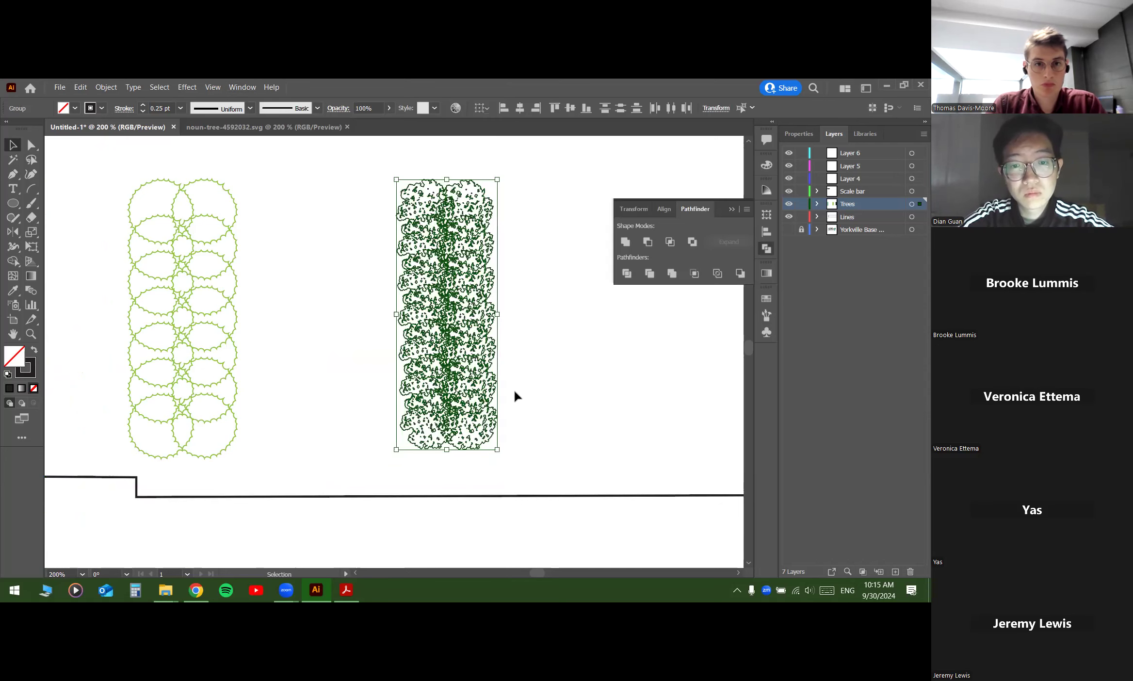
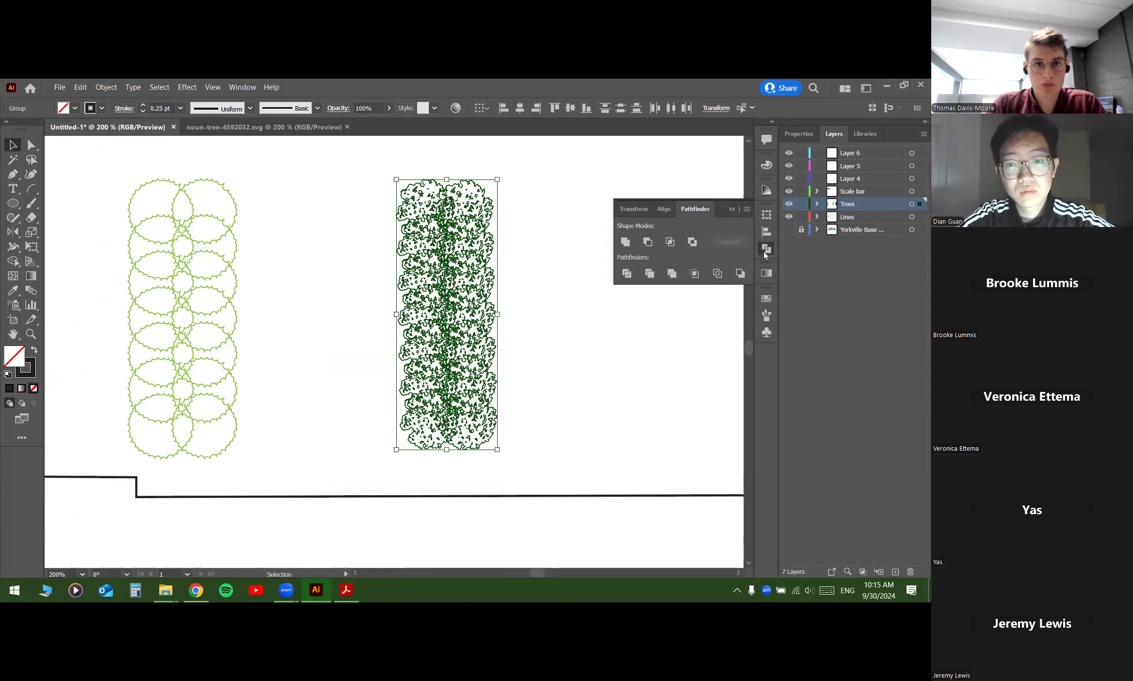
{"action": "left_click_drag", "start_coordinate": [699, 214], "coordinate": [767, 358]}
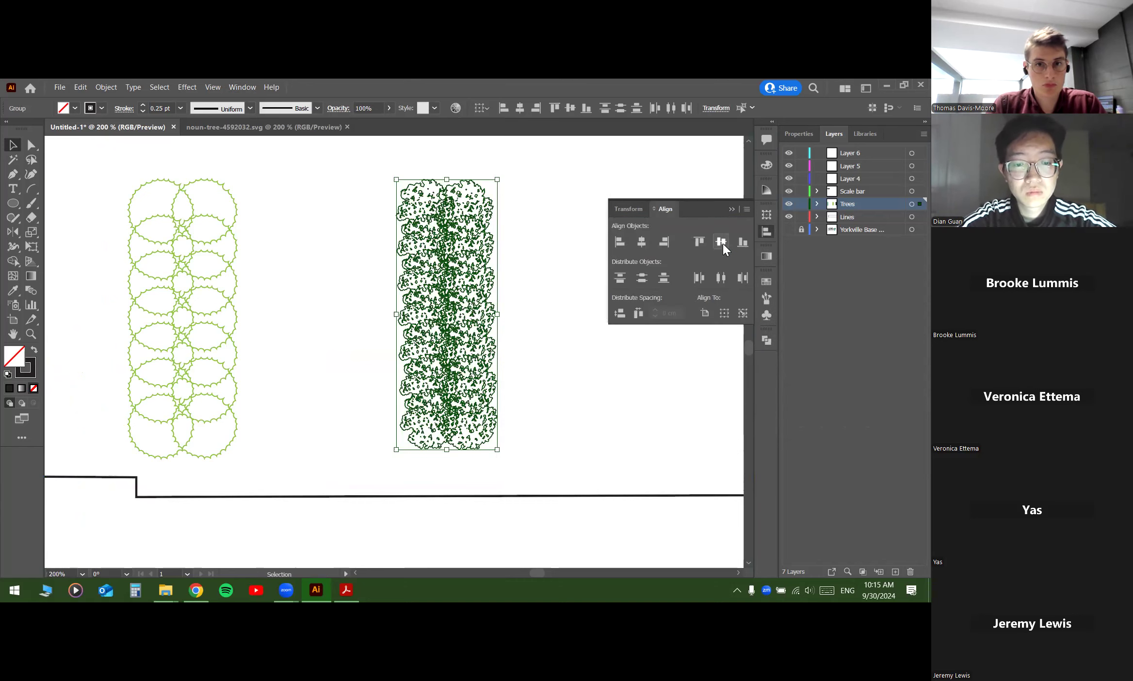
{"action": "left_click", "coordinate": [767, 341]}
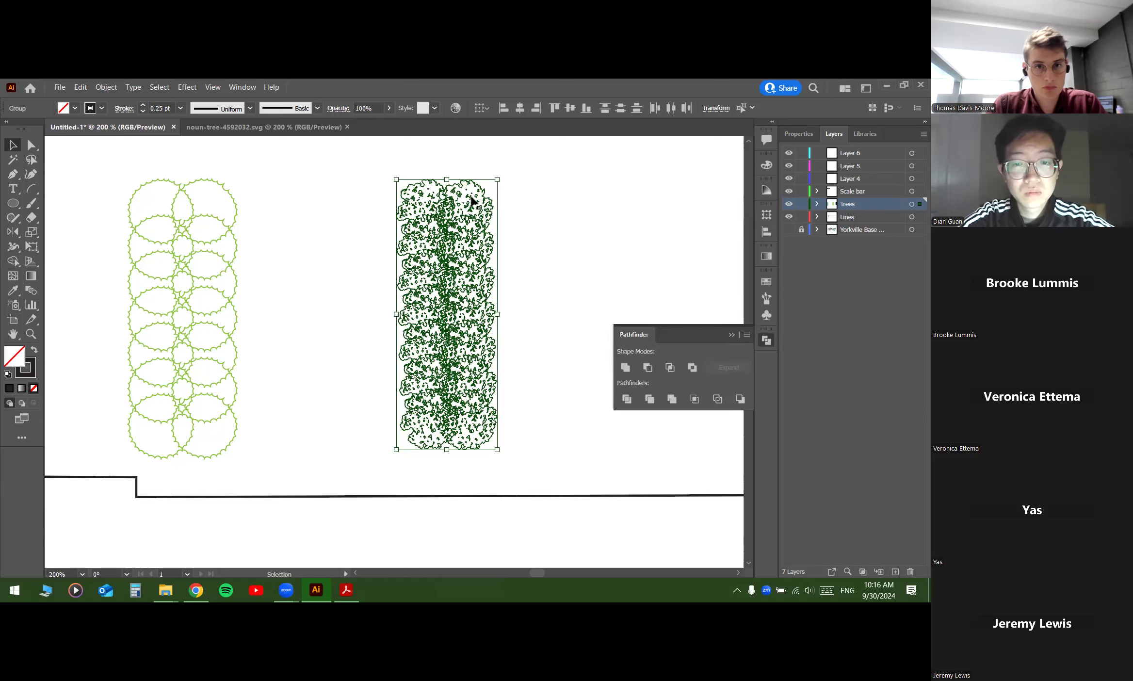
Step: Unite the overlapping shapes of the selected traced trees with Pathfinder and deselect the merged group
{"action": "left_click", "coordinate": [627, 368]}
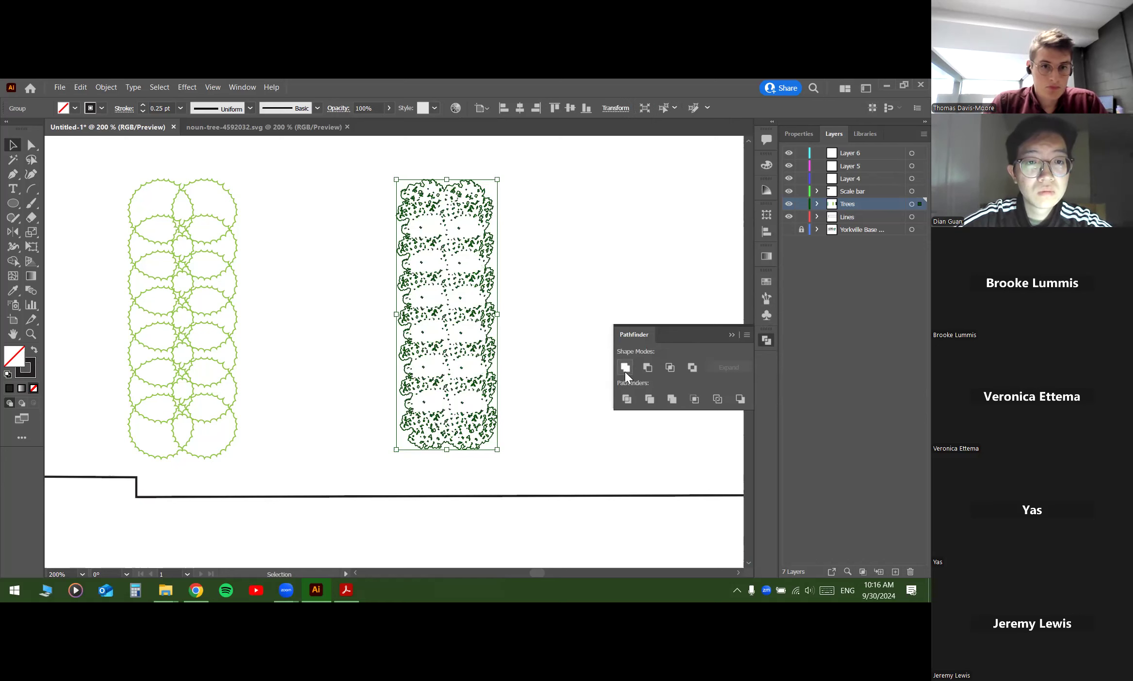
{"action": "left_click", "coordinate": [496, 230]}
{"action": "left_click_drag", "start_coordinate": [485, 205], "coordinate": [427, 206]}
{"action": "key", "text": "ctrl+z"}
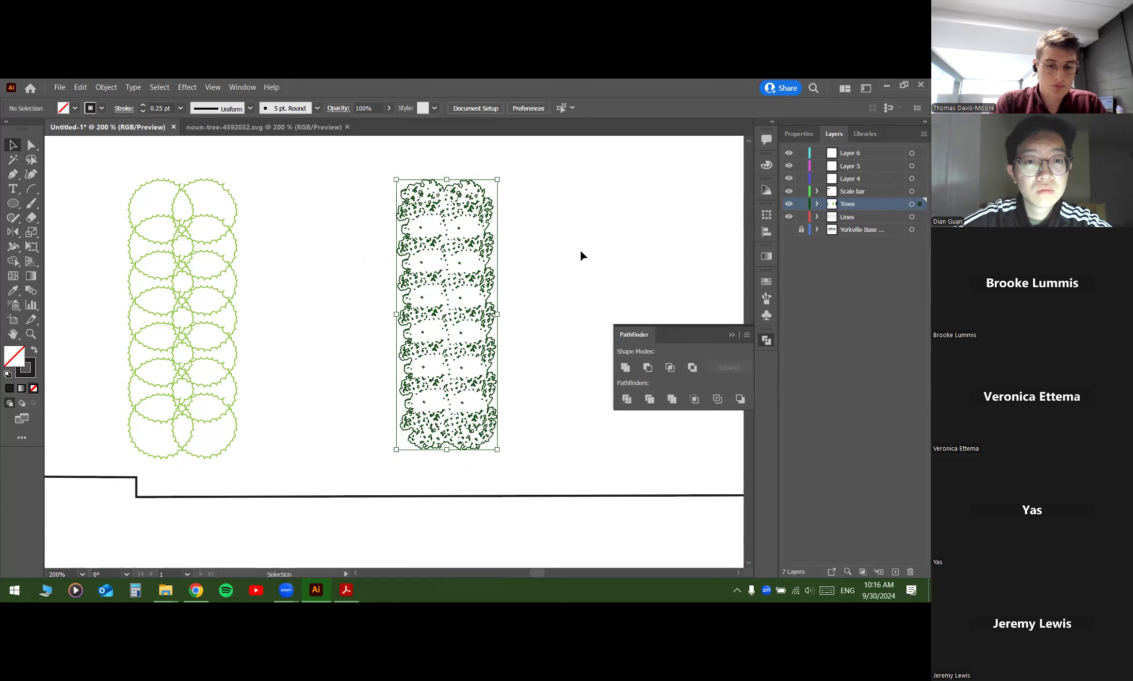
{"action": "left_click", "coordinate": [527, 300]}
{"action": "left_click", "coordinate": [460, 450]}
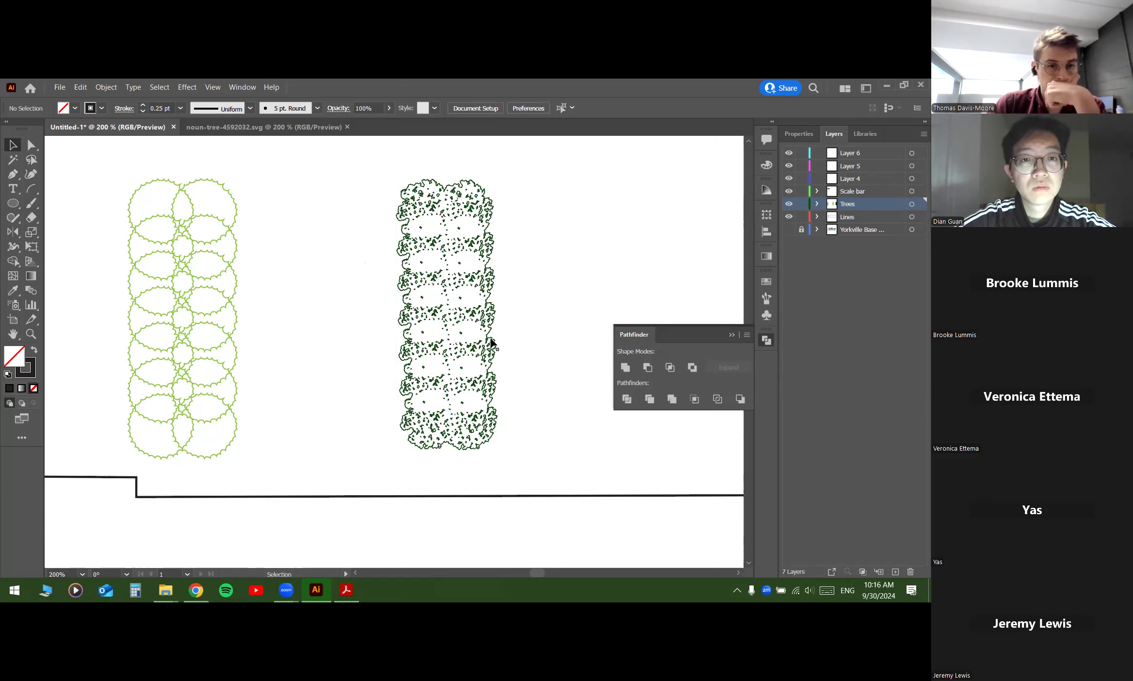
Step: Collapse Pathfinder and show the Yorkville base plan layer again
{"action": "left_click", "coordinate": [731, 335]}
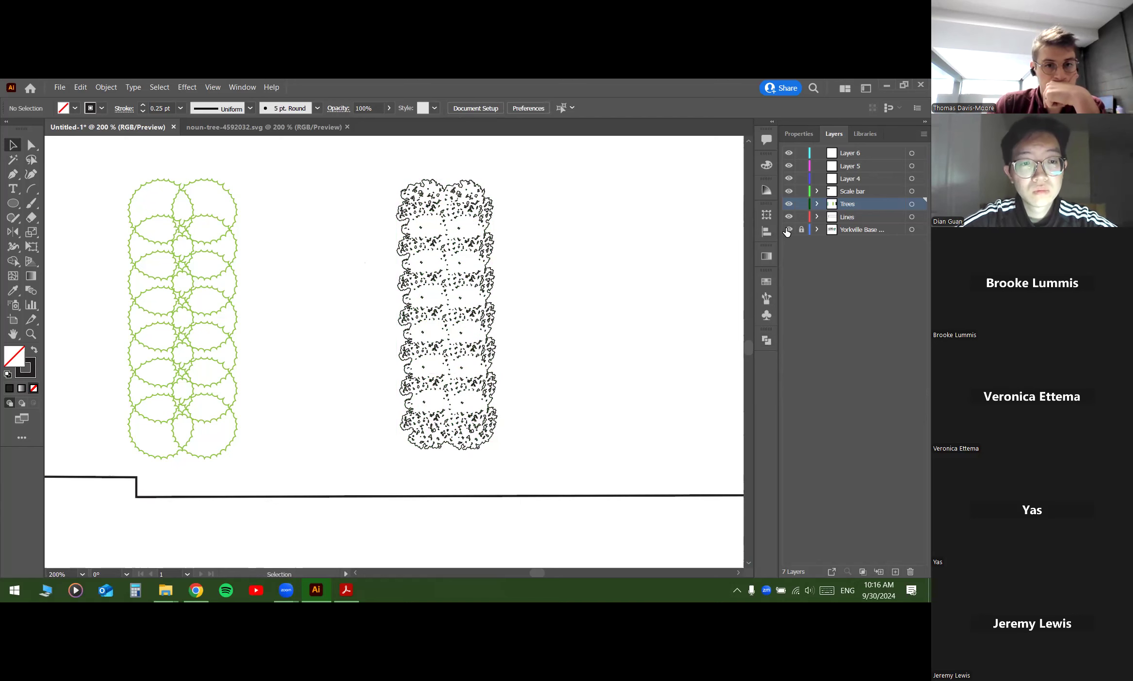
{"action": "left_click", "coordinate": [788, 230]}
Step: Review the traced trees across the base plan and examine the green outlines over the alder grove up close
{"action": "scroll", "coordinate": [547, 207], "scroll_direction": "right", "scroll_amount": 5}
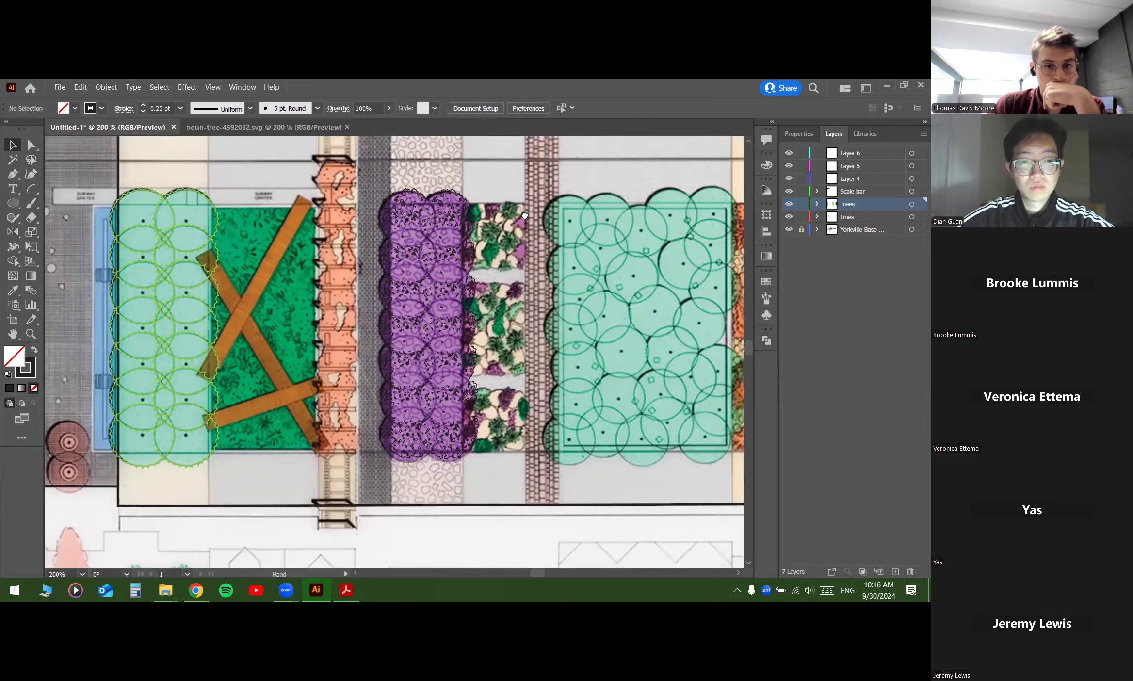
{"action": "scroll", "coordinate": [499, 284], "scroll_direction": "down", "scroll_amount": 2}
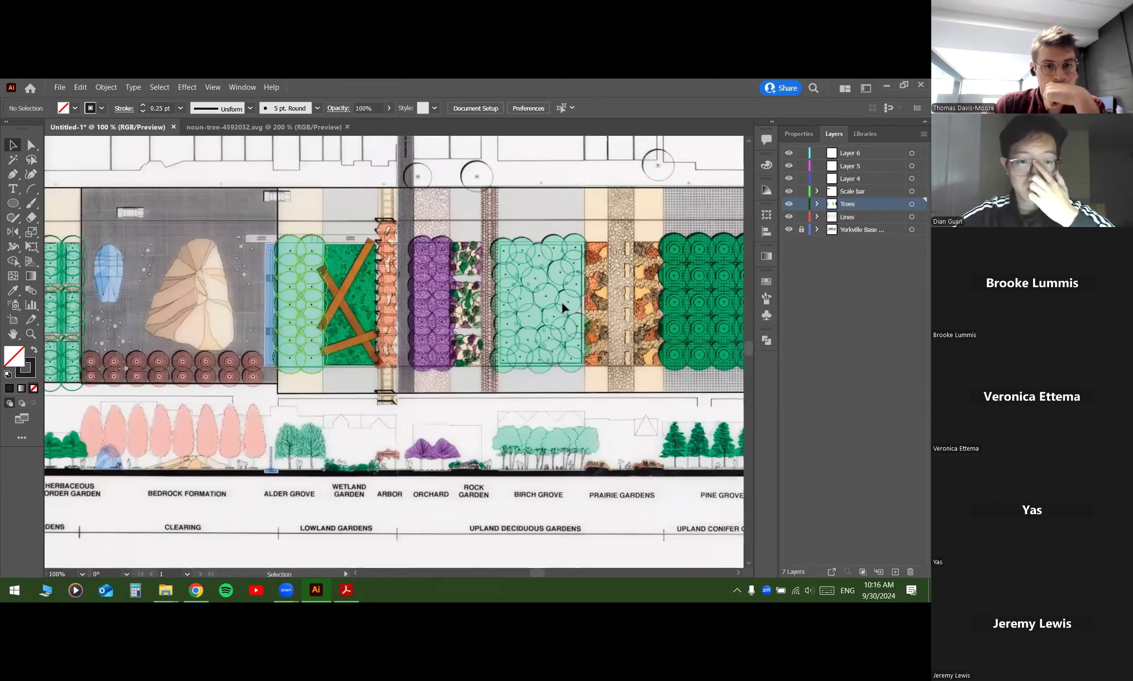
{"action": "scroll", "coordinate": [533, 239], "scroll_direction": "left", "scroll_amount": 2}
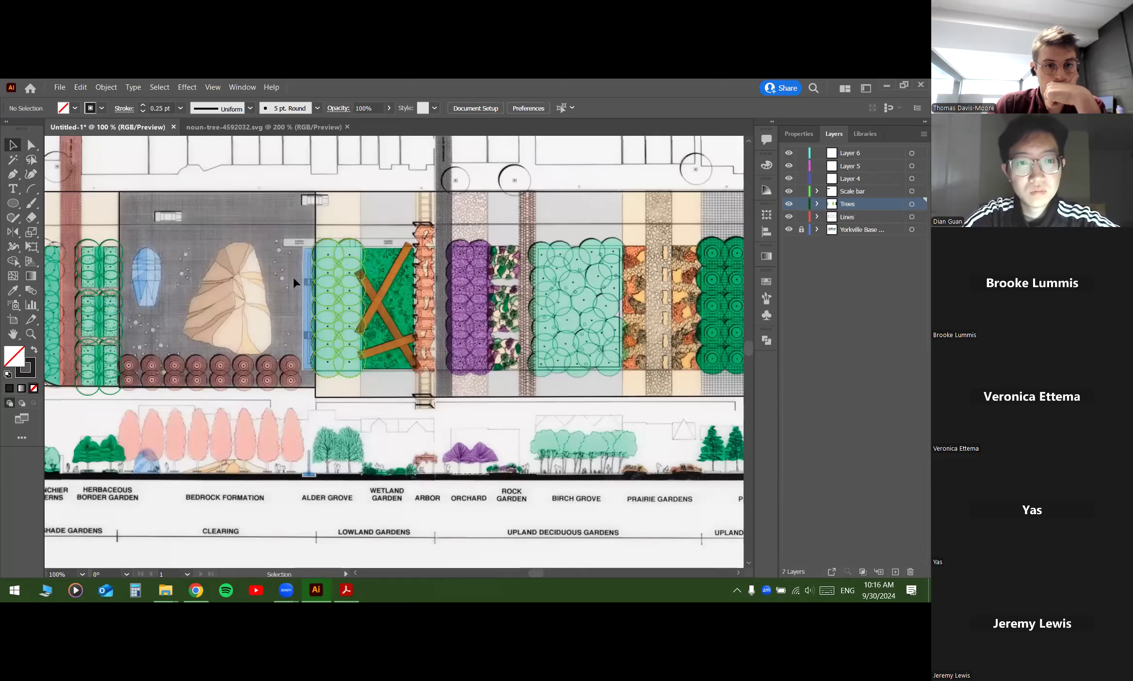
{"action": "key", "text": "space"}
{"action": "left_click_drag", "start_coordinate": [231, 263], "coordinate": [294, 285]}
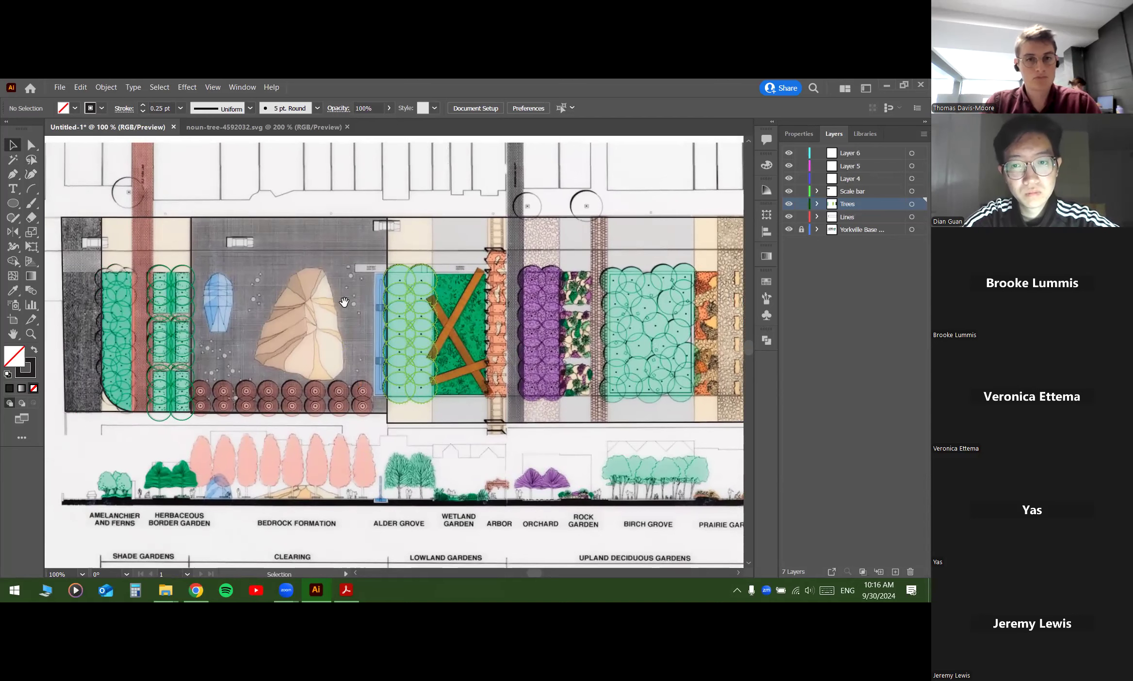
{"action": "scroll", "coordinate": [404, 299], "scroll_direction": "up", "scroll_amount": 2}
{"action": "key", "text": "space"}
{"action": "left_click_drag", "start_coordinate": [343, 294], "coordinate": [282, 281]}
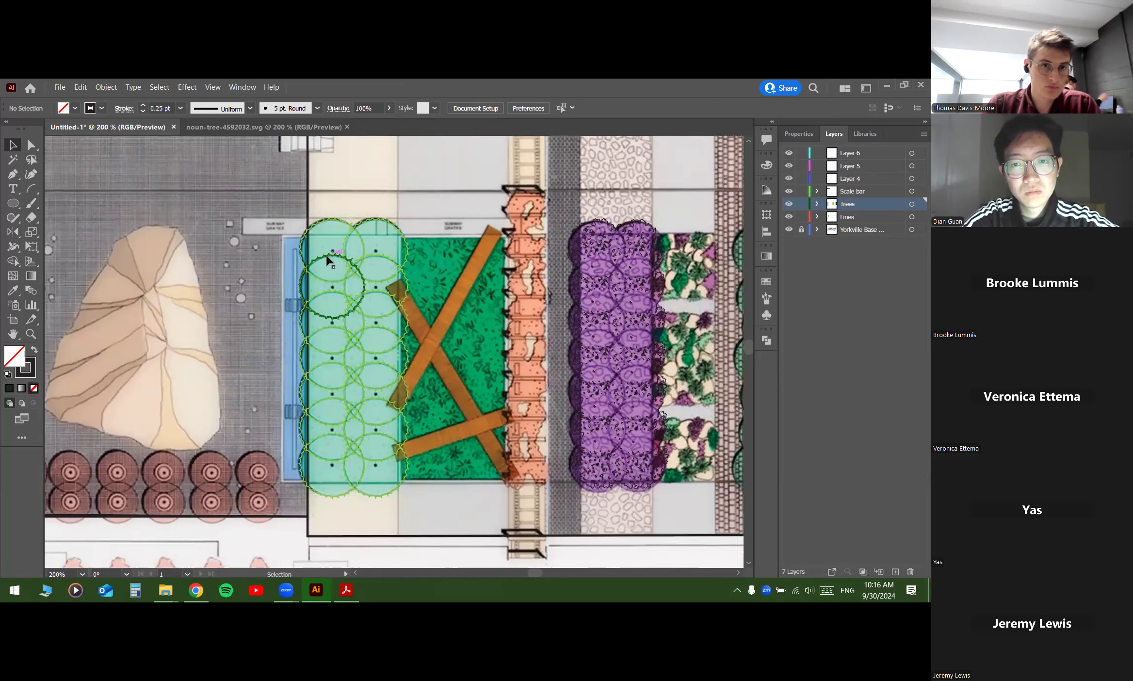
{"action": "scroll", "coordinate": [335, 251], "scroll_direction": "up", "scroll_amount": 2}
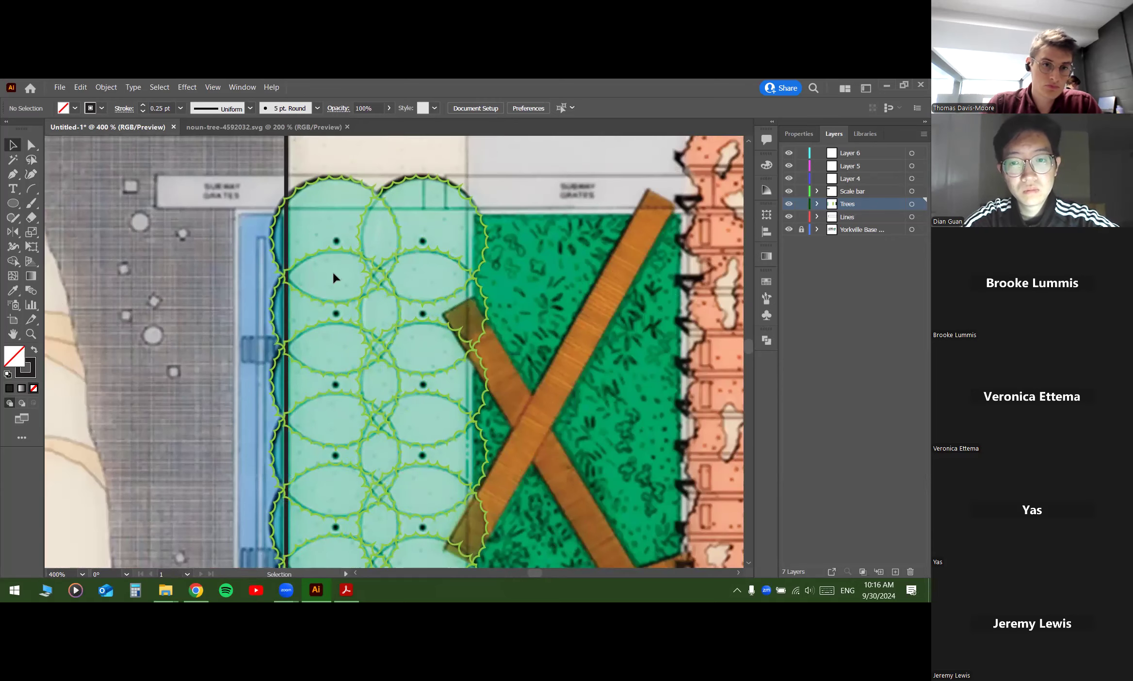
{"action": "key", "text": "space"}
{"action": "left_click_drag", "start_coordinate": [339, 278], "coordinate": [315, 274]}
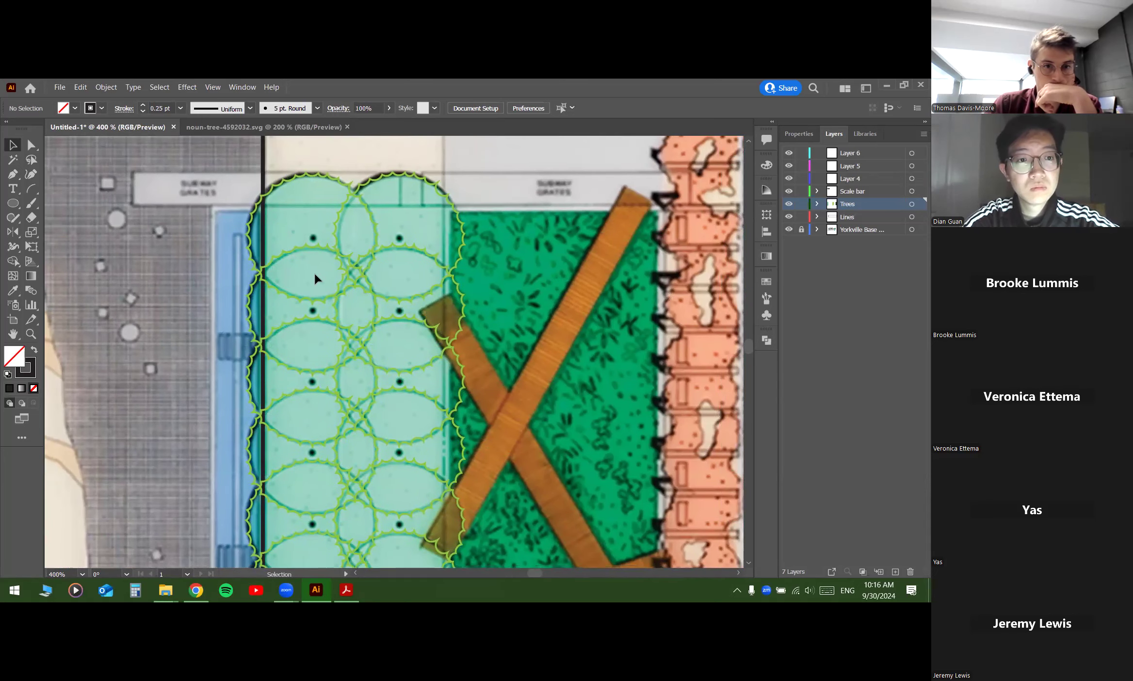
Step: Examine the united tree linework over the purple orchard bed up close against the base plan
{"action": "key", "text": "space"}
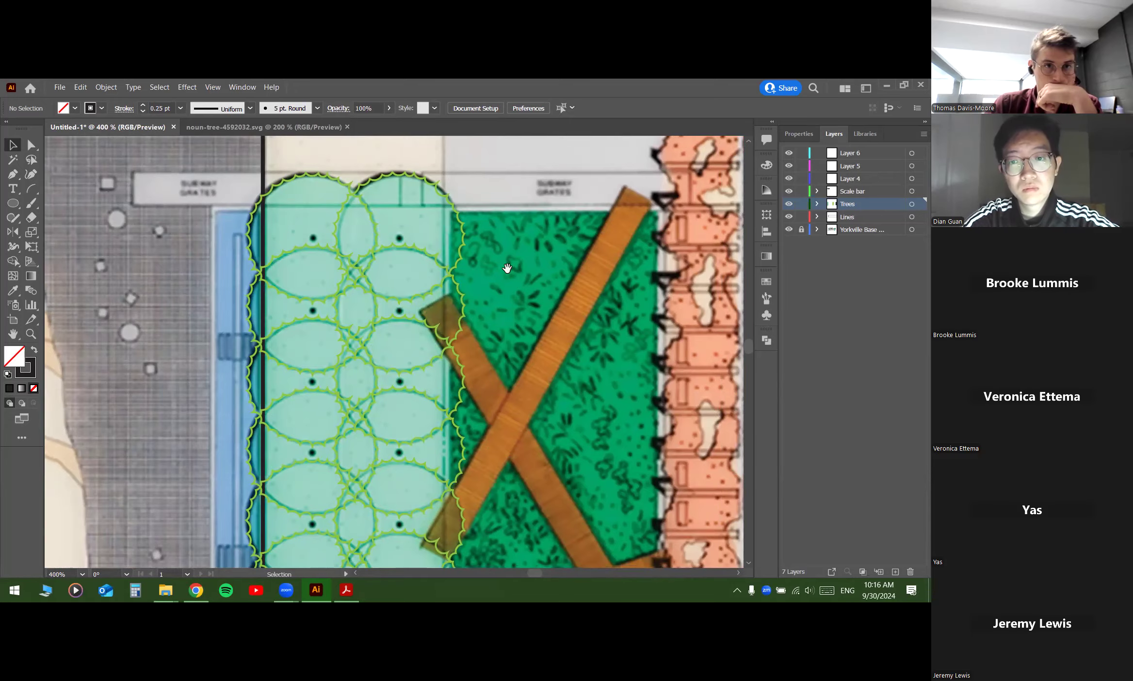
{"action": "left_click_drag", "start_coordinate": [507, 268], "coordinate": [359, 270]}
{"action": "scroll", "coordinate": [363, 271], "scroll_direction": "down", "scroll_amount": 2}
{"action": "scroll", "coordinate": [600, 259], "scroll_direction": "up", "scroll_amount": 1}
{"action": "scroll", "coordinate": [490, 221], "scroll_direction": "up", "scroll_amount": 3}
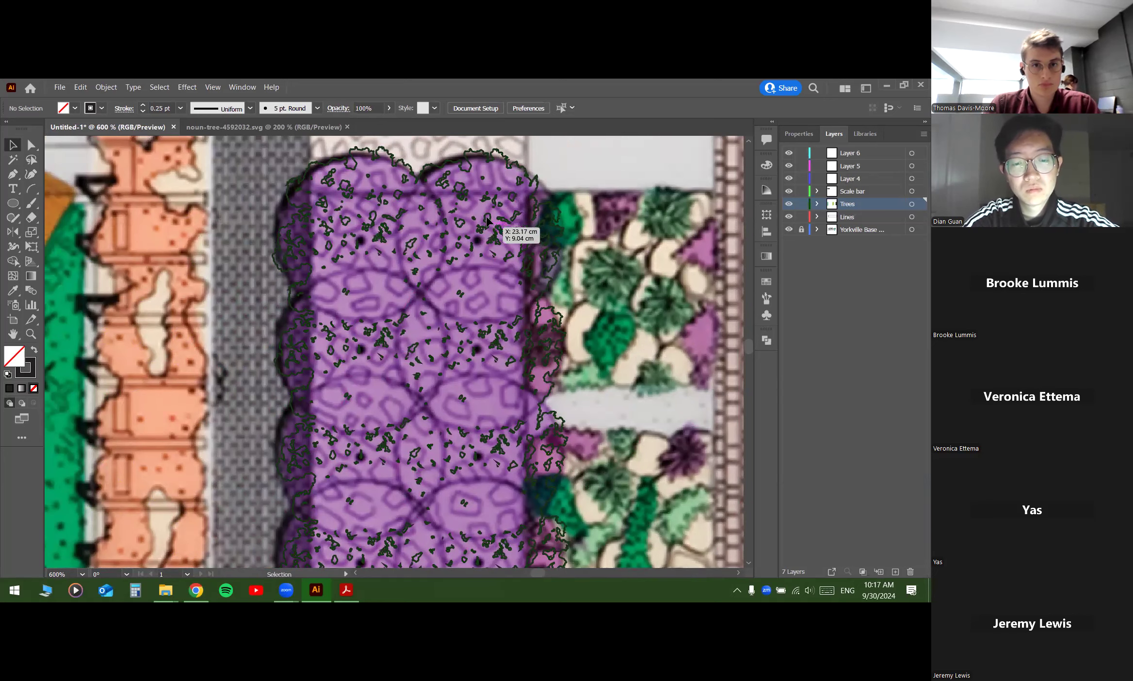
{"action": "scroll", "coordinate": [464, 226], "scroll_direction": "up", "scroll_amount": 5}
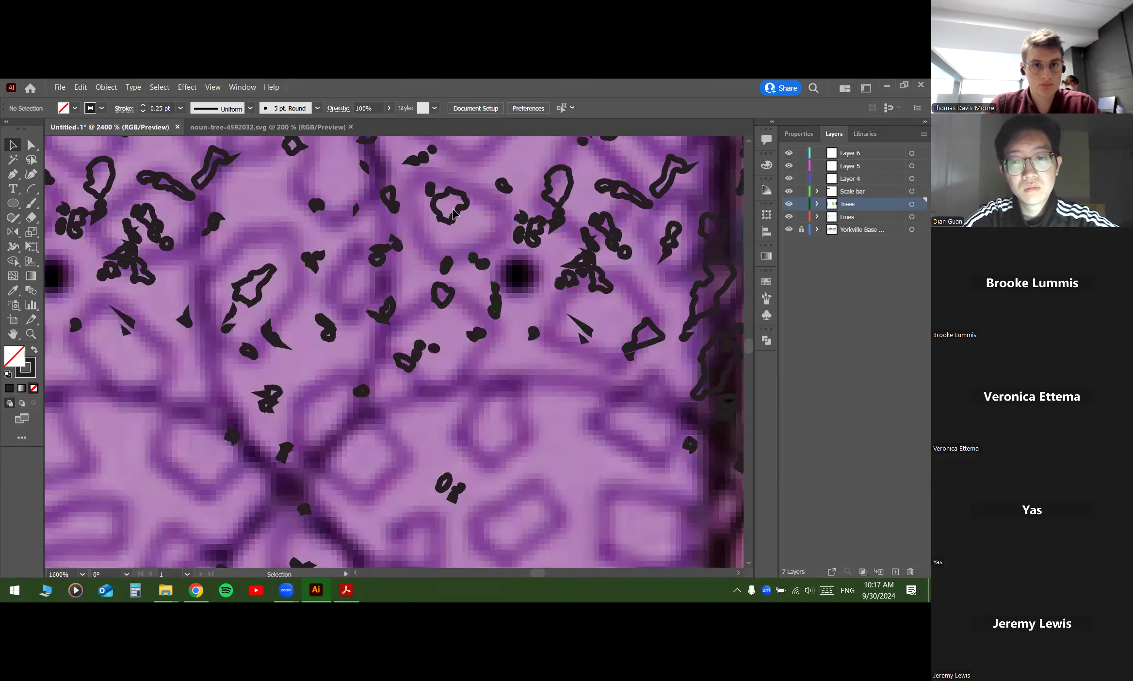
{"action": "scroll", "coordinate": [455, 223], "scroll_direction": "down", "scroll_amount": 8}
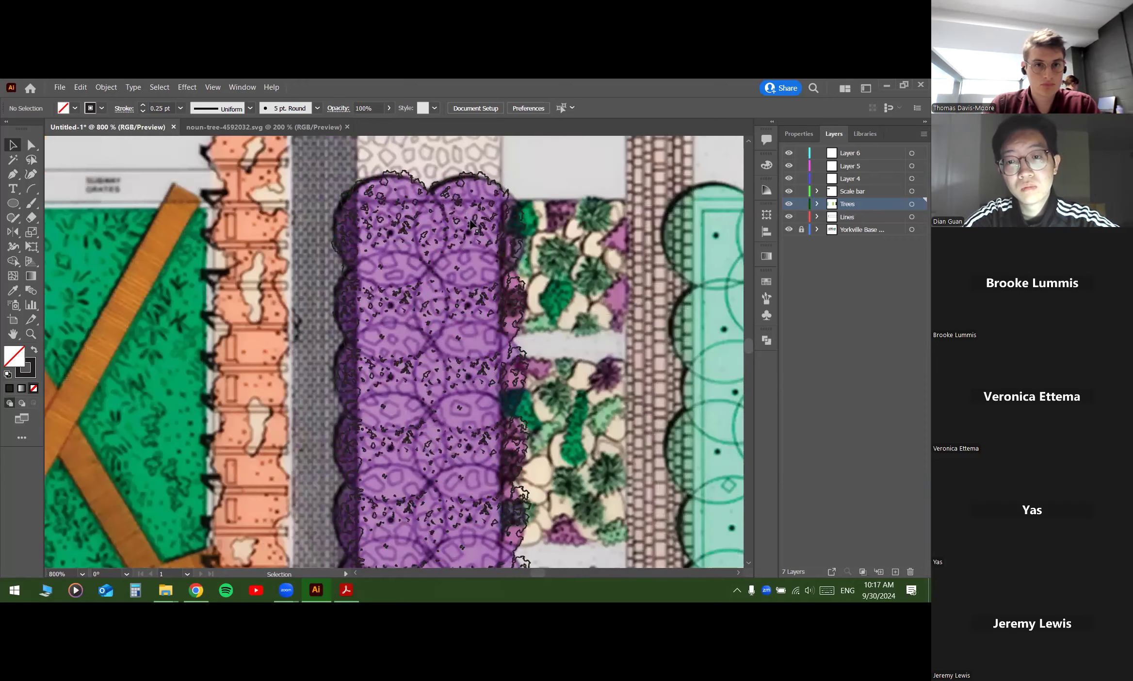
{"action": "left_click_drag", "start_coordinate": [412, 231], "coordinate": [523, 213]}
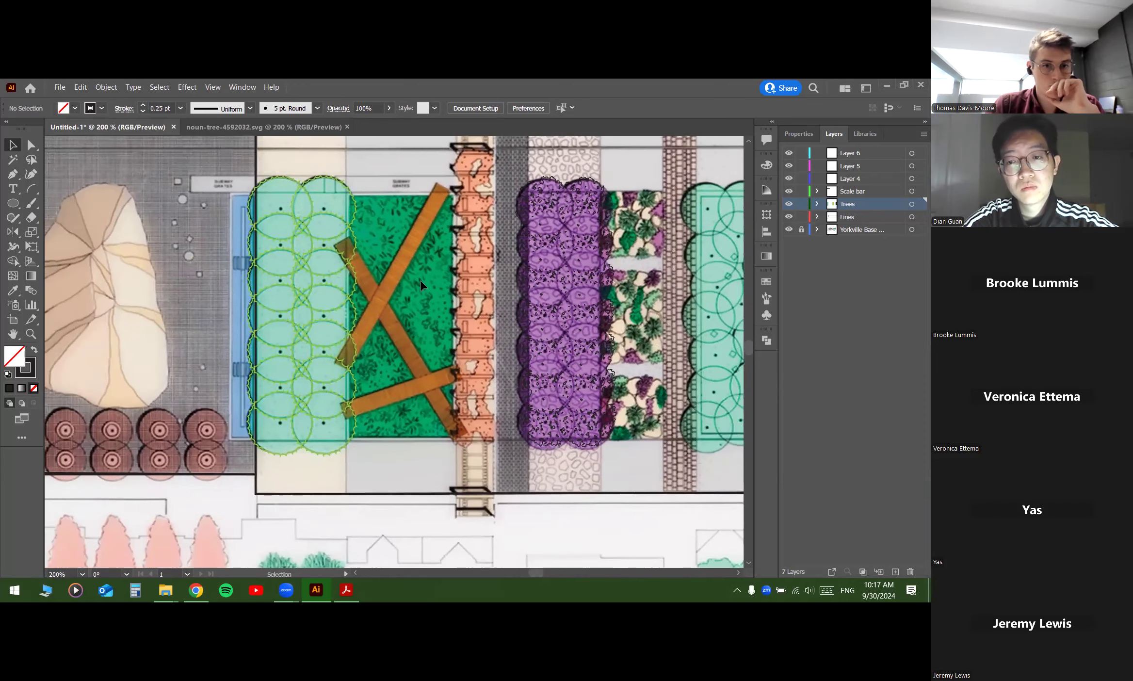
{"action": "left_click_drag", "start_coordinate": [387, 273], "coordinate": [539, 263]}
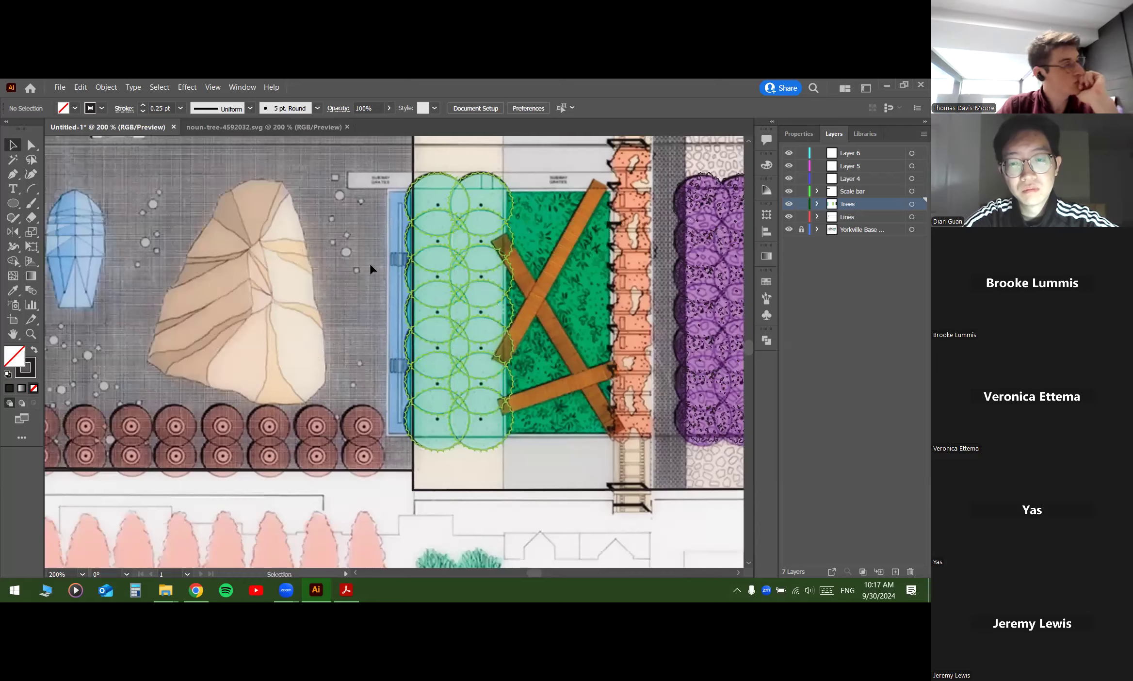
{"action": "scroll", "coordinate": [368, 262], "scroll_direction": "down", "scroll_amount": 1}
{"action": "left_click_drag", "start_coordinate": [354, 273], "coordinate": [403, 317]}
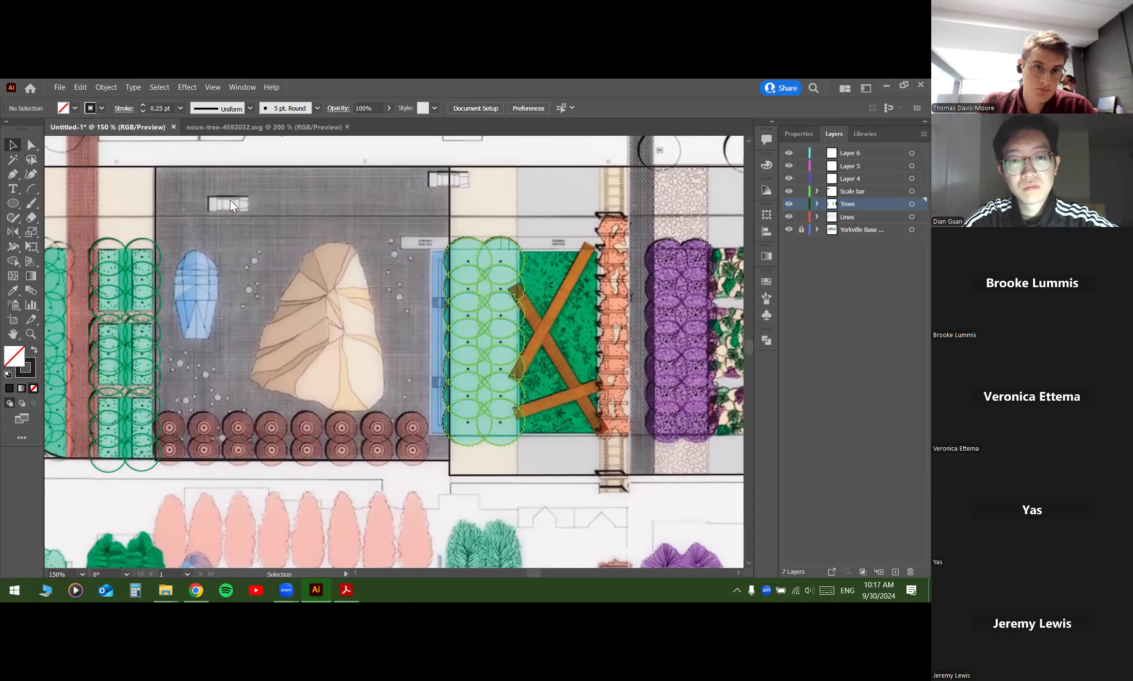
Step: Switch to the Noun Project page in the browser and search the icons for "car above"
{"action": "key", "text": "alt+Tab"}
{"action": "left_click", "coordinate": [385, 187]}
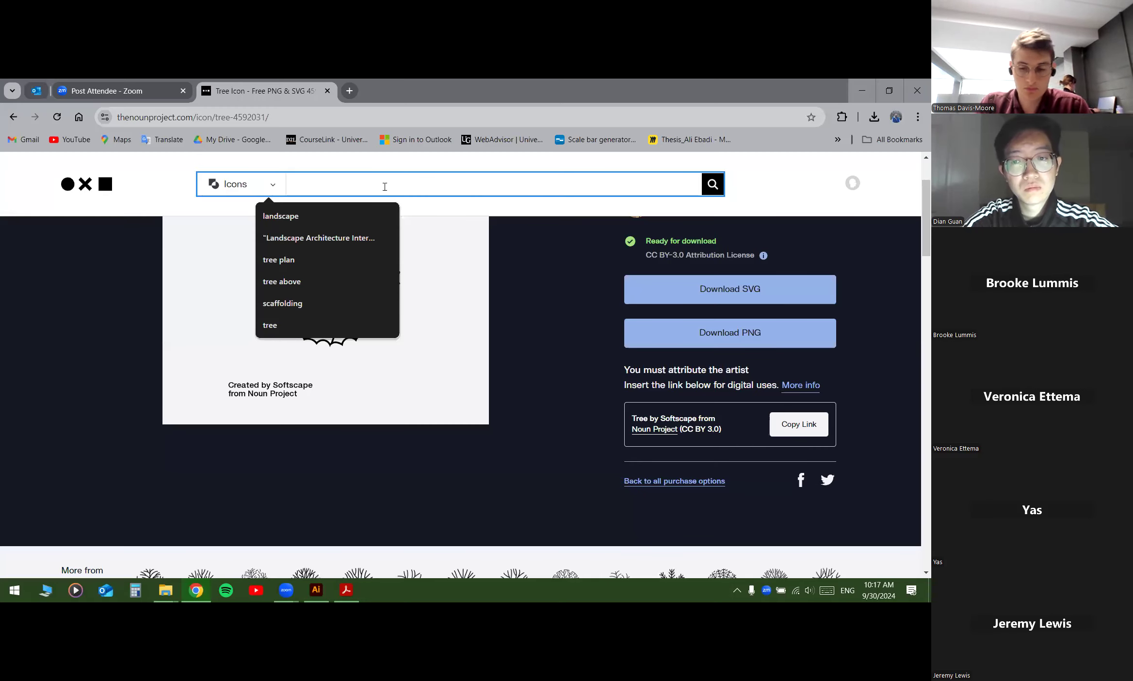
{"action": "type", "text": "car ab"}
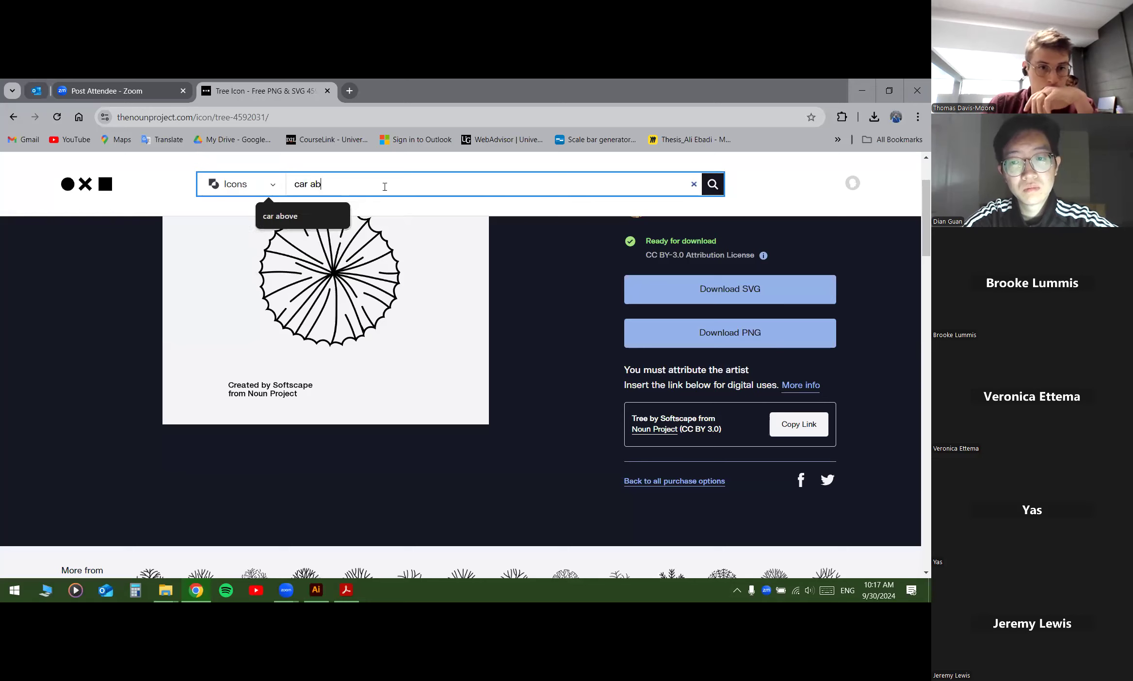
{"action": "type", "text": "oce"}
{"action": "type", "text": "ve"}
{"action": "key", "text": "Return"}
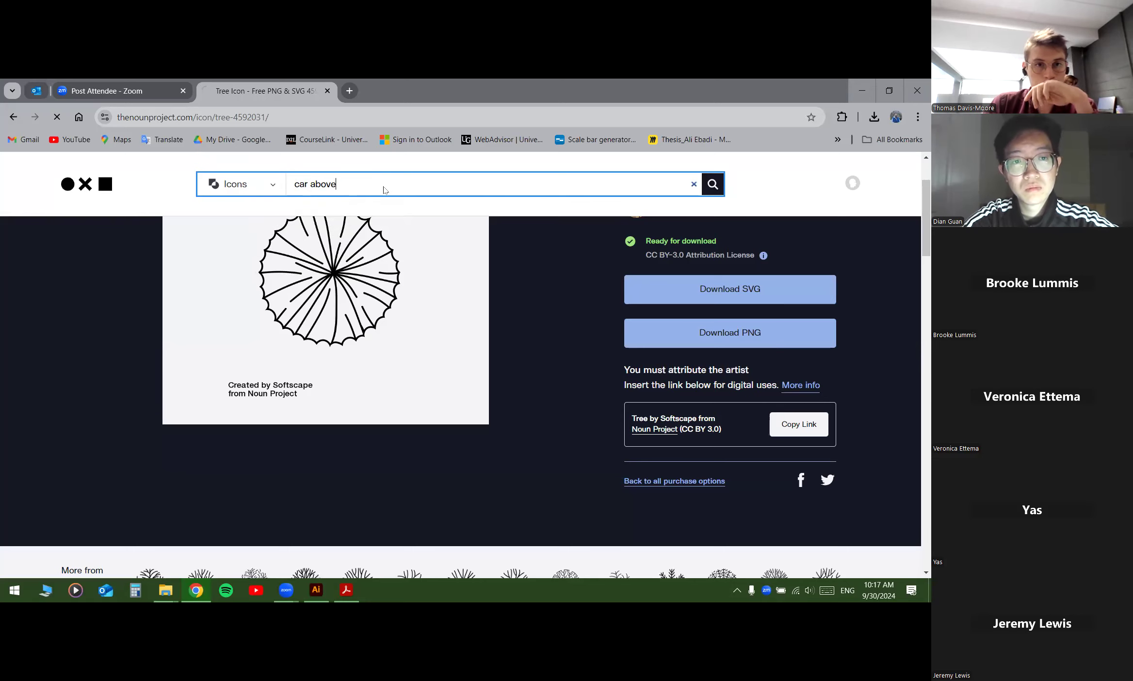
Step: Browse the car icons and open the black top-view car beside the train icon in the second row
{"action": "scroll", "coordinate": [400, 255], "scroll_direction": "down", "scroll_amount": 2}
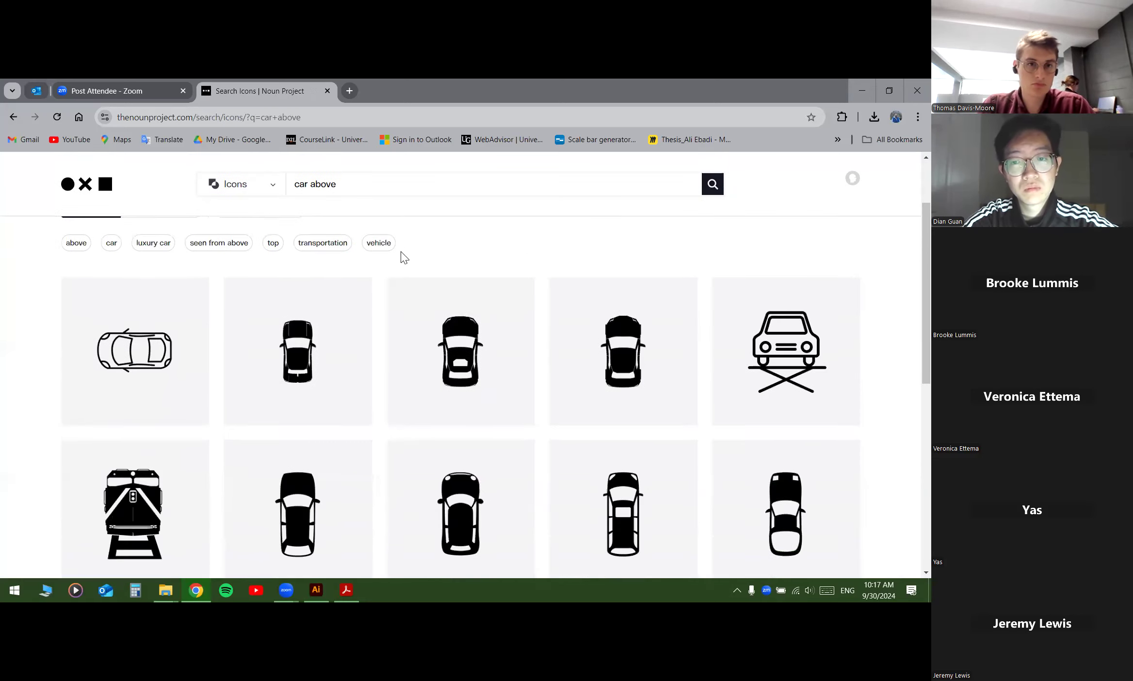
{"action": "scroll", "coordinate": [413, 244], "scroll_direction": "down", "scroll_amount": 2}
{"action": "mouse_move", "coordinate": [149, 274]}
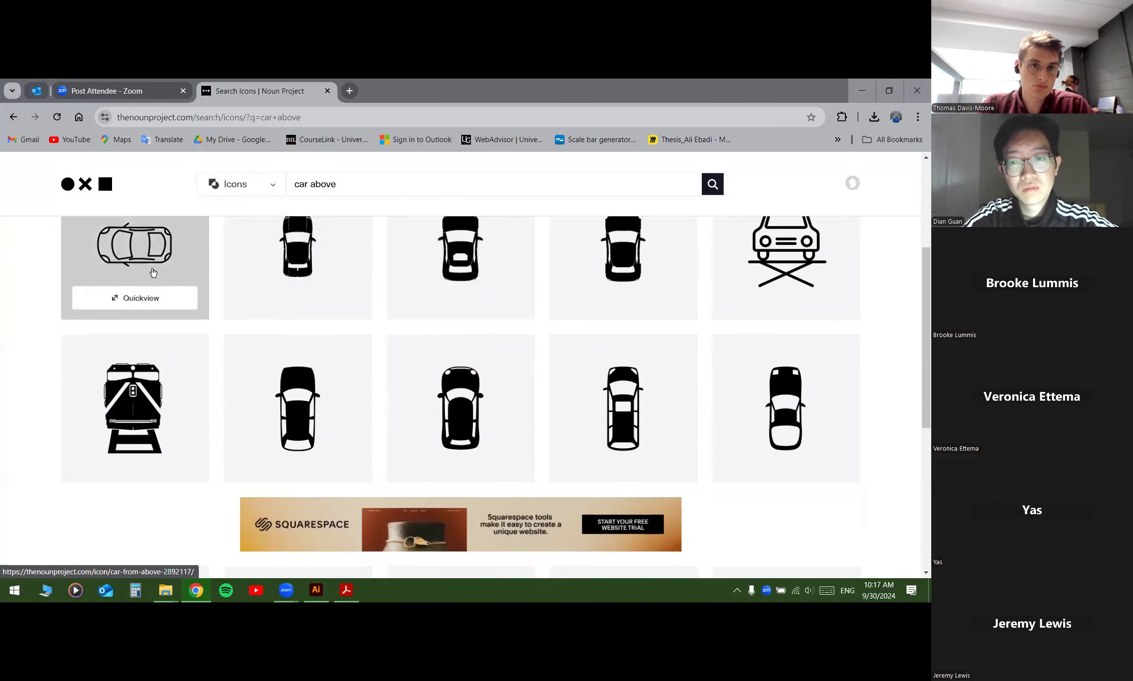
{"action": "scroll", "coordinate": [155, 276], "scroll_direction": "down", "scroll_amount": 2}
{"action": "scroll", "coordinate": [136, 378], "scroll_direction": "up", "scroll_amount": 2}
{"action": "mouse_move", "coordinate": [296, 398]}
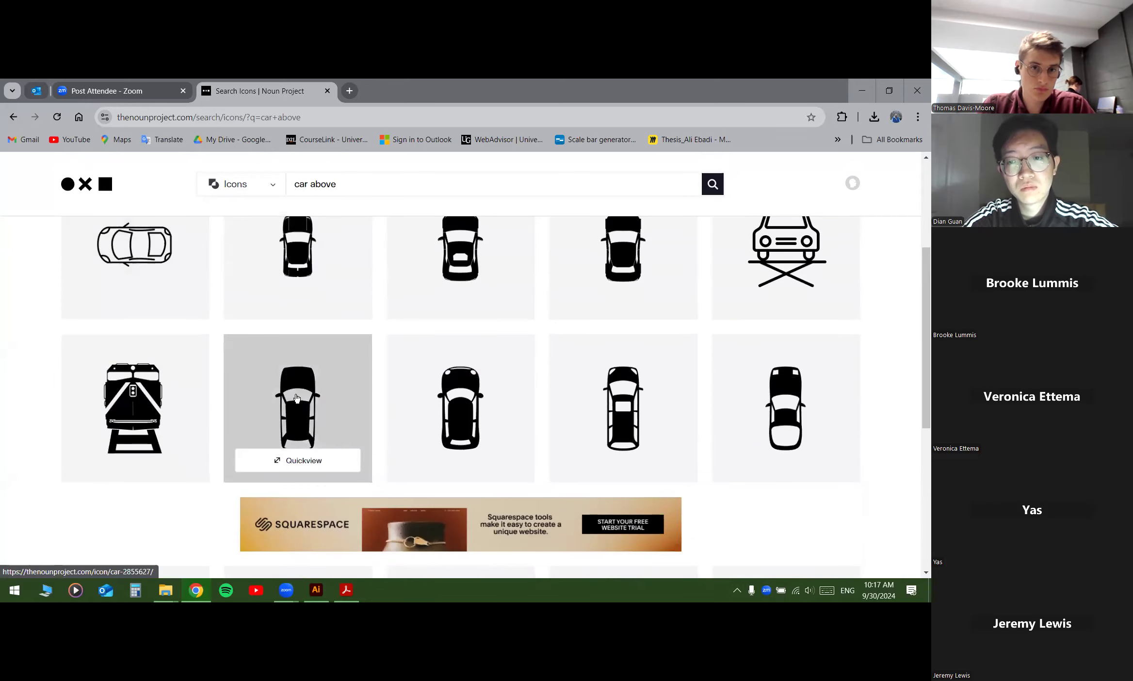
{"action": "left_click", "coordinate": [311, 426]}
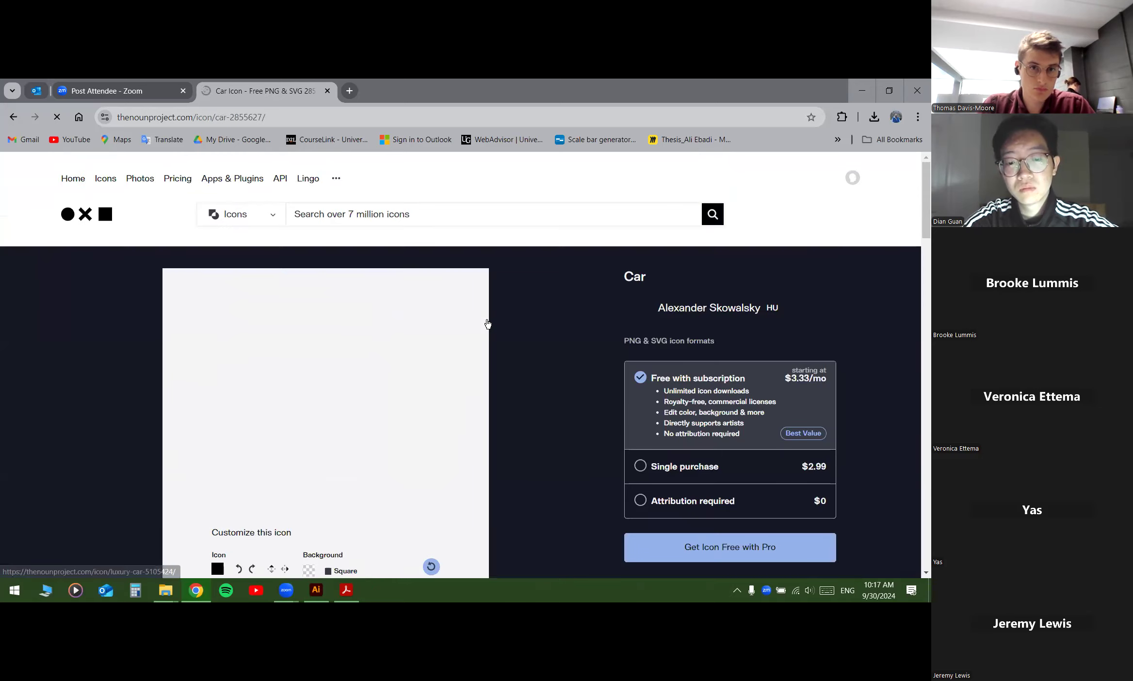
Step: Choose the free attribution-required licence for the car icon and download it as SVG
{"action": "left_click", "coordinate": [677, 411]}
{"action": "left_click", "coordinate": [730, 416]}
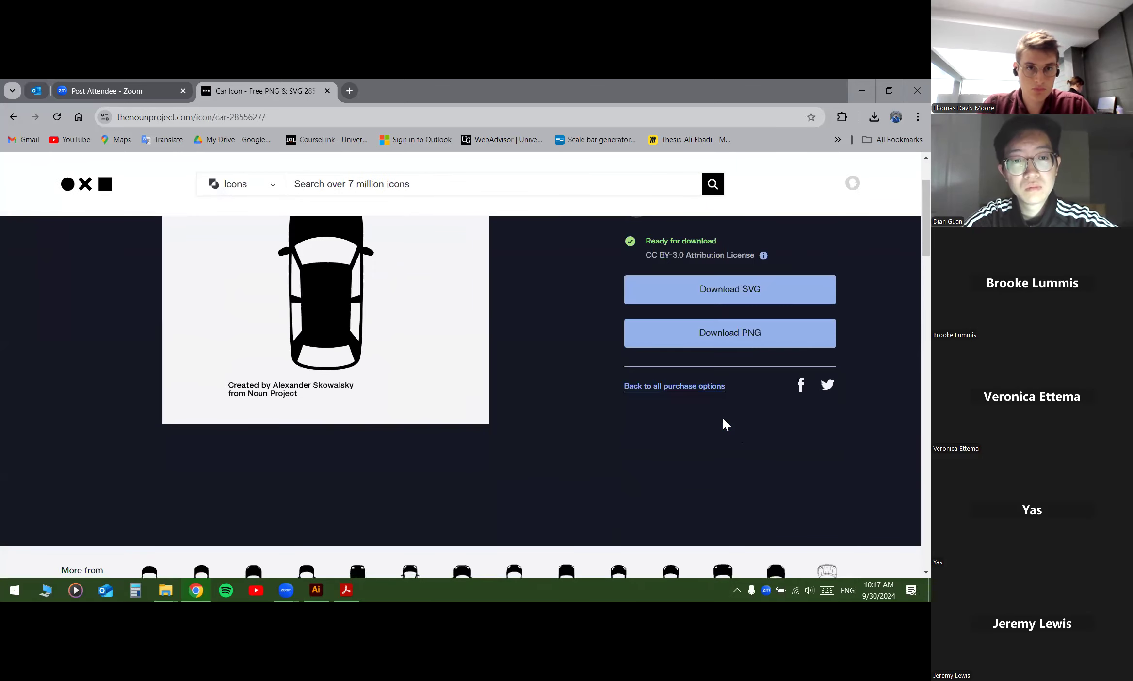
{"action": "left_click", "coordinate": [737, 289]}
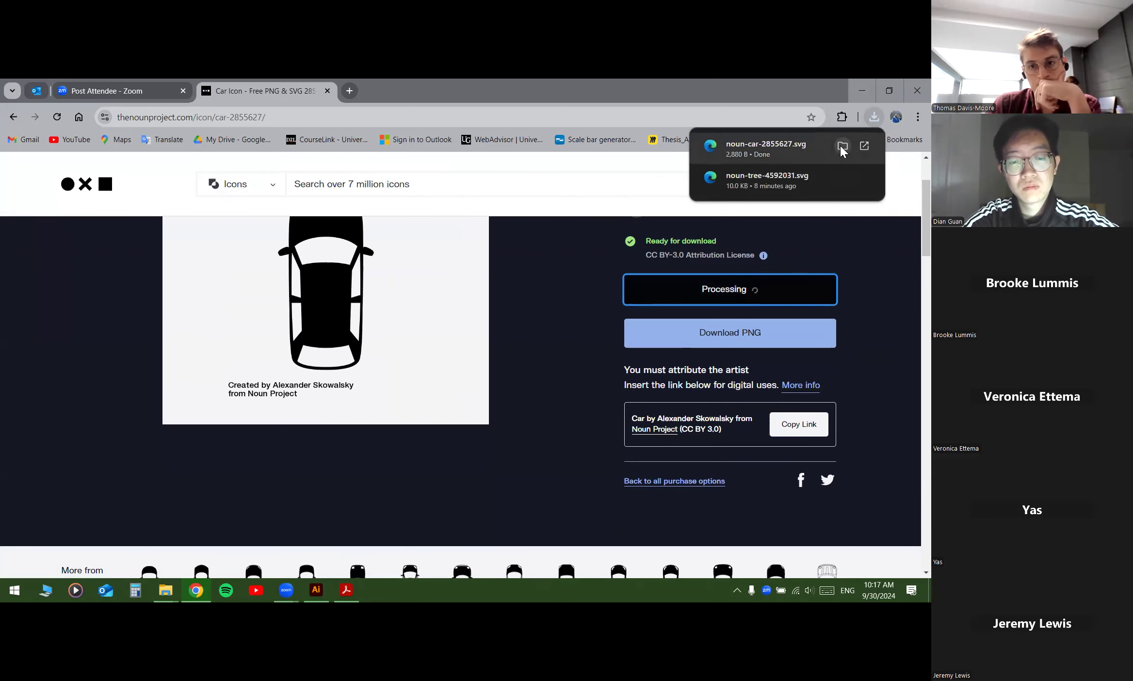
Step: Show the downloaded noun-car-2855627.svg in its folder and open it in Illustrator
{"action": "key", "text": "alt+Tab"}
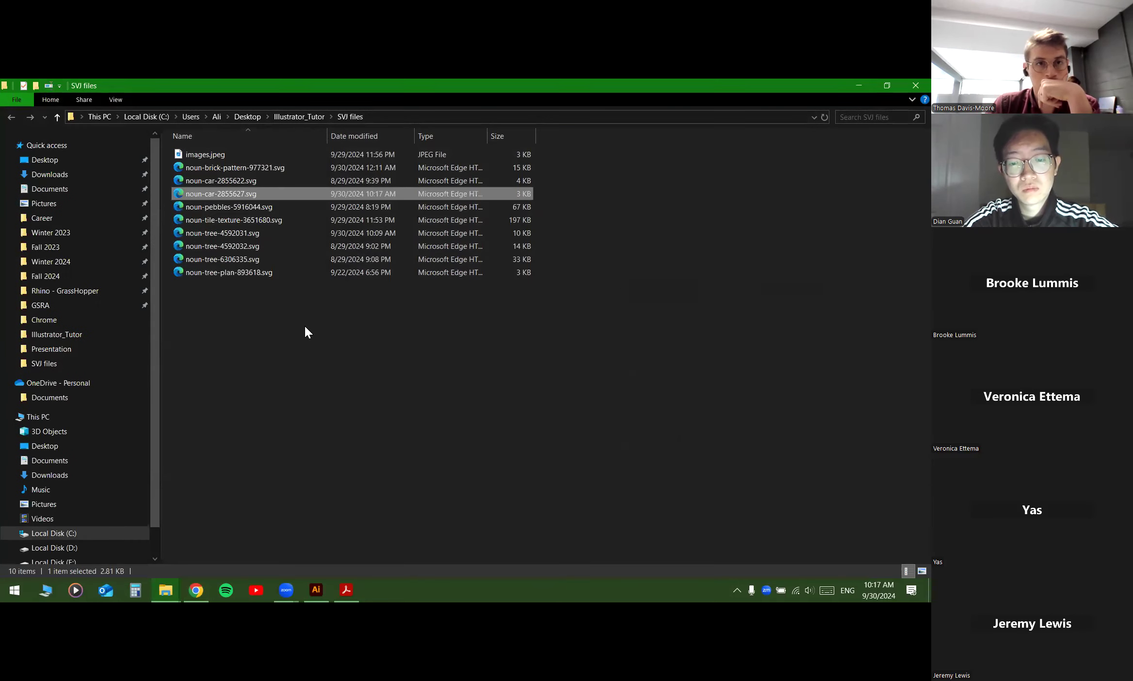
{"action": "right_click", "coordinate": [240, 188]}
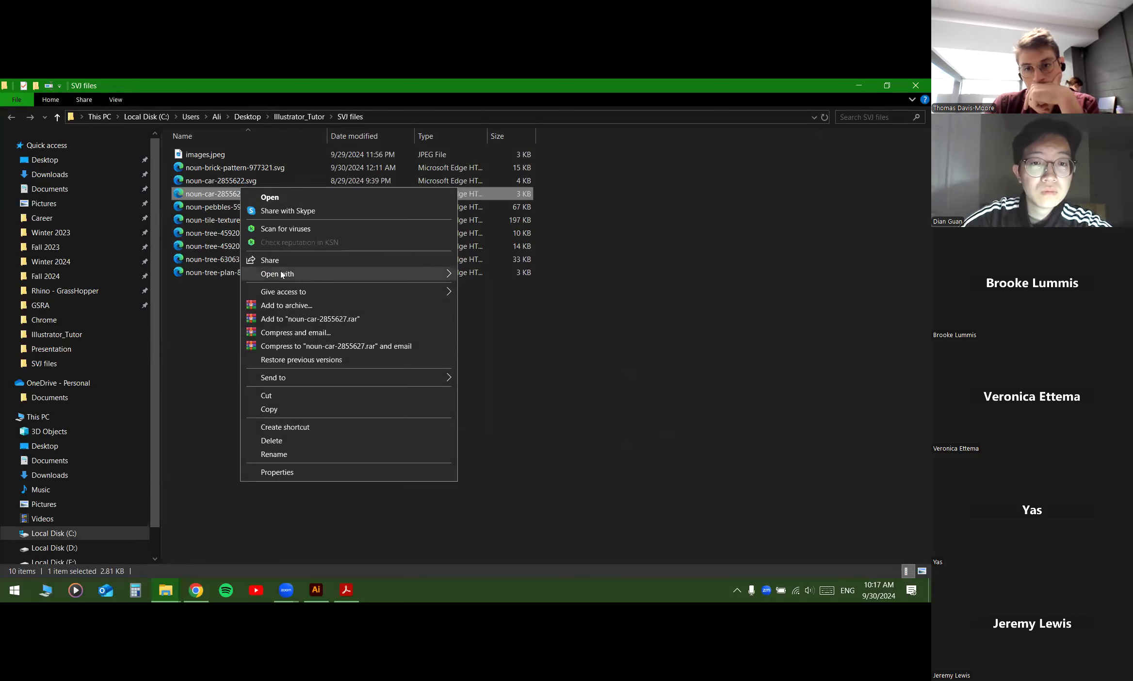
{"action": "mouse_move", "coordinate": [283, 274]}
{"action": "left_click", "coordinate": [510, 275]}
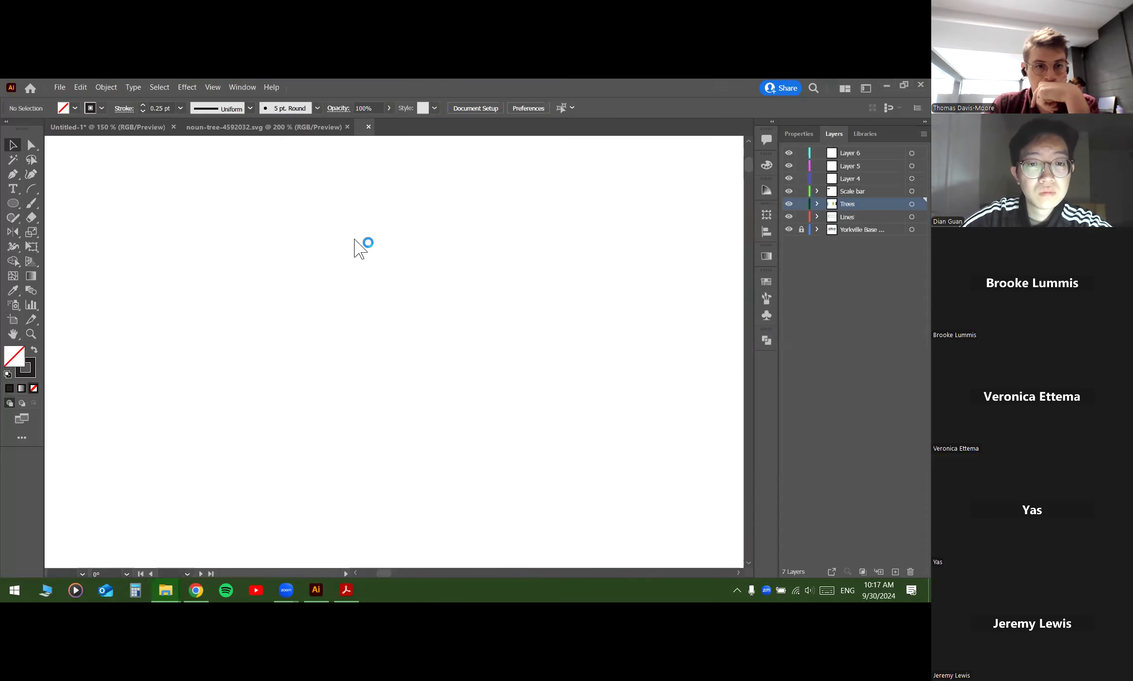
Step: Copy the car shape into the Untitled-1 plan and place it between the blue shape and the tan rock
{"action": "scroll", "coordinate": [400, 381], "scroll_direction": "up", "scroll_amount": 1}
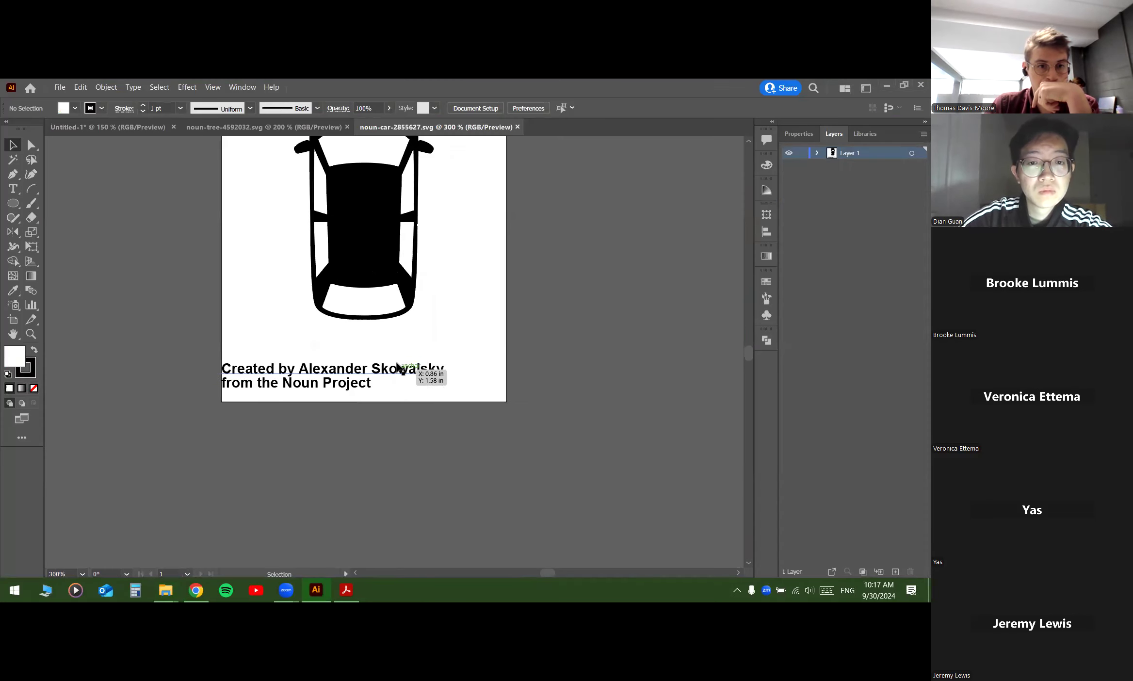
{"action": "left_click", "coordinate": [385, 280]}
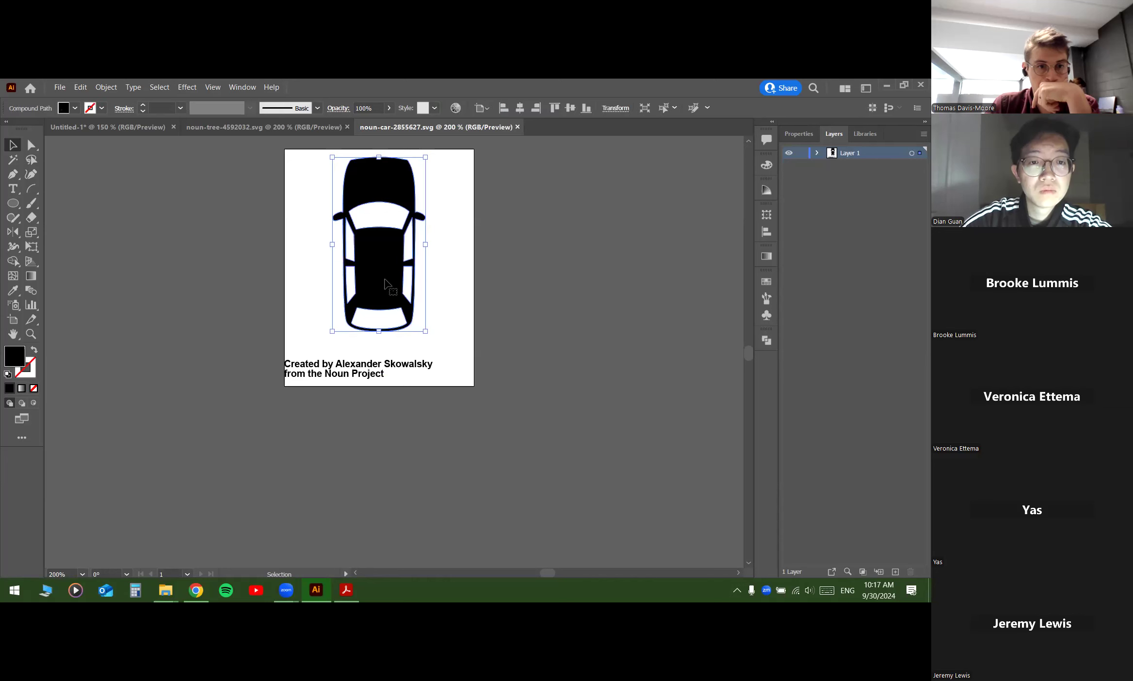
{"action": "left_click", "coordinate": [118, 129]}
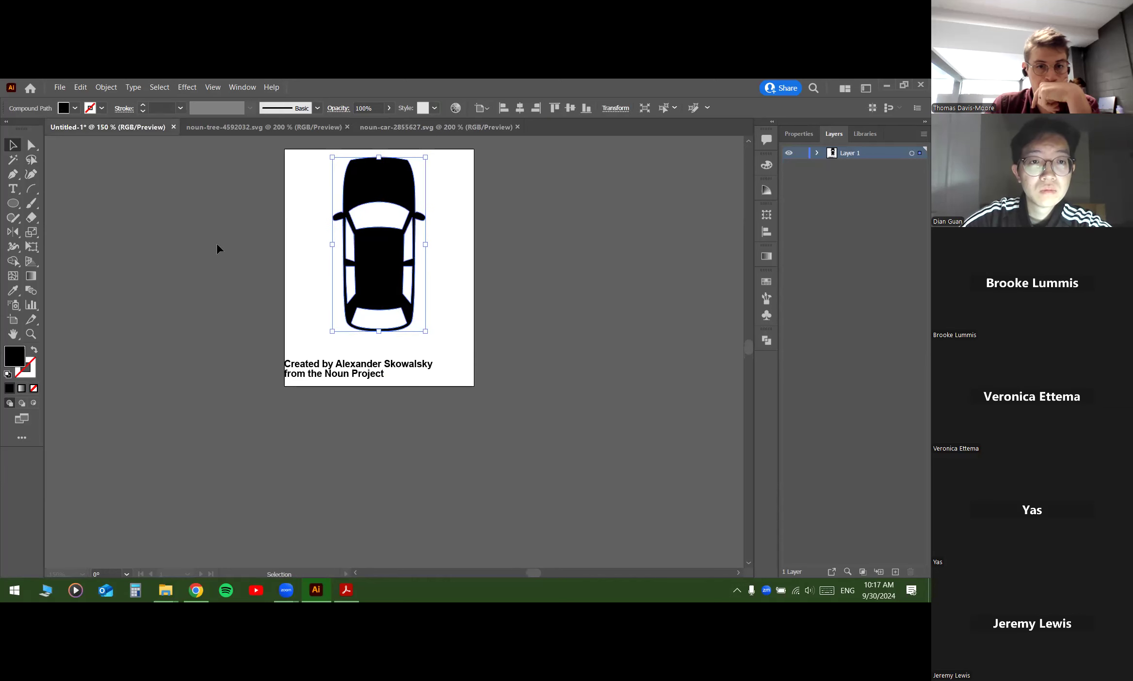
{"action": "key", "text": "ctrl+v"}
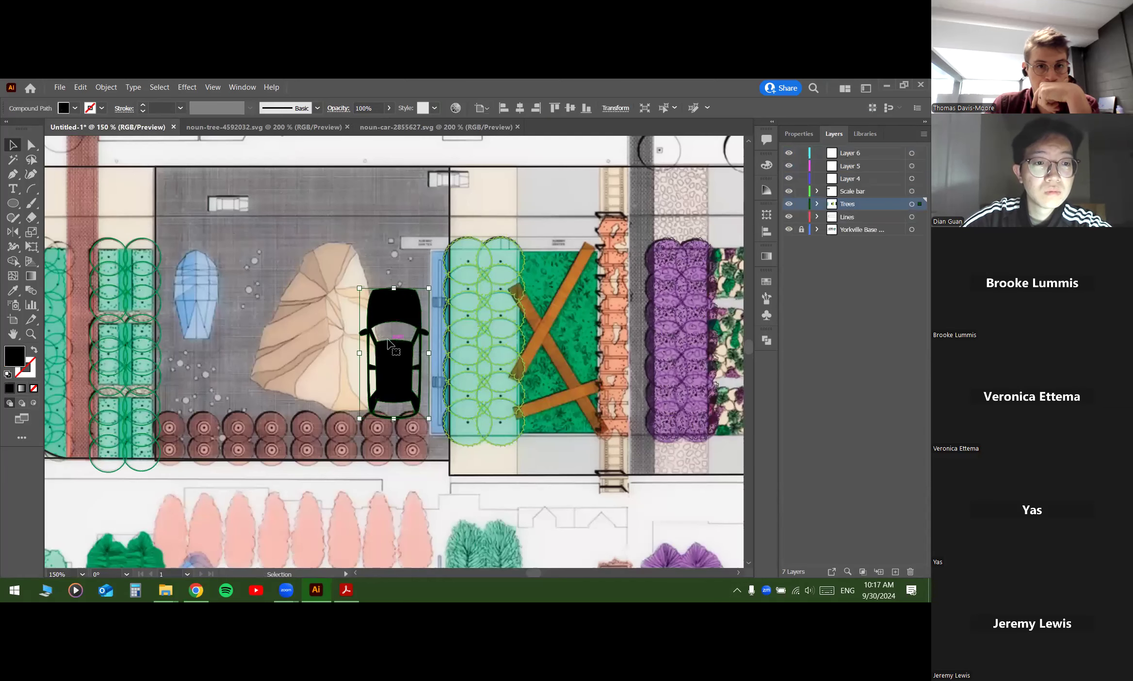
{"action": "left_click_drag", "start_coordinate": [228, 258], "coordinate": [258, 264]}
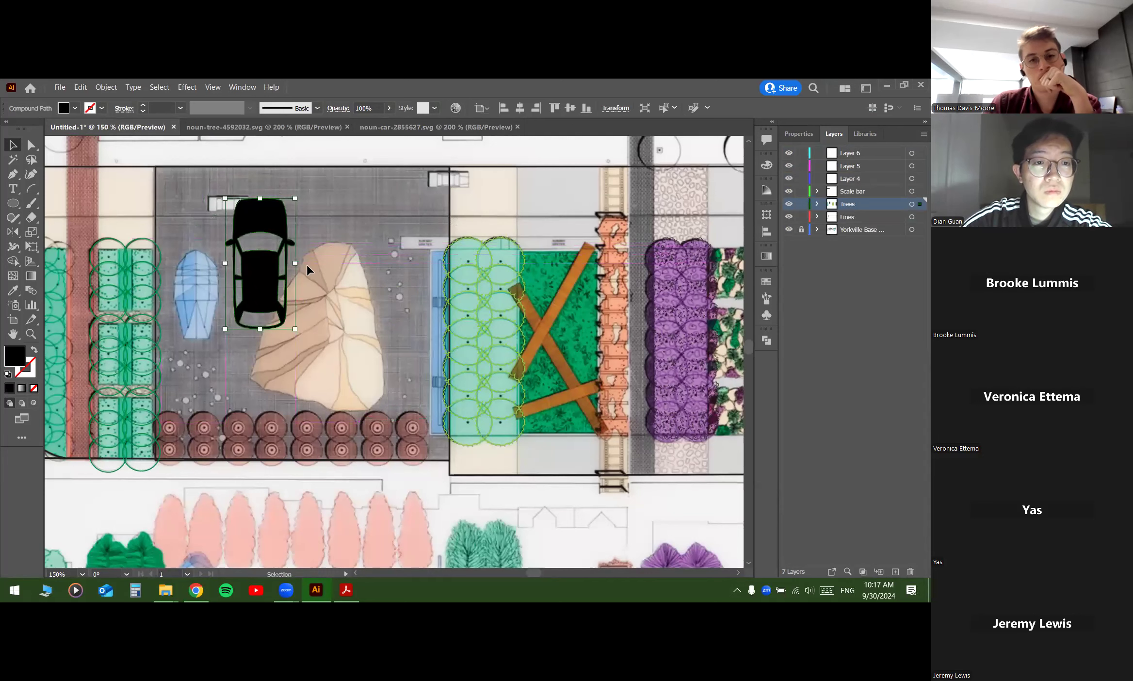
Step: Deselect the car and rename Layer 4 as Cars
{"action": "left_click", "coordinate": [914, 257]}
{"action": "double_click", "coordinate": [856, 179]}
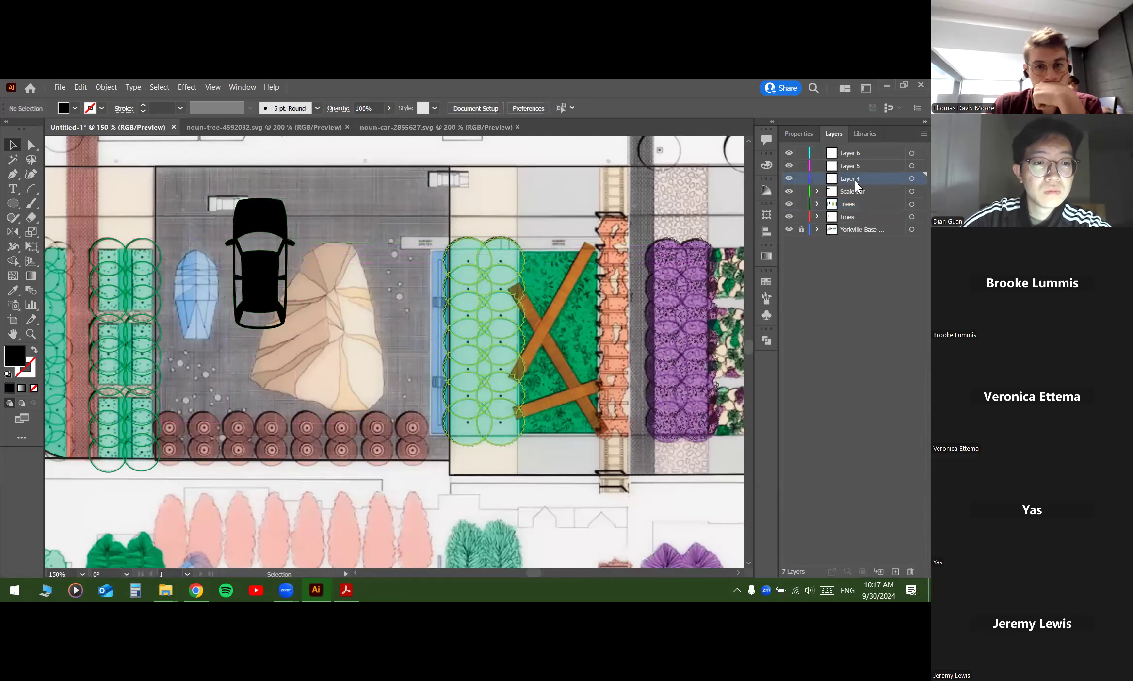
{"action": "type", "text": "Cars"}
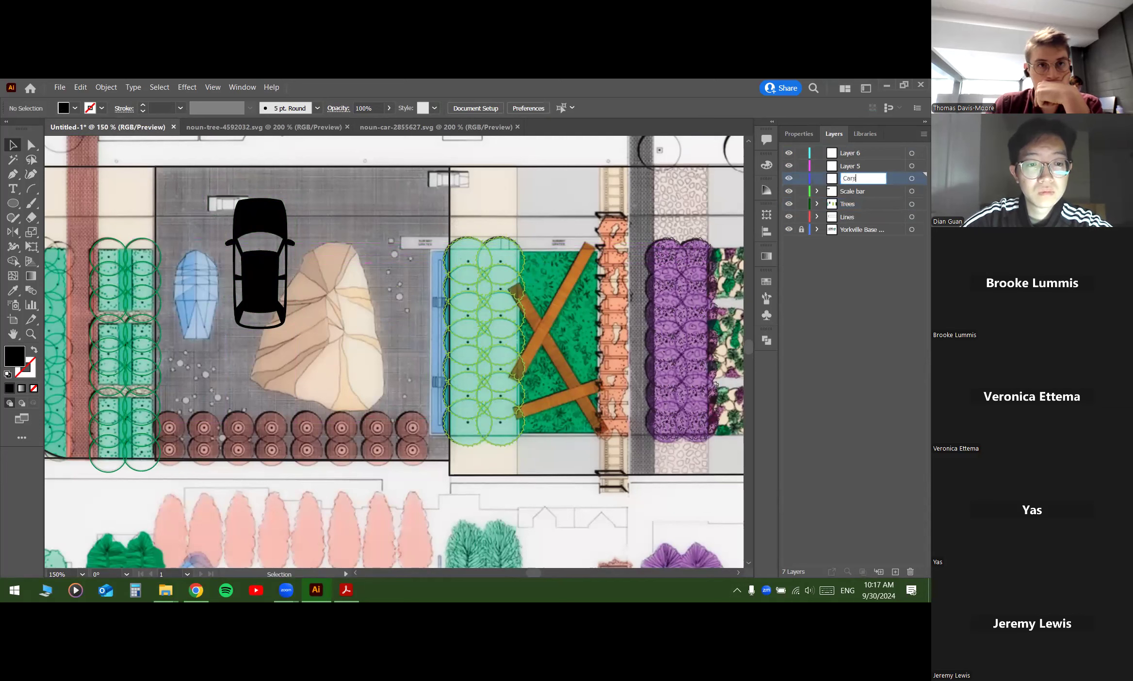
{"action": "key", "text": "Return"}
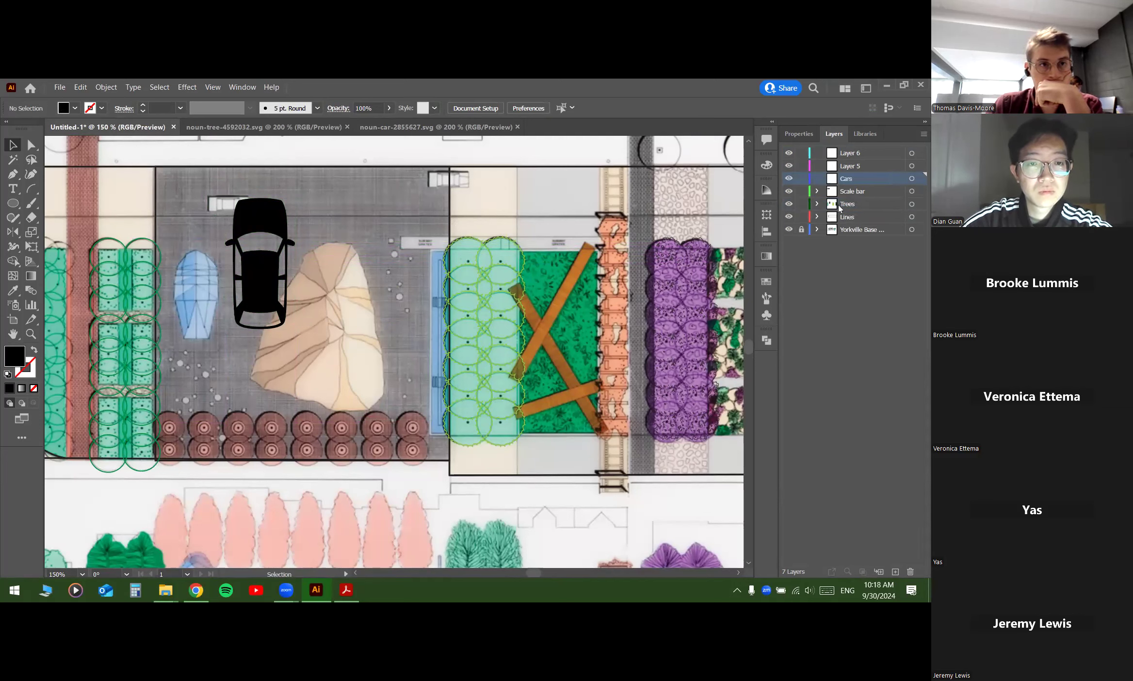
Step: Move the car's compound path from the Trees layer into the Cars layer
{"action": "left_click", "coordinate": [817, 203]}
{"action": "left_click", "coordinate": [888, 219]}
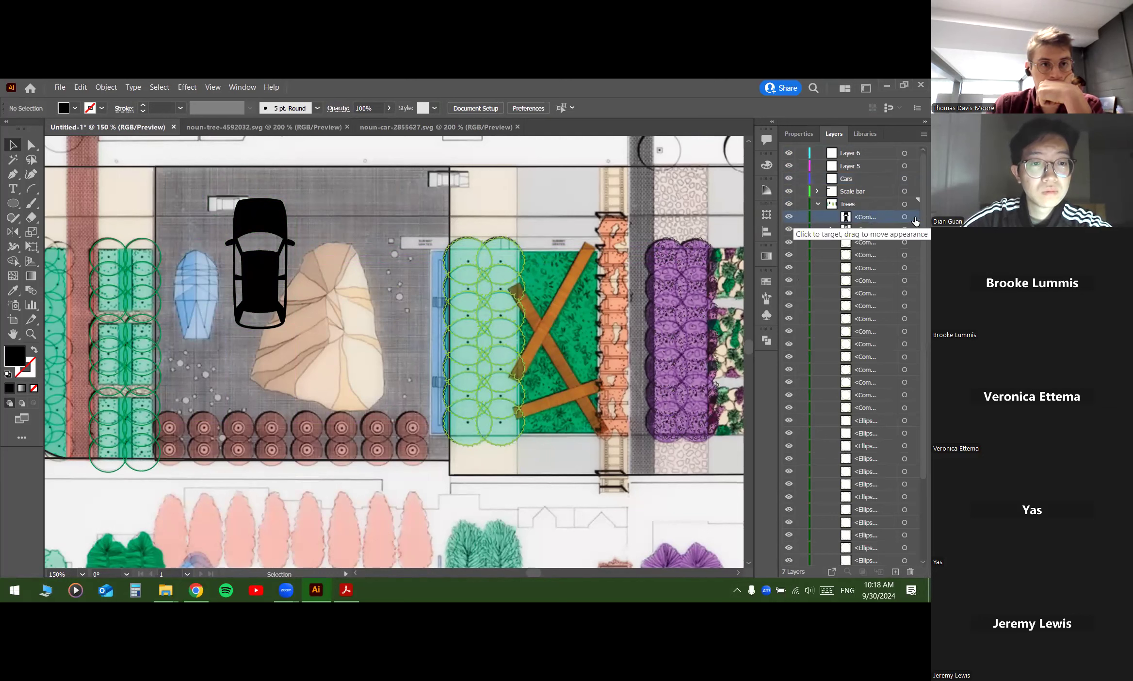
{"action": "left_click_drag", "start_coordinate": [909, 221], "coordinate": [913, 179]}
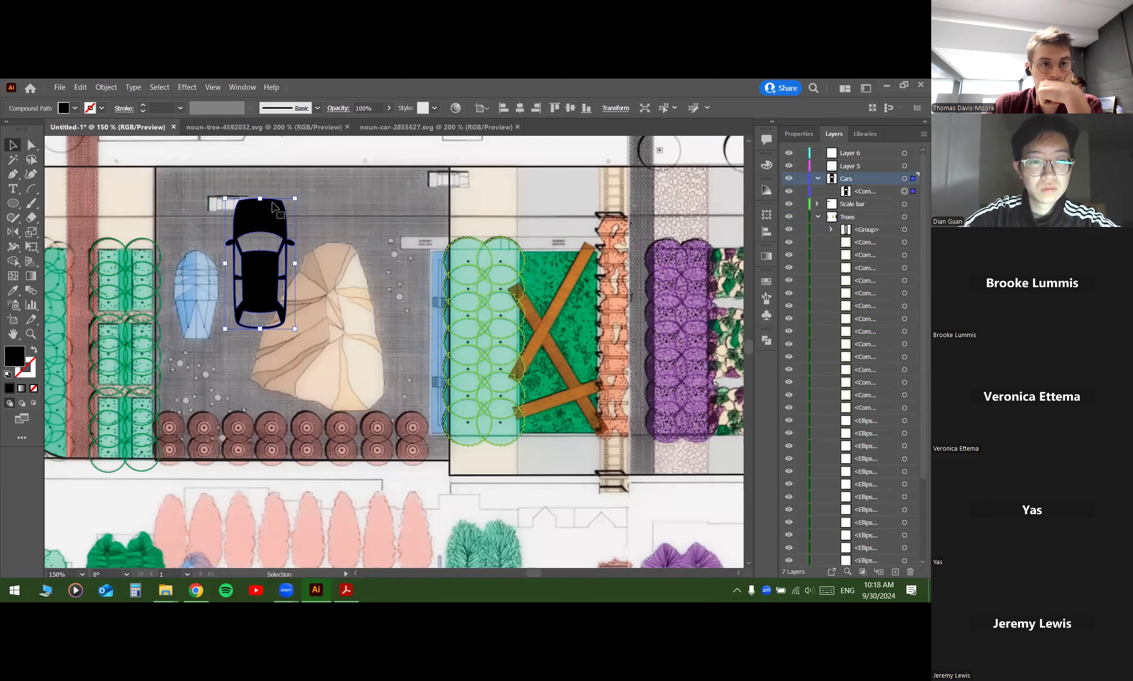
{"action": "left_click", "coordinate": [320, 199]}
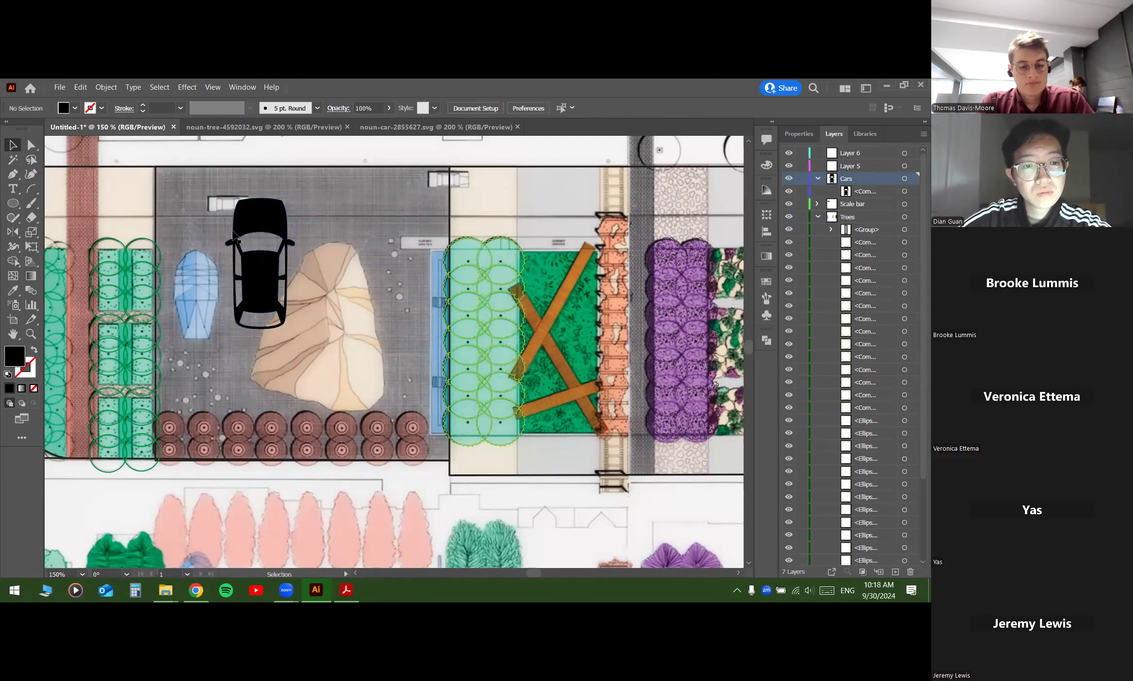
Step: Rotate the car symbol 90° clockwise with the Rotate tool so its hood faces right
{"action": "scroll", "coordinate": [234, 241], "scroll_direction": "up", "scroll_amount": 1}
{"action": "left_click_drag", "start_coordinate": [187, 203], "coordinate": [277, 250]}
{"action": "scroll", "coordinate": [277, 248], "scroll_direction": "up", "scroll_amount": 1}
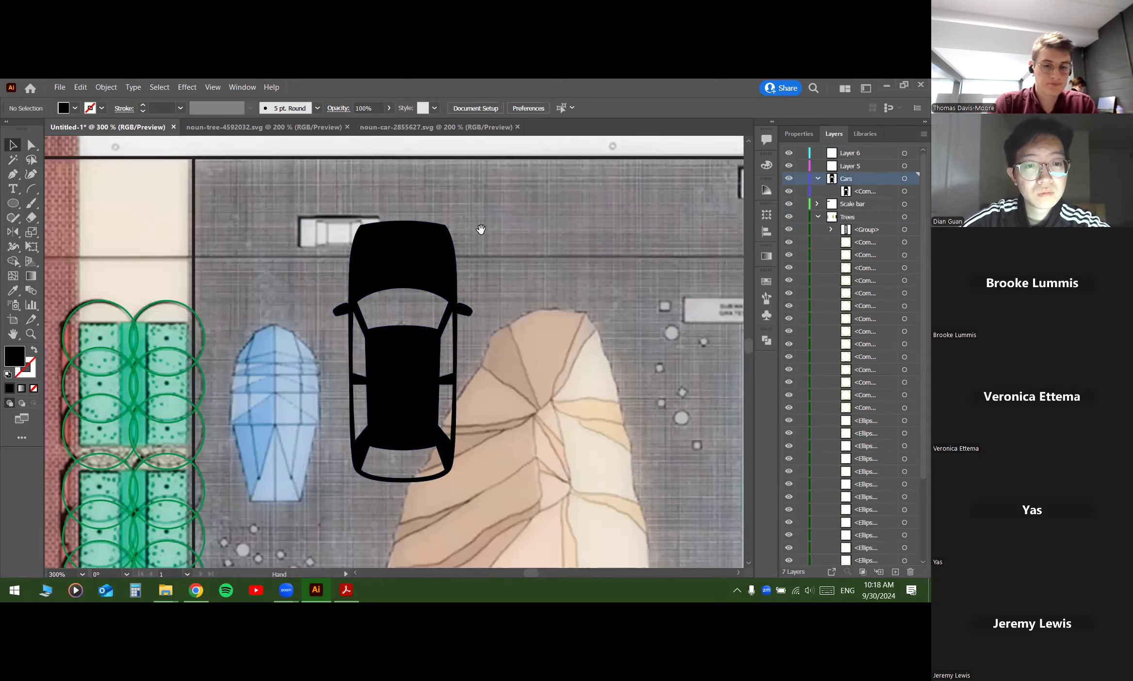
{"action": "left_click_drag", "start_coordinate": [480, 229], "coordinate": [468, 212]}
{"action": "scroll", "coordinate": [465, 213], "scroll_direction": "down", "scroll_amount": 1}
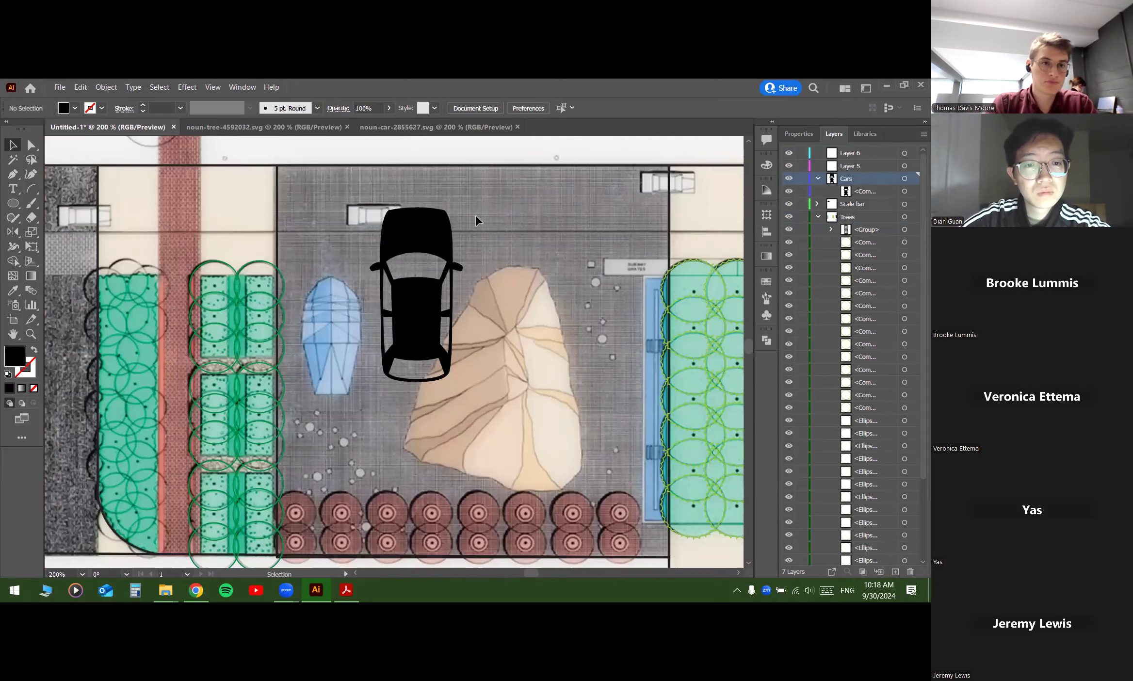
{"action": "left_click", "coordinate": [416, 233]}
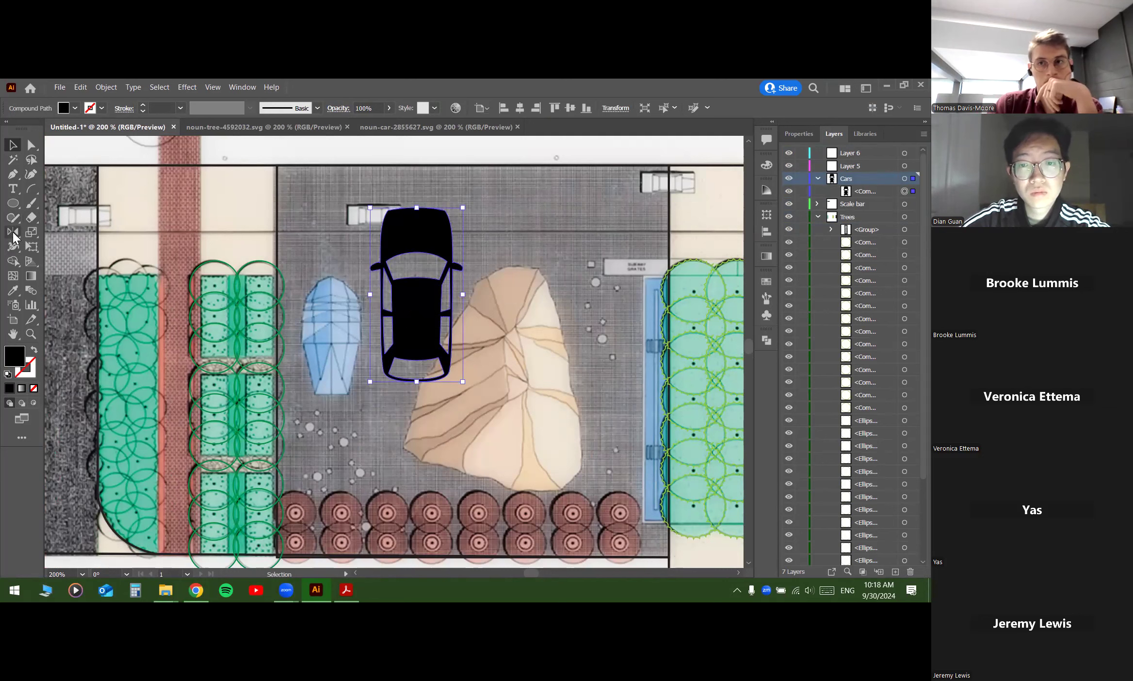
{"action": "left_click_drag", "start_coordinate": [13, 232], "coordinate": [70, 235]}
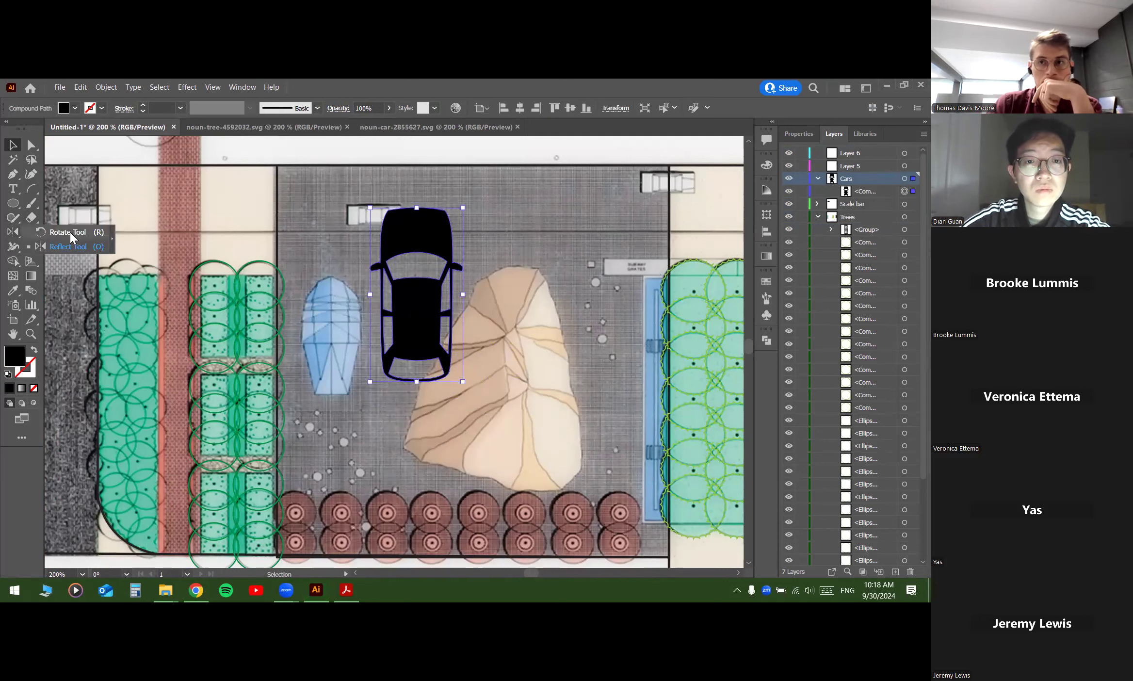
{"action": "left_click", "coordinate": [70, 232]}
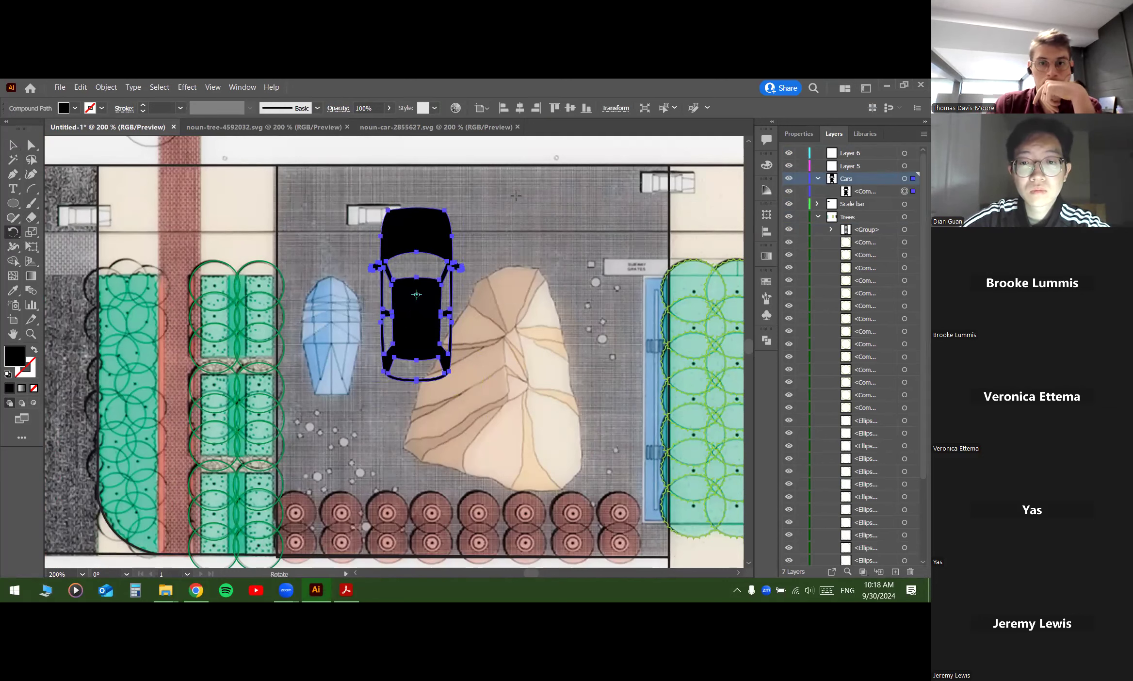
{"action": "left_click_drag", "start_coordinate": [536, 223], "coordinate": [573, 265]}
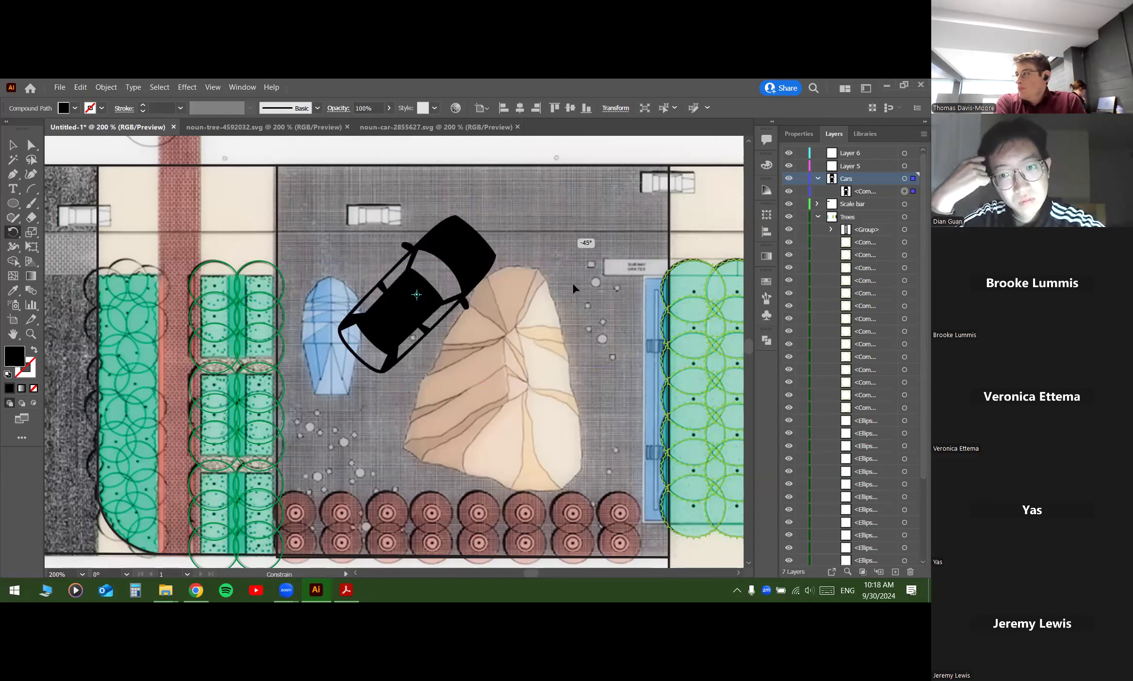
{"action": "left_click_drag", "start_coordinate": [566, 329], "coordinate": [593, 322]}
{"action": "left_click_drag", "start_coordinate": [574, 365], "coordinate": [551, 383]}
Step: Move the car symbol onto the car drawn above the blue shape and scale it down to match that car's size
{"action": "key", "text": "v"}
{"action": "left_click_drag", "start_coordinate": [485, 308], "coordinate": [450, 231]}
{"action": "left_click_drag", "start_coordinate": [469, 172], "coordinate": [432, 259]}
{"action": "scroll", "coordinate": [388, 217], "scroll_direction": "up", "scroll_amount": 3}
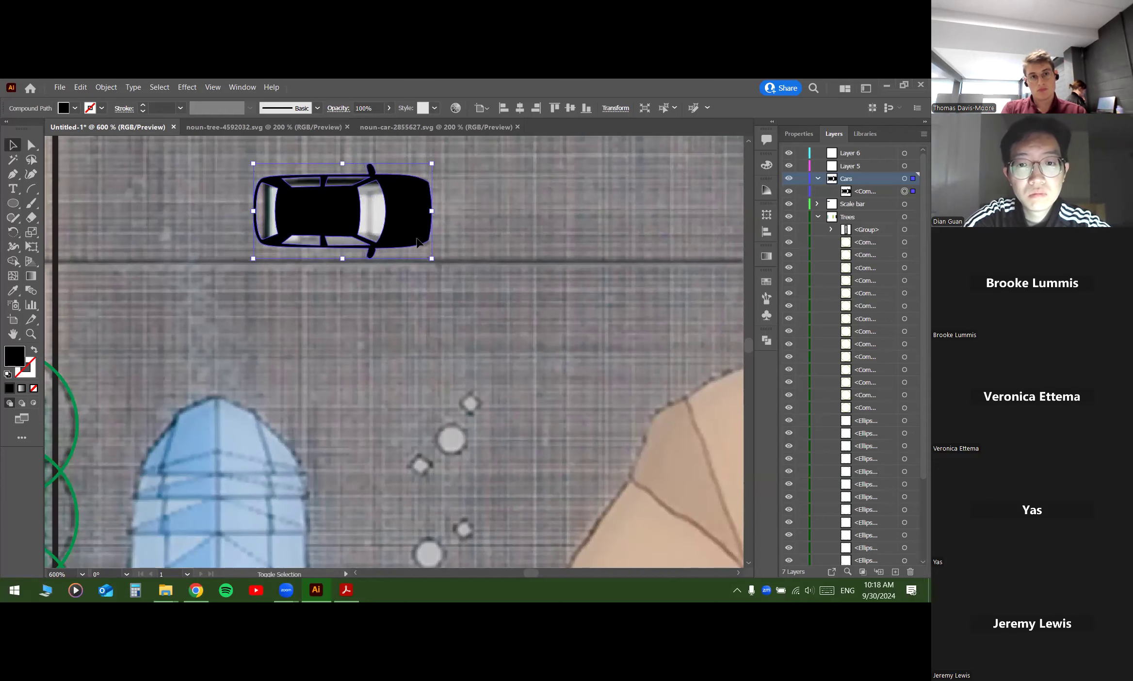
Step: Remove the car symbol's fill and give its outlines a black stroke
{"action": "left_click", "coordinate": [74, 108]}
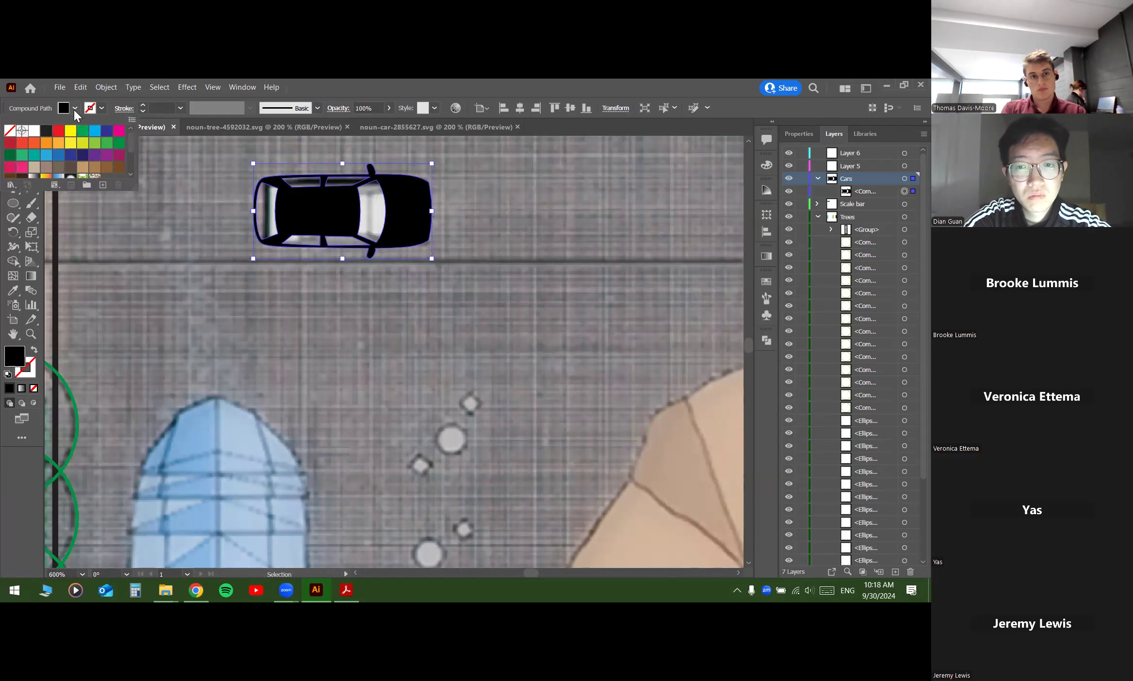
{"action": "left_click", "coordinate": [9, 133]}
{"action": "left_click", "coordinate": [102, 108]}
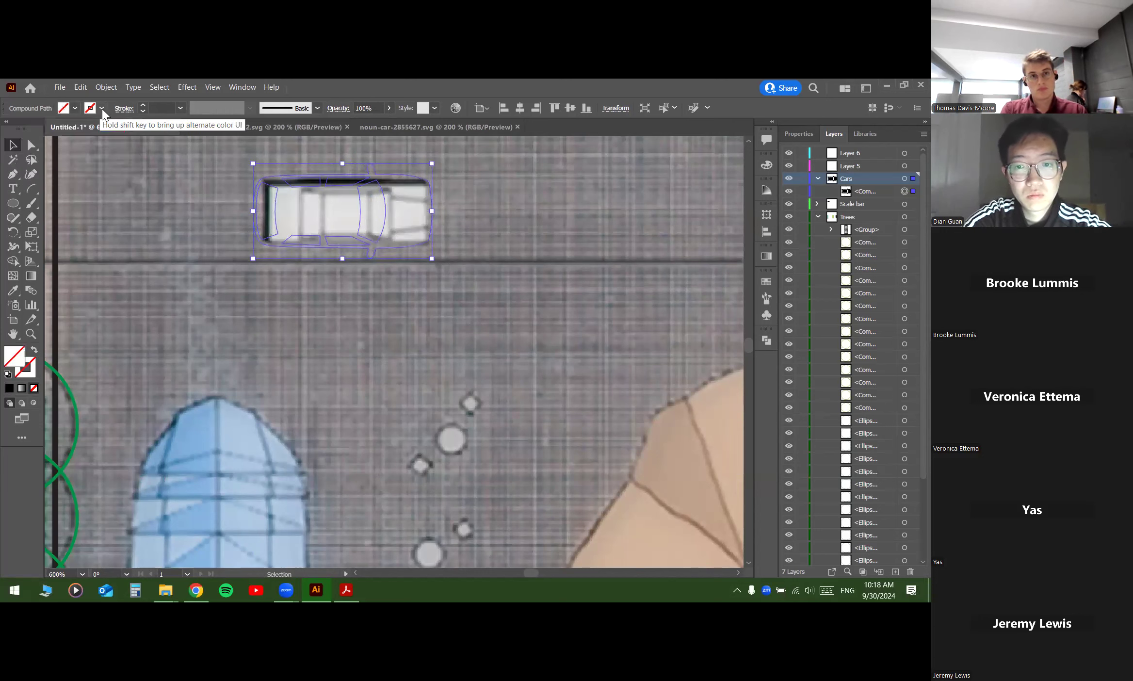
{"action": "left_click", "coordinate": [34, 129]}
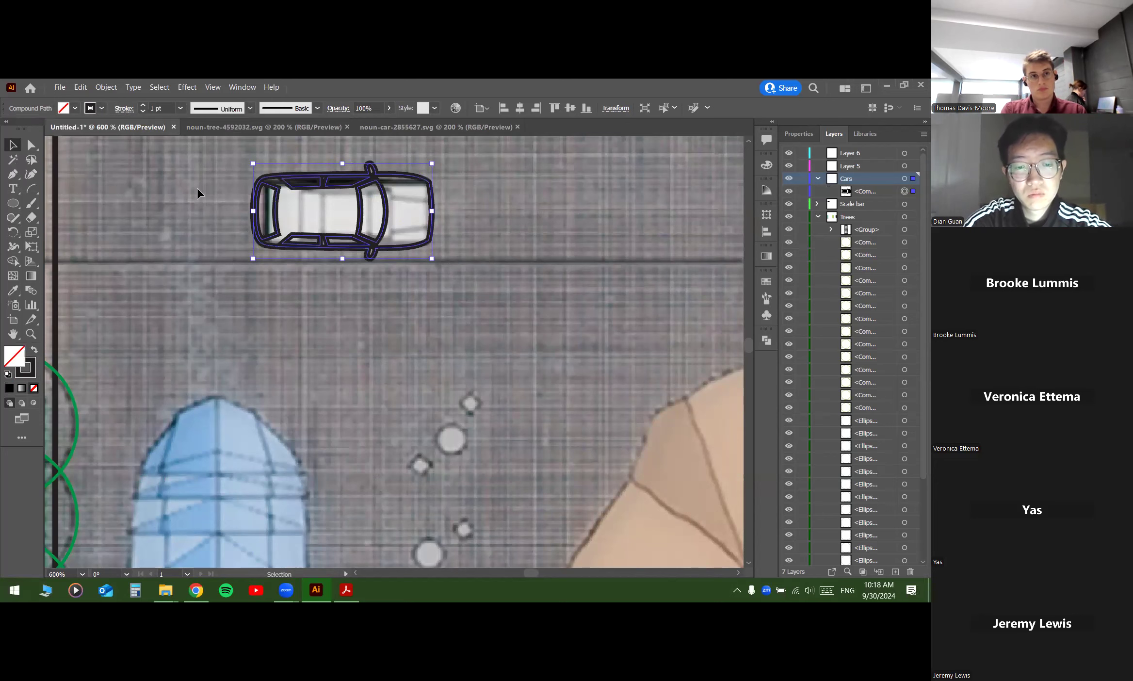
Step: Set the car symbol's stroke weight to 0.5 pt and deselect it
{"action": "left_click", "coordinate": [142, 112]}
{"action": "left_click", "coordinate": [142, 112]}
{"action": "left_click", "coordinate": [166, 180]}
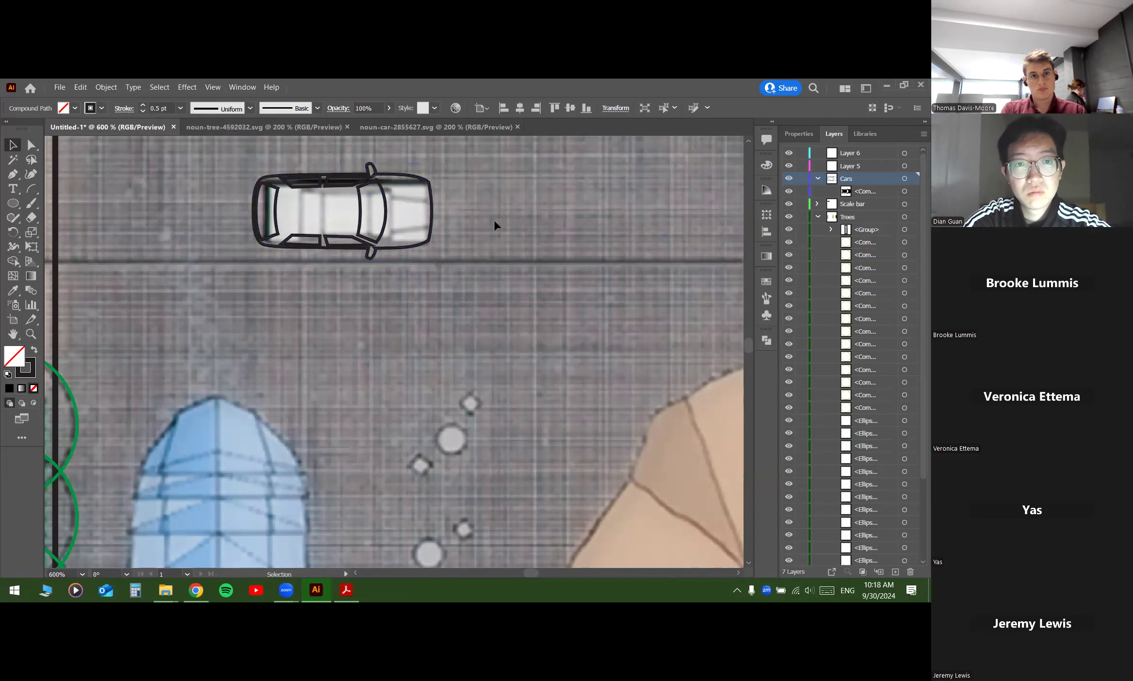
Step: Try to move the car symbol onto the base drawing's car near the subway grates, beyond the tan rock
{"action": "scroll", "coordinate": [430, 212], "scroll_direction": "down", "scroll_amount": 4}
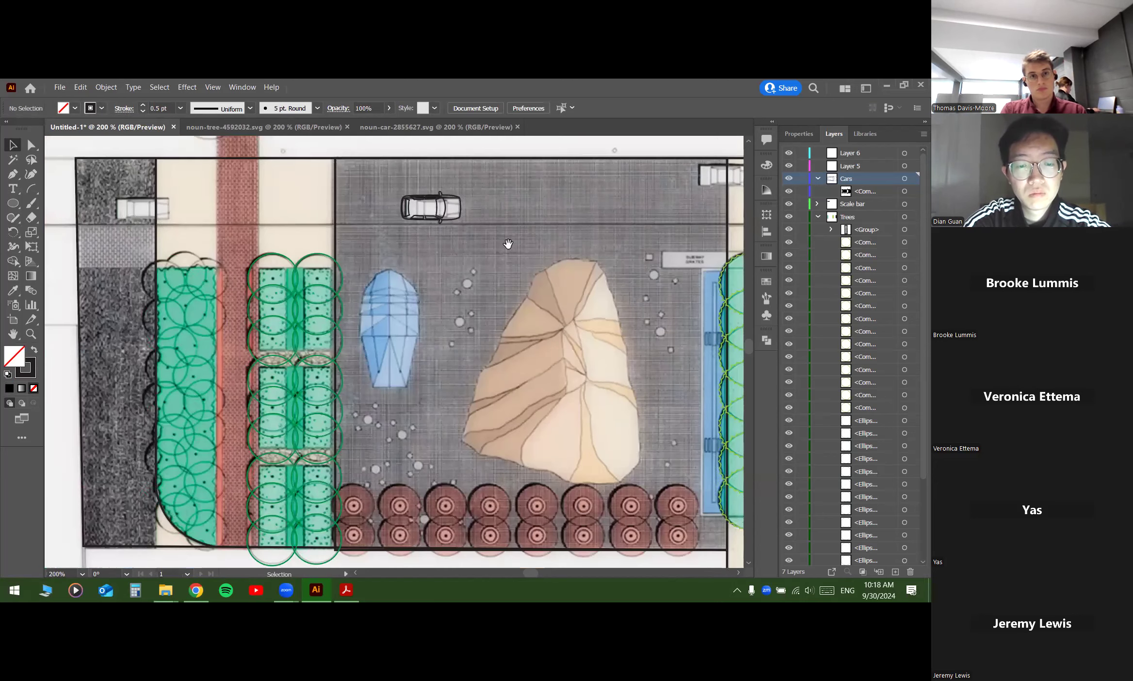
{"action": "scroll", "coordinate": [430, 212], "scroll_direction": "down", "scroll_amount": 1}
{"action": "left_click_drag", "start_coordinate": [422, 259], "coordinate": [373, 256]}
{"action": "scroll", "coordinate": [430, 205], "scroll_direction": "up", "scroll_amount": 3}
{"action": "left_click_drag", "start_coordinate": [602, 191], "coordinate": [486, 267]}
{"action": "left_click_drag", "start_coordinate": [256, 274], "coordinate": [562, 241]}
{"action": "scroll", "coordinate": [310, 283], "scroll_direction": "down", "scroll_amount": 6}
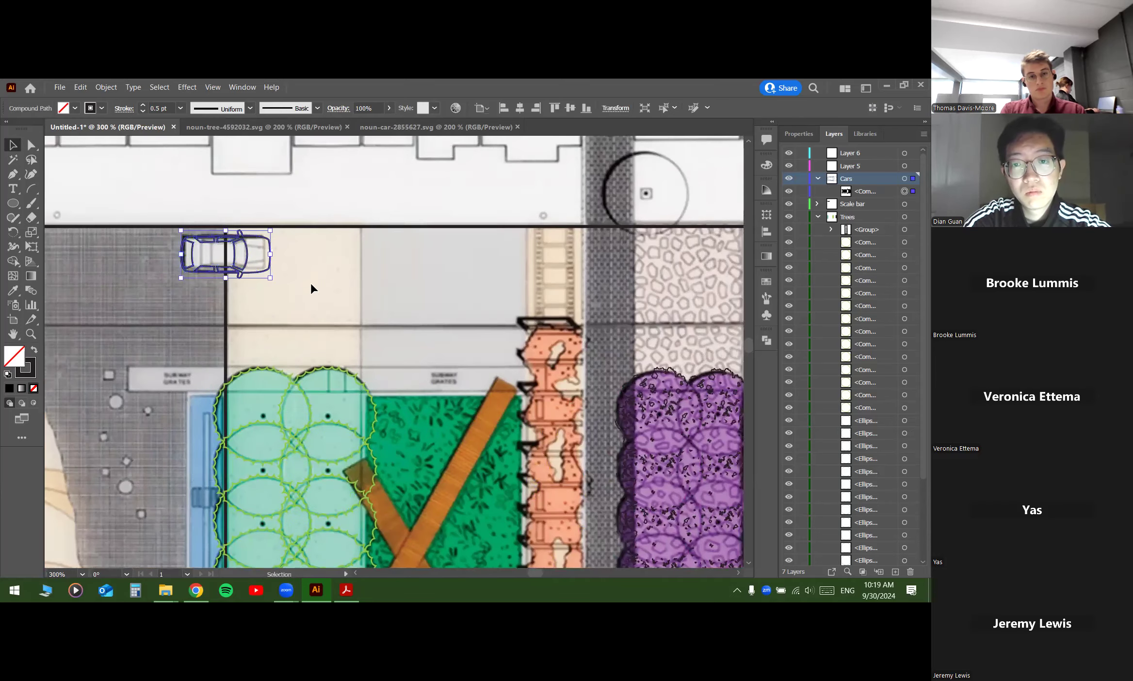
{"action": "left_click_drag", "start_coordinate": [291, 275], "coordinate": [515, 254]}
{"action": "scroll", "coordinate": [293, 259], "scroll_direction": "up", "scroll_amount": 3}
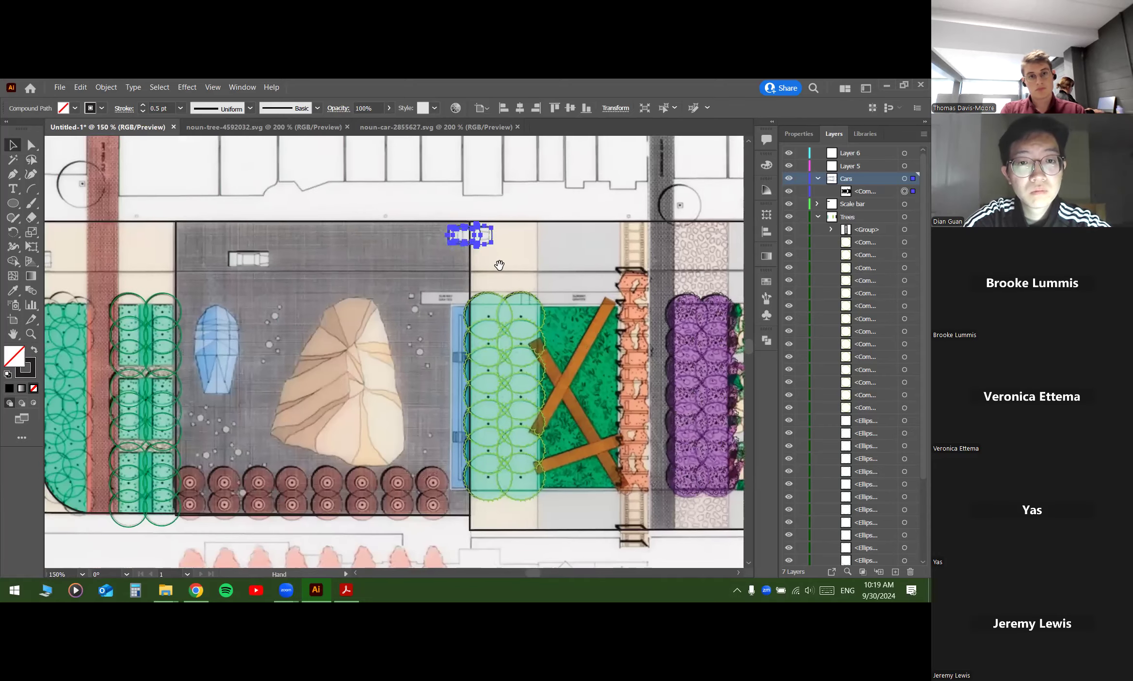
Step: Place a copy of the car symbol on the base drawing's westernmost car, keeping one on the car above the blue shape
{"action": "left_click_drag", "start_coordinate": [562, 230], "coordinate": [116, 257]}
{"action": "scroll", "coordinate": [115, 258], "scroll_direction": "up", "scroll_amount": 5}
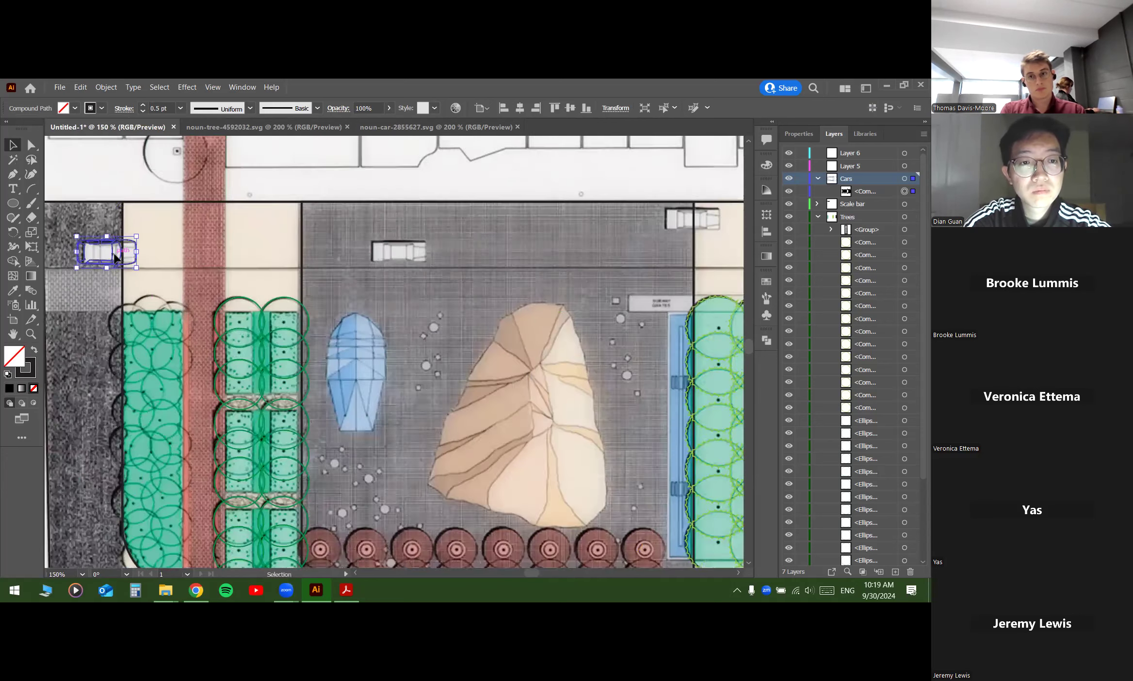
{"action": "left_click_drag", "start_coordinate": [527, 274], "coordinate": [560, 252]}
{"action": "scroll", "coordinate": [281, 179], "scroll_direction": "down", "scroll_amount": 1}
{"action": "left_click", "coordinate": [389, 266]}
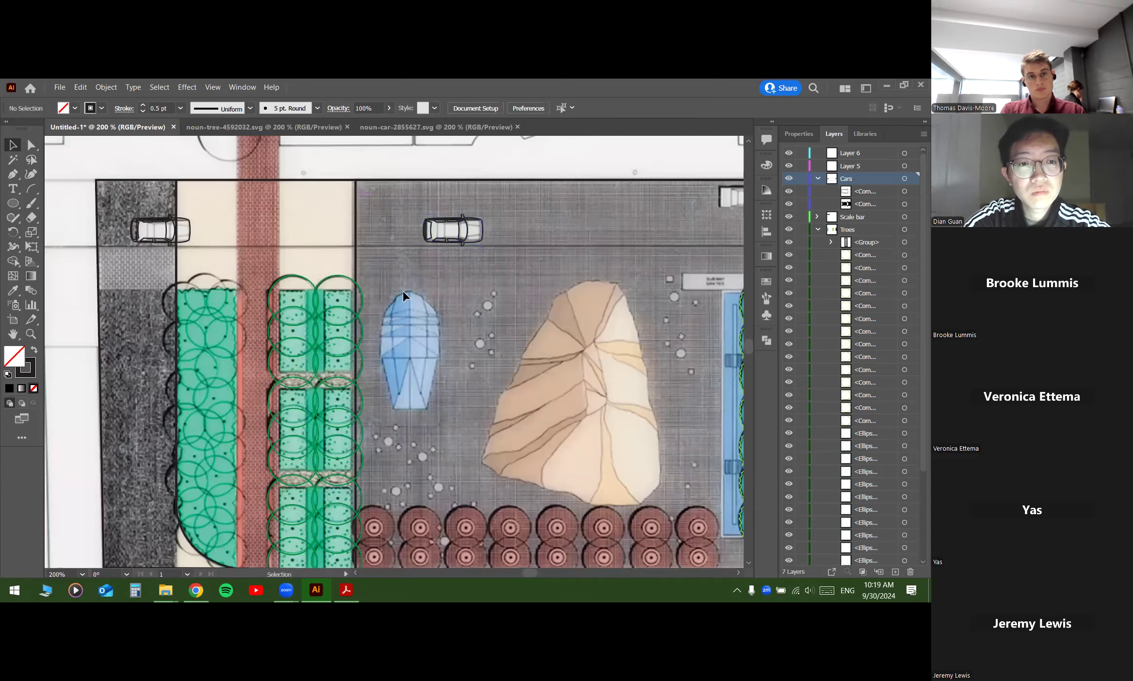
Step: Look over the plan's planting beds and paving strips, from the placed cars to the purple orchard trees
{"action": "scroll", "coordinate": [398, 294], "scroll_direction": "down", "scroll_amount": 1}
{"action": "left_click_drag", "start_coordinate": [417, 267], "coordinate": [283, 279]}
{"action": "scroll", "coordinate": [397, 256], "scroll_direction": "down", "scroll_amount": 1}
{"action": "left_click_drag", "start_coordinate": [481, 243], "coordinate": [794, 232]}
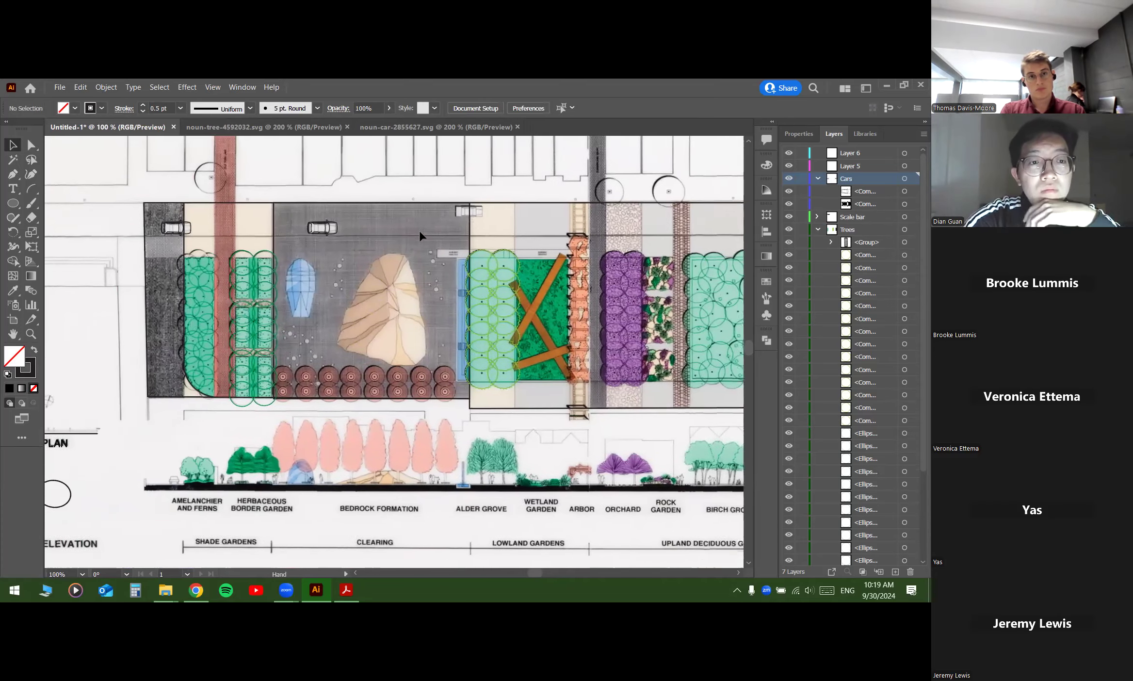
{"action": "scroll", "coordinate": [290, 242], "scroll_direction": "up", "scroll_amount": 2}
{"action": "left_click_drag", "start_coordinate": [353, 247], "coordinate": [286, 257]}
{"action": "scroll", "coordinate": [462, 235], "scroll_direction": "down", "scroll_amount": 1}
{"action": "left_click_drag", "start_coordinate": [529, 243], "coordinate": [336, 230]}
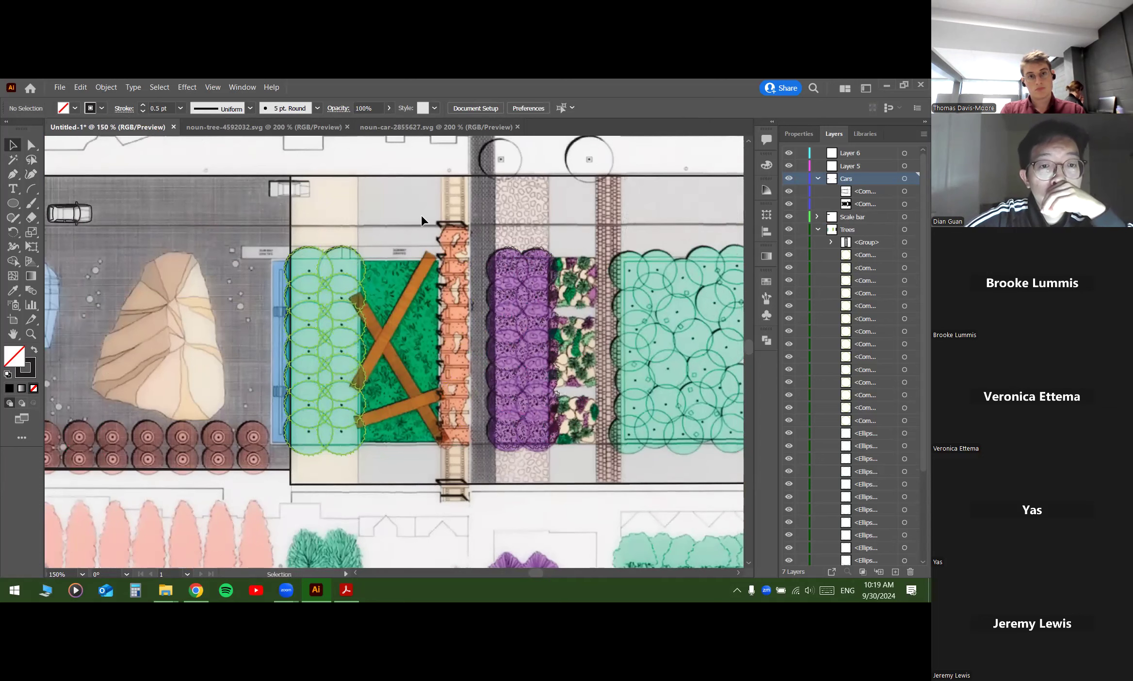
{"action": "left_click_drag", "start_coordinate": [528, 217], "coordinate": [485, 215]}
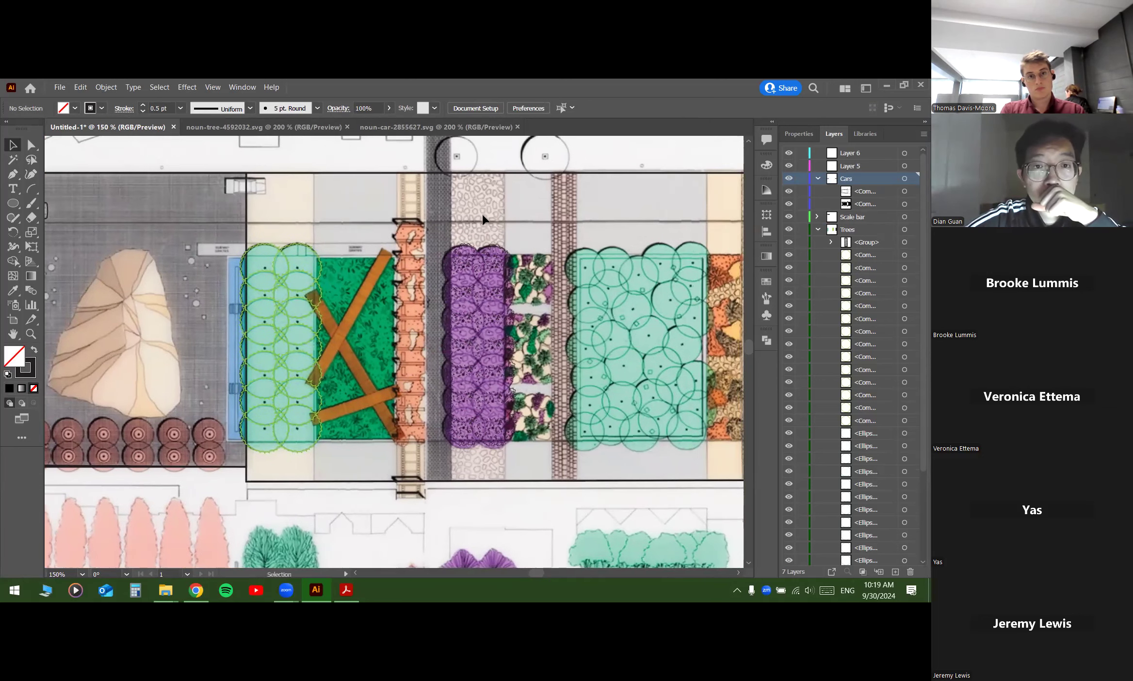
{"action": "left_click", "coordinate": [485, 248]}
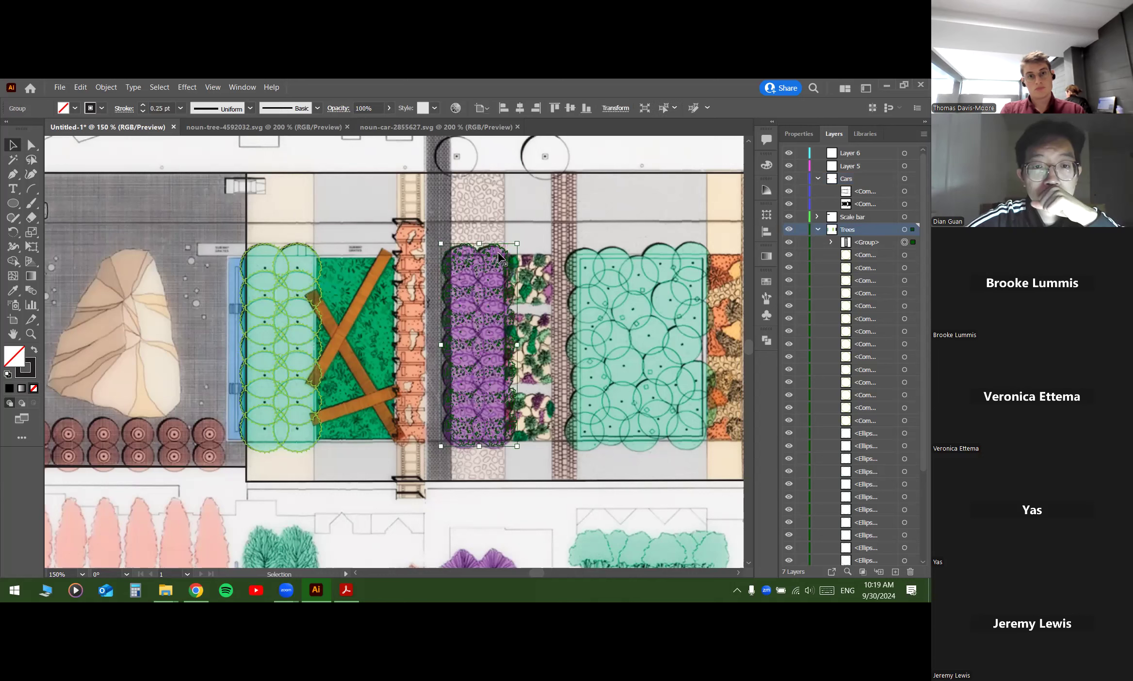
{"action": "left_click", "coordinate": [429, 303]}
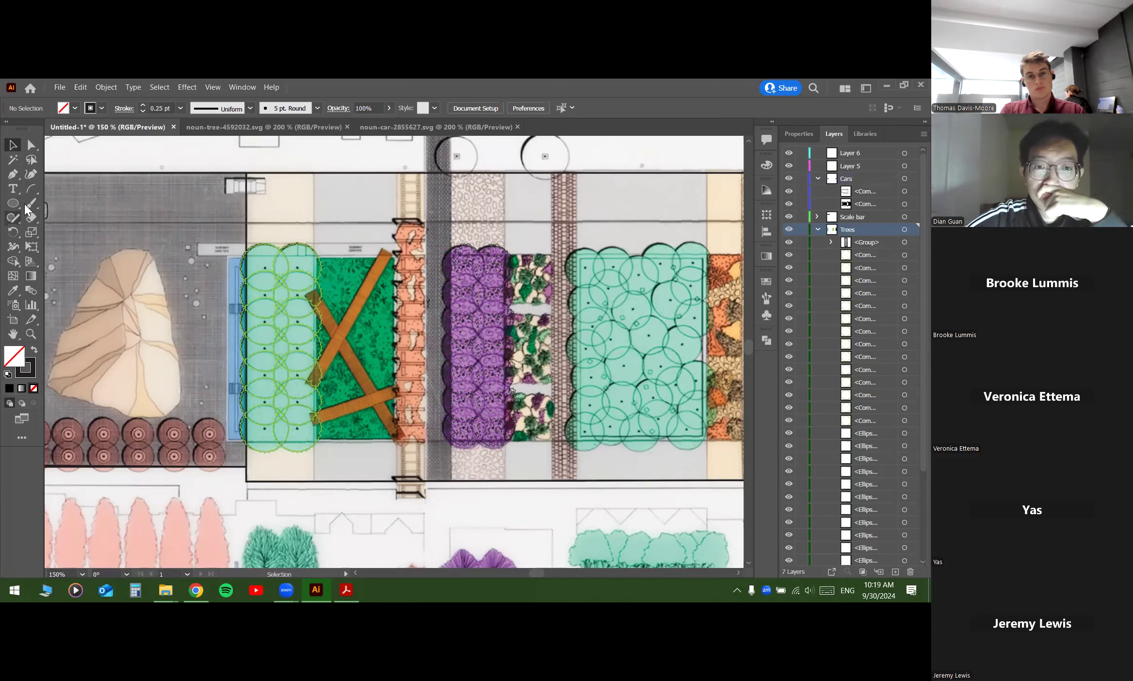
Step: Draw a rectangle over the full height of the stone-paved strip under the purple trees and move it from Trees to Layer 5
{"action": "left_click_drag", "start_coordinate": [13, 207], "coordinate": [69, 204]}
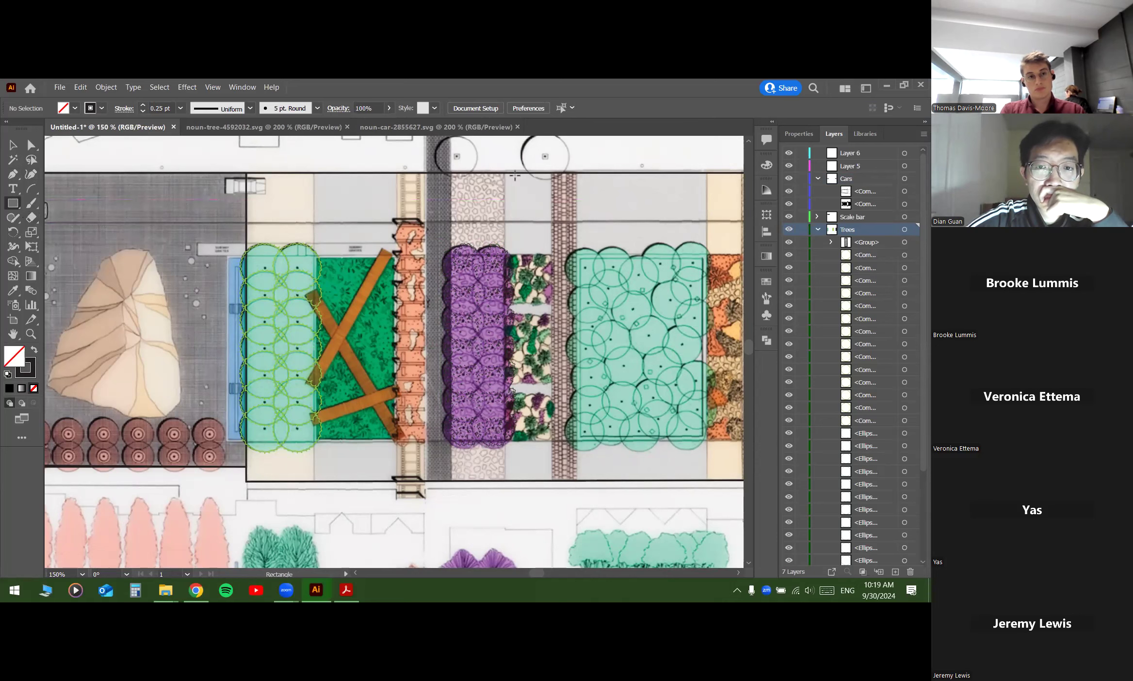
{"action": "mouse_move", "coordinate": [505, 174]}
{"action": "left_mouse_down"}
{"action": "mouse_move", "coordinate": [475, 281]}
{"action": "mouse_move", "coordinate": [451, 481]}
{"action": "left_mouse_up"}
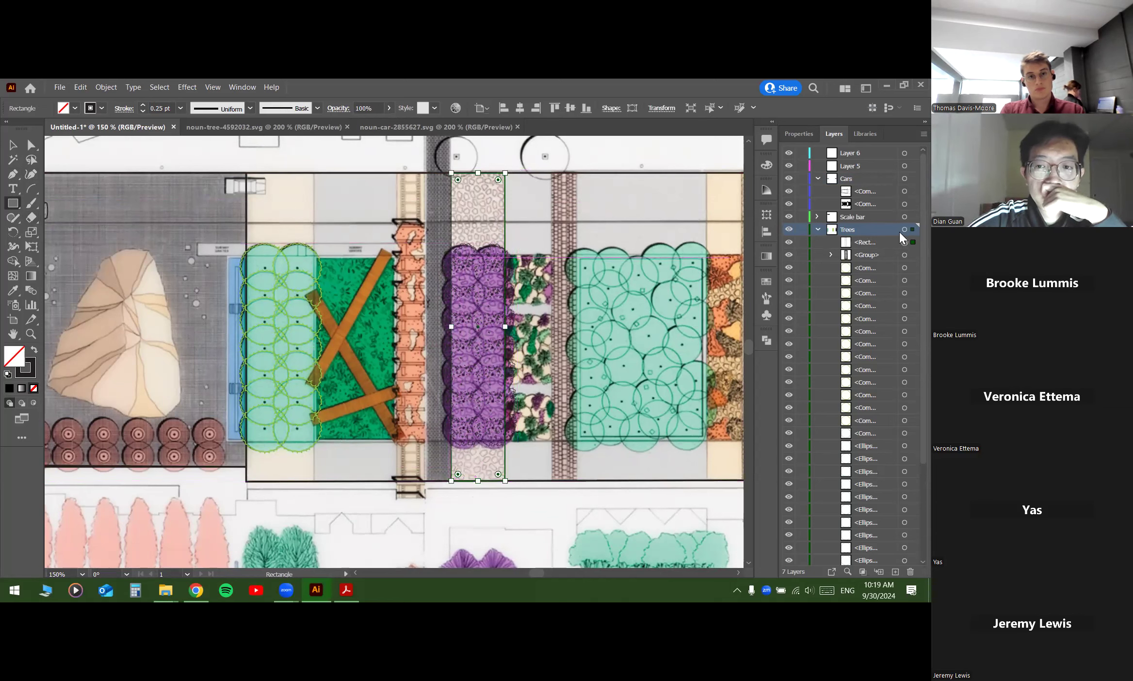
{"action": "left_click", "coordinate": [884, 240]}
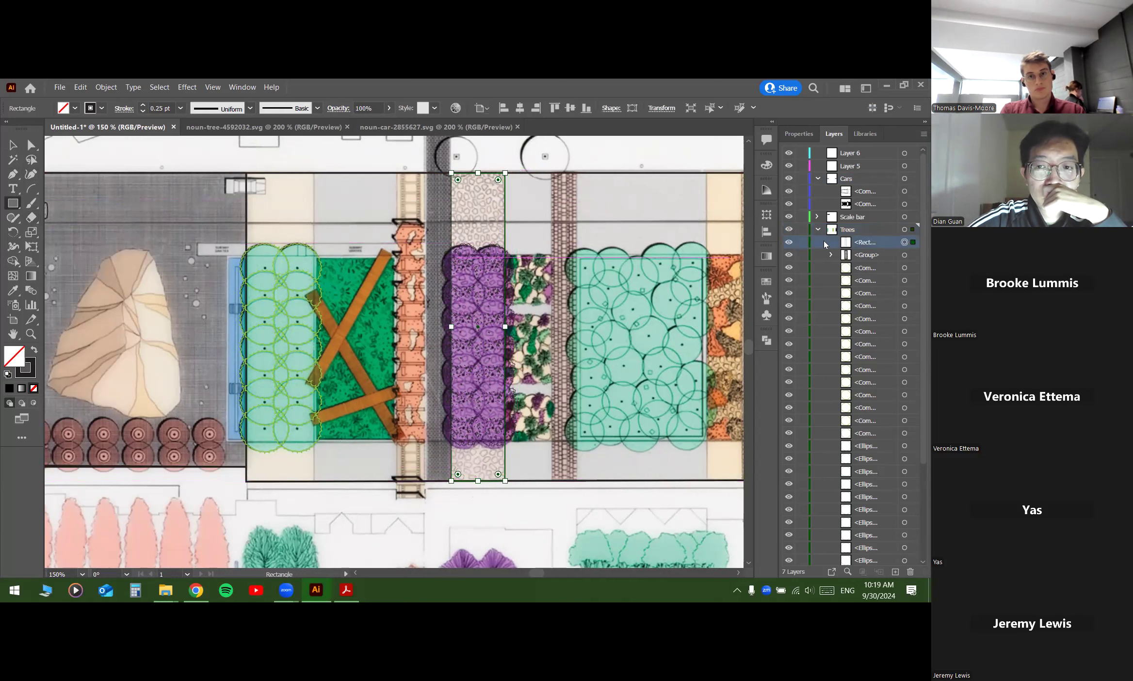
{"action": "left_click_drag", "start_coordinate": [913, 242], "coordinate": [913, 166]}
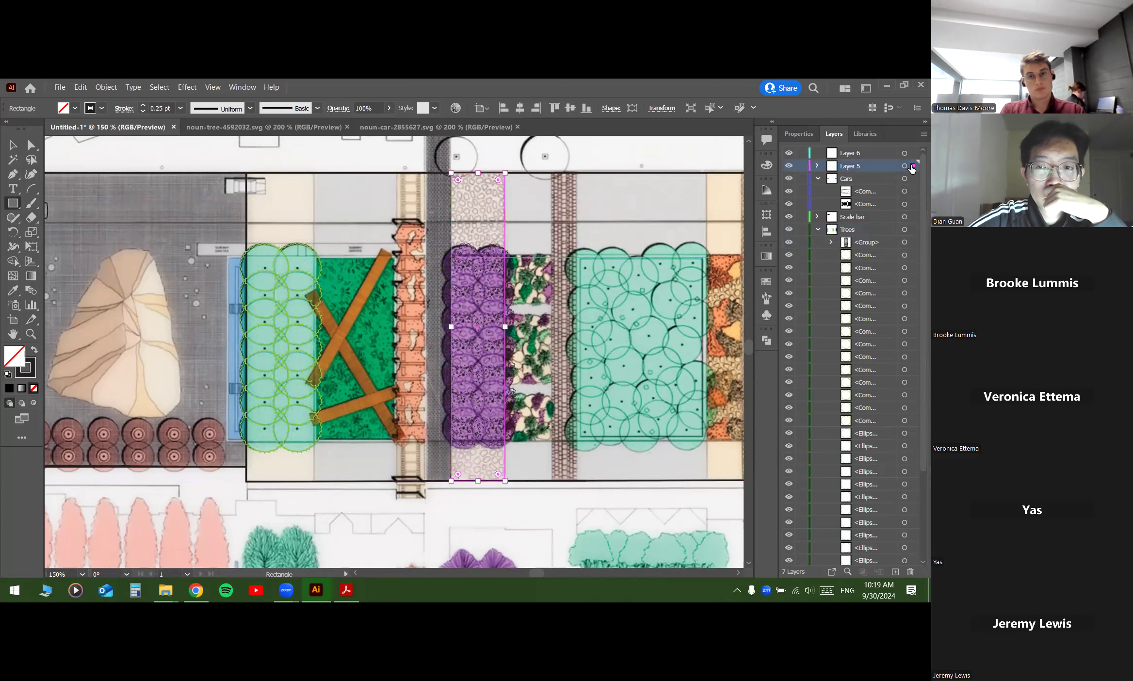
Step: Collapse the Trees and Cars layers and rename Layer 5 as Texture
{"action": "left_click", "coordinate": [818, 230]}
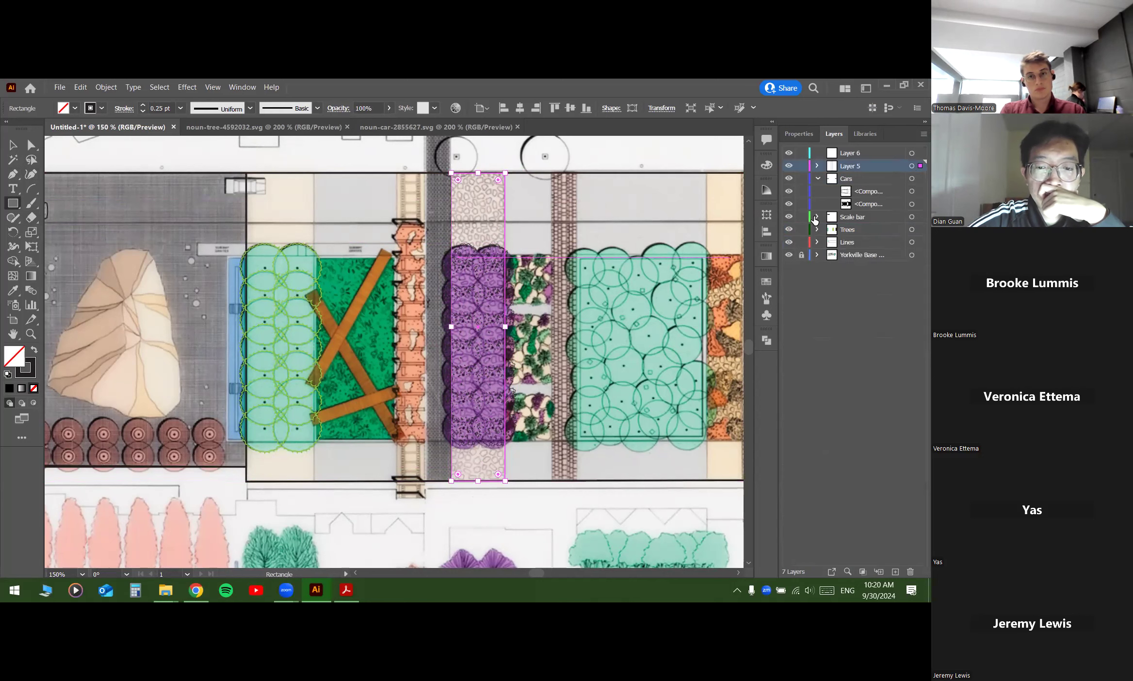
{"action": "left_click", "coordinate": [818, 179]}
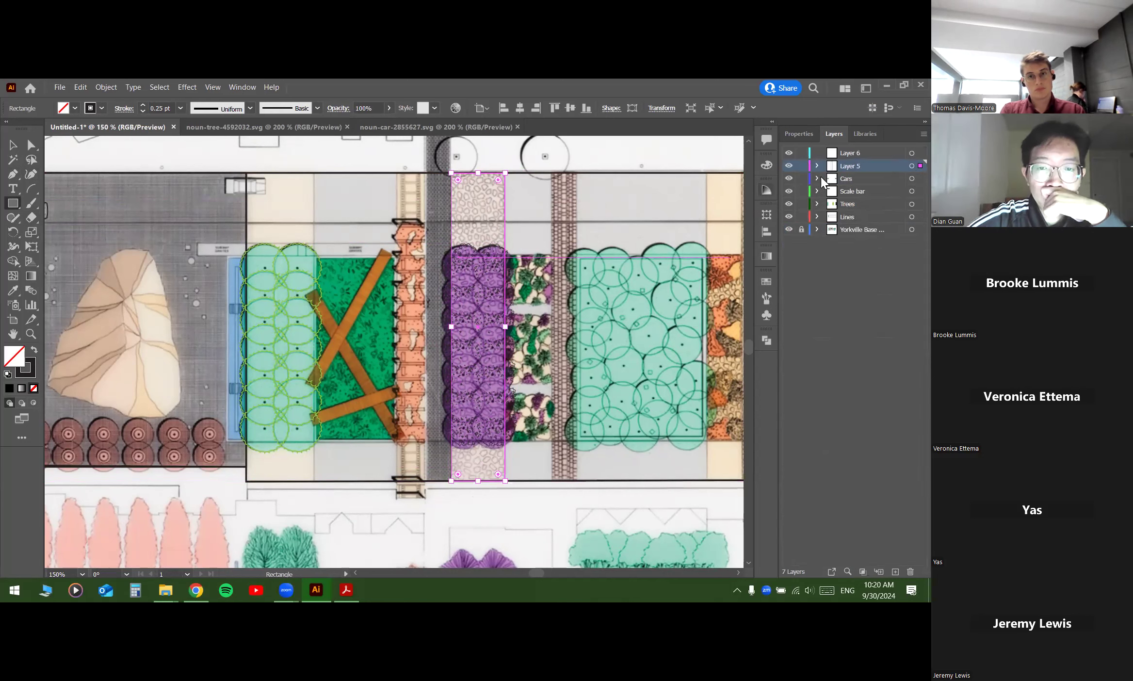
{"action": "double_click", "coordinate": [852, 167]}
{"action": "type", "text": "Texture"}
{"action": "key", "text": "Return"}
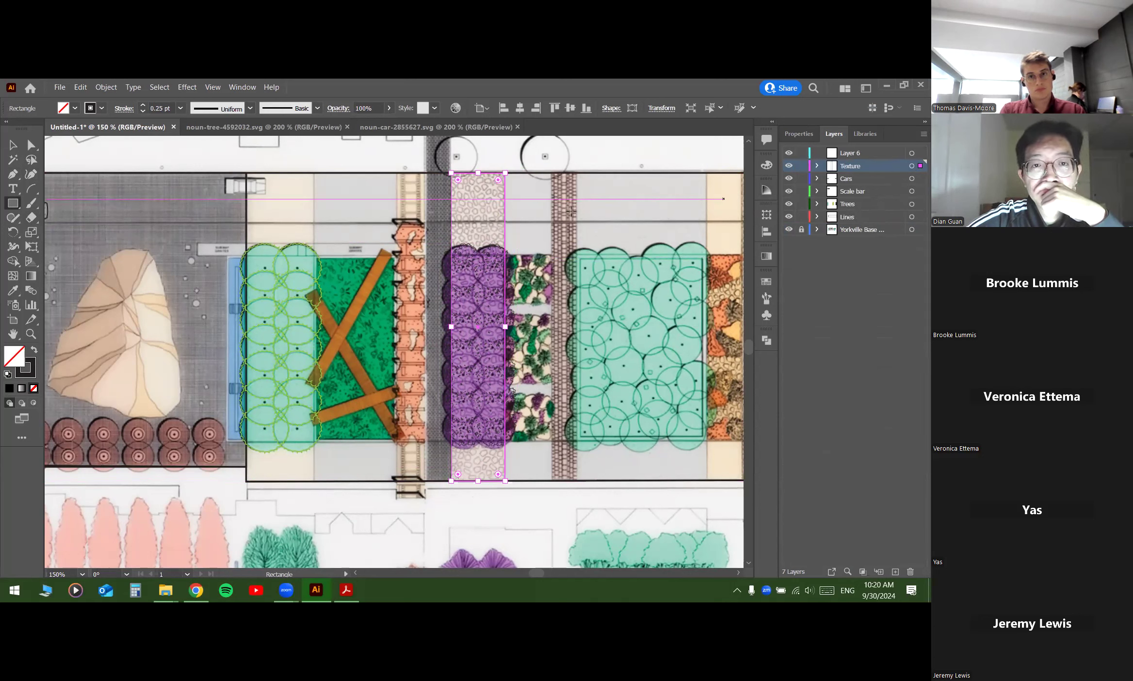
Step: Fill the rectangle over the stone-paved strip with an orange swatch and change the fill to brown
{"action": "key", "text": "v"}
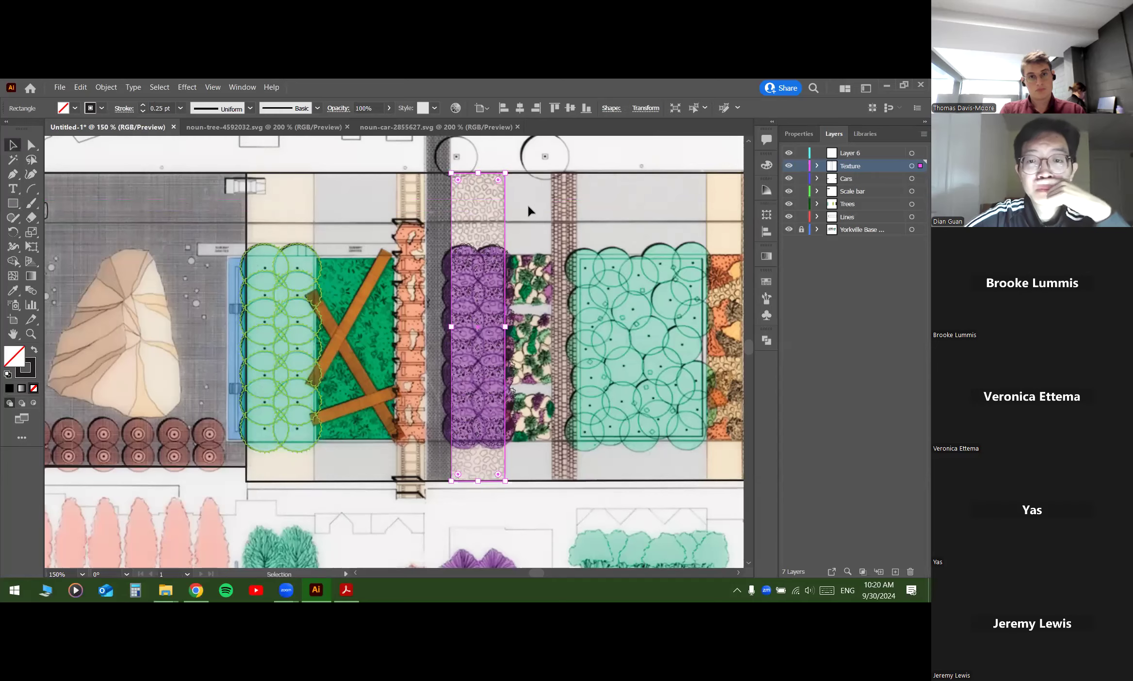
{"action": "scroll", "coordinate": [504, 183], "scroll_direction": "up", "scroll_amount": 2}
{"action": "left_click_drag", "start_coordinate": [545, 229], "coordinate": [511, 204]}
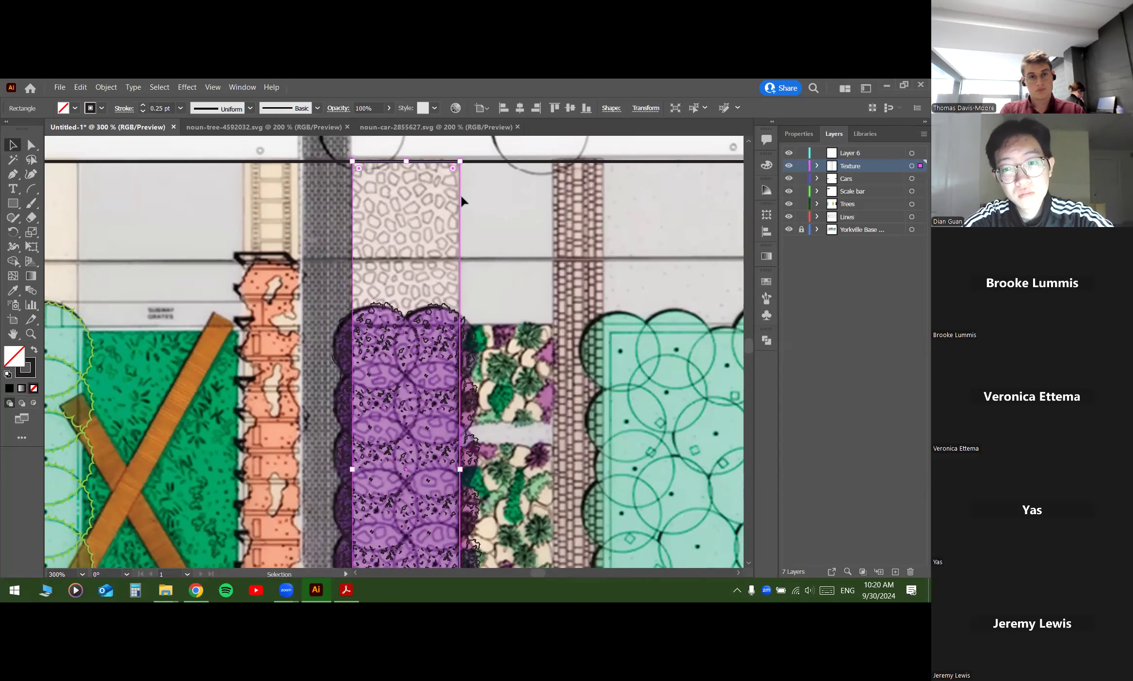
{"action": "scroll", "coordinate": [317, 186], "scroll_direction": "down", "scroll_amount": 2}
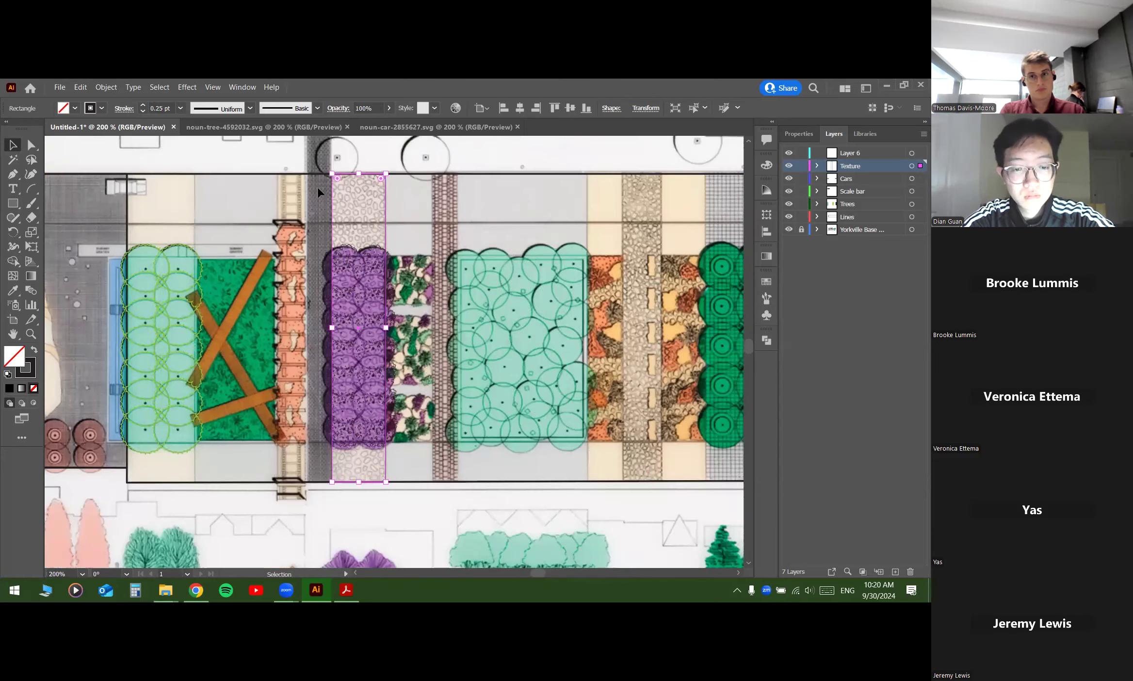
{"action": "scroll", "coordinate": [427, 488], "scroll_direction": "up", "scroll_amount": 1}
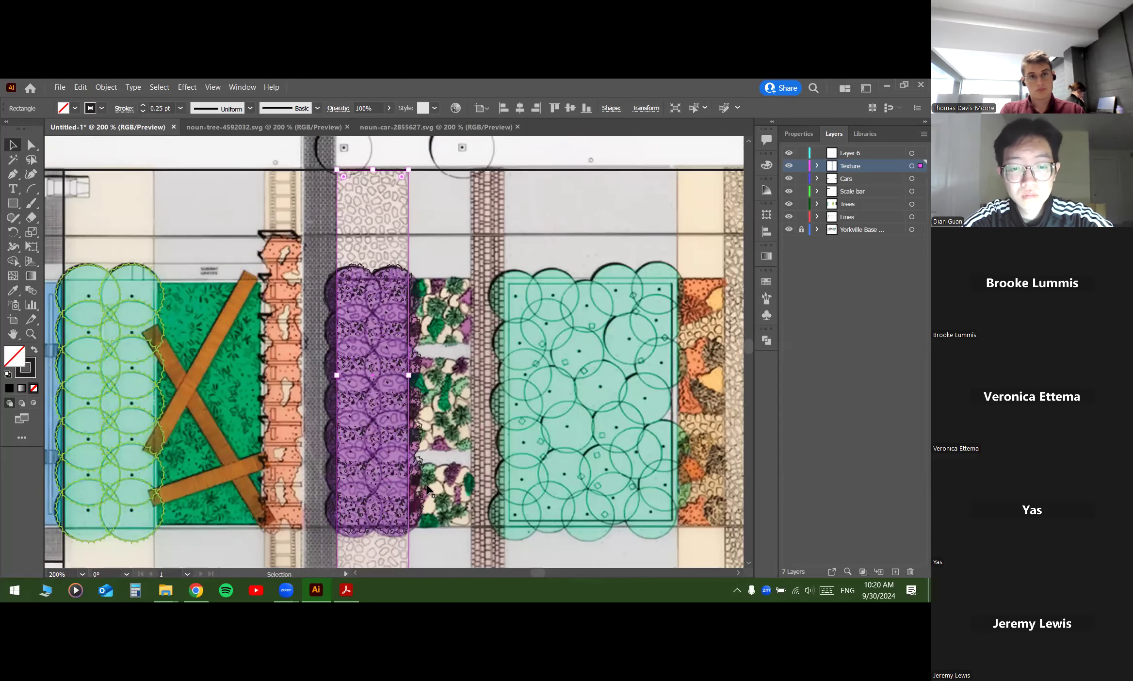
{"action": "left_click", "coordinate": [75, 108]}
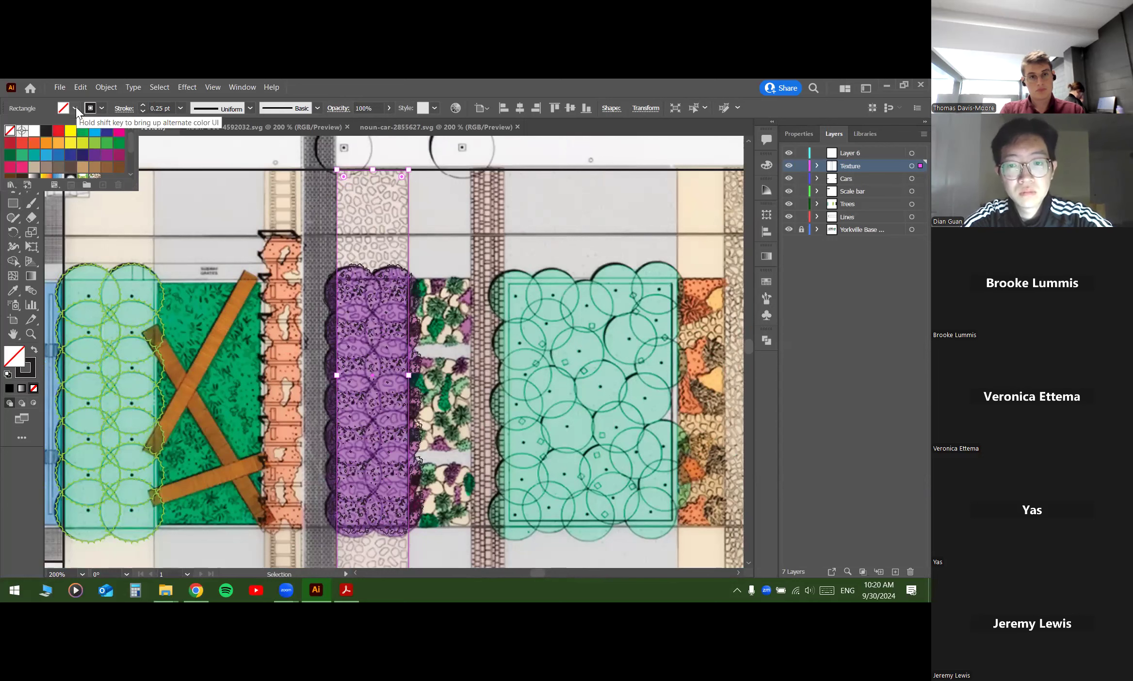
{"action": "left_click", "coordinate": [33, 144]}
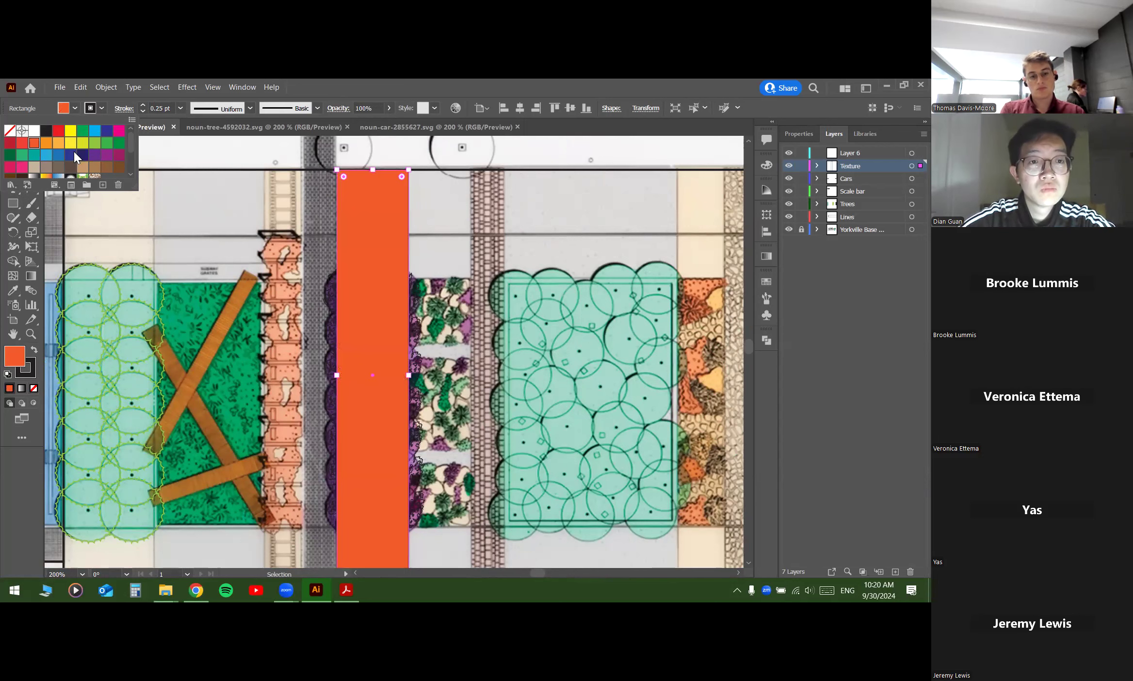
{"action": "scroll", "coordinate": [117, 148], "scroll_direction": "down", "scroll_amount": 3}
{"action": "left_click_drag", "start_coordinate": [130, 161], "coordinate": [130, 151]}
{"action": "left_click", "coordinate": [108, 143]}
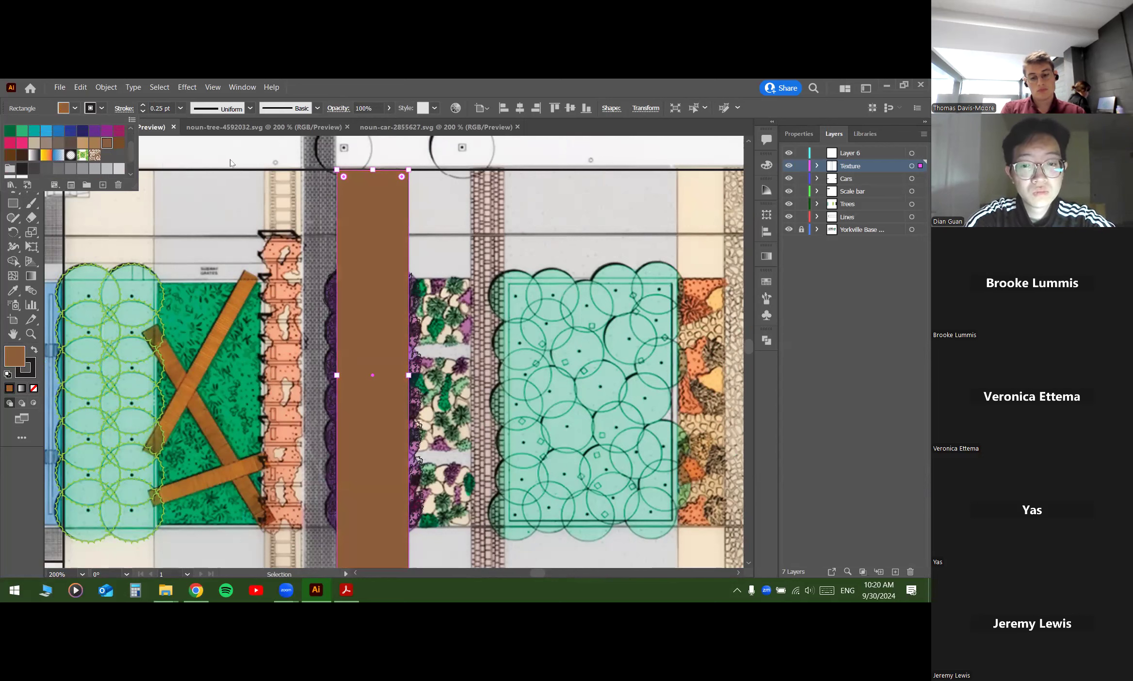
{"action": "left_click", "coordinate": [446, 205]}
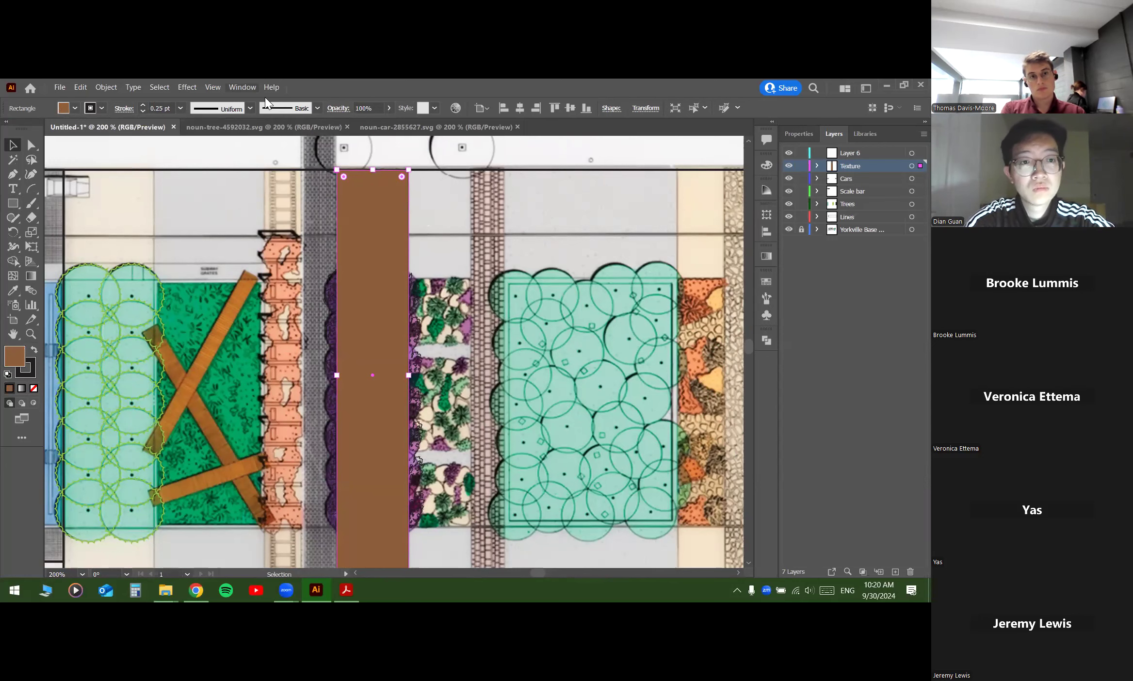
Step: Display the swatches and open the Basic Graphics_Textures pattern library
{"action": "key", "text": "alt+w"}
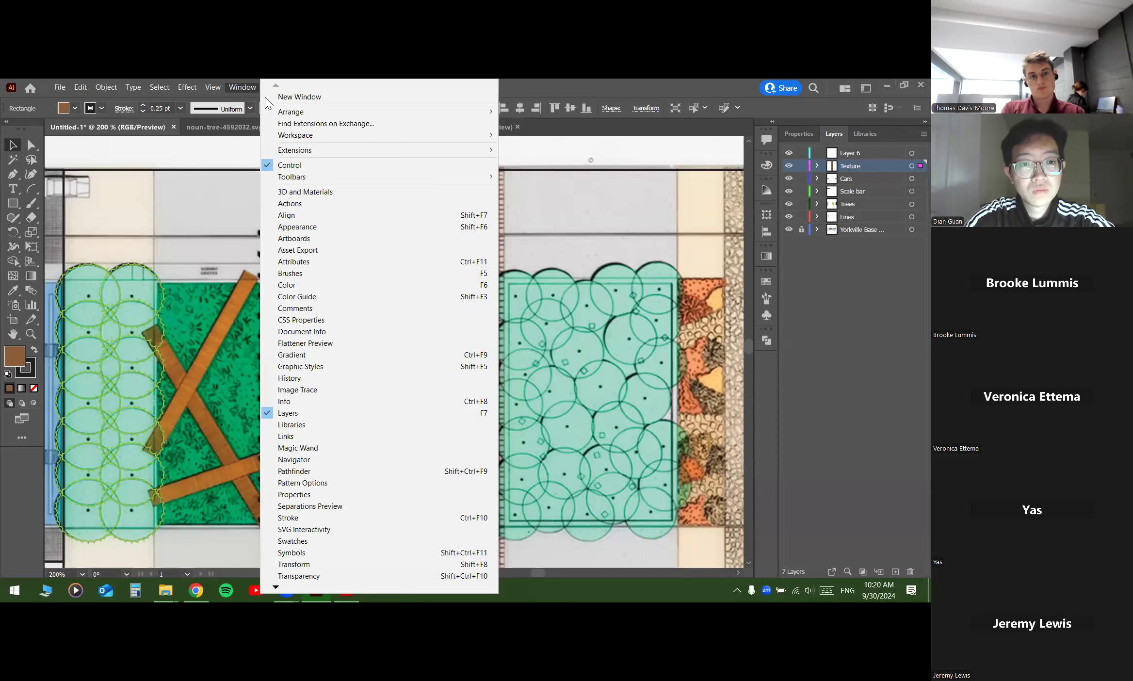
{"action": "left_click", "coordinate": [293, 542]}
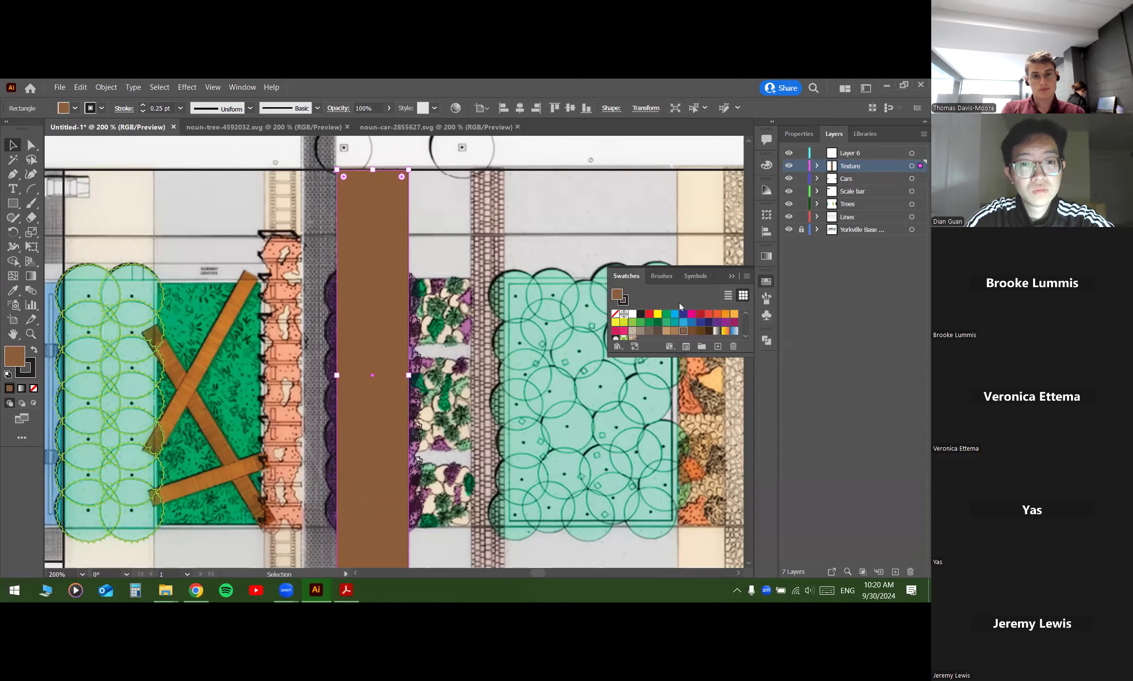
{"action": "left_click", "coordinate": [618, 347]}
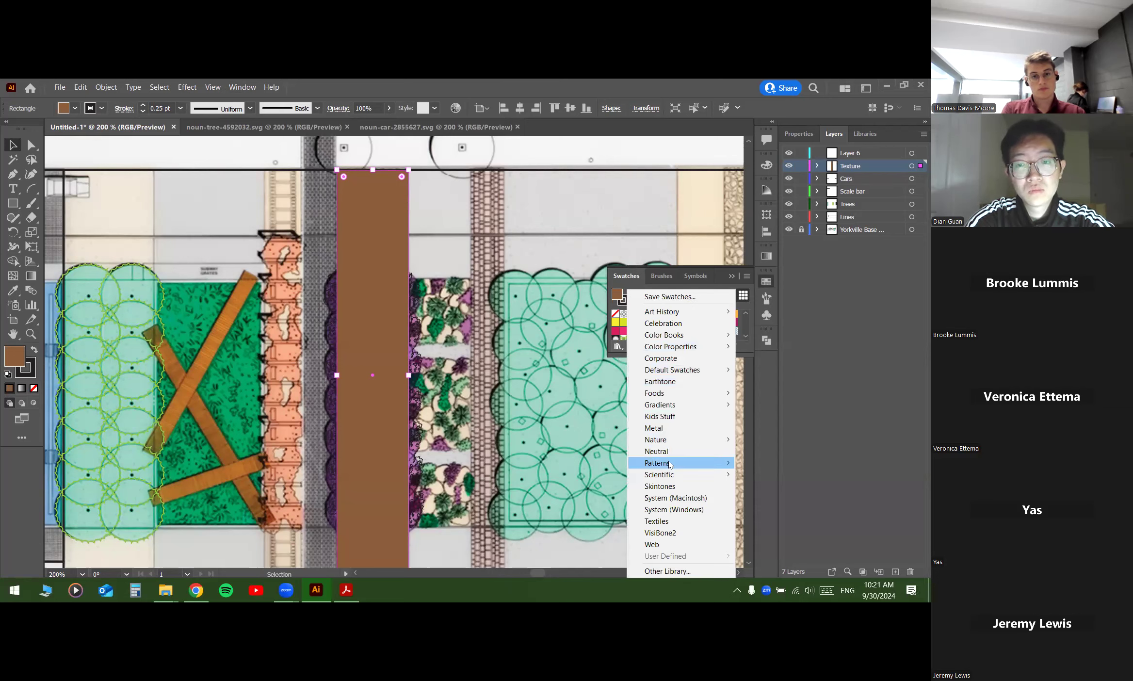
{"action": "mouse_move", "coordinate": [669, 463]}
{"action": "mouse_move", "coordinate": [748, 464]}
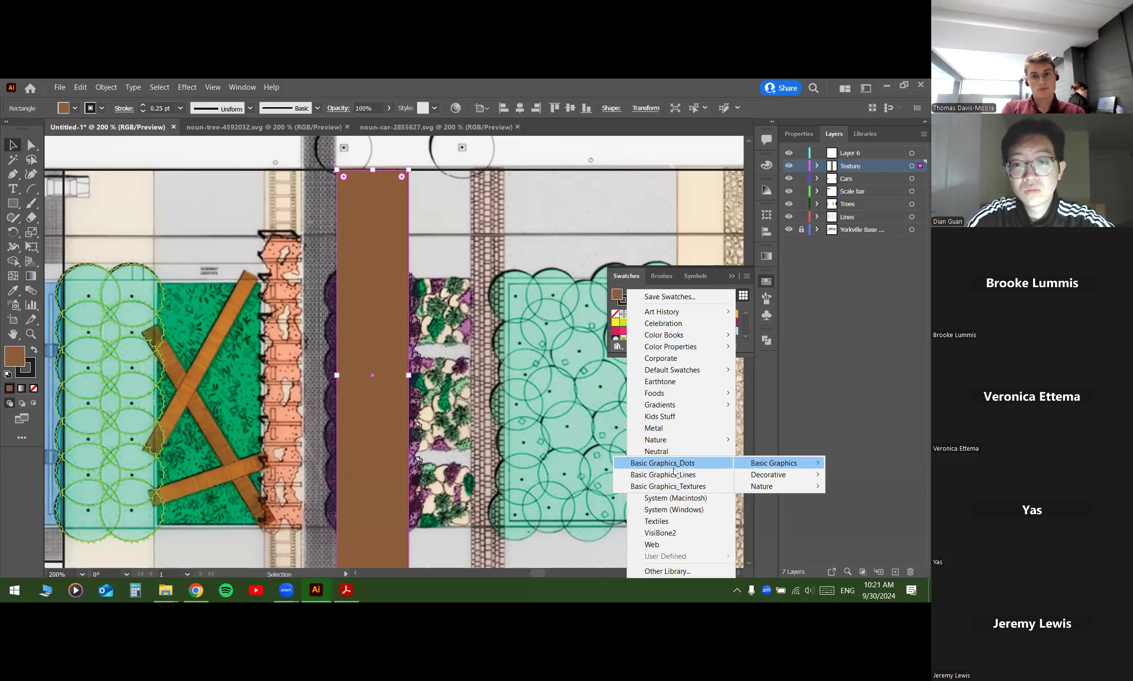
{"action": "left_click", "coordinate": [651, 487]}
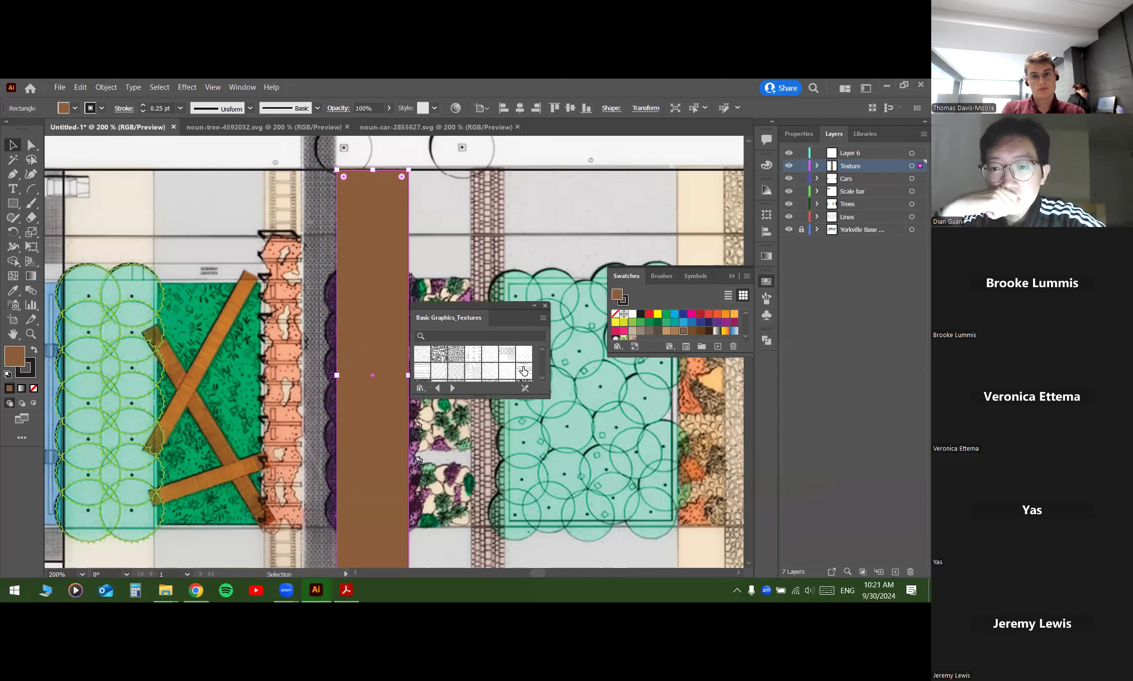
Step: Try several Basic Graphics_Textures patterns on the strip rectangle, including short dashes, tiles, hatching, a grid and dots
{"action": "scroll", "coordinate": [464, 361], "scroll_direction": "down", "scroll_amount": 2}
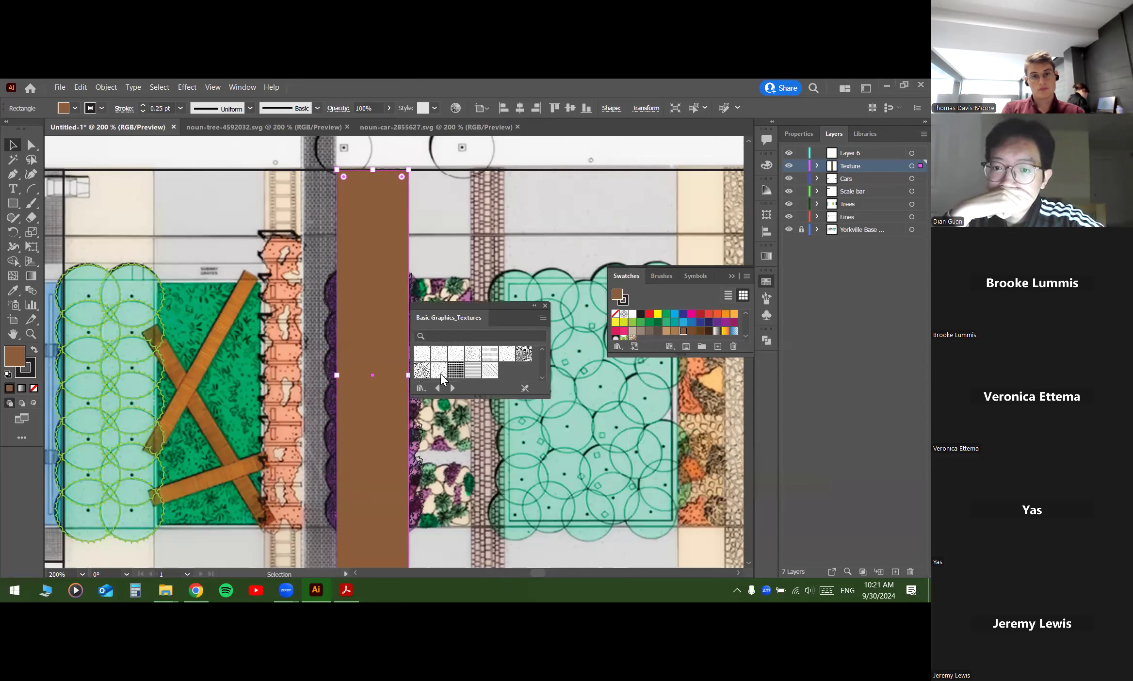
{"action": "scroll", "coordinate": [444, 372], "scroll_direction": "up", "scroll_amount": 1}
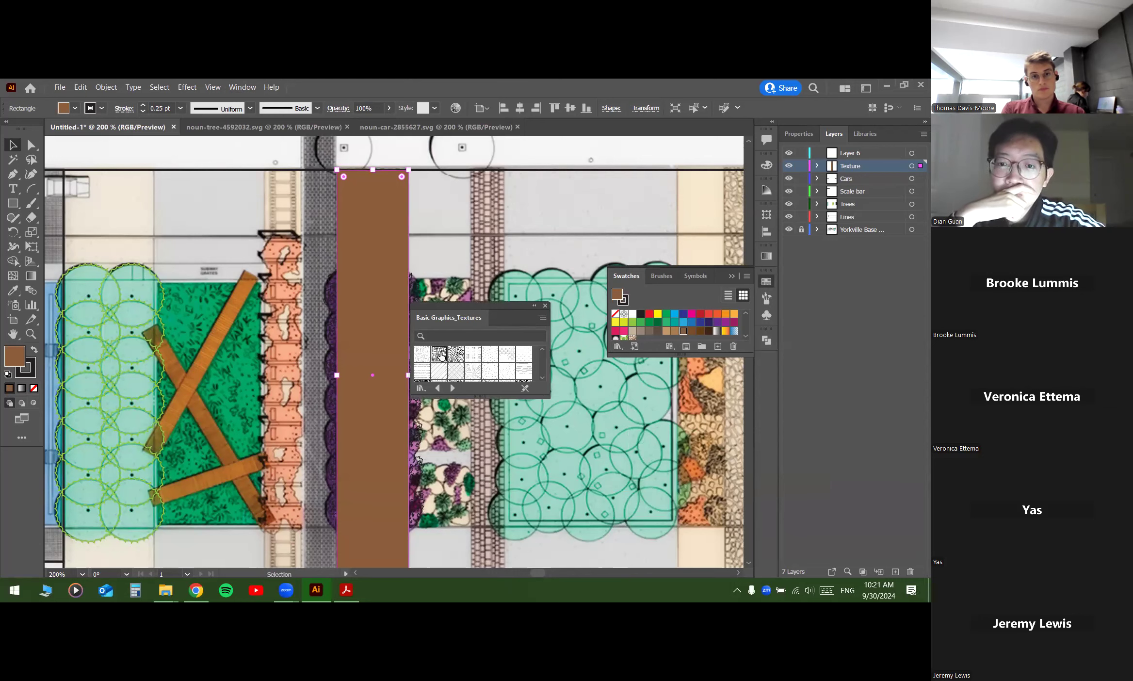
{"action": "left_click", "coordinate": [439, 354]}
{"action": "left_click", "coordinate": [456, 357]}
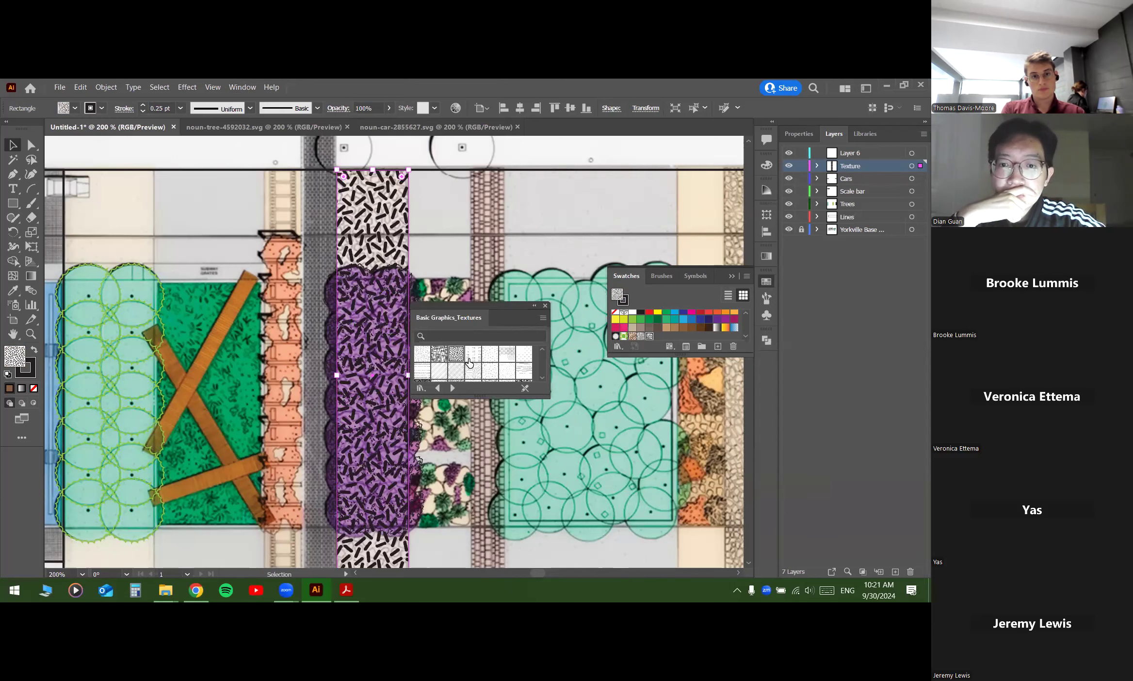
{"action": "left_click", "coordinate": [473, 362]}
{"action": "left_click", "coordinate": [504, 359]}
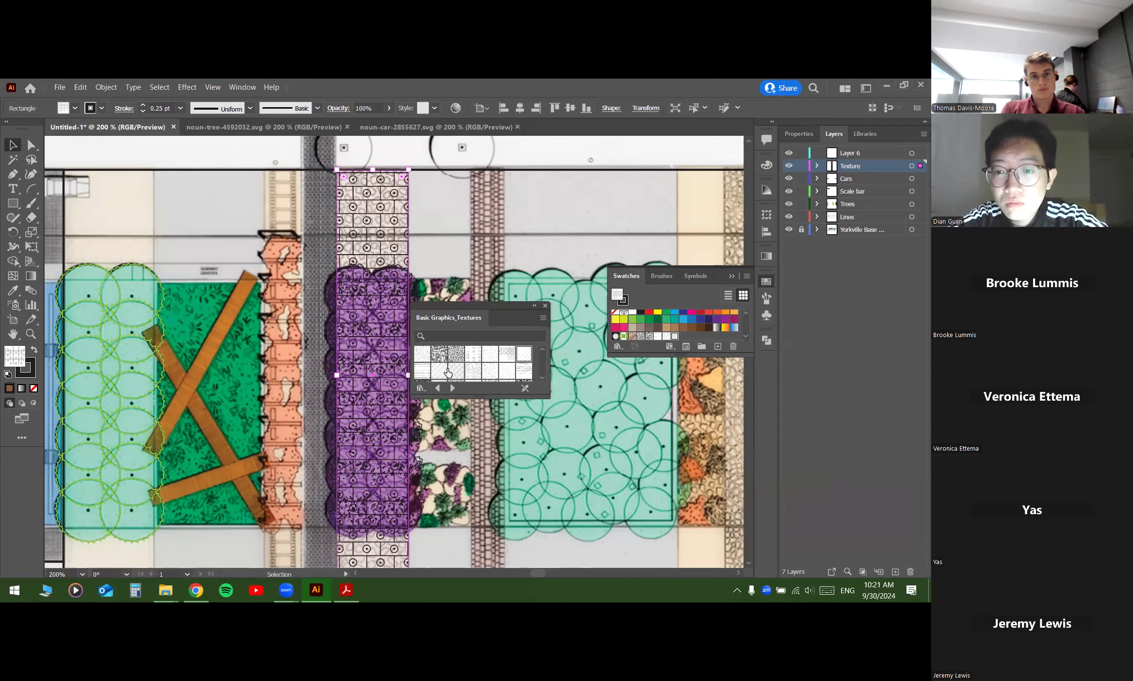
{"action": "left_click", "coordinate": [431, 372]}
{"action": "left_click", "coordinate": [439, 372]}
{"action": "left_click", "coordinate": [457, 372]}
{"action": "left_click", "coordinate": [473, 373]}
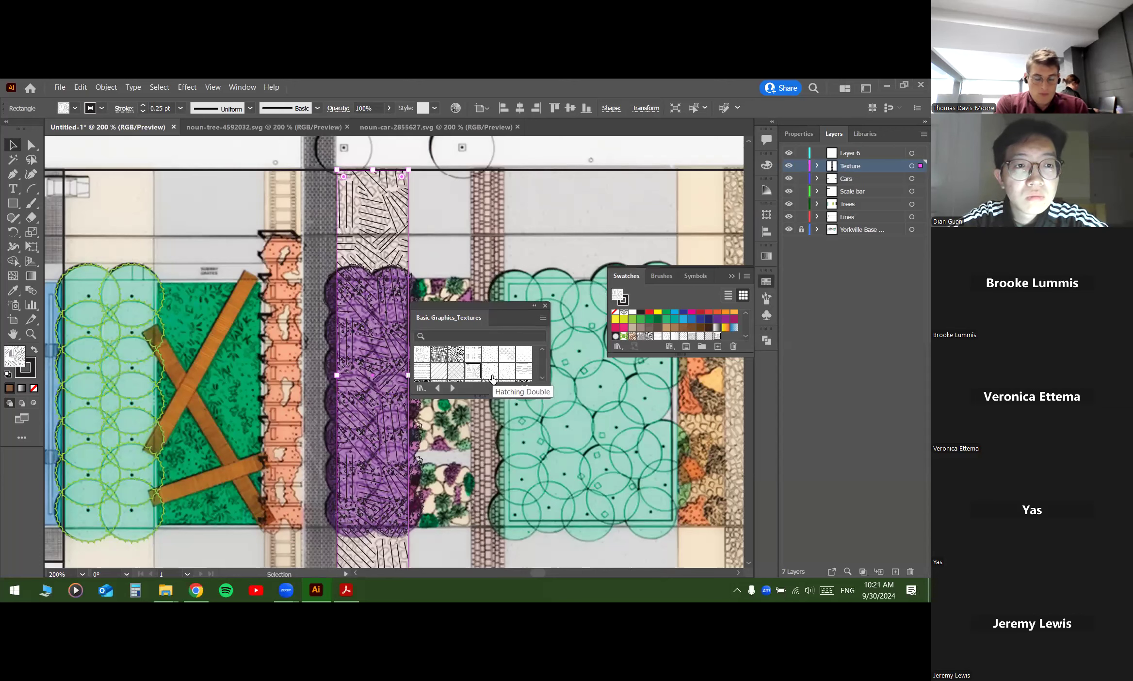
{"action": "scroll", "coordinate": [488, 373], "scroll_direction": "down", "scroll_amount": 2}
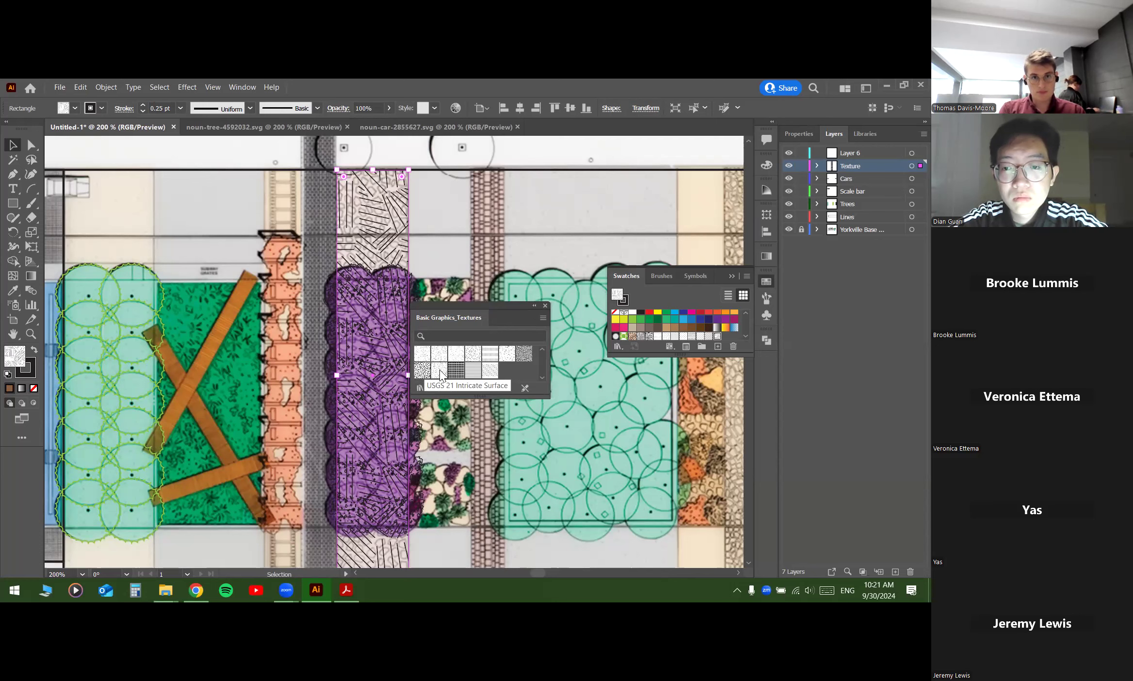
{"action": "left_click", "coordinate": [457, 371]}
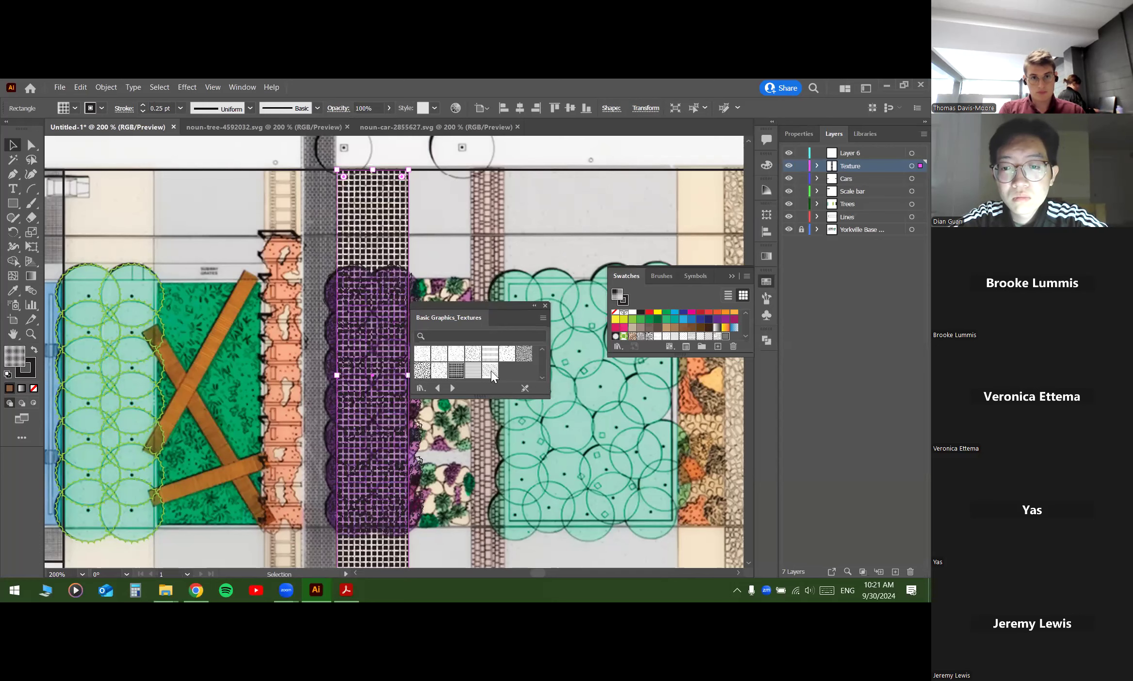
{"action": "left_click", "coordinate": [520, 363]}
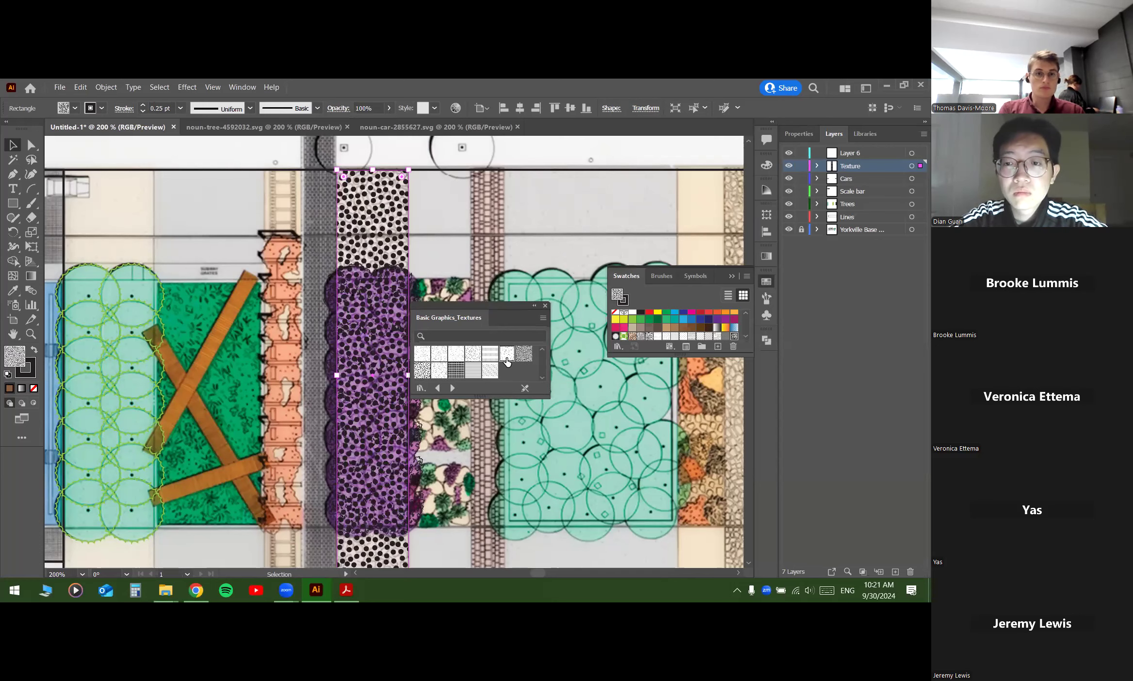
Step: Fill the strip rectangle with the library pattern of outlined ovals and small dots, deselect it, and move the pattern library clear of the strip
{"action": "left_click", "coordinate": [506, 359]}
{"action": "left_click", "coordinate": [485, 360]}
{"action": "left_click", "coordinate": [470, 361]}
{"action": "left_click", "coordinate": [439, 358]}
{"action": "left_click", "coordinate": [437, 359]}
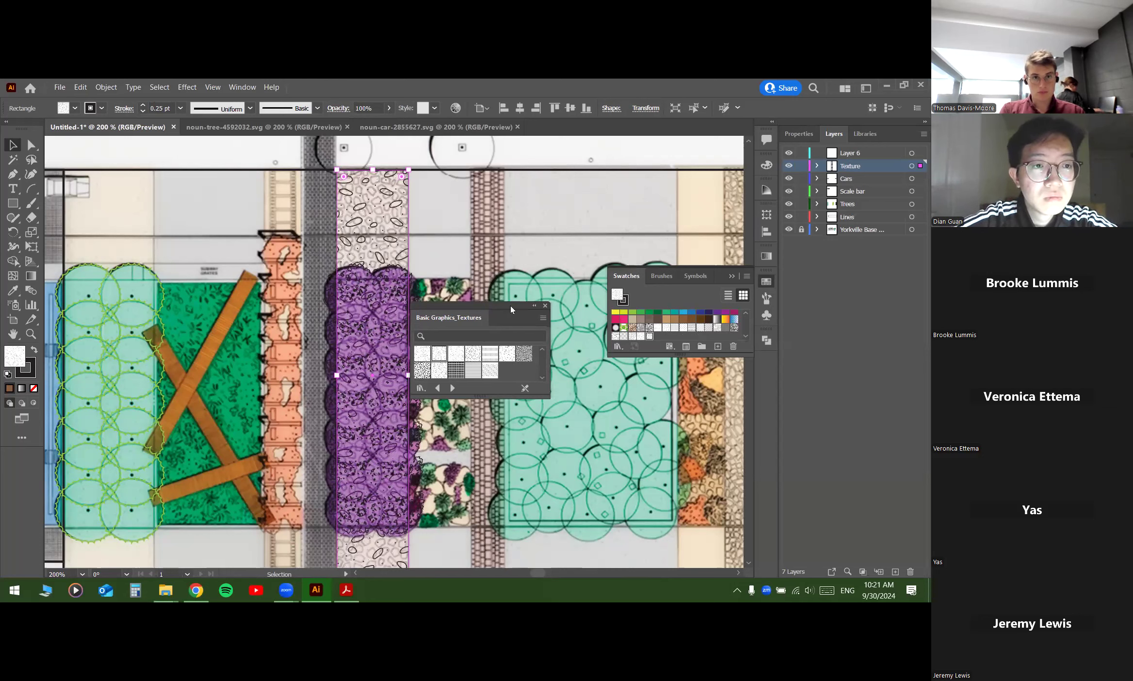
{"action": "left_click", "coordinate": [482, 194]}
{"action": "left_click_drag", "start_coordinate": [542, 330], "coordinate": [659, 388]}
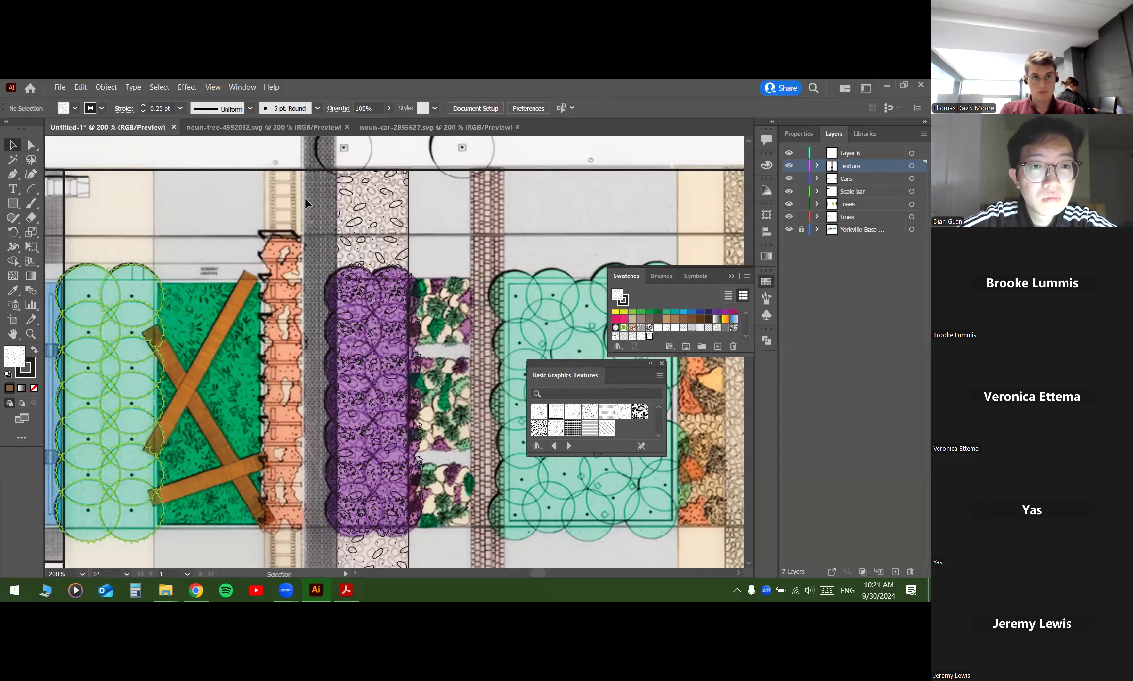
Step: Select the patterned rectangle and set up a uniform Scale that transforms its patterns but not the object
{"action": "scroll", "coordinate": [396, 227], "scroll_direction": "up", "scroll_amount": 8}
{"action": "scroll", "coordinate": [395, 227], "scroll_direction": "down", "scroll_amount": 5}
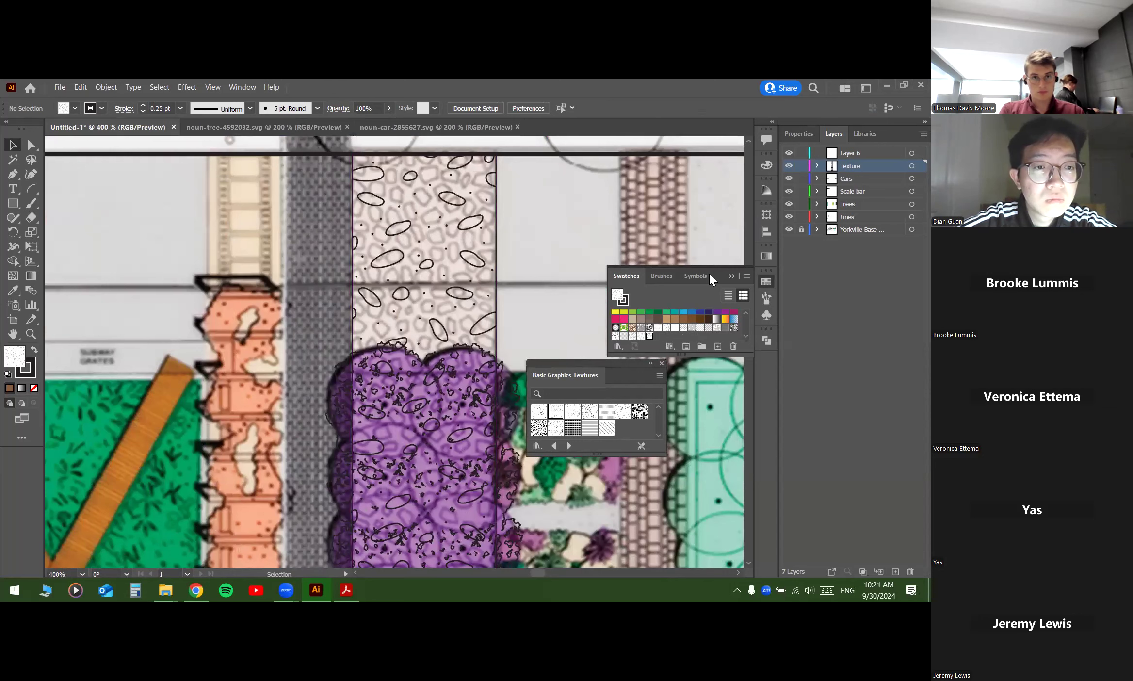
{"action": "left_click", "coordinate": [466, 224]}
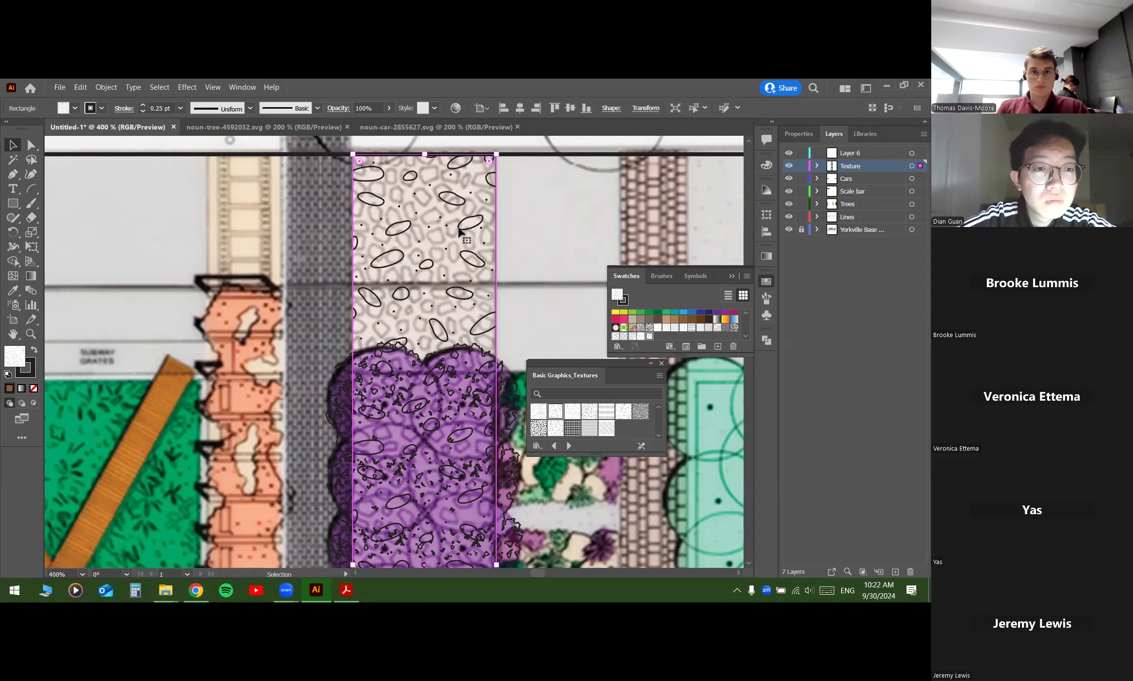
{"action": "left_click", "coordinate": [543, 217]}
{"action": "left_click", "coordinate": [463, 223]}
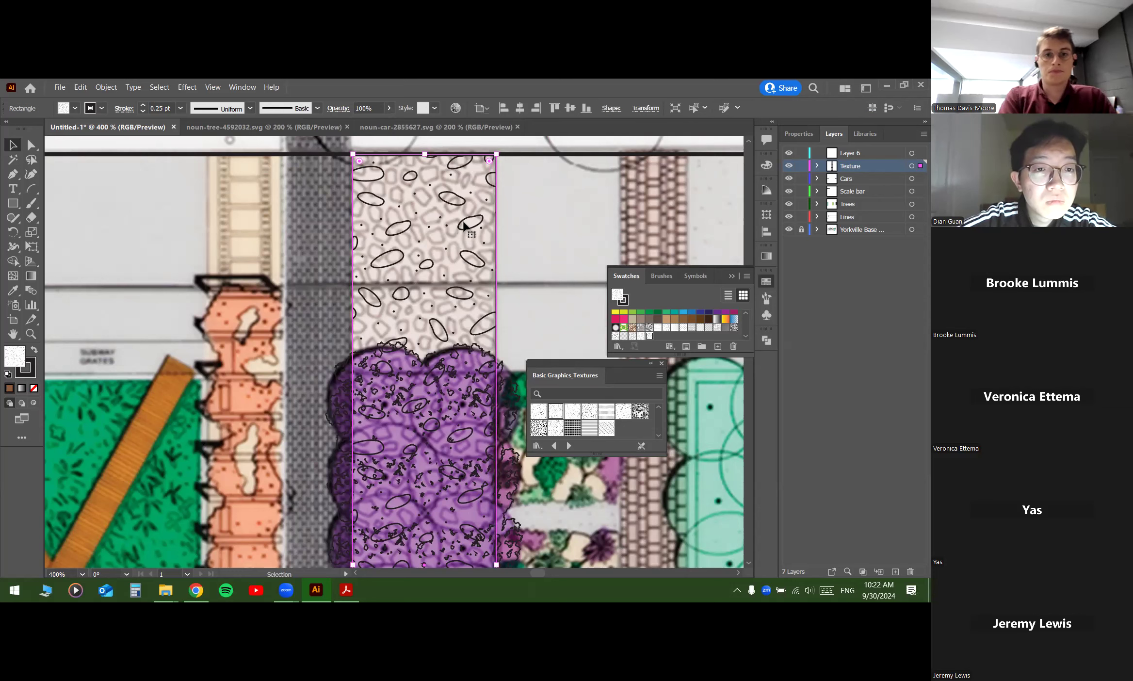
{"action": "right_click", "coordinate": [462, 223]}
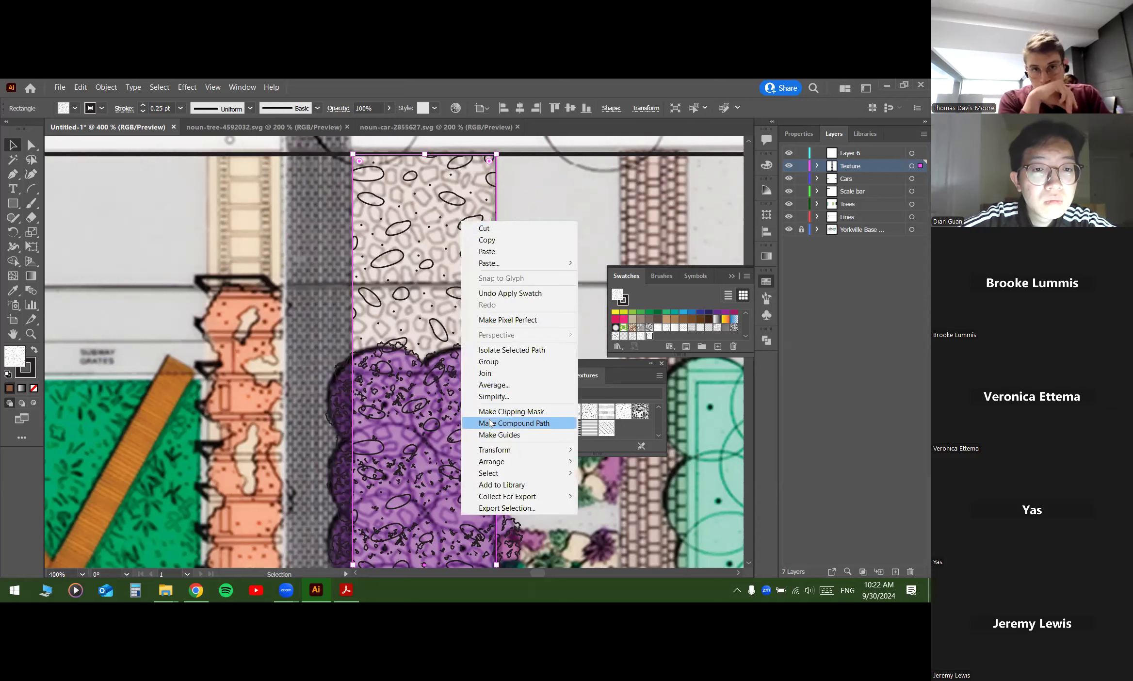
{"action": "mouse_move", "coordinate": [490, 455]}
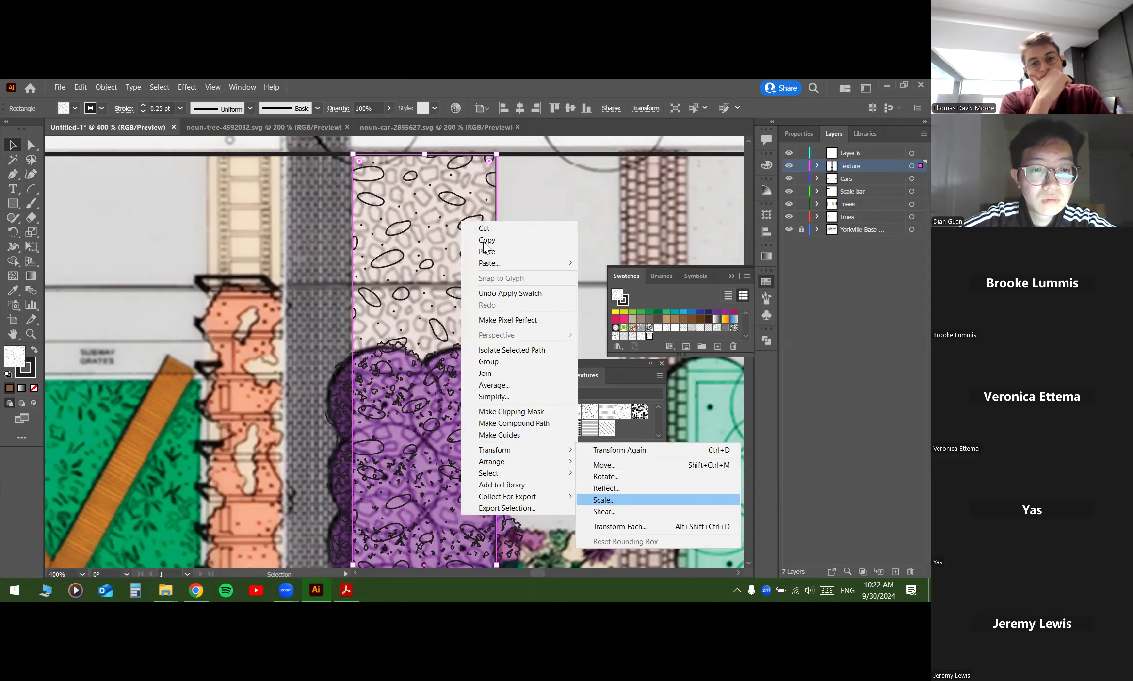
{"action": "key", "text": "Return"}
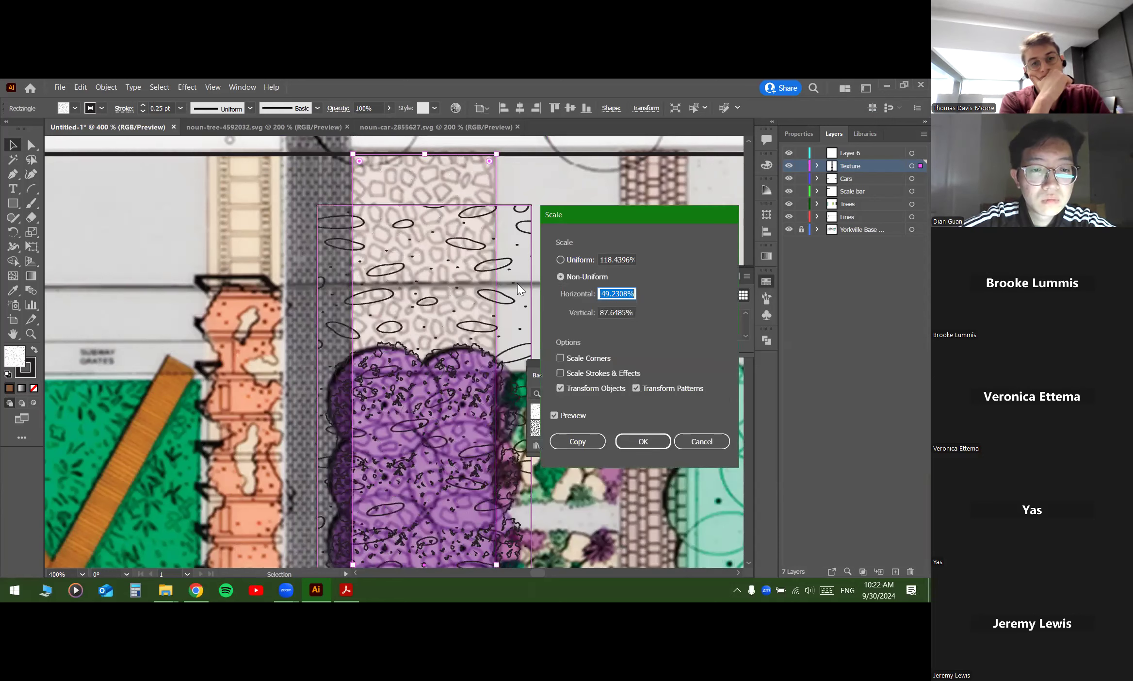
{"action": "left_click", "coordinate": [565, 260]}
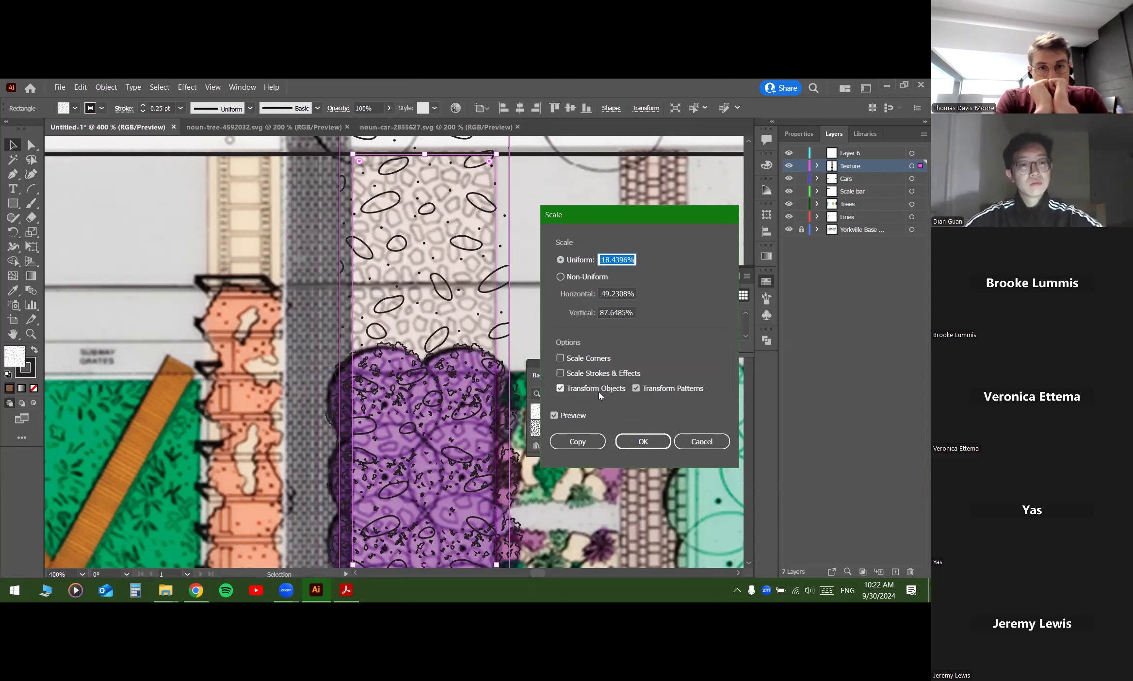
{"action": "left_click", "coordinate": [561, 388]}
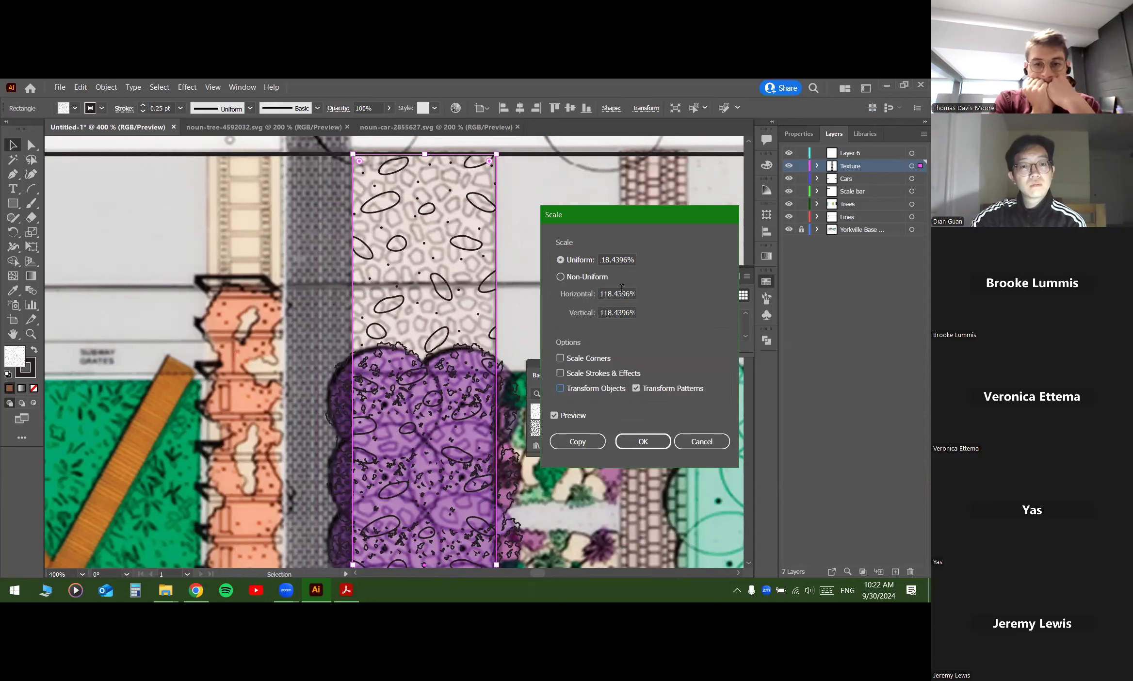
Step: Try a uniform scale of 25% for the rectangle's pattern
{"action": "left_click", "coordinate": [626, 260]}
{"action": "left_click_drag", "start_coordinate": [633, 260], "coordinate": [596, 268]}
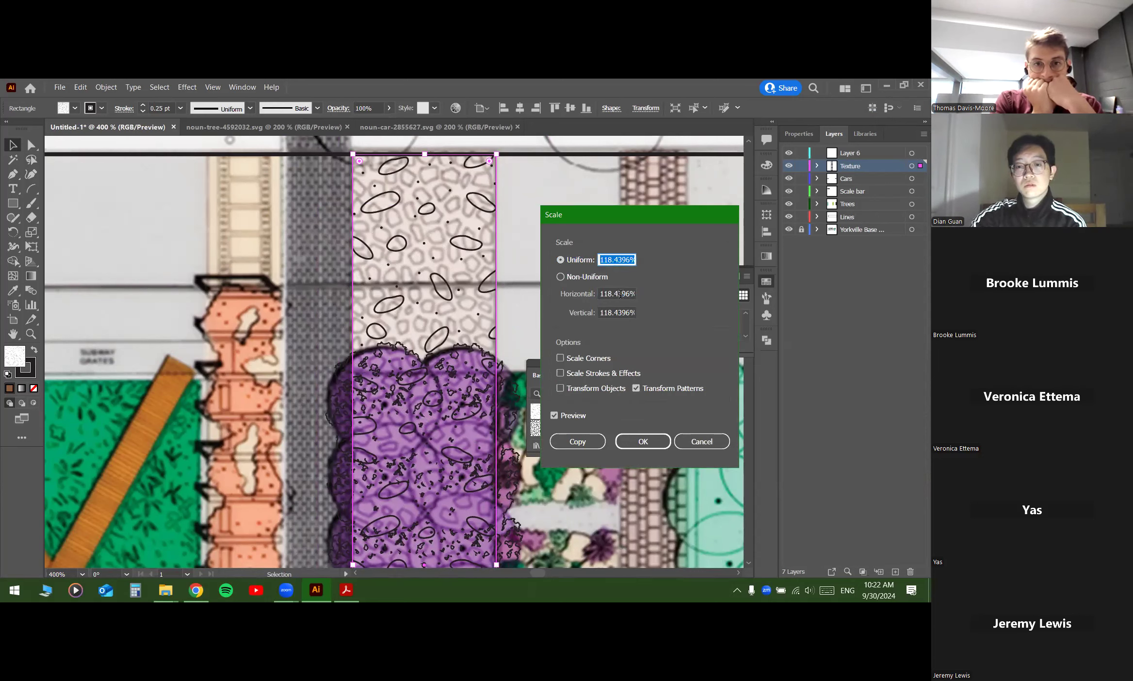
{"action": "type", "text": "25"}
{"action": "left_click", "coordinate": [576, 263]}
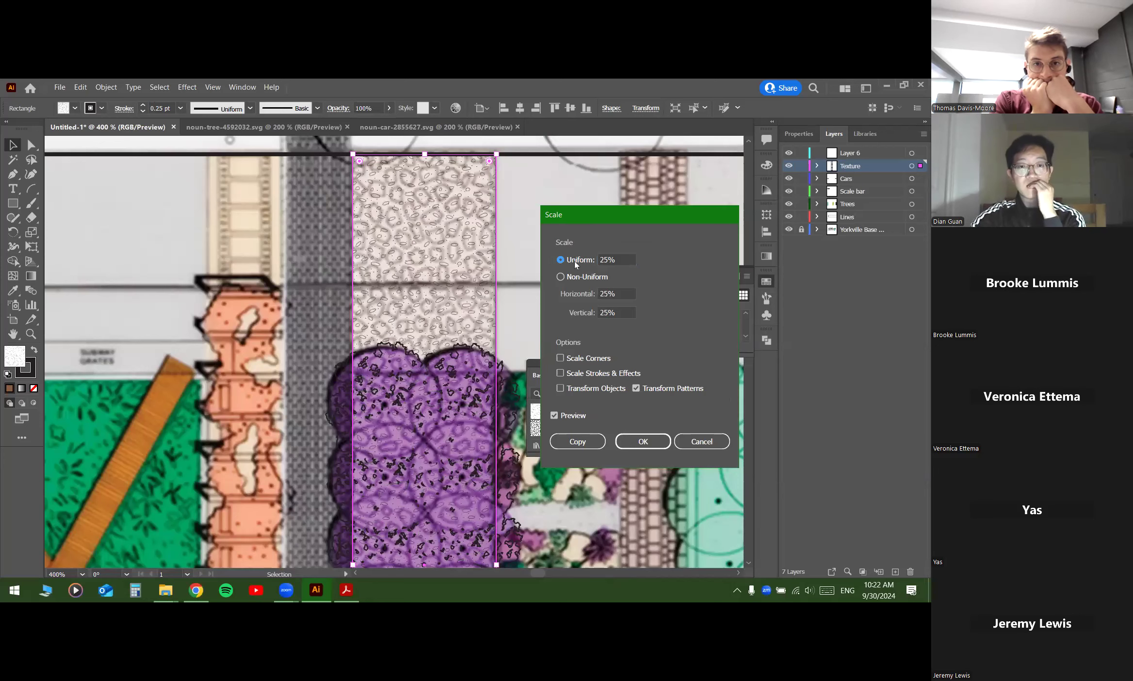
Step: Scale the rectangle's pattern uniformly to 30%, deselect the rectangle, and inspect the texture over the paved strip
{"action": "left_click_drag", "start_coordinate": [614, 258], "coordinate": [596, 266]}
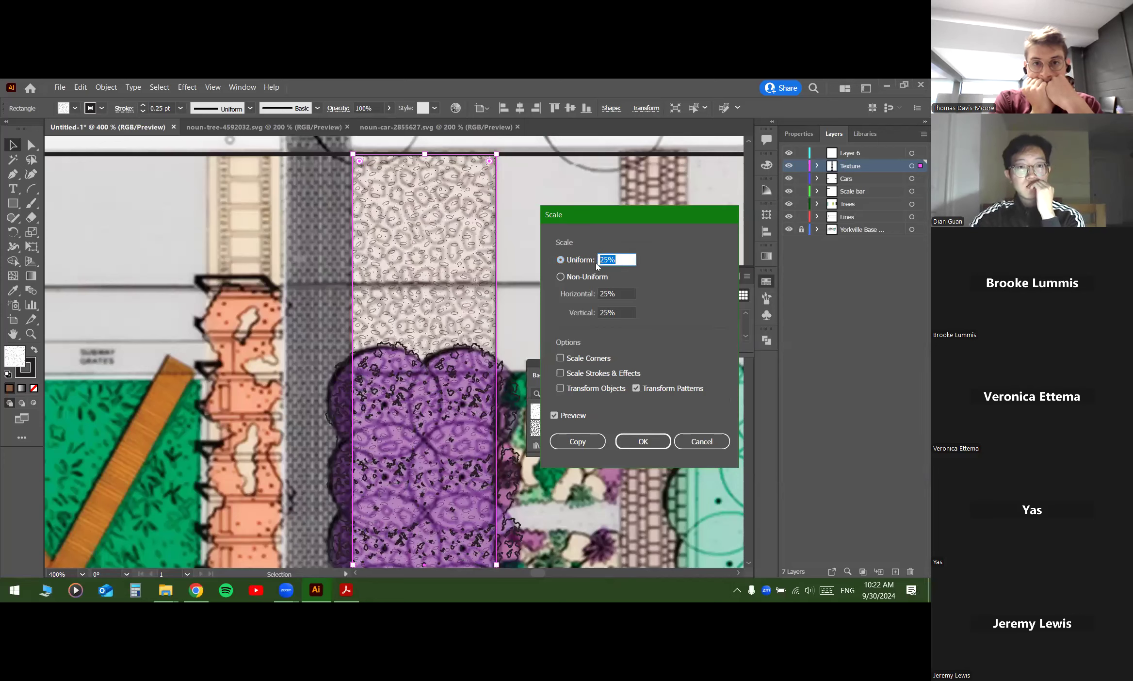
{"action": "type", "text": "30"}
{"action": "left_click", "coordinate": [581, 263]}
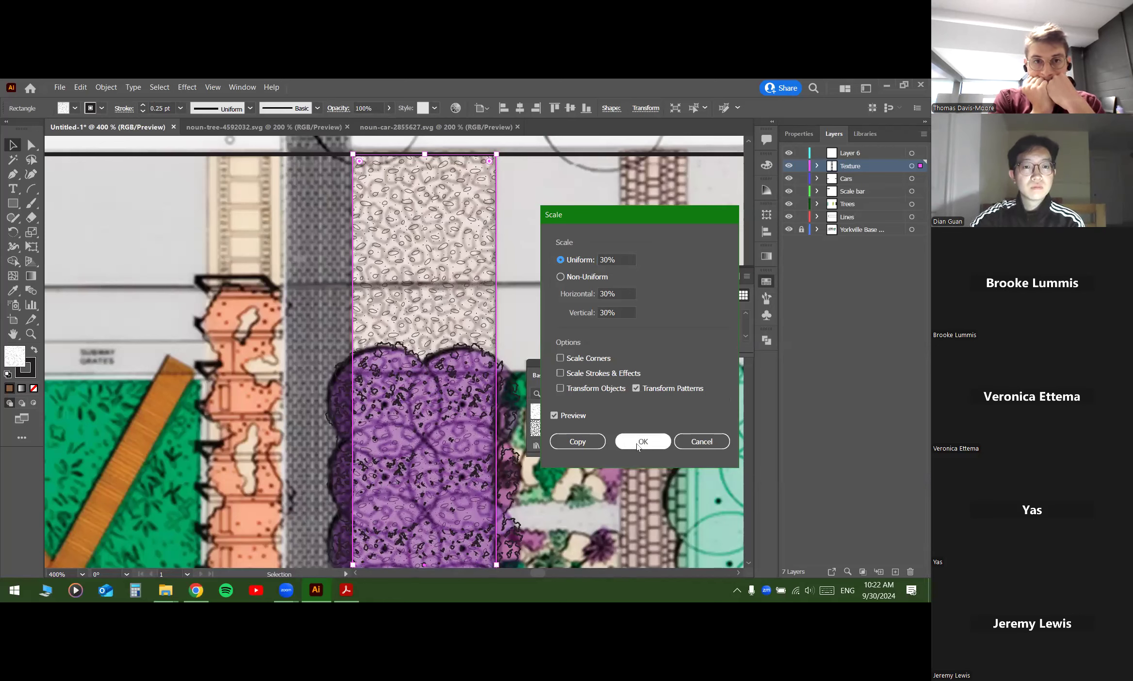
{"action": "left_click", "coordinate": [642, 441]}
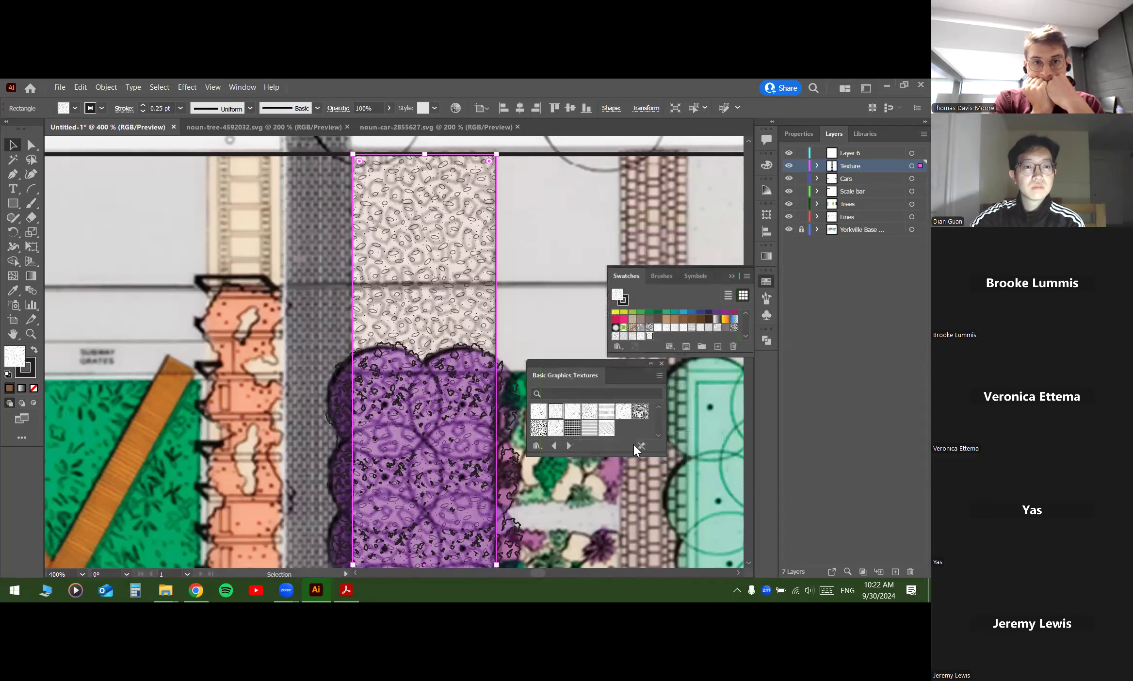
{"action": "left_click", "coordinate": [532, 241]}
{"action": "scroll", "coordinate": [460, 237], "scroll_direction": "up", "scroll_amount": 2}
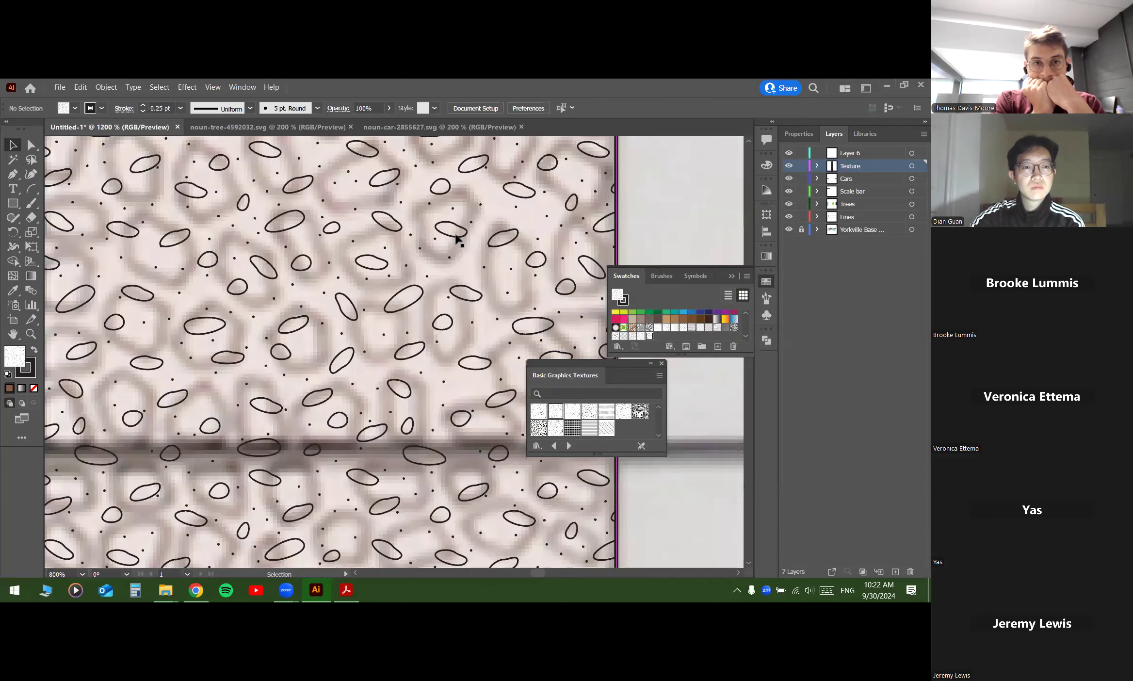
{"action": "scroll", "coordinate": [454, 243], "scroll_direction": "down", "scroll_amount": 2}
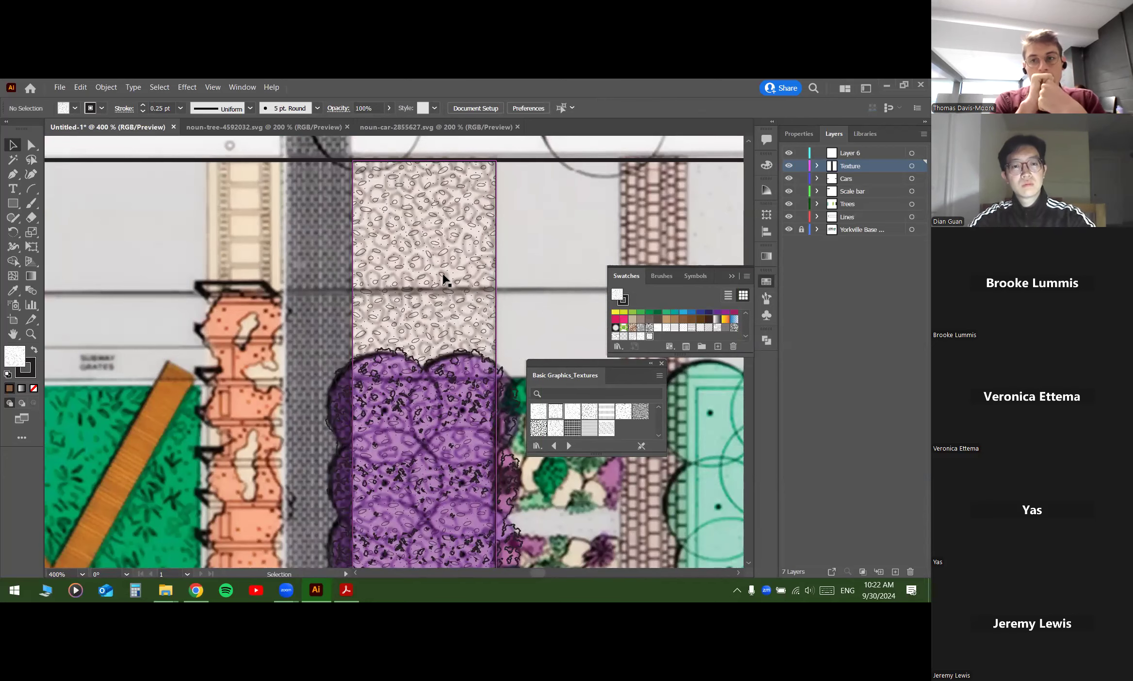
{"action": "scroll", "coordinate": [443, 278], "scroll_direction": "up", "scroll_amount": 2}
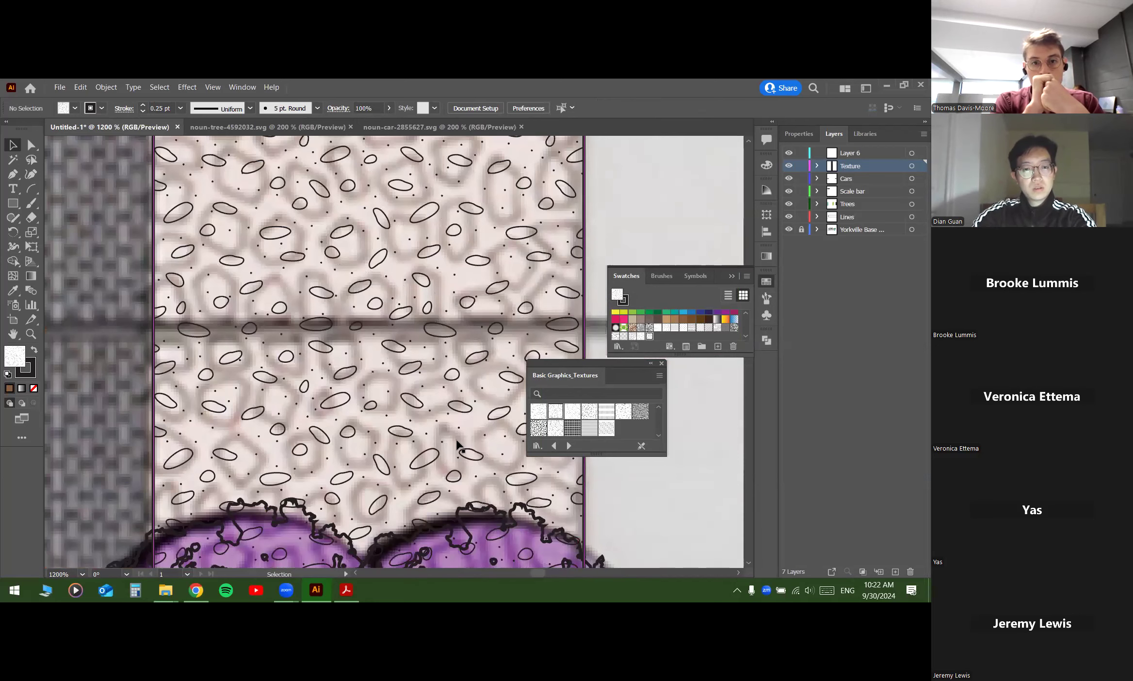
{"action": "scroll", "coordinate": [346, 365], "scroll_direction": "down", "scroll_amount": 2}
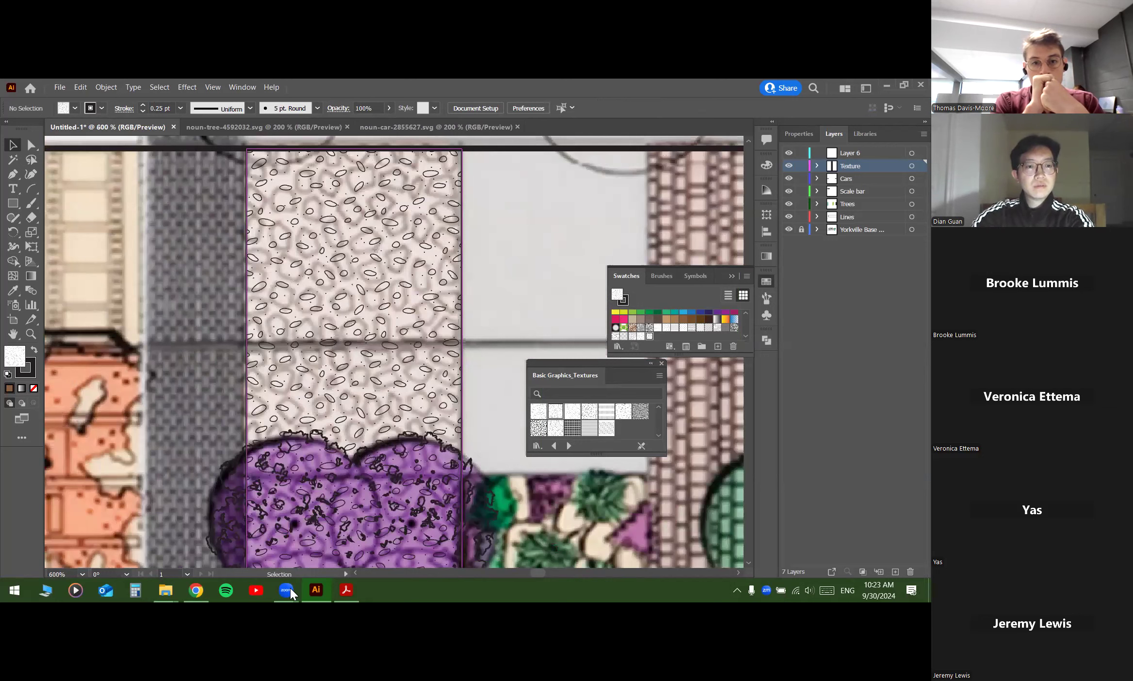
Step: Switch to Chrome and search the Noun Project icons for pebbles
{"action": "mouse_move", "coordinate": [201, 594]}
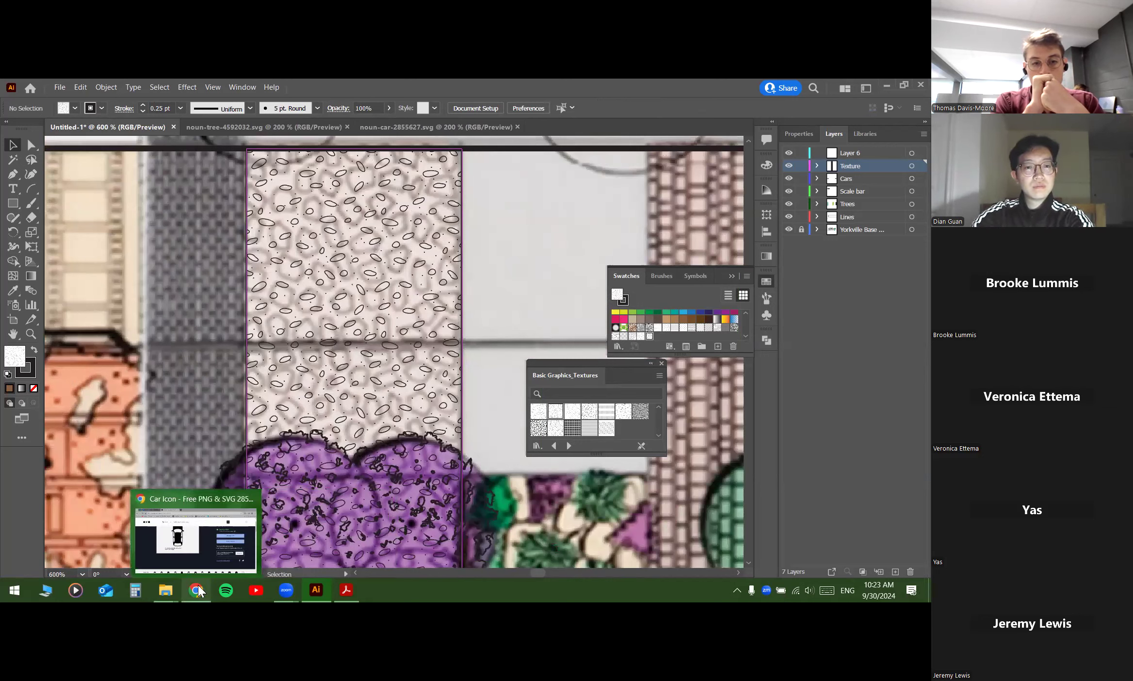
{"action": "left_click", "coordinate": [195, 539]}
{"action": "left_click", "coordinate": [412, 221]}
{"action": "type", "text": "peb"}
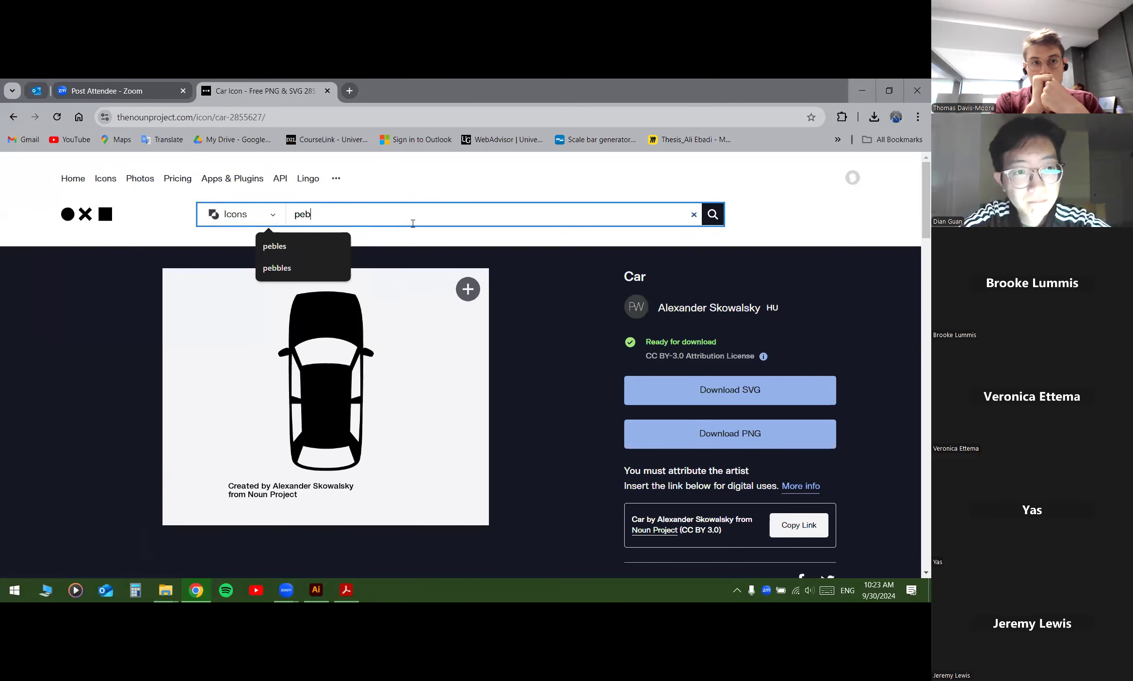
{"action": "key", "text": "Down"}
{"action": "key", "text": "Down"}
{"action": "key", "text": "Return"}
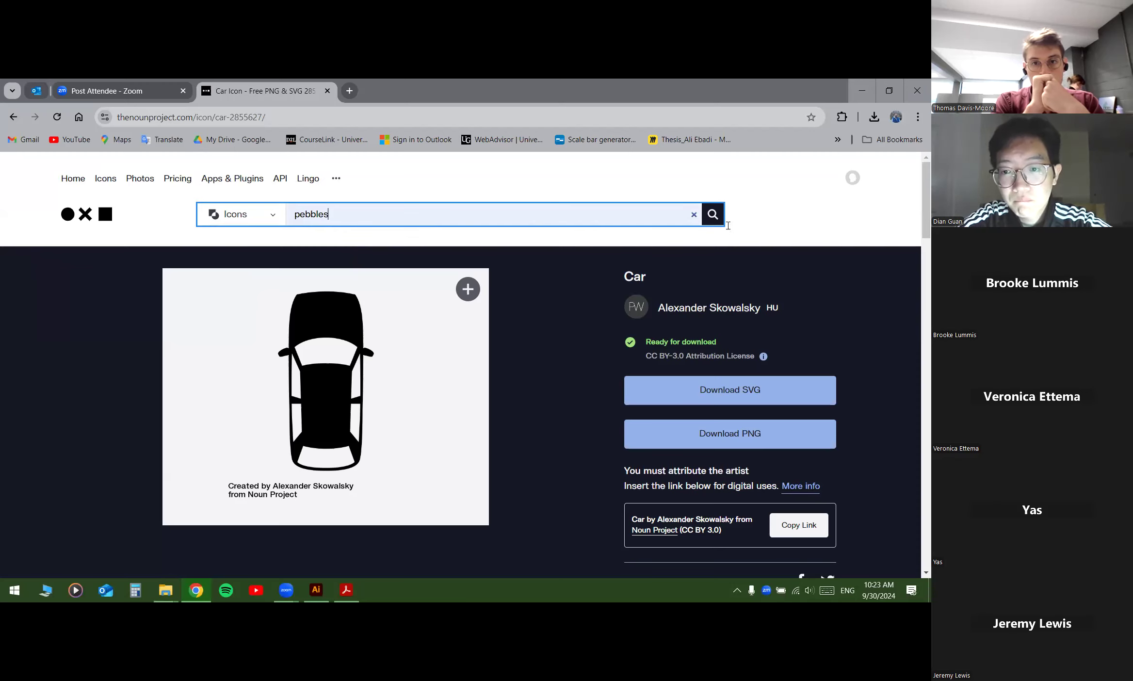
{"action": "left_click", "coordinate": [713, 214]}
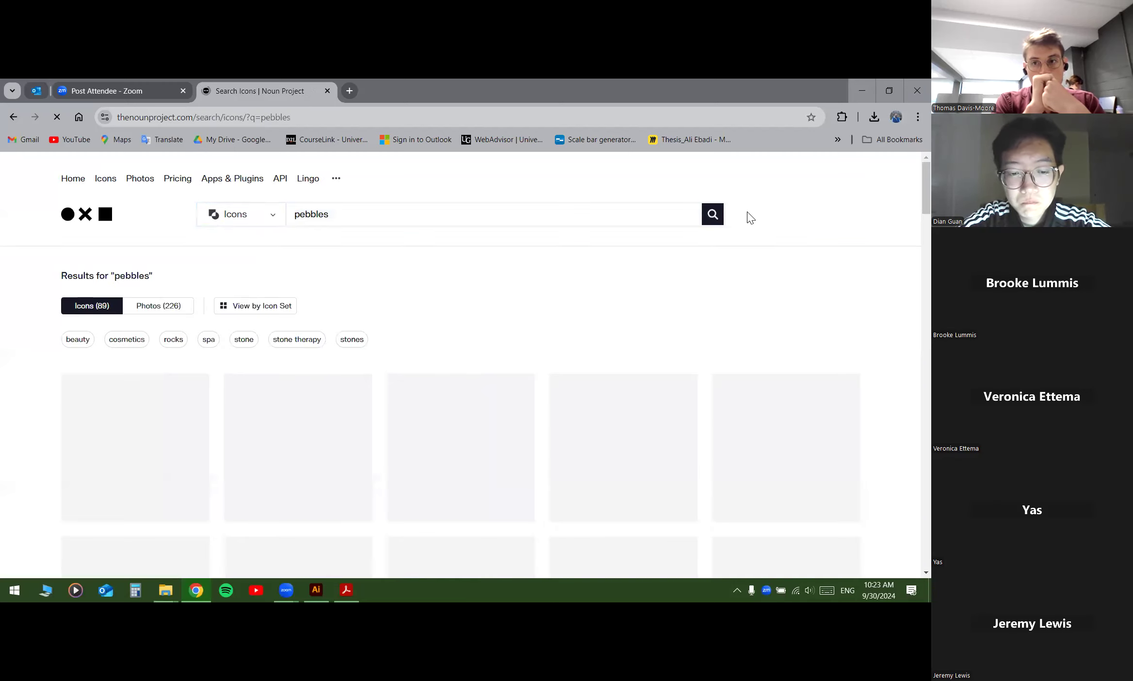
Step: Open the square black pebbles icon by Softscape and download it as SVG under the free attribution-required licence
{"action": "scroll", "coordinate": [581, 244], "scroll_direction": "down", "scroll_amount": 2}
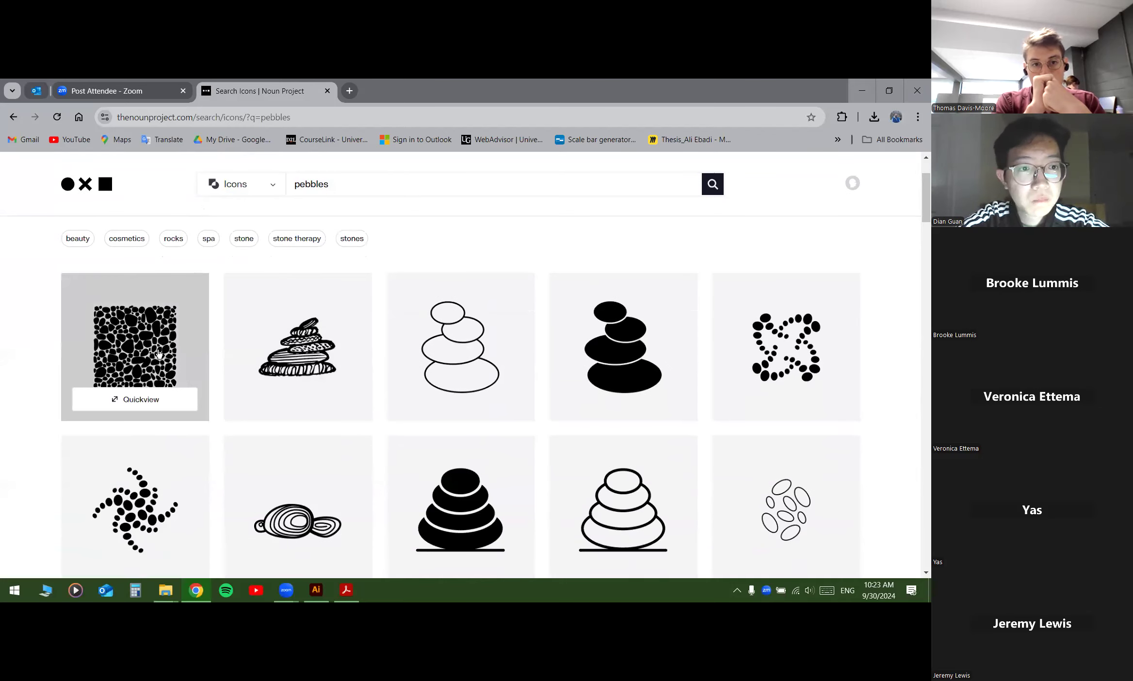
{"action": "scroll", "coordinate": [148, 304], "scroll_direction": "down", "scroll_amount": 4}
{"action": "scroll", "coordinate": [61, 309], "scroll_direction": "up", "scroll_amount": 4}
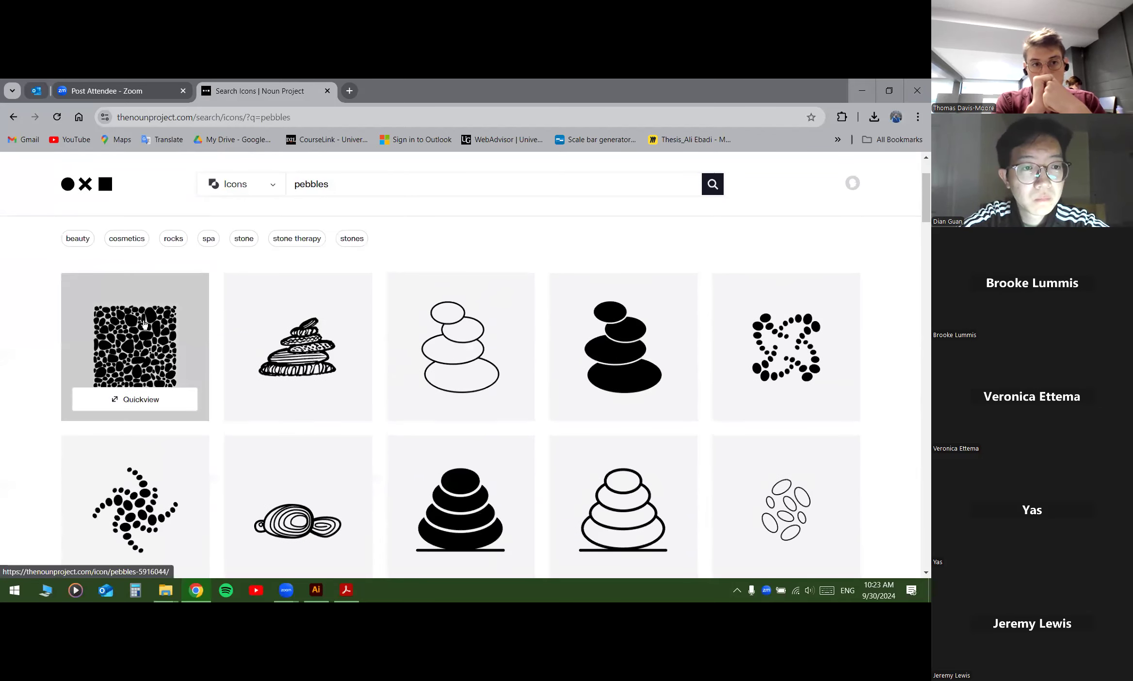
{"action": "left_click", "coordinate": [142, 328]}
{"action": "scroll", "coordinate": [791, 332], "scroll_direction": "down", "scroll_amount": 2}
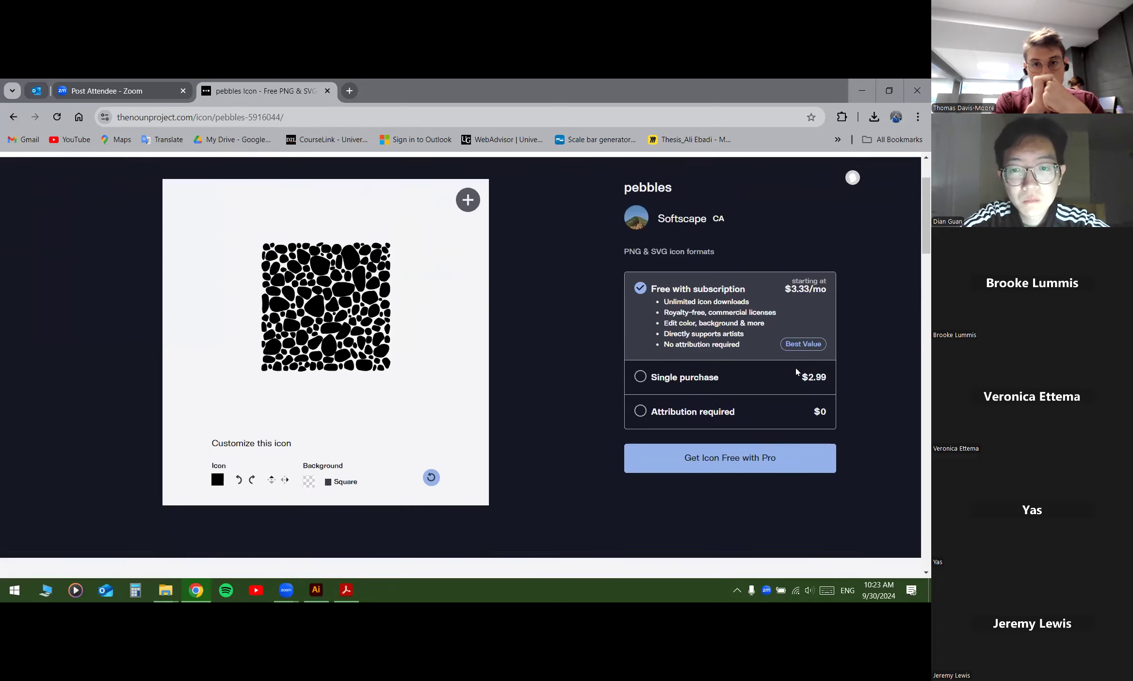
{"action": "left_click", "coordinate": [781, 402]}
{"action": "left_click", "coordinate": [718, 422]}
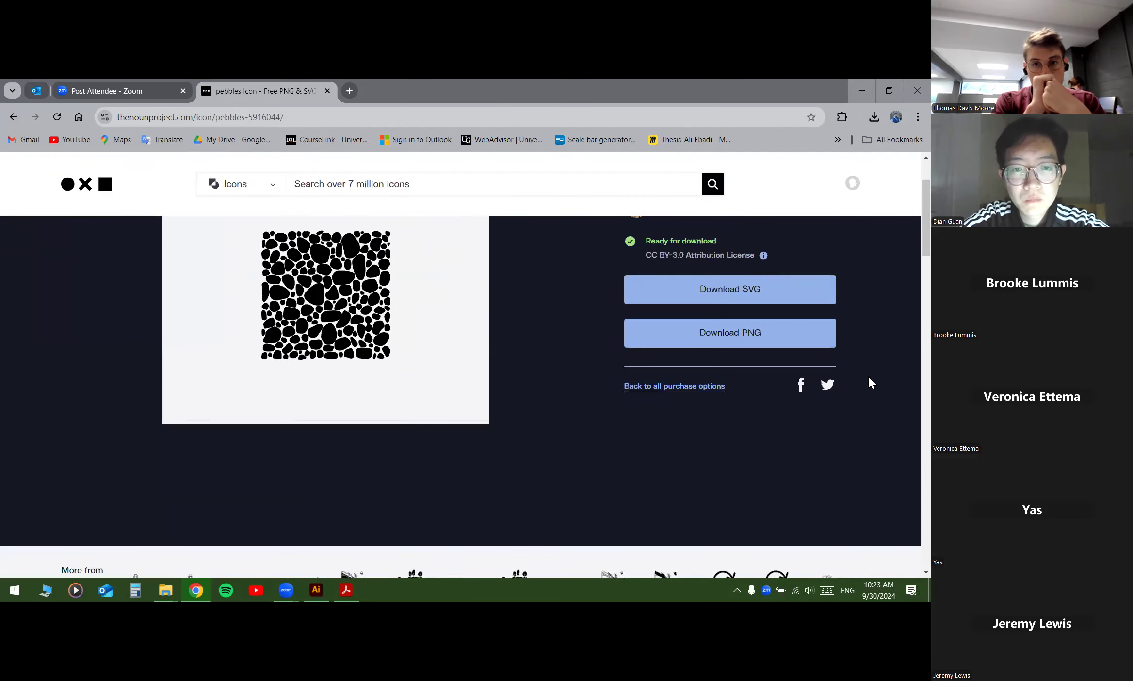
{"action": "left_click", "coordinate": [767, 295]}
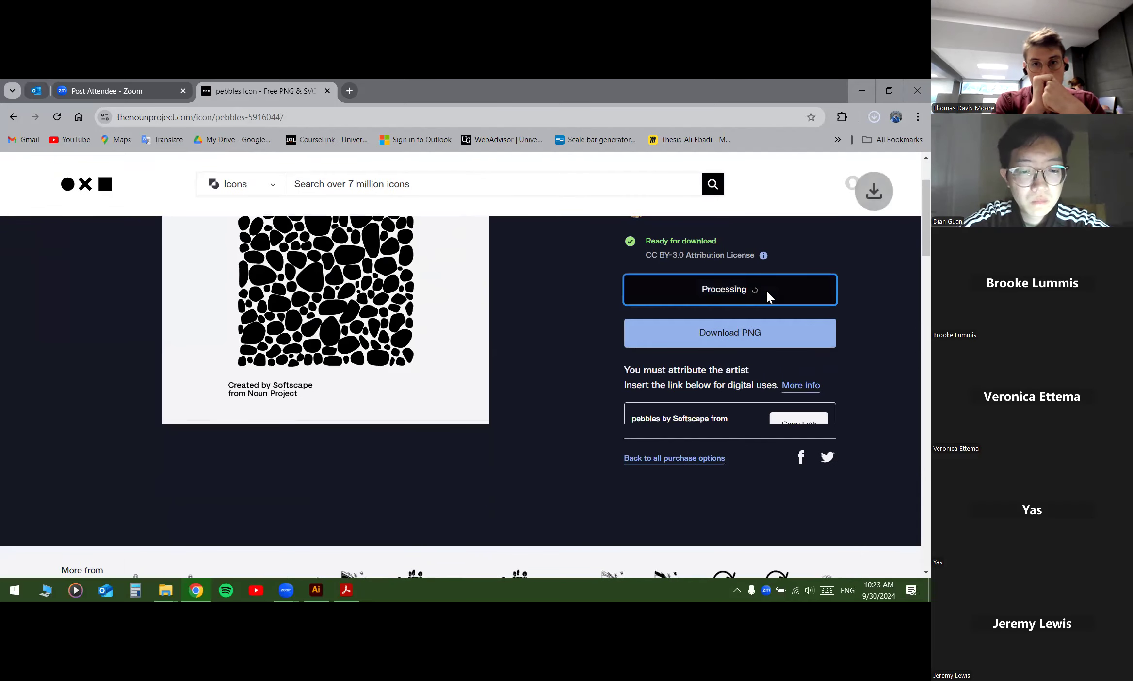
Step: Show the downloaded pebbles SVG in its folder and open noun-pebbles-5916044 (1).svg in Illustrator
{"action": "left_click", "coordinate": [875, 117]}
{"action": "left_click", "coordinate": [859, 144]}
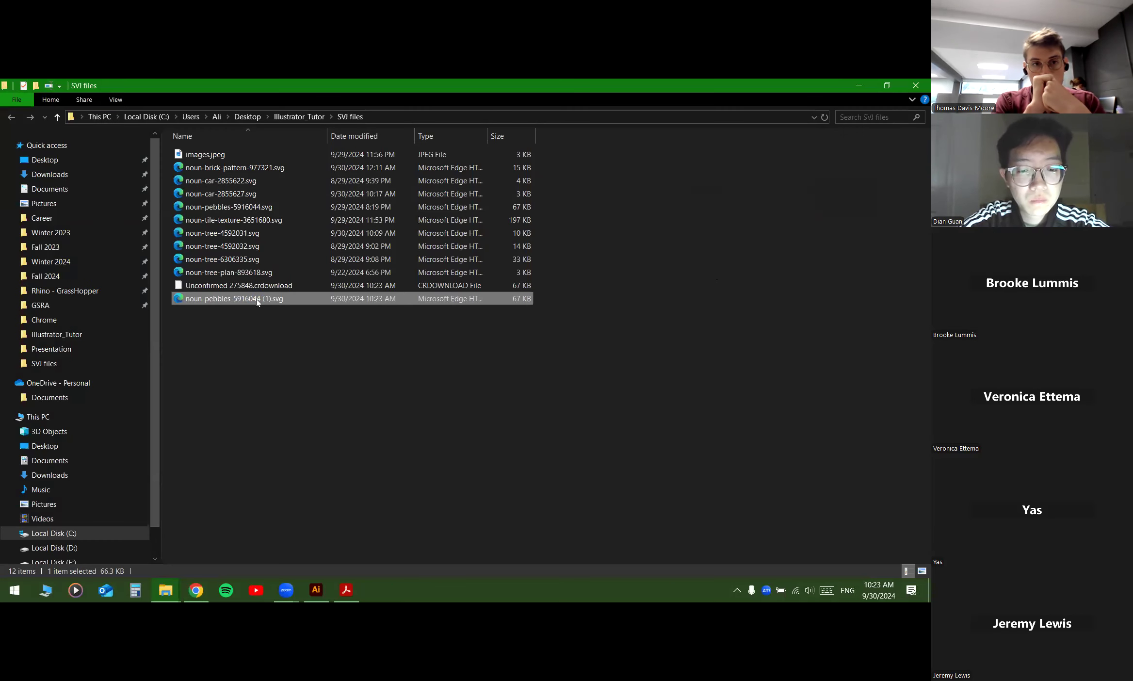
{"action": "right_click", "coordinate": [230, 300]}
{"action": "mouse_move", "coordinate": [259, 373]}
{"action": "left_click", "coordinate": [532, 372]}
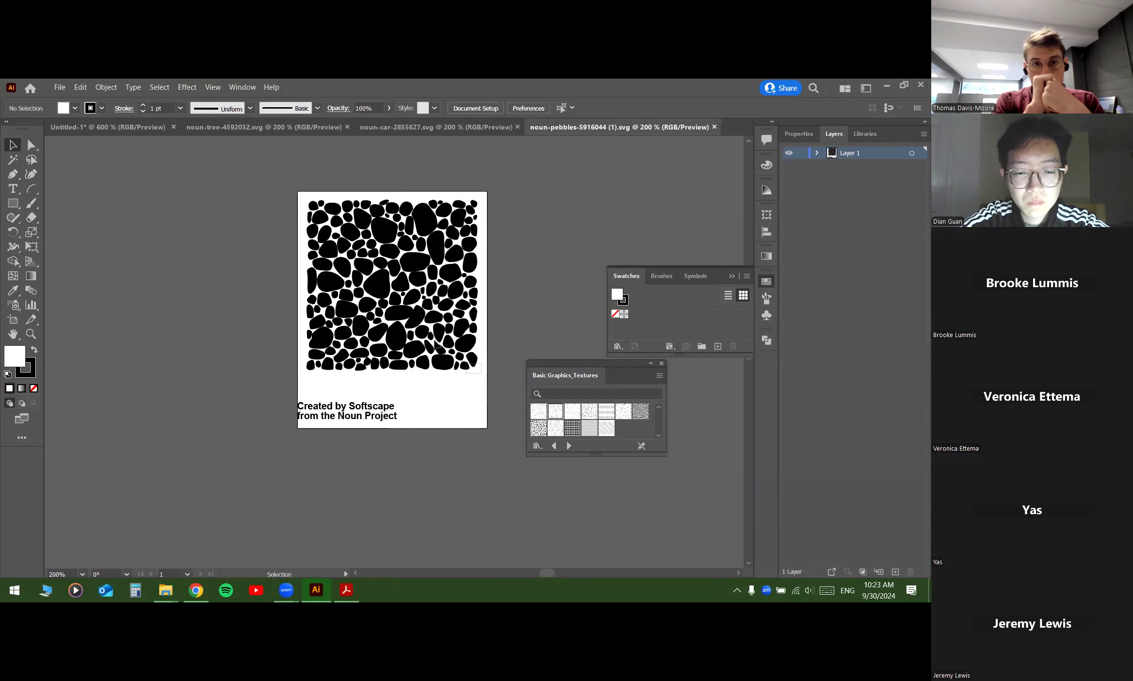
Step: Copy the pebble artwork without its credit text and paste it onto the Texture layer of the Untitled-1 landscape plan
{"action": "left_click", "coordinate": [318, 234]}
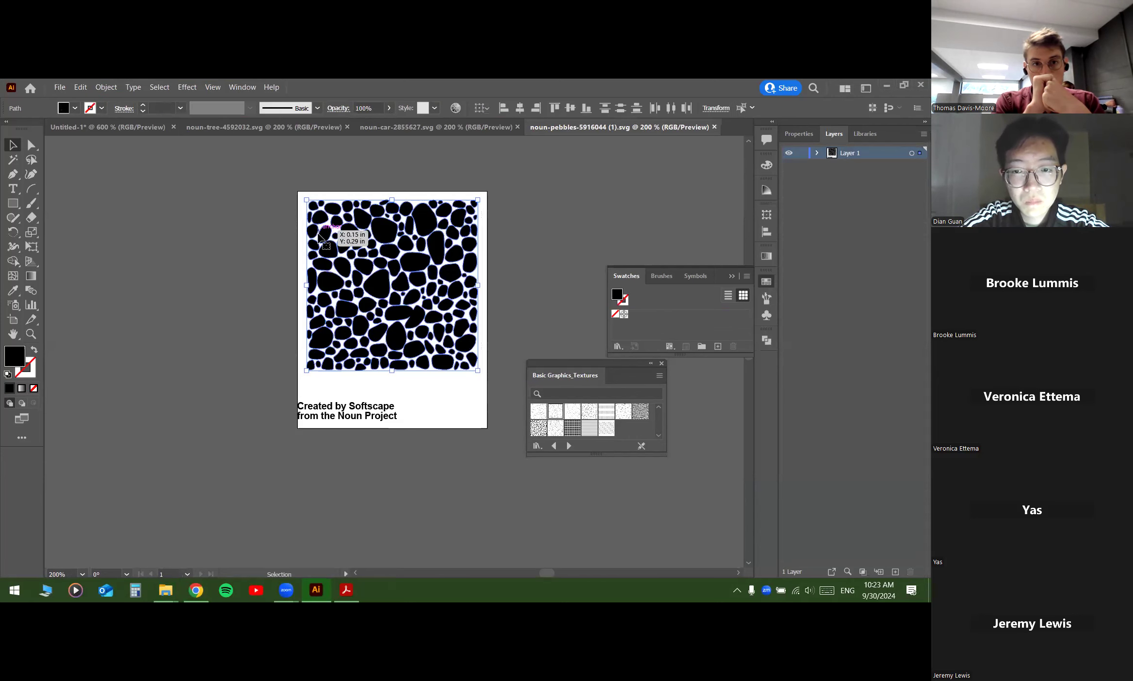
{"action": "left_click", "coordinate": [110, 128]}
{"action": "scroll", "coordinate": [341, 223], "scroll_direction": "down", "scroll_amount": 1}
{"action": "scroll", "coordinate": [482, 276], "scroll_direction": "down", "scroll_amount": 1}
{"action": "left_click_drag", "start_coordinate": [431, 321], "coordinate": [362, 397]}
{"action": "key", "text": "ctrl+v"}
{"action": "left_click_drag", "start_coordinate": [443, 295], "coordinate": [494, 223]}
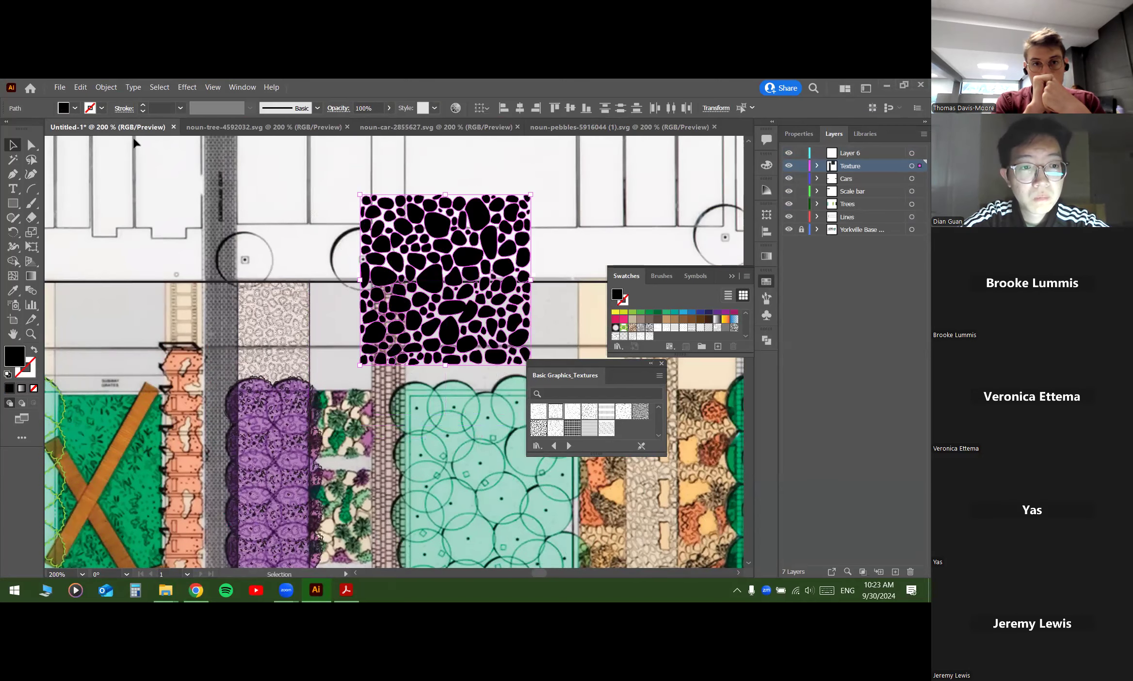
Step: Turn the pasted pebbles into outlines with no fill and a black 0.25 pt stroke
{"action": "left_click", "coordinate": [75, 108]}
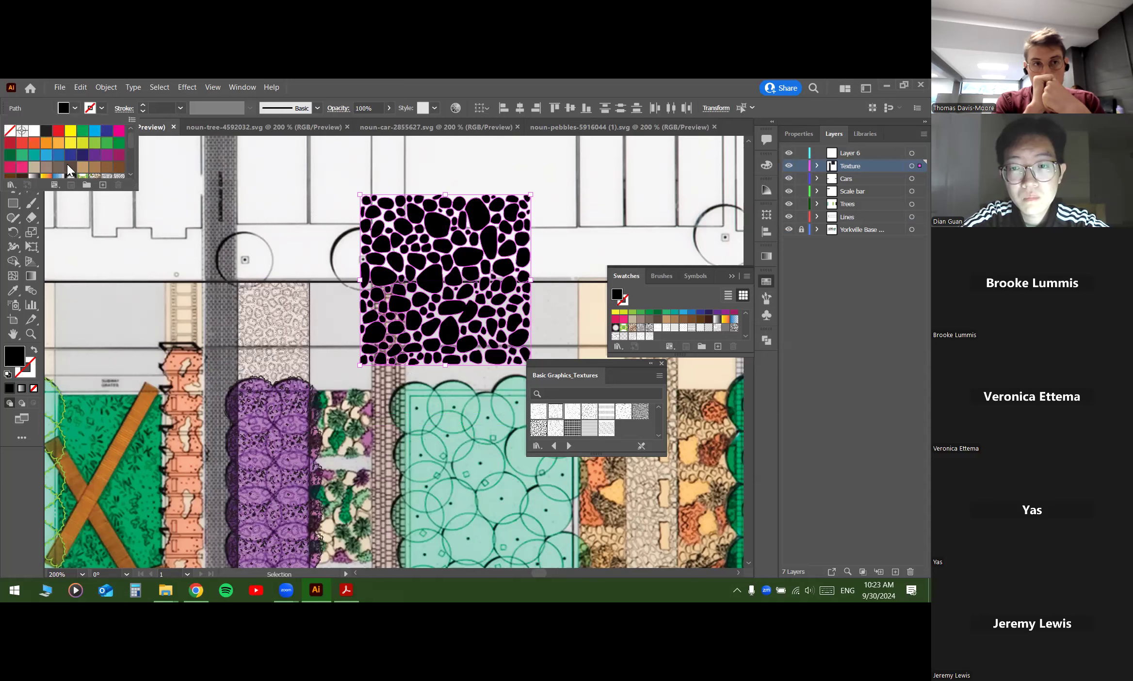
{"action": "left_click", "coordinate": [9, 130]}
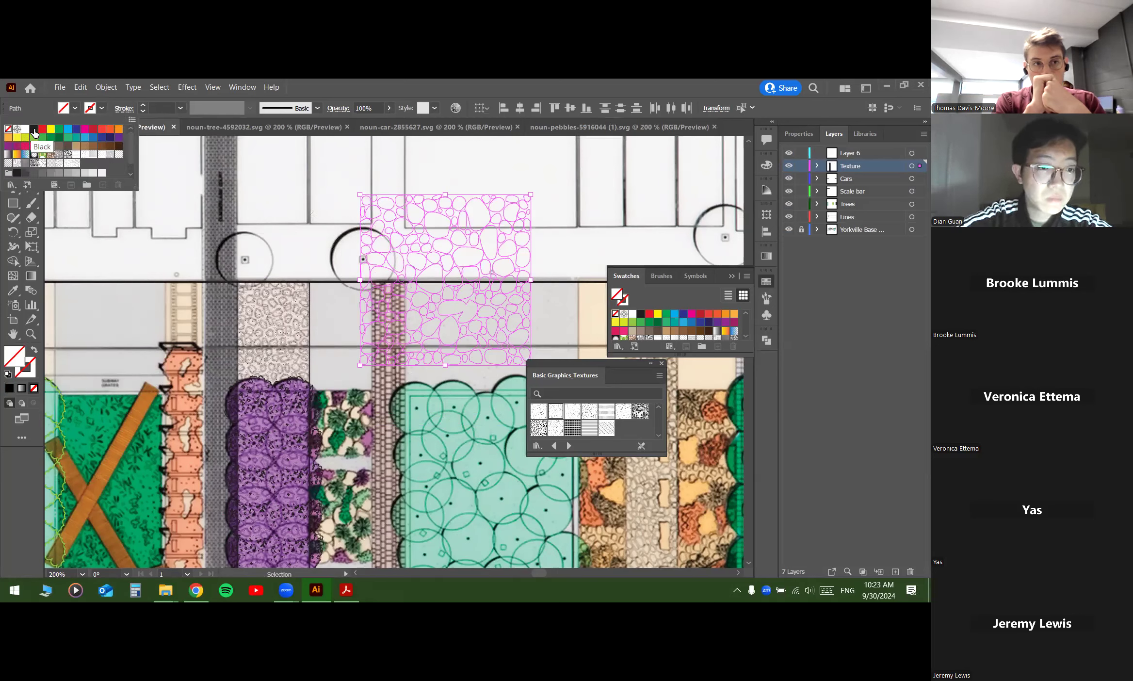
{"action": "left_click", "coordinate": [34, 129]}
{"action": "left_click", "coordinate": [140, 111]}
{"action": "left_click", "coordinate": [140, 112]}
{"action": "left_click", "coordinate": [141, 112]}
{"action": "left_click", "coordinate": [141, 112]}
{"action": "left_click", "coordinate": [401, 164]}
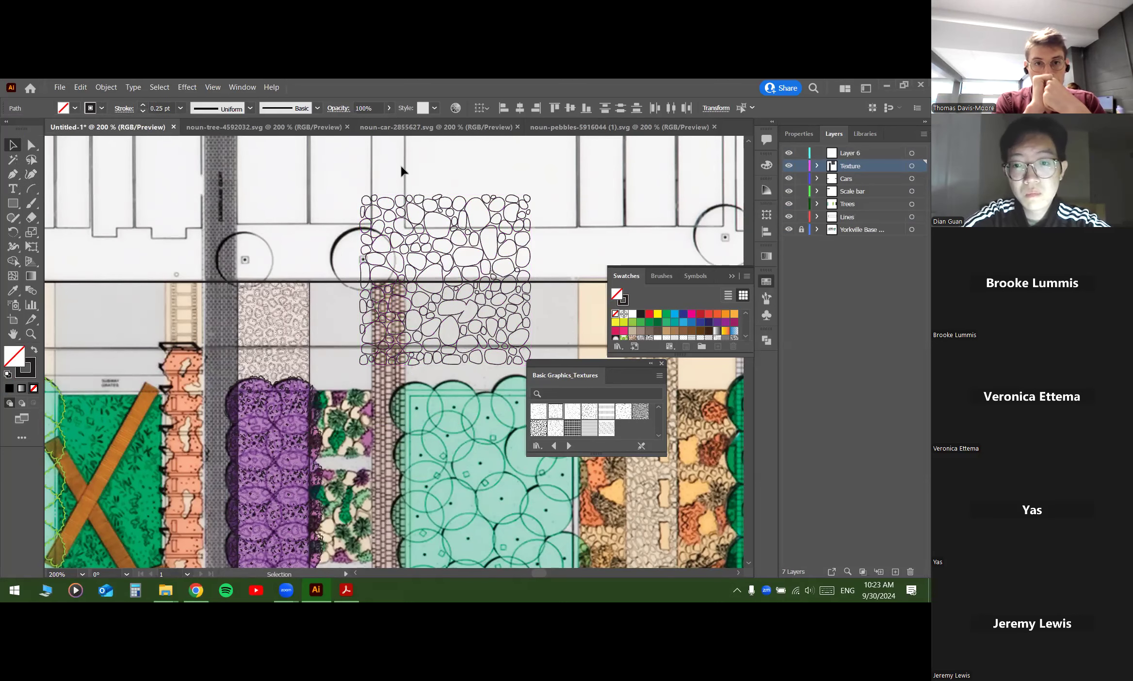
Step: Try to select the pebble outlines over the plan, then lock the Lines layer
{"action": "left_click", "coordinate": [531, 195]}
{"action": "left_click_drag", "start_coordinate": [538, 182], "coordinate": [342, 362]}
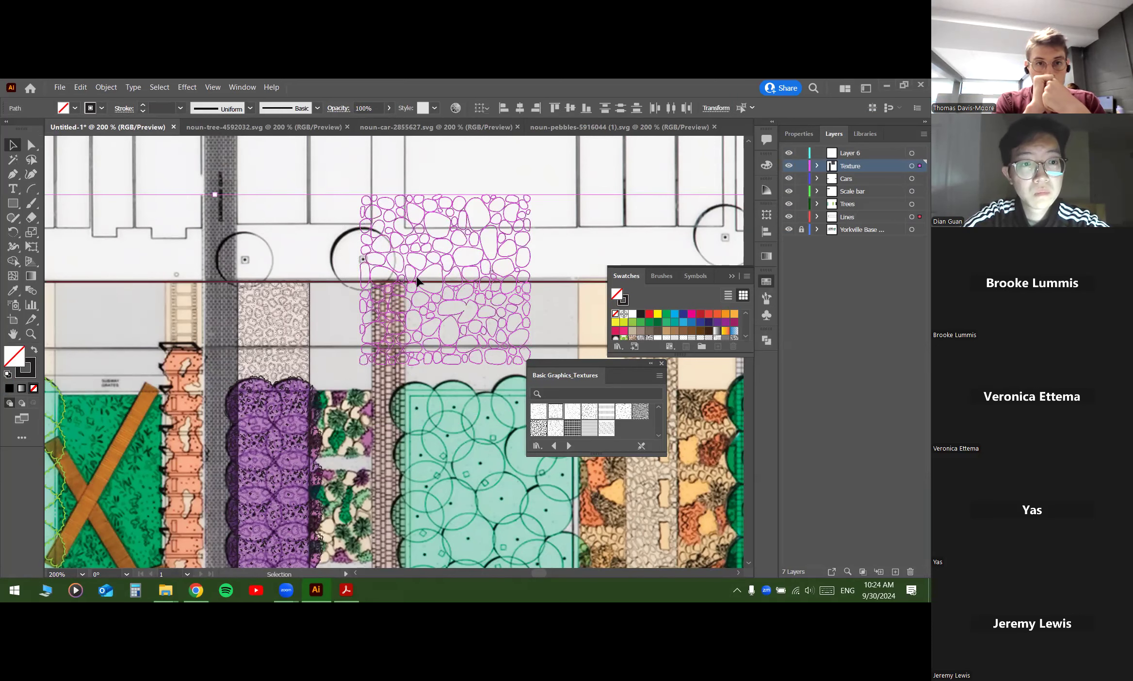
{"action": "scroll", "coordinate": [381, 271], "scroll_direction": "down", "scroll_amount": 1}
{"action": "scroll", "coordinate": [380, 272], "scroll_direction": "down", "scroll_amount": 1}
{"action": "left_click", "coordinate": [424, 252]}
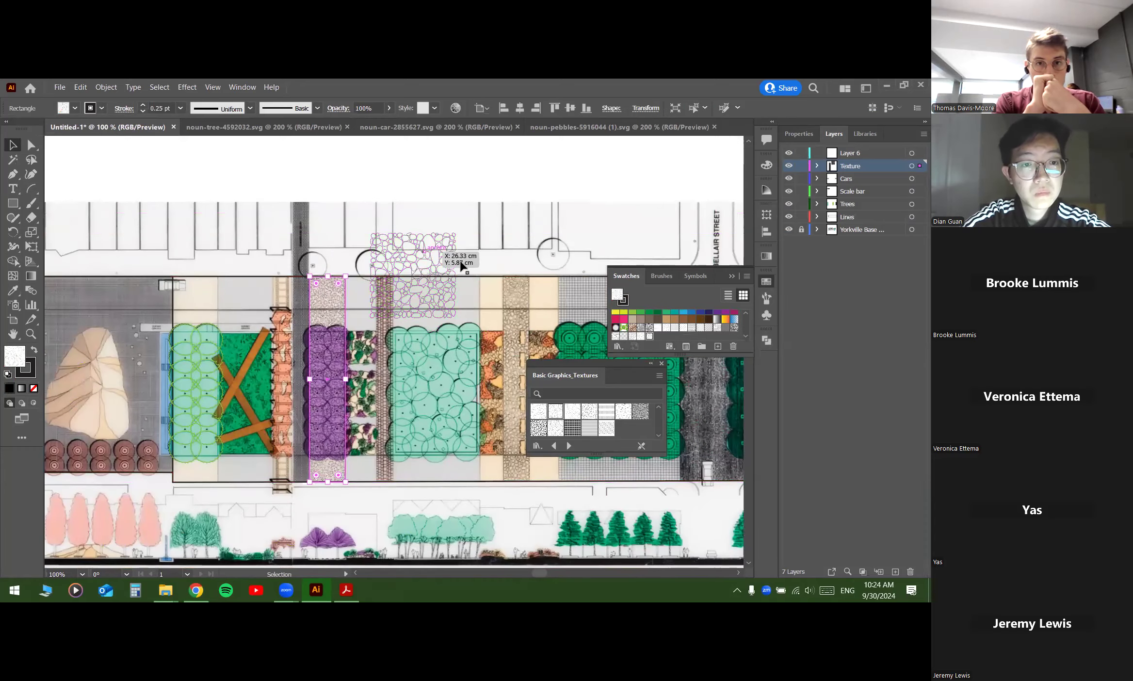
{"action": "left_click", "coordinate": [478, 275]}
{"action": "left_click", "coordinate": [801, 217]}
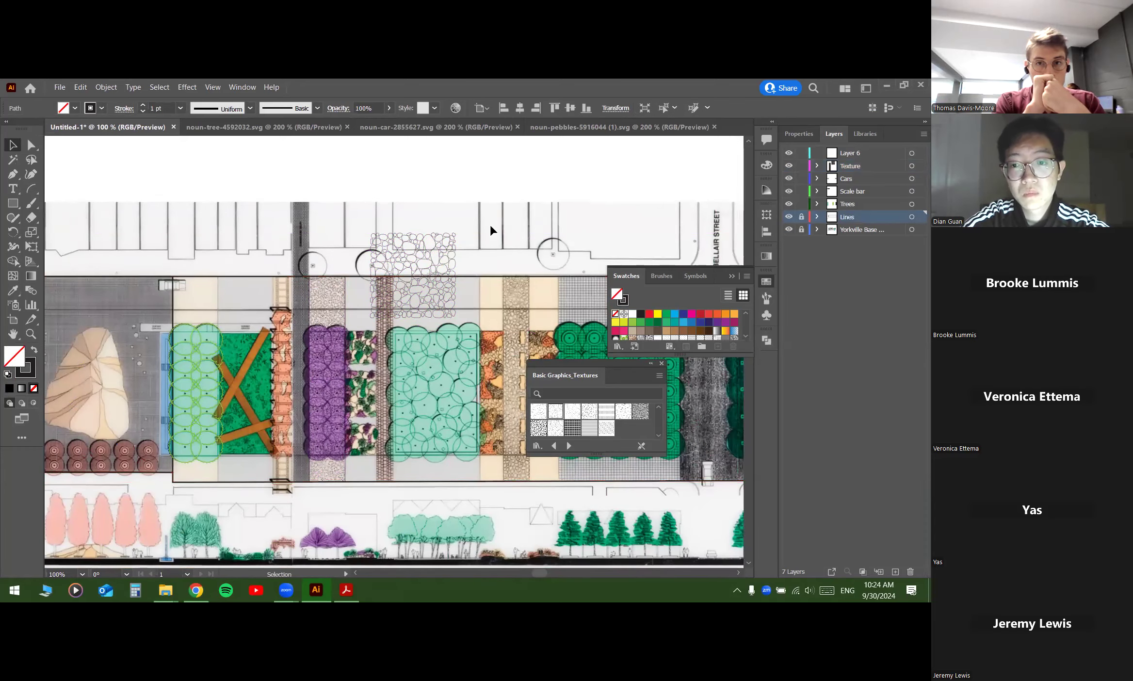
Step: Move the pebble outlines onto the blank area above the plan and unlock the Lines layer
{"action": "left_click", "coordinate": [425, 300]}
{"action": "left_click_drag", "start_coordinate": [429, 292], "coordinate": [388, 225]}
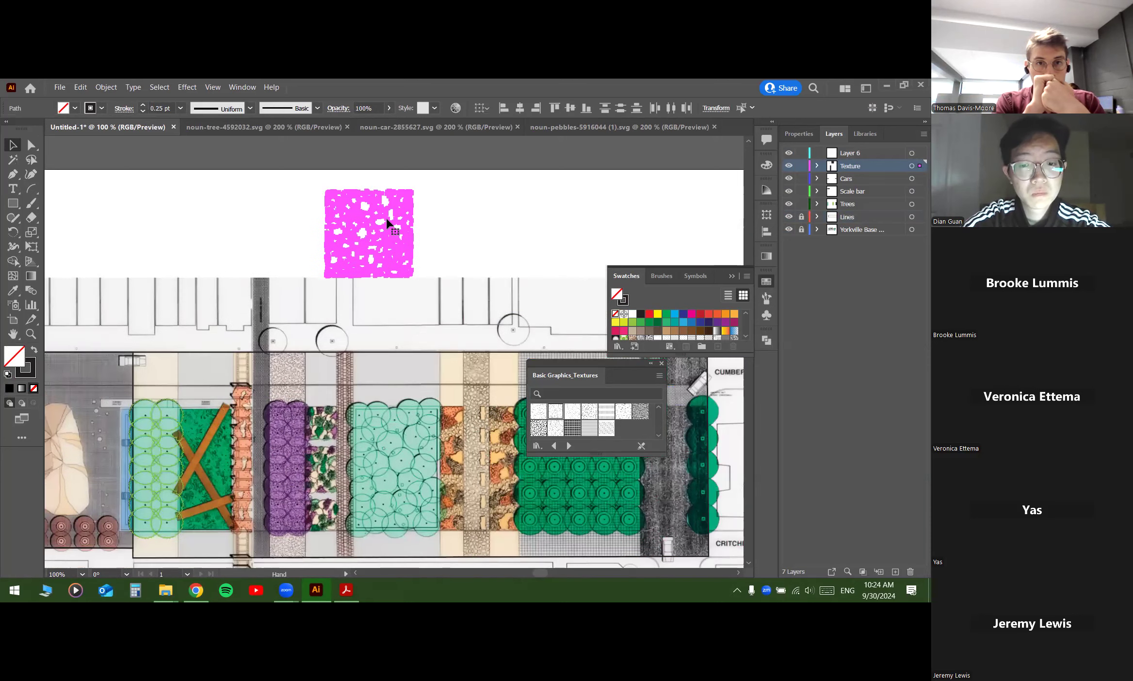
{"action": "scroll", "coordinate": [388, 224], "scroll_direction": "up", "scroll_amount": 1}
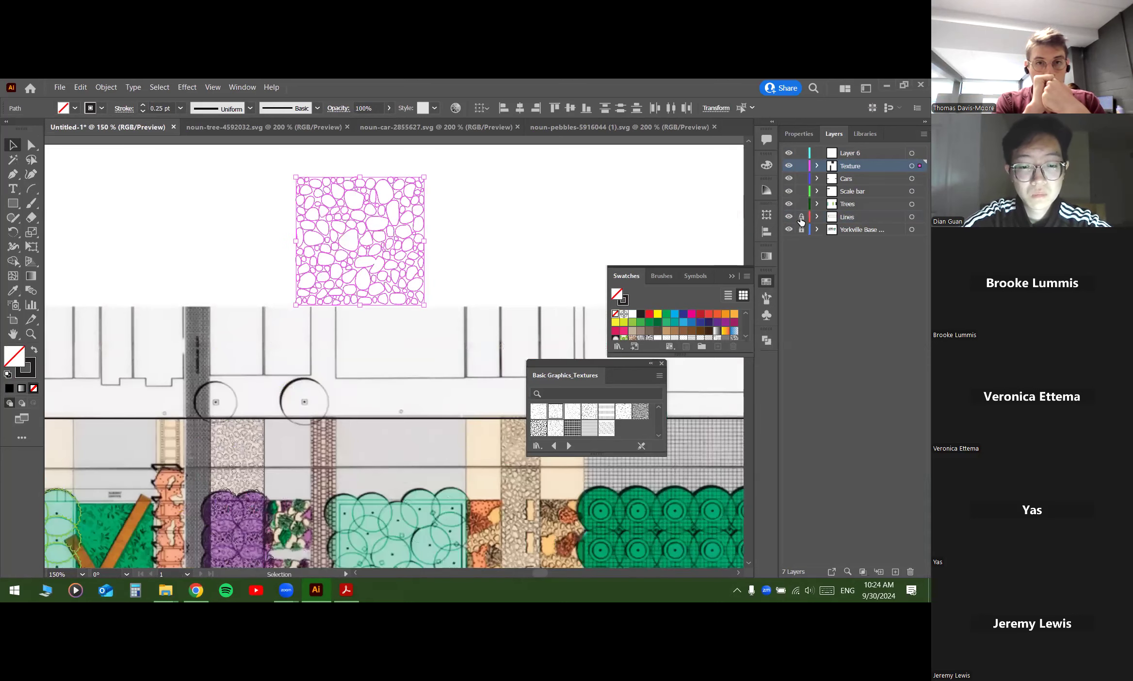
{"action": "left_click", "coordinate": [435, 198]}
Step: Select all the pebble outlines, add them to the swatches as a new pattern, and deselect the artwork
{"action": "left_click_drag", "start_coordinate": [442, 165], "coordinate": [263, 309]}
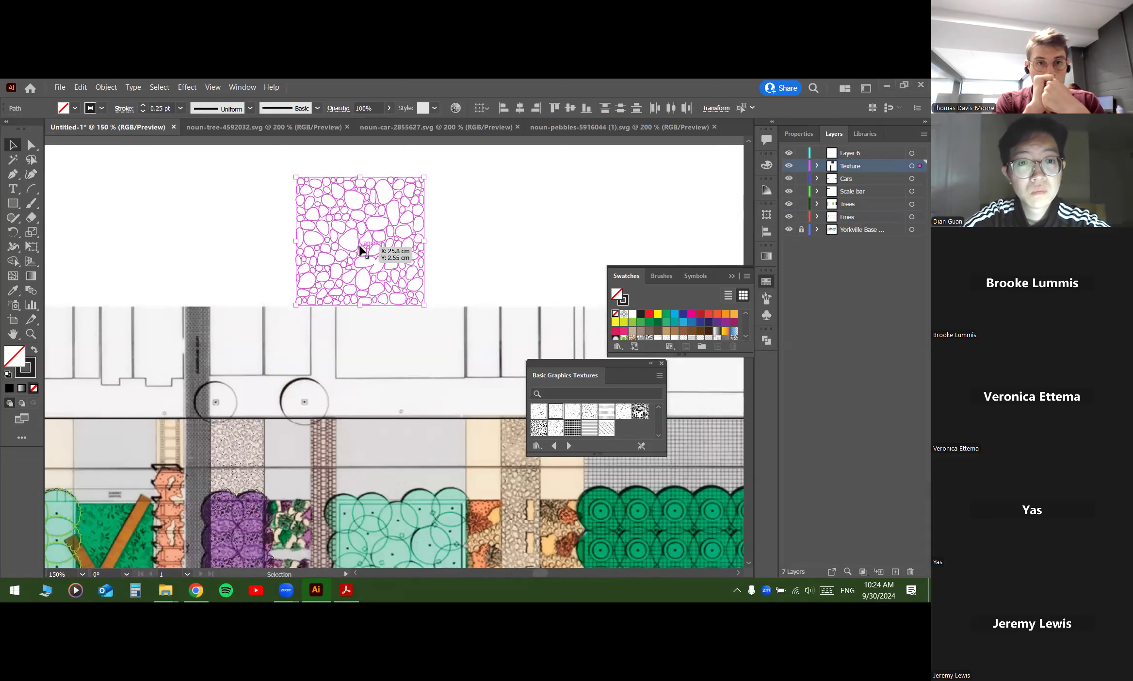
{"action": "mouse_move", "coordinate": [358, 247]}
{"action": "left_mouse_down"}
{"action": "mouse_move", "coordinate": [475, 293]}
{"action": "mouse_move", "coordinate": [735, 341]}
{"action": "mouse_move", "coordinate": [657, 332]}
{"action": "left_mouse_up"}
{"action": "scroll", "coordinate": [658, 332], "scroll_direction": "down", "scroll_amount": 3}
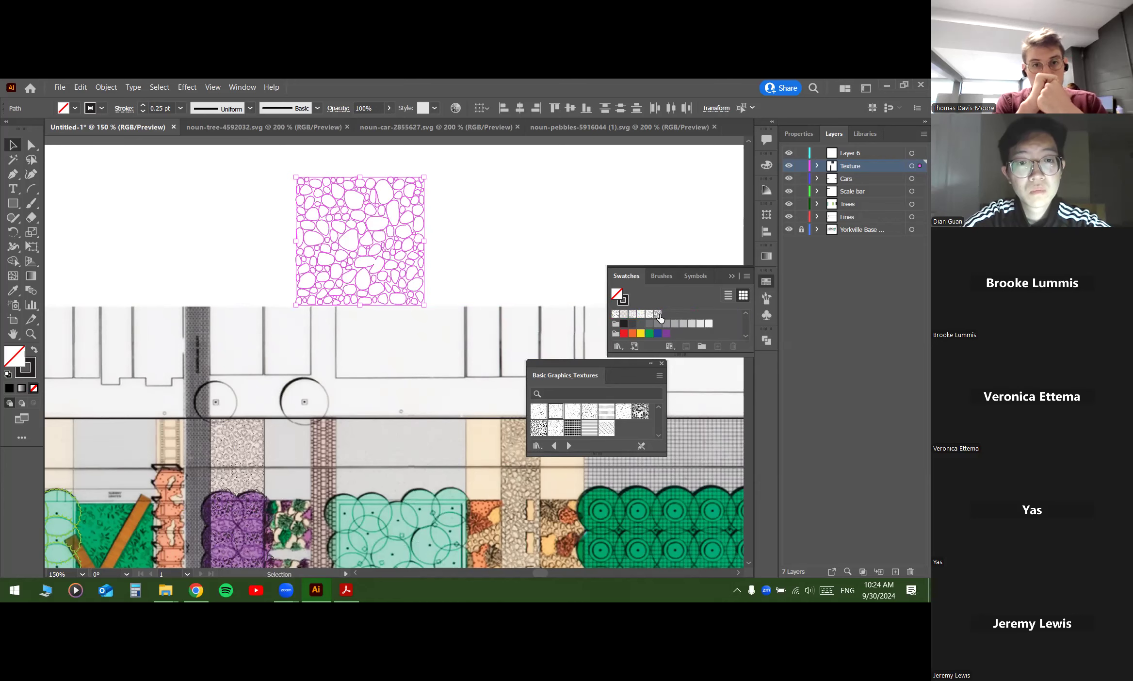
{"action": "left_click", "coordinate": [533, 278]}
Step: Fill the textured rectangle over the stone-paved strip with the new pebble pattern swatch
{"action": "scroll", "coordinate": [458, 332], "scroll_direction": "down", "scroll_amount": 5}
{"action": "scroll", "coordinate": [457, 332], "scroll_direction": "left", "scroll_amount": 3}
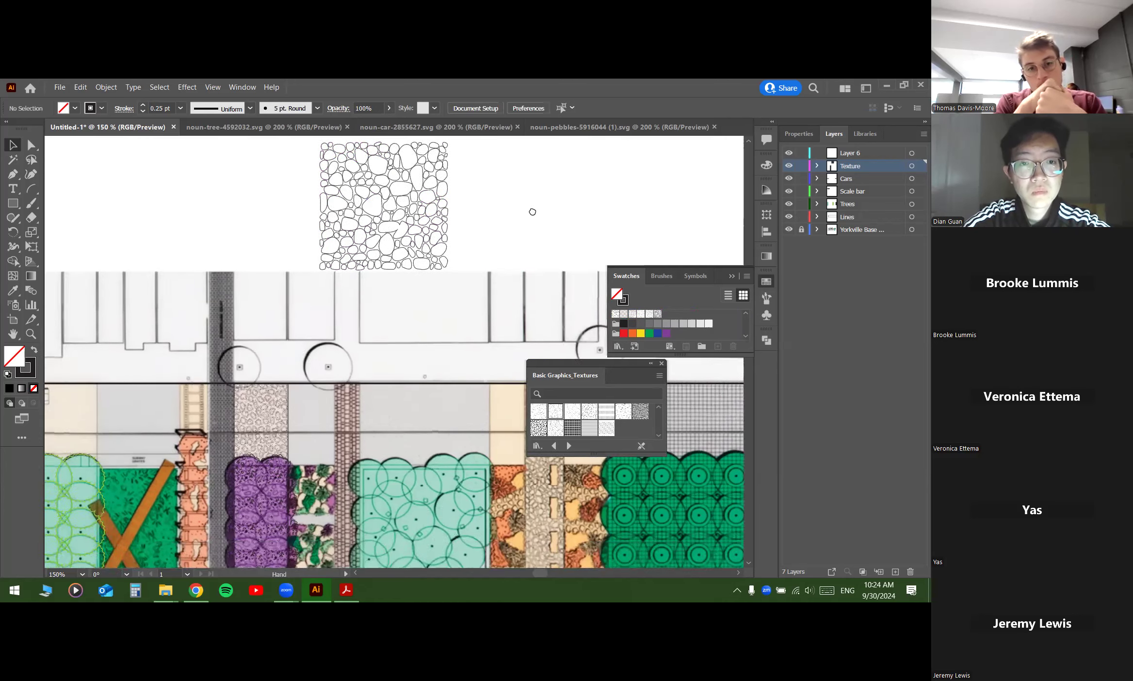
{"action": "scroll", "coordinate": [318, 342], "scroll_direction": "up", "scroll_amount": 4}
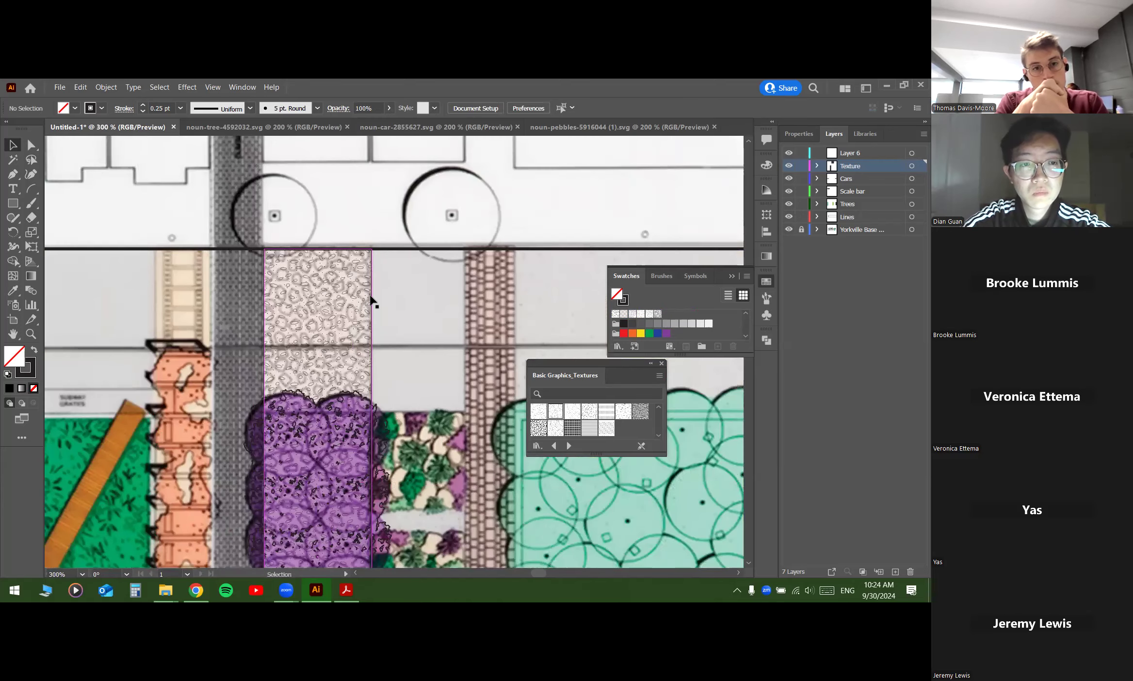
{"action": "scroll", "coordinate": [367, 297], "scroll_direction": "down", "scroll_amount": 1}
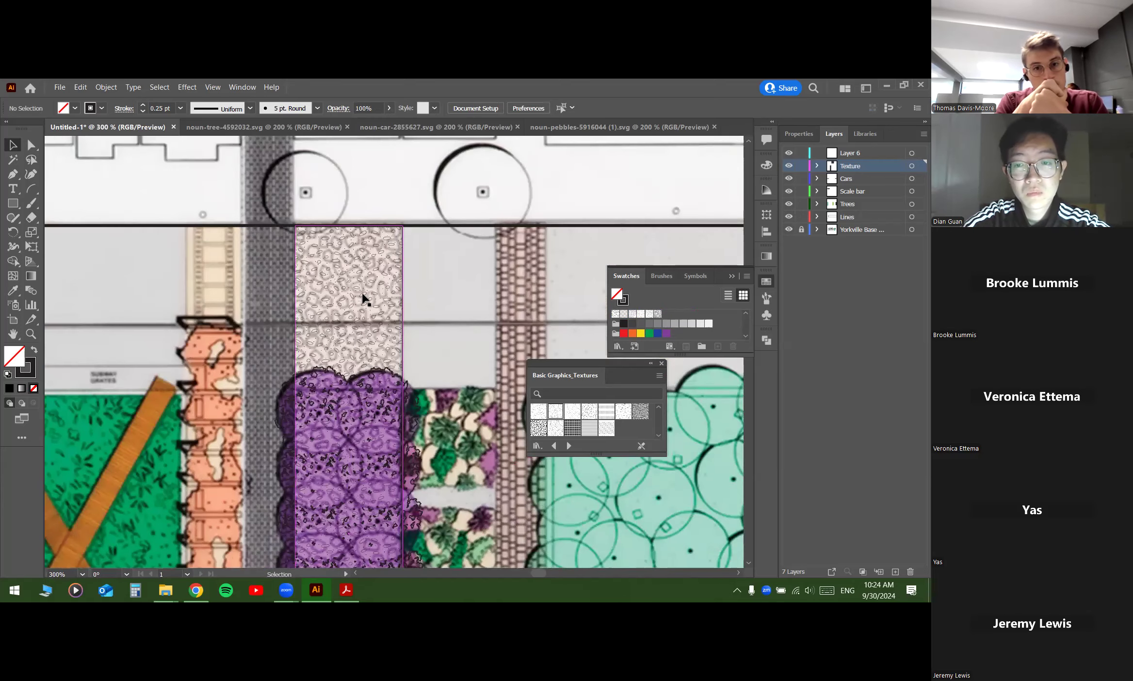
{"action": "left_click", "coordinate": [363, 298]}
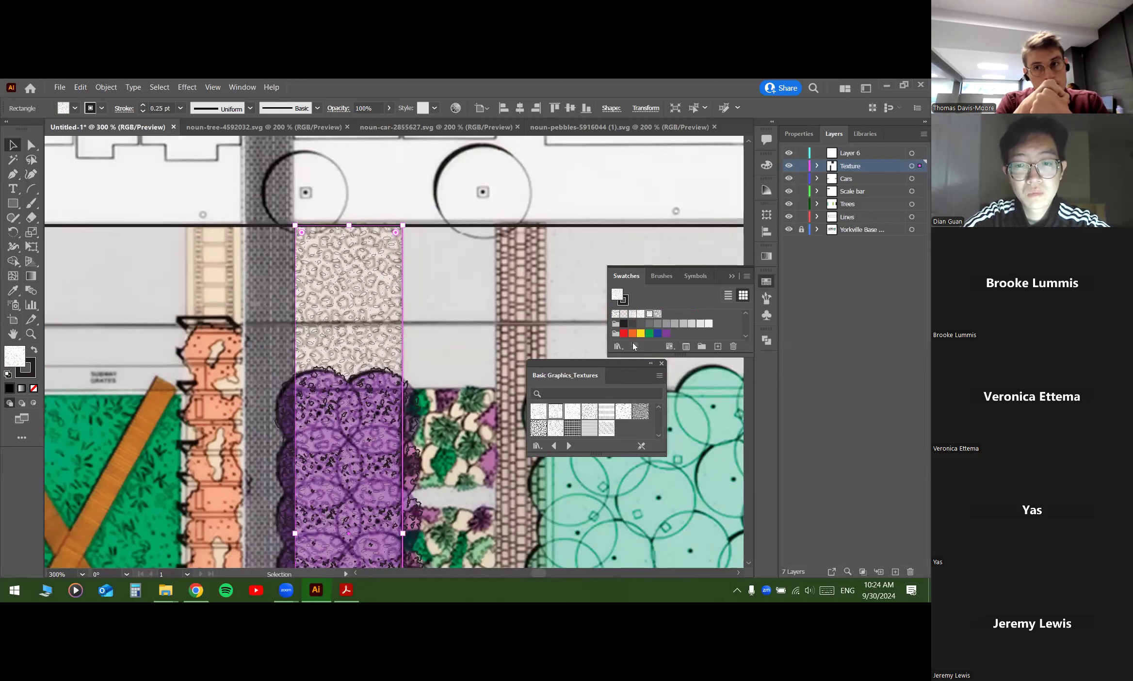
{"action": "left_click", "coordinate": [658, 315]}
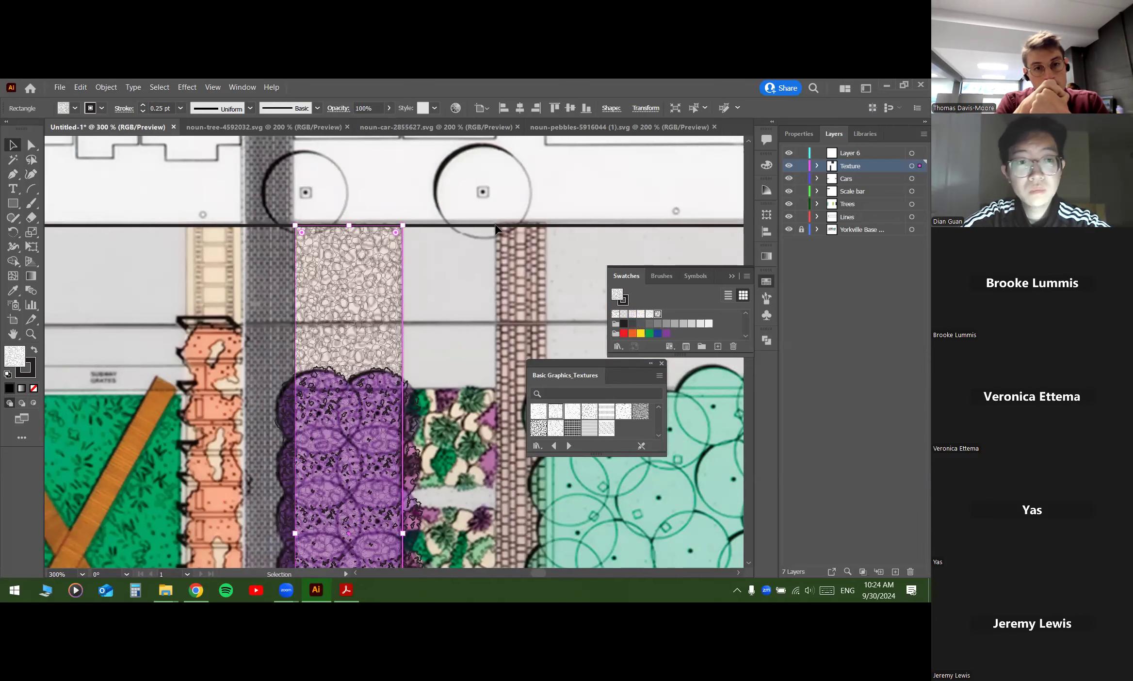
Step: Examine the pebble fill's scale and tile seams up close over the paved strip, then deselect the rectangle
{"action": "left_click_drag", "start_coordinate": [410, 189], "coordinate": [397, 322]}
{"action": "left_click_drag", "start_coordinate": [462, 149], "coordinate": [425, 228]}
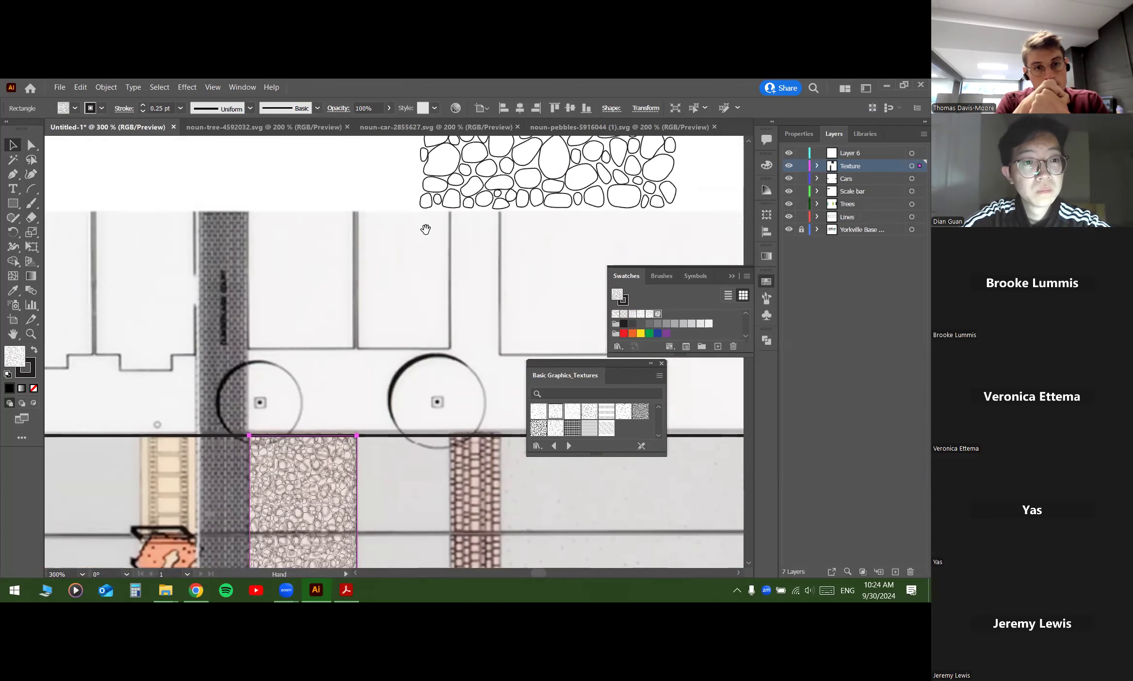
{"action": "left_click_drag", "start_coordinate": [304, 494], "coordinate": [395, 359]}
{"action": "scroll", "coordinate": [396, 358], "scroll_direction": "up", "scroll_amount": 3}
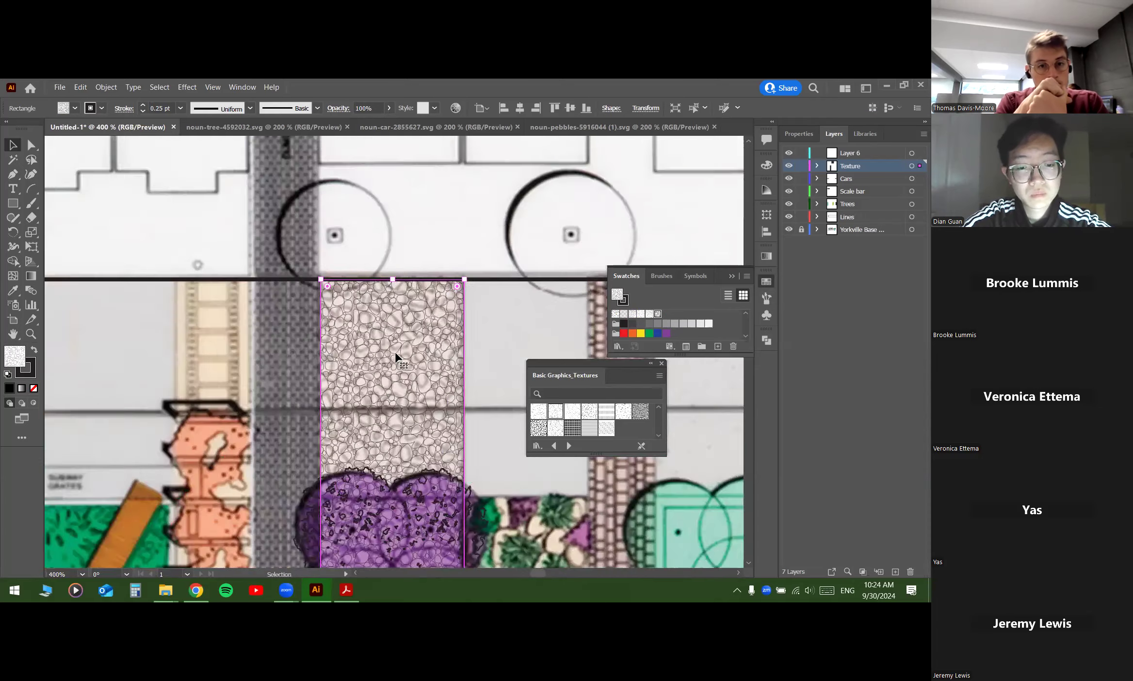
{"action": "scroll", "coordinate": [410, 346], "scroll_direction": "up", "scroll_amount": 1}
{"action": "left_click_drag", "start_coordinate": [421, 281], "coordinate": [432, 286]}
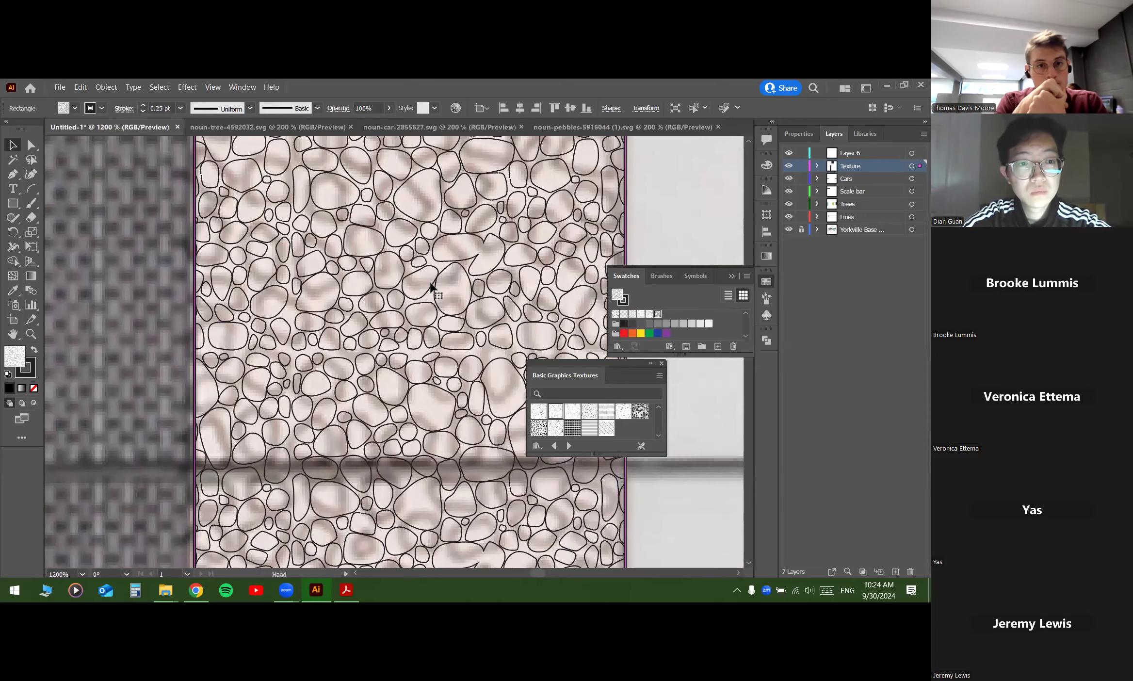
{"action": "scroll", "coordinate": [429, 286], "scroll_direction": "down", "scroll_amount": 1}
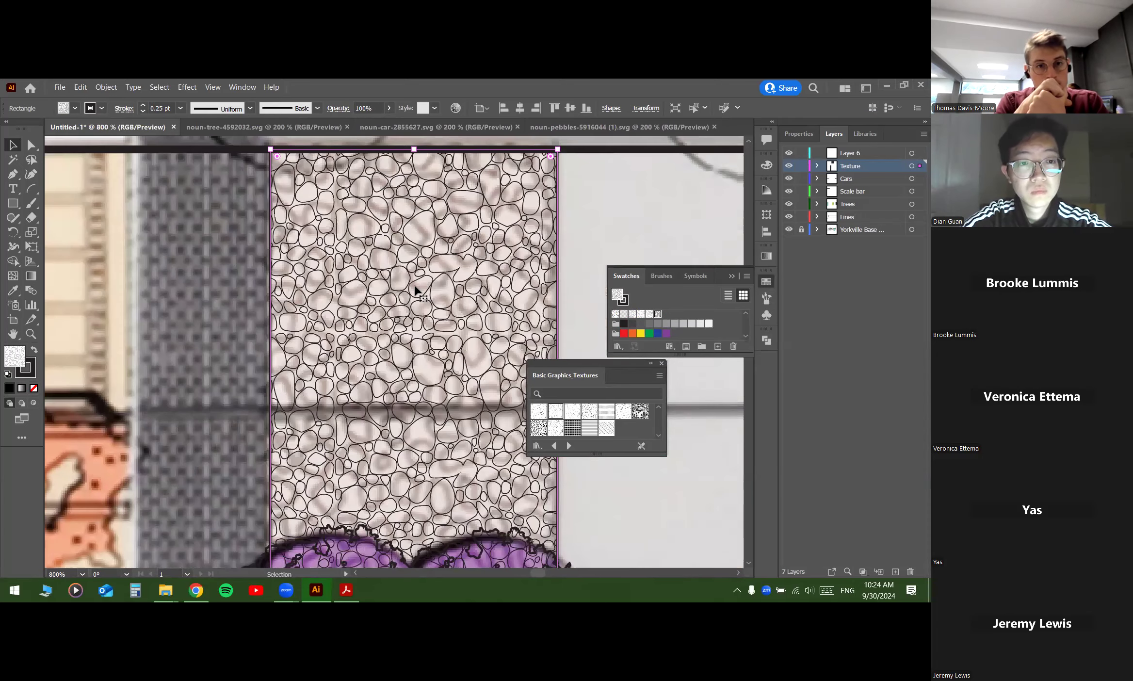
{"action": "scroll", "coordinate": [415, 306], "scroll_direction": "down", "scroll_amount": 2}
{"action": "scroll", "coordinate": [419, 310], "scroll_direction": "down", "scroll_amount": 1}
{"action": "left_click", "coordinate": [518, 297]}
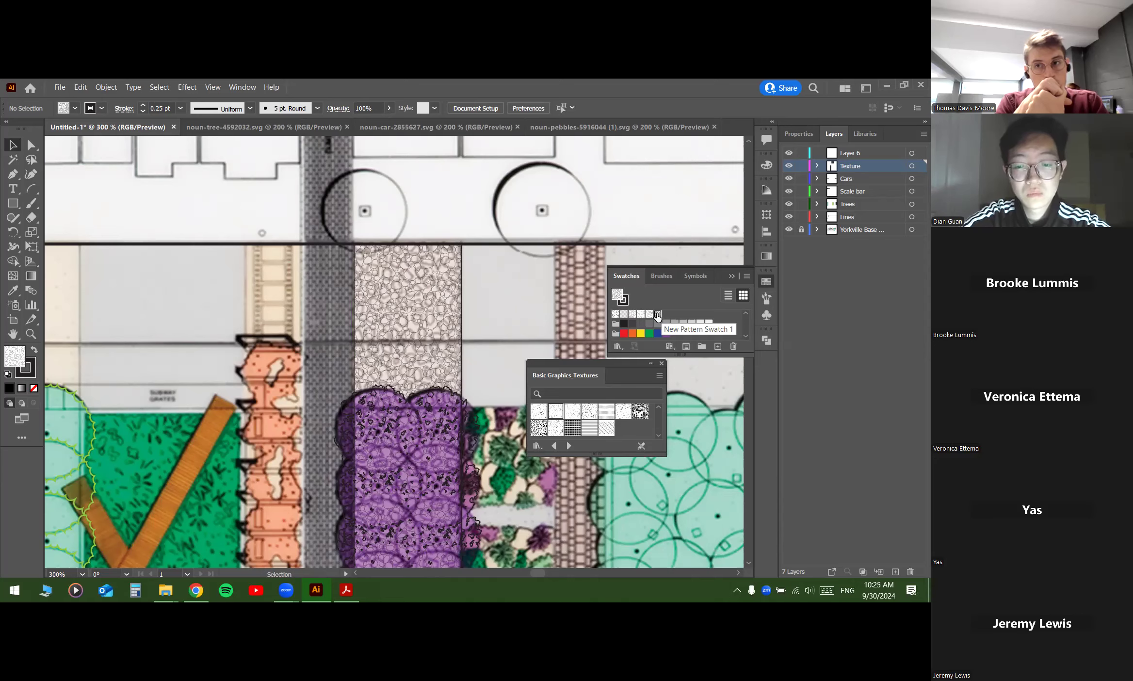
Step: Open the pebble pattern swatch in pattern editing mode and close the Basic Graphics_Textures library
{"action": "double_click", "coordinate": [657, 314]}
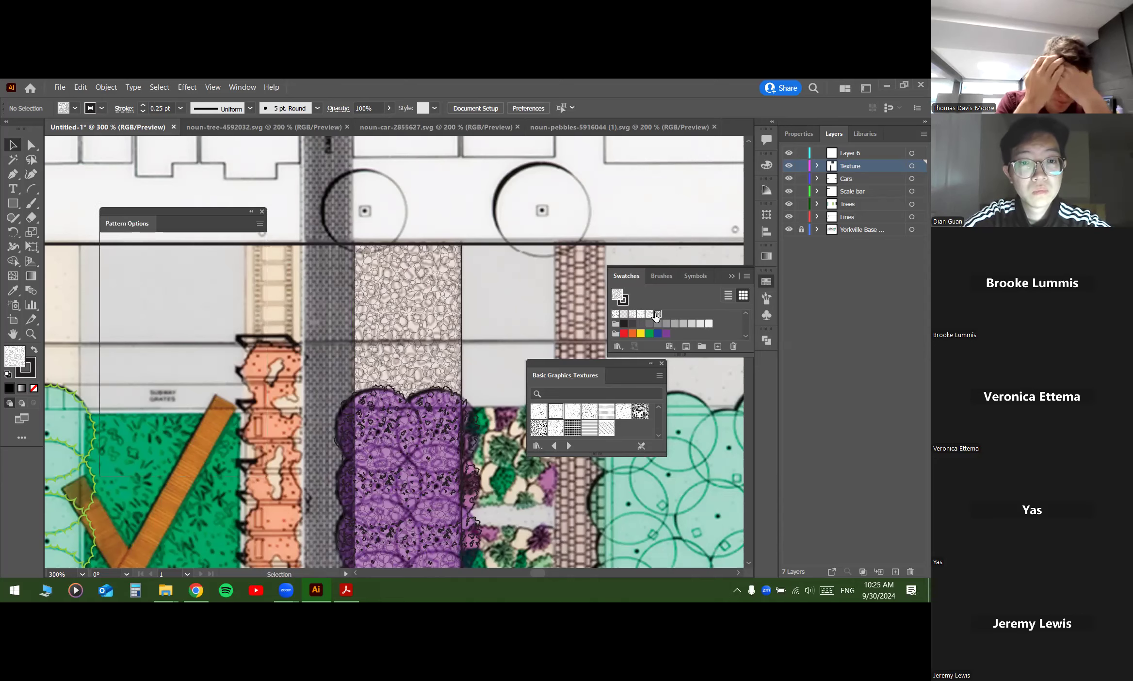
{"action": "scroll", "coordinate": [505, 285], "scroll_direction": "down", "scroll_amount": 2}
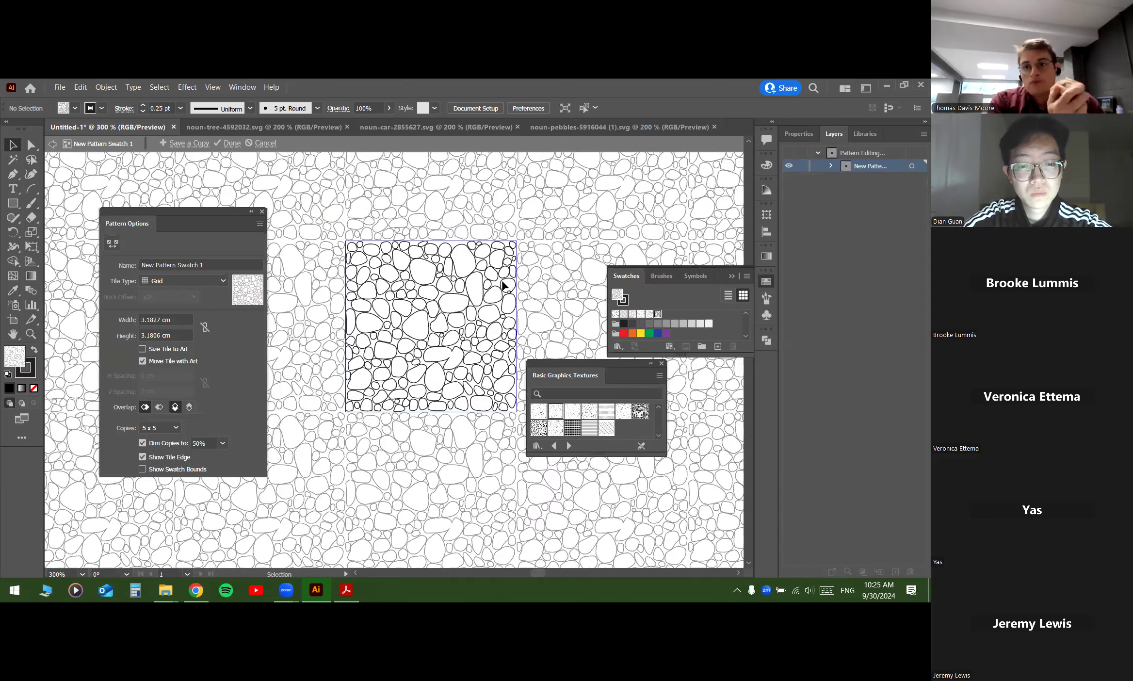
{"action": "scroll", "coordinate": [505, 287], "scroll_direction": "down", "scroll_amount": 1}
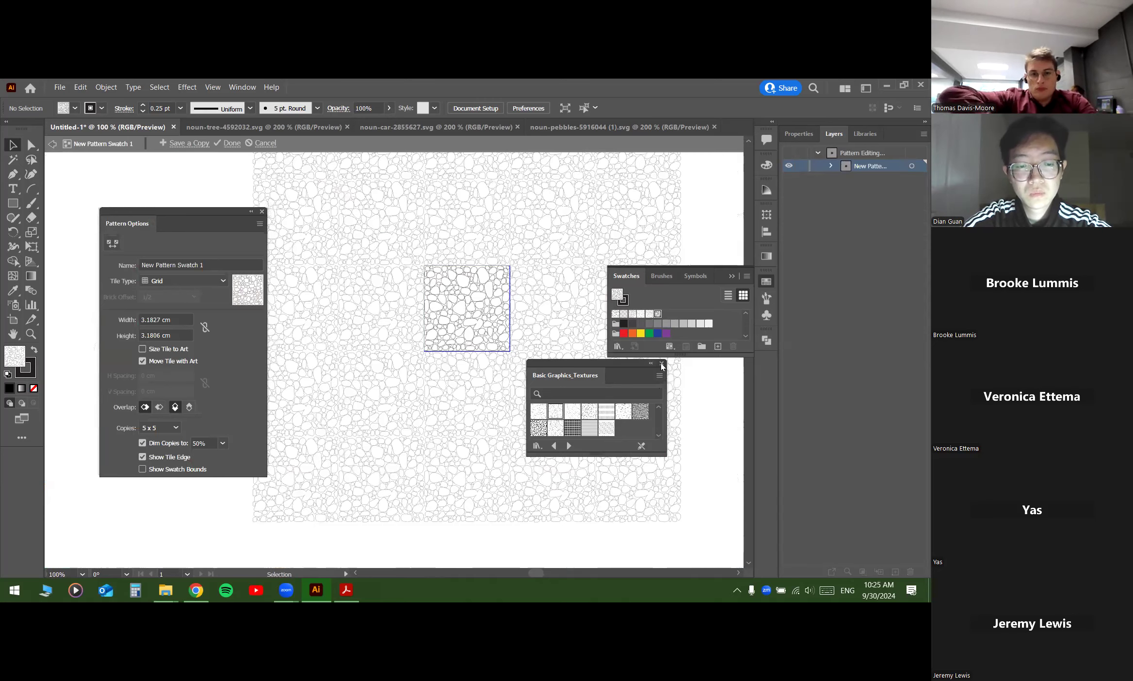
{"action": "left_click", "coordinate": [662, 363]}
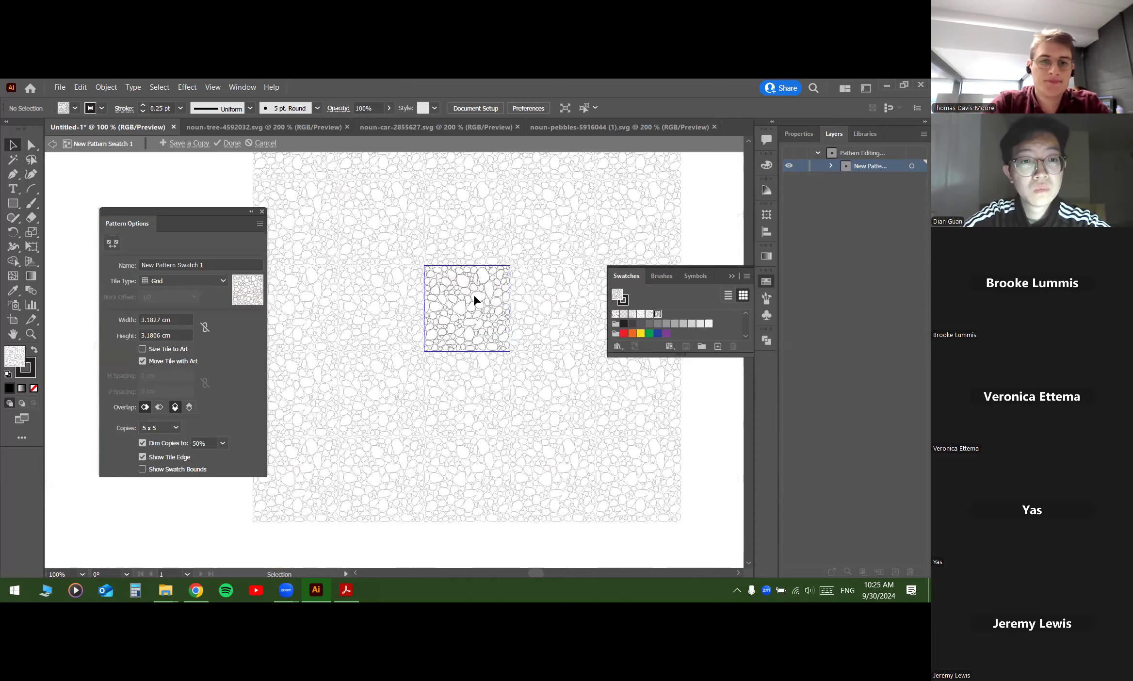
{"action": "scroll", "coordinate": [478, 288], "scroll_direction": "up", "scroll_amount": 5}
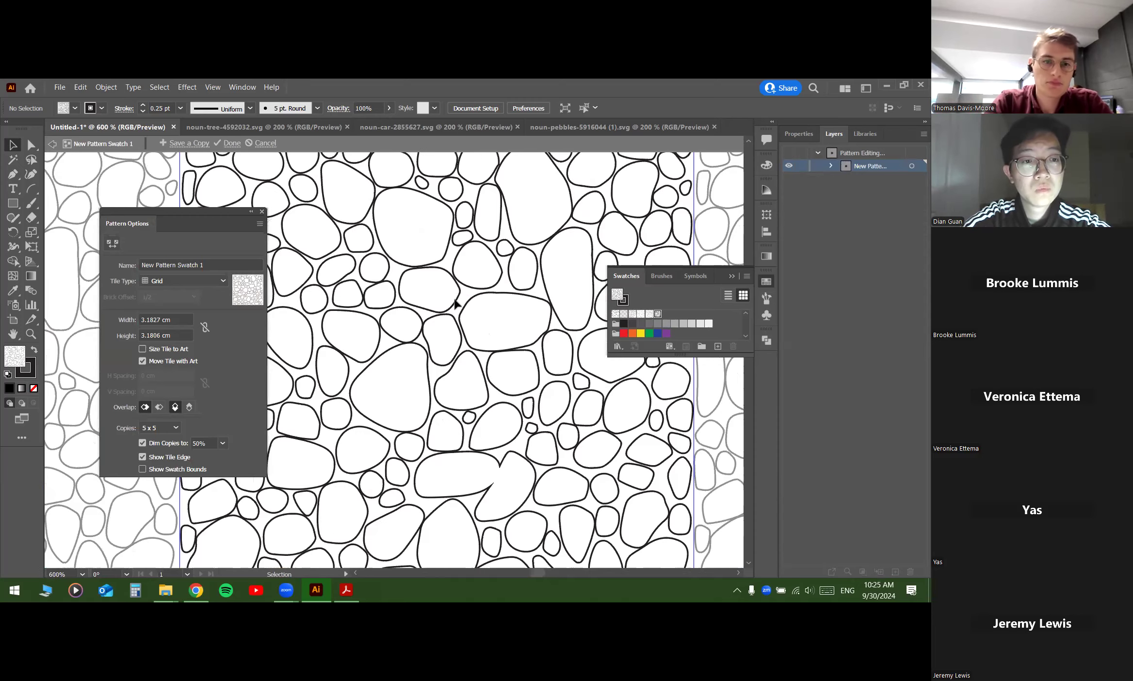
{"action": "scroll", "coordinate": [490, 238], "scroll_direction": "down", "scroll_amount": 3}
{"action": "scroll", "coordinate": [485, 231], "scroll_direction": "up", "scroll_amount": 1}
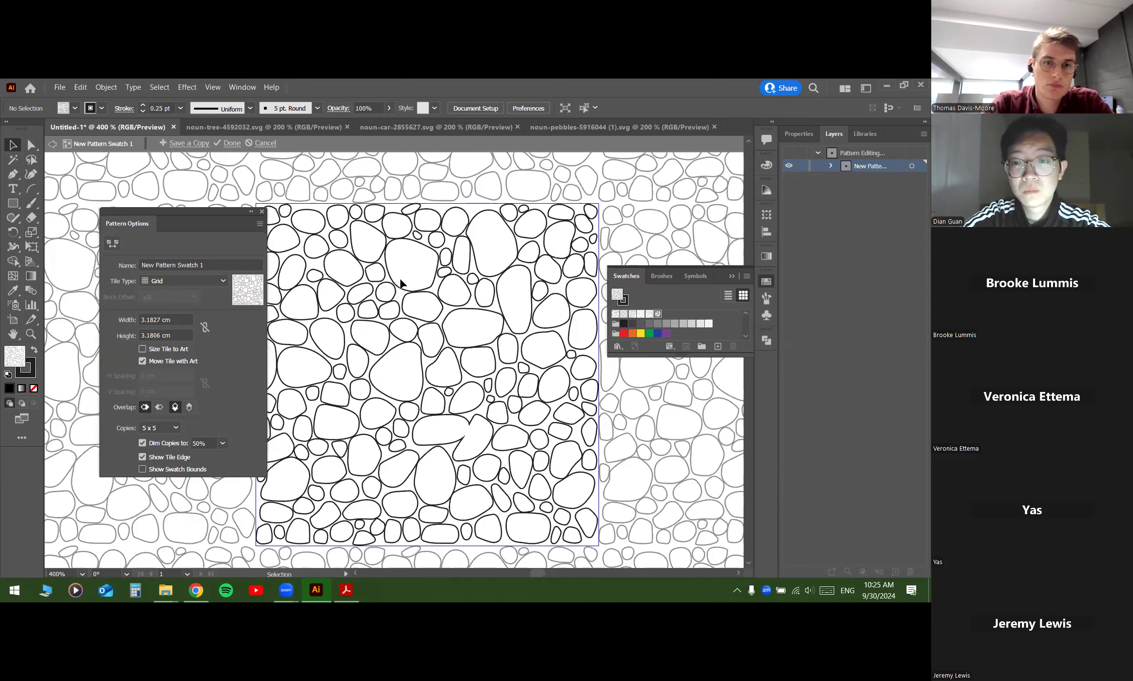
Step: Try deleting some pebbles near the upper middle of the pattern tile and enlarging others to fill the gaps, and undo these edits
{"action": "left_click", "coordinate": [404, 283]}
{"action": "key", "text": "Delete"}
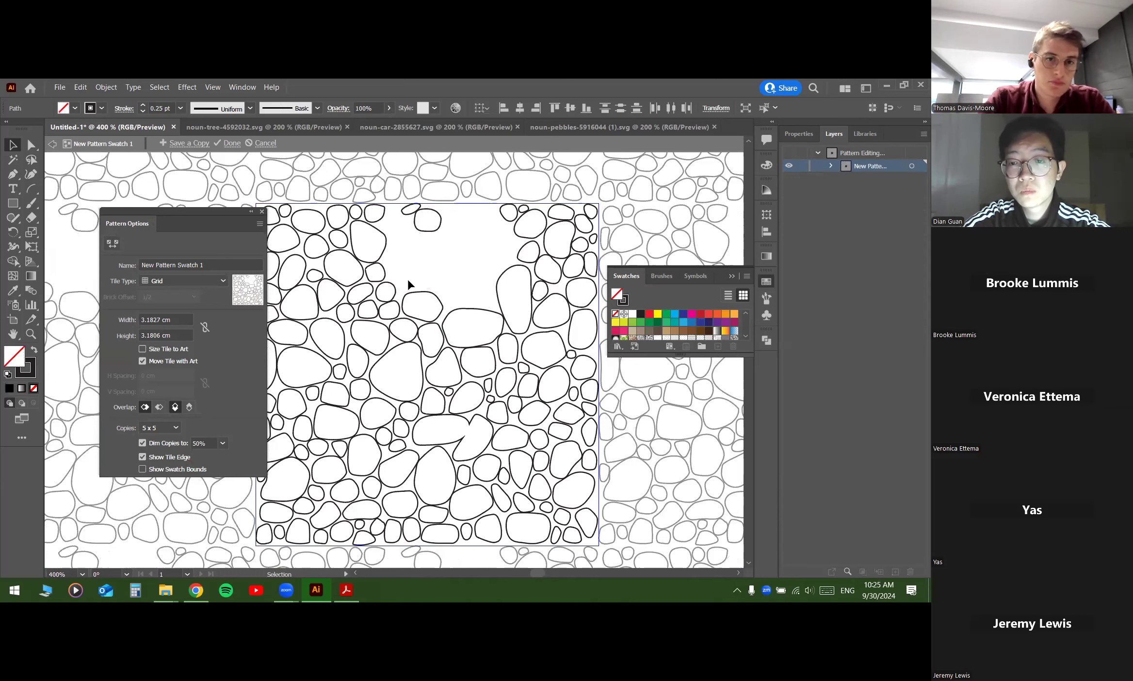
{"action": "scroll", "coordinate": [431, 271], "scroll_direction": "down", "scroll_amount": 1}
{"action": "left_click", "coordinate": [429, 357]}
{"action": "key", "text": "Delete"}
{"action": "left_click", "coordinate": [432, 296]}
{"action": "left_click_drag", "start_coordinate": [440, 284], "coordinate": [472, 250]}
{"action": "left_click", "coordinate": [428, 334]}
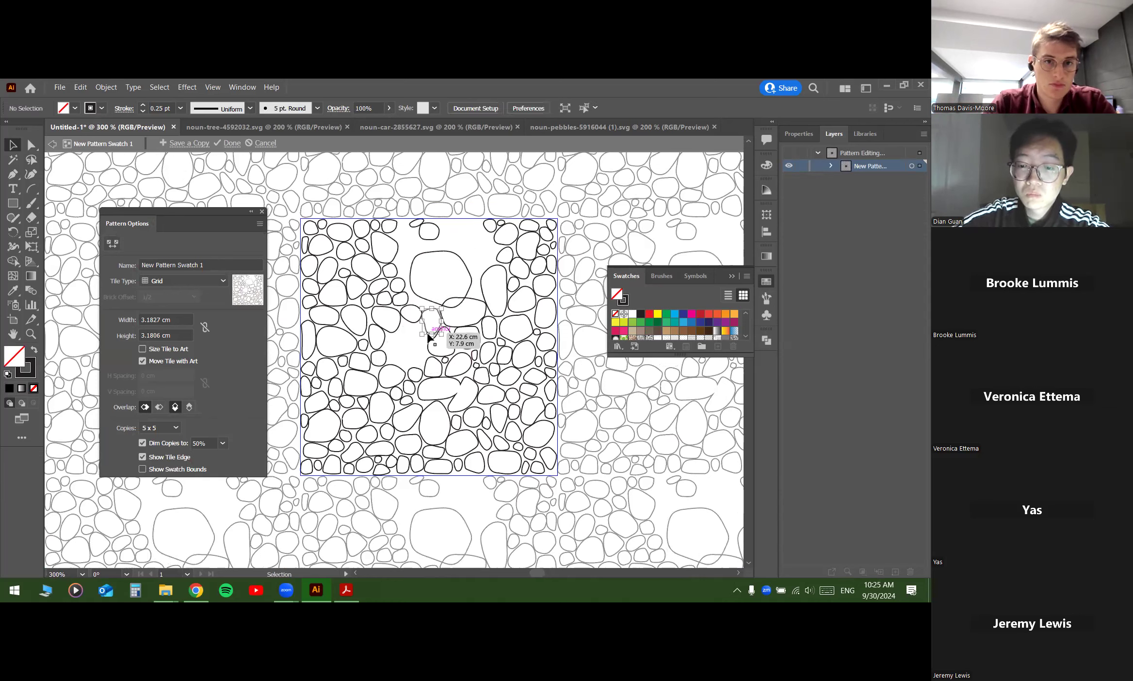
{"action": "left_click_drag", "start_coordinate": [423, 334], "coordinate": [398, 358]}
{"action": "left_click", "coordinate": [479, 261]}
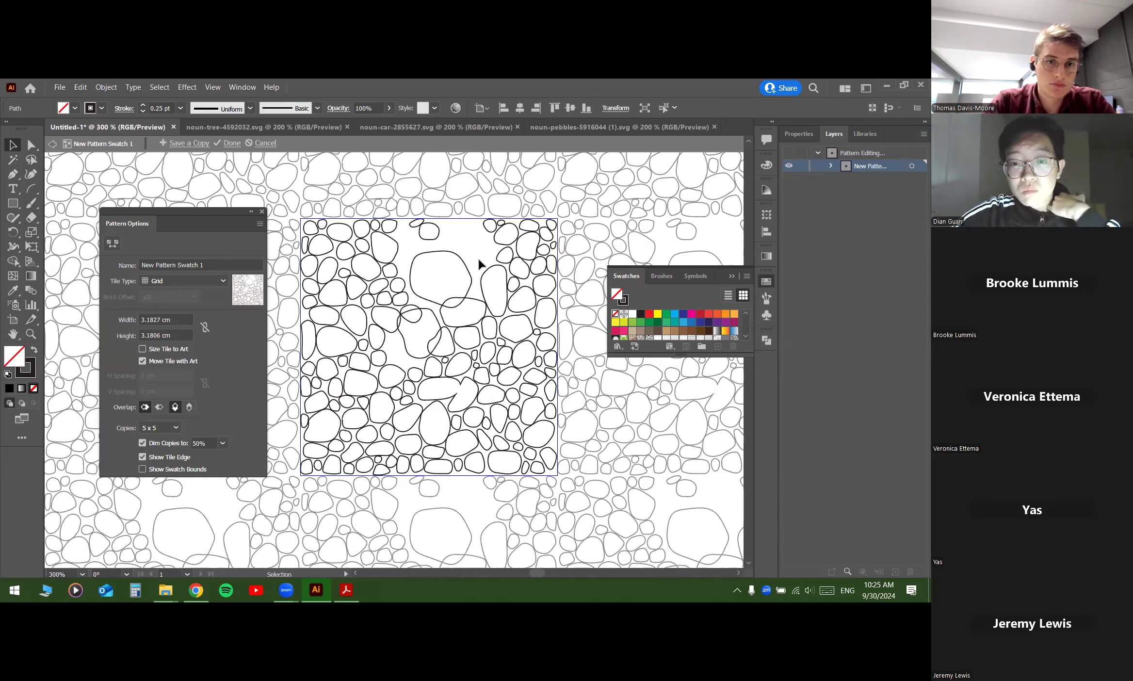
{"action": "key", "text": "ctrl+z"}
{"action": "key", "text": "ctrl+z"}
{"action": "key", "text": "ctrl+z"}
{"action": "key", "text": "ctrl+z"}
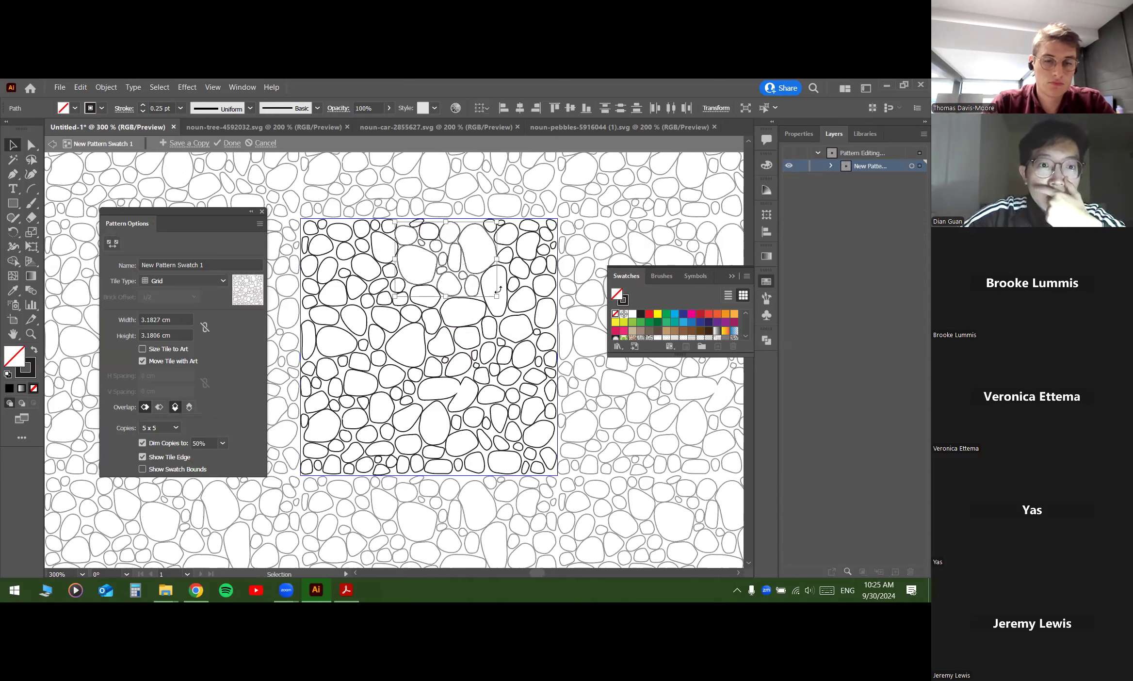
Step: Deselect the pebbles and finish editing the pattern swatch to return to the landscape plan
{"action": "left_click", "coordinate": [505, 301]}
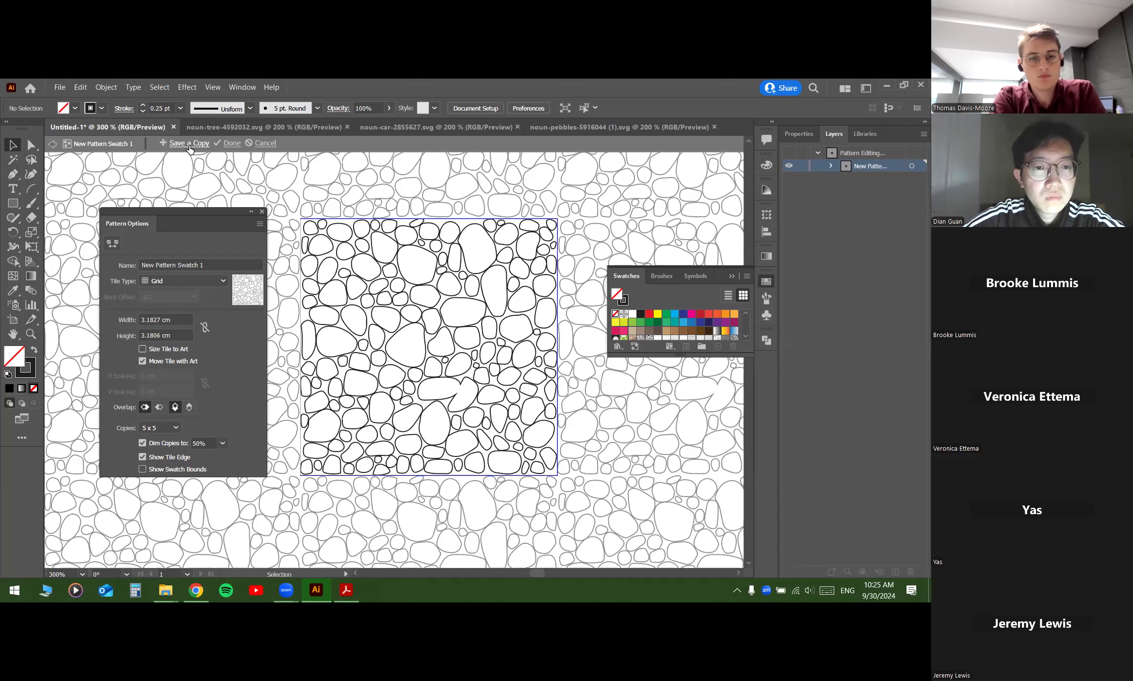
{"action": "left_click", "coordinate": [232, 143]}
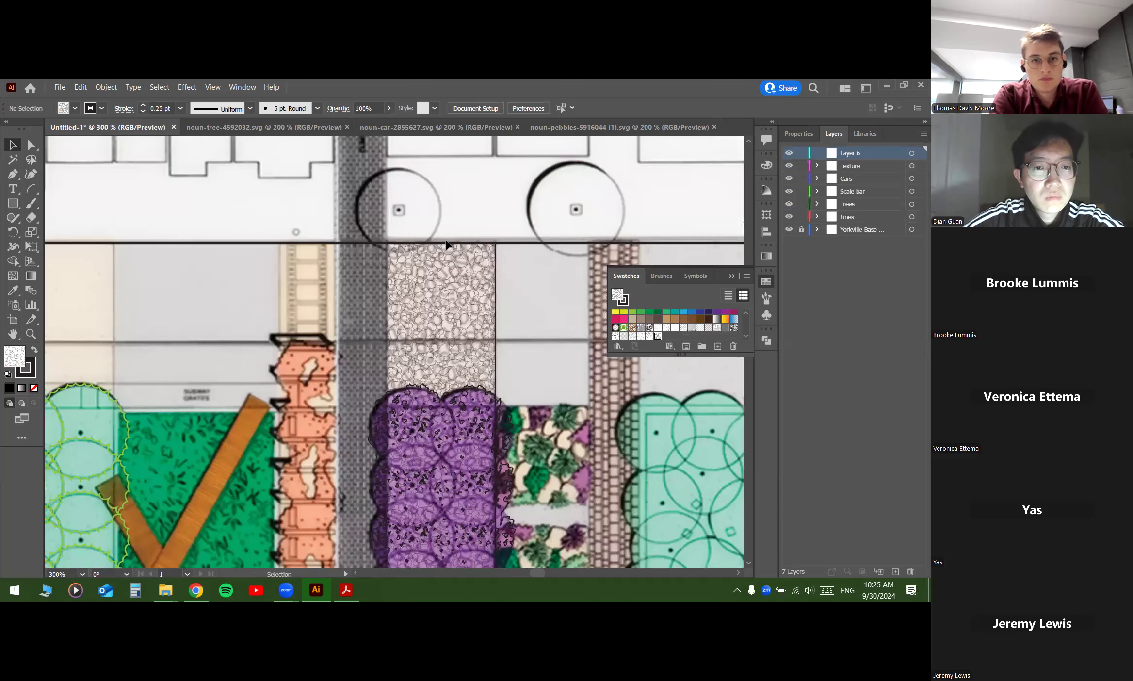
Step: Examine the pebble fill alongside the plan's other ground textures up to the pine grove, and collapse the Swatches panel
{"action": "left_click_drag", "start_coordinate": [532, 310], "coordinate": [489, 267]}
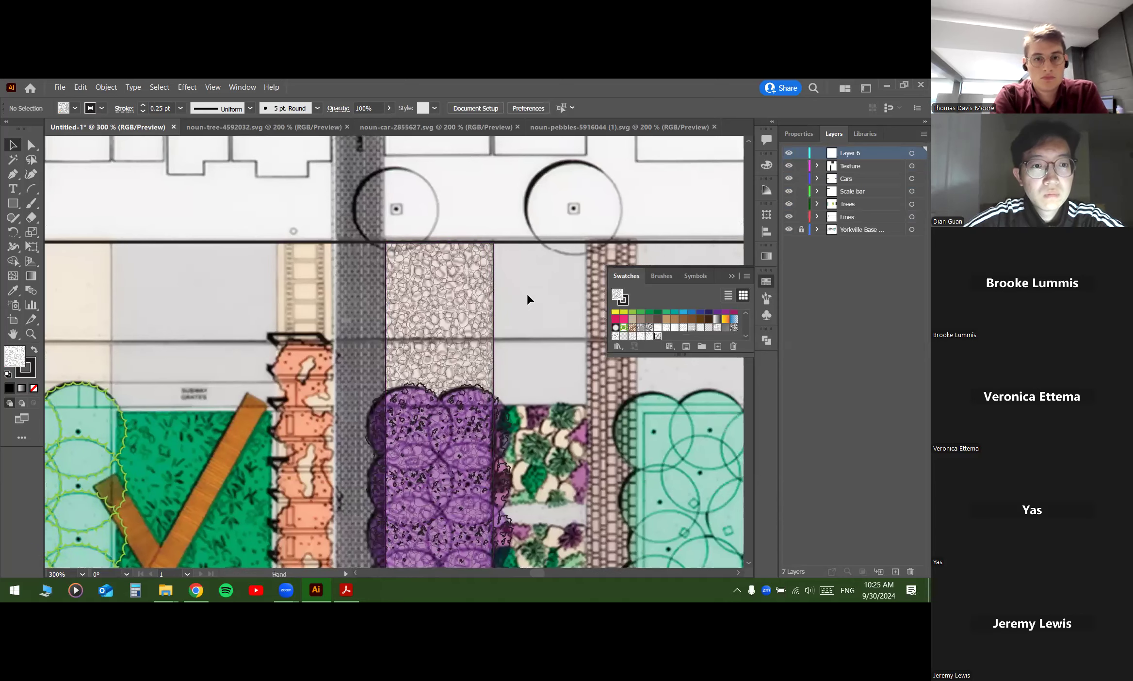
{"action": "scroll", "coordinate": [448, 244], "scroll_direction": "down", "scroll_amount": 4}
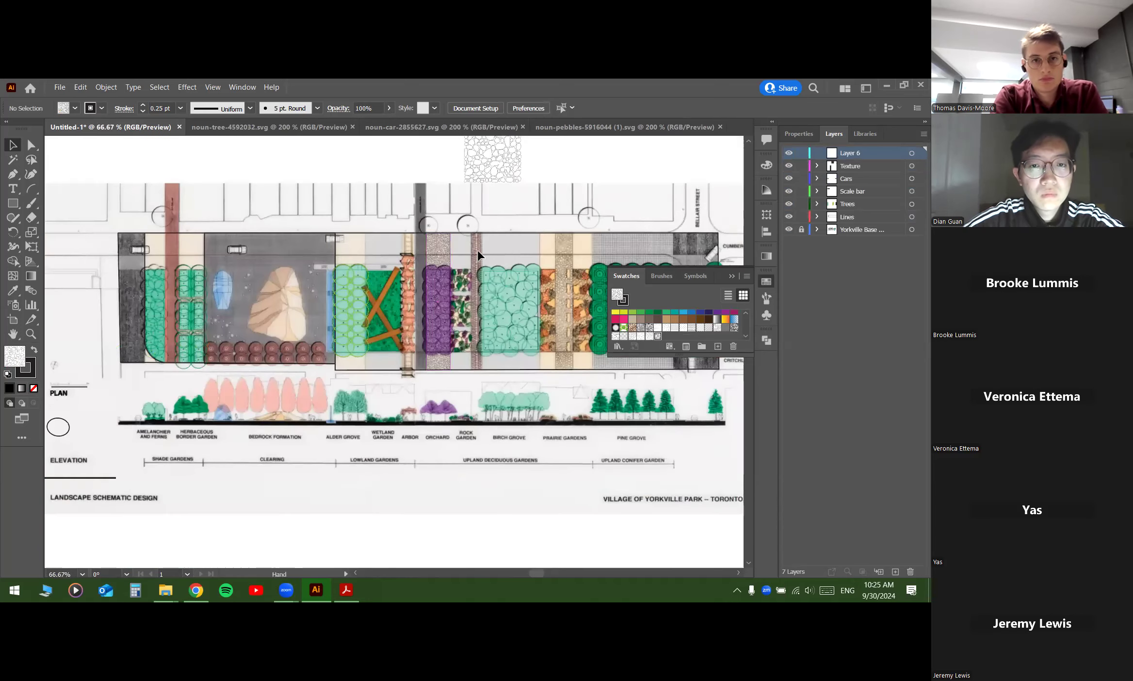
{"action": "scroll", "coordinate": [473, 247], "scroll_direction": "up", "scroll_amount": 3}
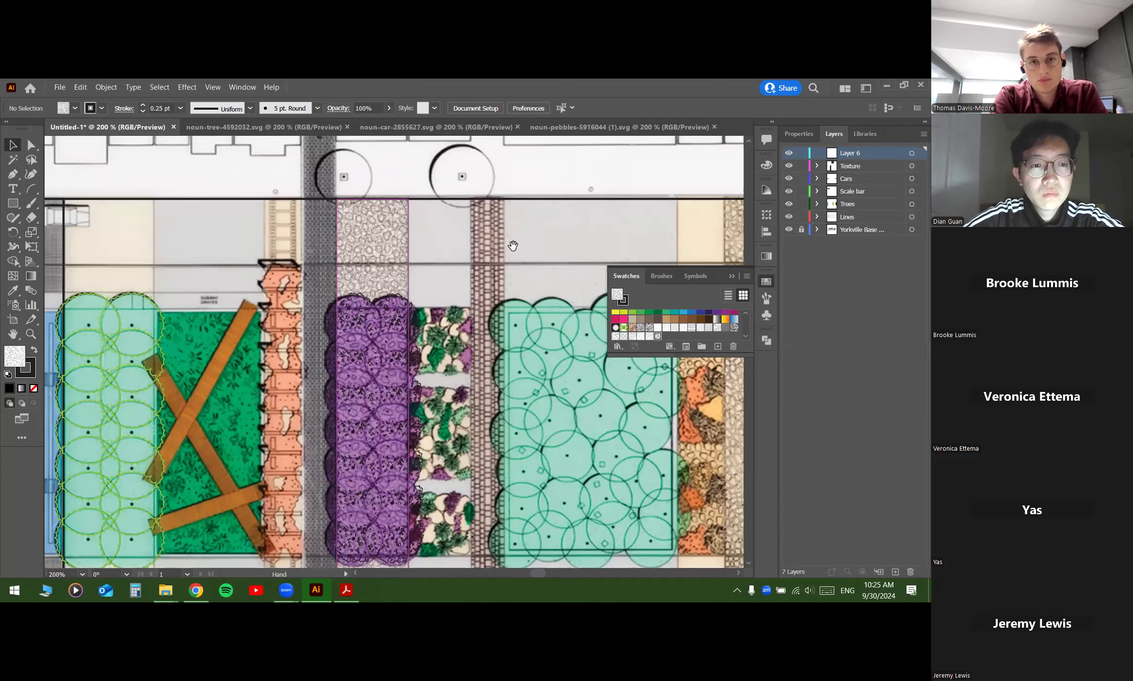
{"action": "scroll", "coordinate": [314, 218], "scroll_direction": "down", "scroll_amount": 1}
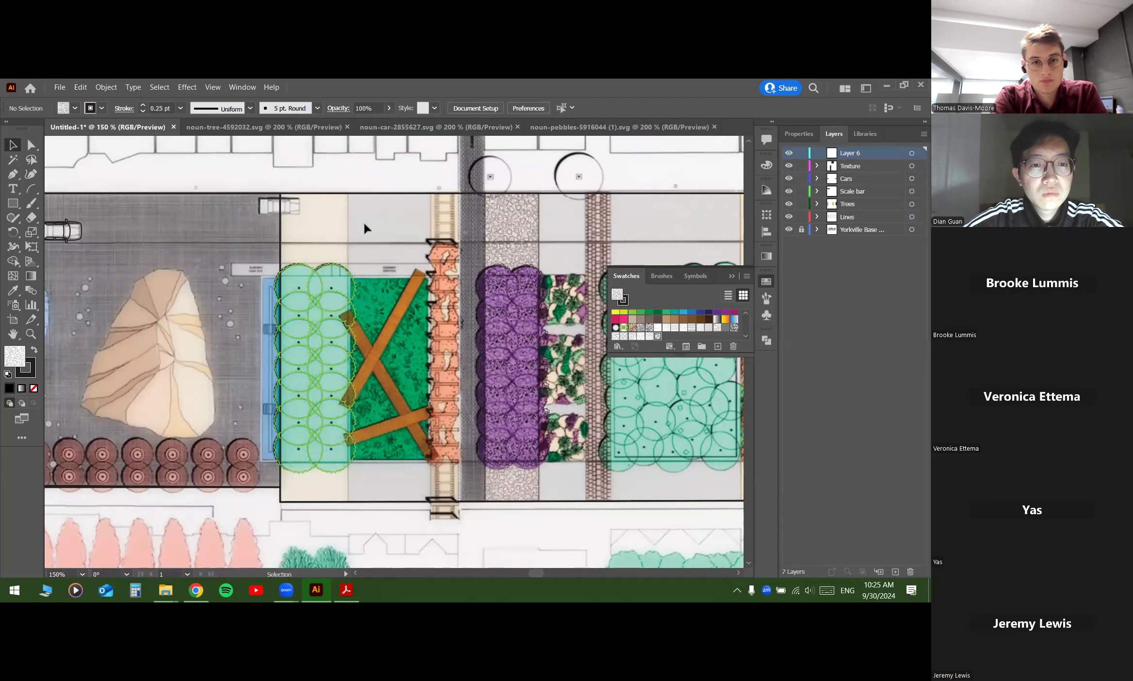
{"action": "scroll", "coordinate": [366, 229], "scroll_direction": "down", "scroll_amount": 1}
{"action": "left_click_drag", "start_coordinate": [593, 231], "coordinate": [469, 242]}
{"action": "left_click_drag", "start_coordinate": [355, 245], "coordinate": [405, 234]}
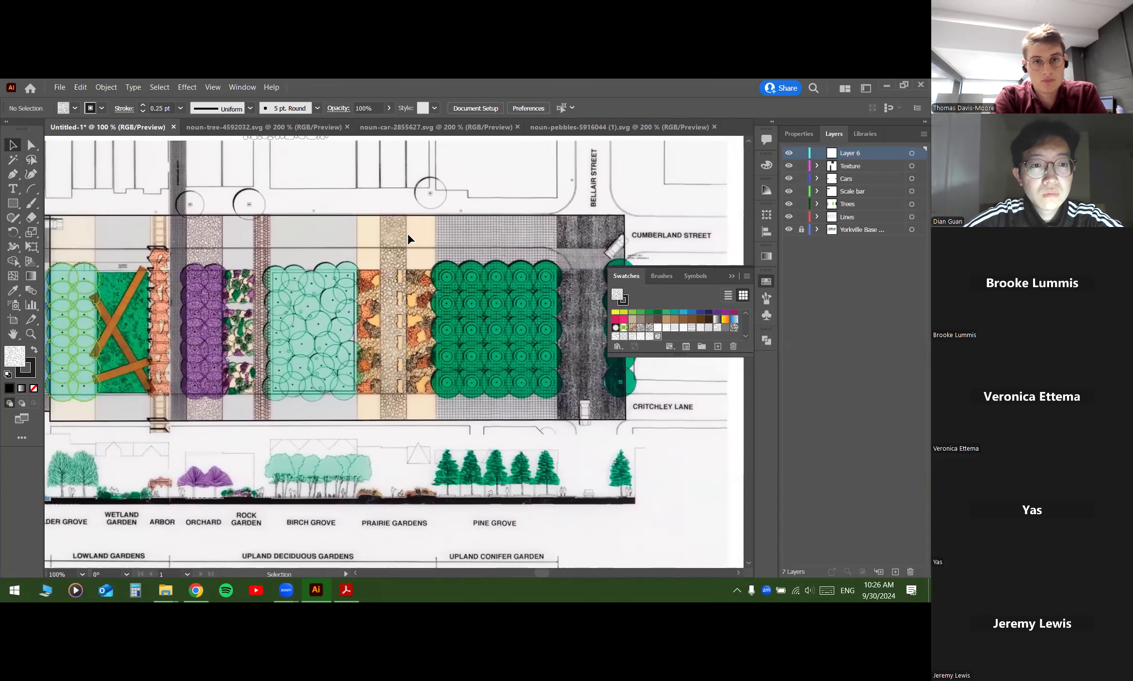
{"action": "left_click_drag", "start_coordinate": [491, 246], "coordinate": [461, 250]}
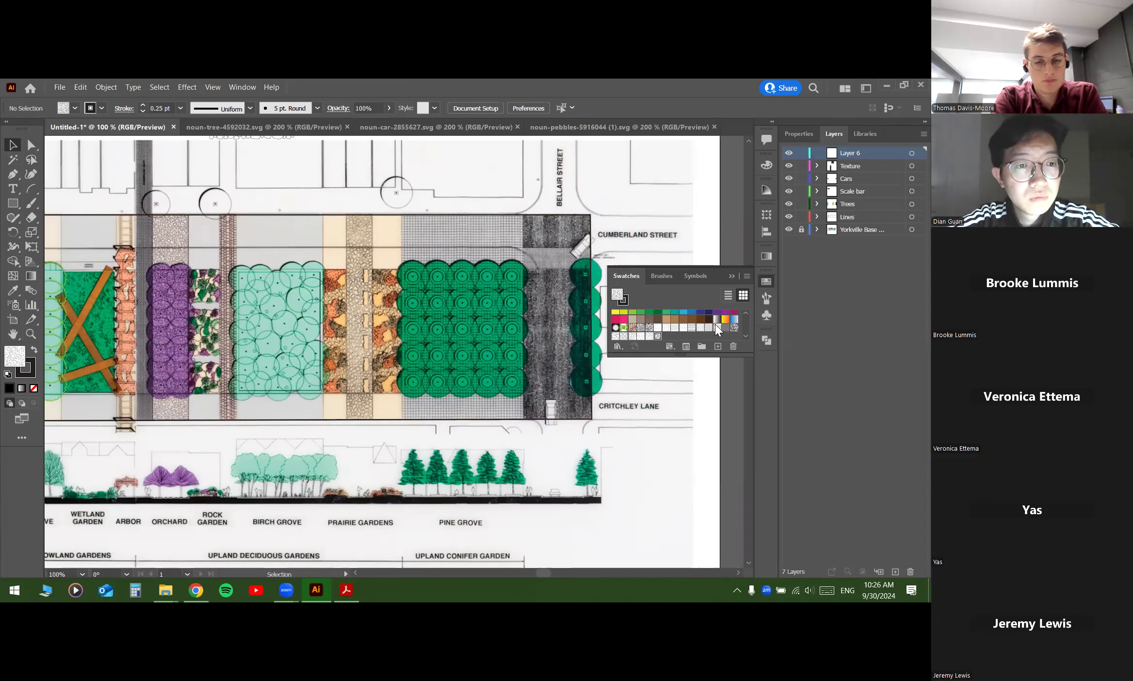
{"action": "left_click", "coordinate": [736, 276]}
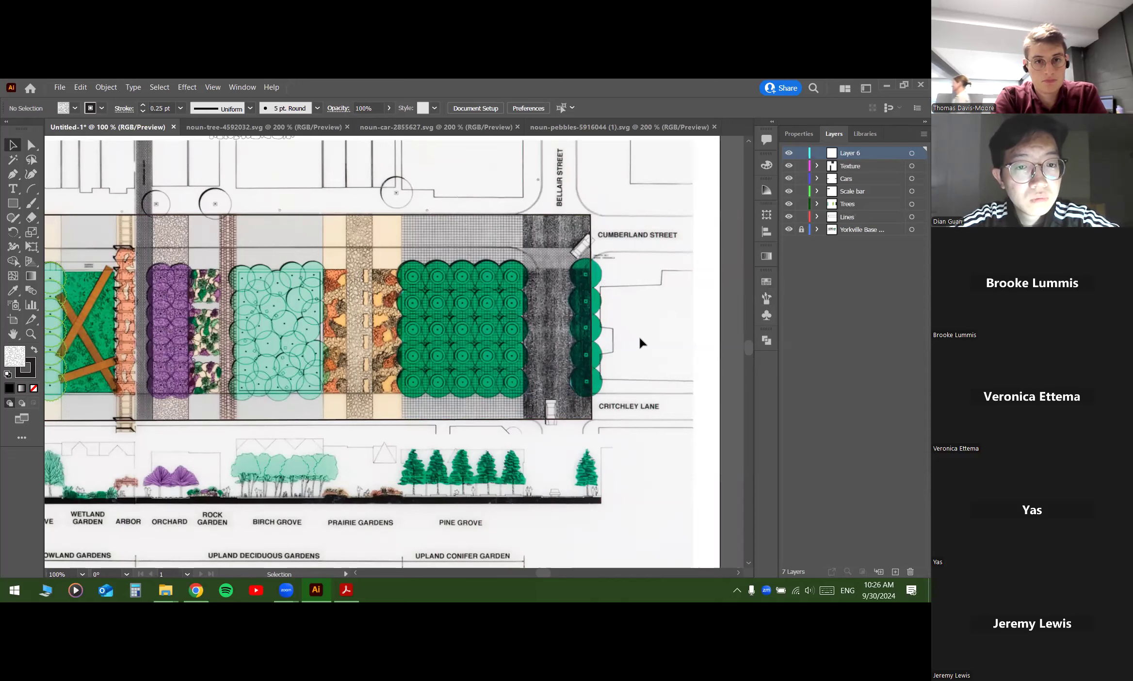
Step: Fill the uppermost tree circle in the herbaceous border garden's first column with a medium green
{"action": "left_click_drag", "start_coordinate": [314, 256], "coordinate": [463, 272]}
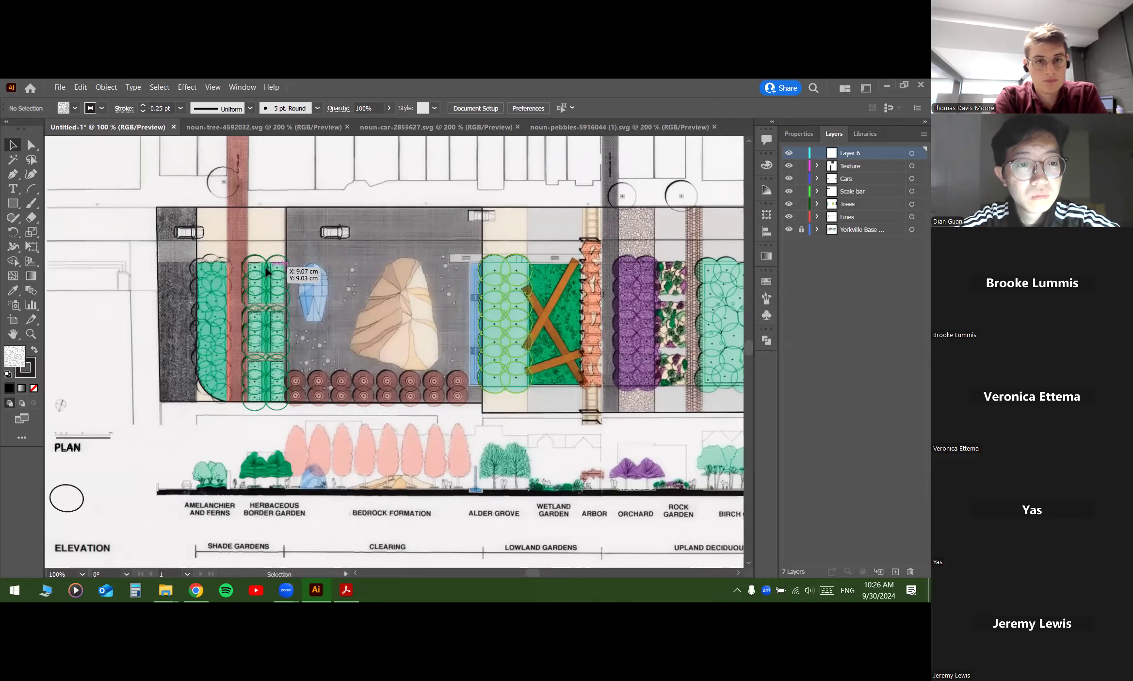
{"action": "scroll", "coordinate": [267, 272], "scroll_direction": "up", "scroll_amount": 4}
{"action": "left_click", "coordinate": [253, 226]}
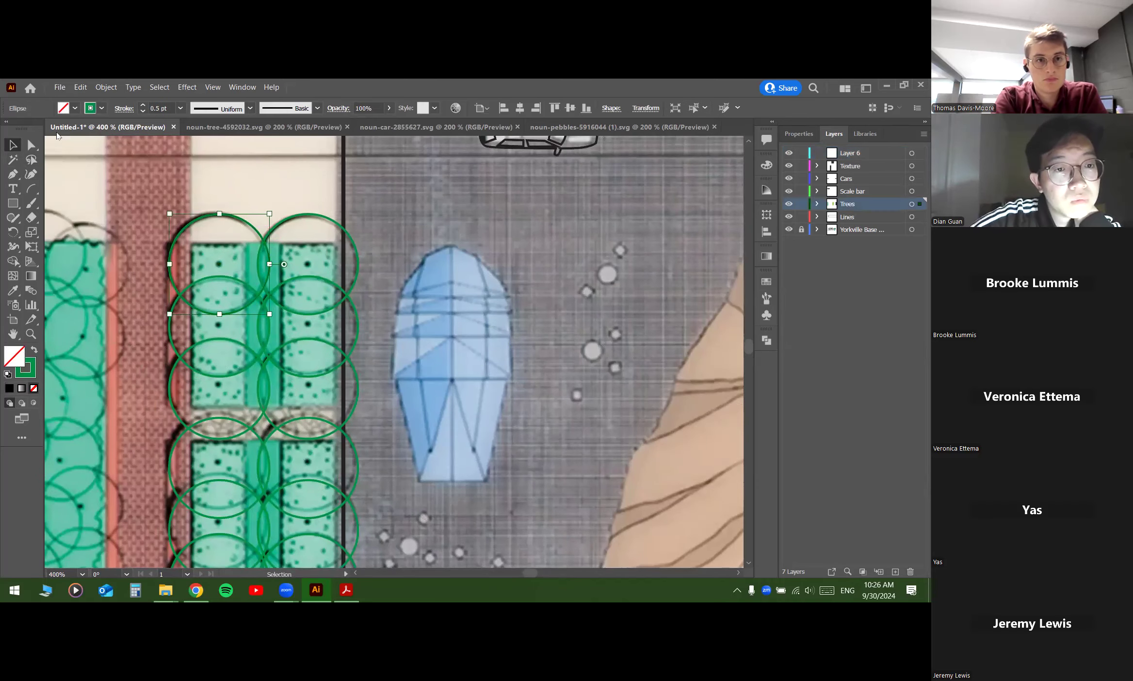
{"action": "left_click", "coordinate": [76, 109]}
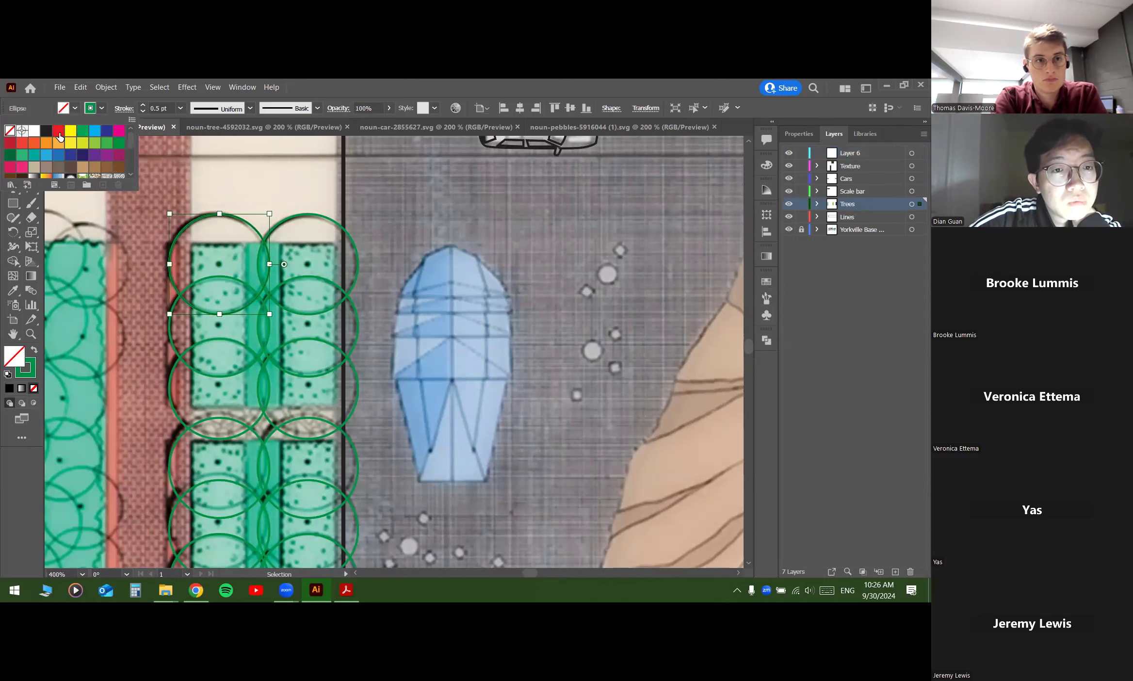
{"action": "left_click", "coordinate": [24, 162]}
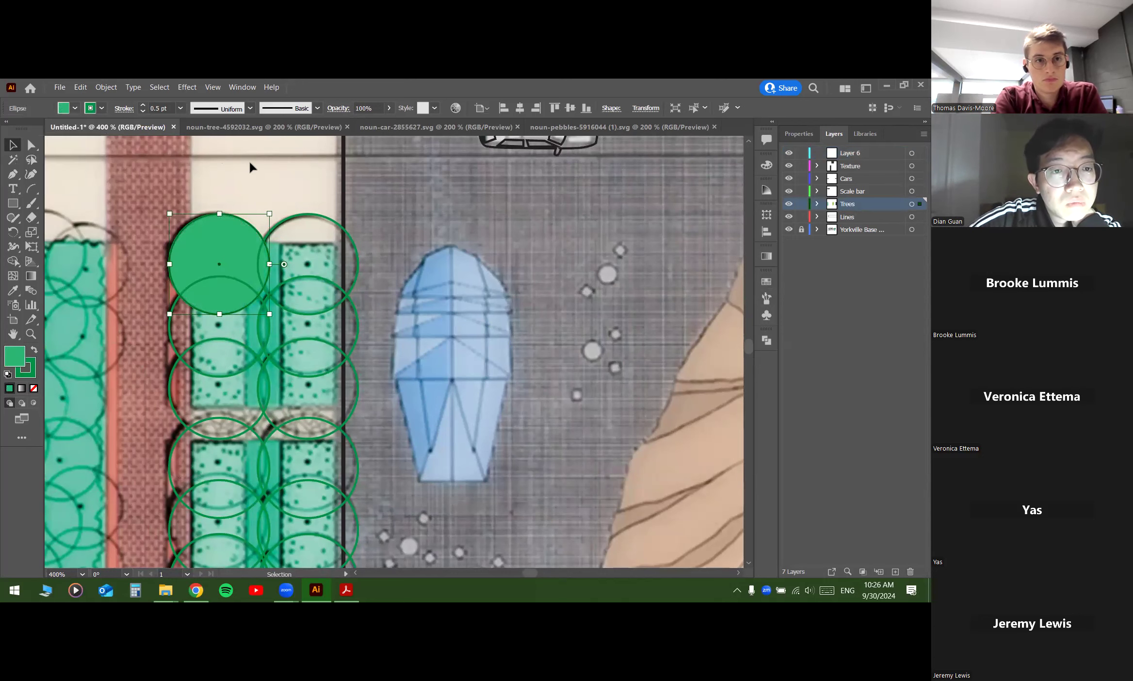
{"action": "left_click_drag", "start_coordinate": [346, 193], "coordinate": [455, 193]}
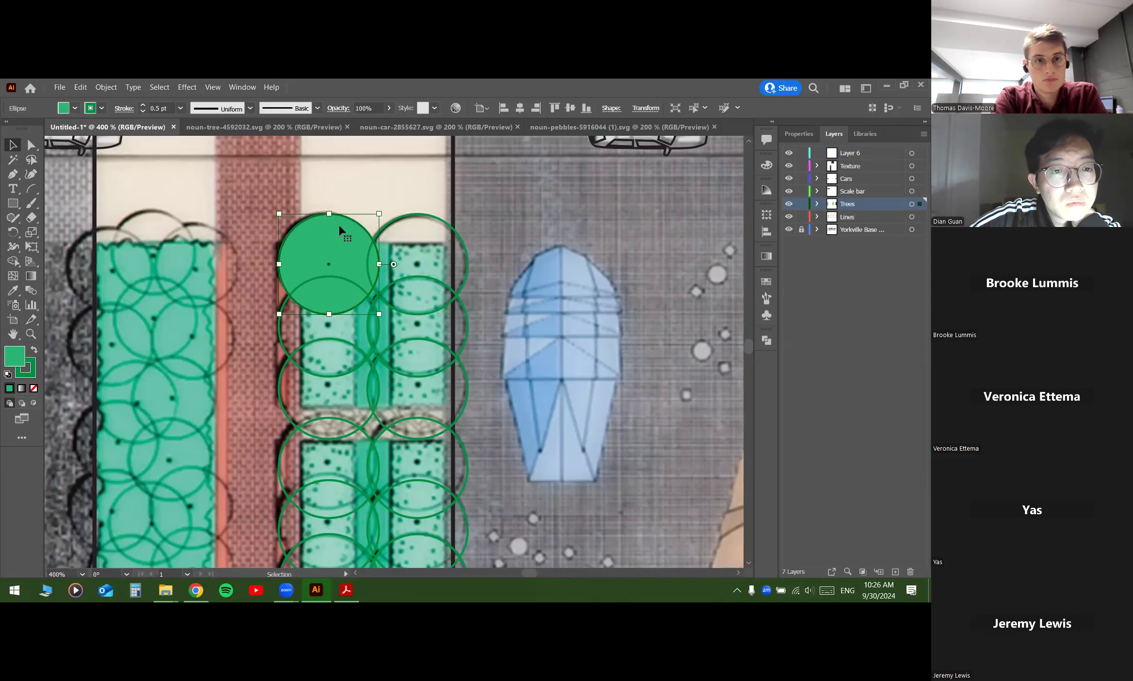
{"action": "left_click", "coordinate": [351, 182]}
{"action": "left_click", "coordinate": [335, 249]}
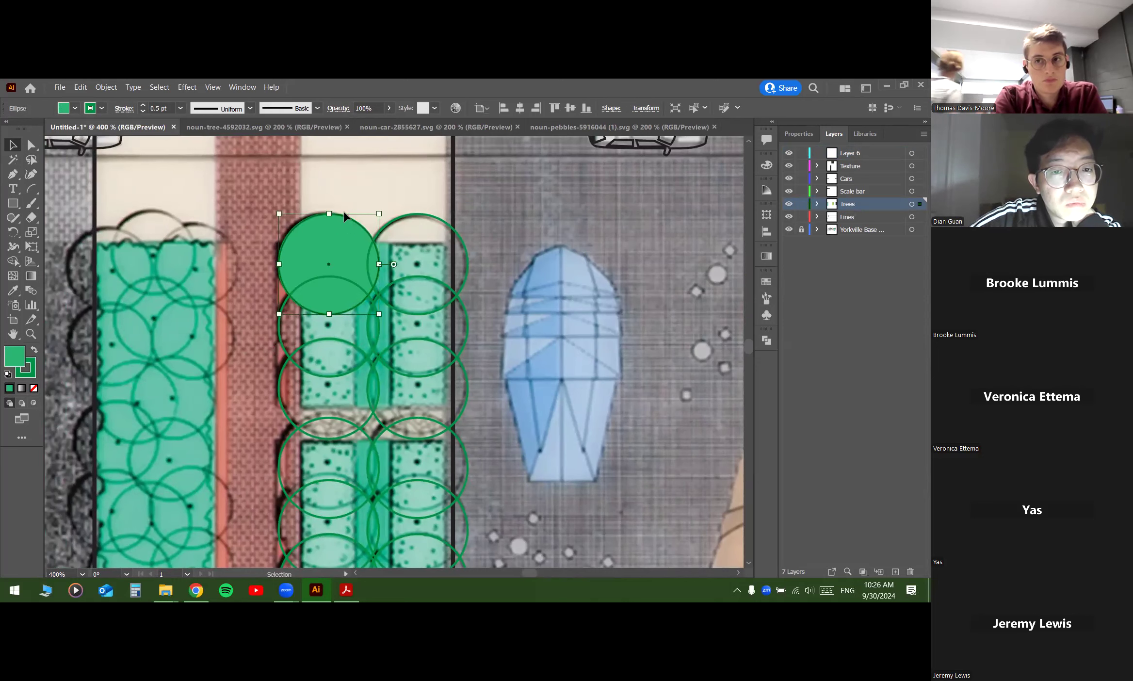
Step: Lower the green-filled tree circle's opacity to 49% and deselect it
{"action": "left_click", "coordinate": [388, 109]}
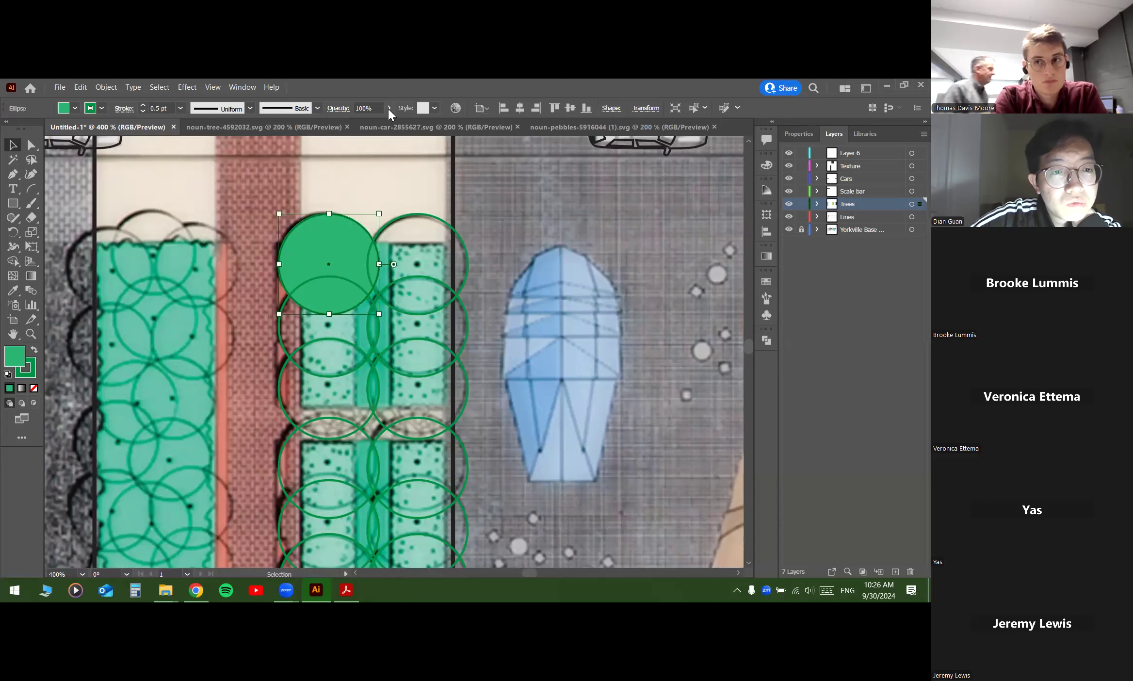
{"action": "left_click_drag", "start_coordinate": [385, 123], "coordinate": [362, 123]}
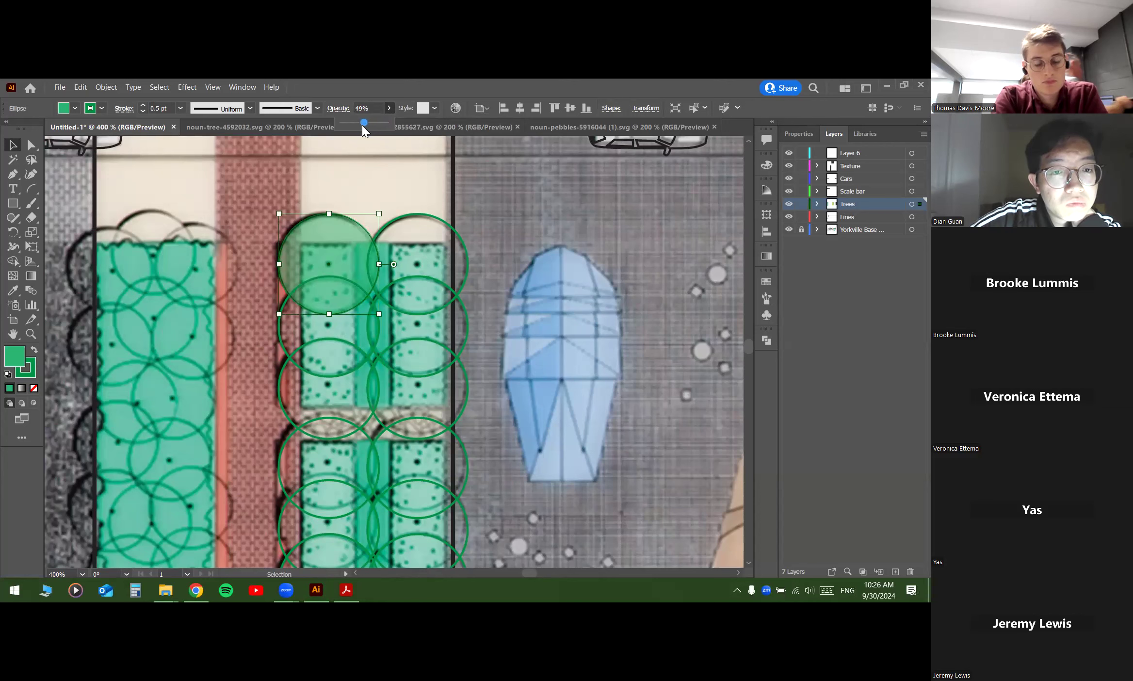
{"action": "left_click", "coordinate": [370, 155]}
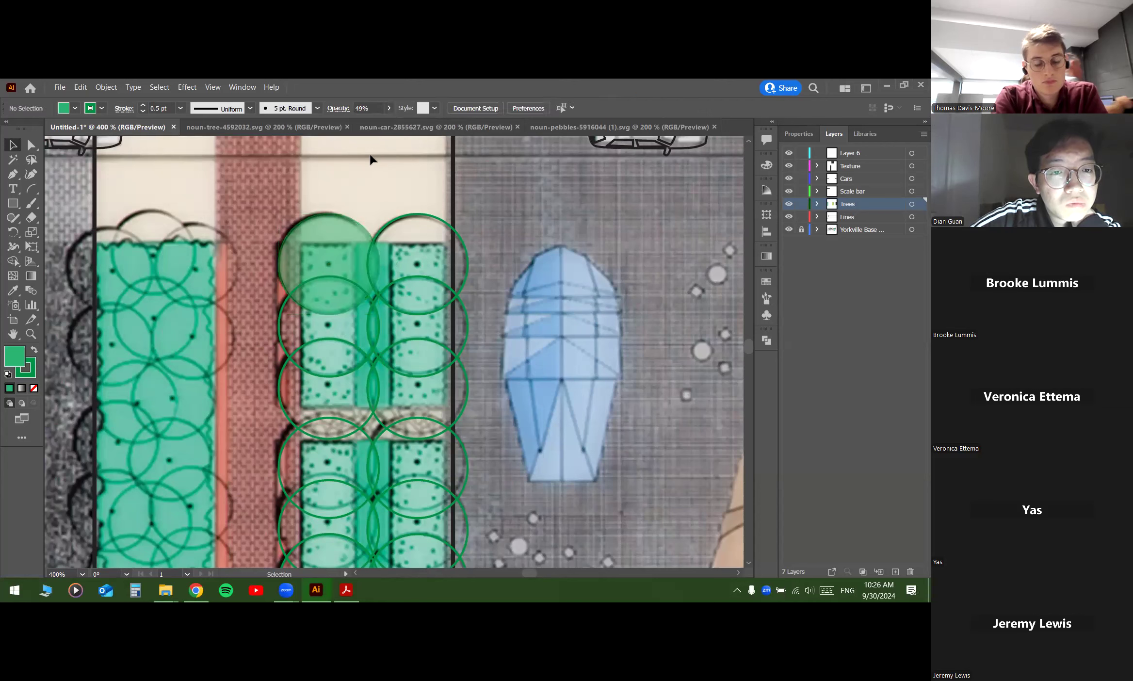
Step: Try a 66% opacity on the whole Trees layer, restore it to 100%, and deselect the artwork
{"action": "left_click", "coordinate": [912, 204]}
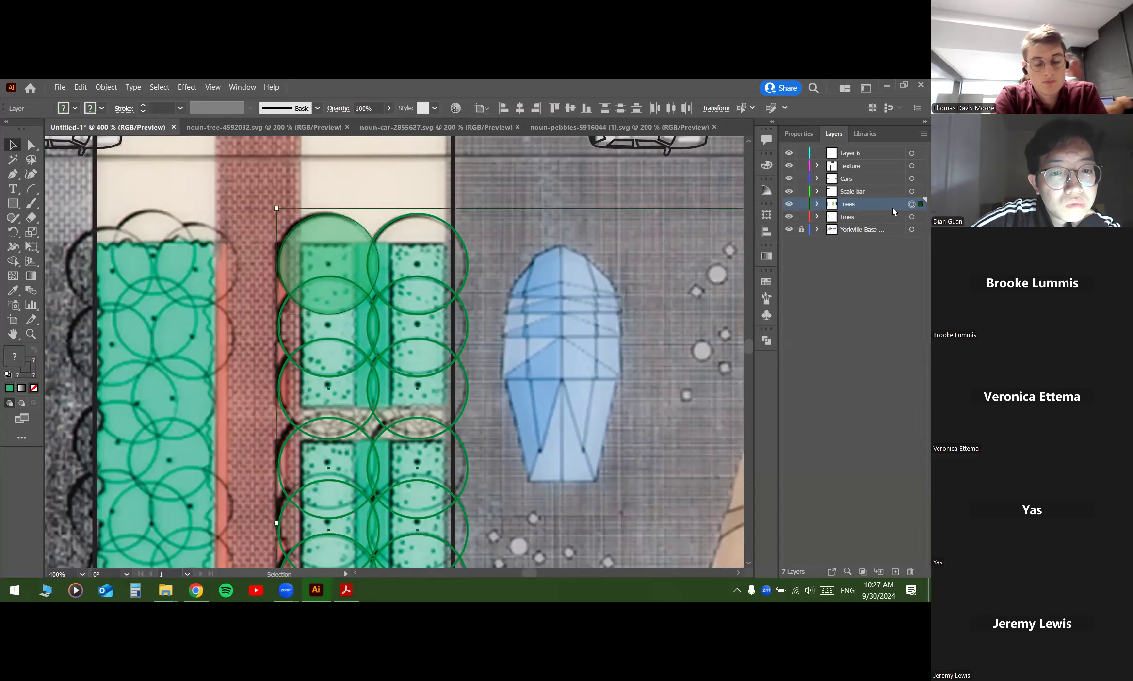
{"action": "left_click", "coordinate": [817, 203]}
{"action": "scroll", "coordinate": [867, 220], "scroll_direction": "down", "scroll_amount": 2}
{"action": "scroll", "coordinate": [864, 221], "scroll_direction": "up", "scroll_amount": 2}
{"action": "left_click", "coordinate": [817, 204]}
{"action": "scroll", "coordinate": [488, 178], "scroll_direction": "down", "scroll_amount": 1}
{"action": "scroll", "coordinate": [401, 164], "scroll_direction": "up", "scroll_amount": 1}
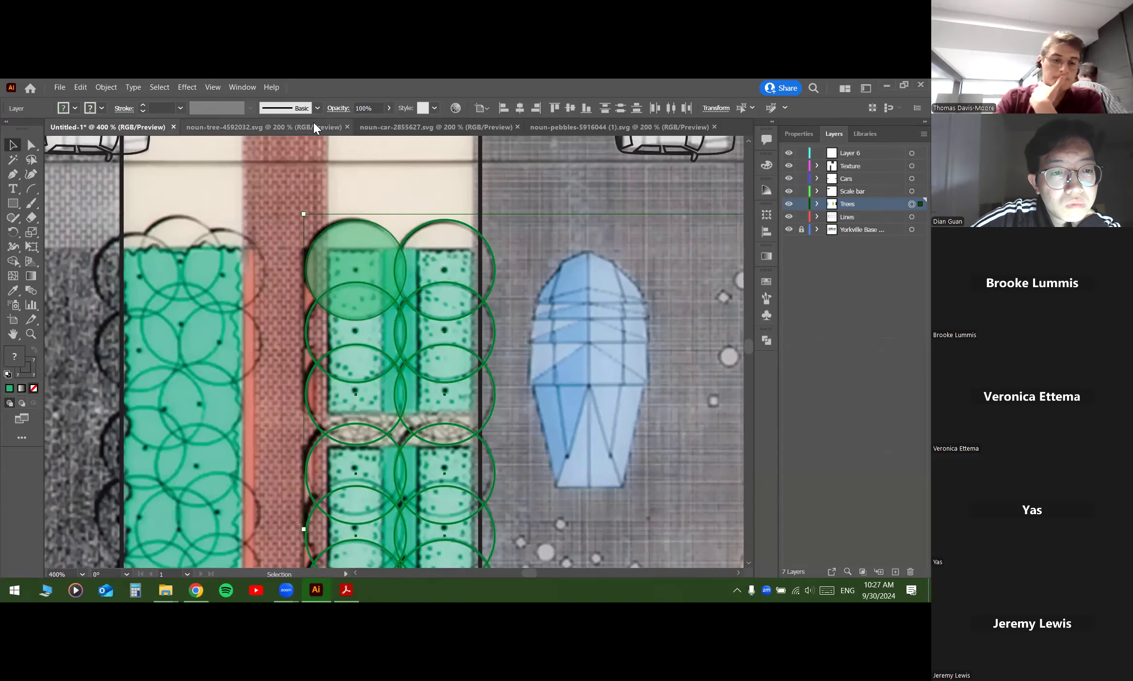
{"action": "left_click", "coordinate": [389, 107]}
{"action": "mouse_move", "coordinate": [388, 124]}
{"action": "left_mouse_down"}
{"action": "mouse_move", "coordinate": [366, 124]}
{"action": "mouse_move", "coordinate": [376, 124]}
{"action": "left_mouse_up"}
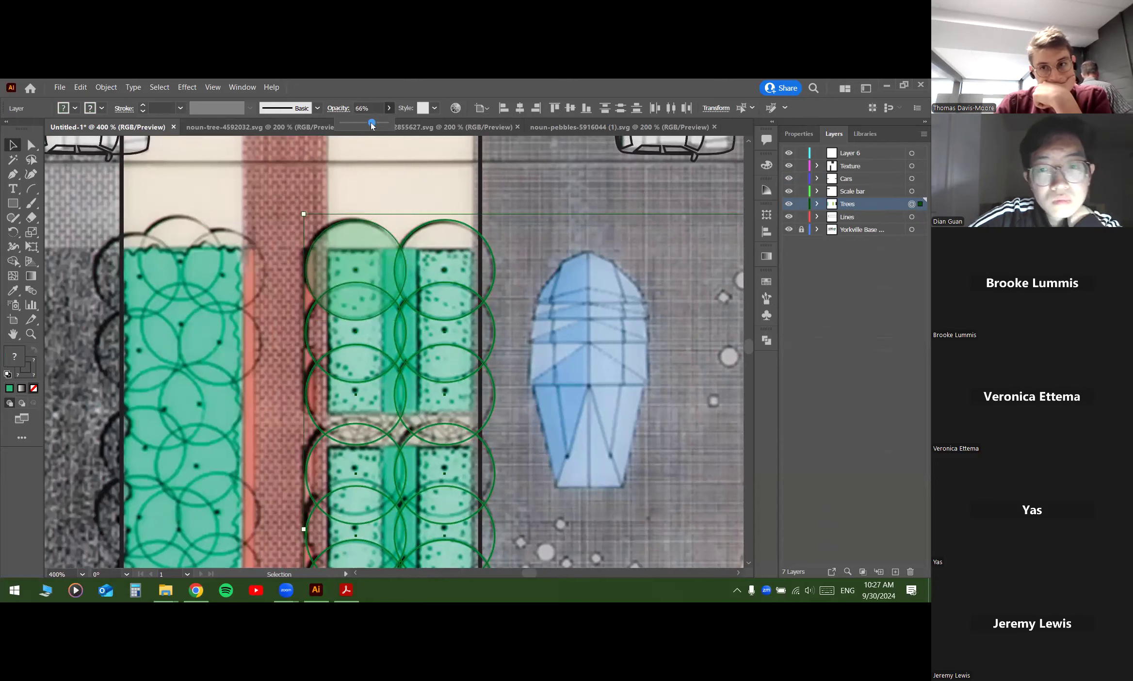
{"action": "left_click_drag", "start_coordinate": [377, 124], "coordinate": [391, 128]}
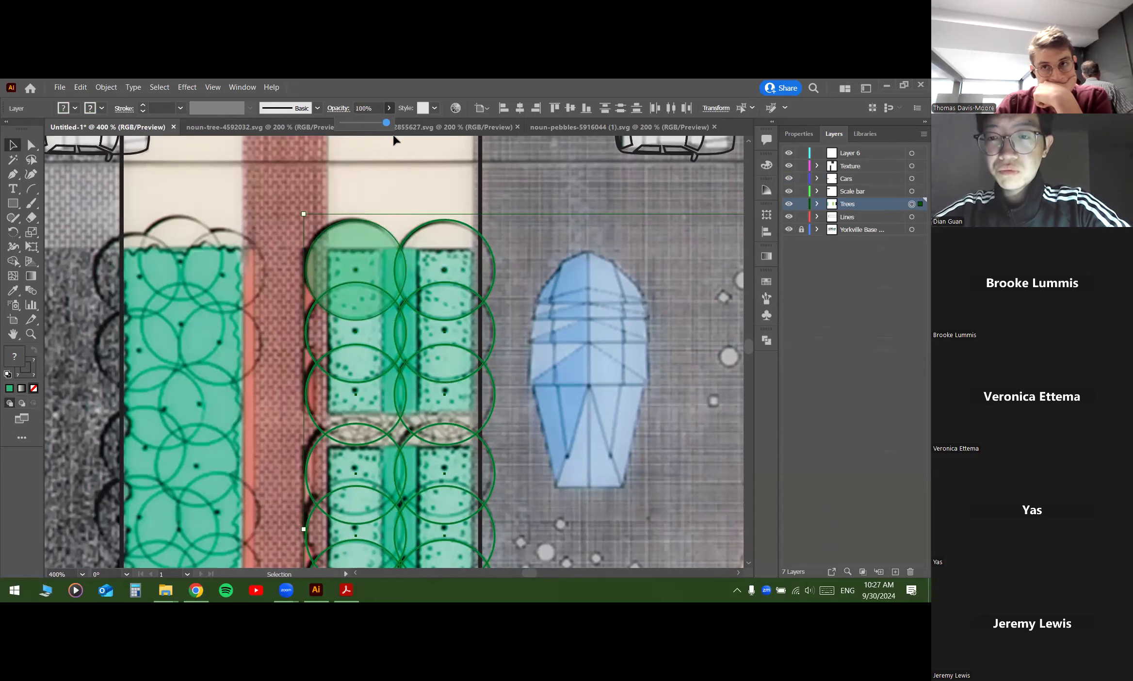
{"action": "left_click", "coordinate": [321, 180]}
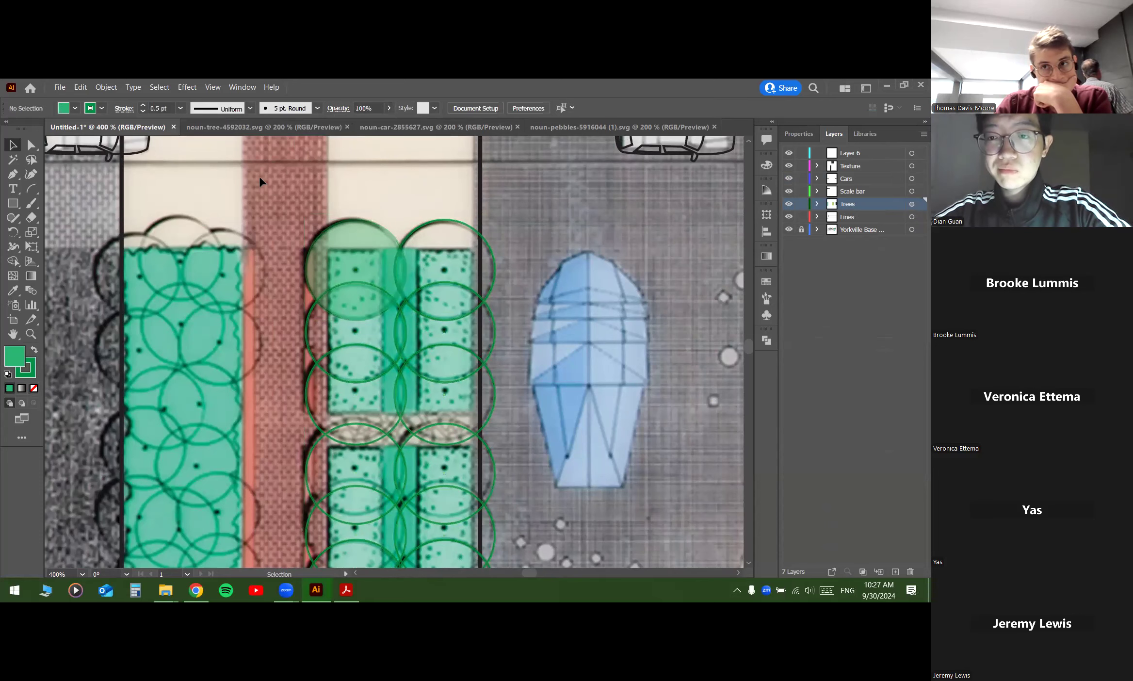
Step: Examine the tree symbols and ground textures across the whole plan, from the herbaceous border garden to the pine grove and back
{"action": "key", "text": "ctrl+minus"}
{"action": "key", "text": "ctrl+minus"}
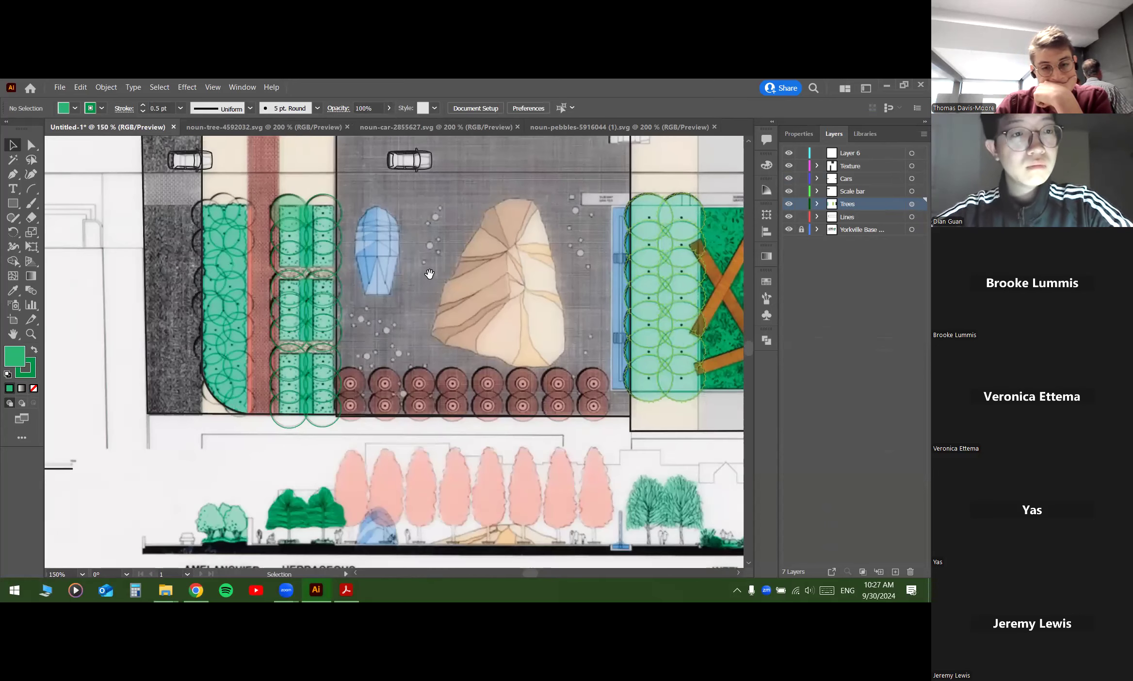
{"action": "scroll", "coordinate": [343, 252], "scroll_direction": "right", "scroll_amount": 3}
{"action": "scroll", "coordinate": [330, 277], "scroll_direction": "right", "scroll_amount": 5}
{"action": "scroll", "coordinate": [330, 277], "scroll_direction": "down", "scroll_amount": 2}
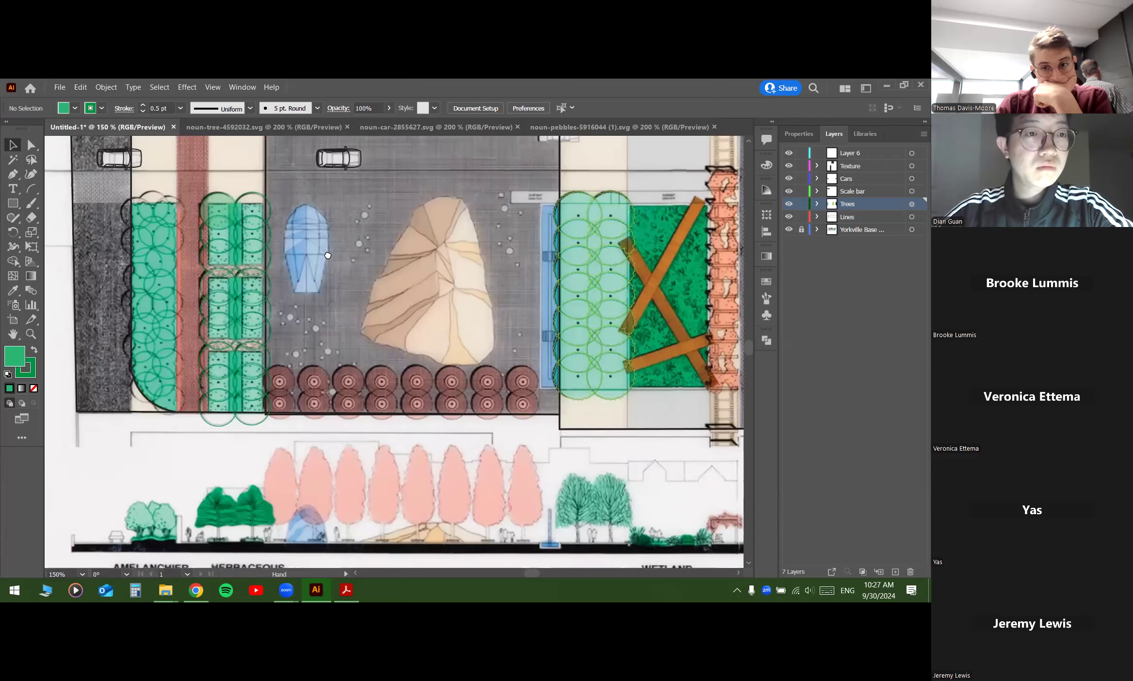
{"action": "scroll", "coordinate": [316, 297], "scroll_direction": "right", "scroll_amount": 15}
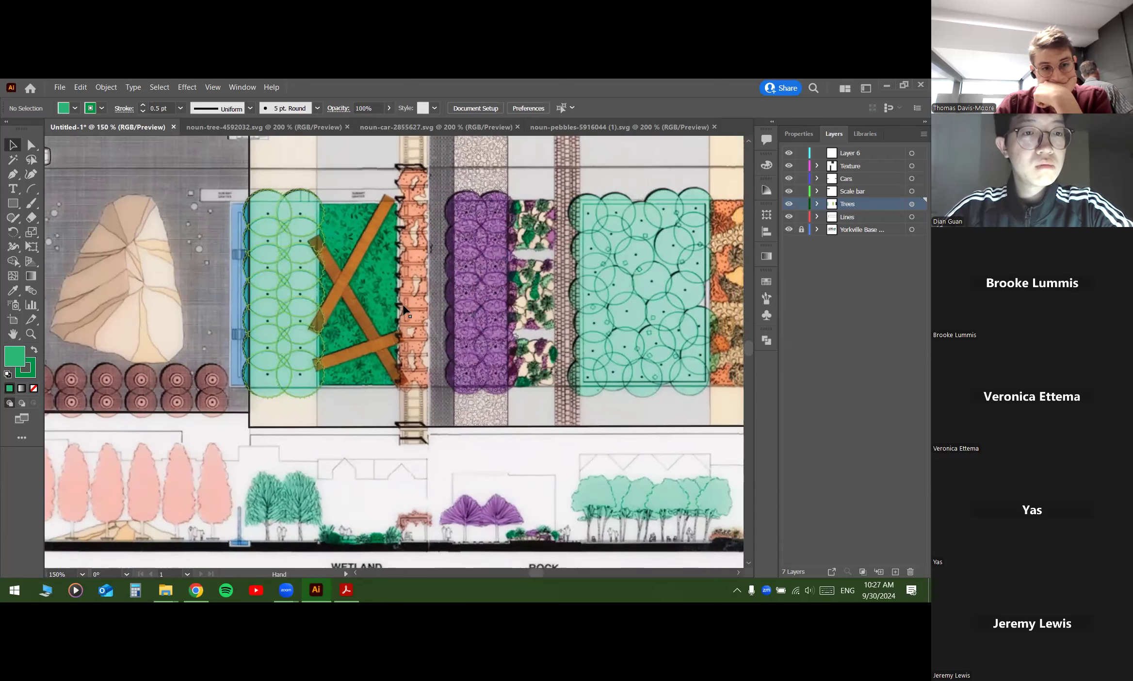
{"action": "scroll", "coordinate": [172, 301], "scroll_direction": "right", "scroll_amount": 8}
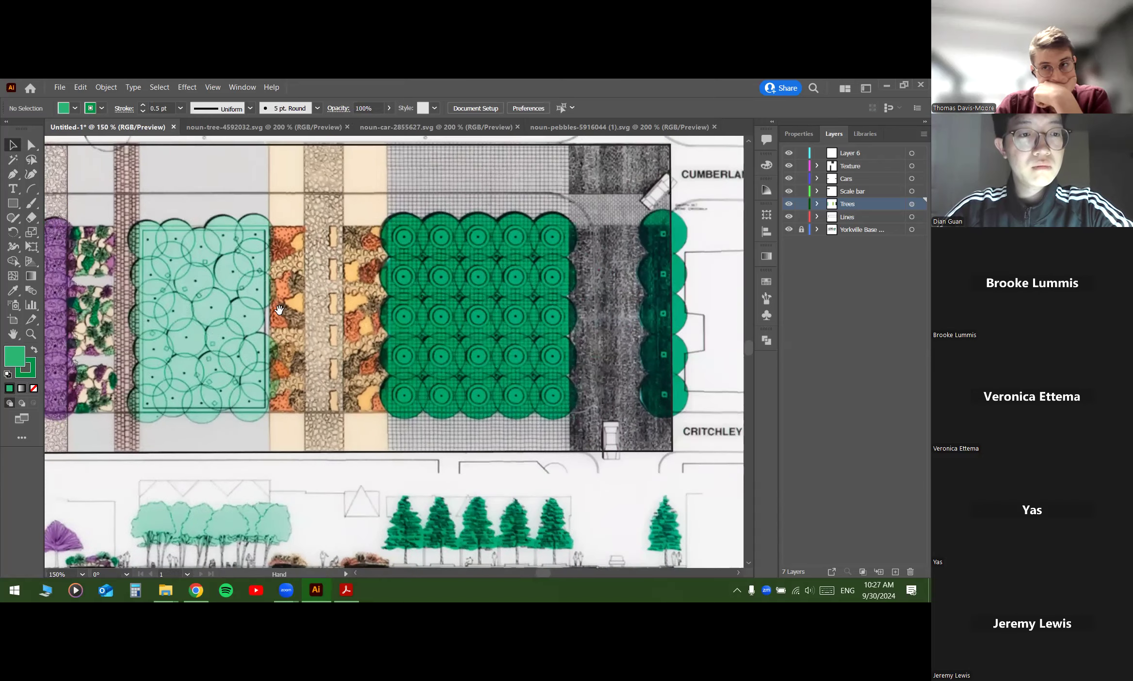
{"action": "left_click_drag", "start_coordinate": [279, 310], "coordinate": [275, 311]}
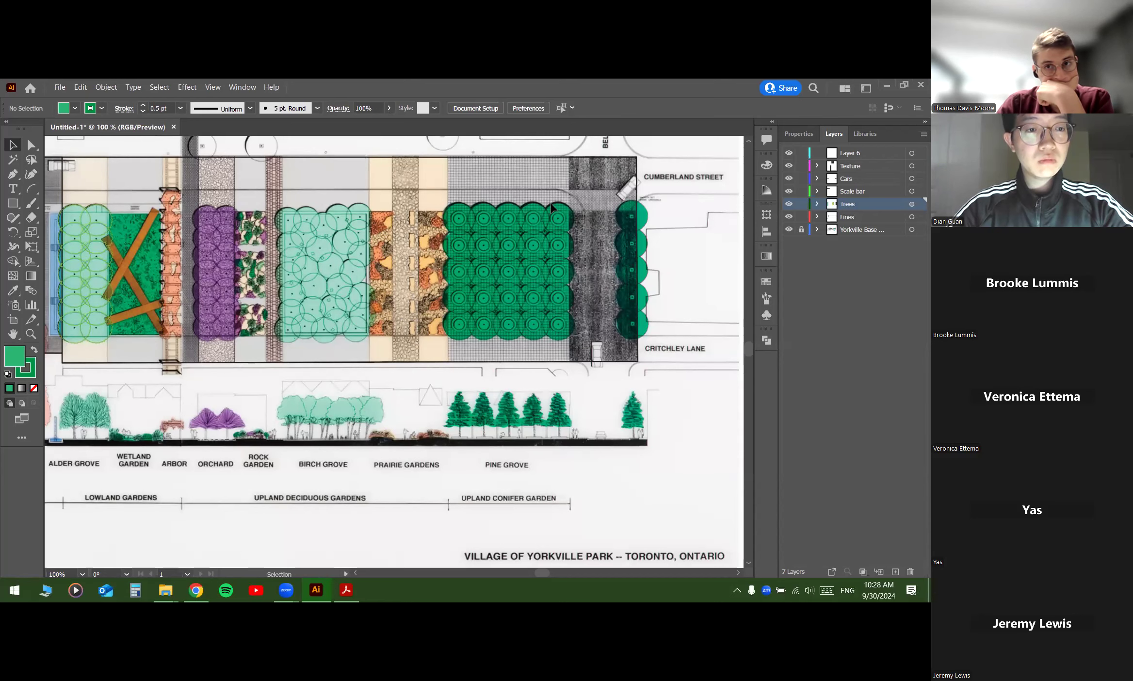
{"action": "scroll", "coordinate": [557, 211], "scroll_direction": "up", "scroll_amount": 1}
{"action": "scroll", "coordinate": [533, 214], "scroll_direction": "up", "scroll_amount": 1}
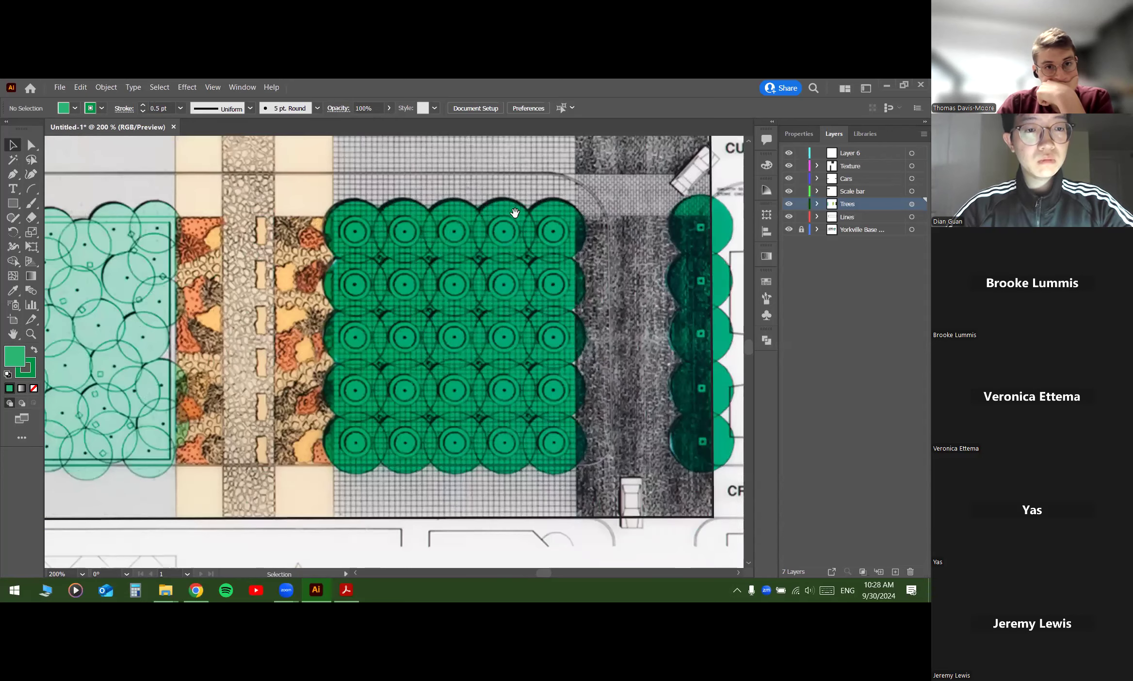
{"action": "scroll", "coordinate": [521, 224], "scroll_direction": "left", "scroll_amount": 6}
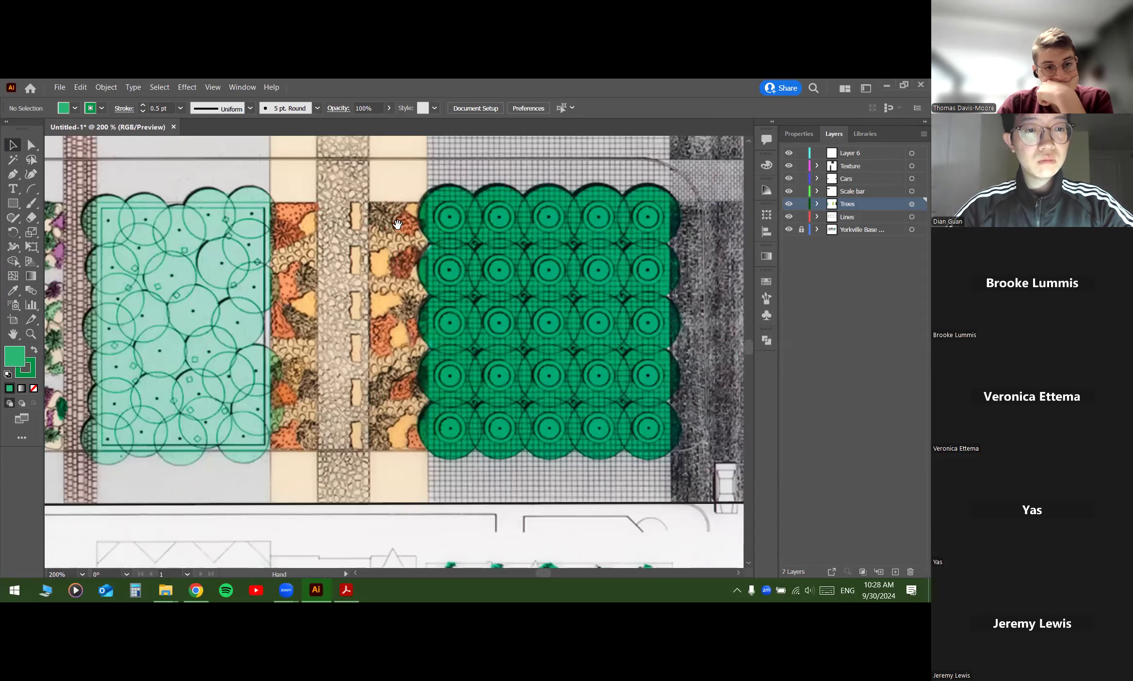
{"action": "scroll", "coordinate": [497, 245], "scroll_direction": "left", "scroll_amount": 7}
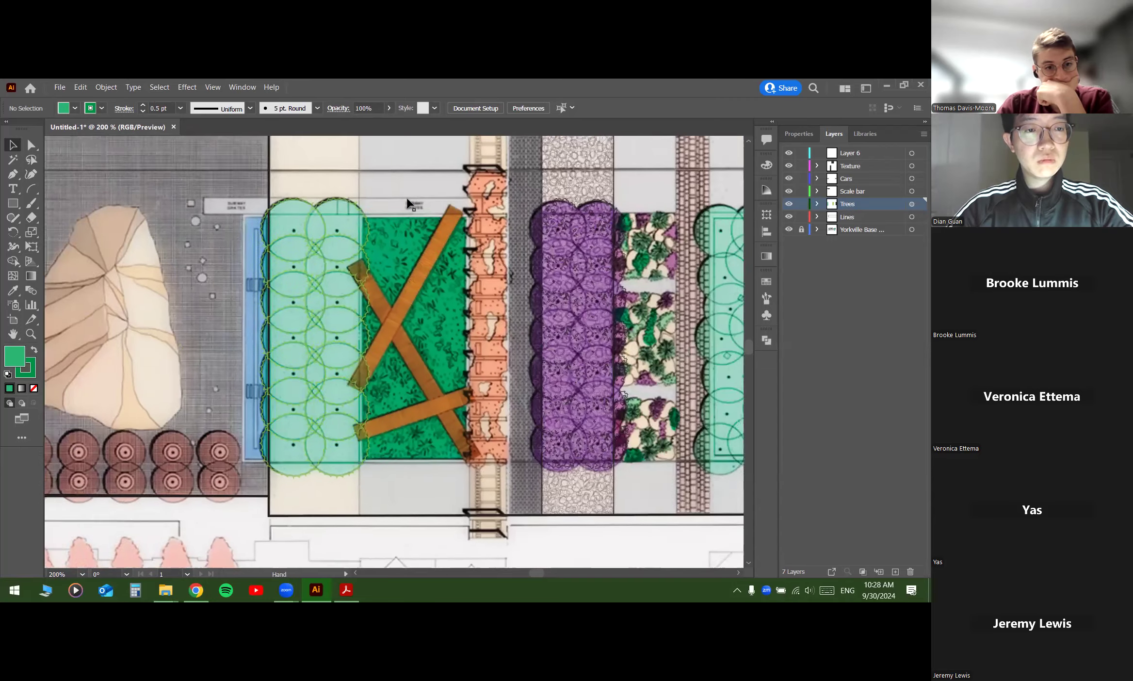
Step: Try shifting the uppermost tree circle in the alder grove's first column, and undo the move
{"action": "scroll", "coordinate": [454, 186], "scroll_direction": "down", "scroll_amount": 1}
{"action": "scroll", "coordinate": [455, 185], "scroll_direction": "left", "scroll_amount": 1}
{"action": "left_click", "coordinate": [430, 178]}
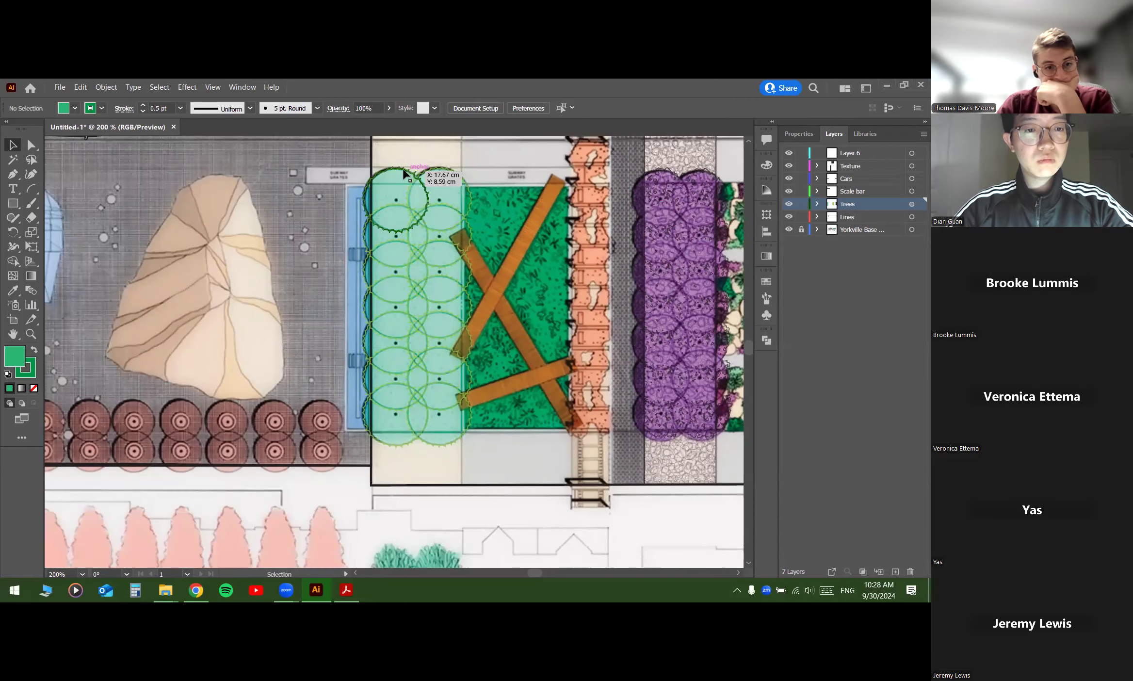
{"action": "left_click", "coordinate": [817, 204]}
{"action": "left_click", "coordinate": [818, 203]}
{"action": "mouse_move", "coordinate": [375, 174]}
{"action": "left_mouse_down"}
{"action": "mouse_move", "coordinate": [301, 190]}
{"action": "mouse_move", "coordinate": [379, 179]}
{"action": "left_mouse_up"}
{"action": "key", "text": "ctrl+z"}
{"action": "scroll", "coordinate": [372, 158], "scroll_direction": "up", "scroll_amount": 1}
{"action": "scroll", "coordinate": [433, 158], "scroll_direction": "up", "scroll_amount": 1}
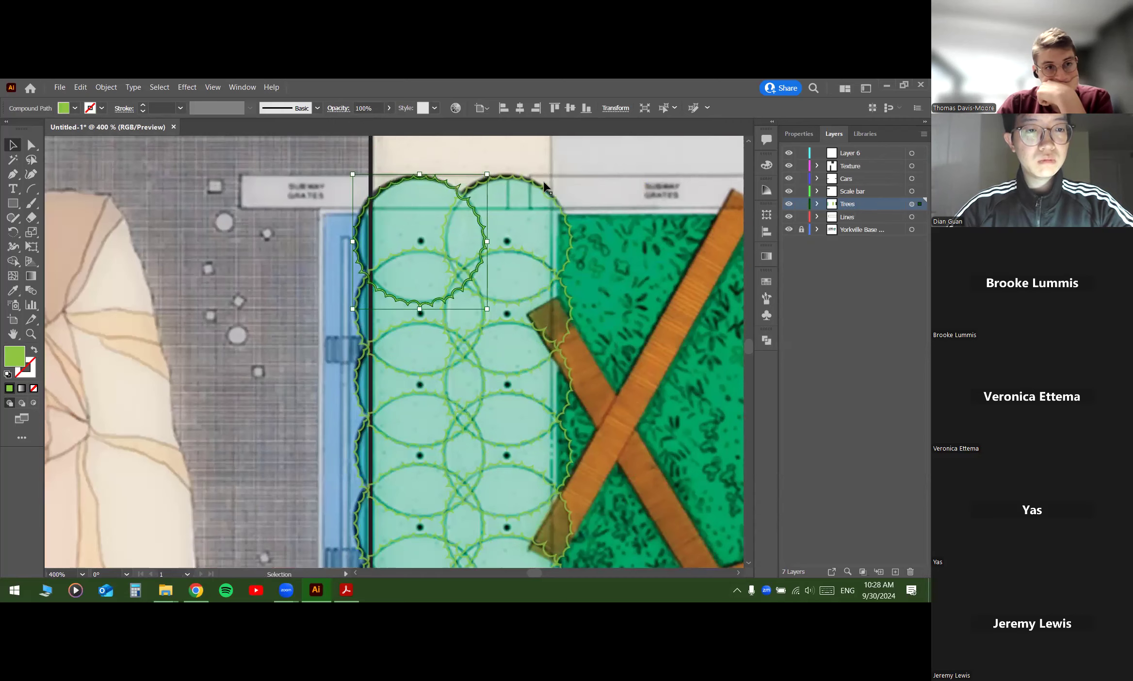
{"action": "scroll", "coordinate": [508, 200], "scroll_direction": "down", "scroll_amount": 2}
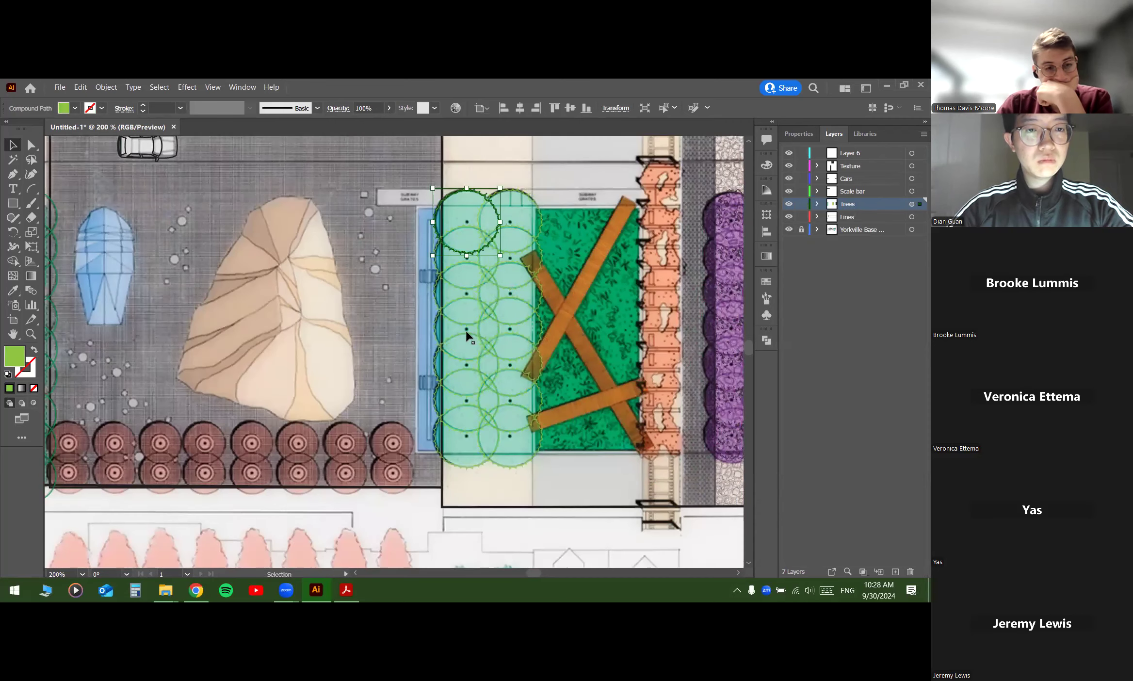
Step: Select both columns of tree circles in the alder grove and group them, checking that they select as one object
{"action": "left_click_drag", "start_coordinate": [511, 173], "coordinate": [455, 455]}
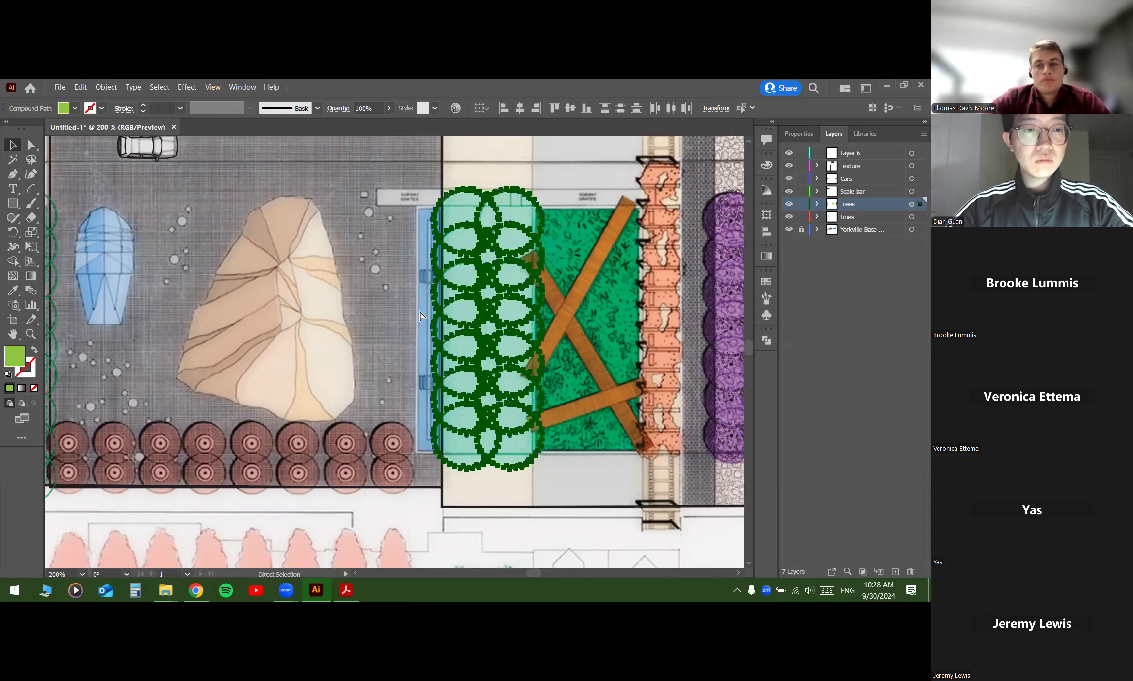
{"action": "key", "text": "v"}
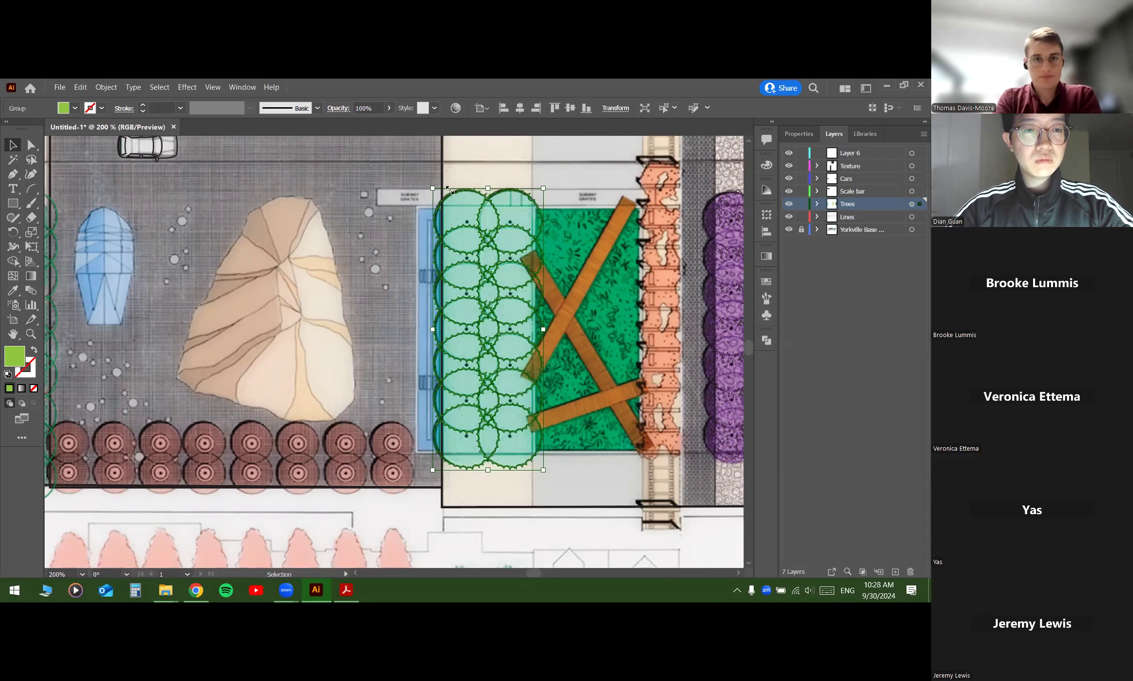
{"action": "key", "text": "ctrl+8"}
{"action": "left_click", "coordinate": [517, 171]}
{"action": "left_click", "coordinate": [460, 445]}
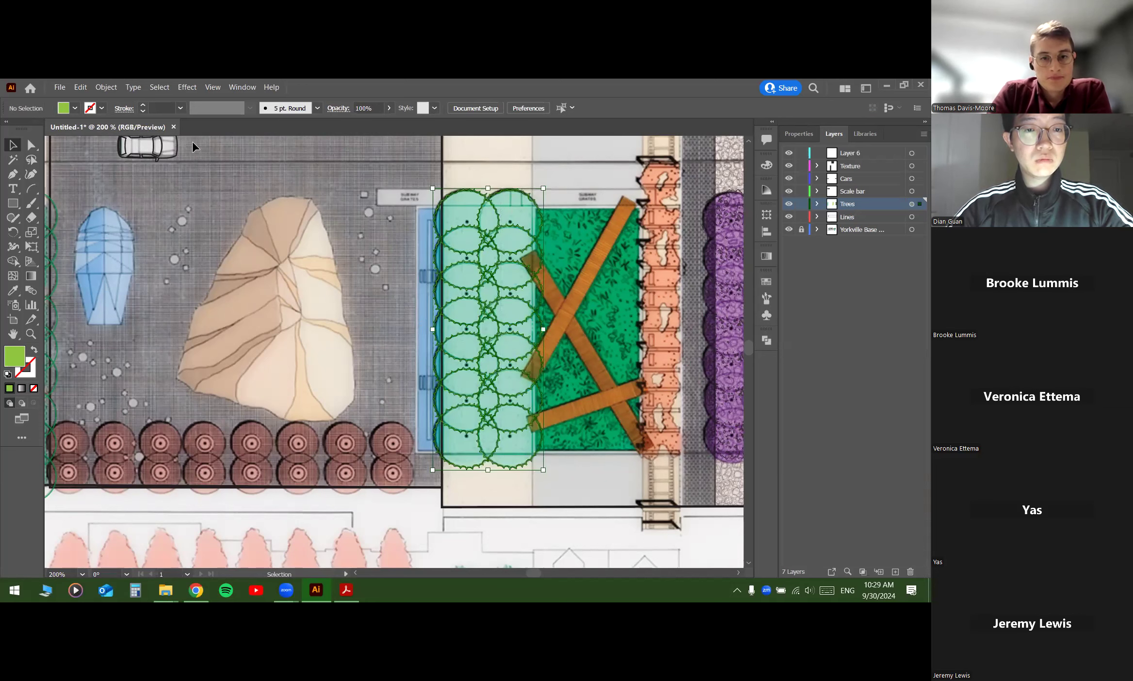
{"action": "left_click", "coordinate": [108, 88]}
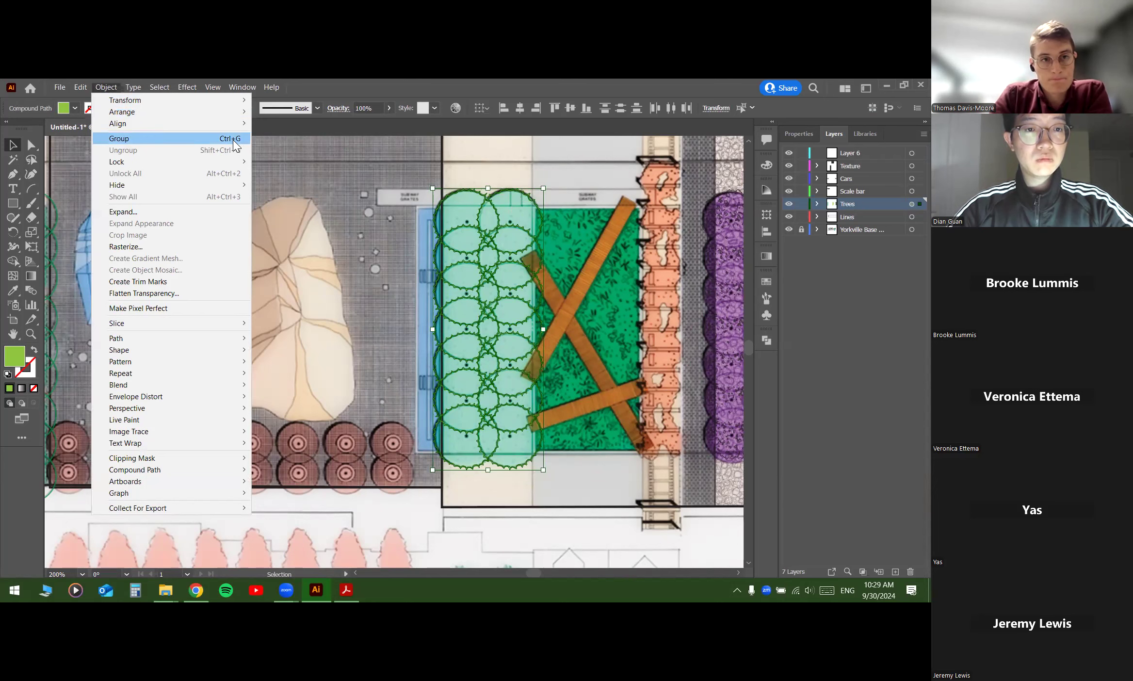
{"action": "left_click", "coordinate": [214, 142]}
{"action": "left_click_drag", "start_coordinate": [507, 228], "coordinate": [532, 210]}
{"action": "left_click", "coordinate": [528, 190]}
{"action": "scroll", "coordinate": [480, 194], "scroll_direction": "down", "scroll_amount": 1}
{"action": "left_click", "coordinate": [548, 180]}
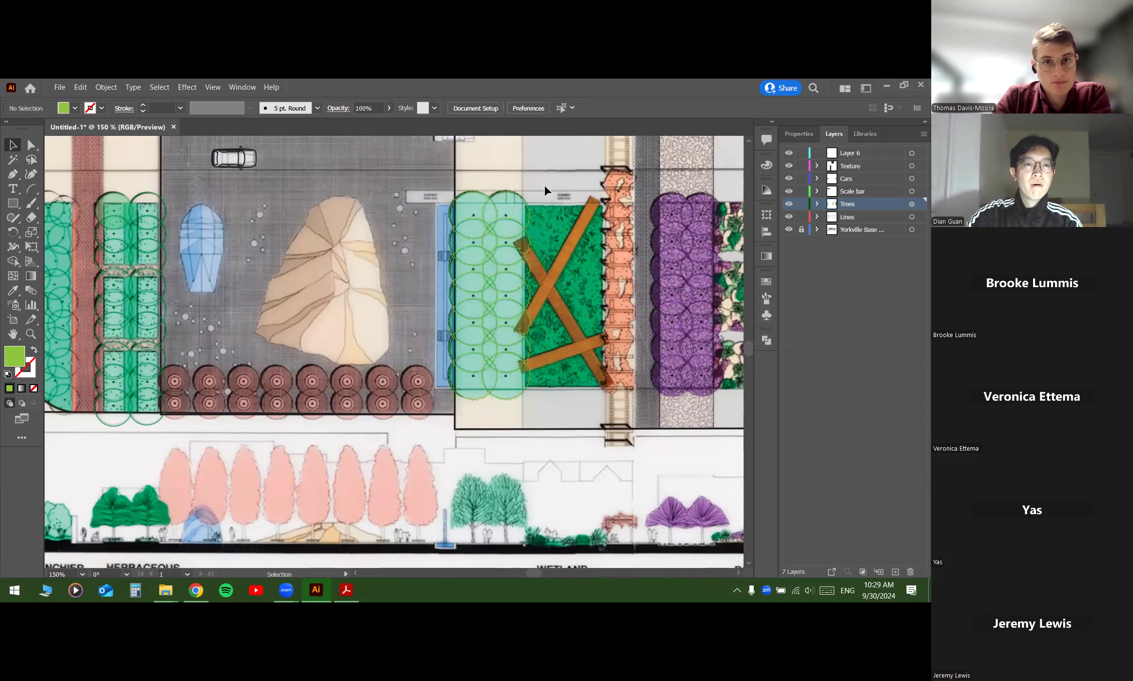
Step: Isolate the alder grove tree group, try moving three of its circles individually, and exit isolation mode
{"action": "scroll", "coordinate": [542, 186], "scroll_direction": "up", "scroll_amount": 5}
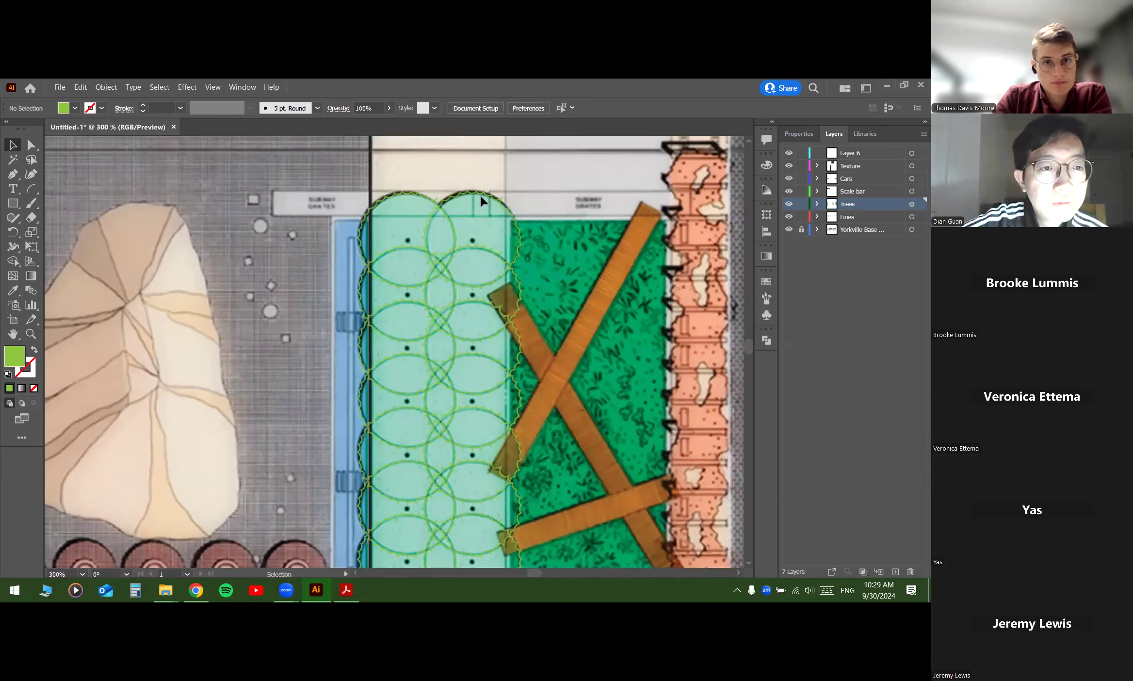
{"action": "left_click", "coordinate": [455, 198]}
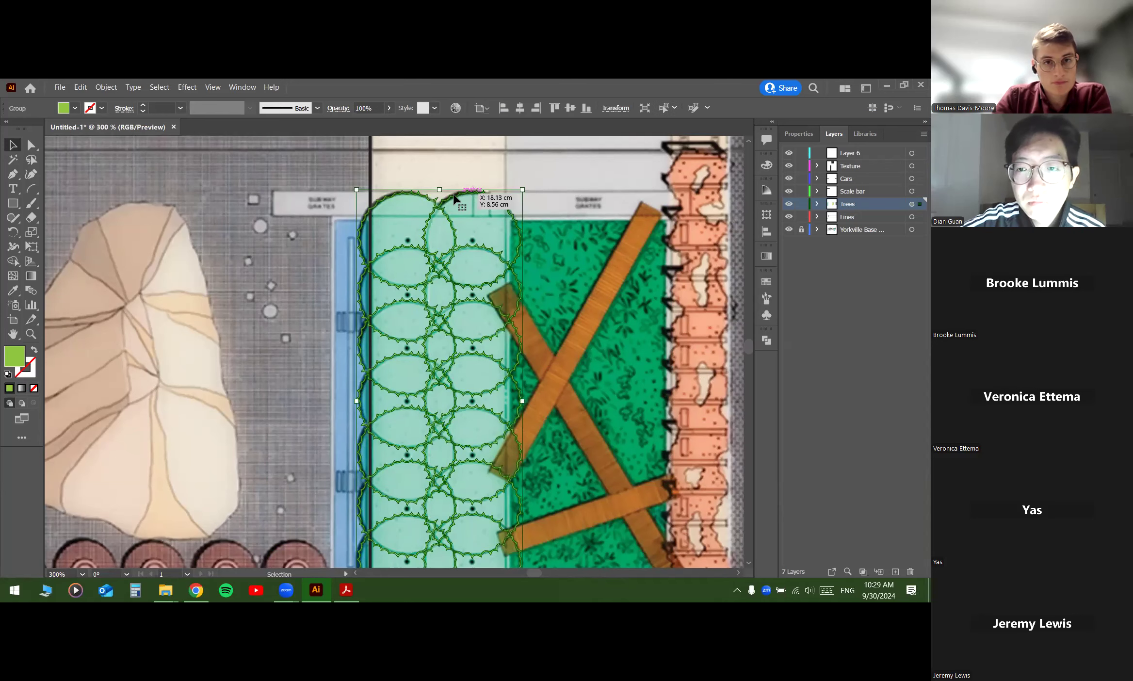
{"action": "double_click", "coordinate": [455, 198]}
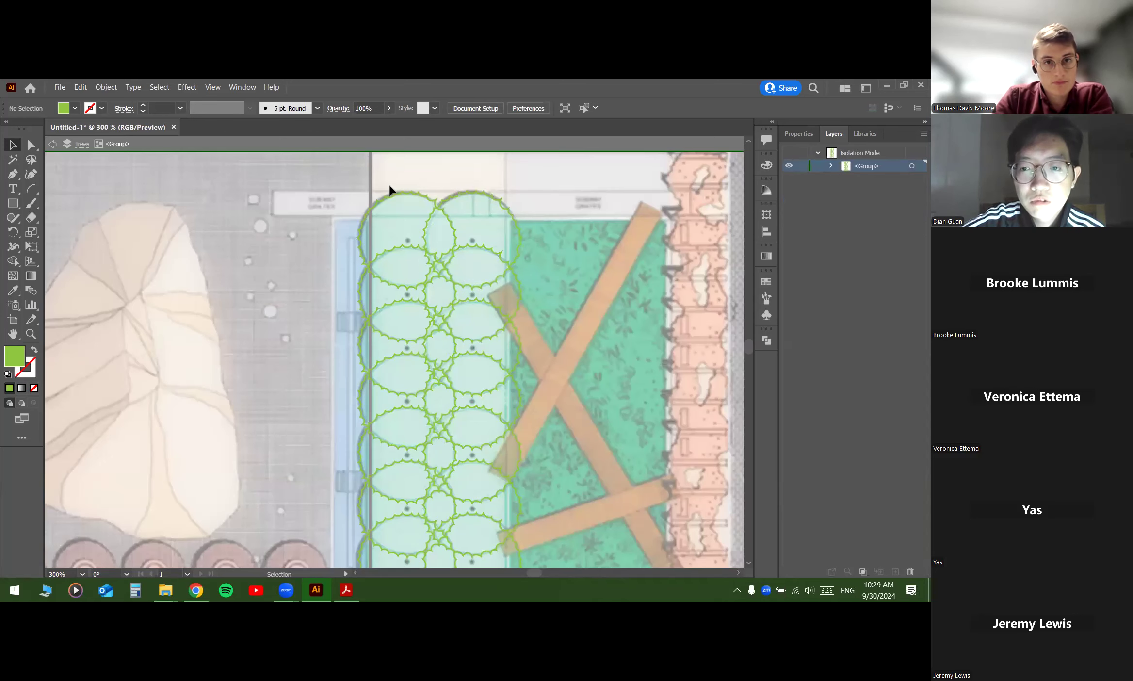
{"action": "scroll", "coordinate": [426, 236], "scroll_direction": "down", "scroll_amount": 3}
{"action": "scroll", "coordinate": [427, 232], "scroll_direction": "up", "scroll_amount": 1}
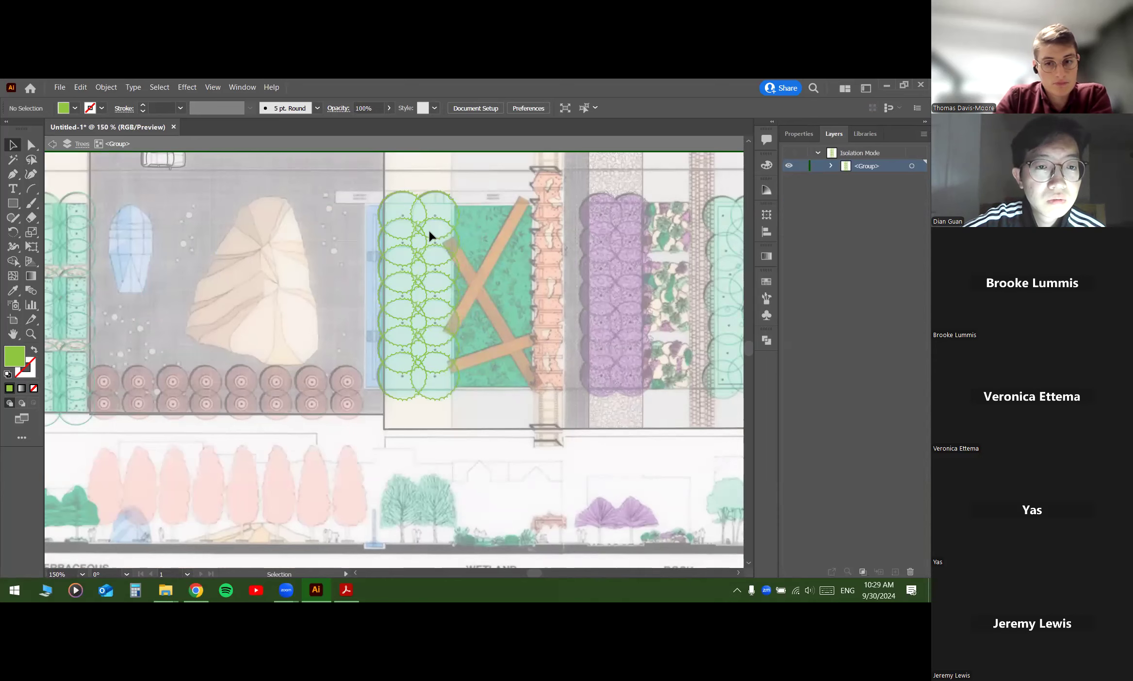
{"action": "scroll", "coordinate": [430, 194], "scroll_direction": "up", "scroll_amount": 2}
{"action": "left_click_drag", "start_coordinate": [430, 194], "coordinate": [531, 178]}
{"action": "left_click_drag", "start_coordinate": [442, 251], "coordinate": [489, 285]}
{"action": "left_click_drag", "start_coordinate": [396, 231], "coordinate": [390, 223]}
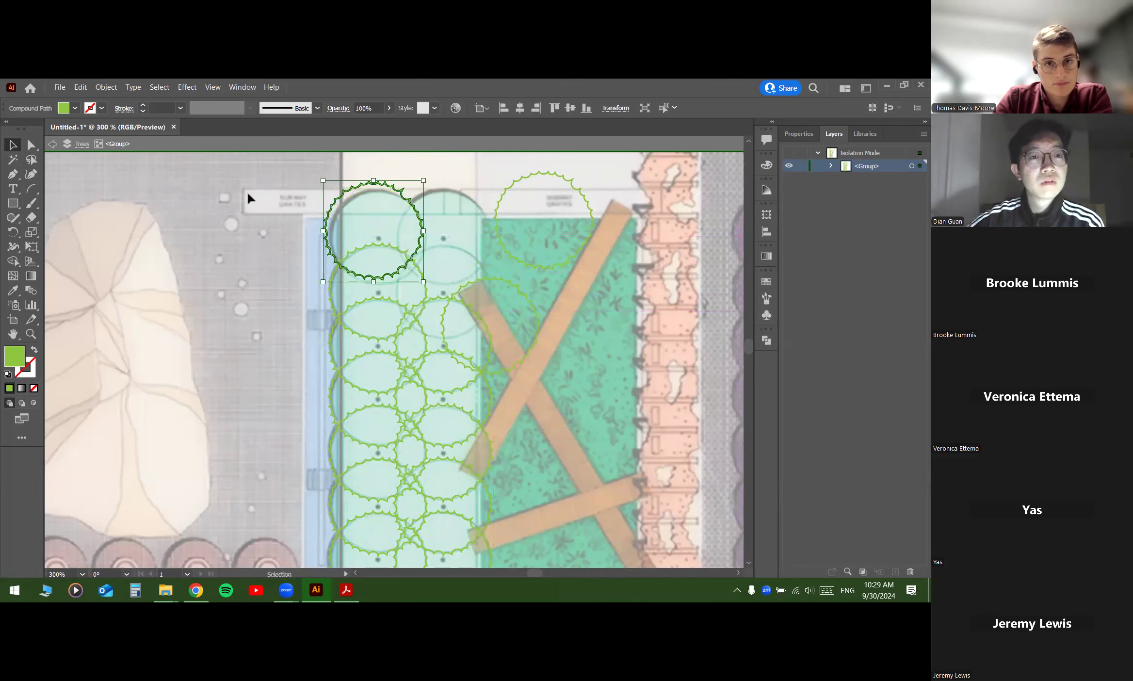
{"action": "scroll", "coordinate": [425, 215], "scroll_direction": "down", "scroll_amount": 3}
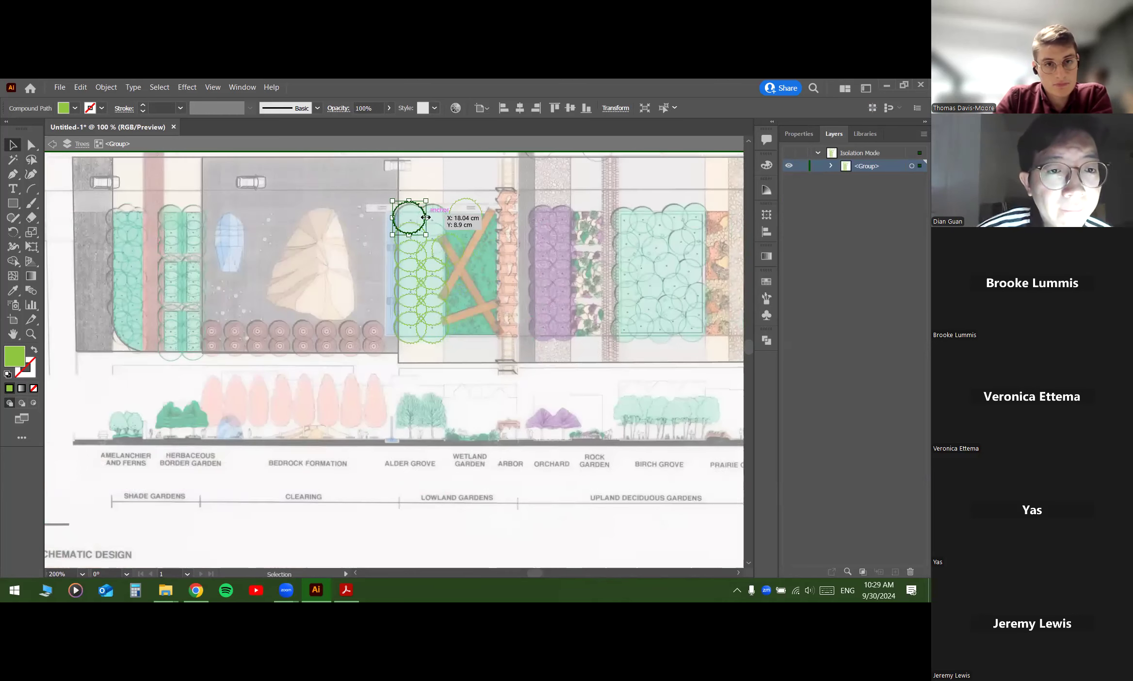
{"action": "key", "text": "Escape"}
{"action": "scroll", "coordinate": [432, 208], "scroll_direction": "up", "scroll_amount": 3}
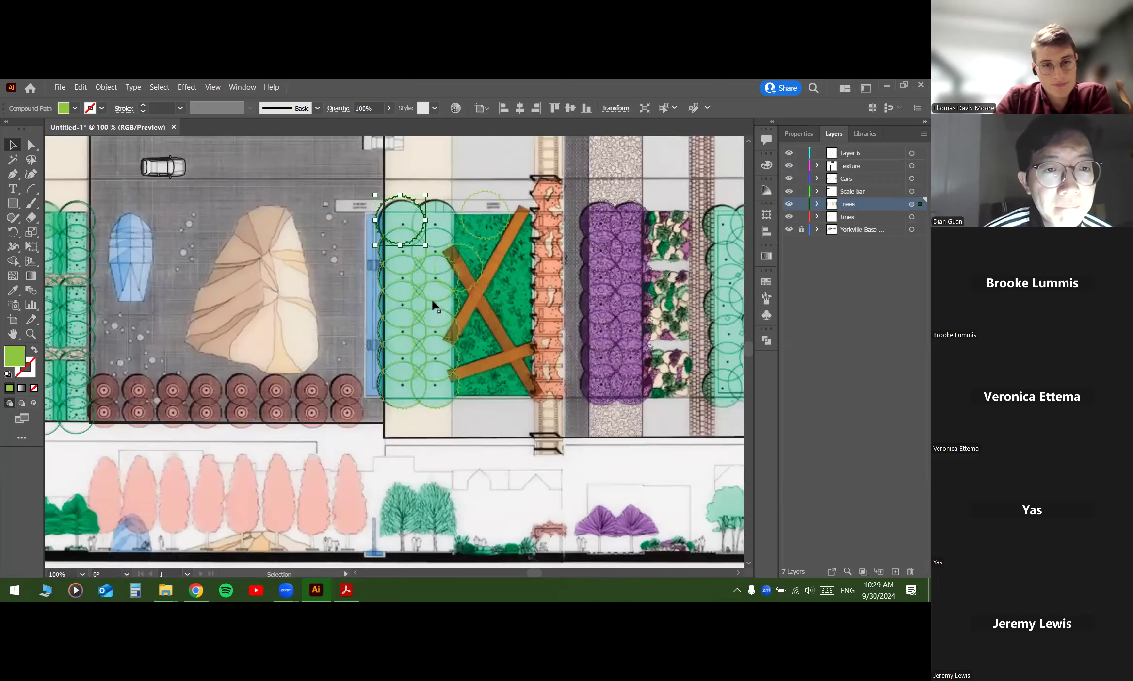
Step: Try moving the whole alder grove tree group, undo back to the original ungrouped circles, and deselect them
{"action": "left_click", "coordinate": [434, 246]}
{"action": "scroll", "coordinate": [433, 246], "scroll_direction": "down", "scroll_amount": 1}
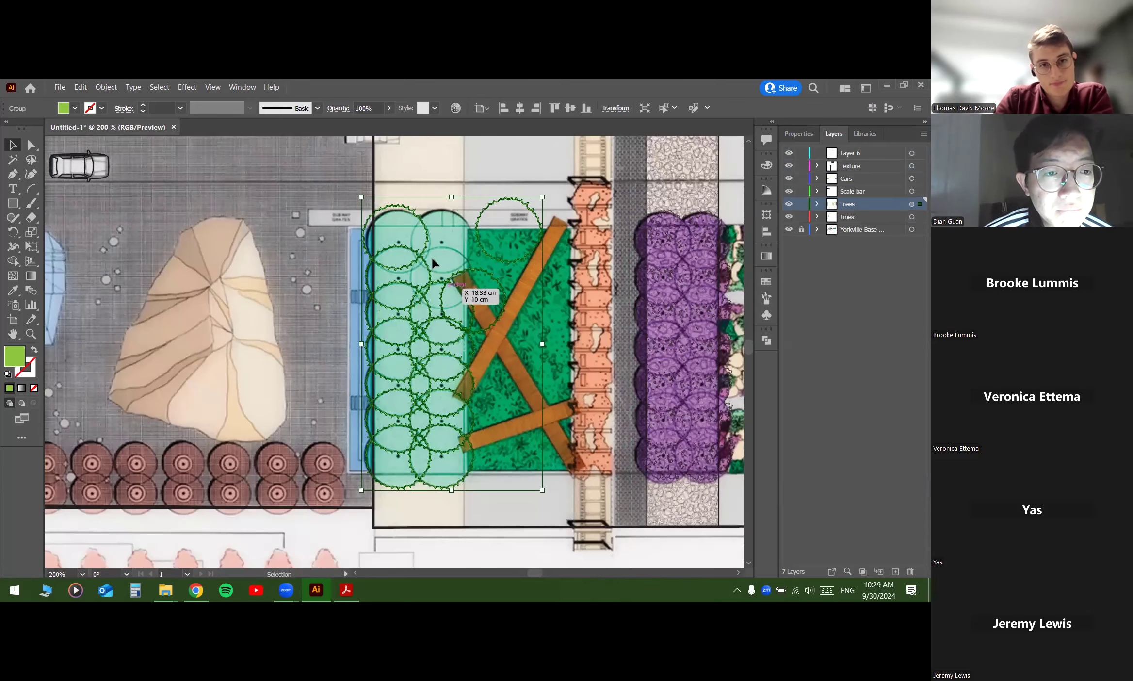
{"action": "left_click_drag", "start_coordinate": [412, 218], "coordinate": [357, 191]}
{"action": "key", "text": "ctrl+z"}
{"action": "key", "text": "ctrl+z"}
{"action": "key", "text": "ctrl+z"}
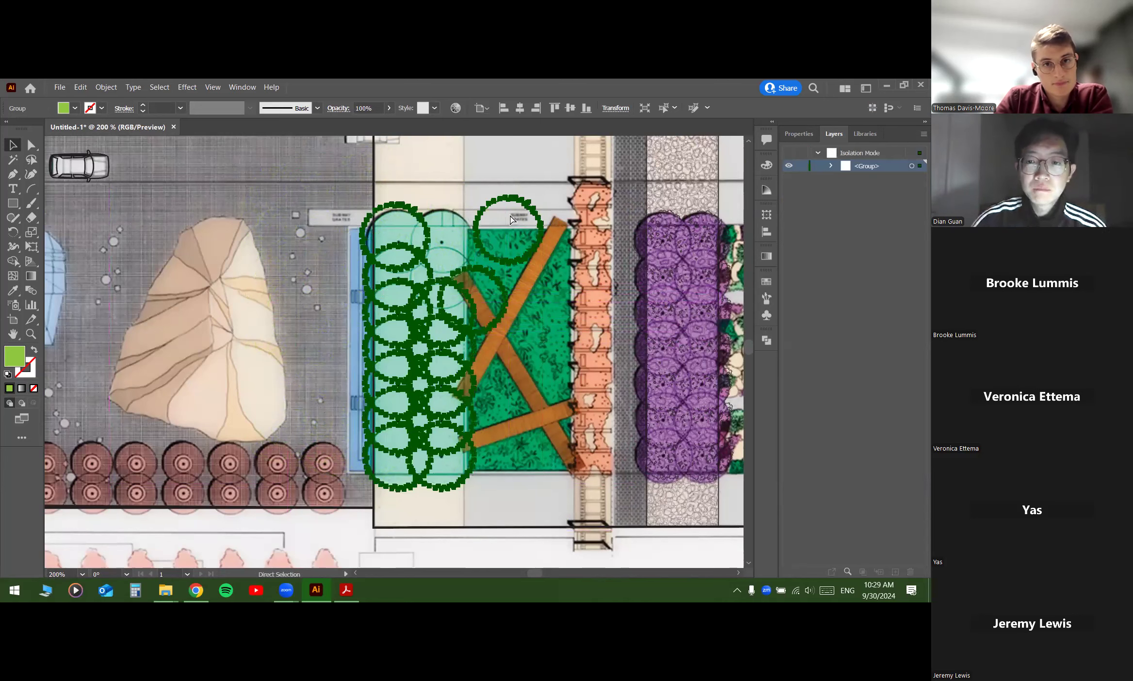
{"action": "key", "text": "ctrl+z"}
{"action": "key", "text": "ctrl+z"}
{"action": "key", "text": "ctrl+z"}
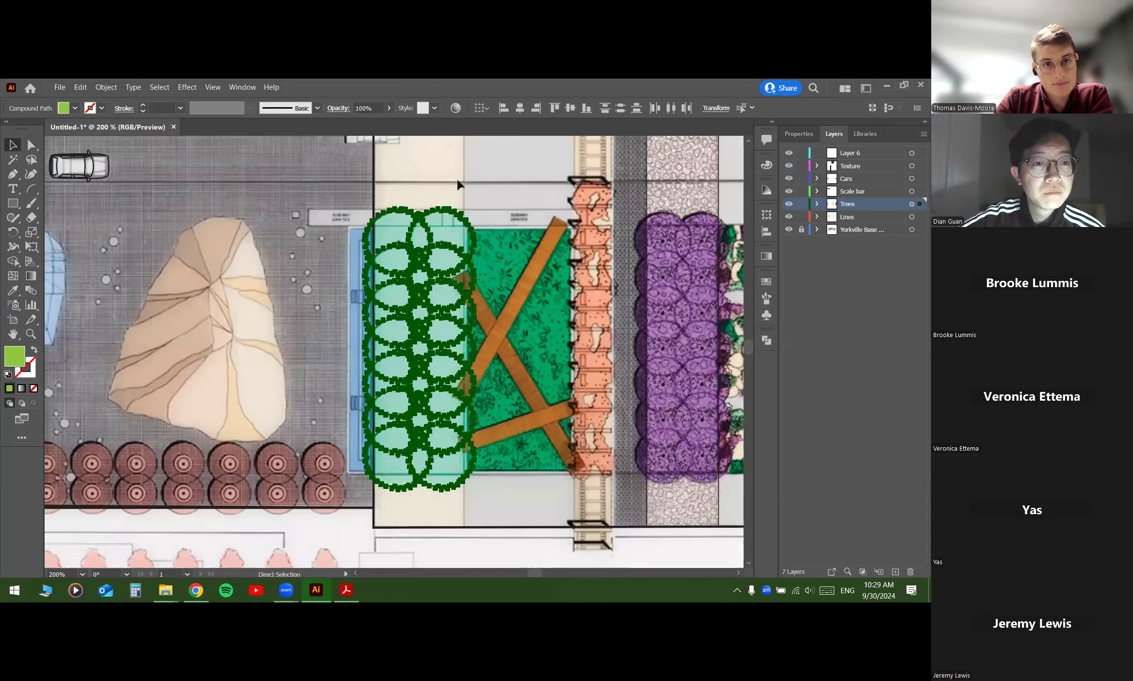
{"action": "left_click", "coordinate": [457, 178]}
Step: Draw a circle with the Ellipse tool over the inner ring of the third tree in the bedrock formation's upper row
{"action": "scroll", "coordinate": [348, 182], "scroll_direction": "down", "scroll_amount": 3}
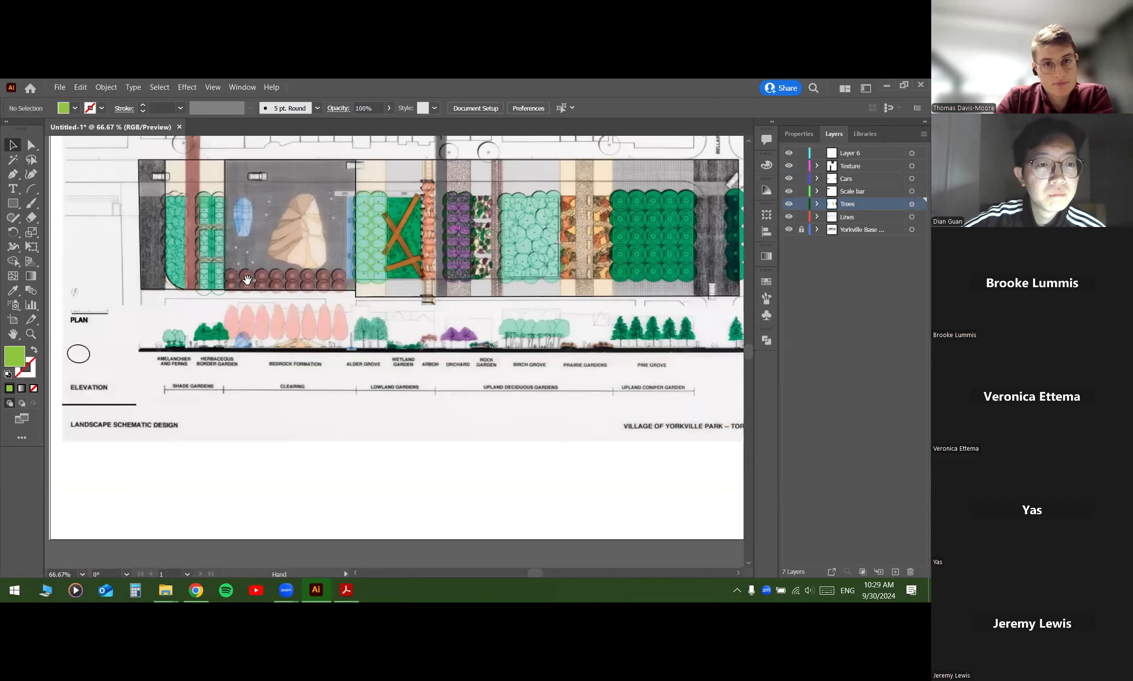
{"action": "scroll", "coordinate": [233, 290], "scroll_direction": "up", "scroll_amount": 3}
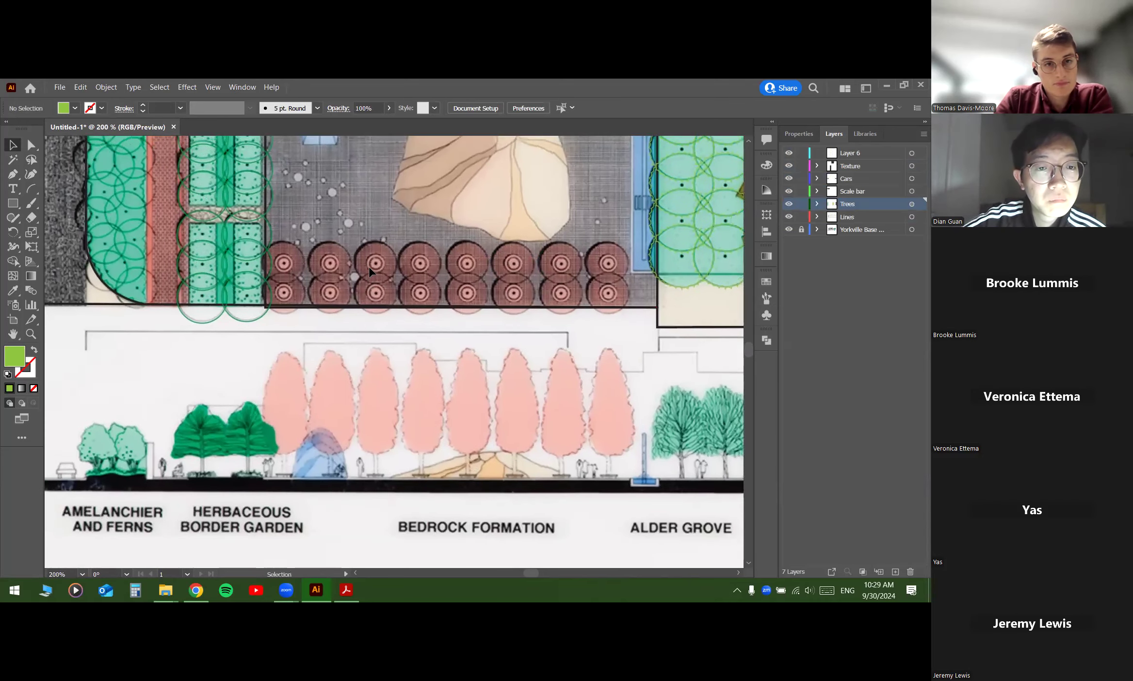
{"action": "scroll", "coordinate": [367, 260], "scroll_direction": "up", "scroll_amount": 3}
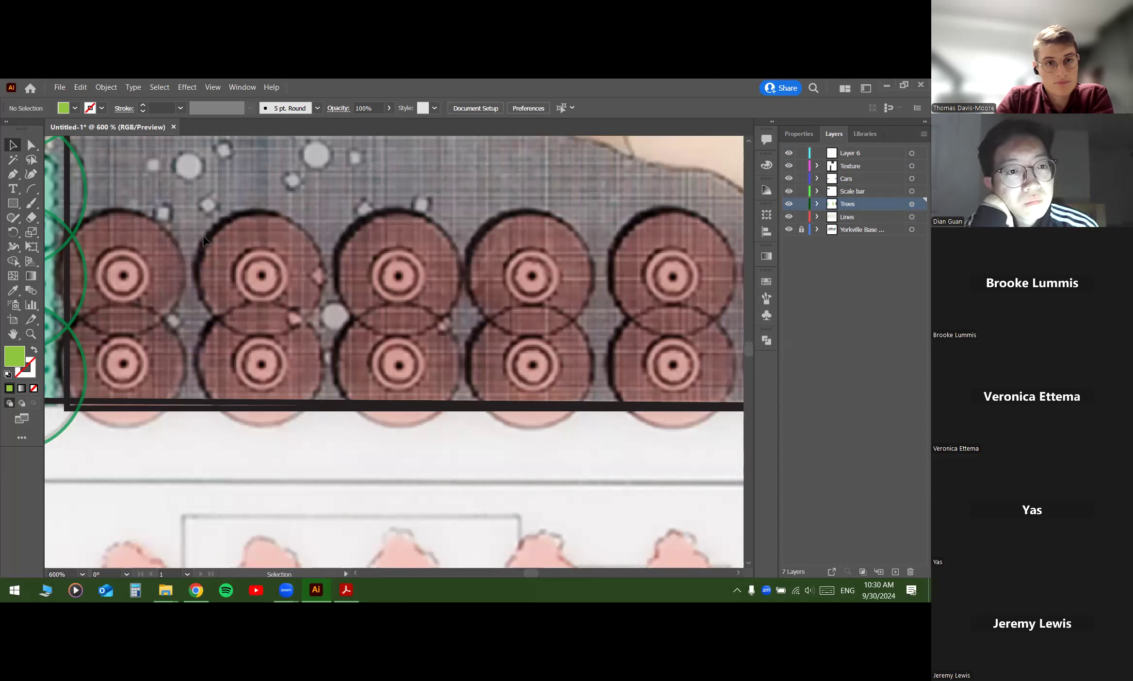
{"action": "right_click", "coordinate": [14, 204]}
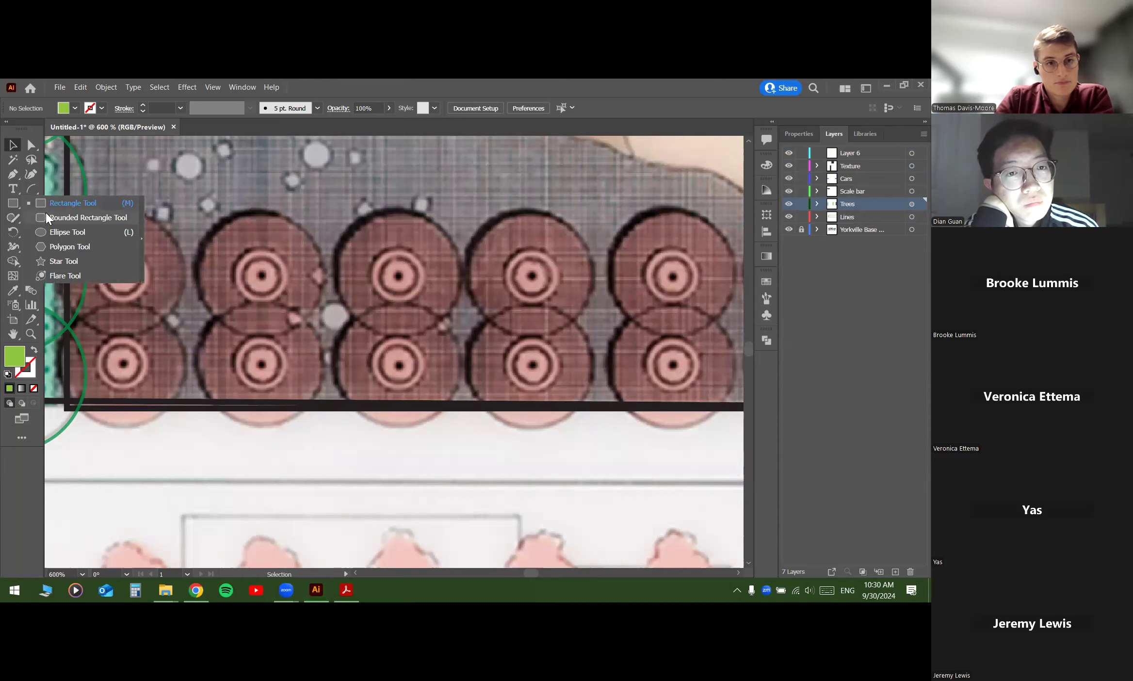
{"action": "left_click", "coordinate": [52, 232]}
{"action": "scroll", "coordinate": [405, 279], "scroll_direction": "up", "scroll_amount": 1}
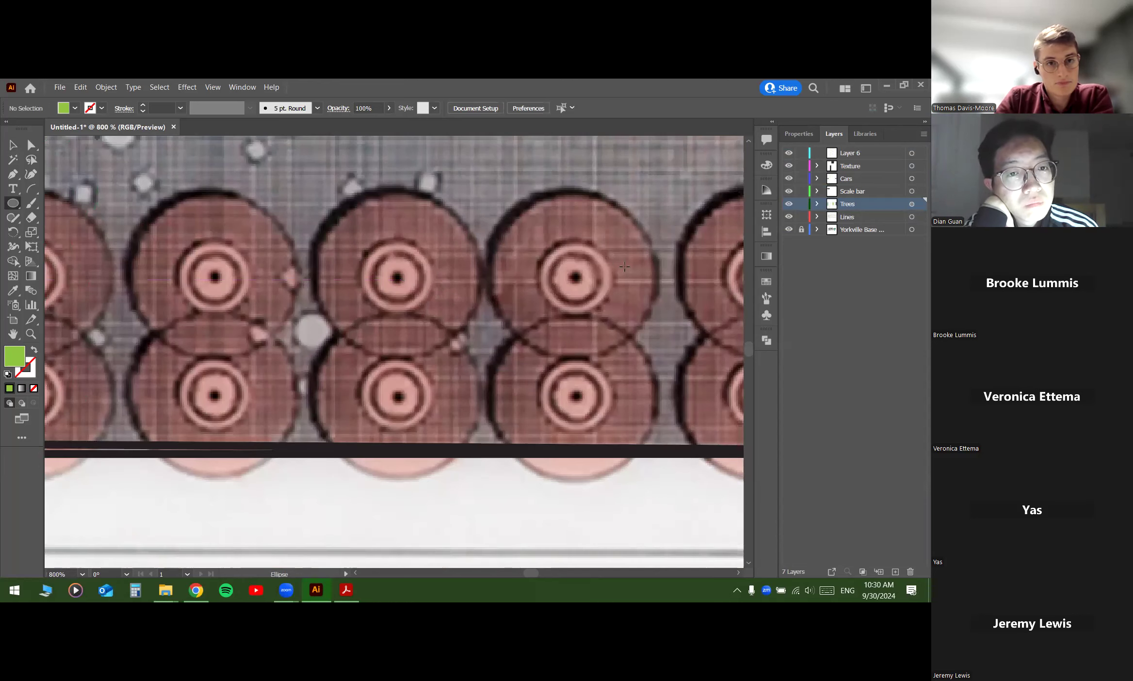
{"action": "scroll", "coordinate": [393, 278], "scroll_direction": "up", "scroll_amount": 2}
{"action": "left_click_drag", "start_coordinate": [388, 280], "coordinate": [429, 334]}
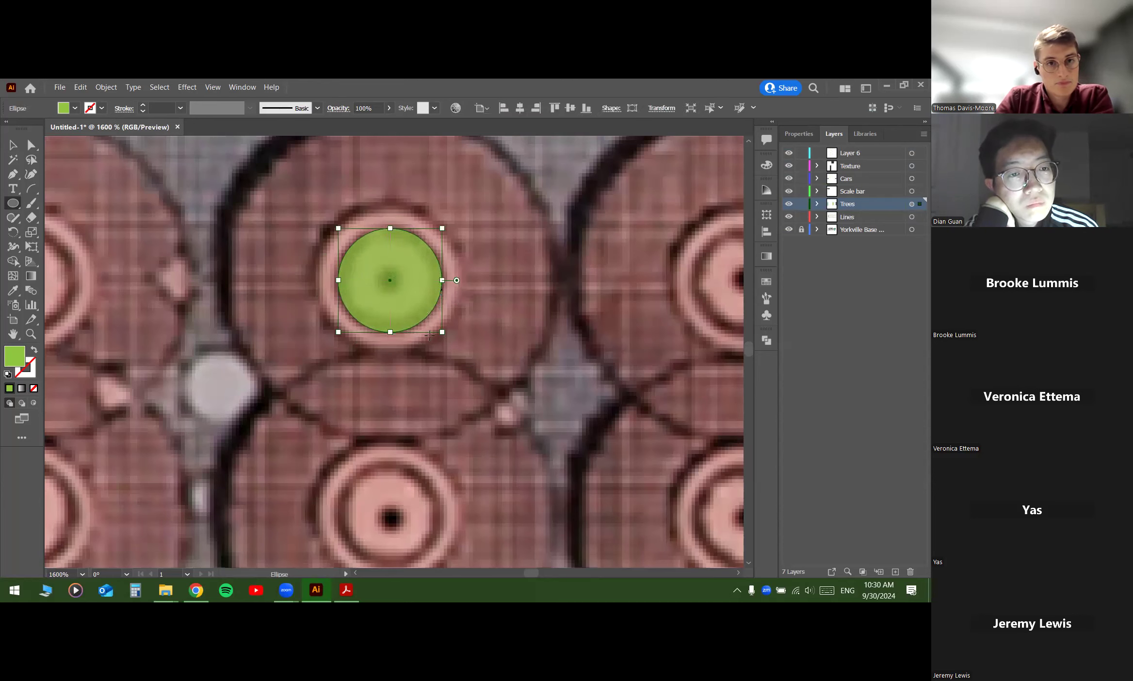
Step: Remove the new circle's fill, give it a black 0.5 pt stroke, and deselect it
{"action": "left_click", "coordinate": [75, 108]}
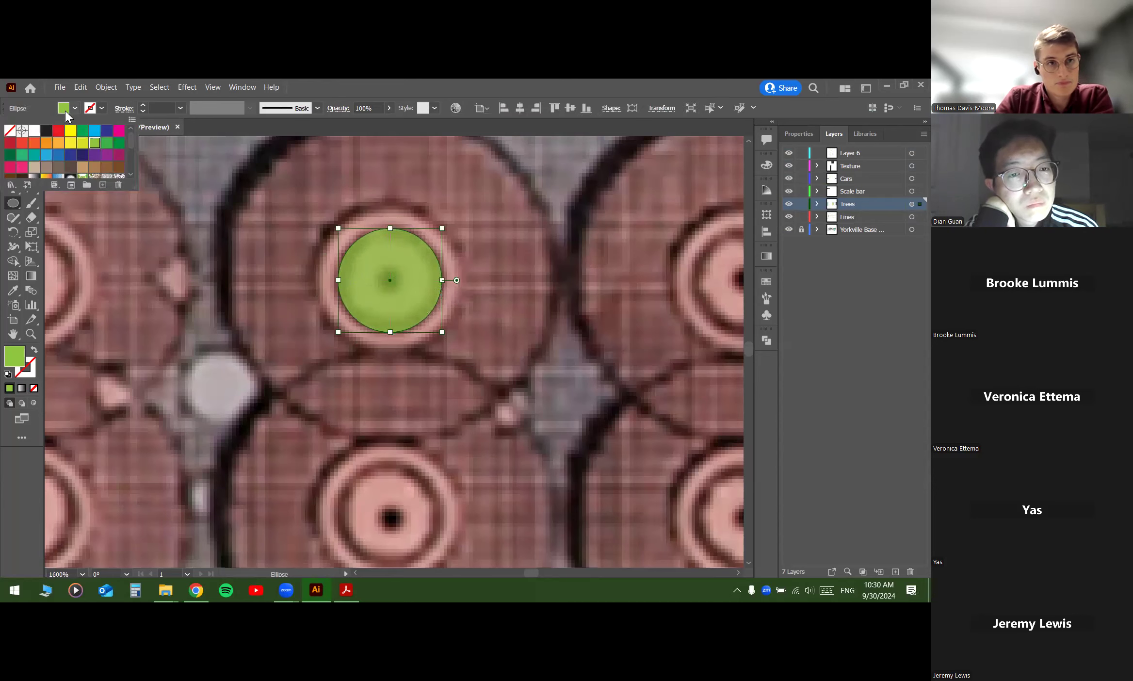
{"action": "left_click", "coordinate": [47, 134]}
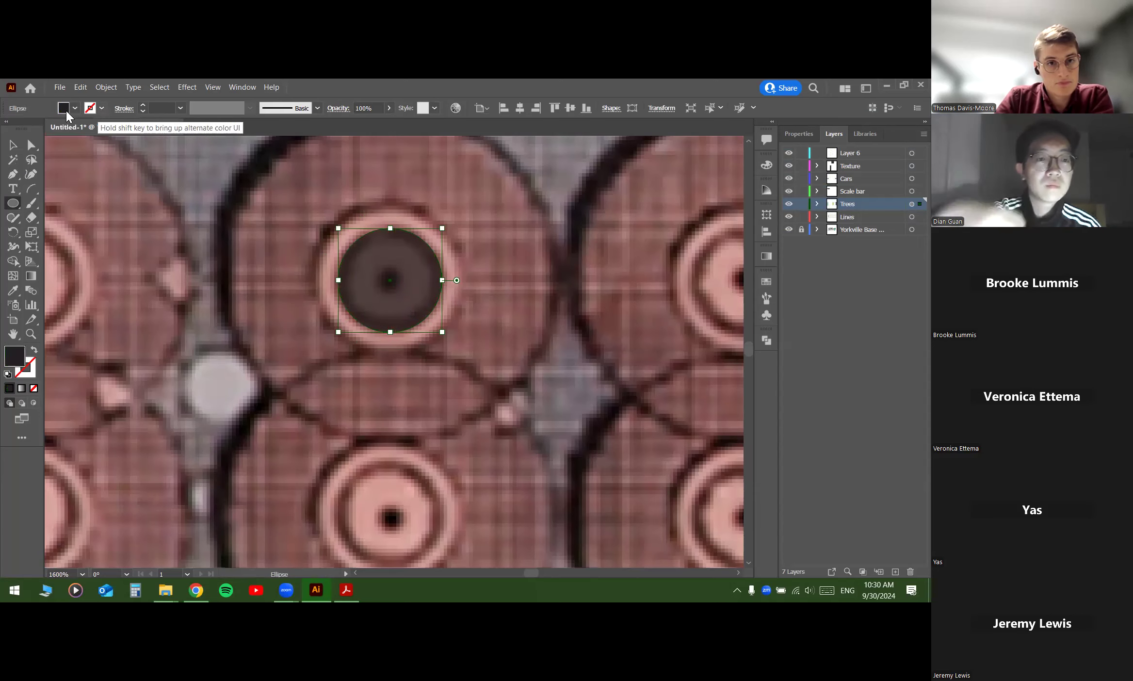
{"action": "left_click", "coordinate": [9, 132]}
{"action": "left_click", "coordinate": [102, 108]}
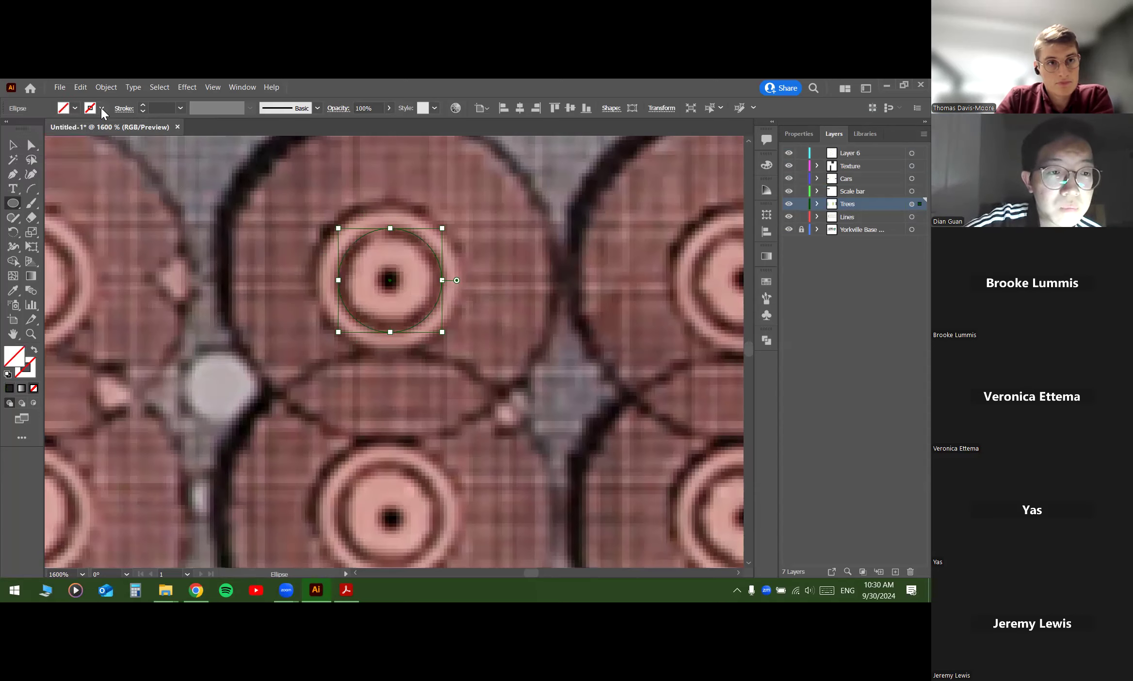
{"action": "left_click", "coordinate": [33, 129]}
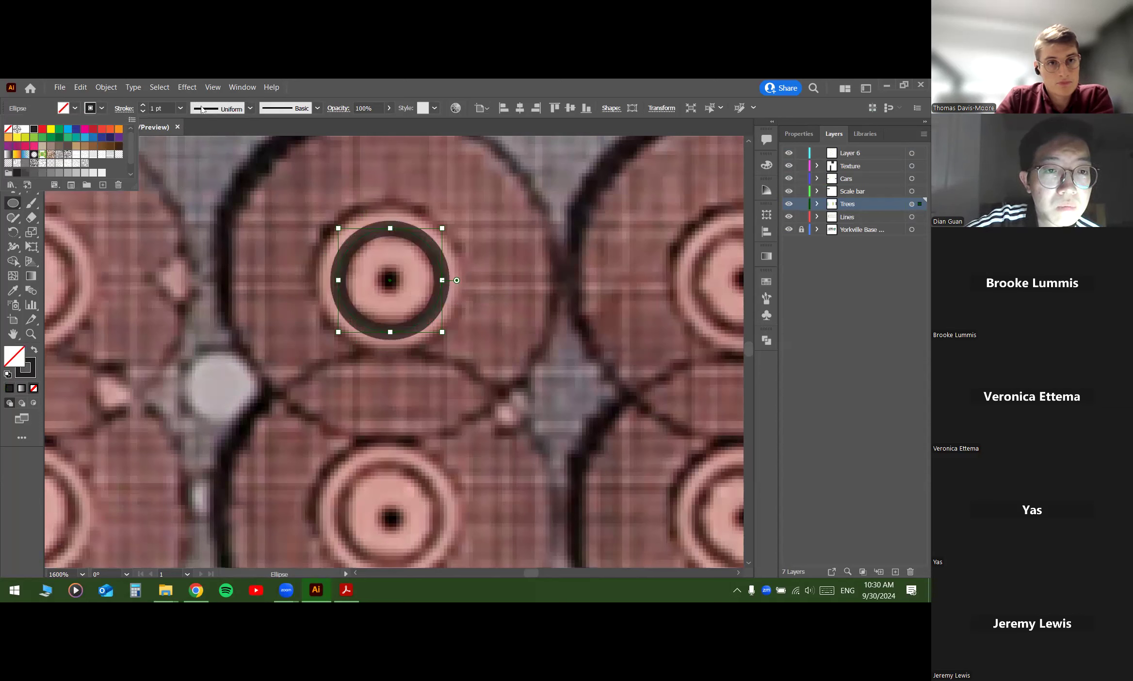
{"action": "left_click", "coordinate": [142, 112]}
{"action": "left_click", "coordinate": [142, 111]}
{"action": "left_click", "coordinate": [142, 111]}
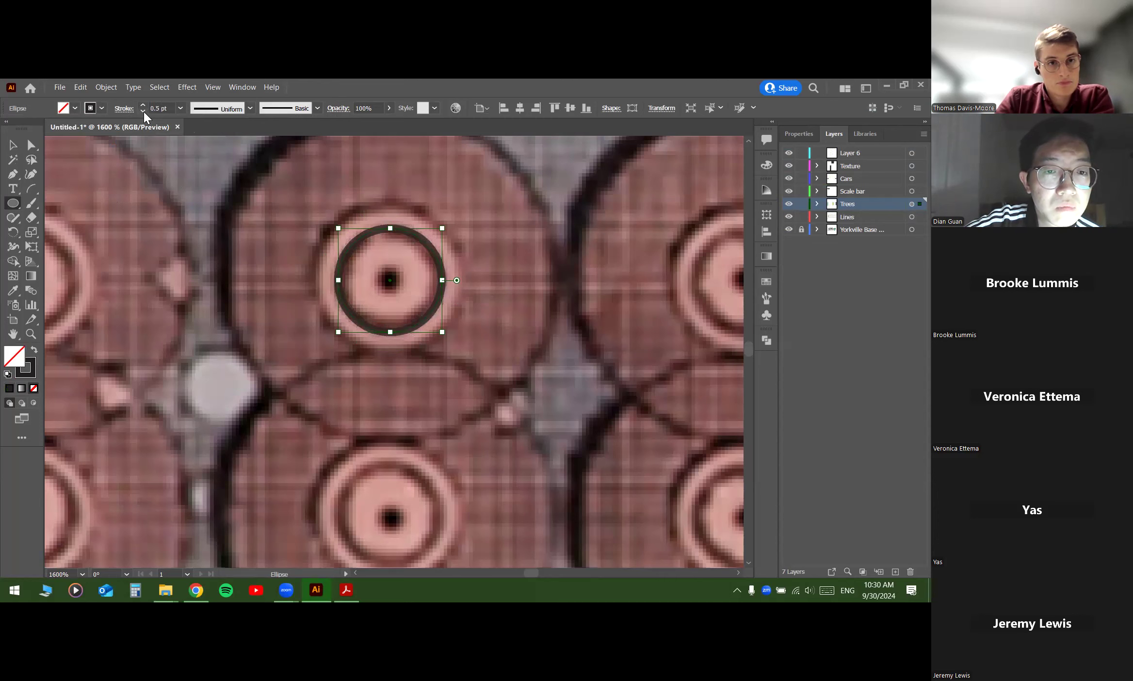
{"action": "key", "text": "v"}
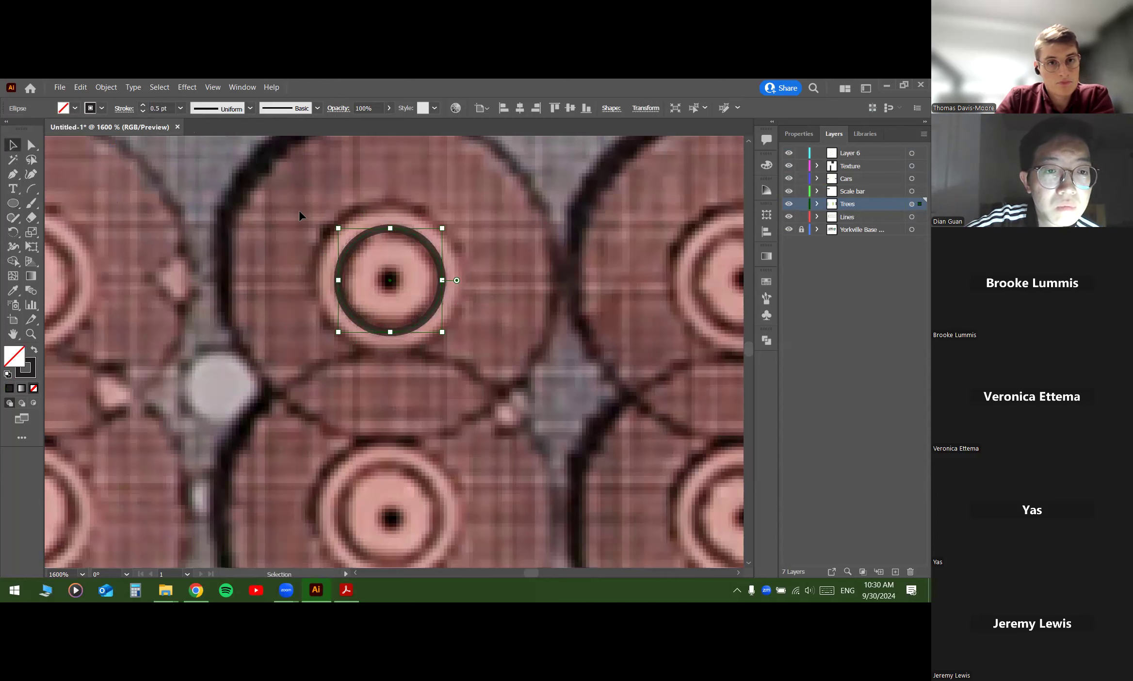
{"action": "left_click", "coordinate": [299, 232]}
{"action": "left_click", "coordinate": [429, 245]}
{"action": "left_click", "coordinate": [529, 269]}
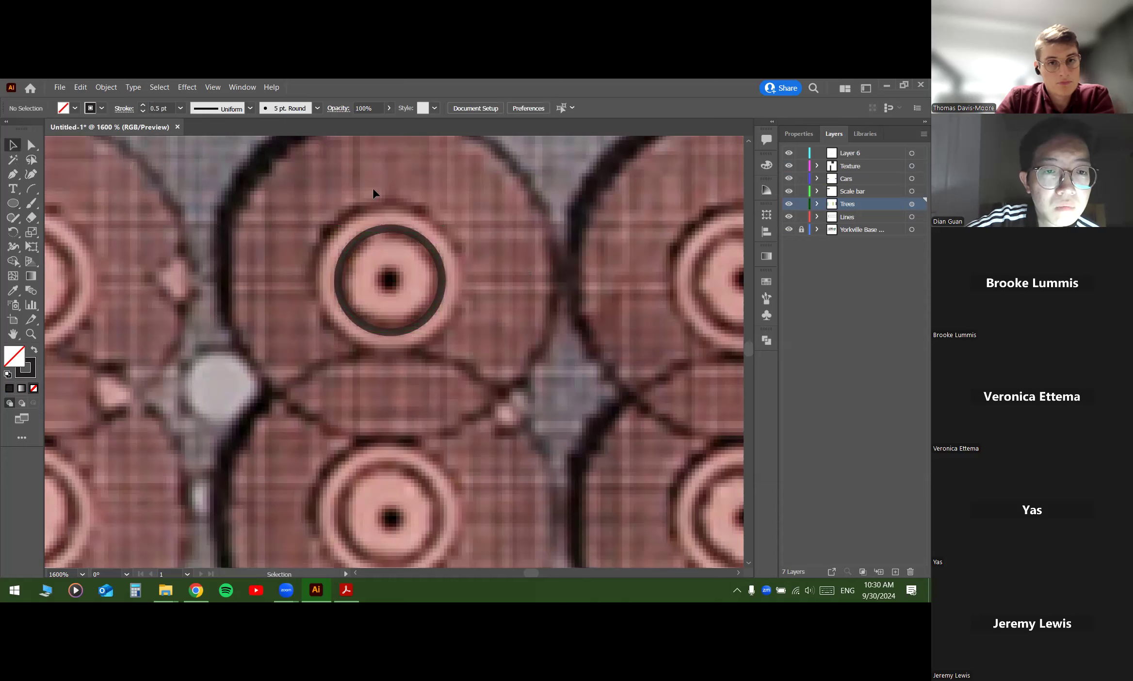
Step: Offset the new inner circle outward by 0.05 cm with Offset Path to create a second tree ring, and deselect it
{"action": "left_click", "coordinate": [106, 88]}
{"action": "mouse_move", "coordinate": [107, 338]}
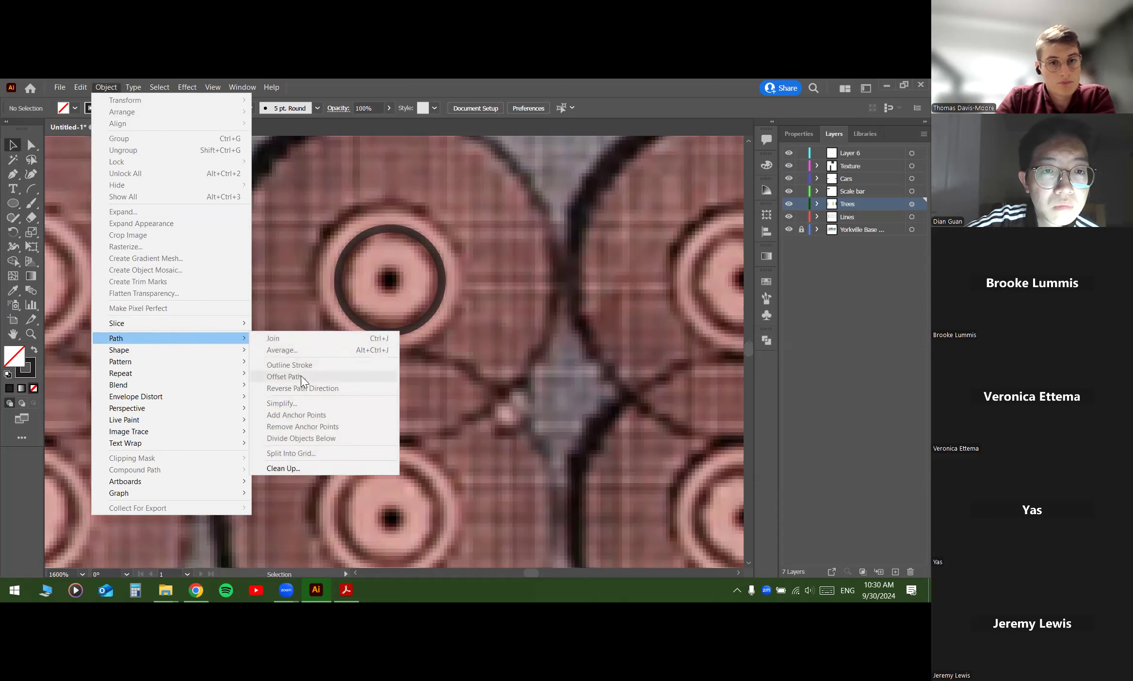
{"action": "left_click", "coordinate": [429, 313]}
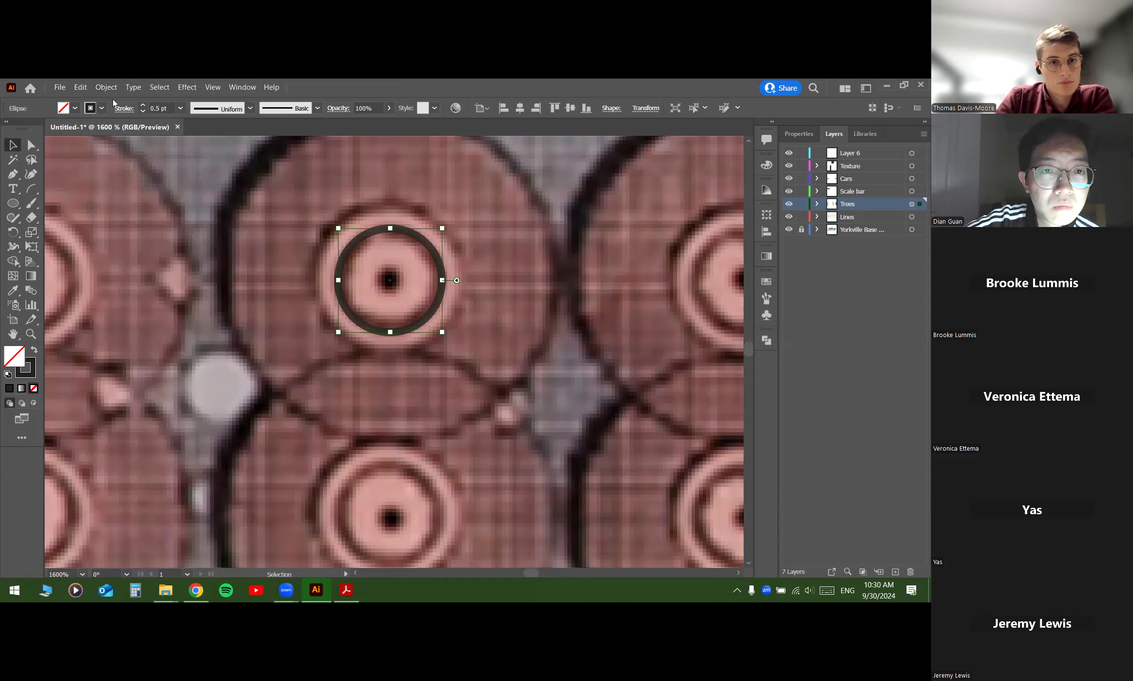
{"action": "left_click", "coordinate": [104, 88]}
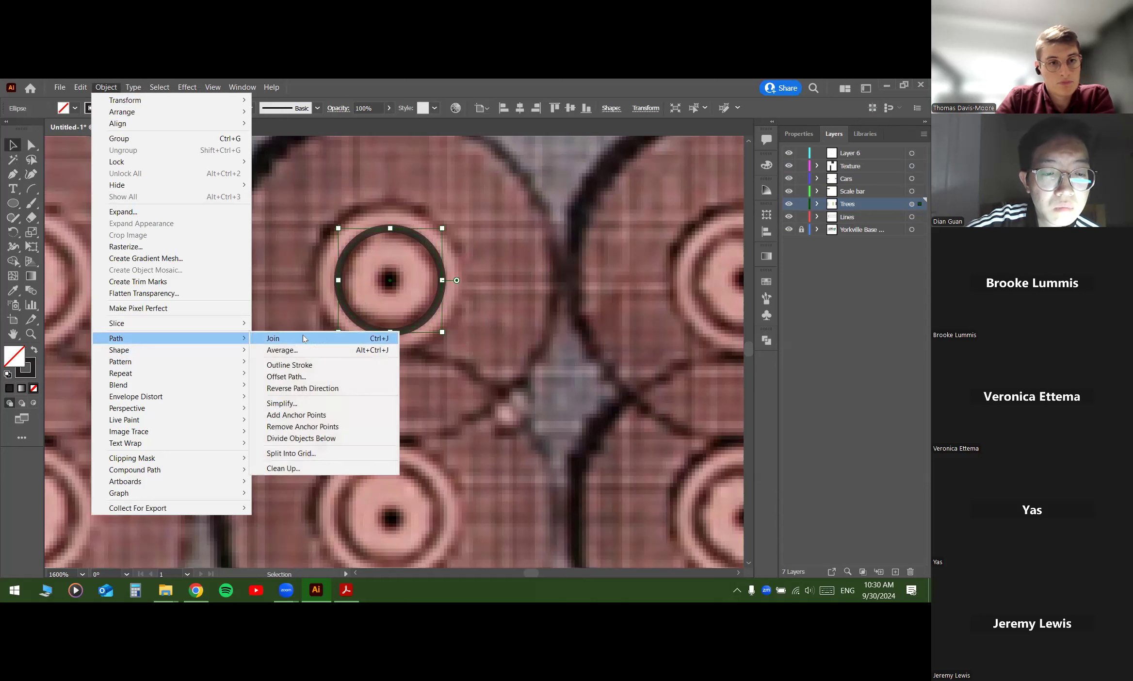
{"action": "left_click", "coordinate": [286, 377]}
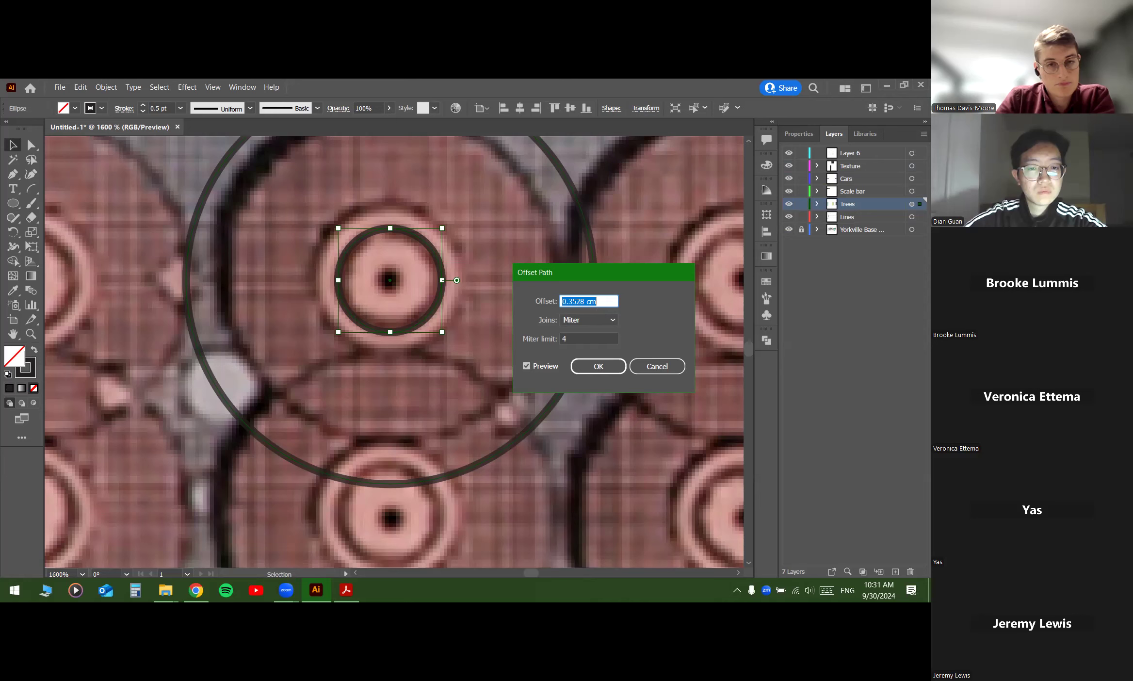
{"action": "left_click", "coordinate": [583, 336]}
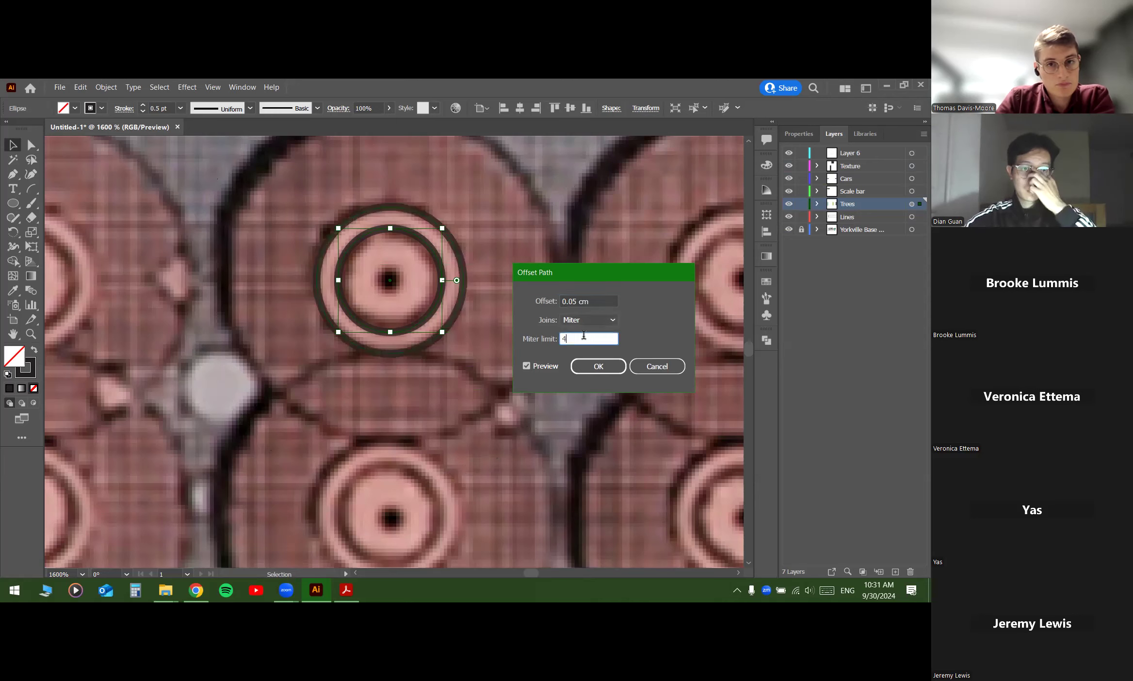
{"action": "left_click", "coordinate": [591, 300]}
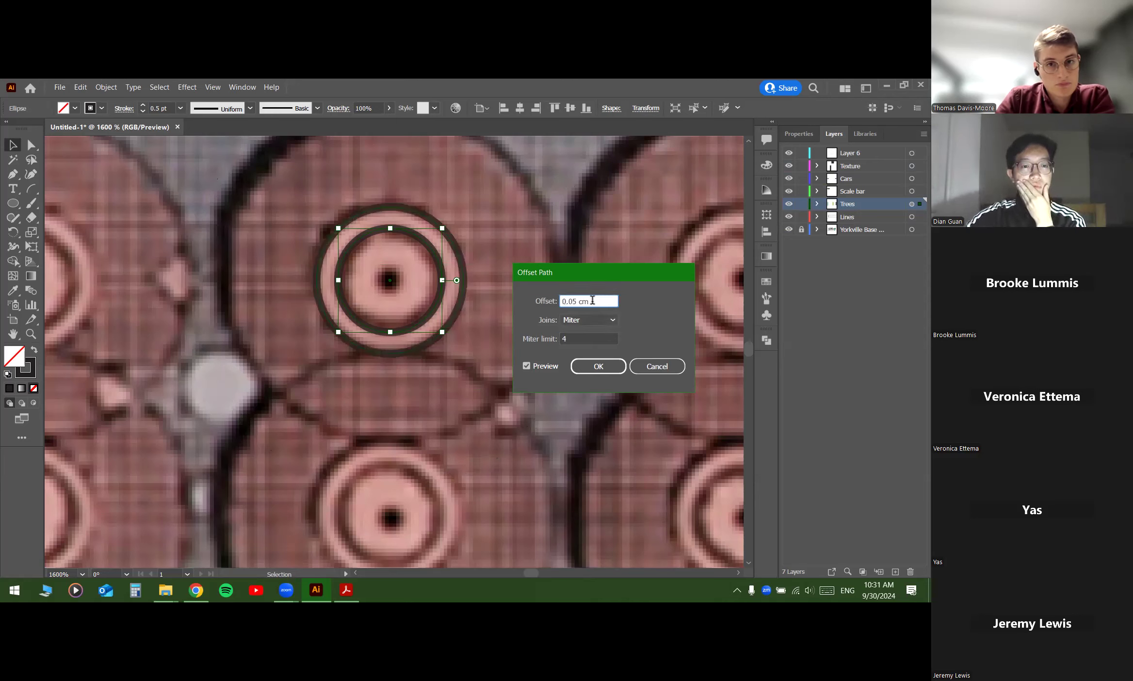
{"action": "left_click", "coordinate": [606, 368]}
{"action": "left_click", "coordinate": [503, 255]}
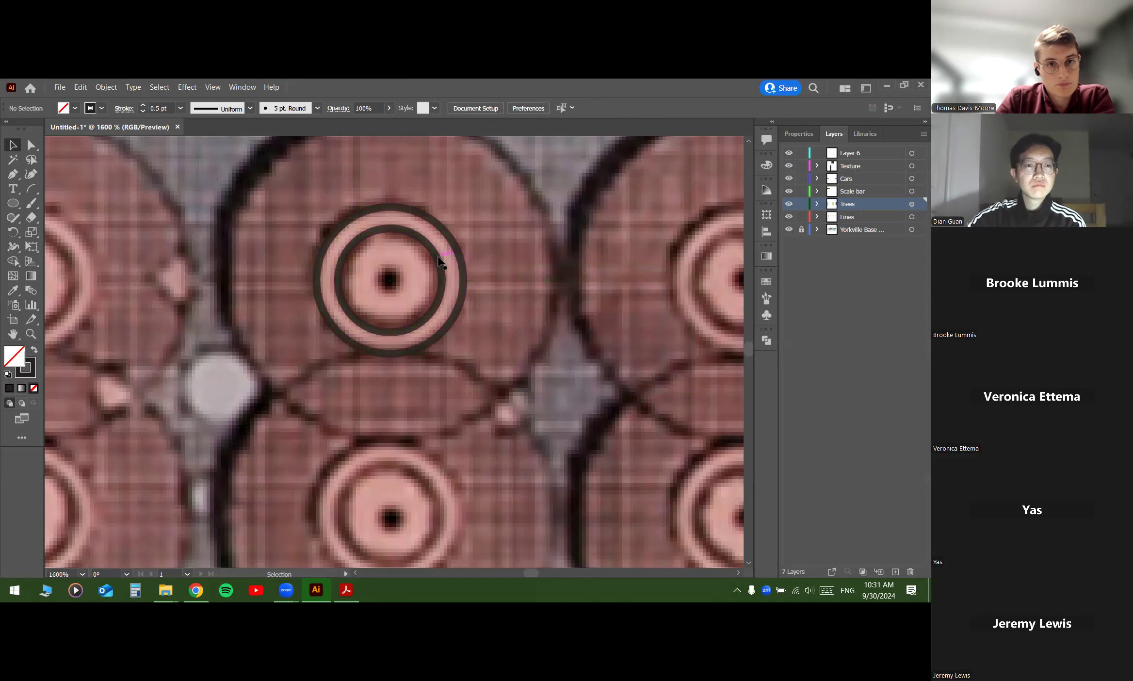
Step: Start another Offset Path from the second ring of the tree and preview its offset at 0.2 cm
{"action": "scroll", "coordinate": [439, 262], "scroll_direction": "up", "scroll_amount": 1}
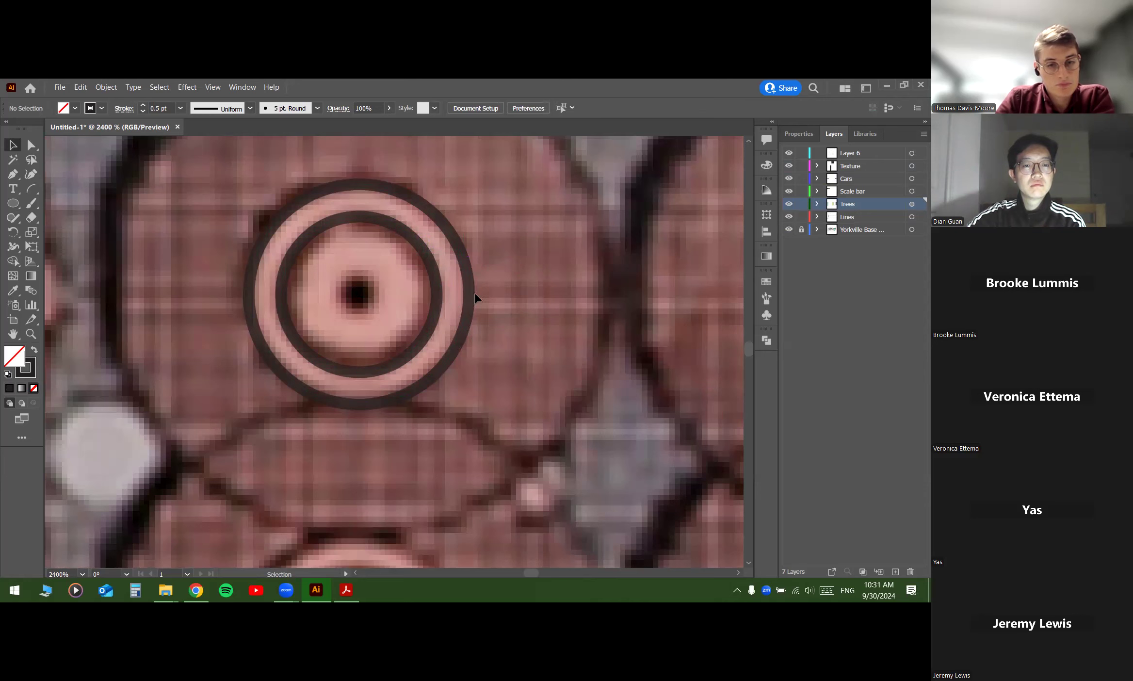
{"action": "scroll", "coordinate": [439, 300], "scroll_direction": "down", "scroll_amount": 1}
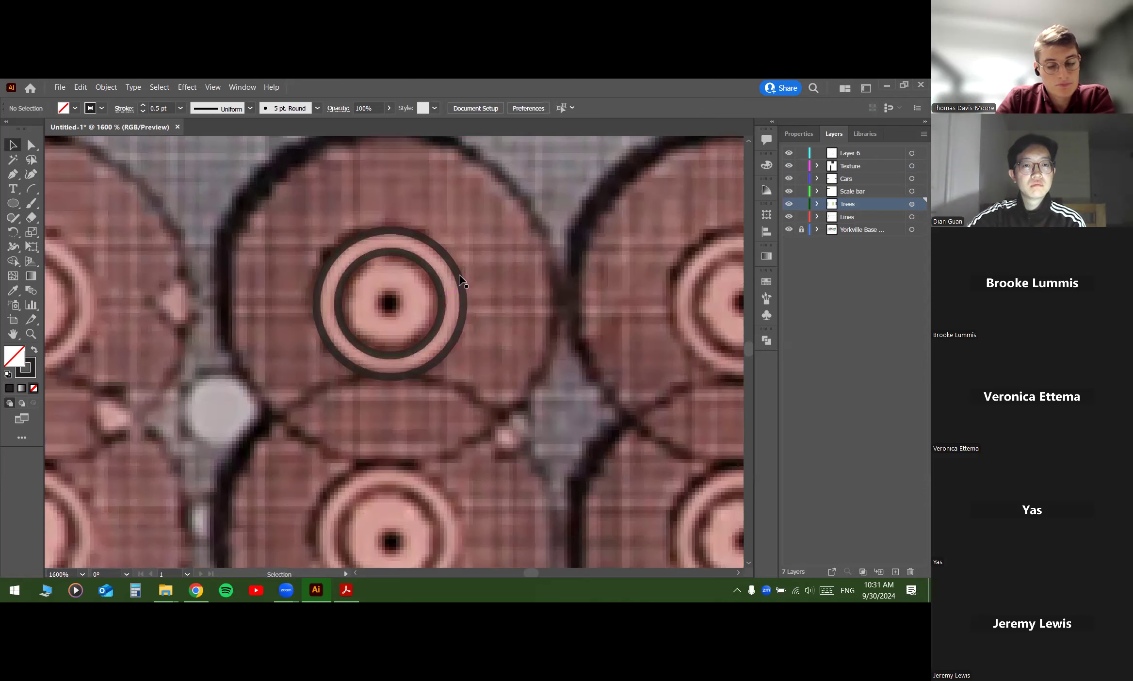
{"action": "left_click", "coordinate": [461, 280]}
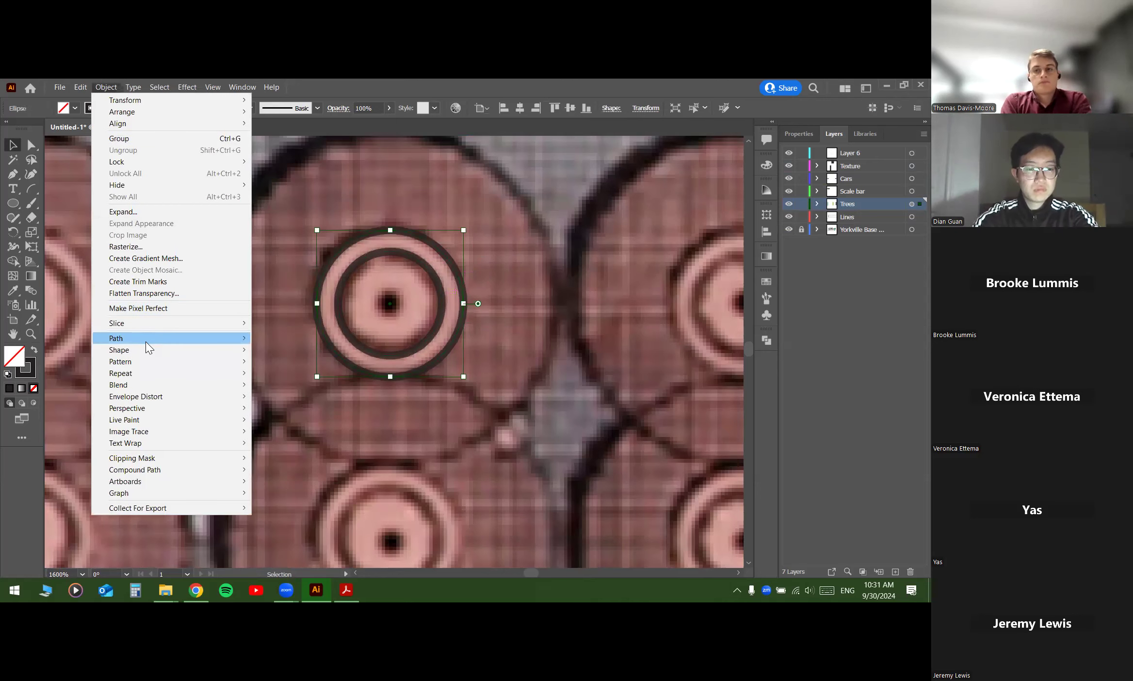
{"action": "mouse_move", "coordinate": [145, 341]}
{"action": "left_click", "coordinate": [301, 376]}
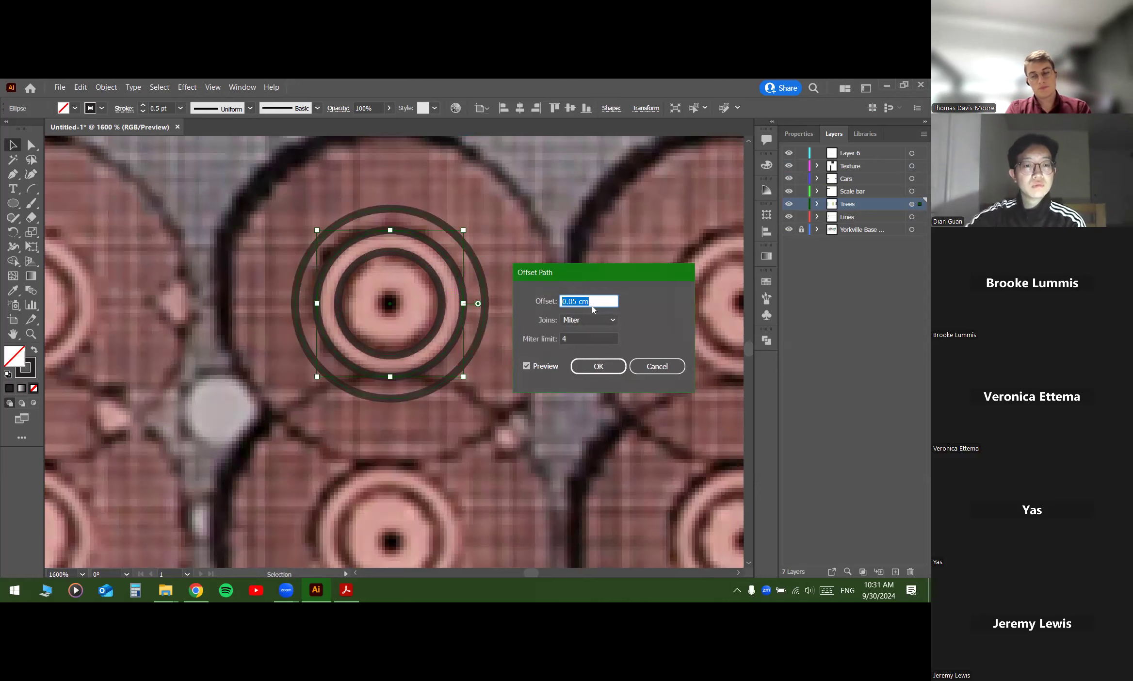
{"action": "type", "text": "2"}
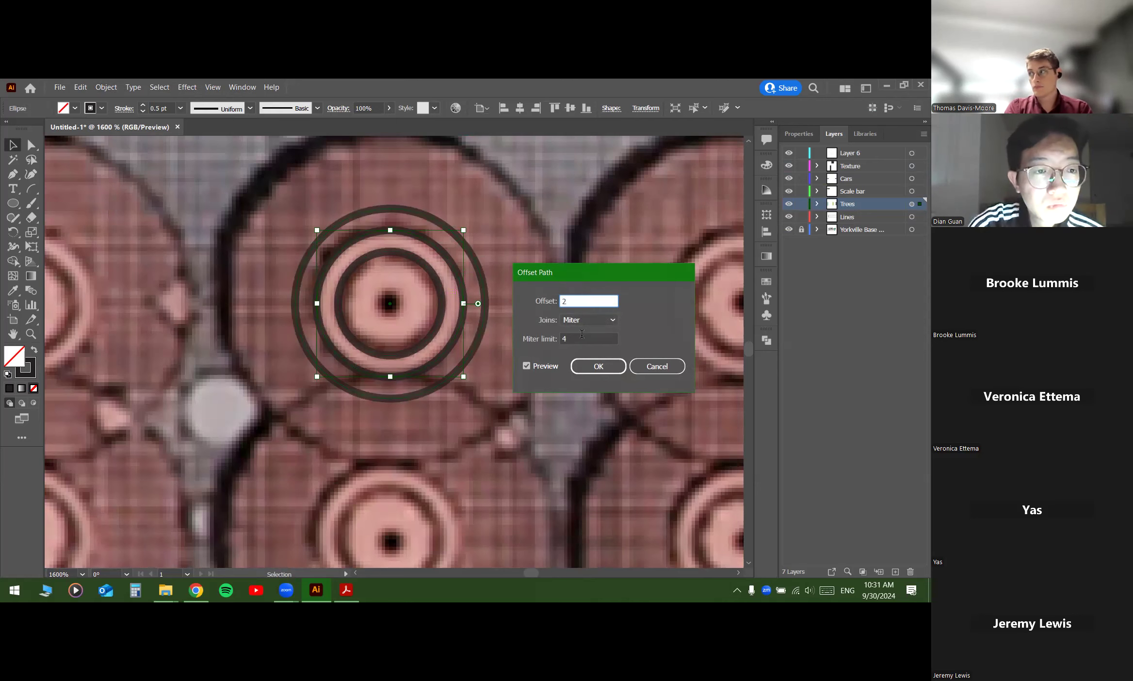
{"action": "left_click", "coordinate": [581, 336]}
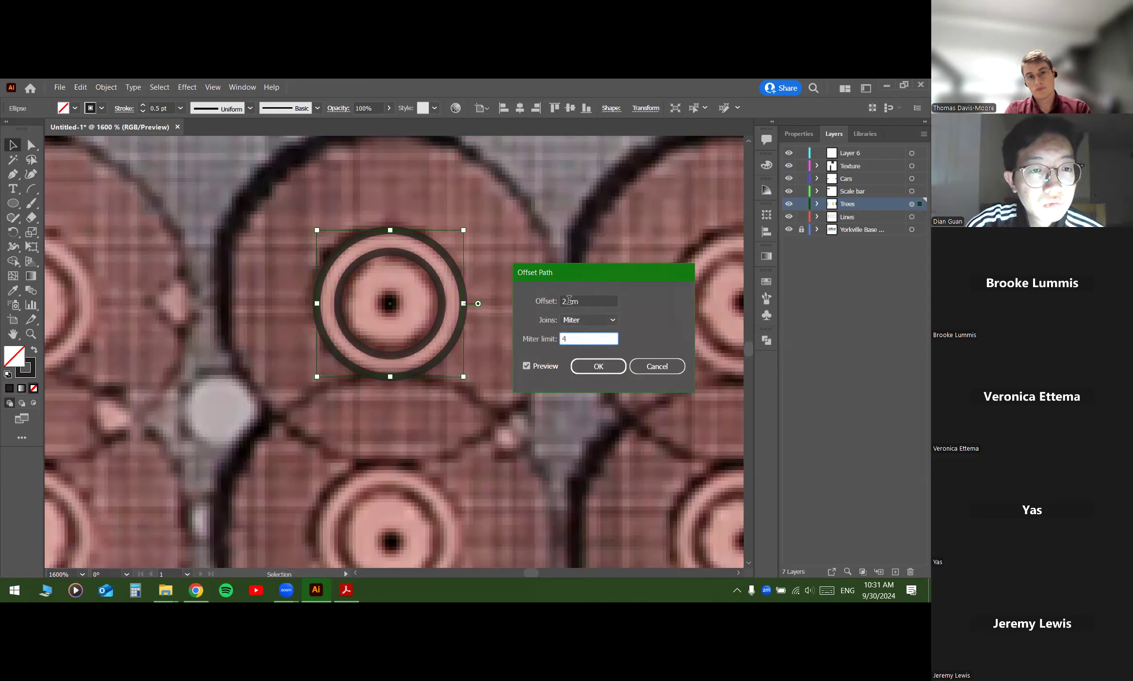
{"action": "double_click", "coordinate": [567, 303]}
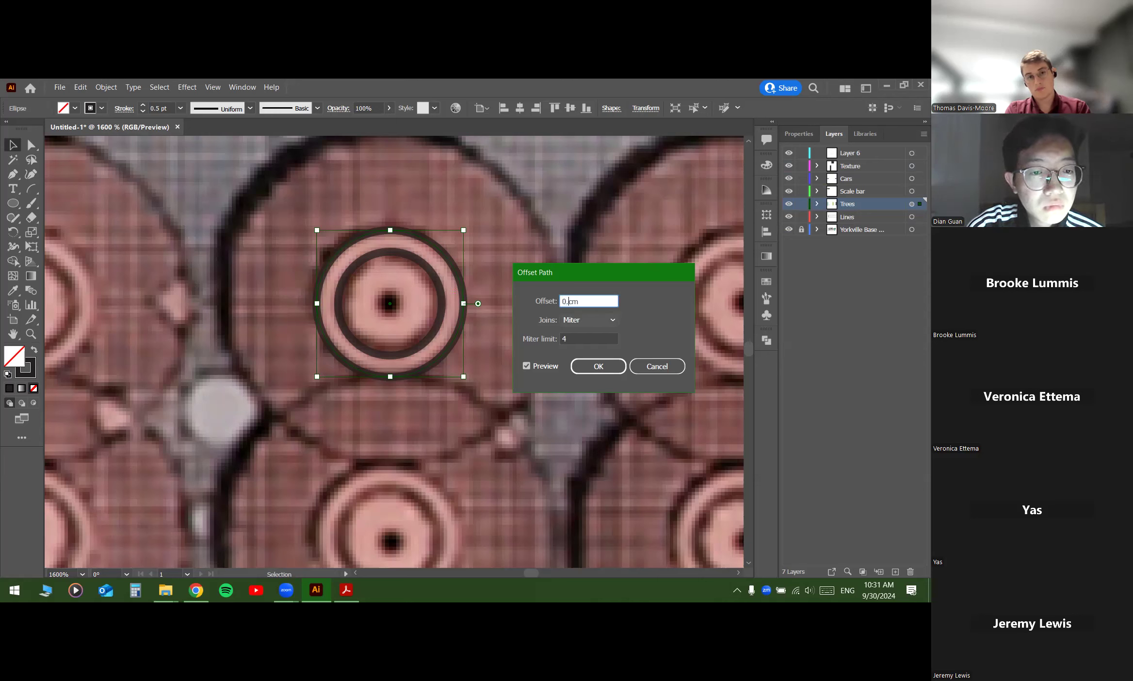
{"action": "left_click", "coordinate": [583, 338]}
{"action": "left_click_drag", "start_coordinate": [589, 301], "coordinate": [522, 303]}
{"action": "type", "text": "0.2"}
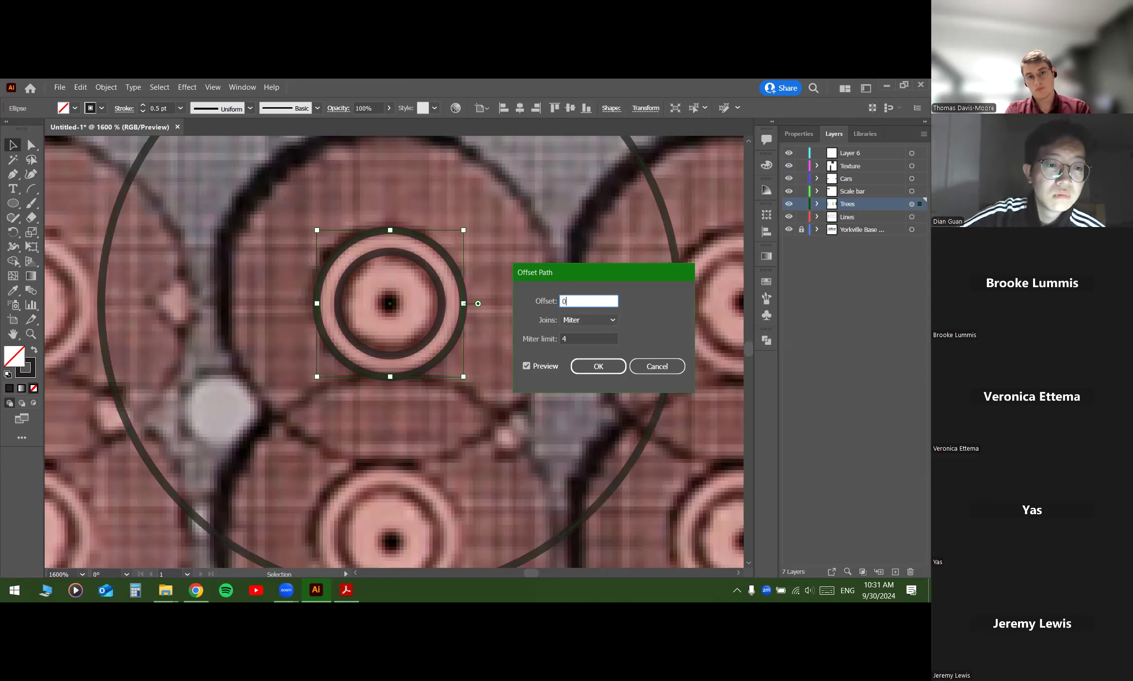
{"action": "left_click", "coordinate": [586, 338]}
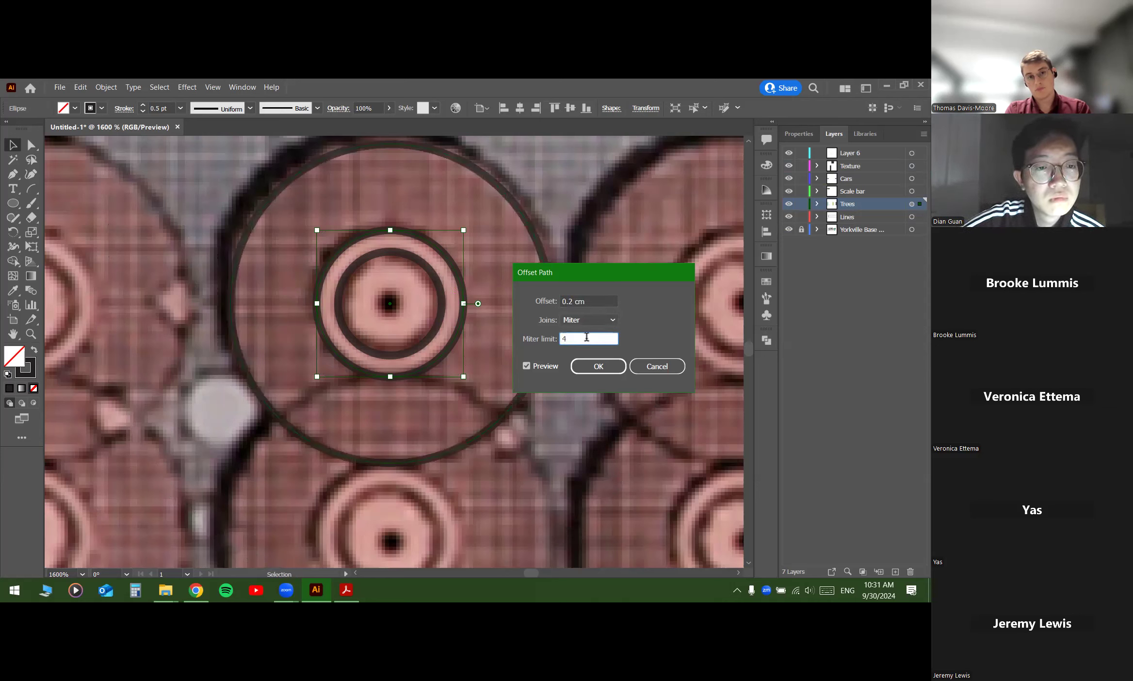
Step: Try a 0.25 cm offset for the canopy outline, return it to 0.2 cm, and apply the offset
{"action": "left_click", "coordinate": [574, 301]}
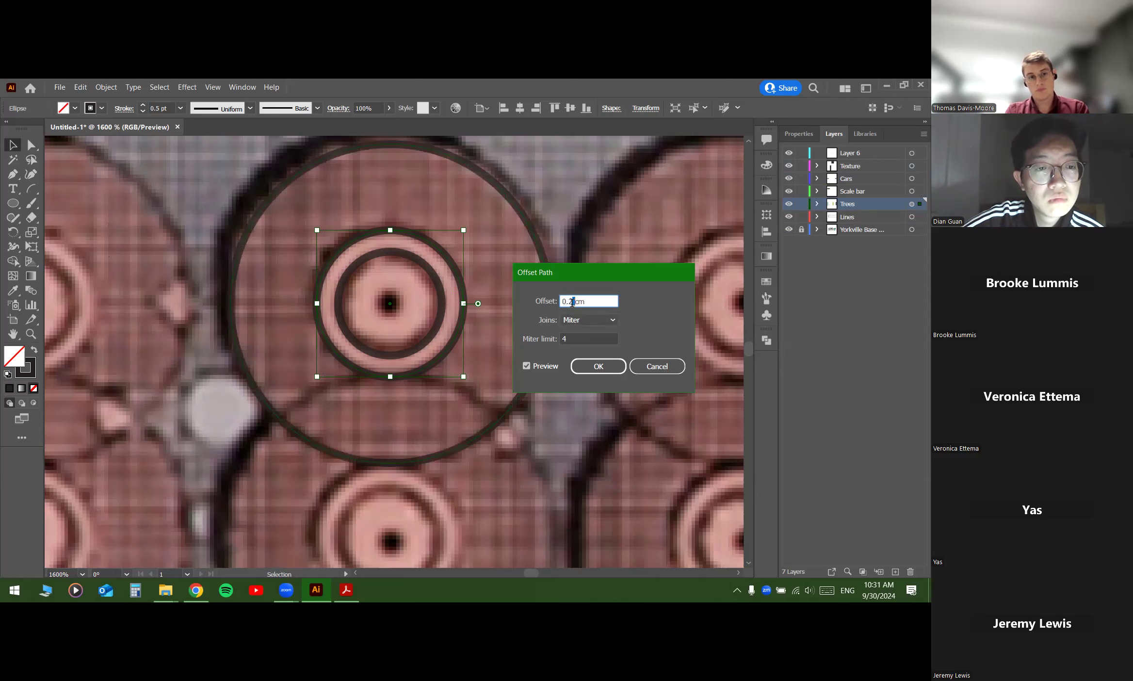
{"action": "type", "text": "5"}
{"action": "left_click", "coordinate": [582, 338]}
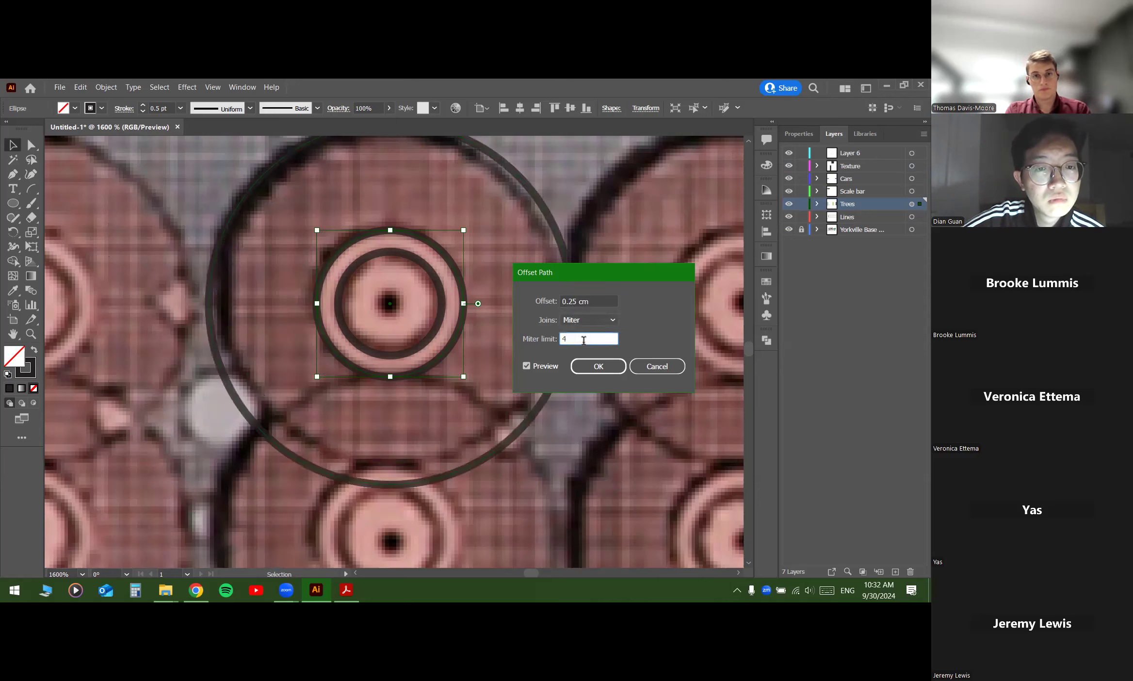
{"action": "left_click", "coordinate": [577, 301]}
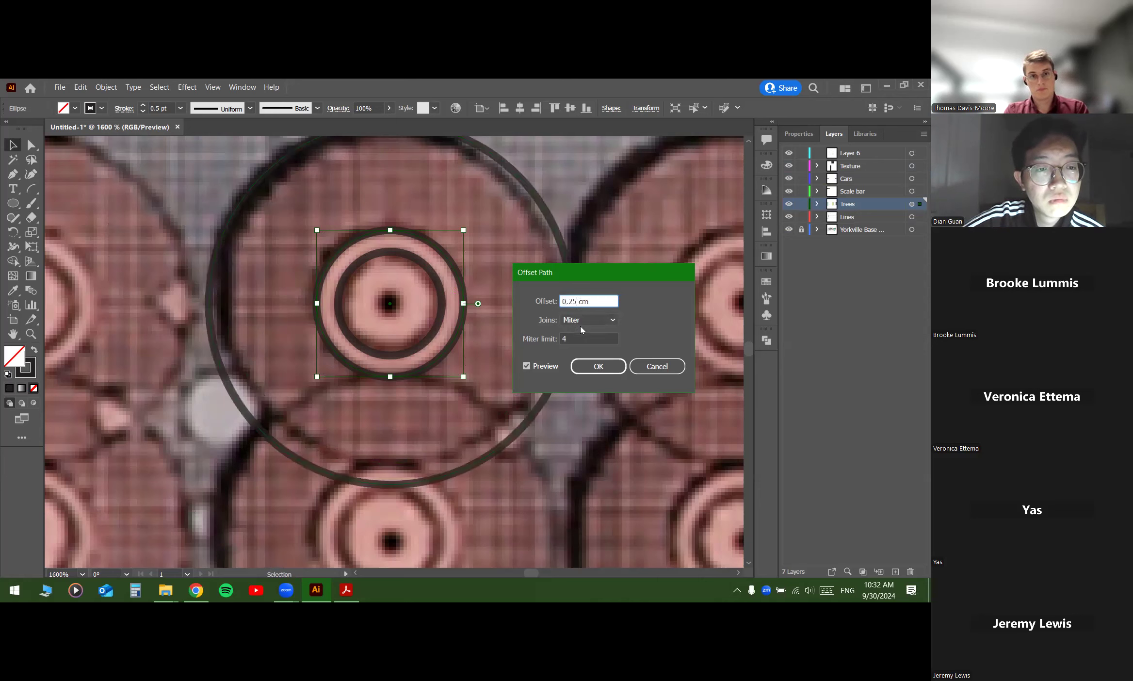
{"action": "left_click", "coordinate": [593, 367]}
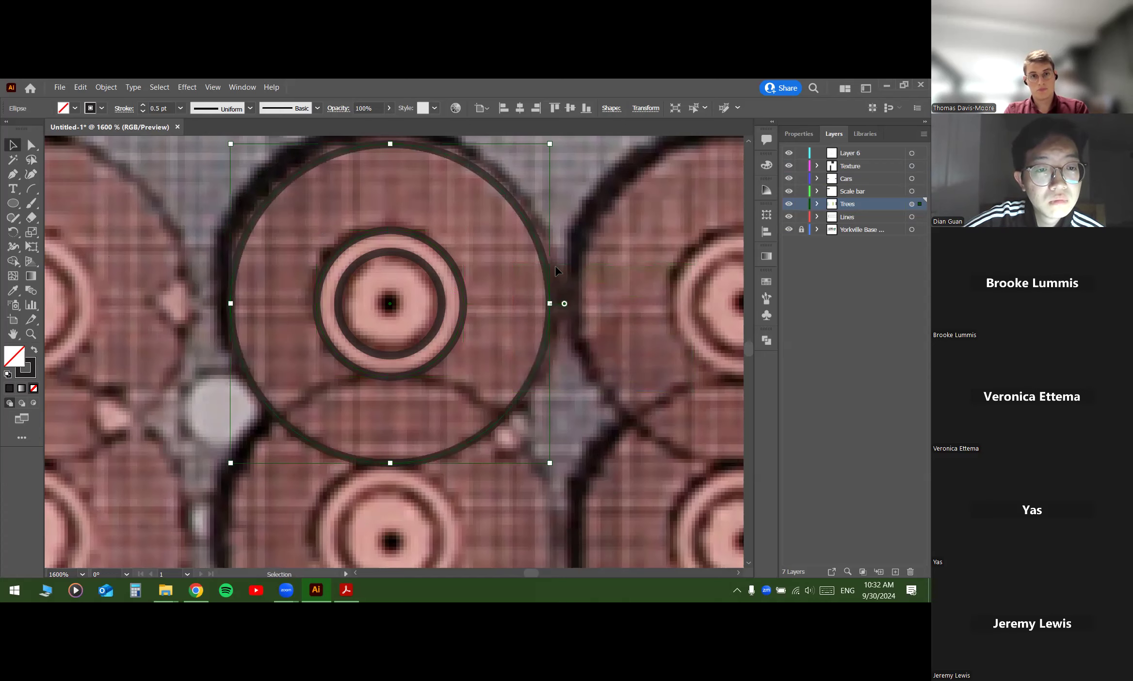
Step: Select the three concentric rings of the tree and combine them into one group
{"action": "scroll", "coordinate": [523, 285], "scroll_direction": "down", "scroll_amount": 1}
{"action": "scroll", "coordinate": [523, 285], "scroll_direction": "down", "scroll_amount": 1}
{"action": "scroll", "coordinate": [504, 270], "scroll_direction": "up", "scroll_amount": 1}
{"action": "scroll", "coordinate": [502, 262], "scroll_direction": "down", "scroll_amount": 1}
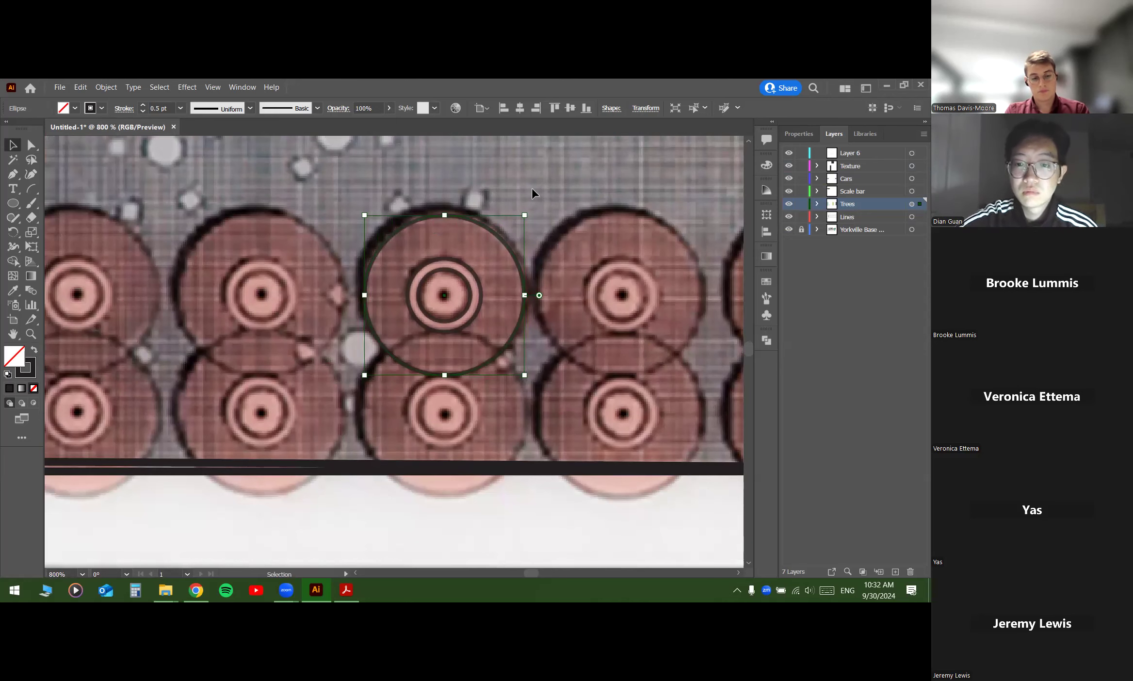
{"action": "left_click", "coordinate": [520, 200]}
{"action": "scroll", "coordinate": [504, 223], "scroll_direction": "down", "scroll_amount": 2}
{"action": "left_click_drag", "start_coordinate": [510, 237], "coordinate": [474, 270]}
{"action": "scroll", "coordinate": [485, 251], "scroll_direction": "up", "scroll_amount": 1}
{"action": "scroll", "coordinate": [485, 255], "scroll_direction": "up", "scroll_amount": 1}
{"action": "key", "text": "a"}
{"action": "key", "text": "v"}
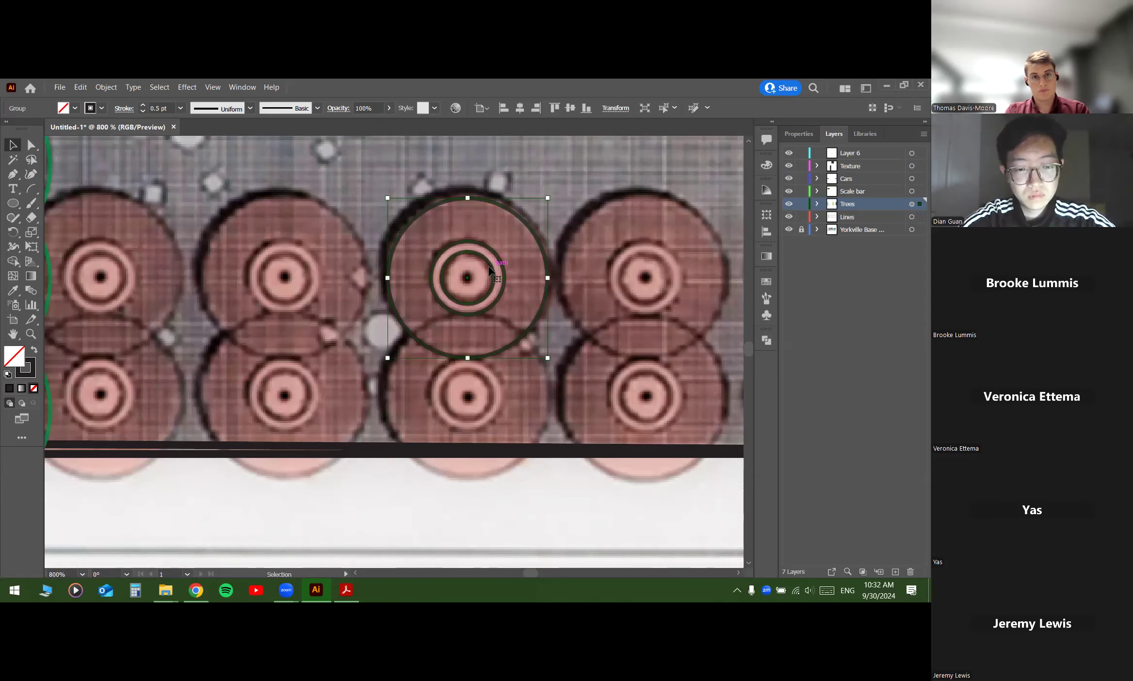
Step: Duplicate the ring group onto the lower-row tree and place a copy of the pair over the second column of trees
{"action": "scroll", "coordinate": [485, 269], "scroll_direction": "down", "scroll_amount": 1}
{"action": "scroll", "coordinate": [476, 273], "scroll_direction": "up", "scroll_amount": 1}
{"action": "left_click_drag", "start_coordinate": [479, 279], "coordinate": [343, 398]}
{"action": "left_click", "coordinate": [159, 282], "text": "shift"}
{"action": "scroll", "coordinate": [277, 362], "scroll_direction": "down", "scroll_amount": 2}
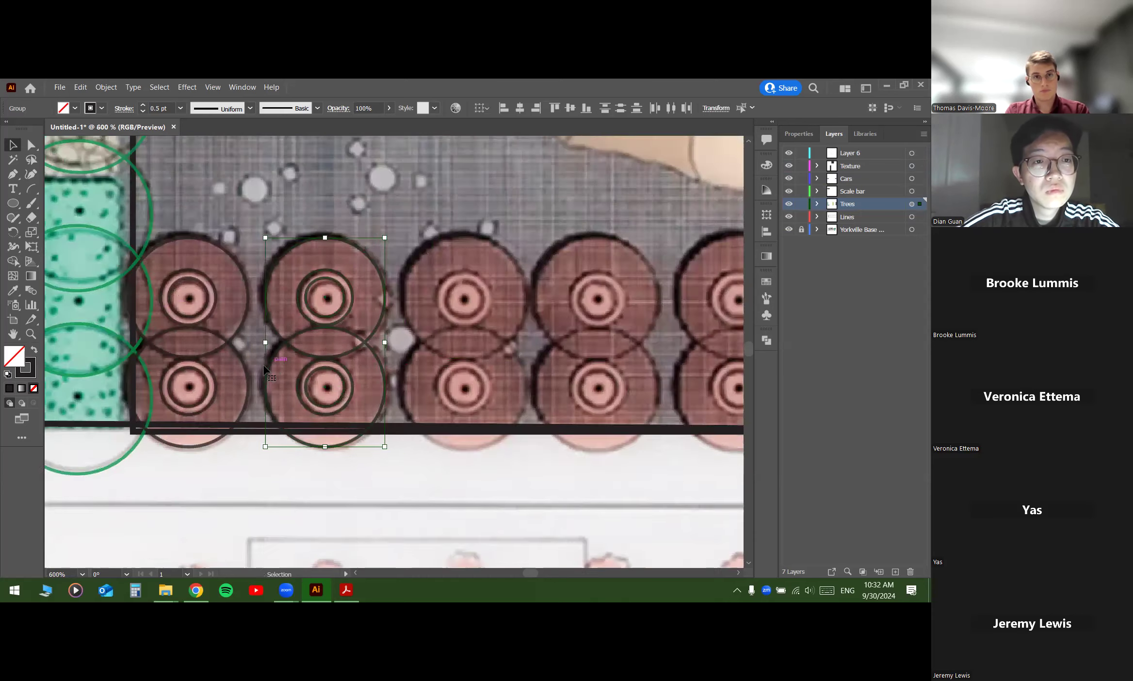
Step: Repeat the paired tree copy across the remaining bedrock formation columns, and deselect the copies
{"action": "key", "text": "ctrl+d"}
{"action": "key", "text": "ctrl+d"}
{"action": "key", "text": "ctrl+d"}
{"action": "key", "text": "ctrl+d"}
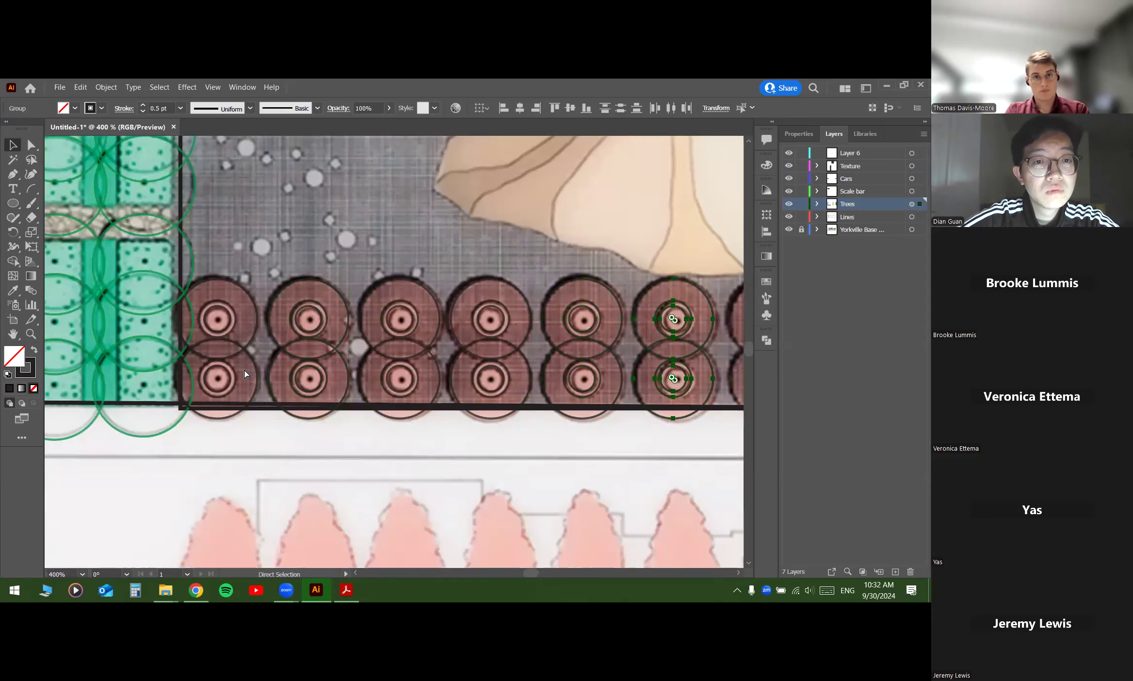
{"action": "left_click_drag", "start_coordinate": [396, 224], "coordinate": [367, 232]}
{"action": "left_click", "coordinate": [407, 258]}
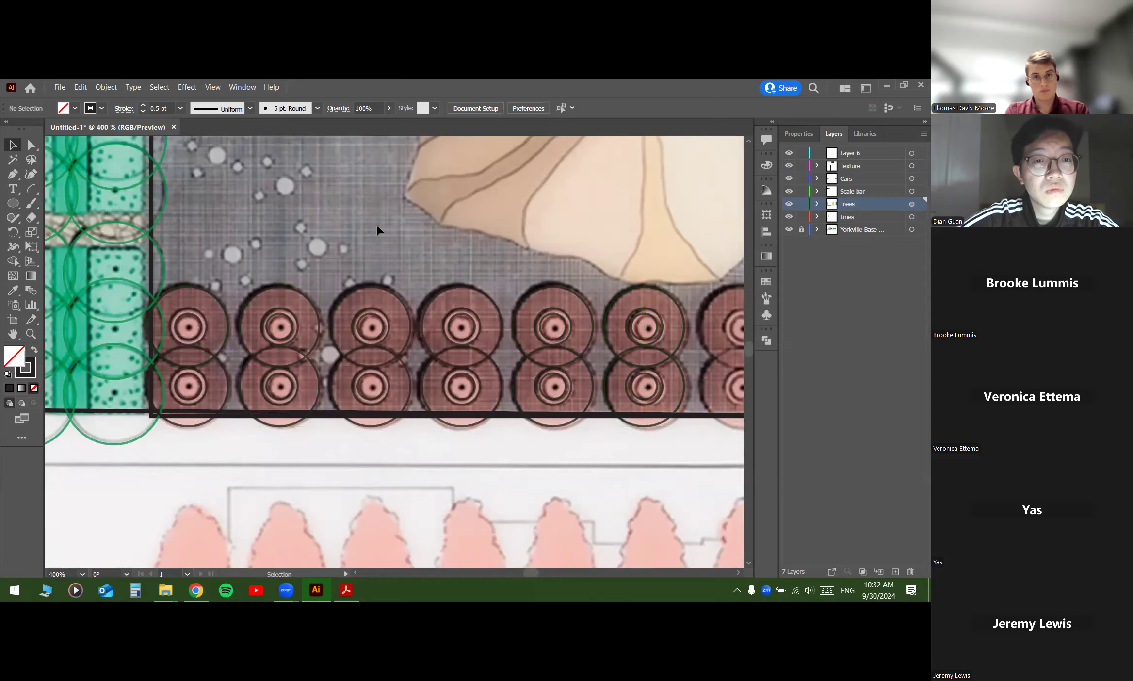
Step: Draw a straight horizontal Pen line about 11 cm long along the ground band's lower edge in the elevation, from its left end toward the alder grove
{"action": "scroll", "coordinate": [377, 227], "scroll_direction": "down", "scroll_amount": 3}
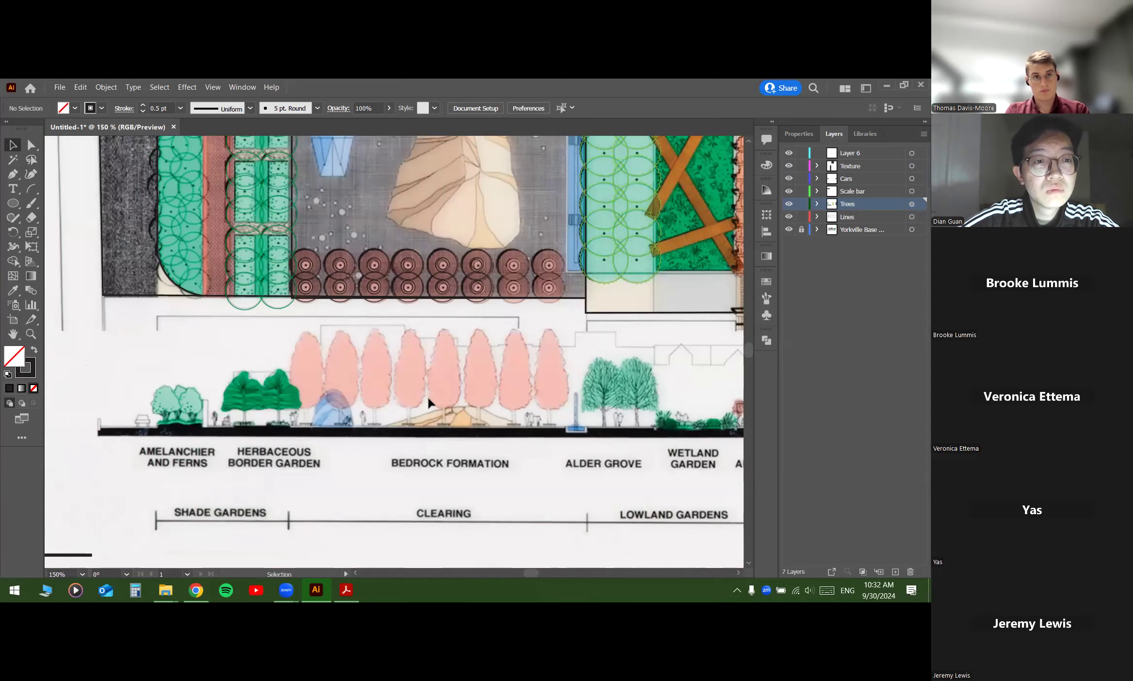
{"action": "scroll", "coordinate": [428, 400], "scroll_direction": "down", "scroll_amount": 3}
{"action": "scroll", "coordinate": [355, 419], "scroll_direction": "up", "scroll_amount": 3}
{"action": "left_click_drag", "start_coordinate": [450, 427], "coordinate": [313, 411]}
{"action": "scroll", "coordinate": [313, 412], "scroll_direction": "down", "scroll_amount": 3}
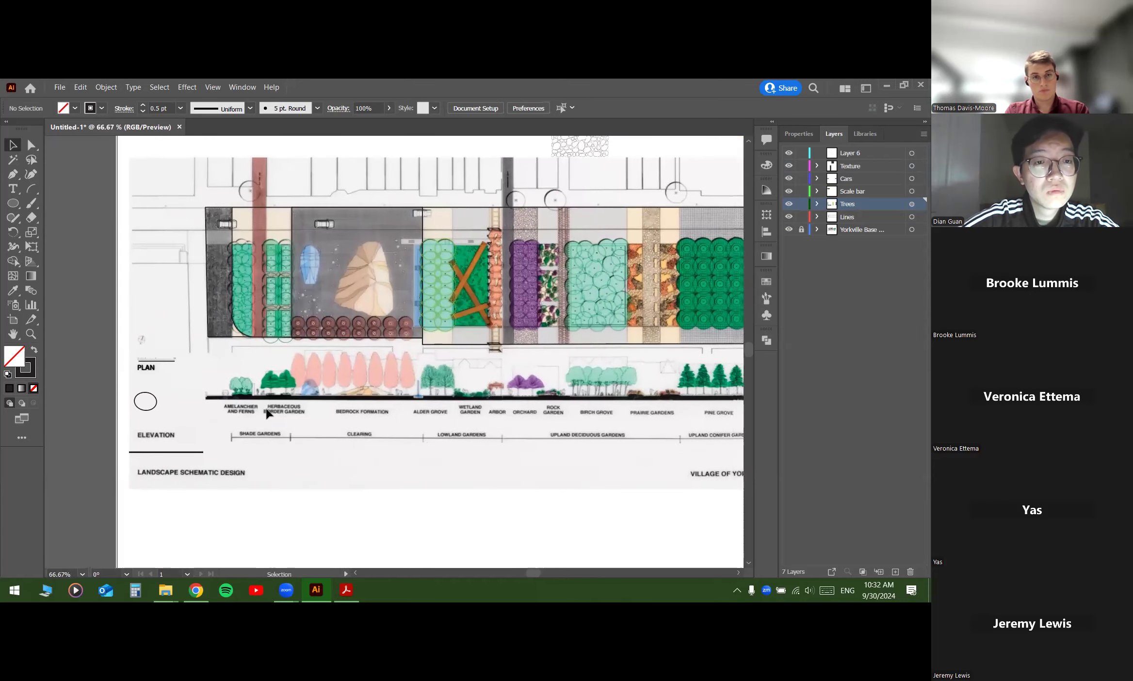
{"action": "scroll", "coordinate": [269, 413], "scroll_direction": "up", "scroll_amount": 3}
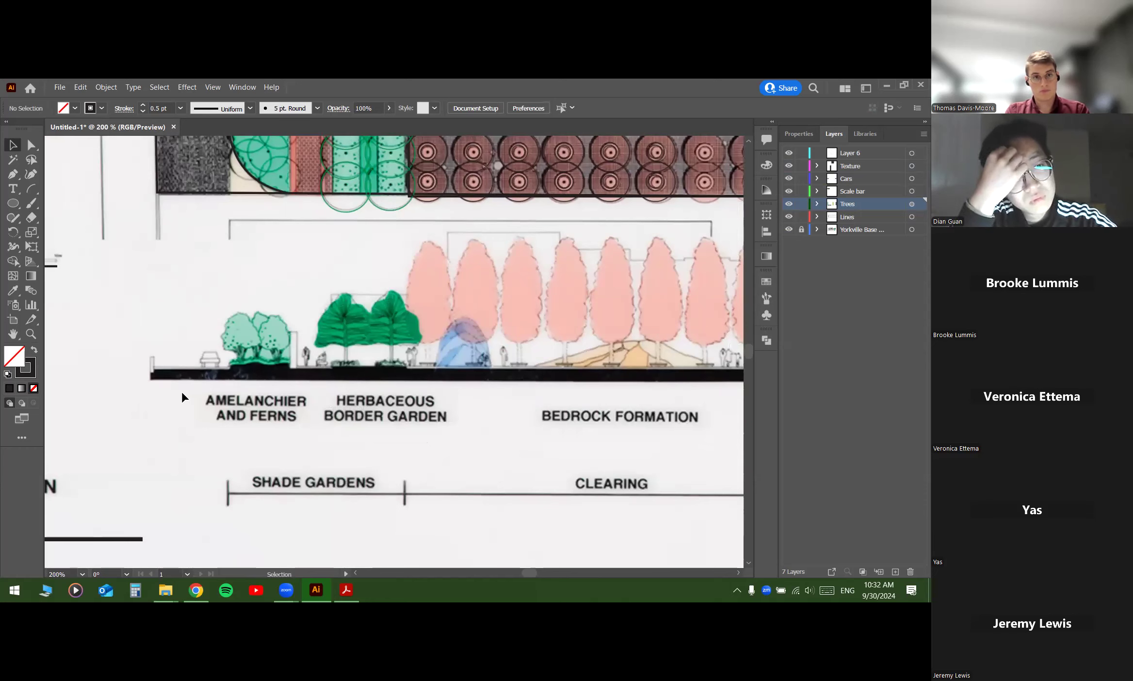
{"action": "left_click", "coordinate": [13, 176]}
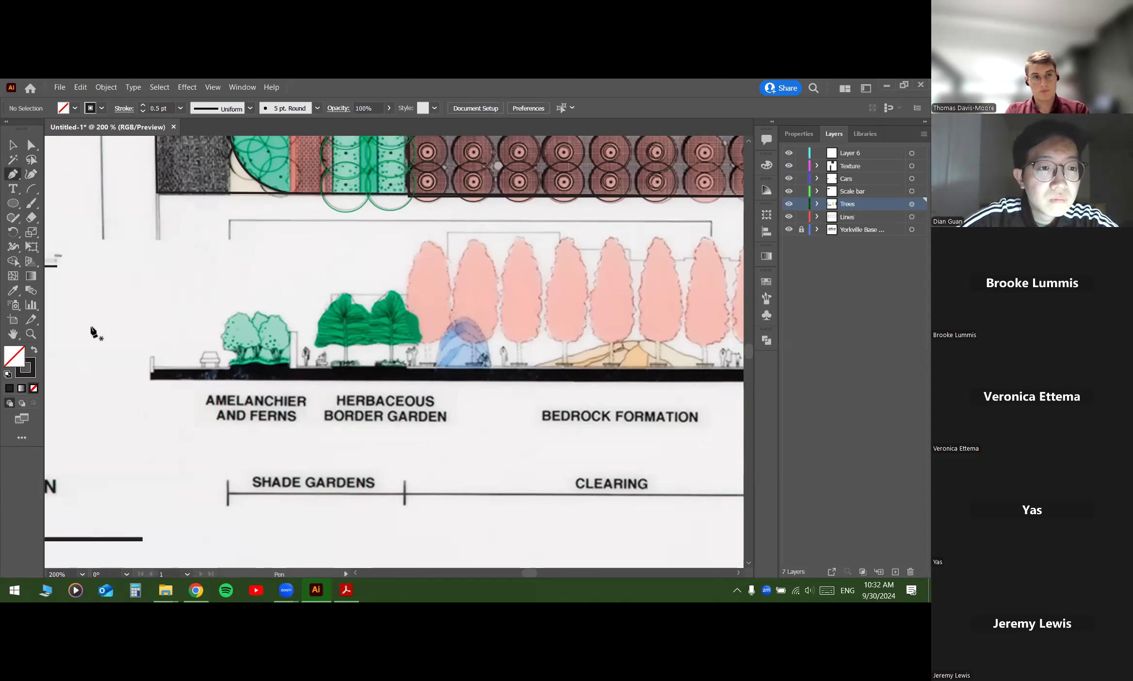
{"action": "scroll", "coordinate": [141, 398], "scroll_direction": "right", "scroll_amount": 2}
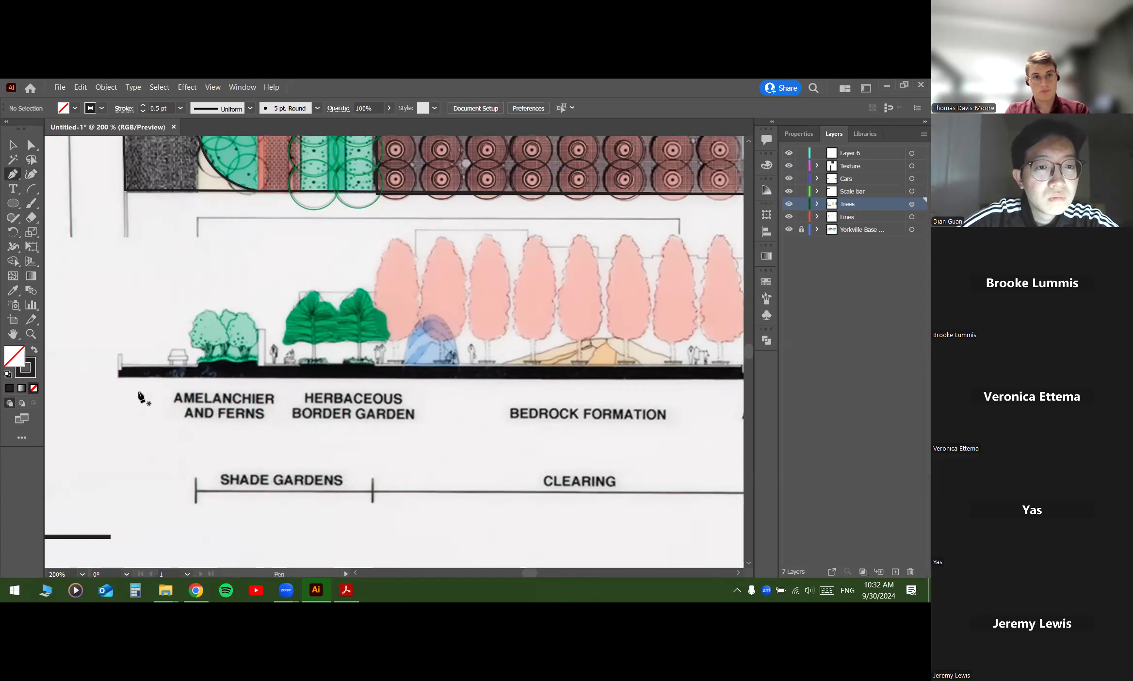
{"action": "left_click", "coordinate": [117, 375]}
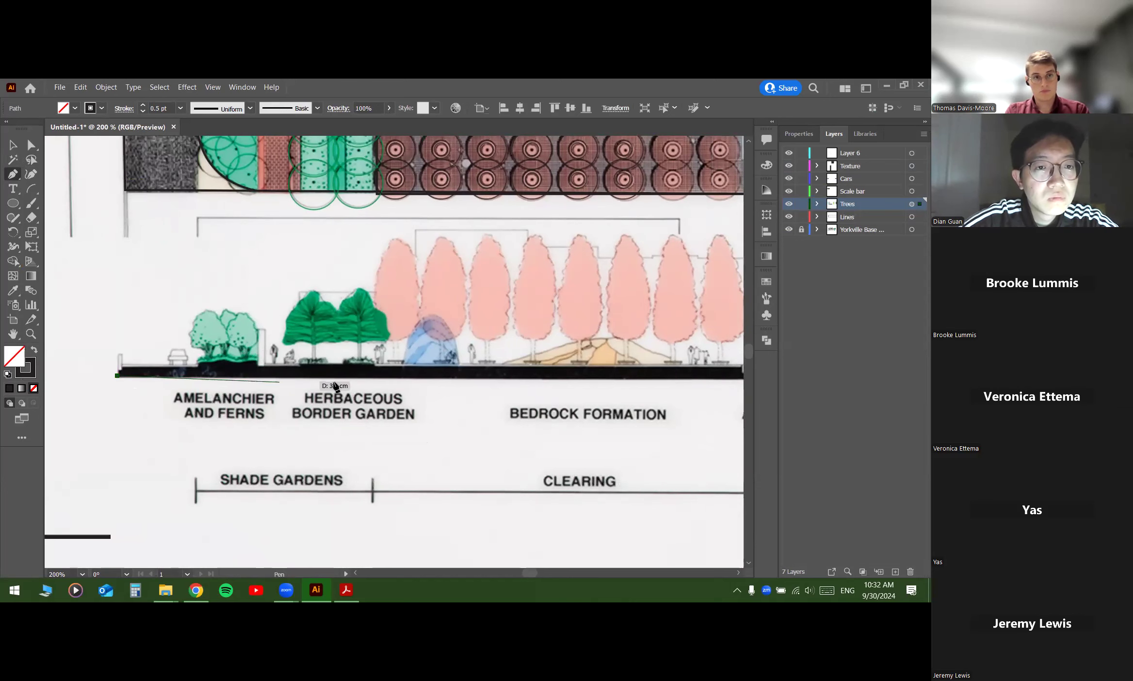
{"action": "scroll", "coordinate": [388, 388], "scroll_direction": "right", "scroll_amount": 2}
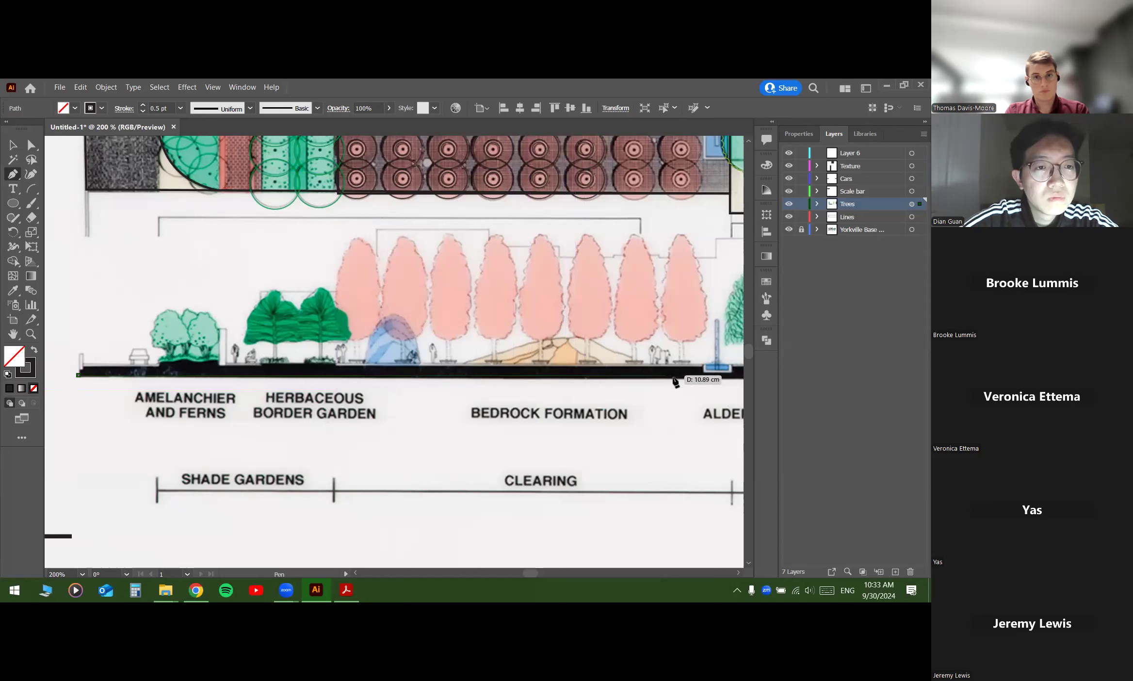
{"action": "left_click", "coordinate": [700, 377], "text": "shift"}
{"action": "key", "text": "v"}
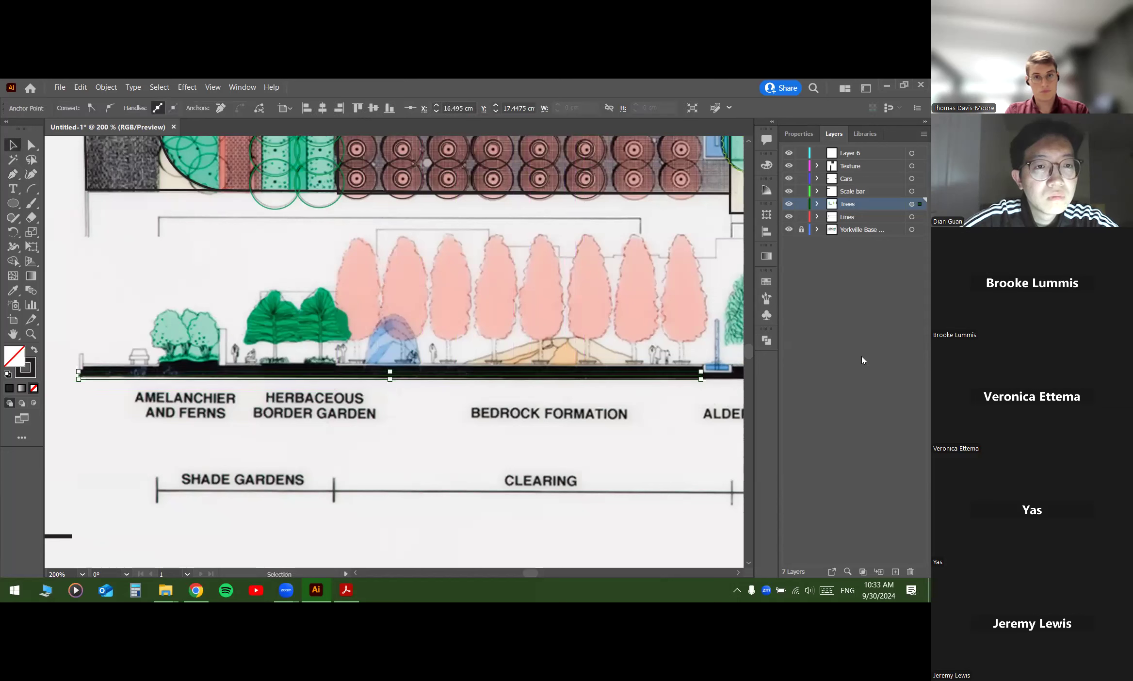
Step: Create a new layer above Trees and name it Section
{"action": "left_click", "coordinate": [895, 572]}
{"action": "double_click", "coordinate": [844, 205]}
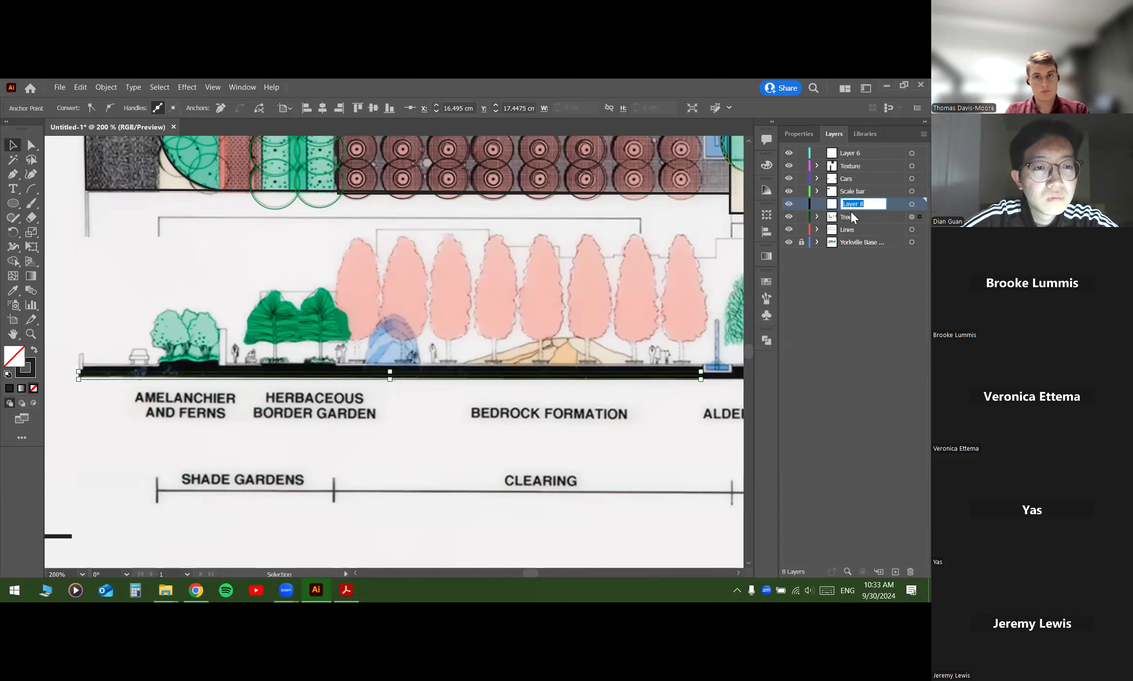
{"action": "type", "text": "Section"}
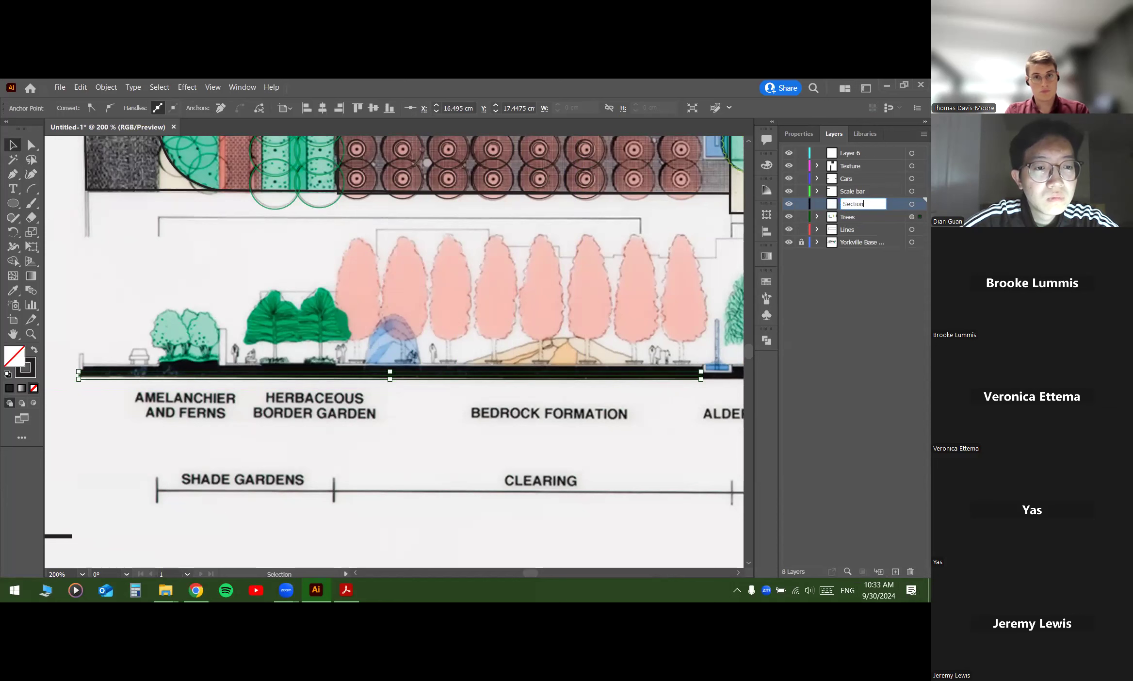
Step: Move the ground line from the Trees layer to the Section layer, and set the Section layer's color to Gold
{"action": "key", "text": "Return"}
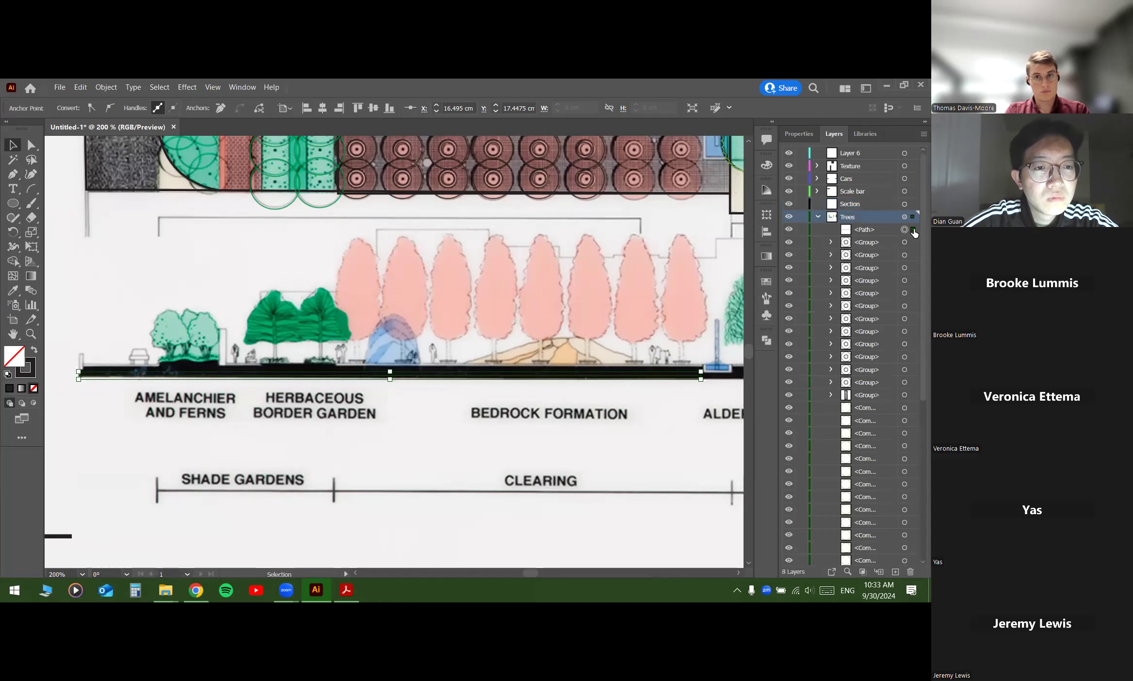
{"action": "left_click_drag", "start_coordinate": [911, 208], "coordinate": [912, 204]}
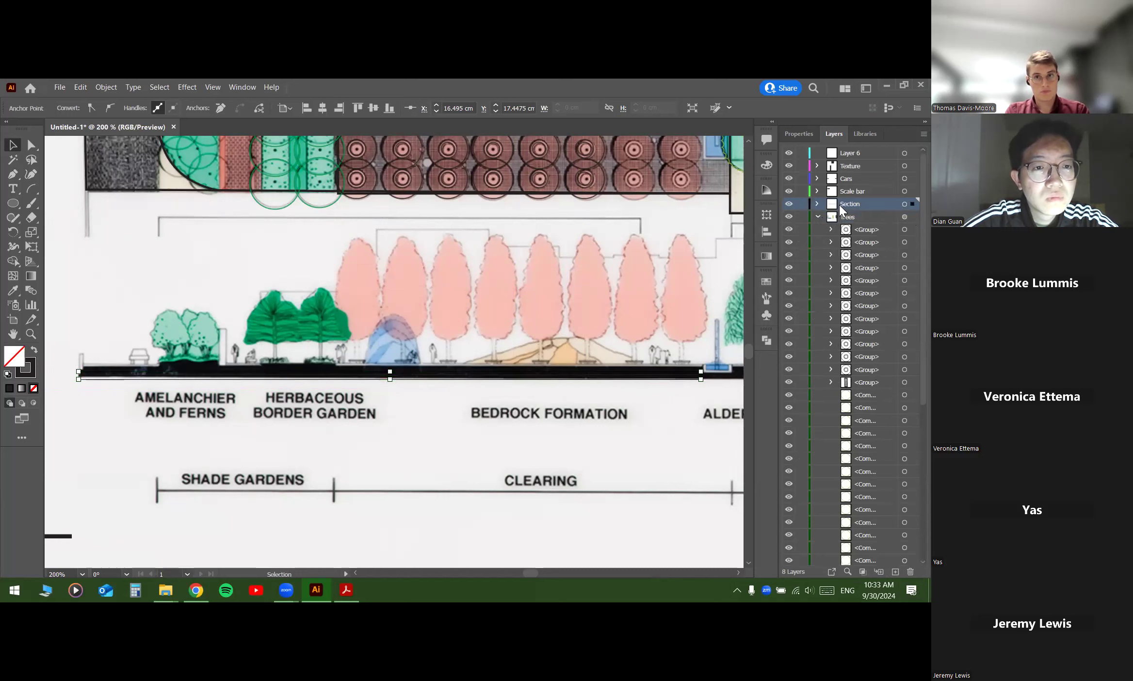
{"action": "double_click", "coordinate": [879, 204]}
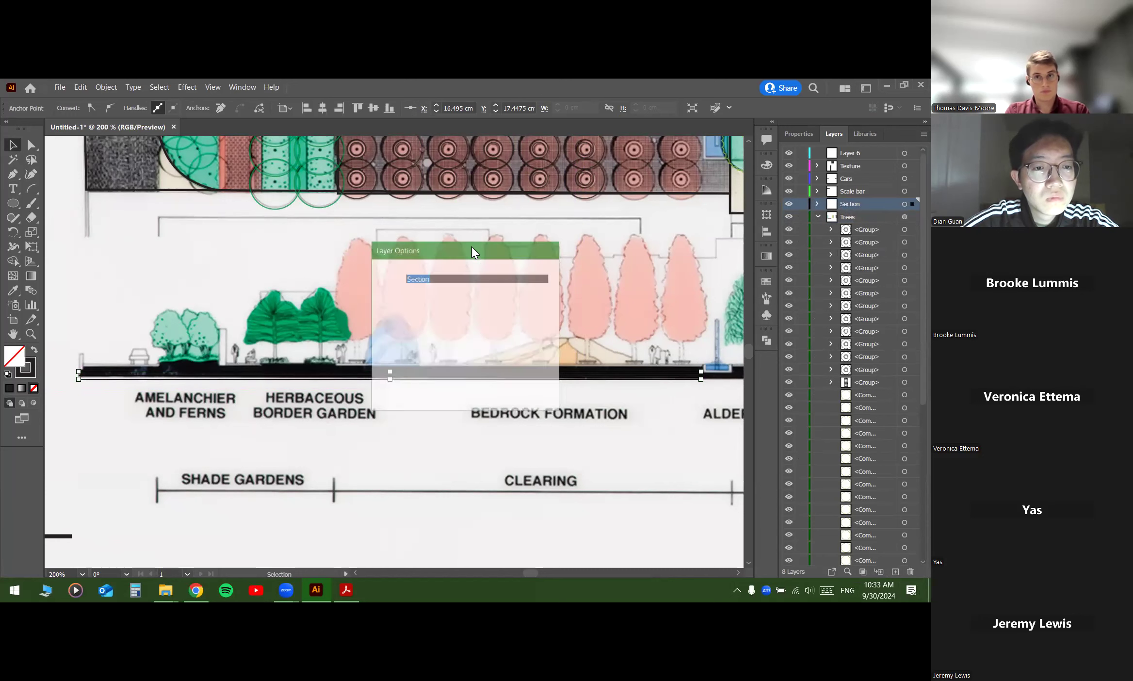
{"action": "left_click", "coordinate": [434, 303]}
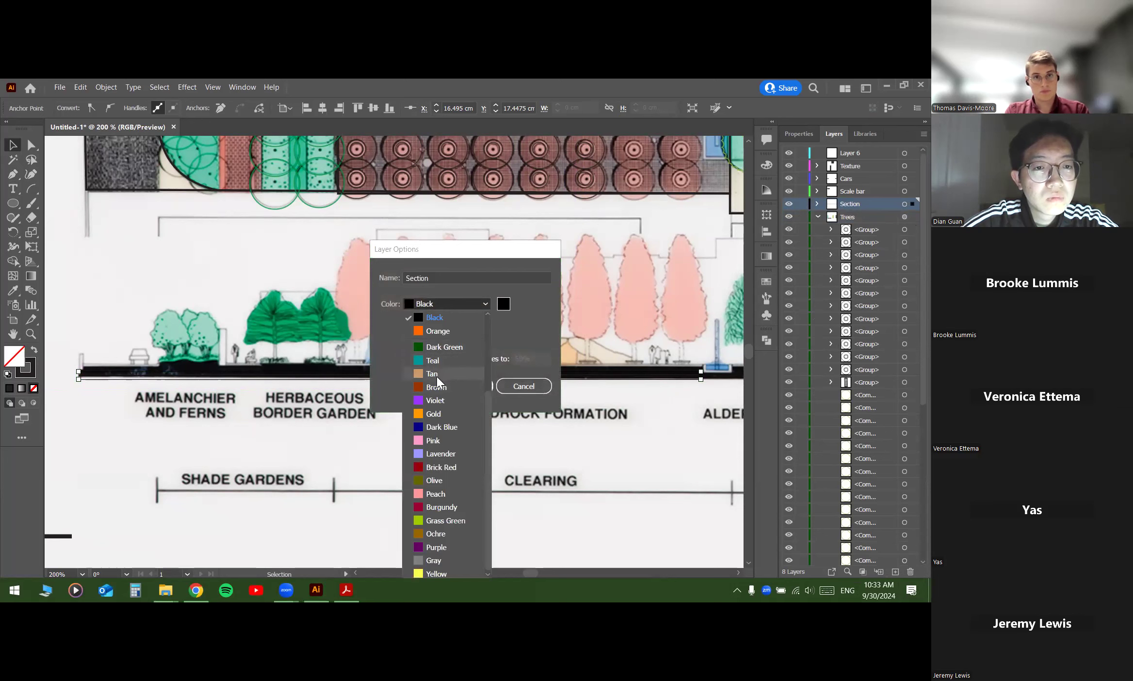
{"action": "left_click", "coordinate": [437, 415]}
{"action": "key", "text": "Return"}
{"action": "left_click", "coordinate": [818, 216]}
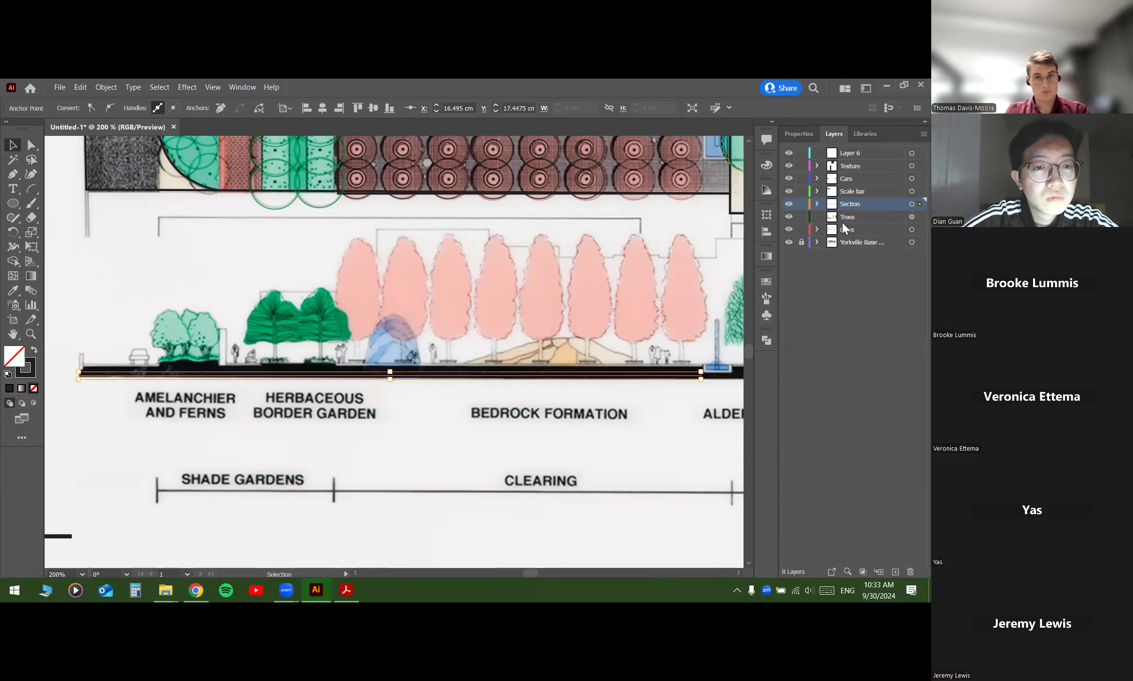
{"action": "left_click", "coordinate": [458, 382]}
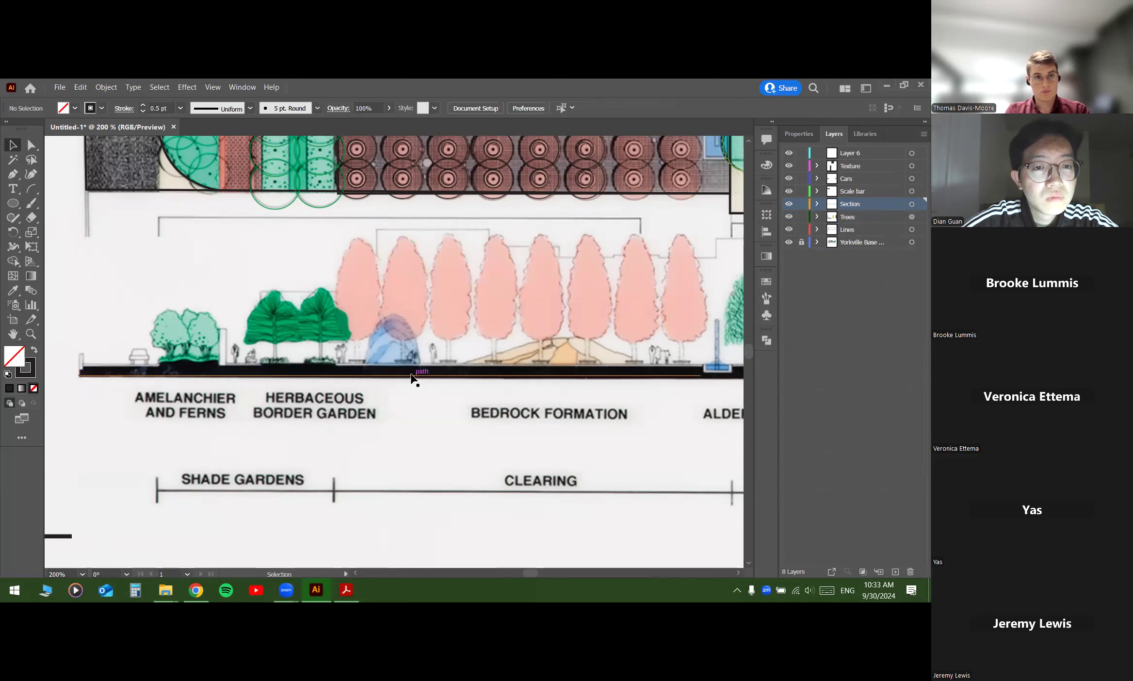
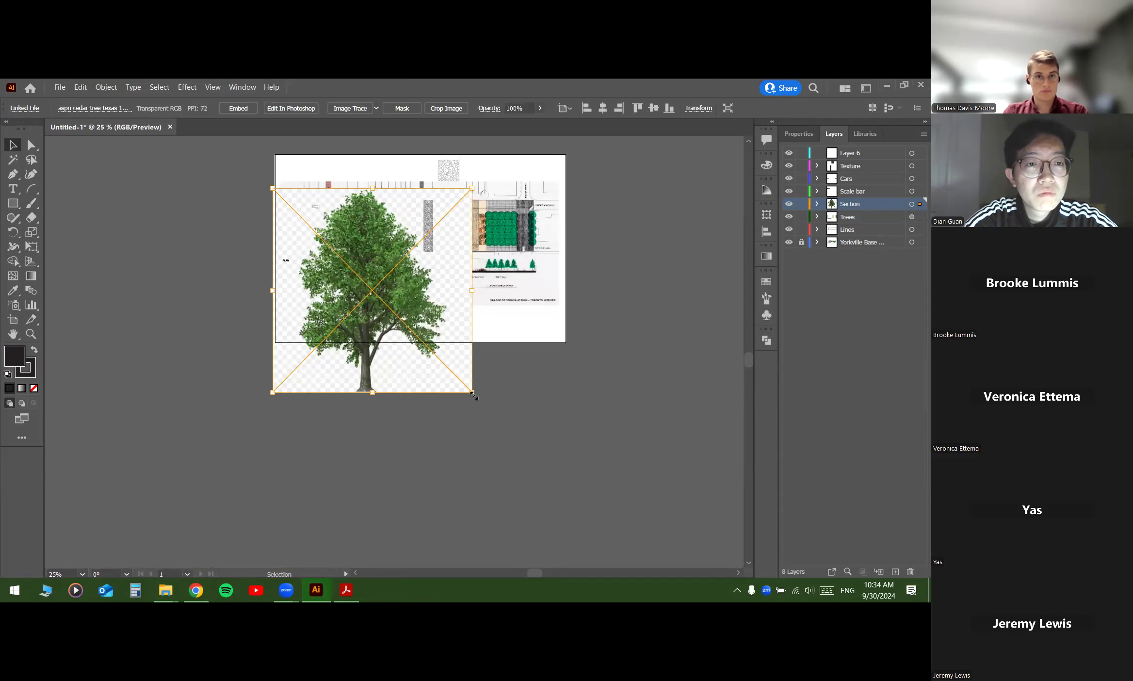
Step: Image Trace the placed tree picture with the Sketched Art preset and expand the result into vector paths
{"action": "scroll", "coordinate": [370, 291], "scroll_direction": "up", "scroll_amount": 2}
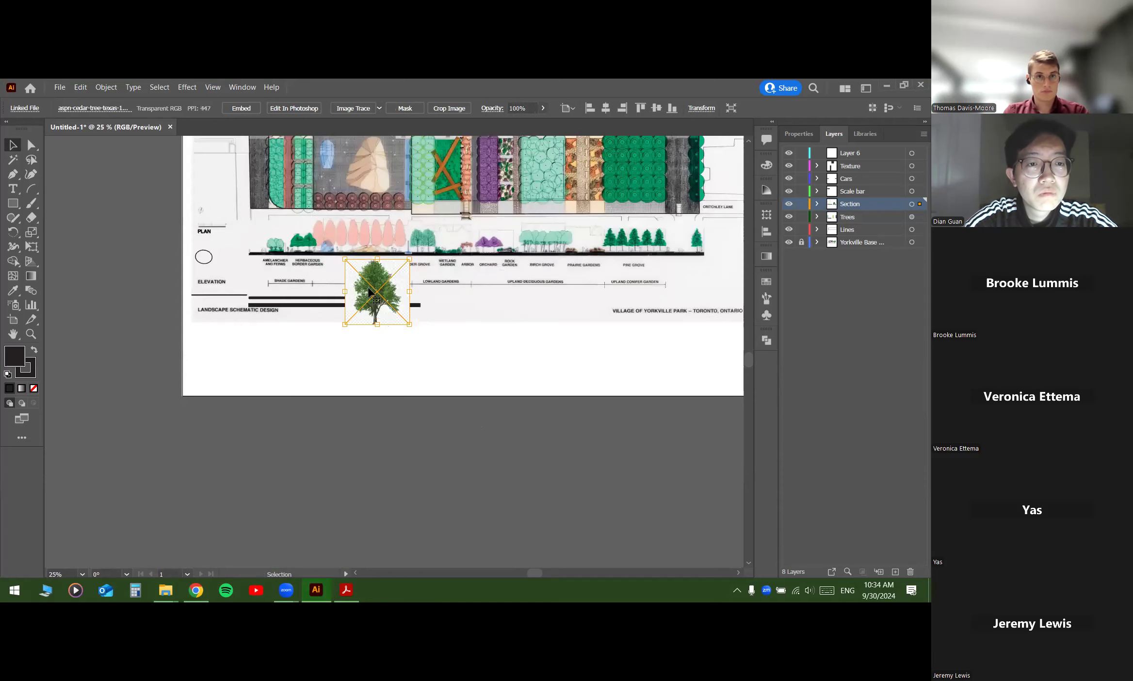
{"action": "scroll", "coordinate": [370, 291], "scroll_direction": "up", "scroll_amount": 5}
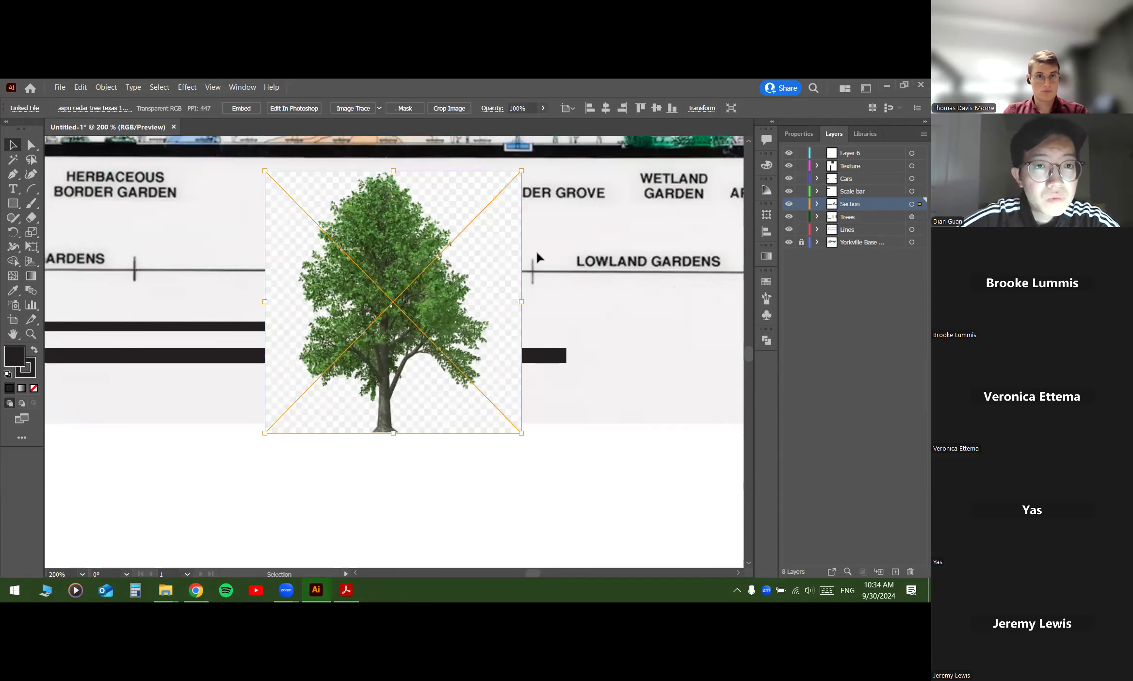
{"action": "left_click", "coordinate": [539, 237]}
{"action": "left_click", "coordinate": [383, 268]}
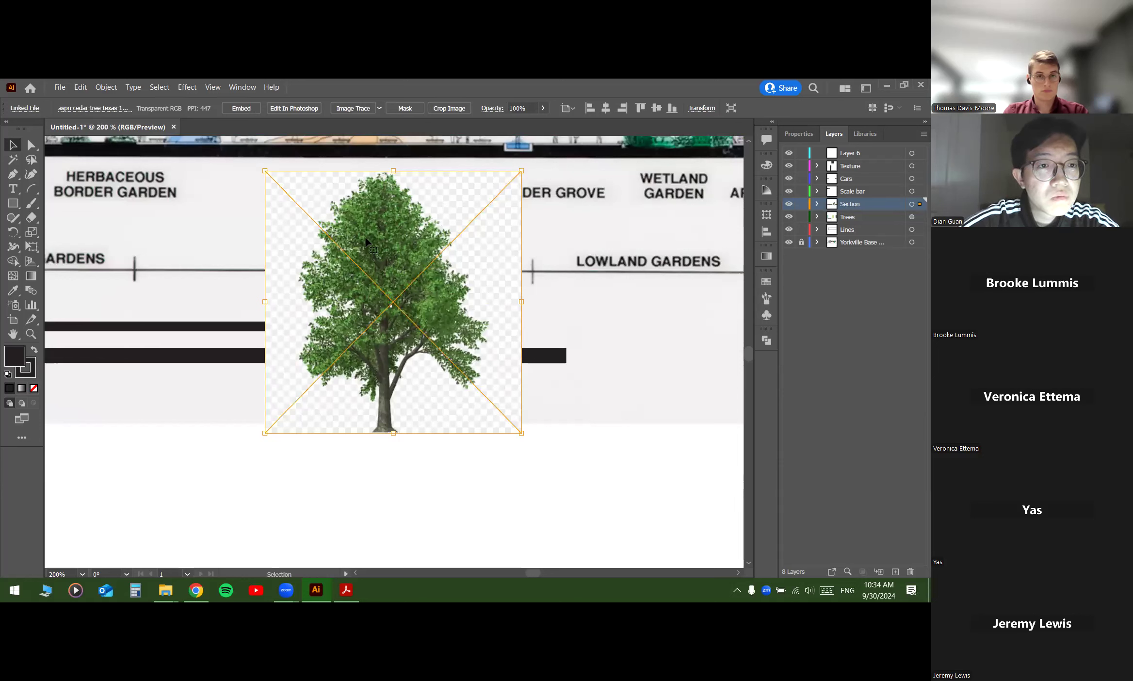
{"action": "left_click", "coordinate": [355, 107]}
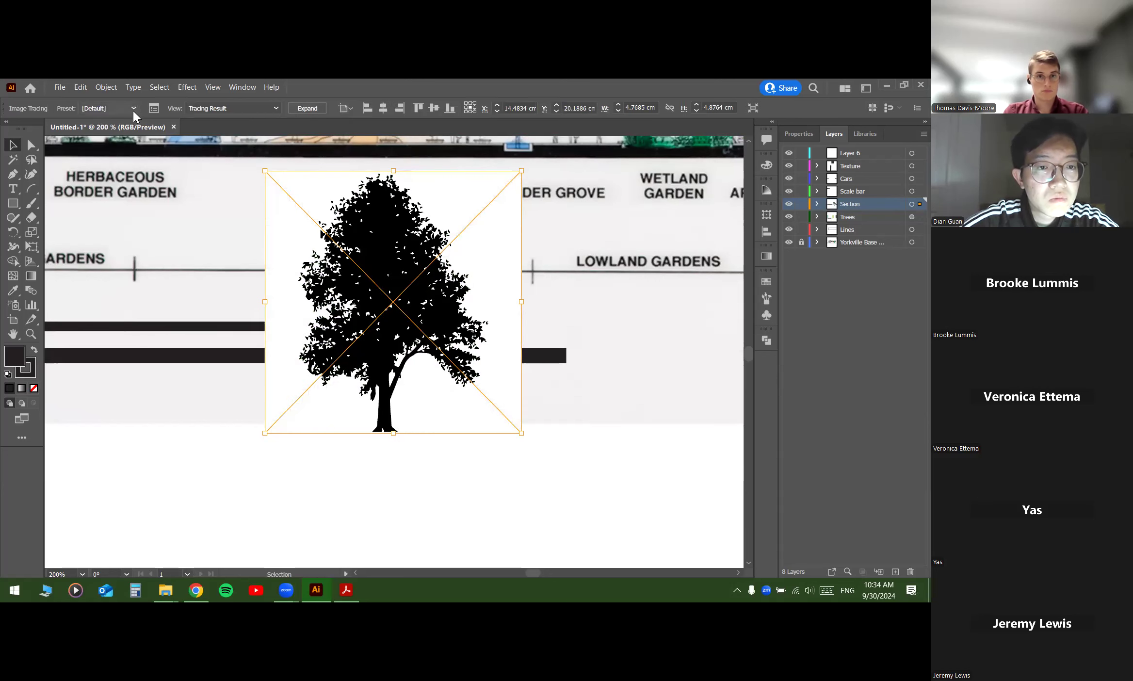
{"action": "left_click", "coordinate": [133, 108]}
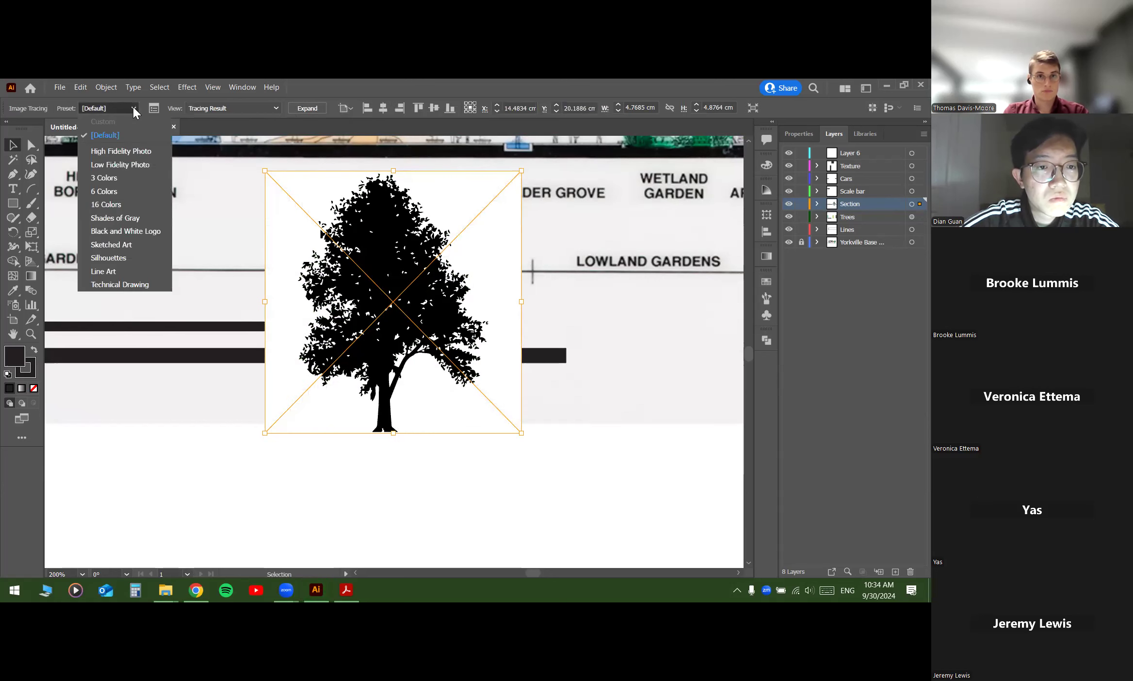
{"action": "left_click", "coordinate": [122, 244]}
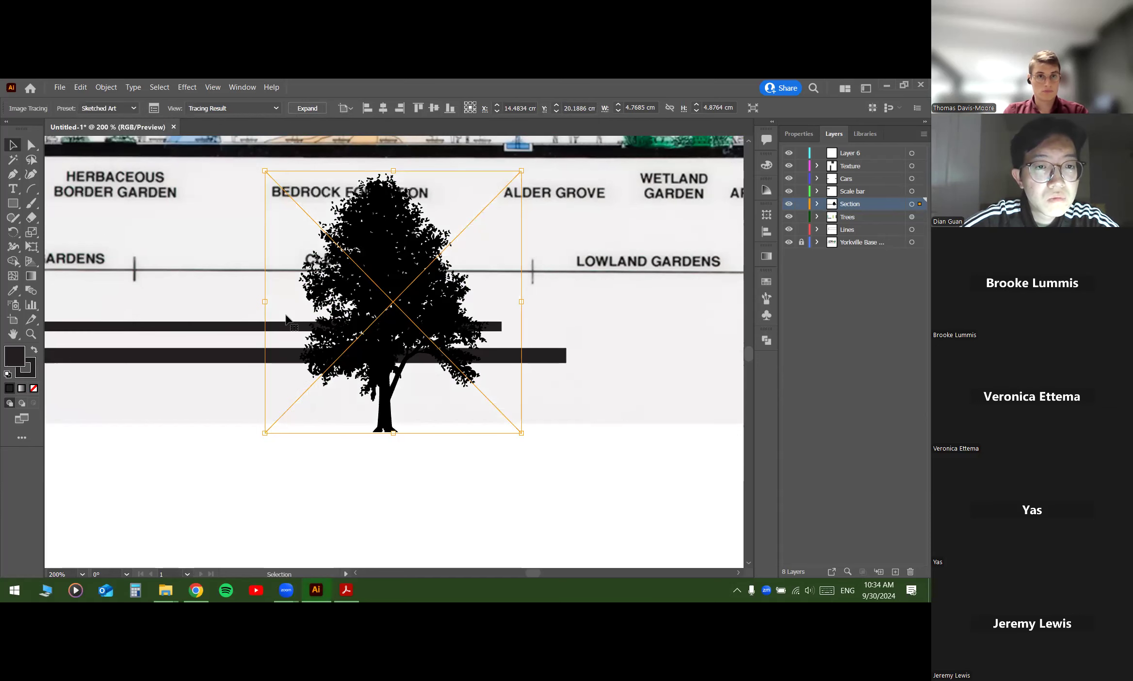
{"action": "left_click", "coordinate": [306, 108]}
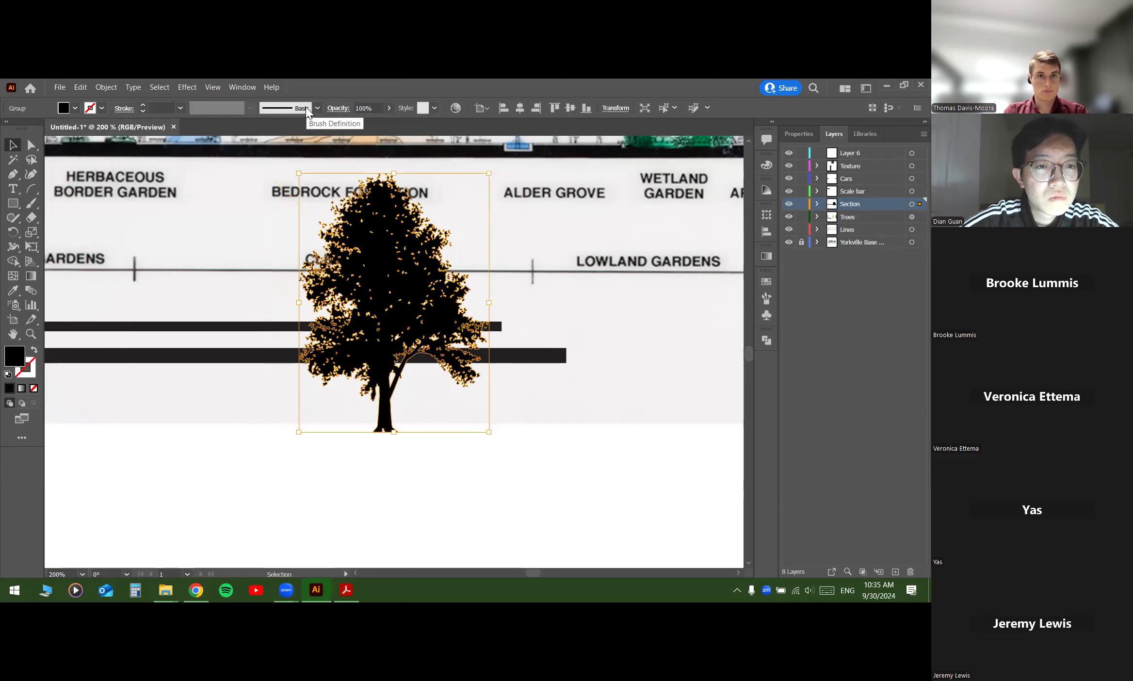
Step: Fill the expanded tree with light green and give its paths a black stroke
{"action": "left_click", "coordinate": [75, 108]}
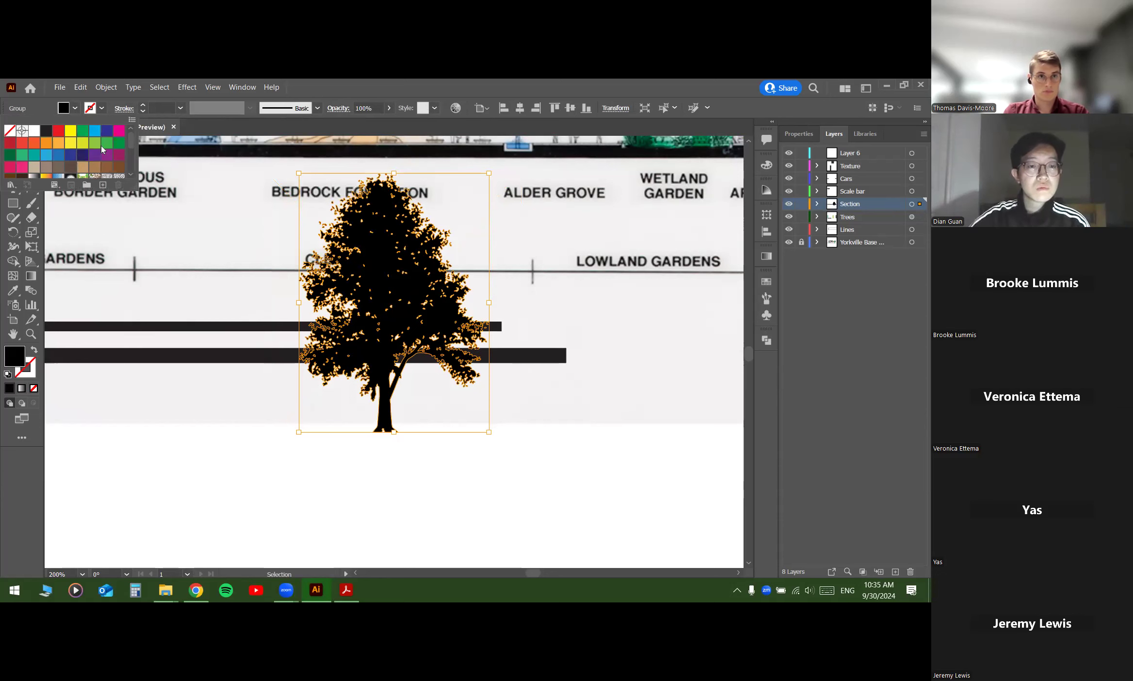
{"action": "left_click", "coordinate": [95, 144]}
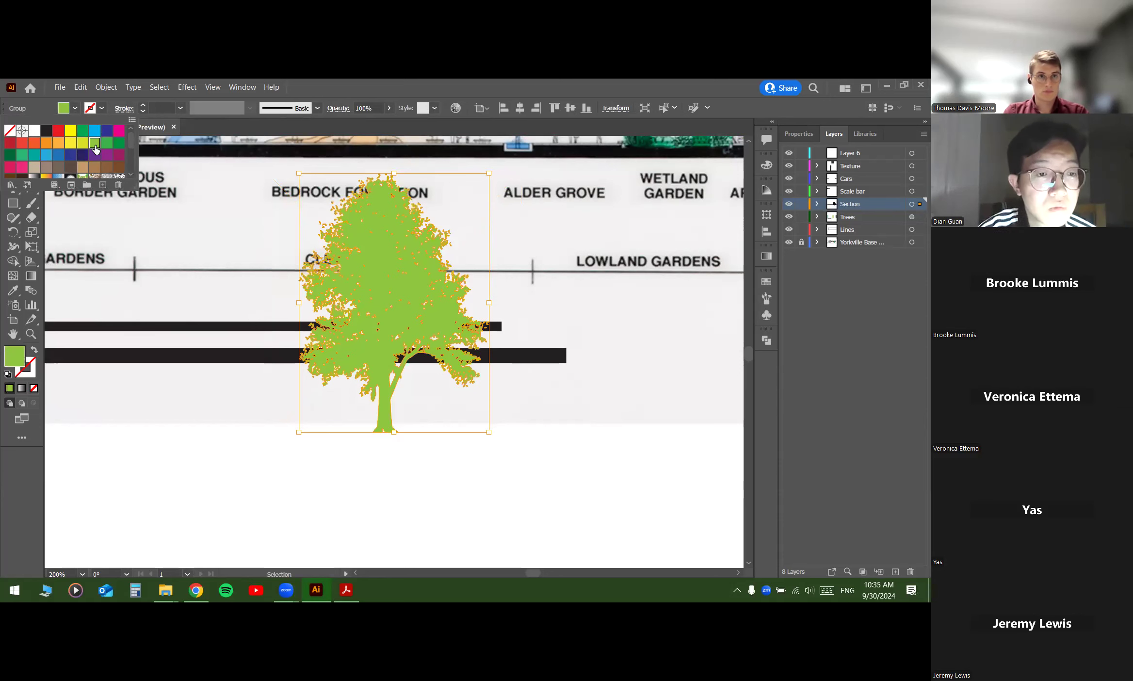
{"action": "left_click", "coordinate": [102, 108]}
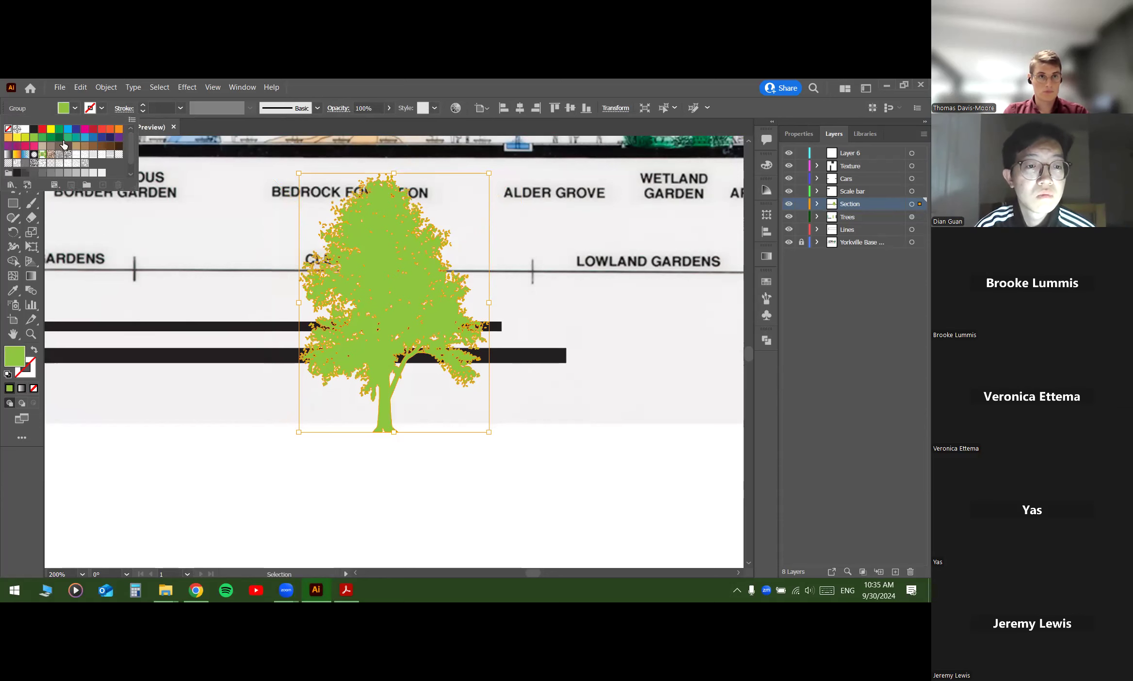
{"action": "left_click", "coordinate": [34, 130]}
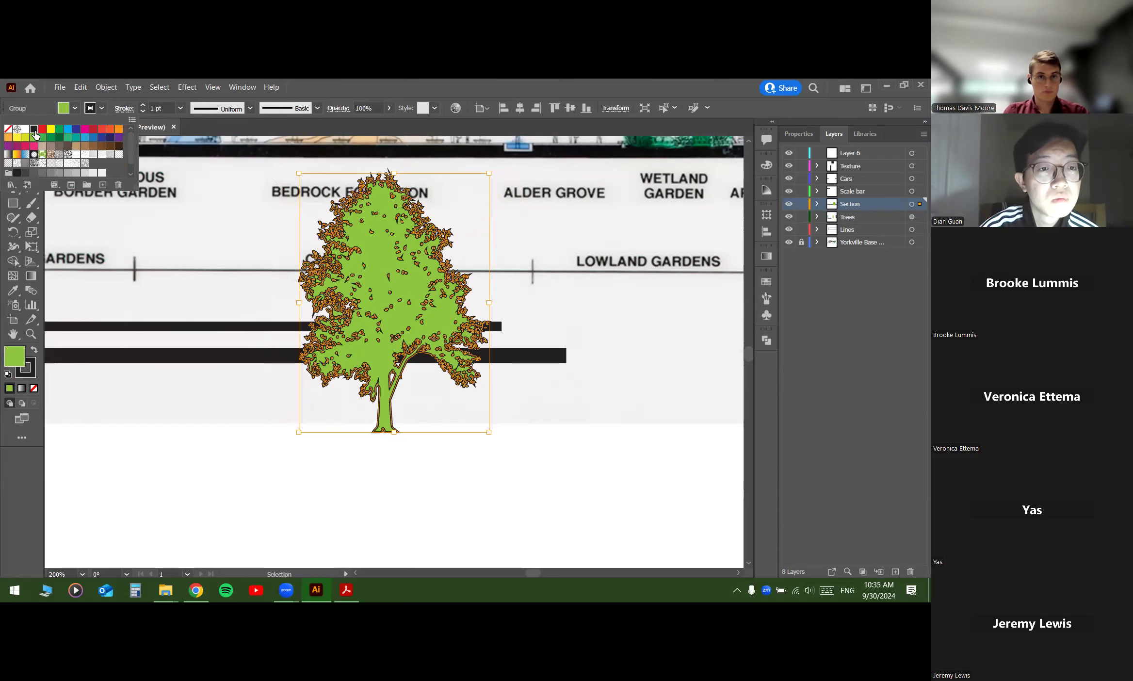
Step: Set the traced tree's fill to None, keeping only its black outline, and deselect it
{"action": "left_click", "coordinate": [76, 108]}
{"action": "left_click", "coordinate": [75, 108]}
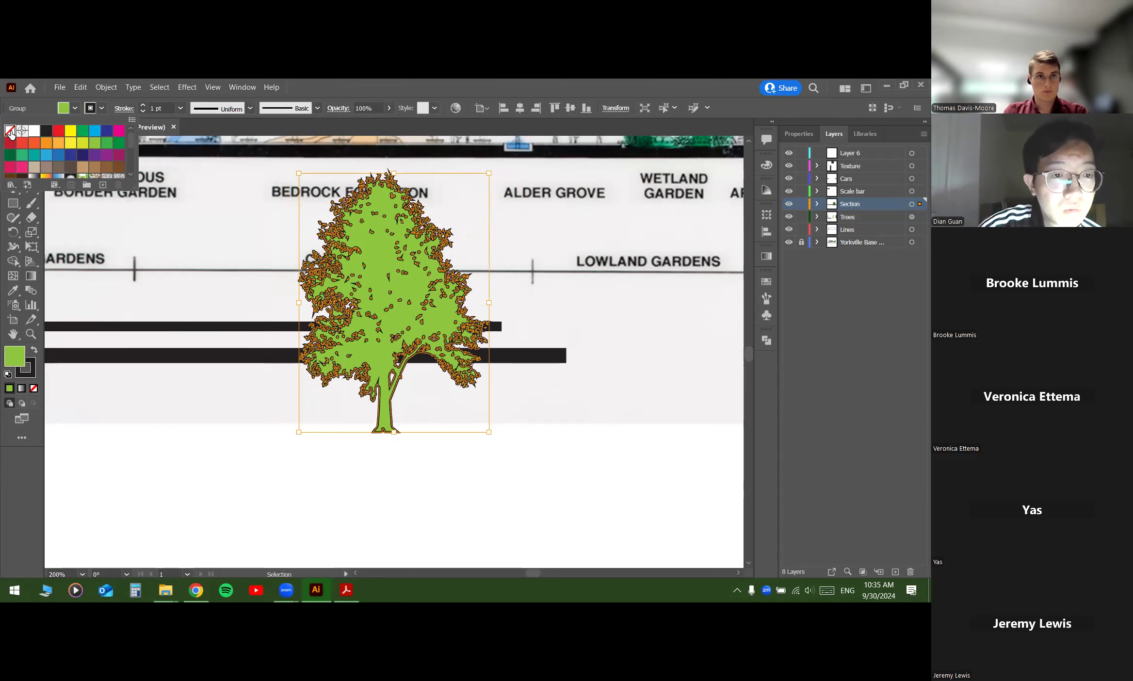
{"action": "left_click", "coordinate": [10, 132]}
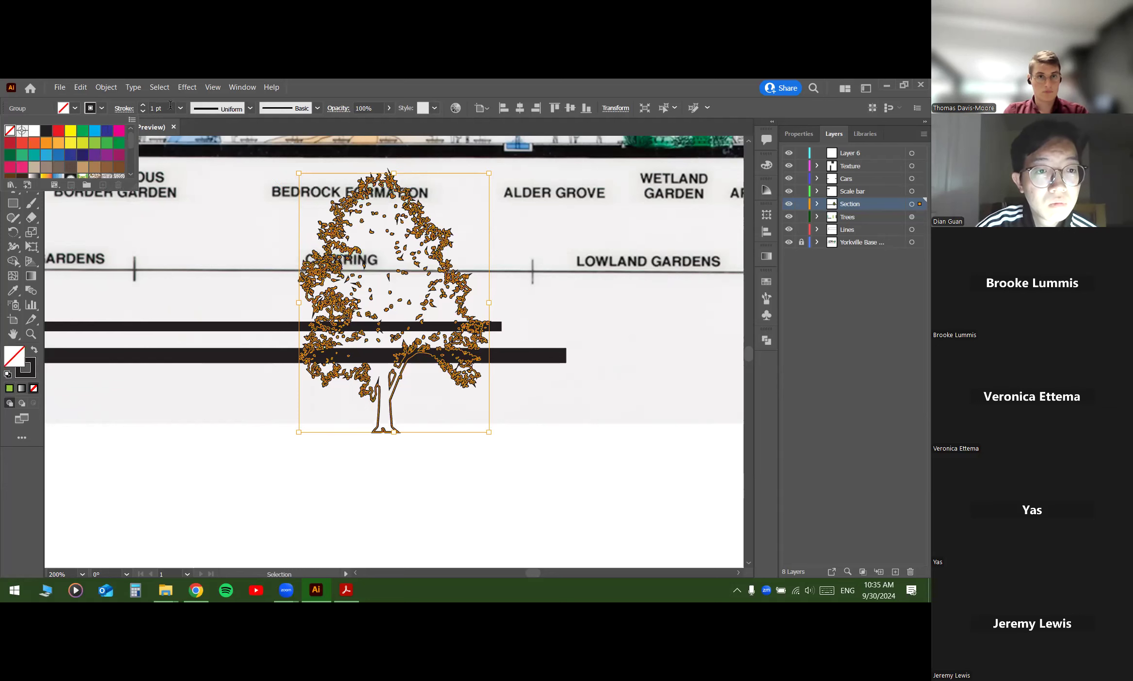
{"action": "left_click", "coordinate": [257, 273]}
Step: Move the outlined tree beneath the Amelanchier and Ferns area and scale it to about half size, standing on the black line
{"action": "scroll", "coordinate": [445, 428], "scroll_direction": "down", "scroll_amount": 1}
{"action": "left_click_drag", "start_coordinate": [544, 419], "coordinate": [208, 333]}
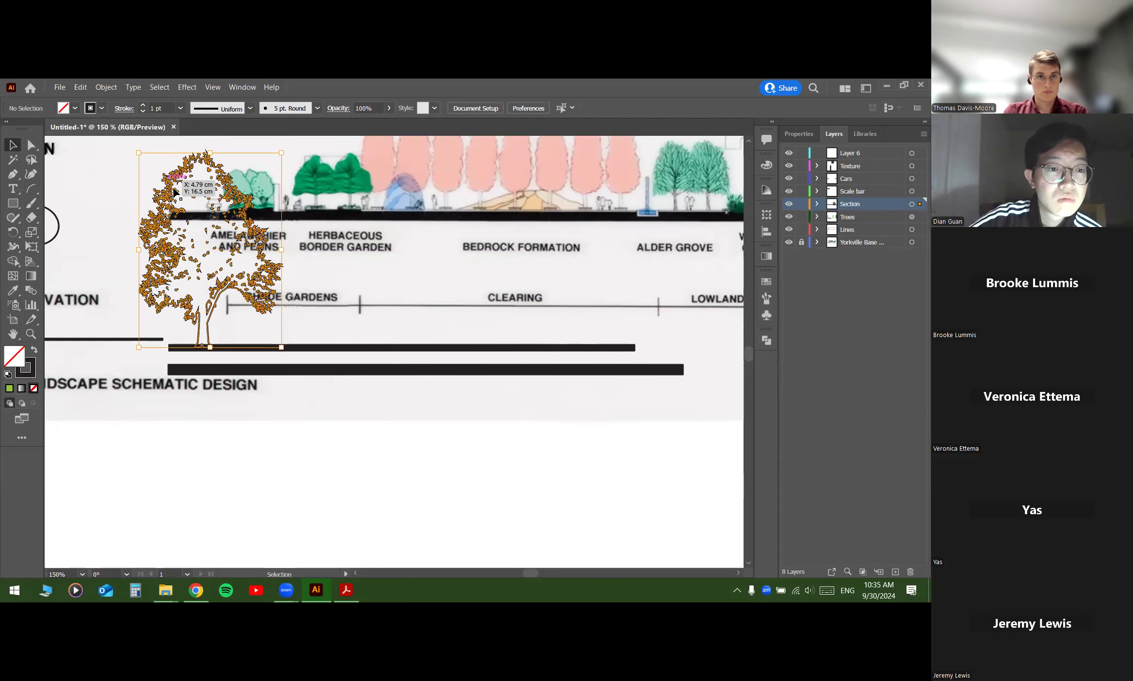
{"action": "left_click_drag", "start_coordinate": [141, 153], "coordinate": [208, 241]}
{"action": "left_click", "coordinate": [272, 359]}
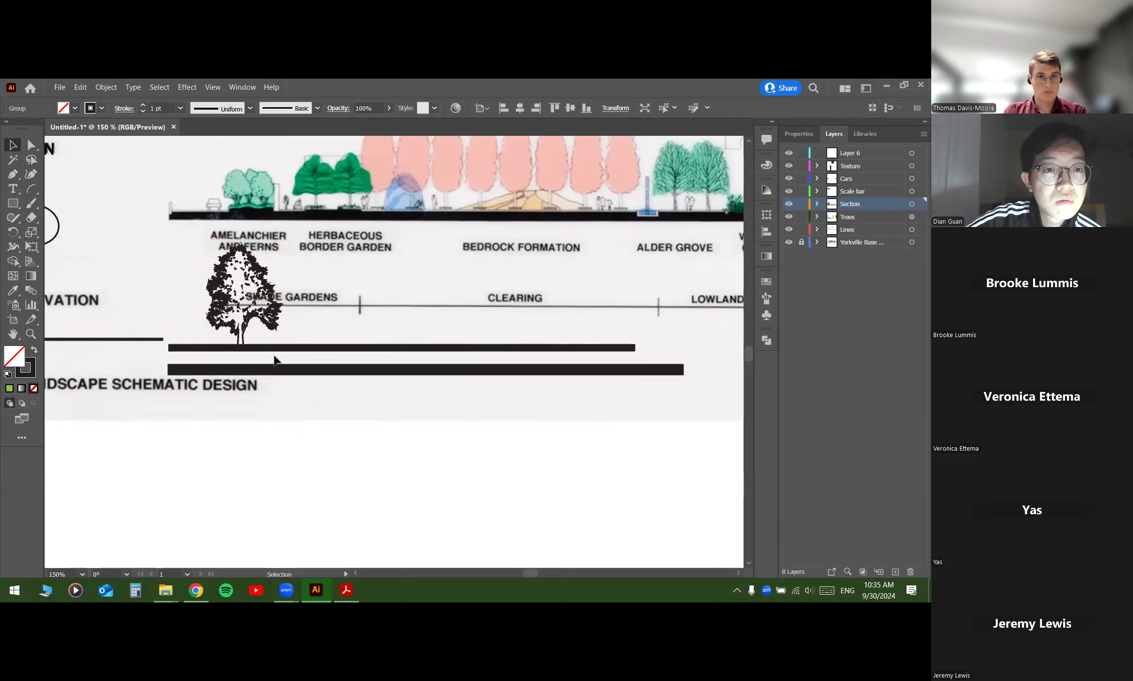
Step: Select the outlined tree together with the 5 pt line beneath it and move both up onto the elevation's ground band
{"action": "left_click_drag", "start_coordinate": [224, 329], "coordinate": [225, 330]}
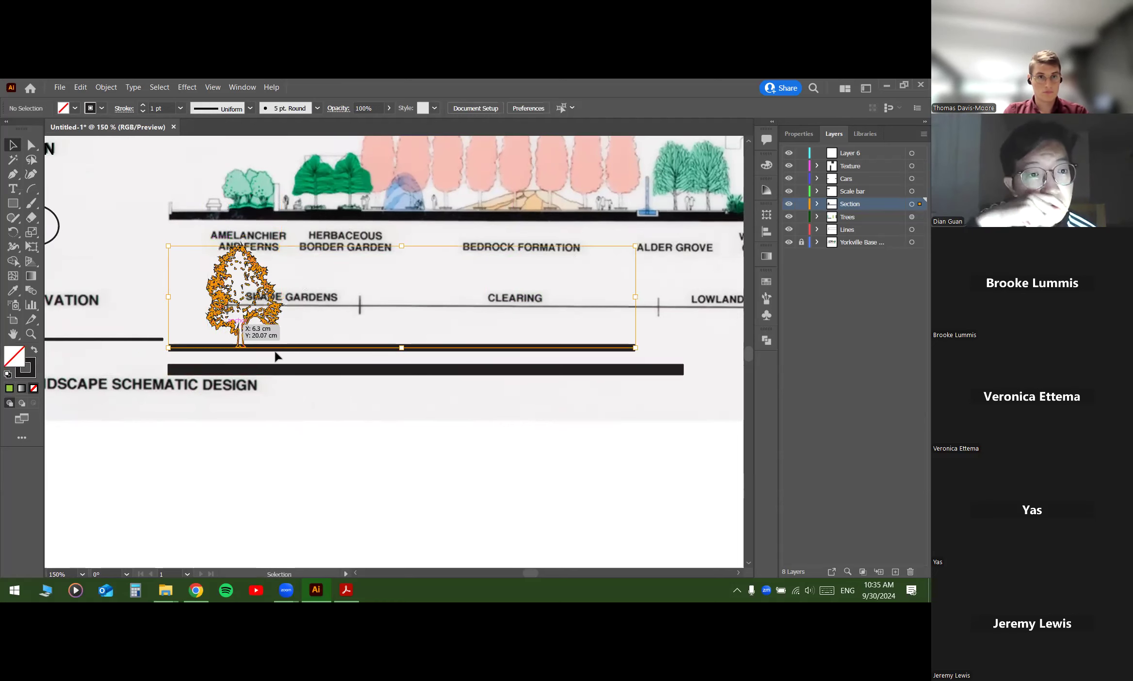
{"action": "left_click_drag", "start_coordinate": [307, 306], "coordinate": [306, 308]}
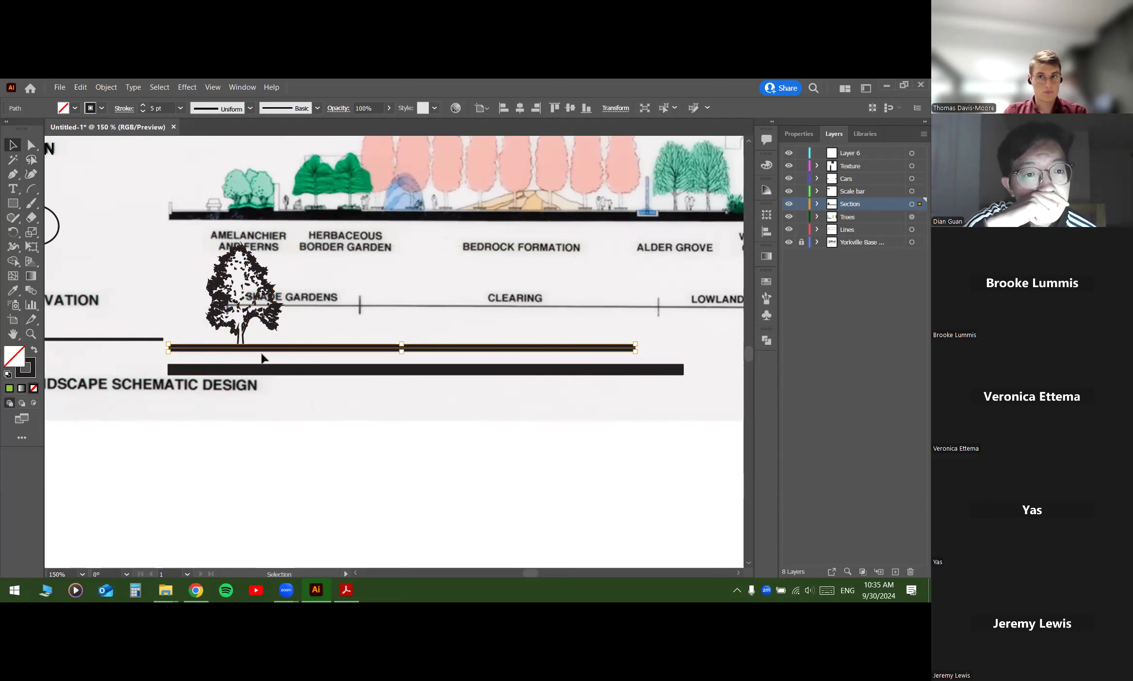
{"action": "left_click", "coordinate": [246, 332], "text": "shift"}
{"action": "left_click_drag", "start_coordinate": [263, 350], "coordinate": [262, 220]}
{"action": "left_click_drag", "start_coordinate": [333, 246], "coordinate": [338, 344]}
{"action": "scroll", "coordinate": [190, 223], "scroll_direction": "up", "scroll_amount": 2}
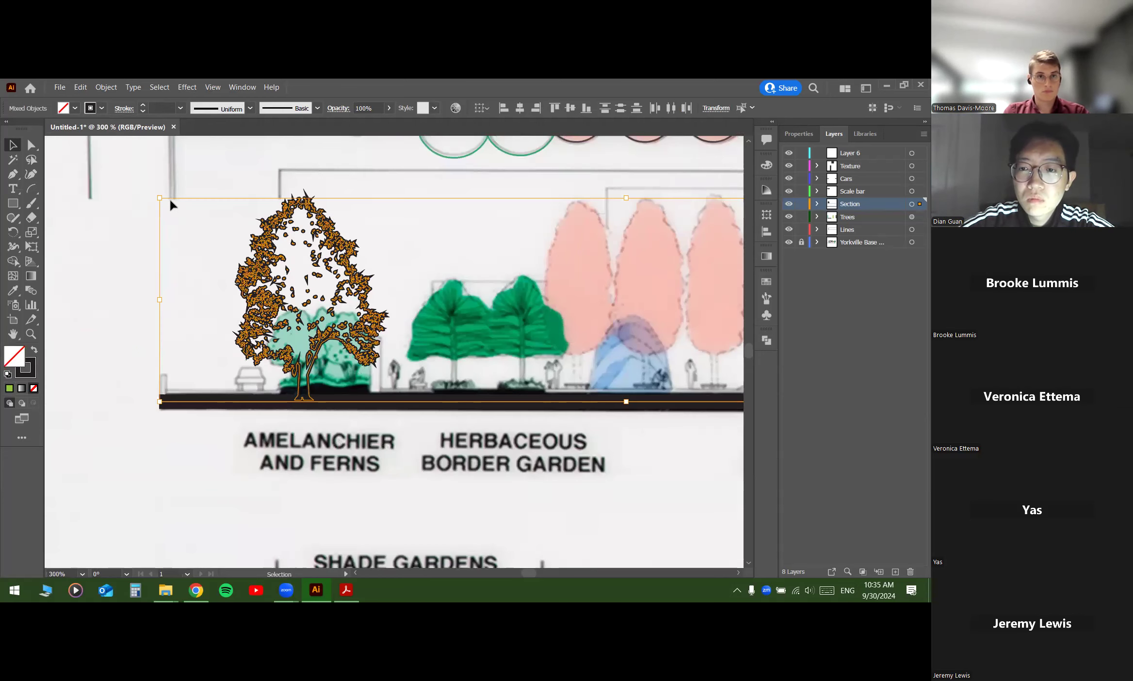
Step: Scale the outlined tree to about half size over the Amelanchier and Ferns planting, and set its stroke to 0.25 pt
{"action": "left_click", "coordinate": [275, 251]}
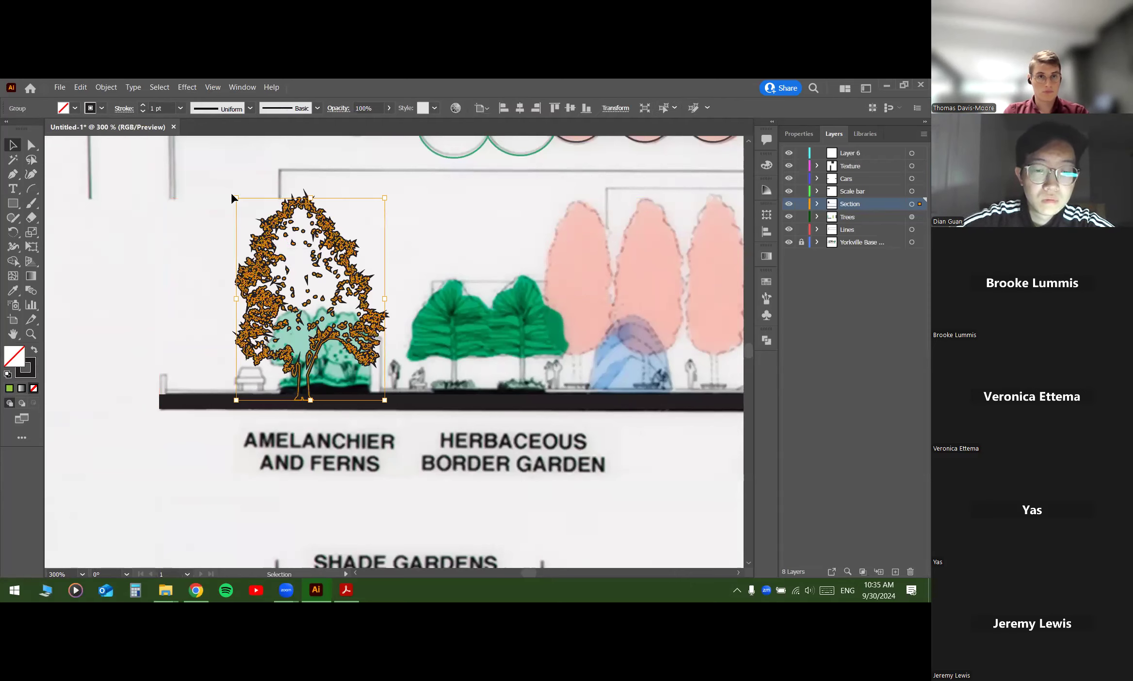
{"action": "left_click_drag", "start_coordinate": [238, 200], "coordinate": [296, 304]}
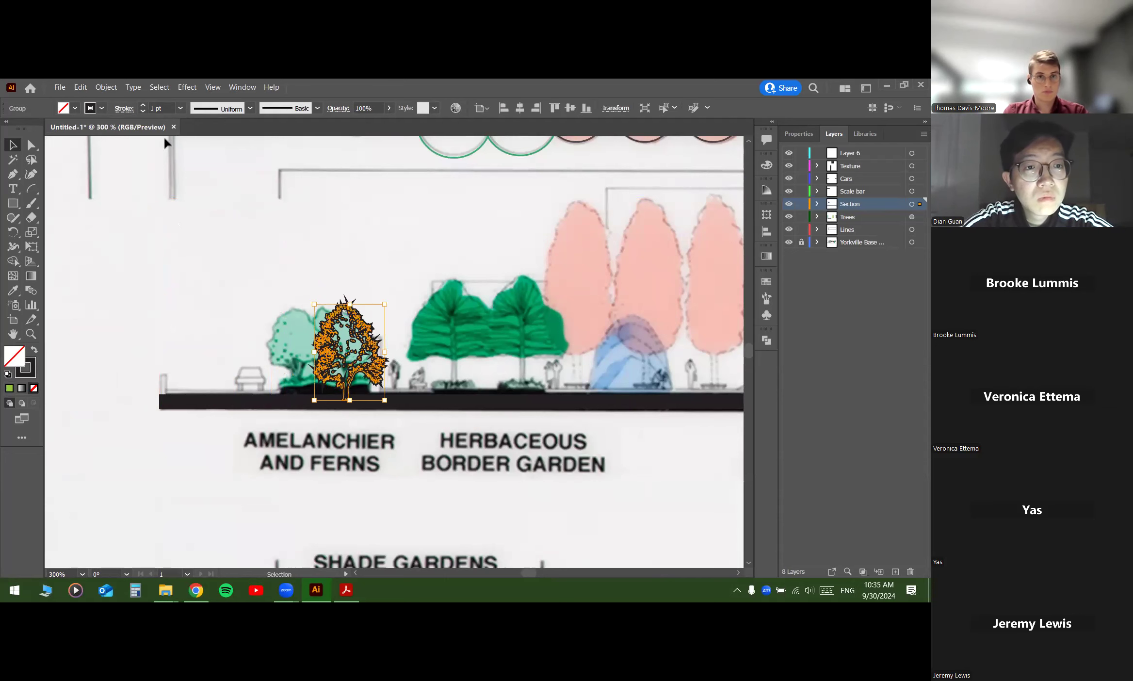
{"action": "left_click", "coordinate": [142, 112]}
{"action": "left_click", "coordinate": [142, 112]}
{"action": "left_click", "coordinate": [142, 112]}
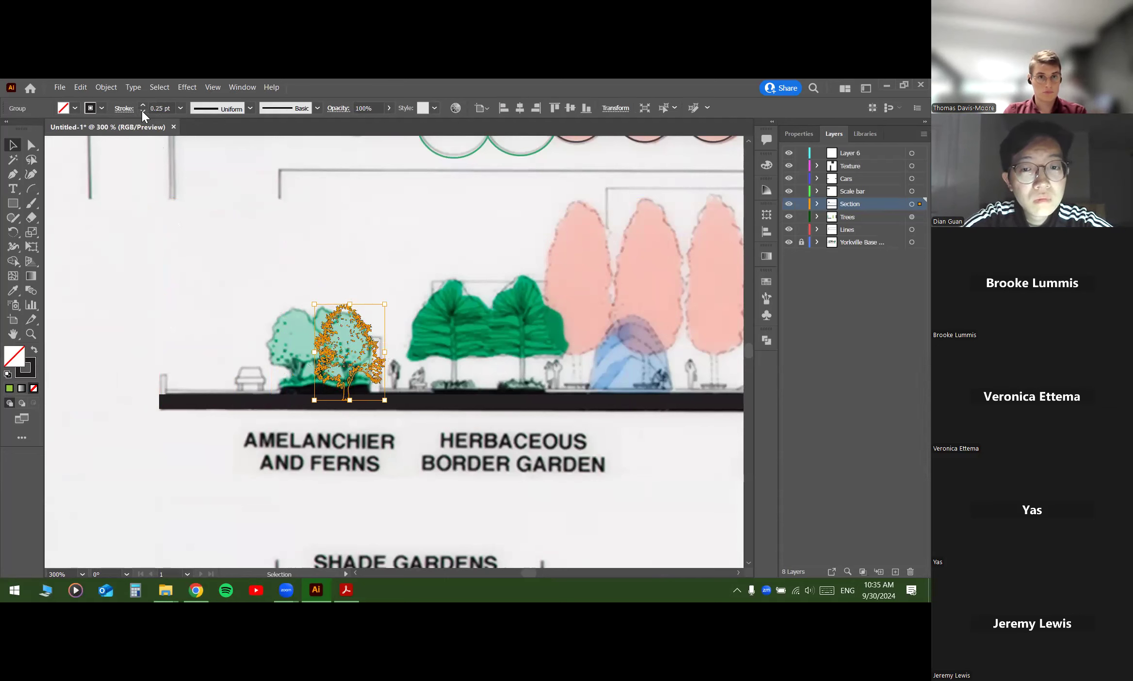
{"action": "left_click", "coordinate": [165, 238]}
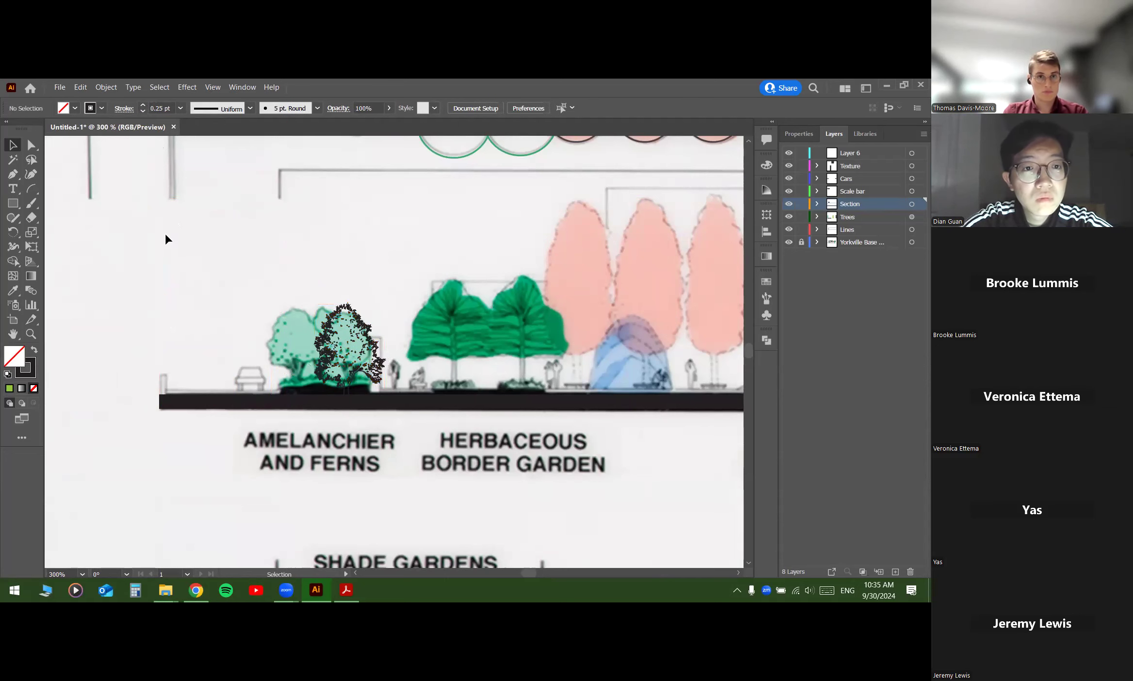
{"action": "left_click", "coordinate": [142, 111]}
{"action": "scroll", "coordinate": [318, 335], "scroll_direction": "up", "scroll_amount": 2}
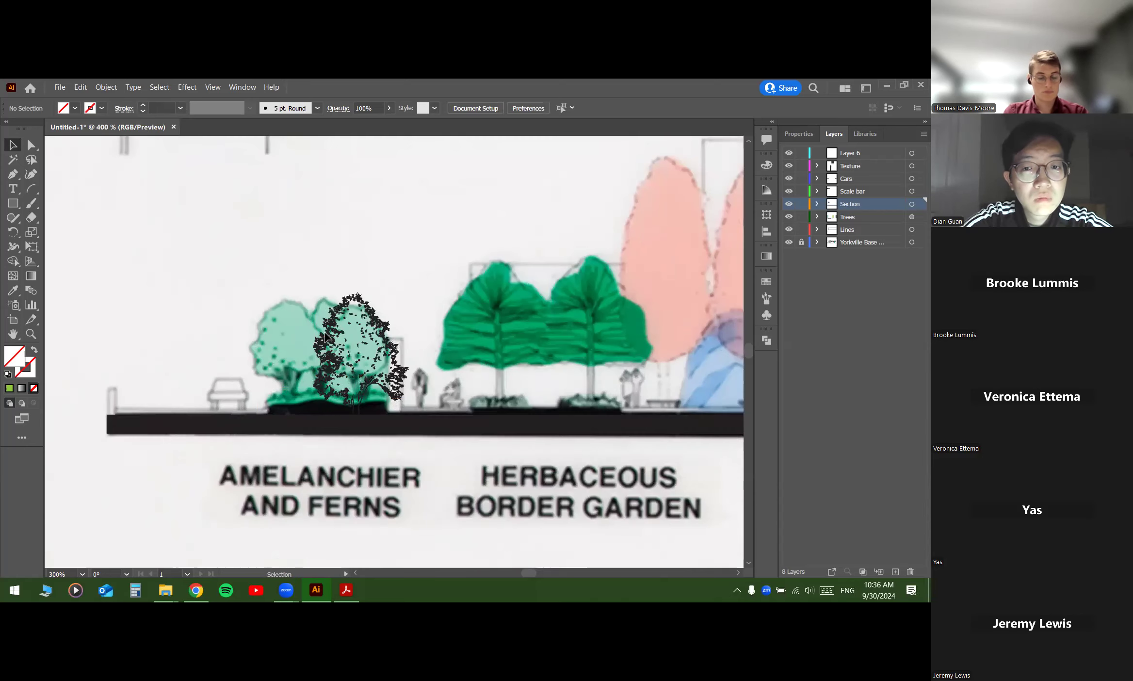
{"action": "left_click", "coordinate": [350, 326]}
{"action": "left_click", "coordinate": [249, 305]}
Step: Copy the outlined tree onto the first Herbaceous Border Garden tree and enlarge the copy to match that tree's crown
{"action": "scroll", "coordinate": [181, 285], "scroll_direction": "down", "scroll_amount": 2}
{"action": "mouse_move", "coordinate": [357, 338]}
{"action": "left_mouse_down"}
{"action": "mouse_move", "coordinate": [267, 354]}
{"action": "mouse_move", "coordinate": [374, 344]}
{"action": "left_mouse_up"}
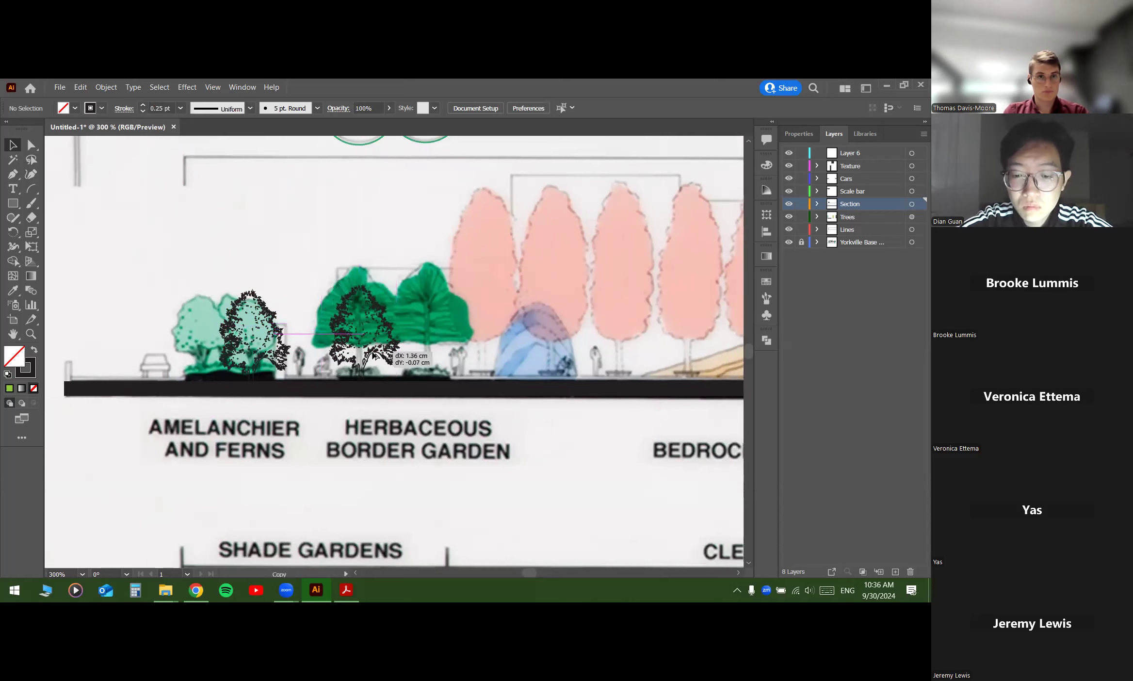
{"action": "left_click_drag", "start_coordinate": [323, 283], "coordinate": [306, 271]}
{"action": "left_click_drag", "start_coordinate": [402, 273], "coordinate": [405, 262]}
{"action": "left_click", "coordinate": [352, 223]}
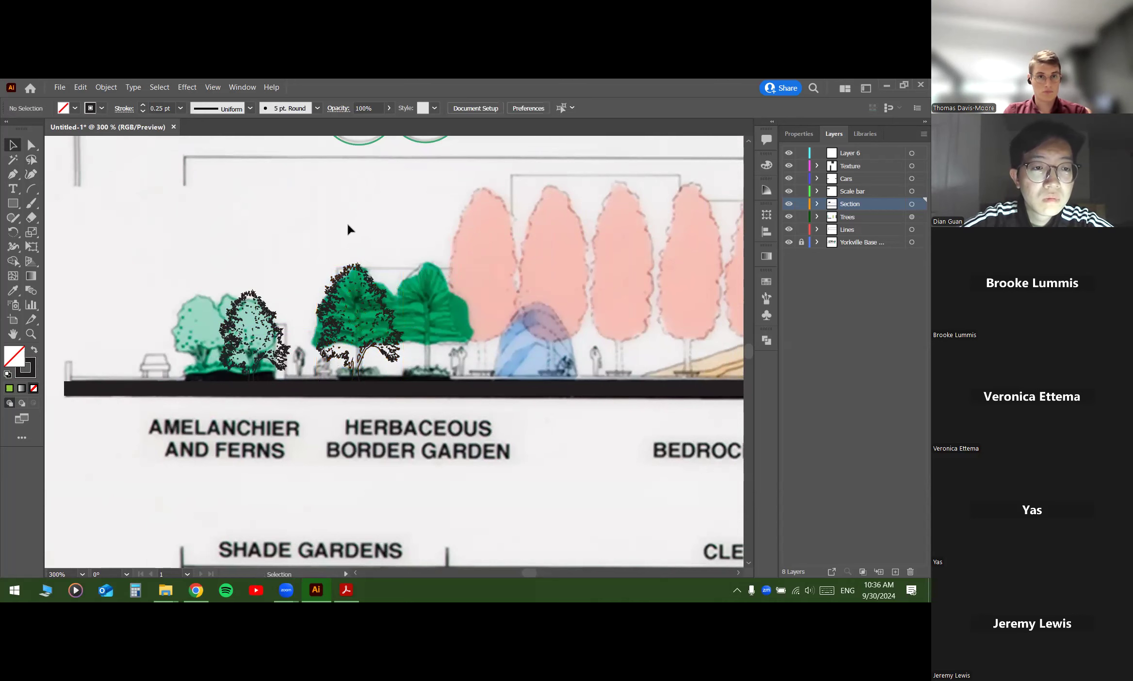
Step: Move the enlarged outlined tree from the first to the second Herbaceous Border Garden tree, and deselect it
{"action": "left_click_drag", "start_coordinate": [361, 223], "coordinate": [266, 235]}
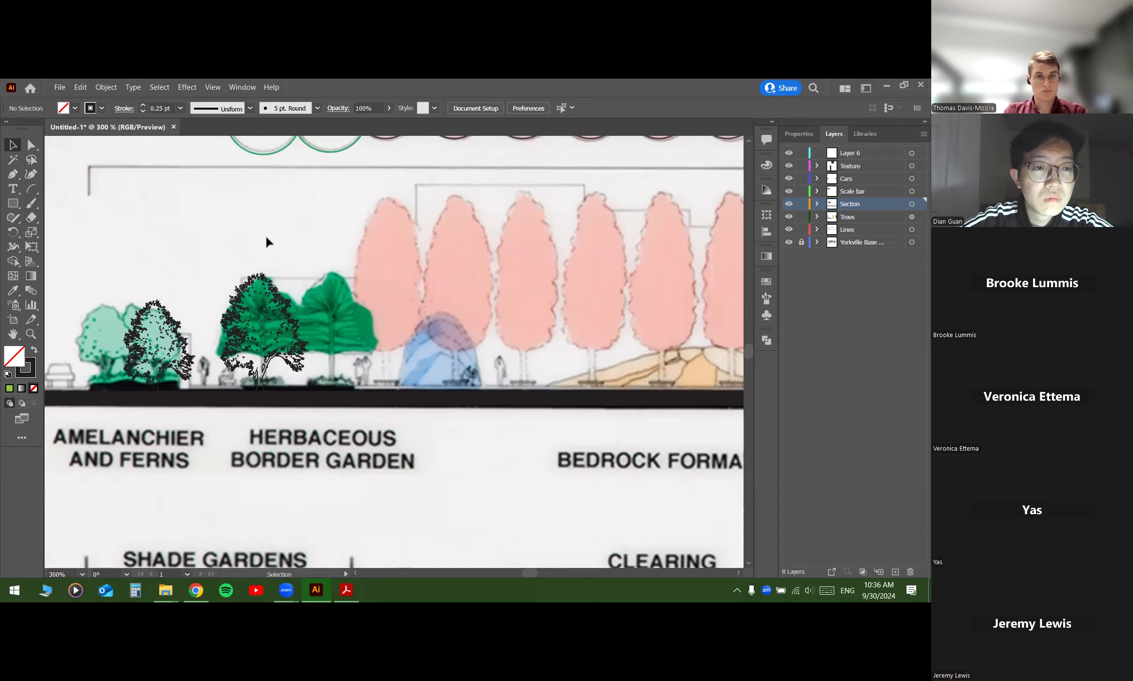
{"action": "scroll", "coordinate": [266, 235], "scroll_direction": "down", "scroll_amount": 2}
{"action": "scroll", "coordinate": [272, 243], "scroll_direction": "up", "scroll_amount": 3}
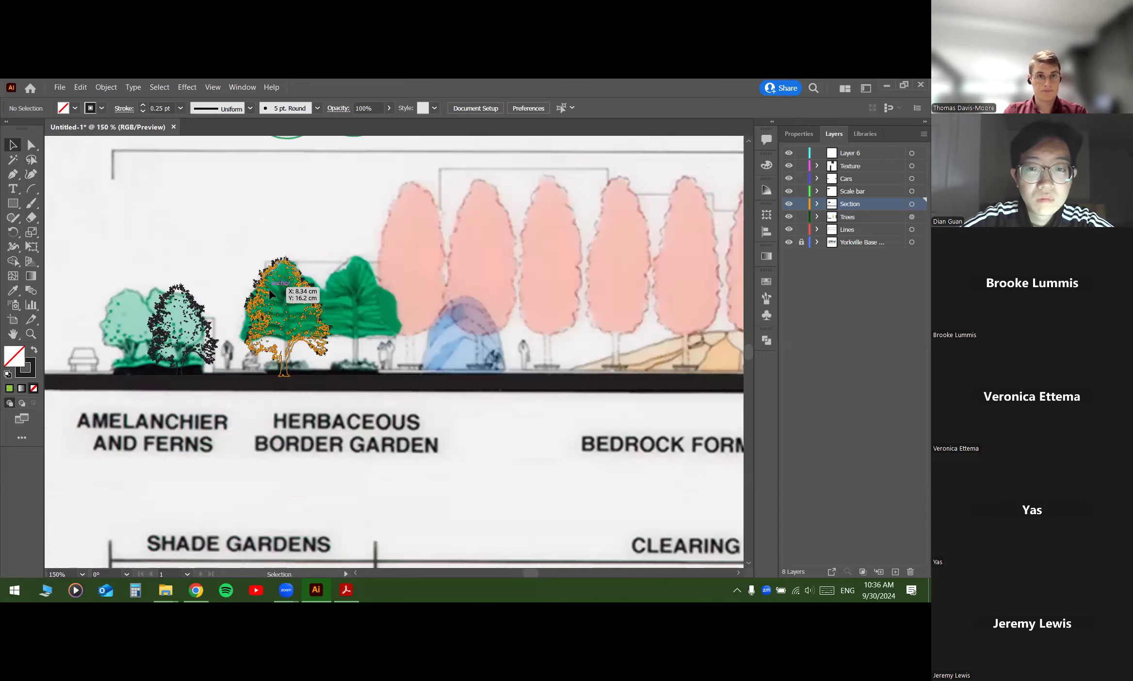
{"action": "left_click_drag", "start_coordinate": [328, 262], "coordinate": [423, 263]}
{"action": "scroll", "coordinate": [304, 219], "scroll_direction": "down", "scroll_amount": 2}
{"action": "left_click_drag", "start_coordinate": [311, 200], "coordinate": [299, 219]}
{"action": "left_click", "coordinate": [297, 218]}
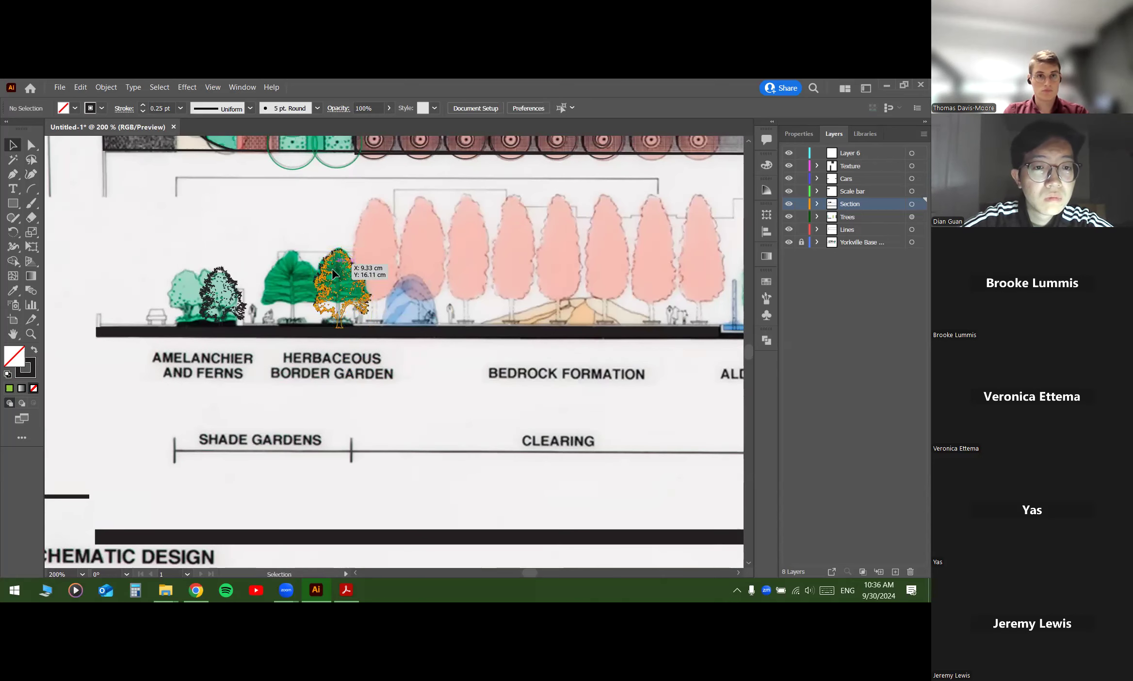
Step: Copy the outlined tree from the second back onto the first Herbaceous Border Garden tree, and deselect the copy
{"action": "scroll", "coordinate": [320, 282], "scroll_direction": "up", "scroll_amount": 3}
{"action": "left_click_drag", "start_coordinate": [324, 274], "coordinate": [177, 276]}
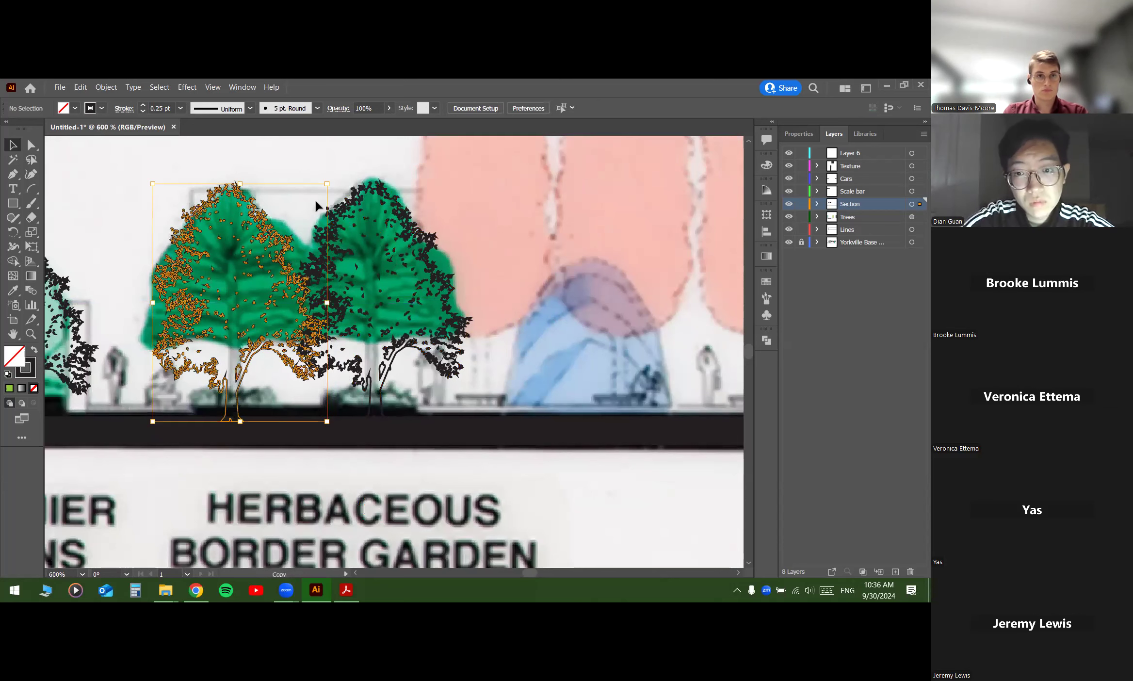
{"action": "scroll", "coordinate": [315, 208], "scroll_direction": "down", "scroll_amount": 1}
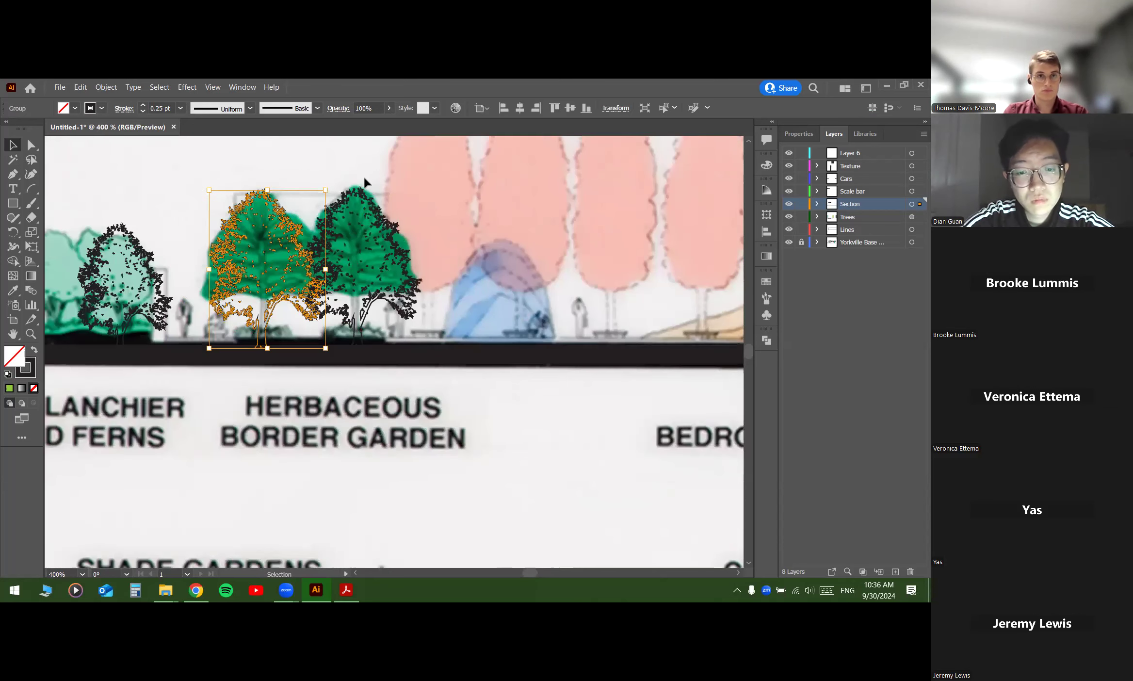
{"action": "left_click", "coordinate": [339, 175]}
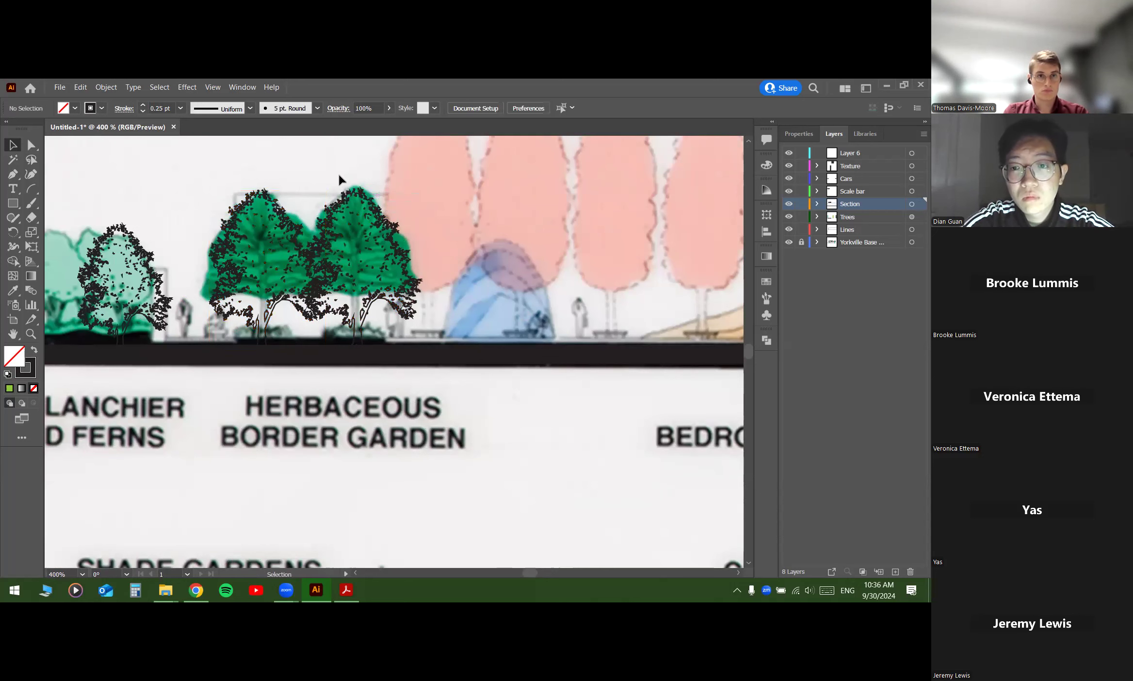
Step: Look along the elevation and the plan above it, ending at the blank area beside the Shade Gardens
{"action": "scroll", "coordinate": [478, 403], "scroll_direction": "down", "scroll_amount": 1}
{"action": "left_click_drag", "start_coordinate": [528, 423], "coordinate": [407, 424]}
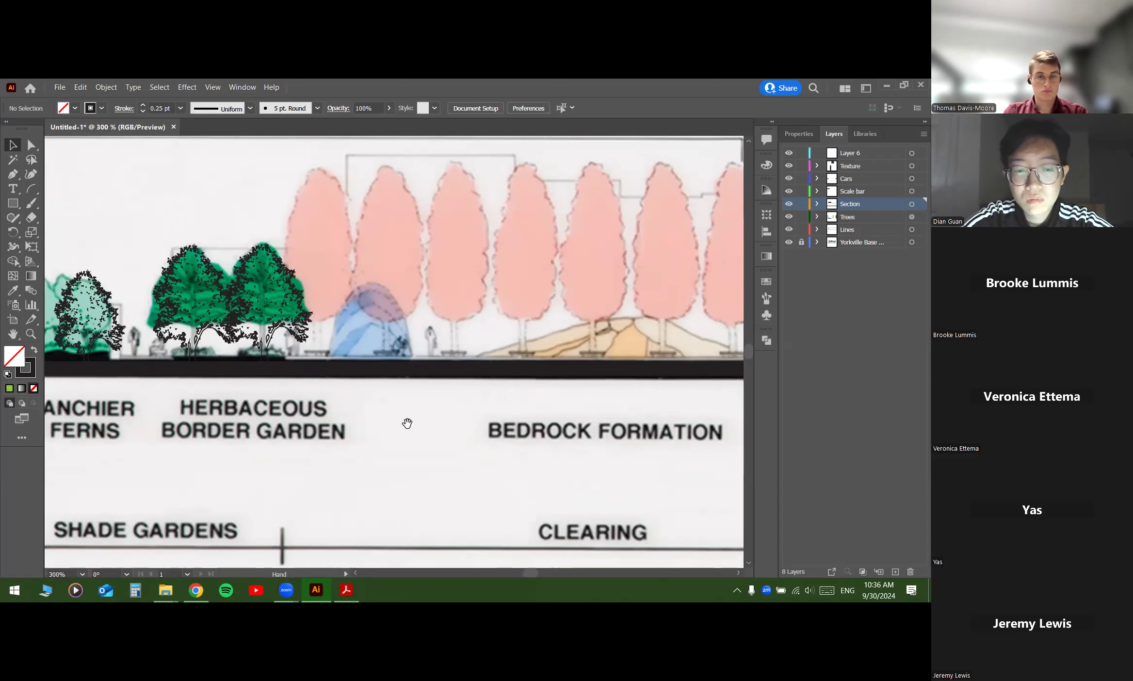
{"action": "scroll", "coordinate": [439, 417], "scroll_direction": "down", "scroll_amount": 1}
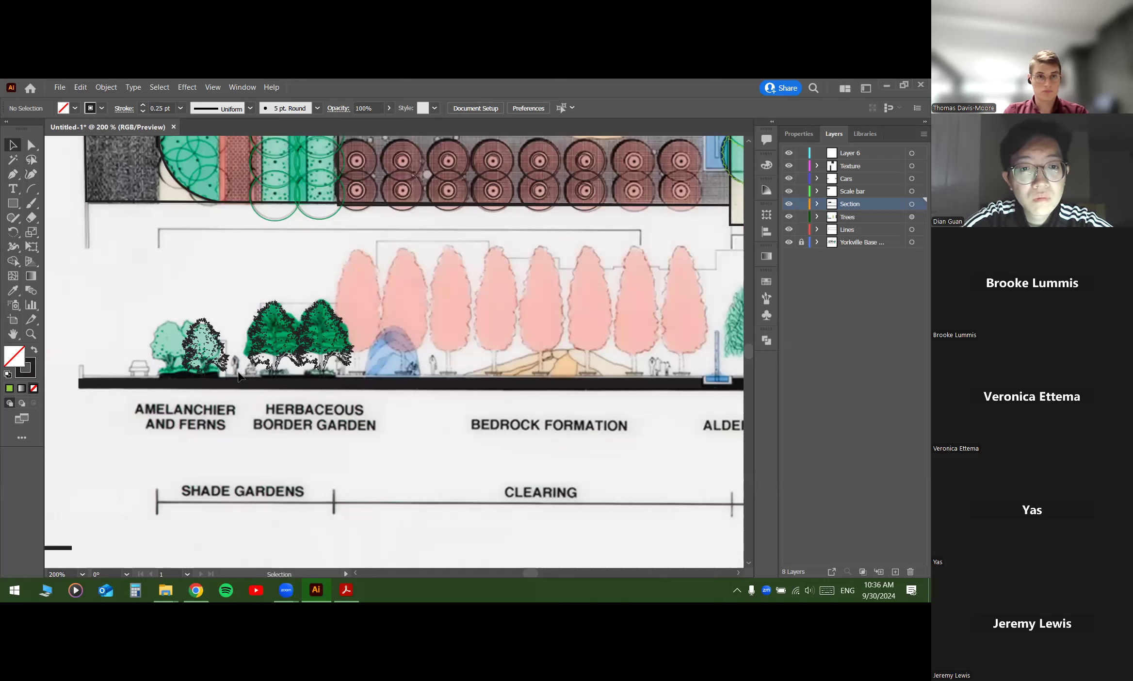
{"action": "left_click_drag", "start_coordinate": [705, 428], "coordinate": [376, 425]}
{"action": "scroll", "coordinate": [521, 407], "scroll_direction": "down", "scroll_amount": 3}
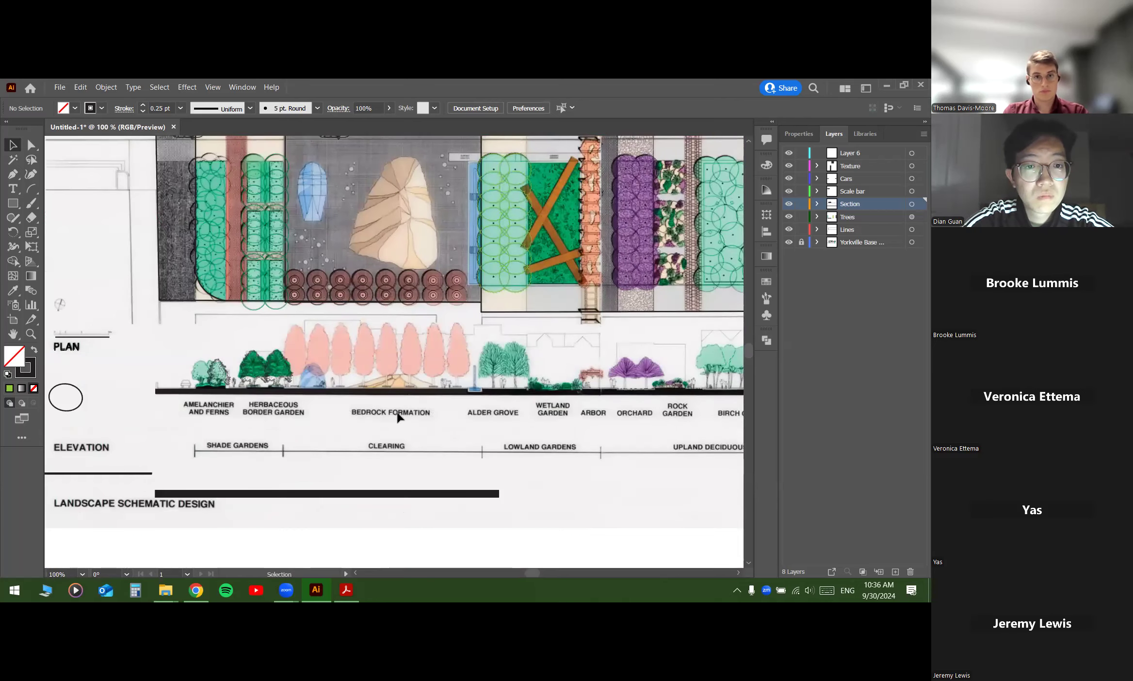
{"action": "scroll", "coordinate": [397, 417], "scroll_direction": "down", "scroll_amount": 1}
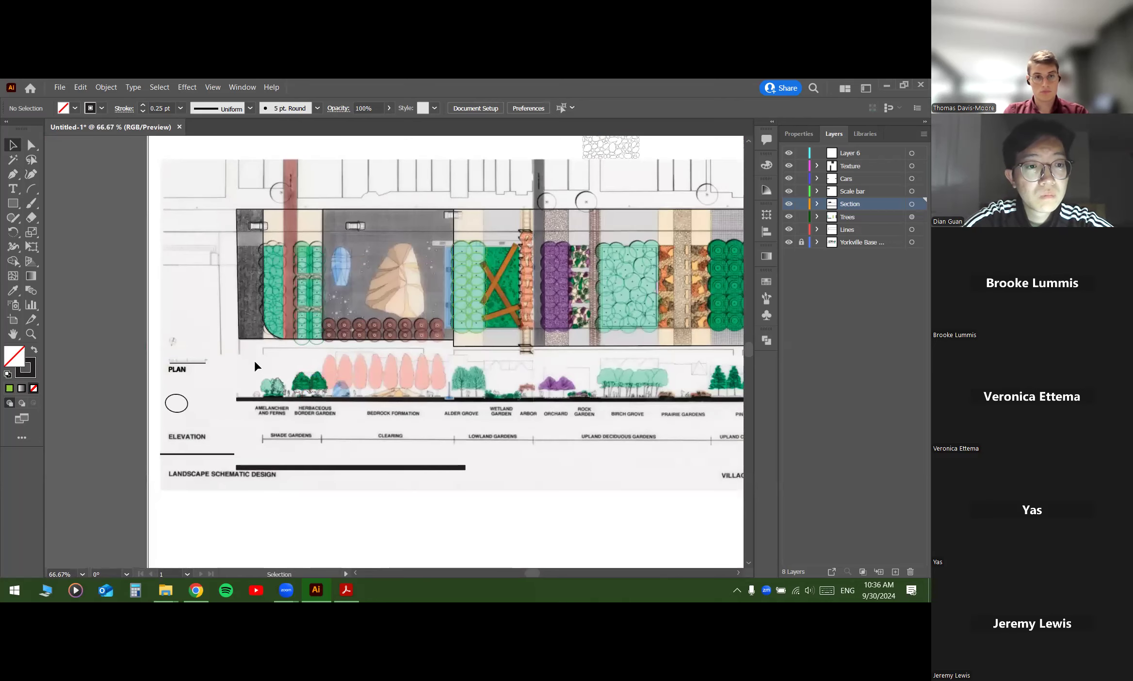
{"action": "scroll", "coordinate": [214, 400], "scroll_direction": "up", "scroll_amount": 1}
{"action": "left_click_drag", "start_coordinate": [215, 405], "coordinate": [284, 283]}
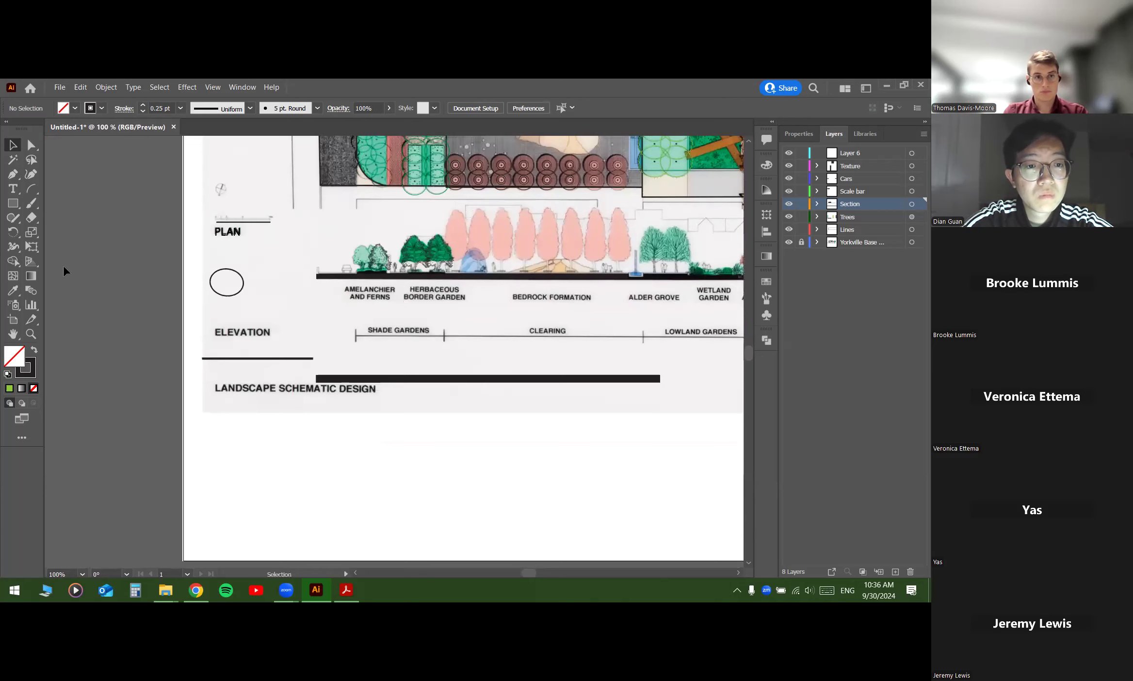
Step: Choose the Ellipse tool and set a dashed stroke with only a 10 pt dash and a 5 pt gap, clearing the second dash and gap
{"action": "scroll", "coordinate": [292, 280], "scroll_direction": "up", "scroll_amount": 2}
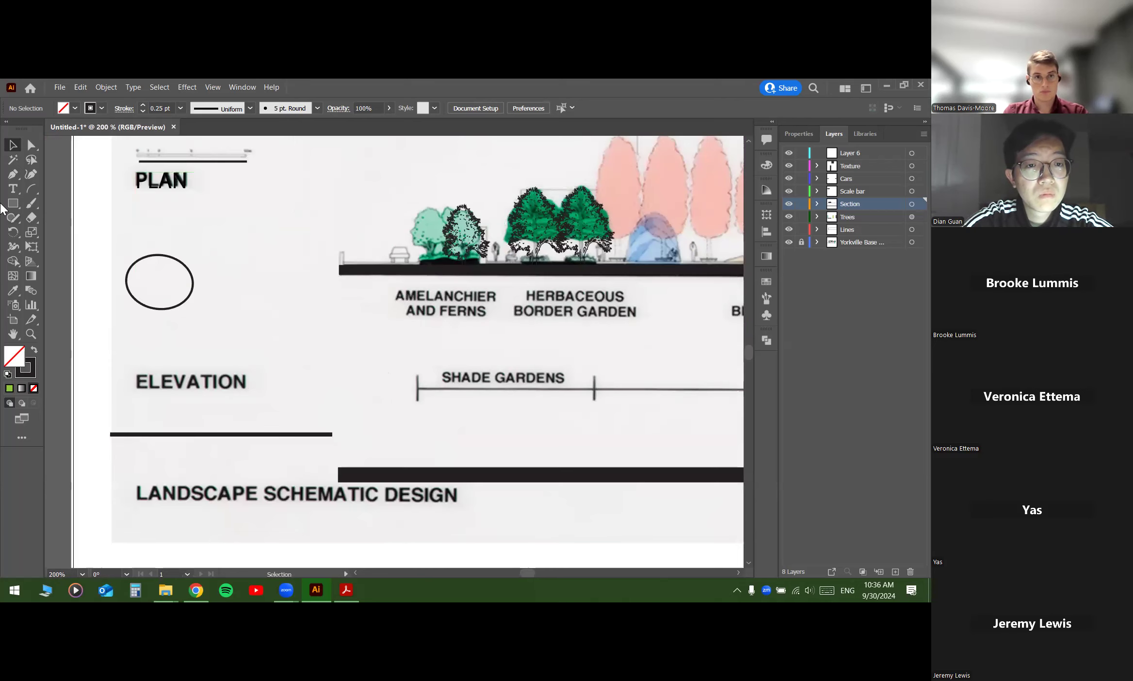
{"action": "right_click", "coordinate": [14, 205]}
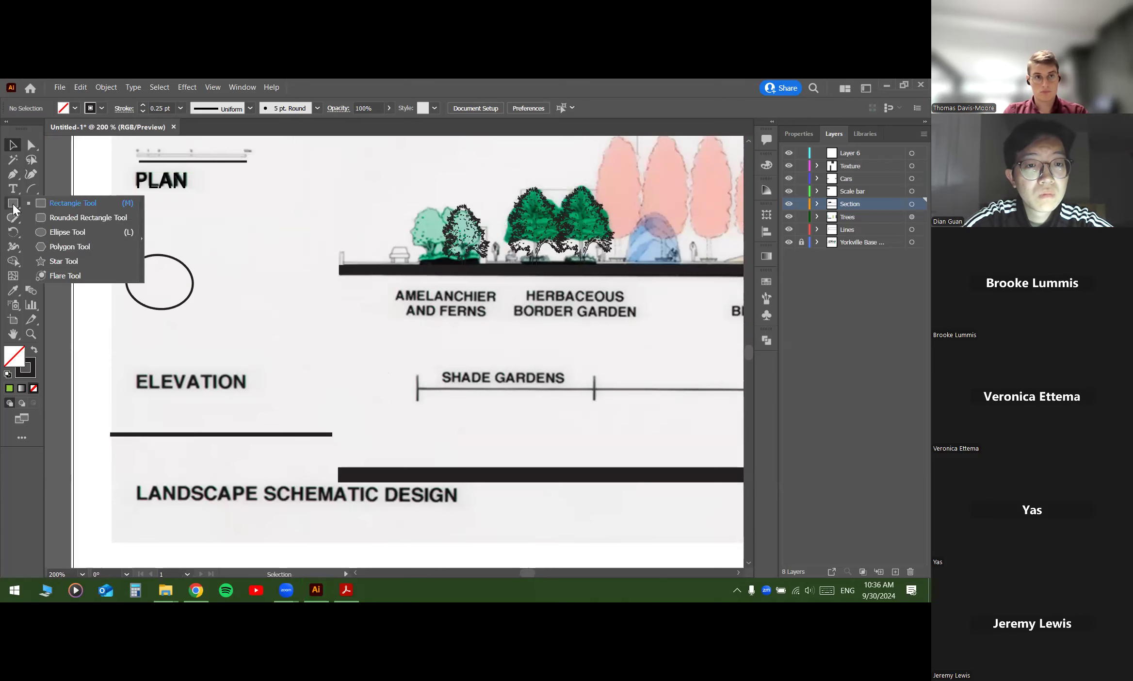
{"action": "left_click", "coordinate": [70, 233]}
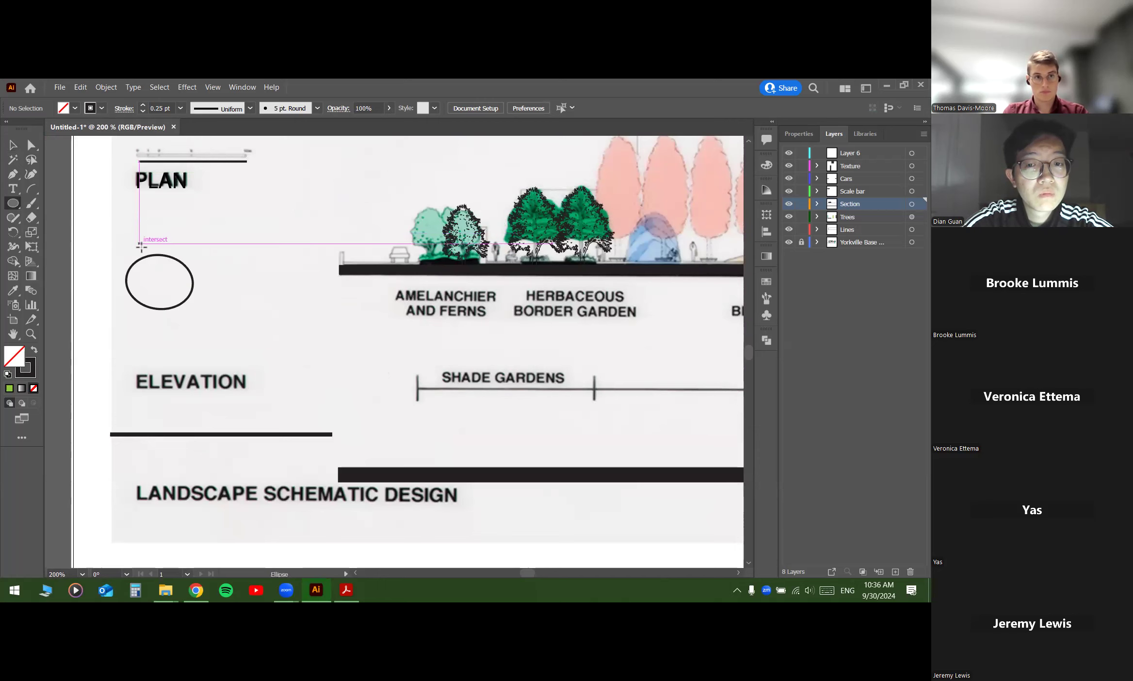
{"action": "left_click", "coordinate": [124, 109]}
{"action": "left_click", "coordinate": [8, 192]}
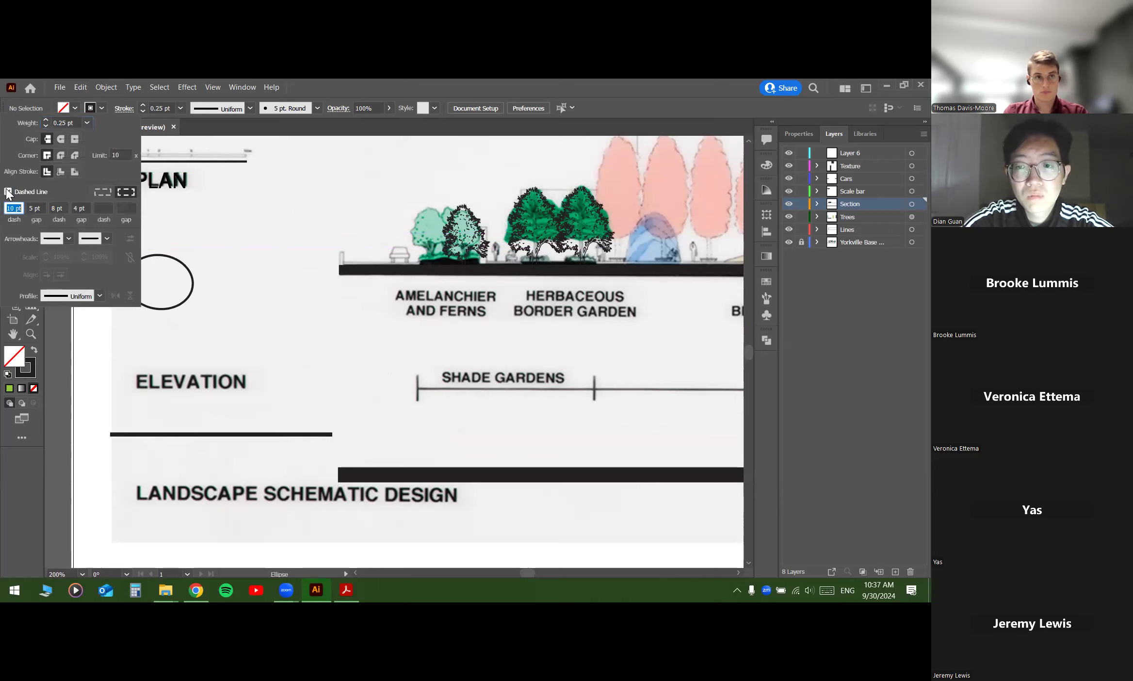
{"action": "left_click", "coordinate": [74, 210]}
{"action": "key", "text": "BackSpace"}
{"action": "left_click", "coordinate": [59, 209]}
{"action": "key", "text": "BackSpace"}
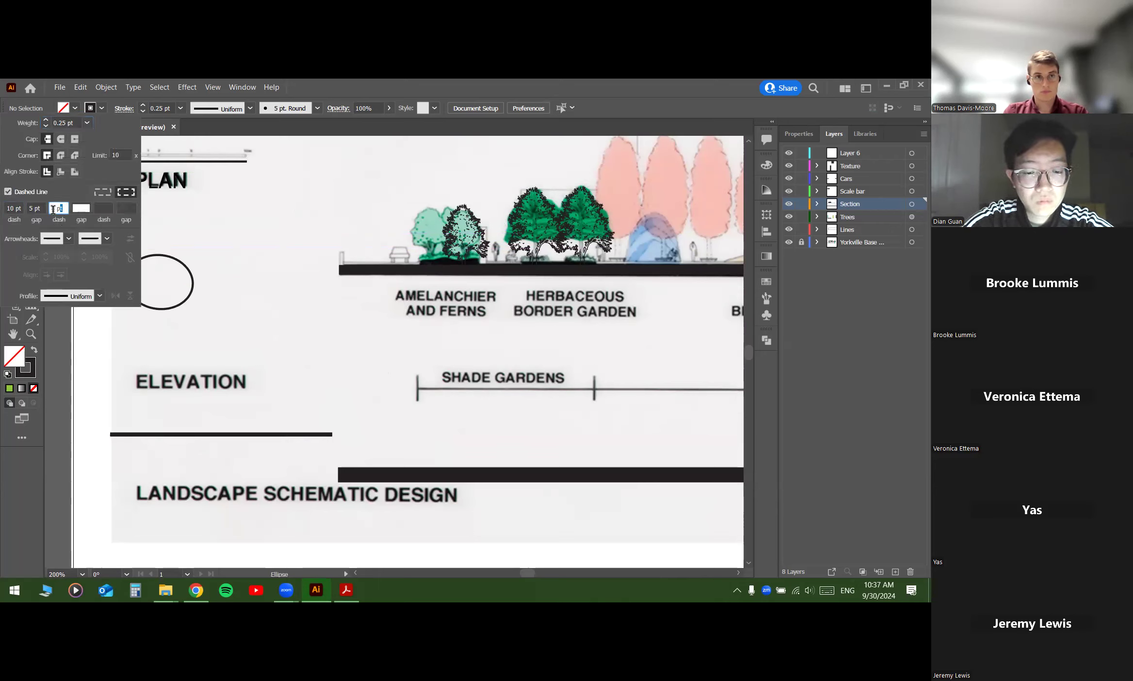
Step: Draw a dashed circle about 2.1 cm across between the existing small ellipse and the elevation, set its stroke to 2 pt, and deselect it
{"action": "left_click", "coordinate": [221, 234]}
{"action": "mouse_move", "coordinate": [216, 230]}
{"action": "left_mouse_down"}
{"action": "mouse_move", "coordinate": [256, 291]}
{"action": "mouse_move", "coordinate": [273, 305]}
{"action": "mouse_move", "coordinate": [252, 269]}
{"action": "mouse_move", "coordinate": [330, 344]}
{"action": "left_mouse_up"}
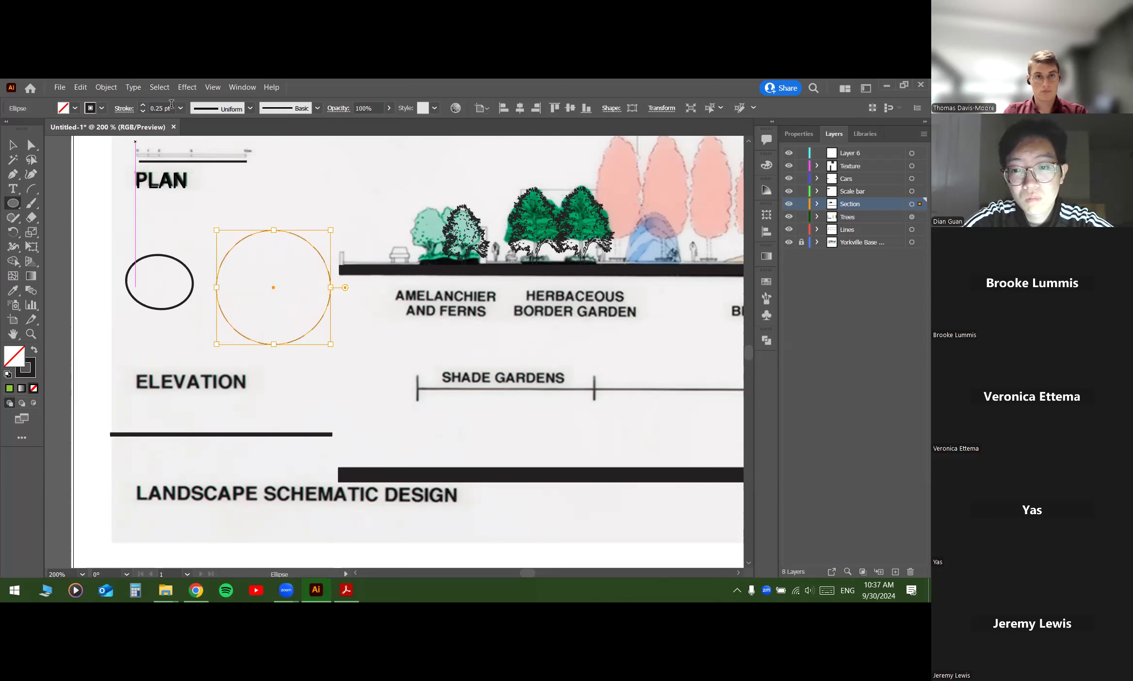
{"action": "left_click", "coordinate": [143, 105]}
{"action": "left_click", "coordinate": [142, 105]}
{"action": "left_click", "coordinate": [143, 105]}
{"action": "key", "text": "v"}
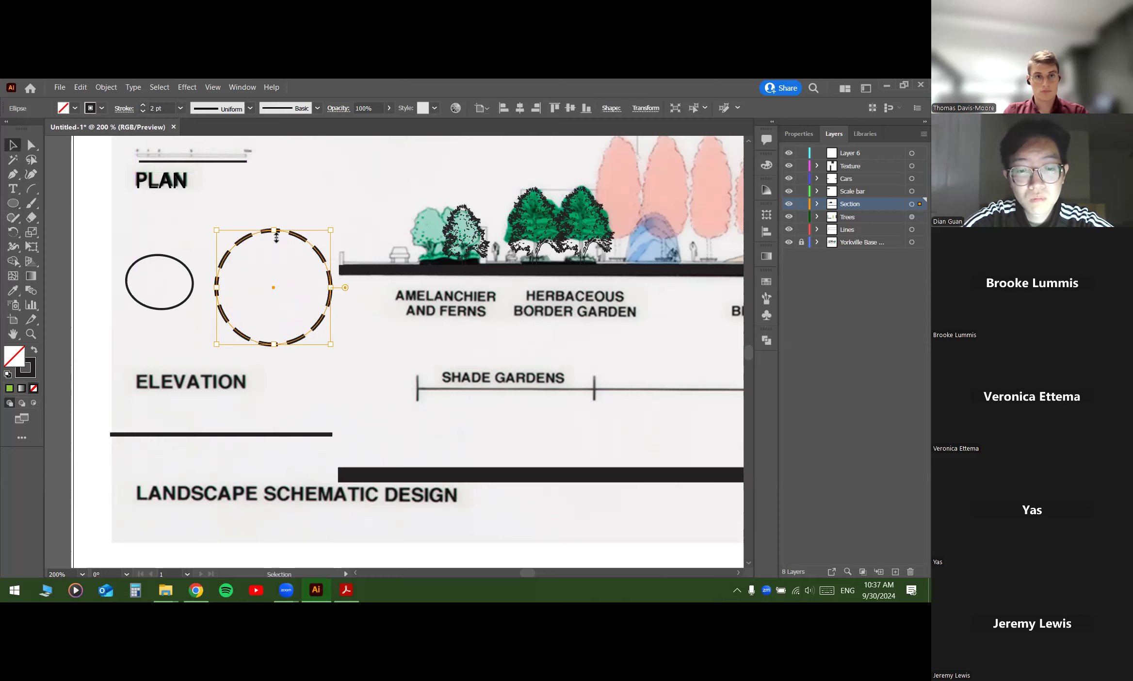
{"action": "scroll", "coordinate": [282, 243], "scroll_direction": "up", "scroll_amount": 1}
{"action": "left_click", "coordinate": [346, 208]}
{"action": "scroll", "coordinate": [329, 257], "scroll_direction": "down", "scroll_amount": 4}
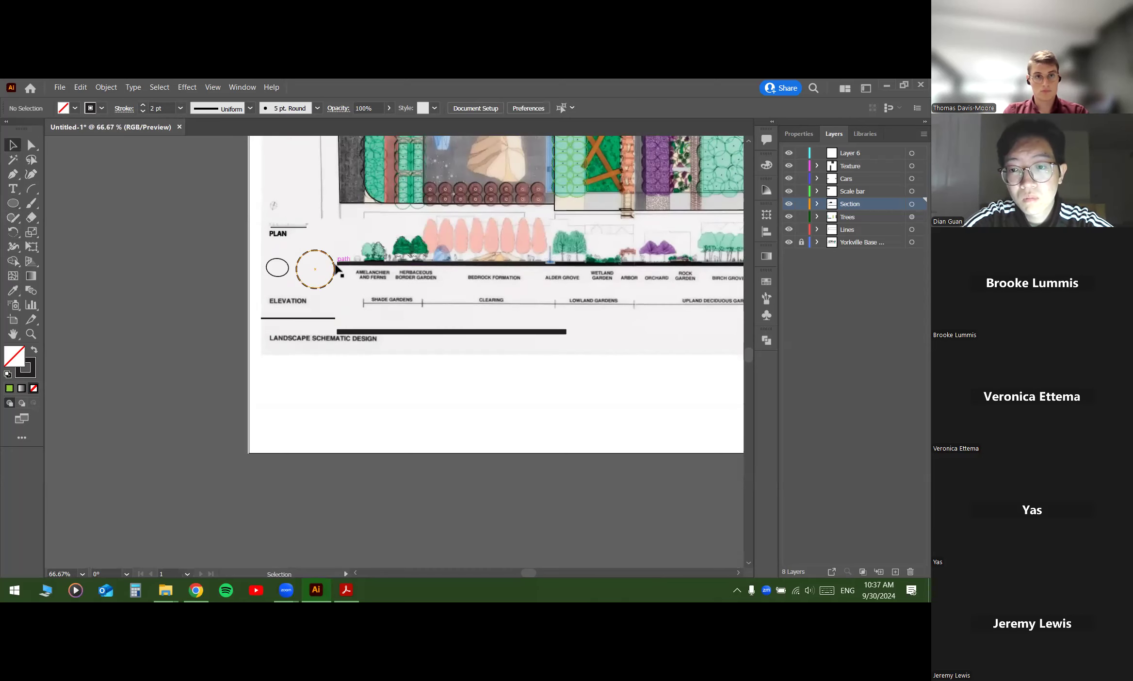
Step: Move the dashed circle below the elevation's ground band so that it overlaps the Shade Gardens label
{"action": "left_click_drag", "start_coordinate": [334, 272], "coordinate": [354, 296]}
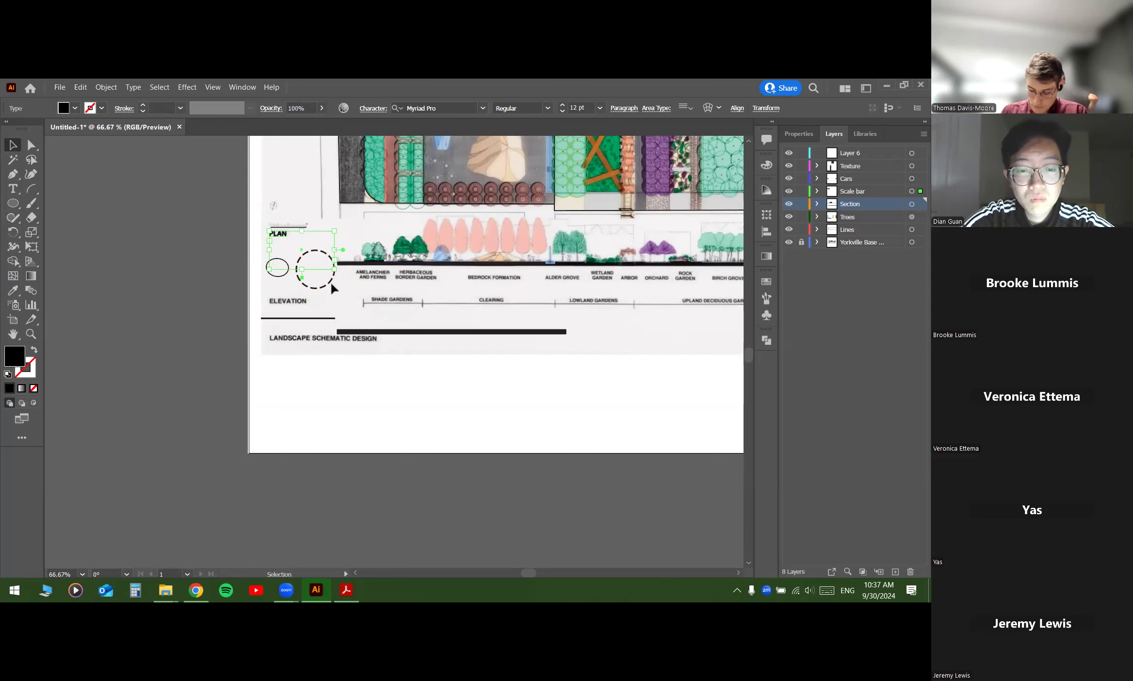
{"action": "scroll", "coordinate": [330, 283], "scroll_direction": "up", "scroll_amount": 4}
{"action": "left_click", "coordinate": [320, 278]}
{"action": "left_click", "coordinate": [323, 272]}
{"action": "left_click_drag", "start_coordinate": [324, 271], "coordinate": [553, 446]}
{"action": "scroll", "coordinate": [347, 279], "scroll_direction": "down", "scroll_amount": 2}
{"action": "left_click_drag", "start_coordinate": [435, 297], "coordinate": [454, 299]}
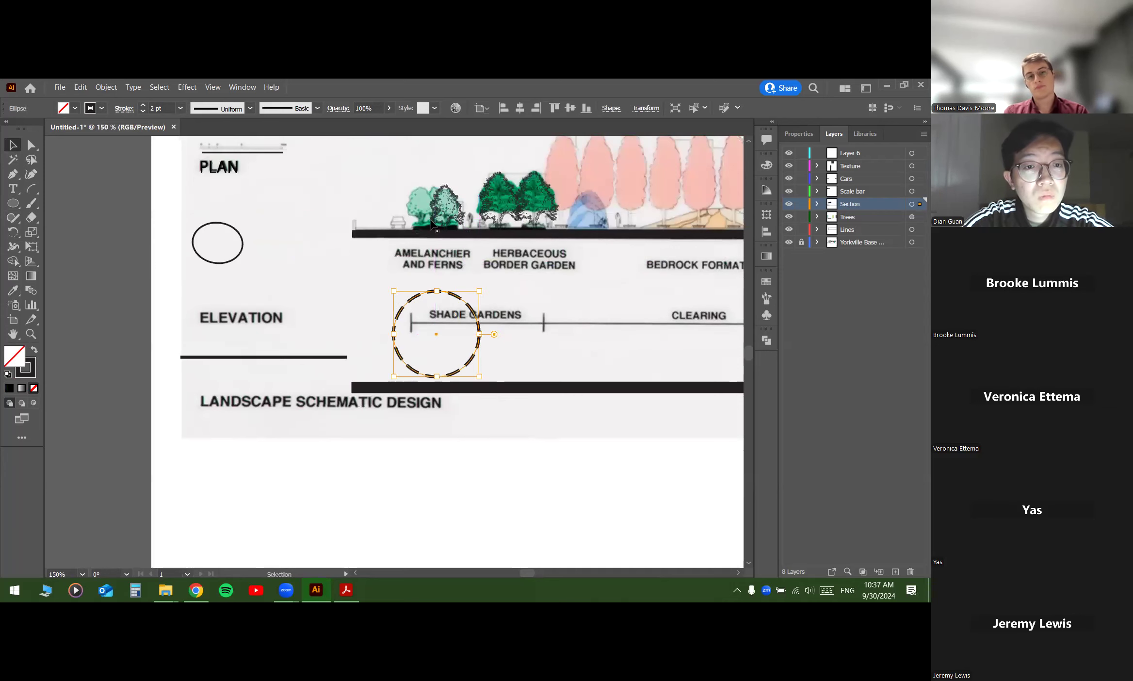
{"action": "scroll", "coordinate": [484, 245], "scroll_direction": "right", "scroll_amount": 3}
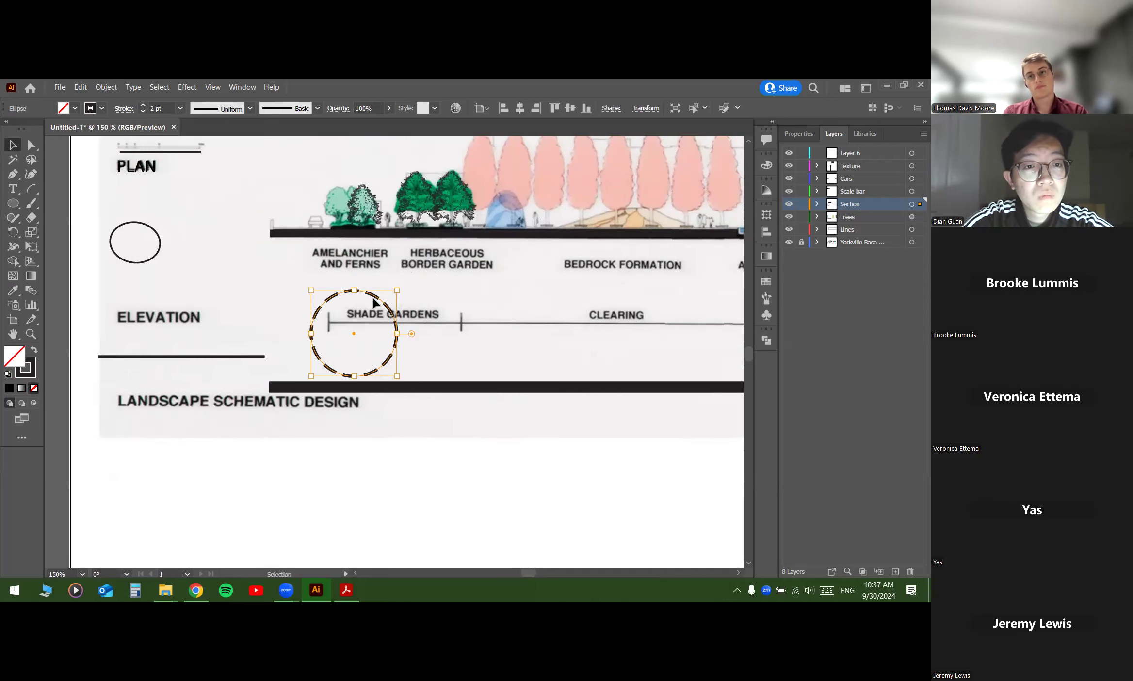
{"action": "left_click_drag", "start_coordinate": [394, 300], "coordinate": [430, 304]}
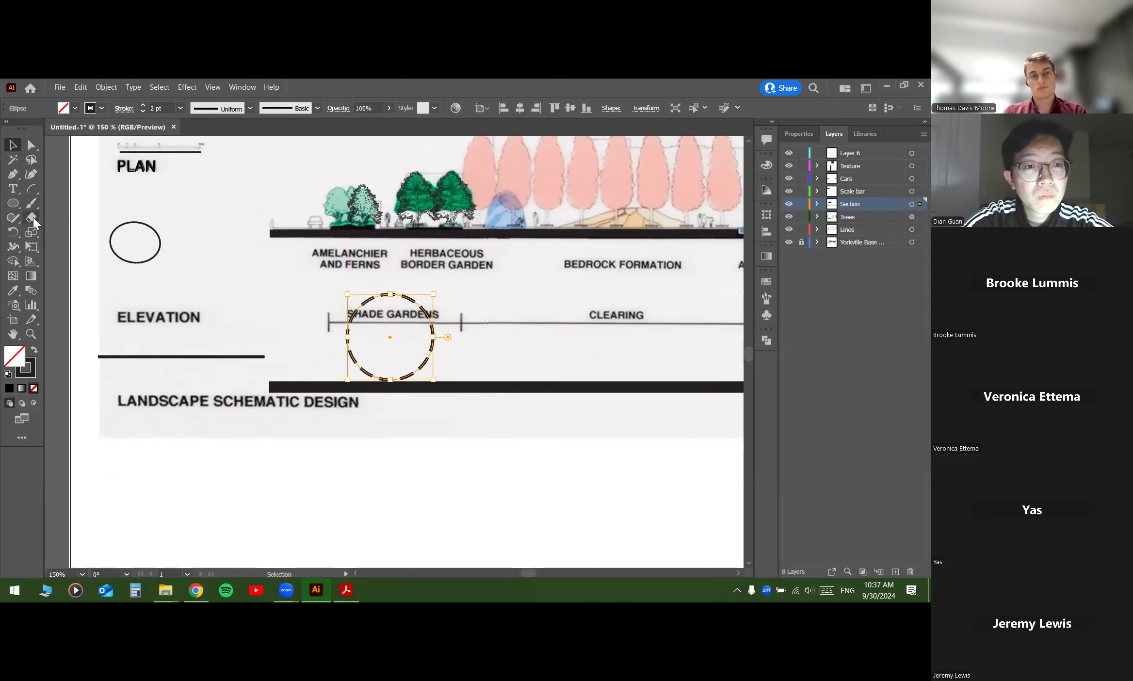
Step: Draw a vertical dashed line about 1.53 cm long from the elevation's ground band down to the top of the dashed circle
{"action": "left_click_drag", "start_coordinate": [32, 194], "coordinate": [72, 189]}
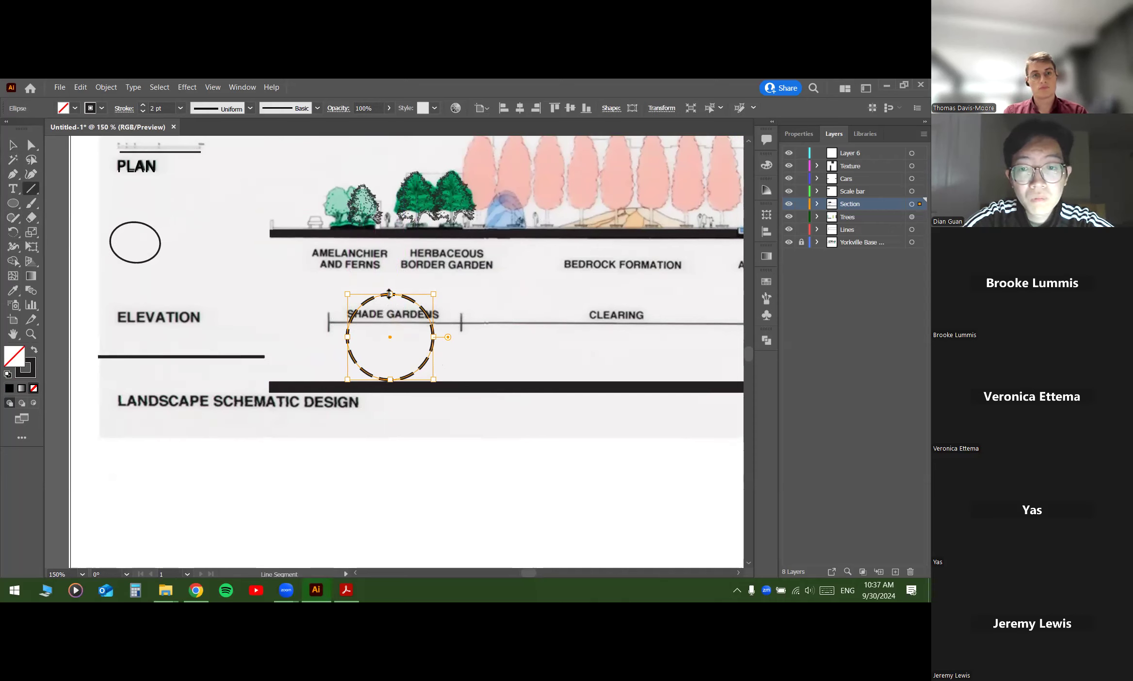
{"action": "left_click_drag", "start_coordinate": [392, 232], "coordinate": [391, 294]}
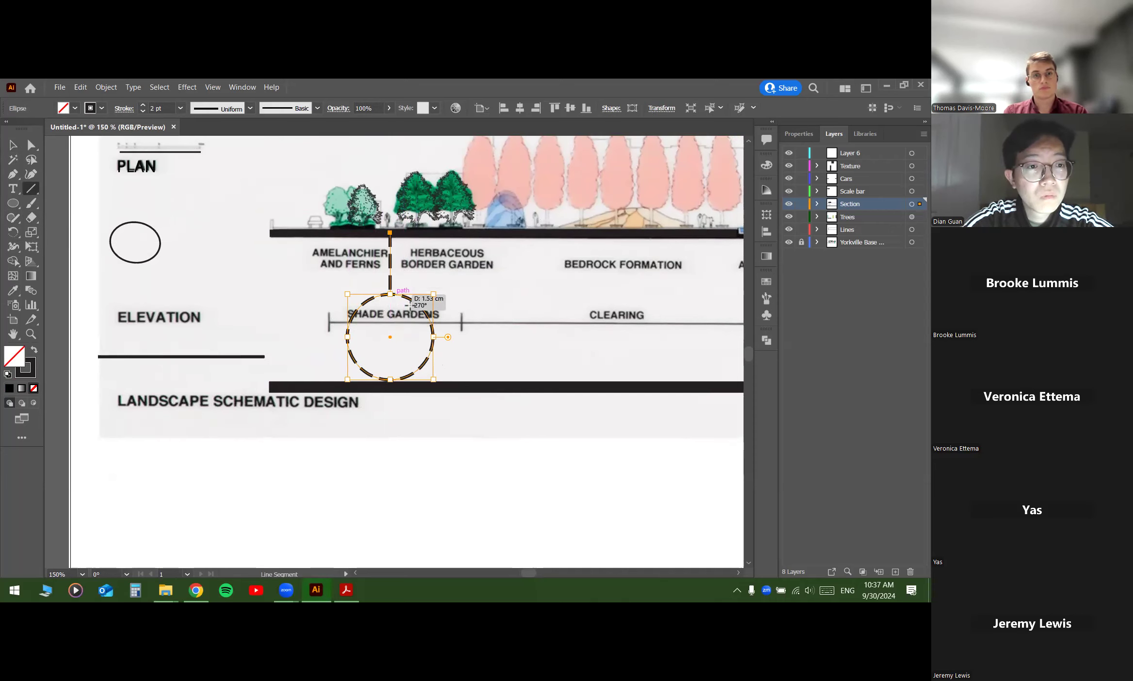
{"action": "key", "text": "v"}
Step: Select the vertical dashed line and the dashed circle together
{"action": "left_click", "coordinate": [399, 294]}
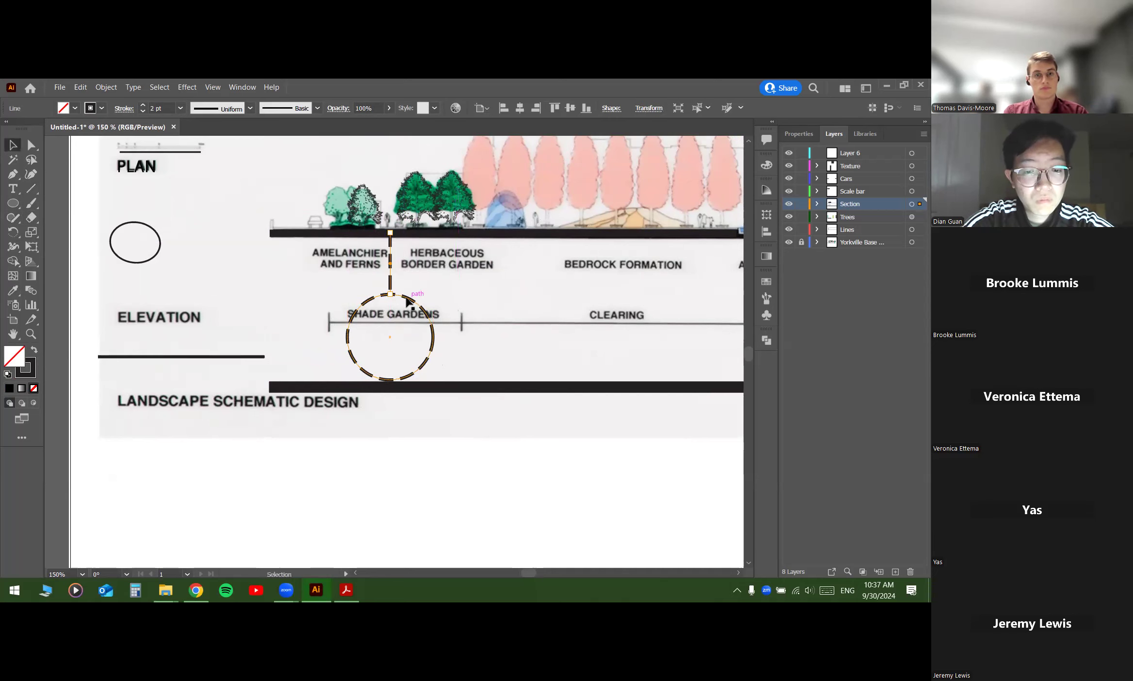
{"action": "left_click", "coordinate": [391, 287]}
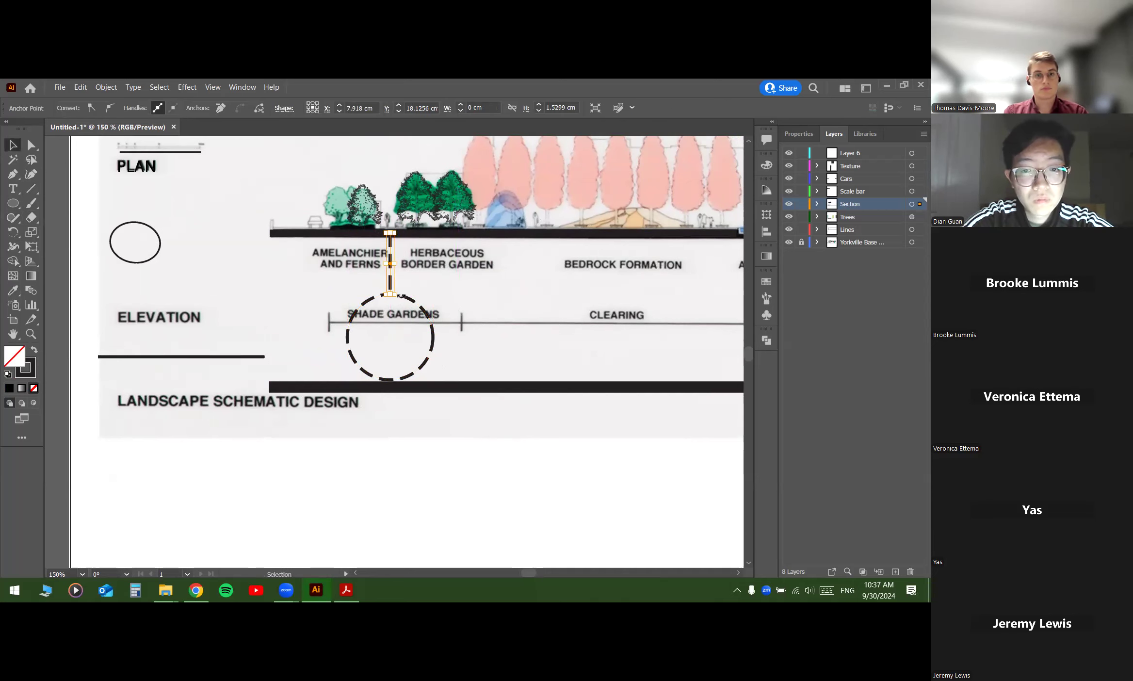
{"action": "left_click", "coordinate": [409, 302], "text": "shift"}
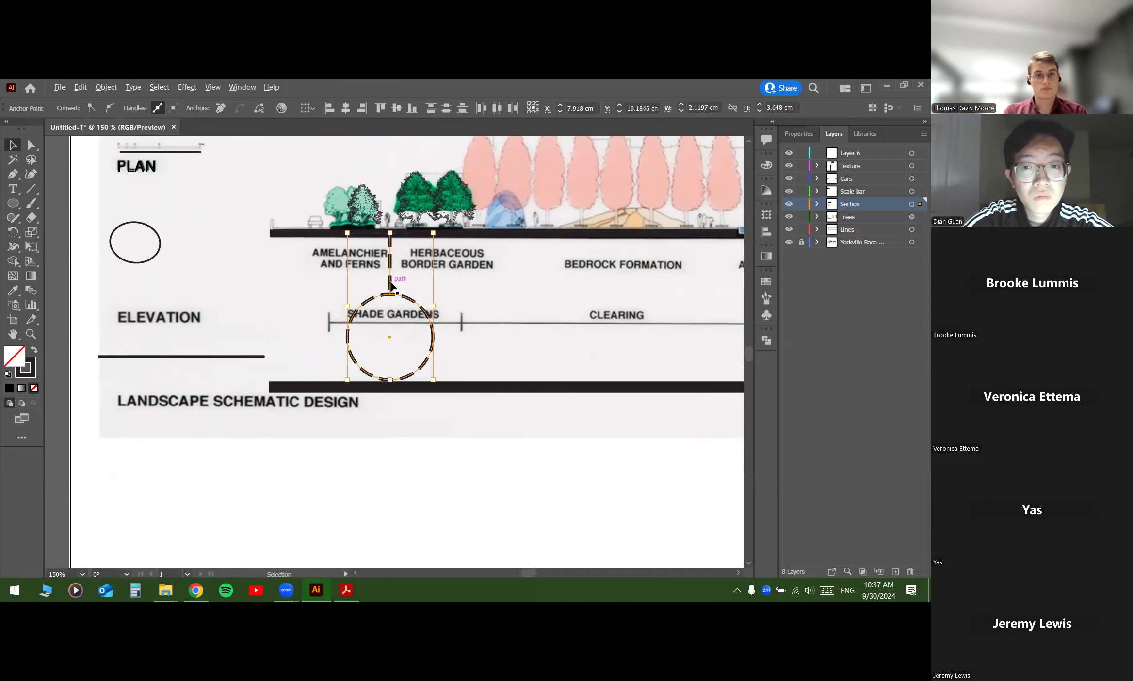
{"action": "left_click", "coordinate": [406, 303], "text": "shift"}
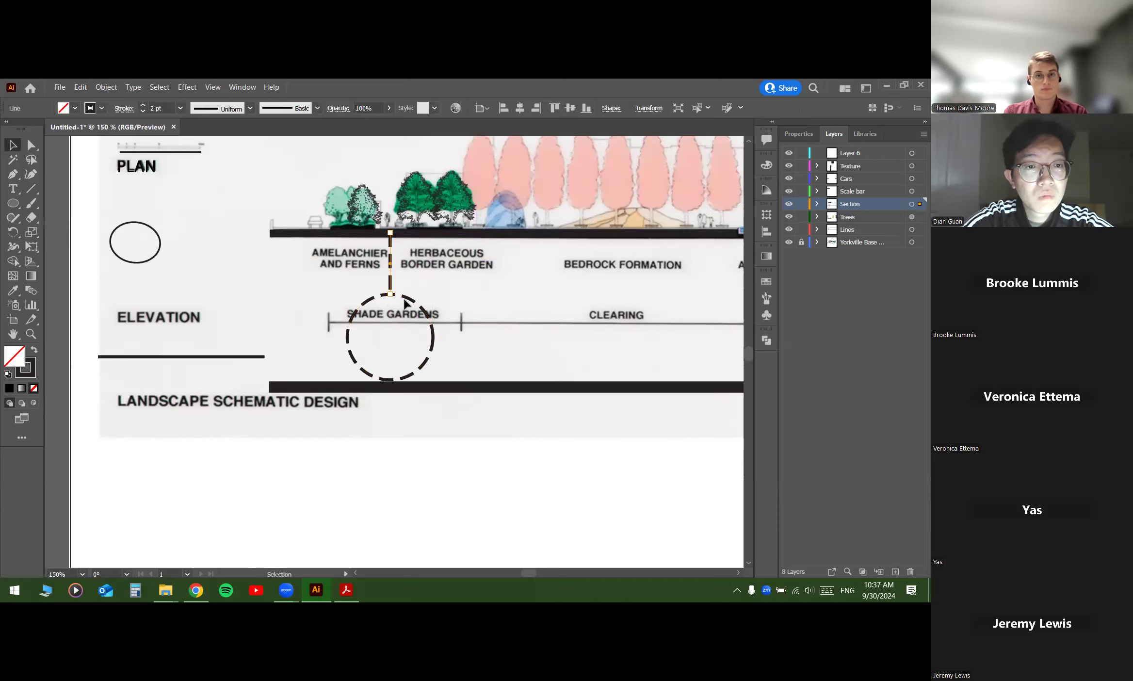
{"action": "left_click", "coordinate": [424, 307], "text": "shift"}
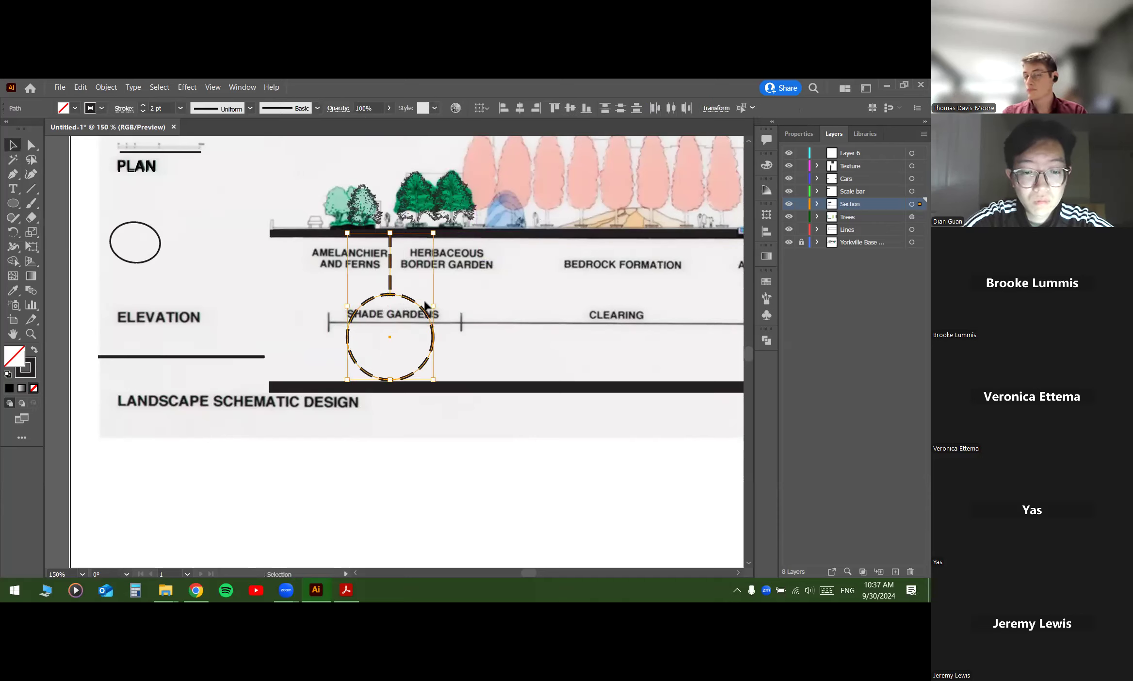